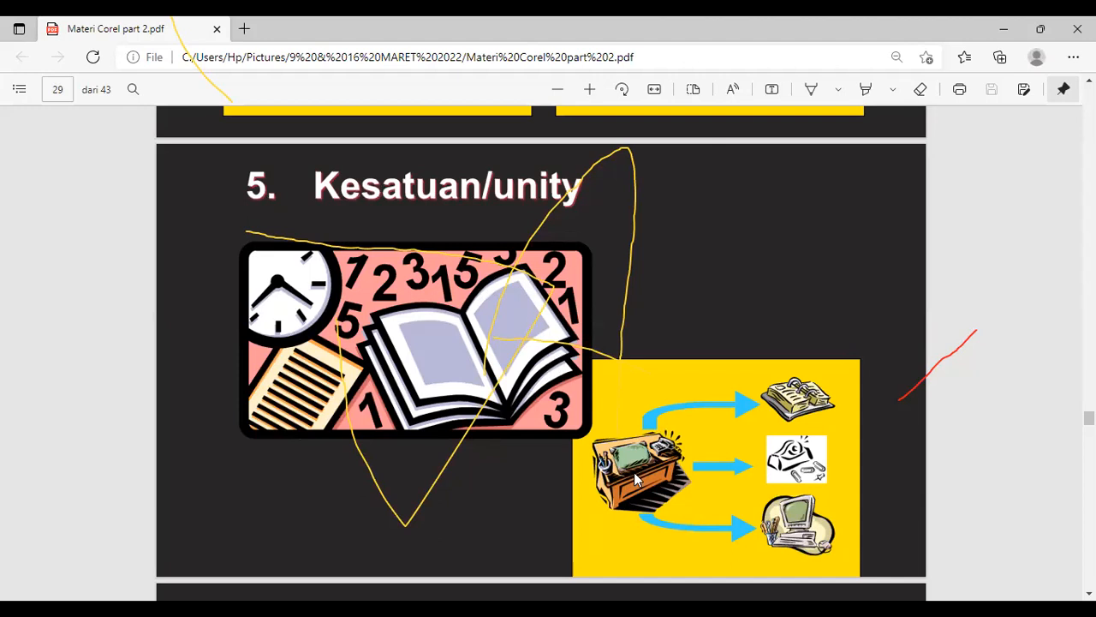
Review the PDF slides on the design principles of unity, proportion and harmony, including their example illustrations
scroll(635, 477, "down", 3)
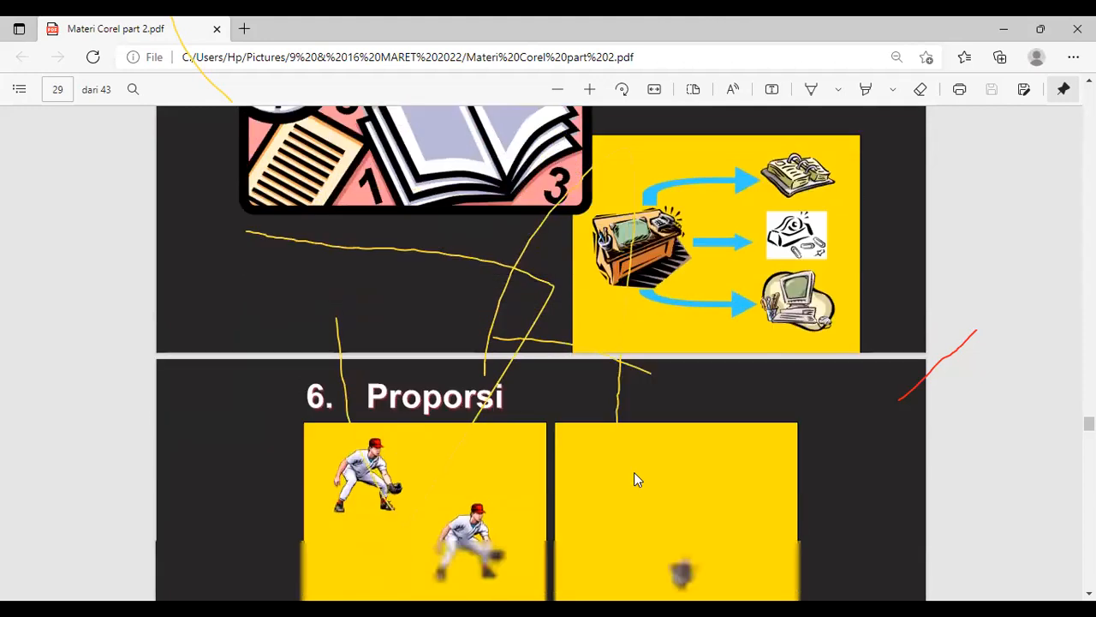
scroll(634, 473, "down", 2)
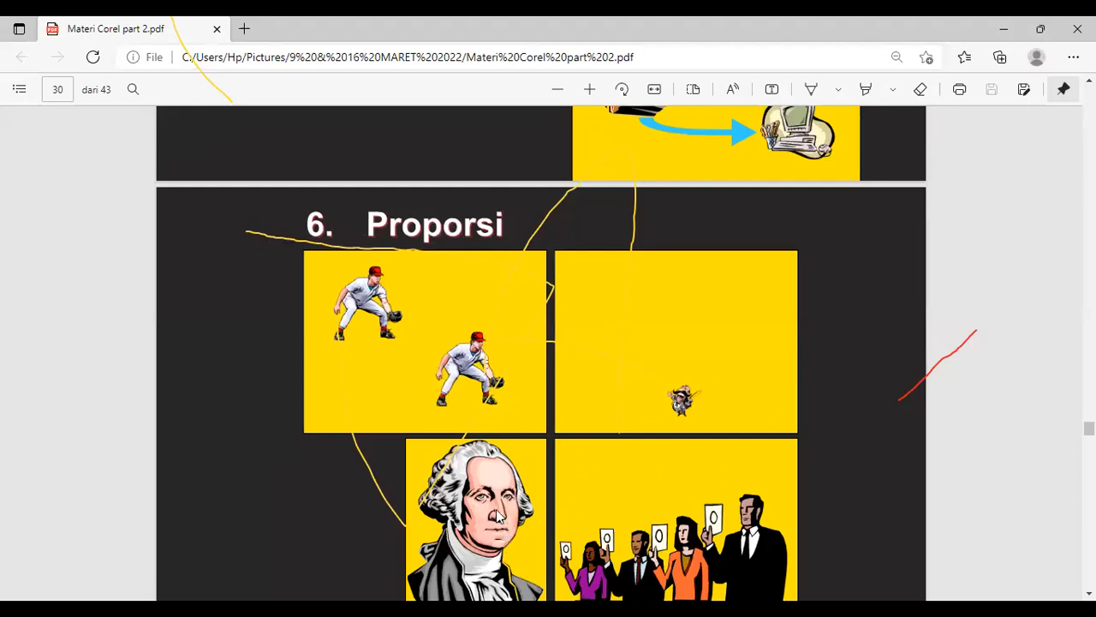
scroll(497, 514, "down", 1)
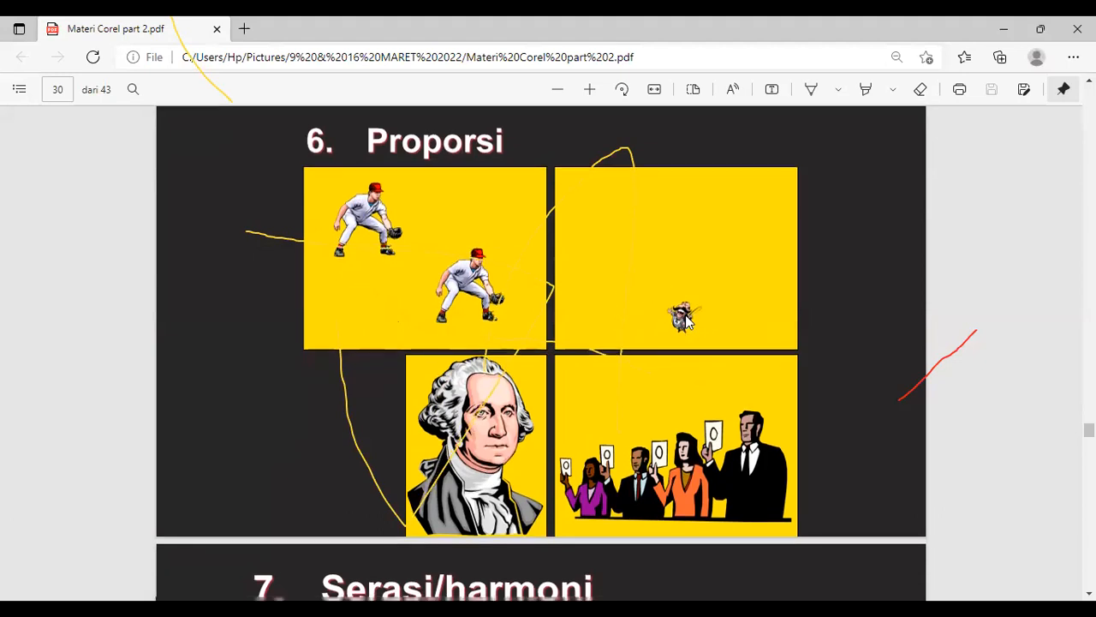
scroll(686, 322, "down", 3)
scroll(686, 322, "down", 1)
scroll(686, 316, "down", 1)
scroll(686, 316, "up", 1)
scroll(686, 316, "down", 1)
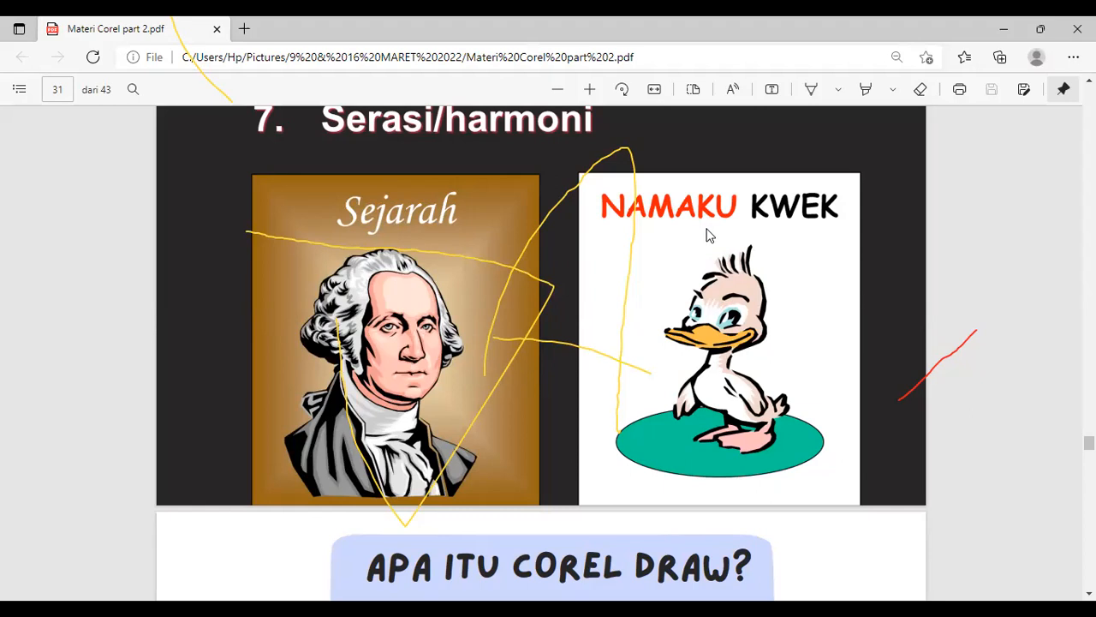
scroll(508, 231, "up", 1)
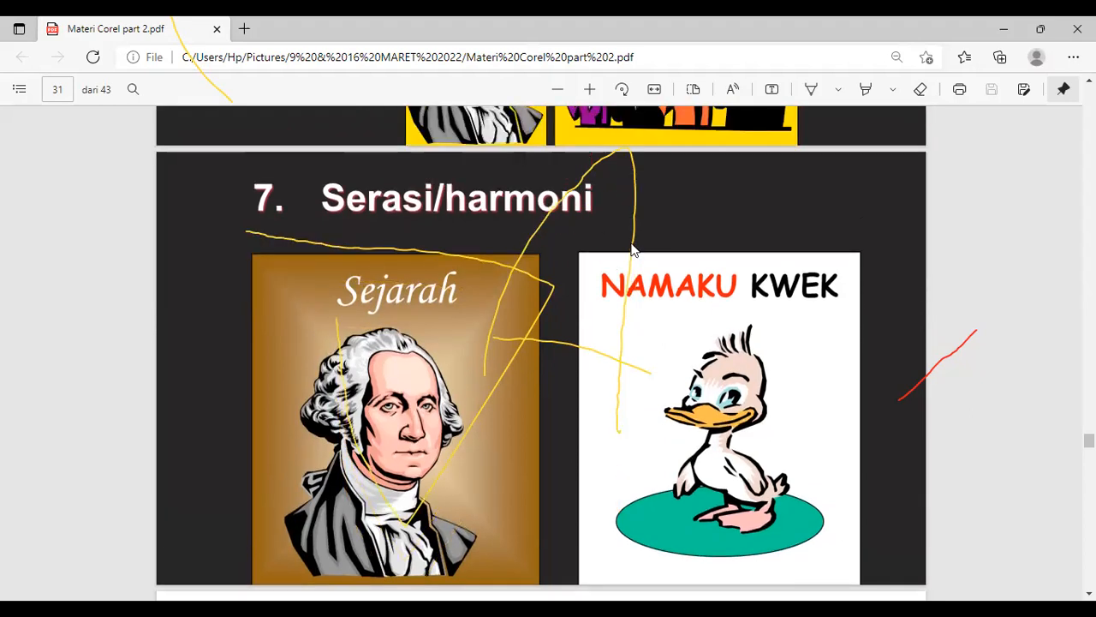
scroll(660, 358, "down", 1)
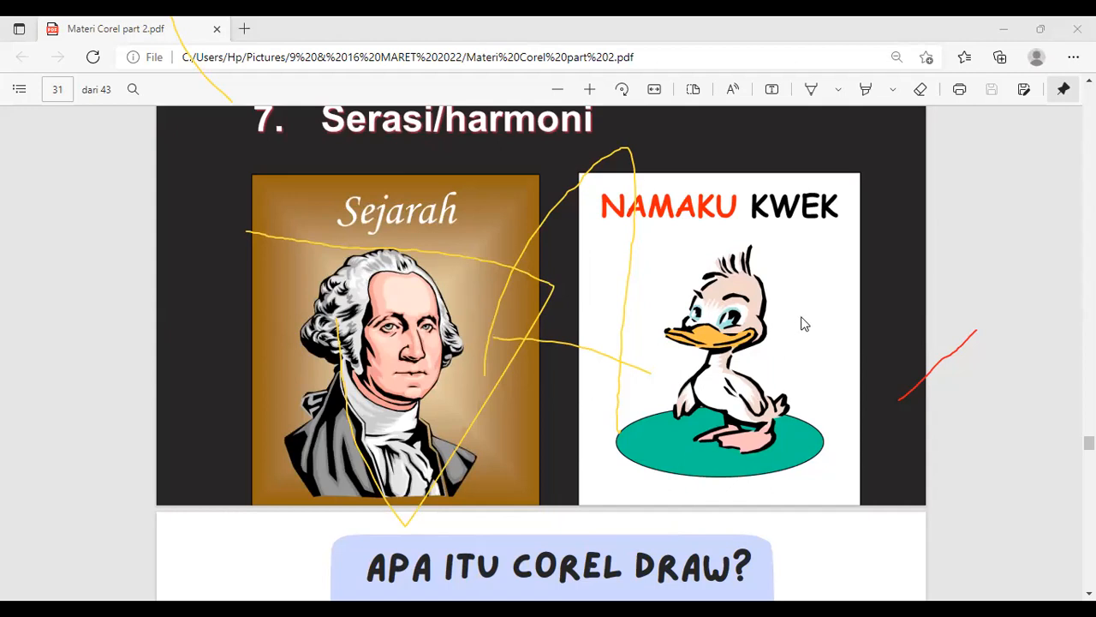
left_click(733, 276)
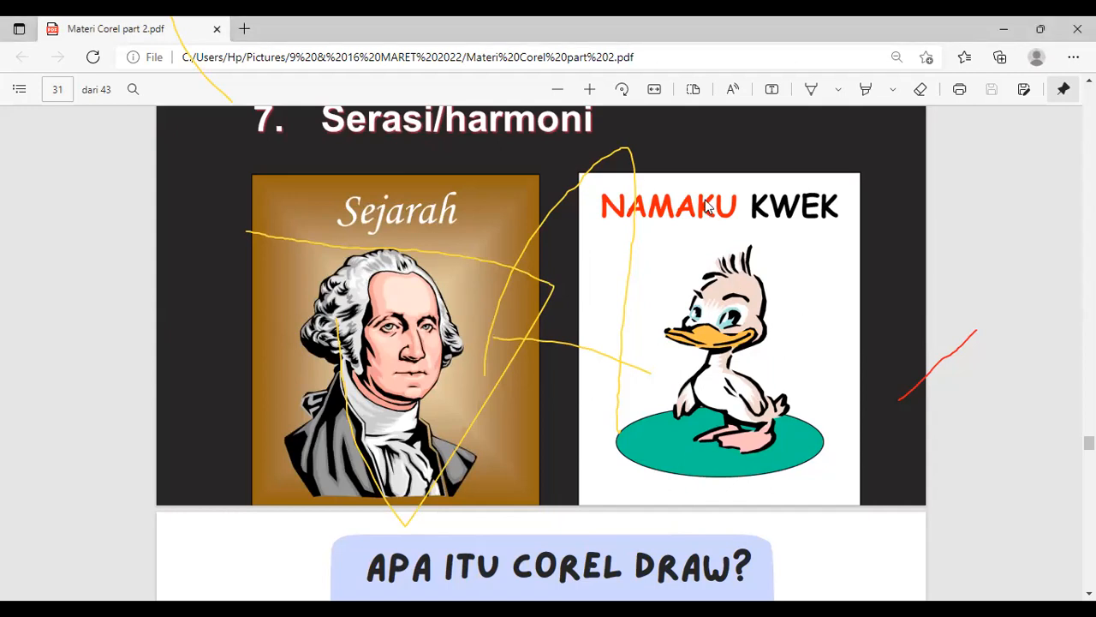
left_click(611, 306)
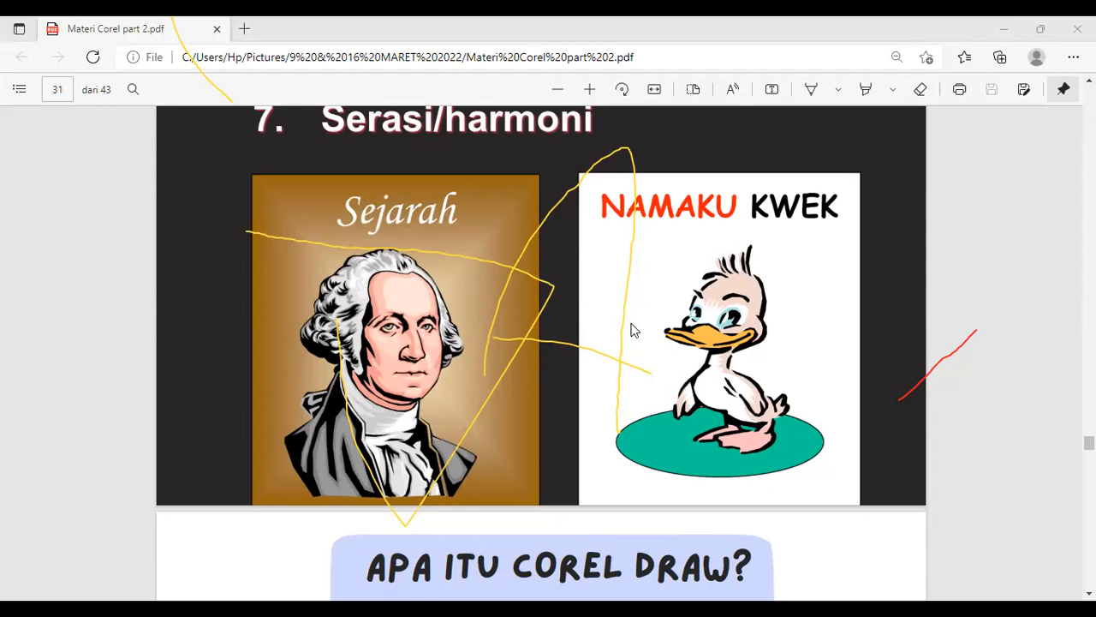
Read the slides on what CorelDRAW is, why to use it, its benefits in education and its kinds of use
scroll(684, 387, "down", 1)
scroll(683, 387, "down", 3)
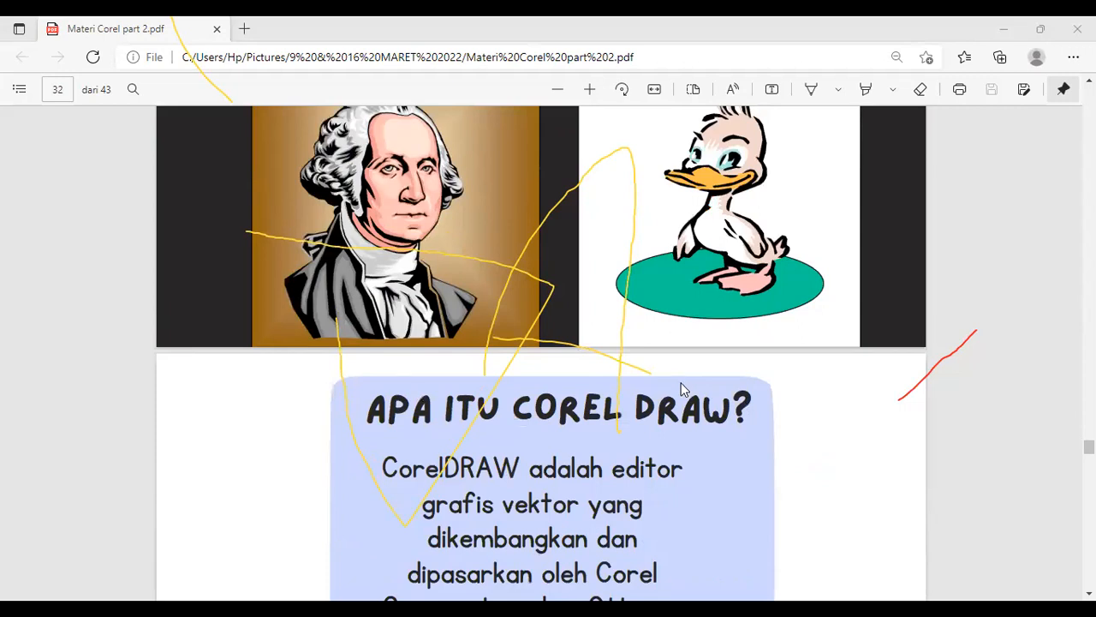
scroll(684, 387, "down", 5)
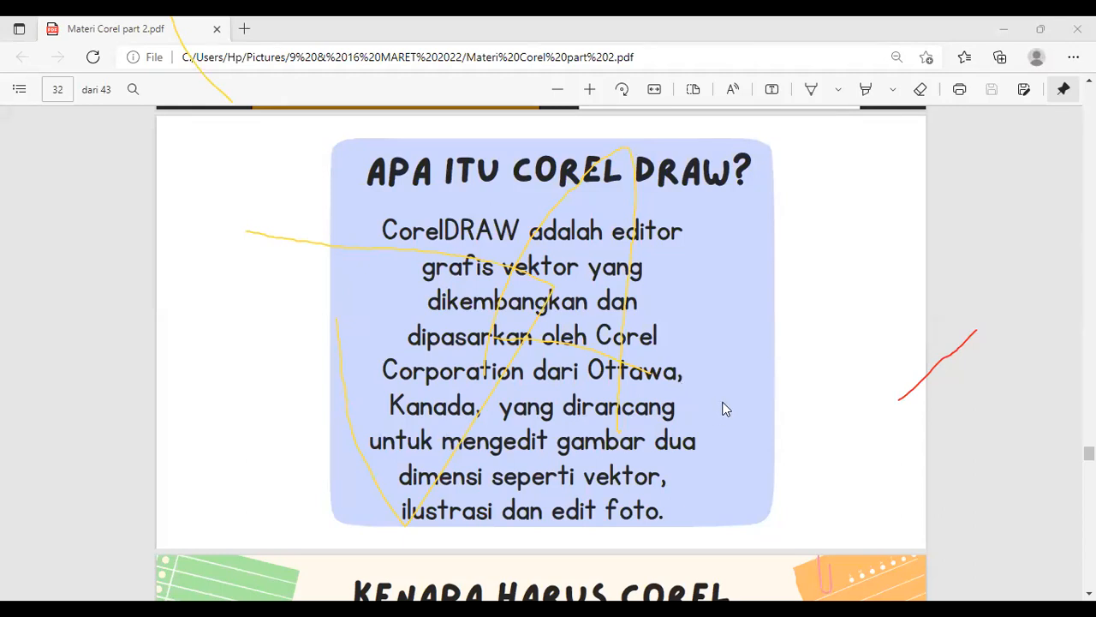
scroll(734, 403, "down", 5)
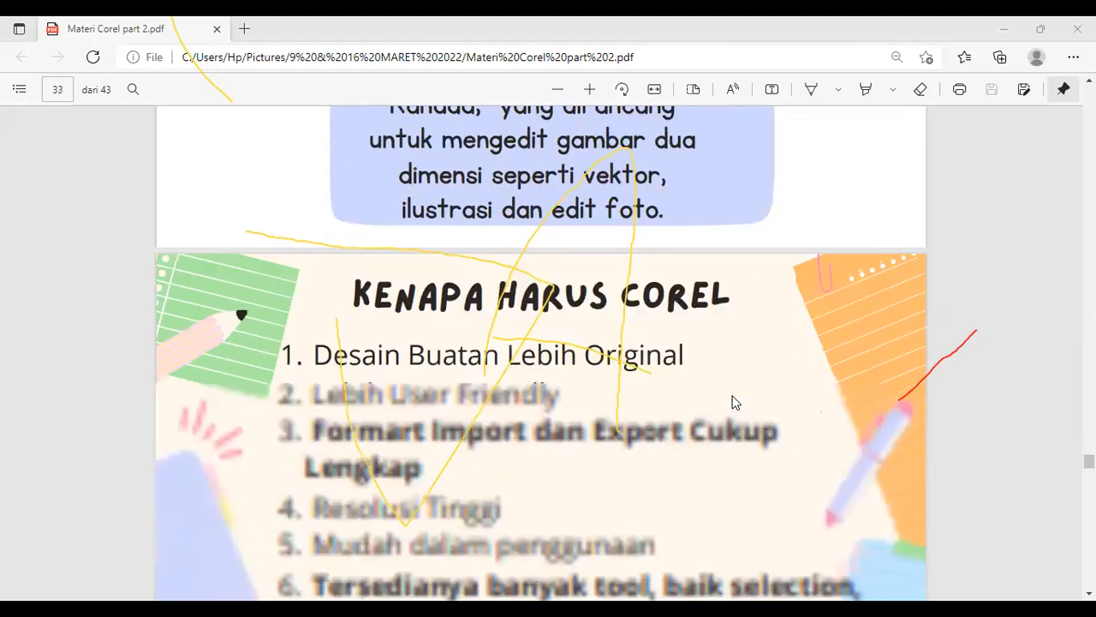
scroll(734, 402, "down", 2)
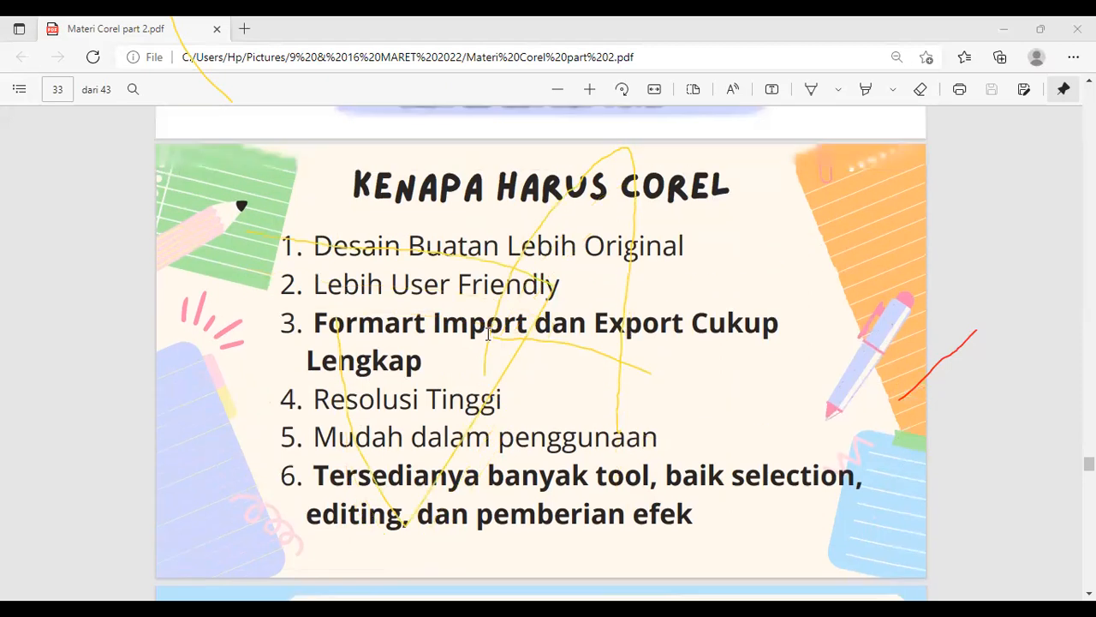
scroll(486, 342, "up", 2)
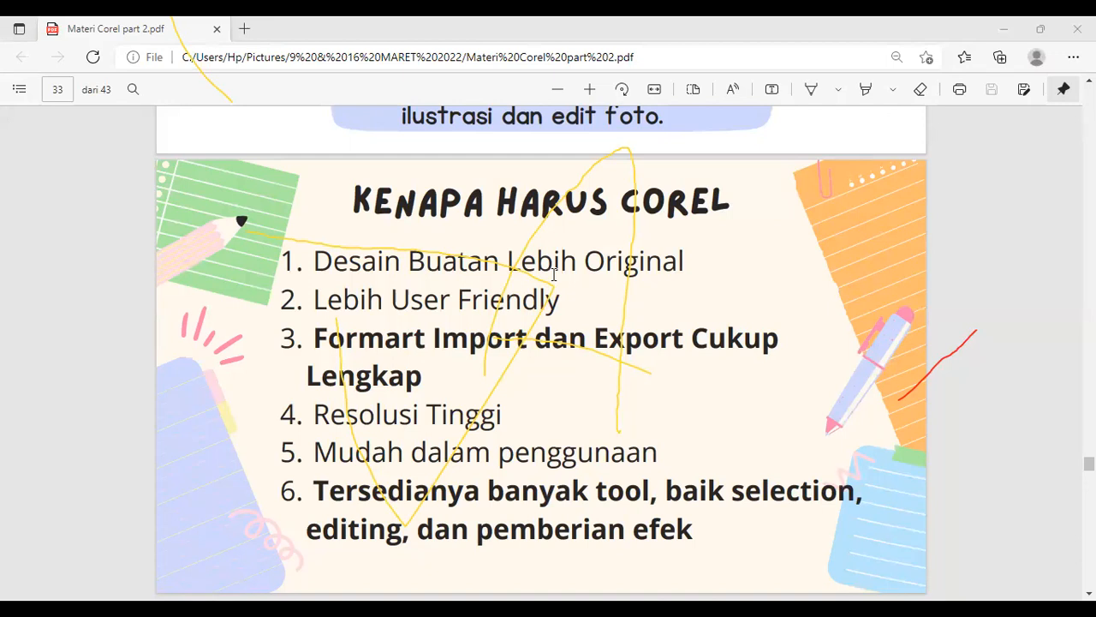
scroll(565, 273, "down", 3)
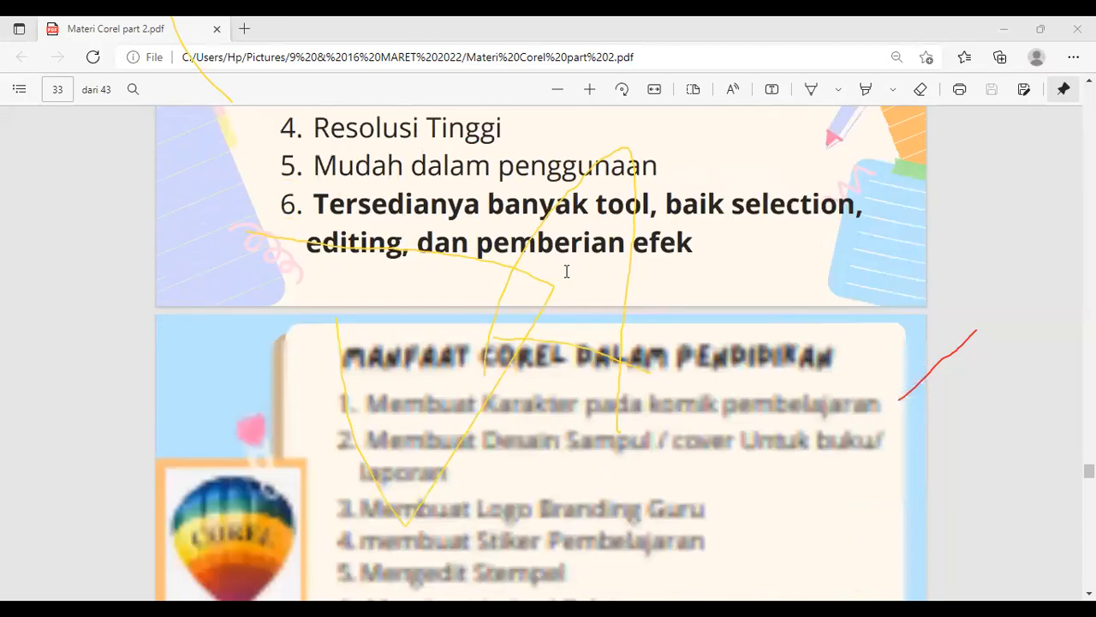
scroll(566, 271, "down", 2)
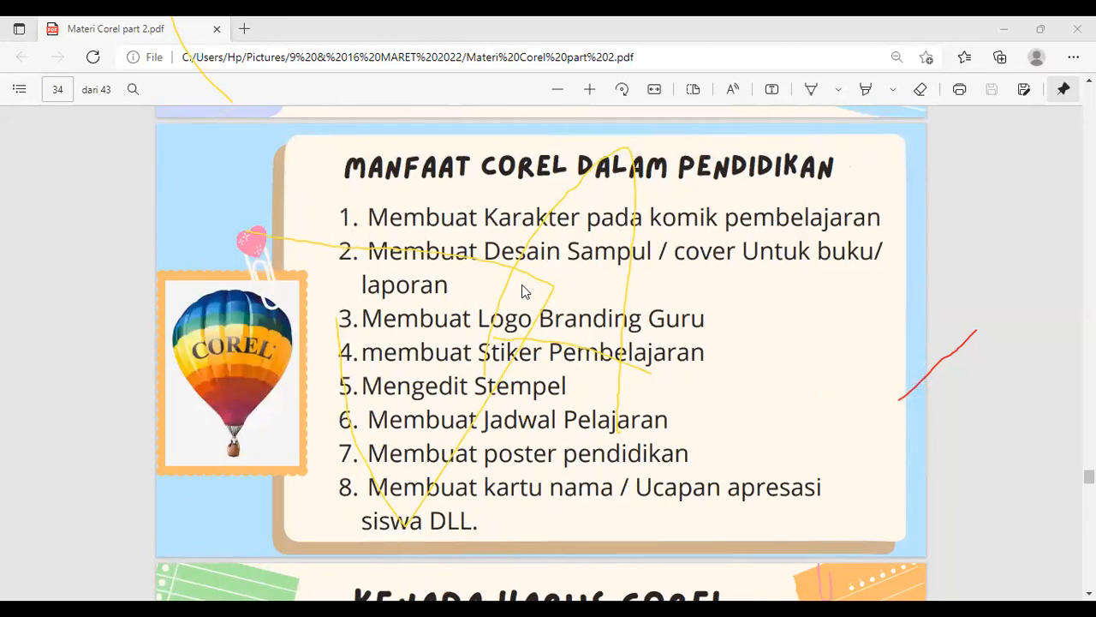
scroll(519, 297, "down", 1)
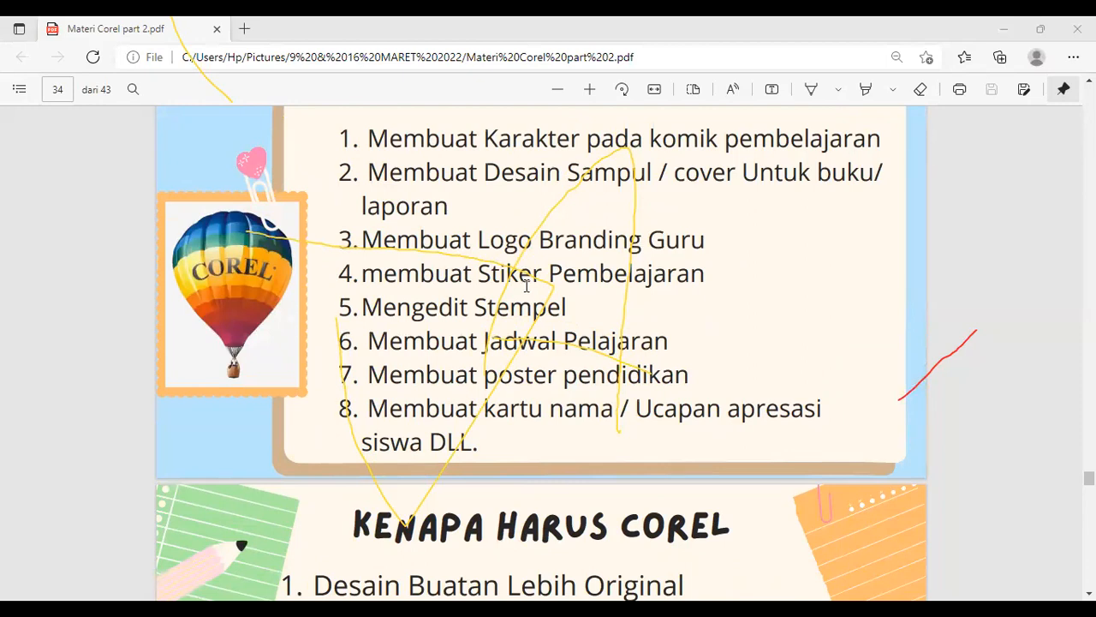
scroll(527, 285, "down", 5)
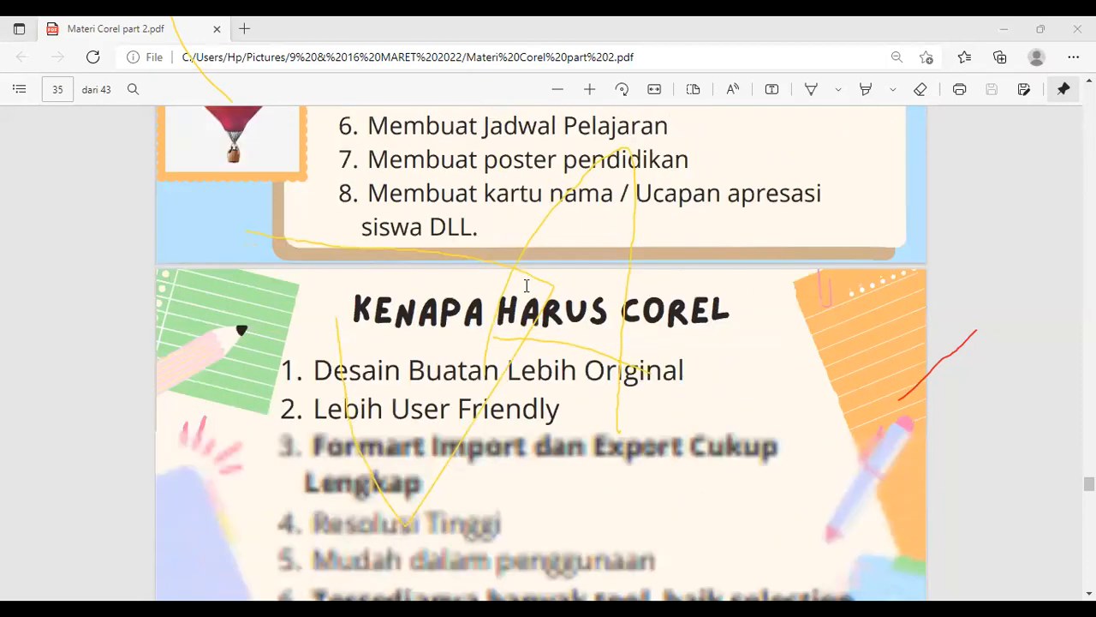
scroll(527, 285, "down", 9)
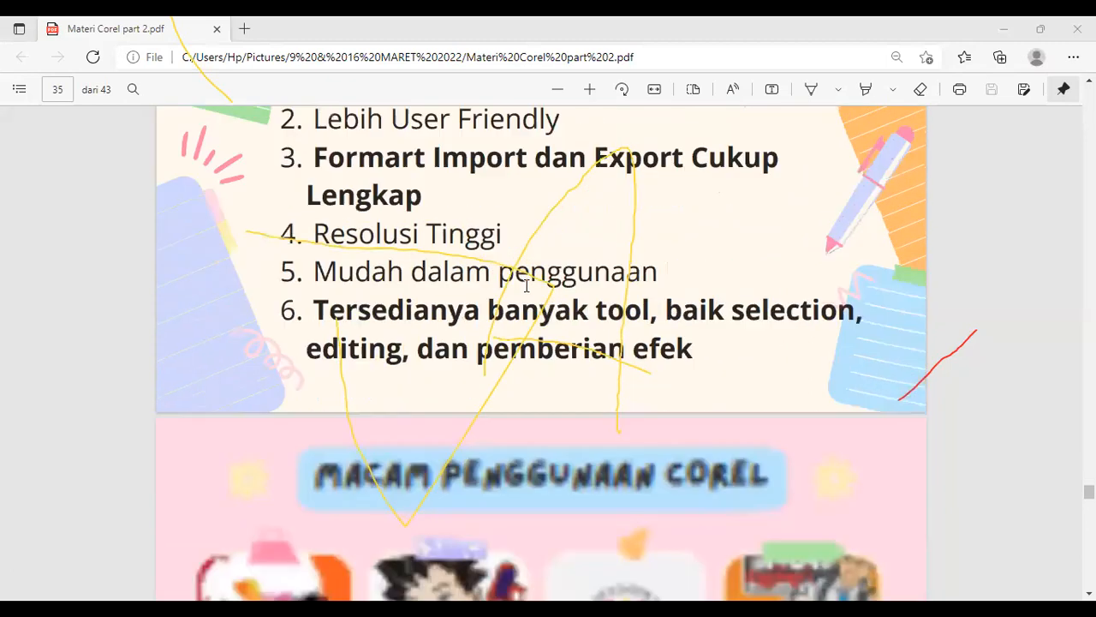
scroll(527, 285, "down", 1)
scroll(527, 285, "up", 1)
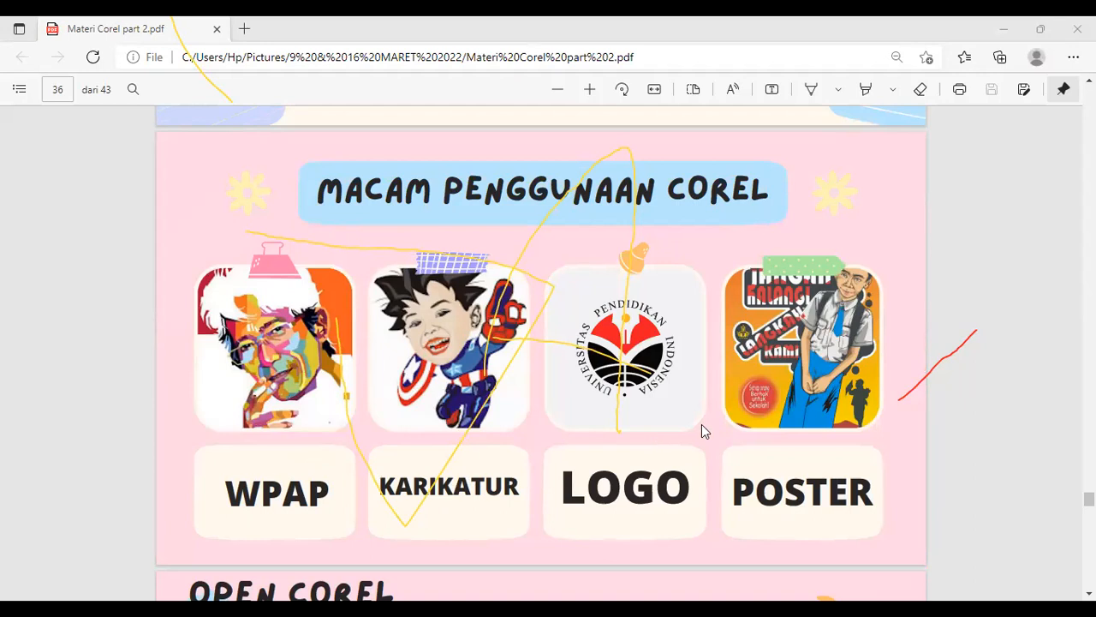
Read the slides on the Corel start screen, new document settings, property bar, rulers and toolbox
scroll(703, 422, "down", 5)
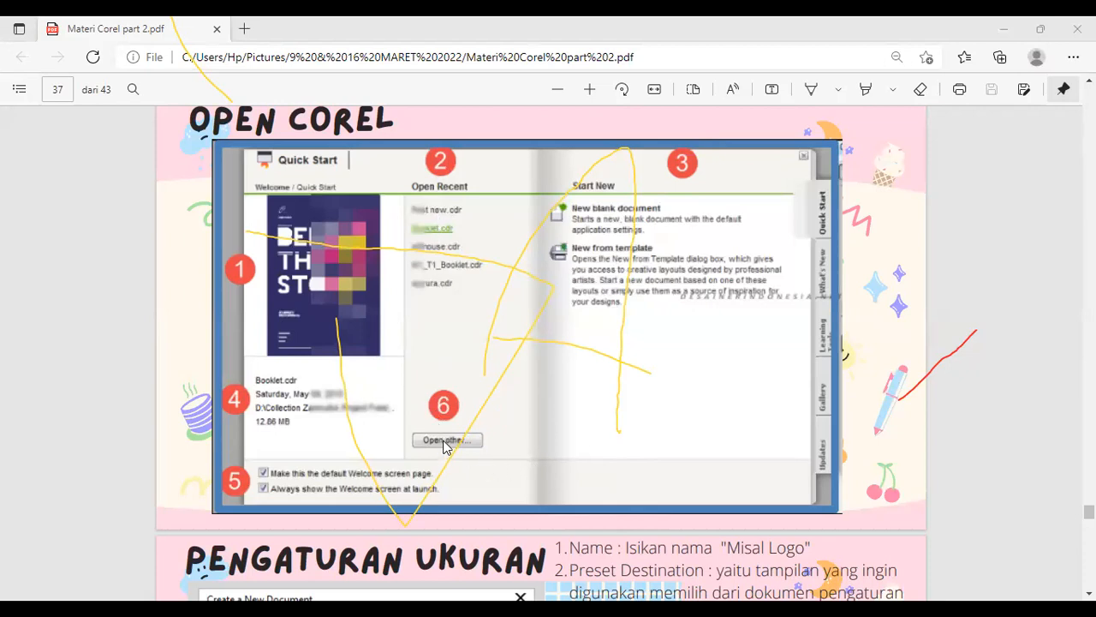
scroll(660, 419, "down", 4)
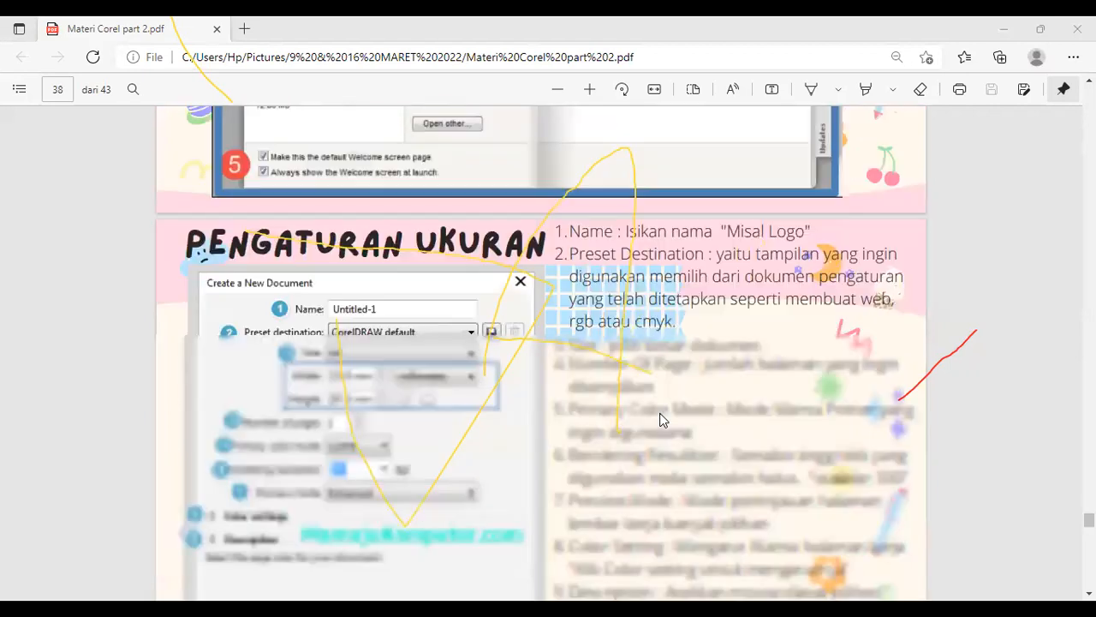
scroll(659, 420, "down", 1)
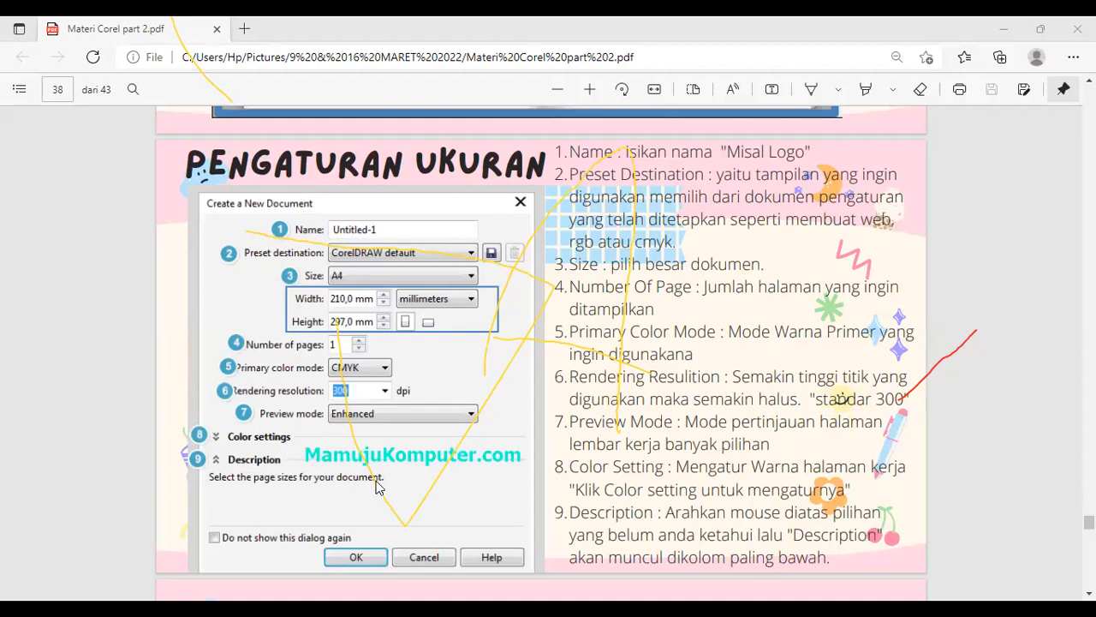
scroll(399, 450, "down", 5)
scroll(400, 452, "down", 1)
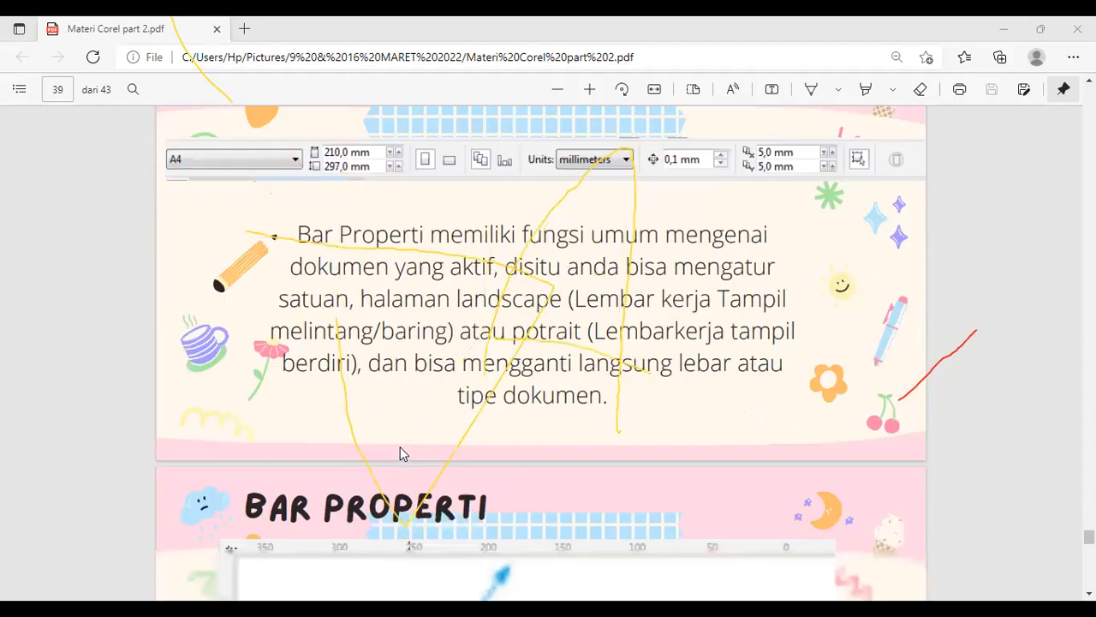
scroll(399, 450, "up", 1)
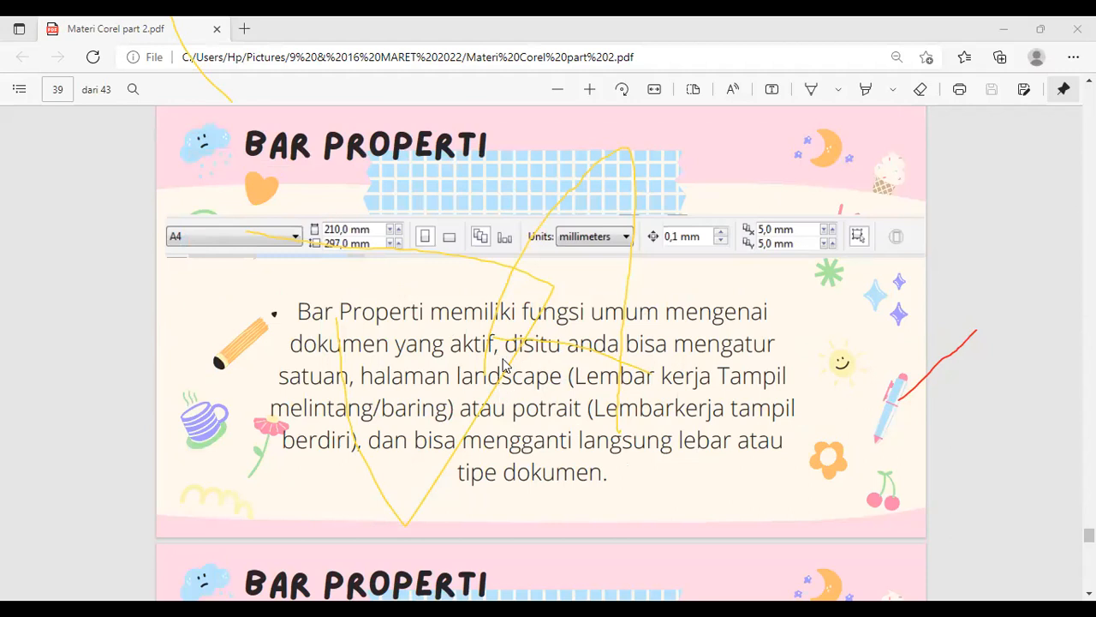
scroll(553, 401, "down", 2)
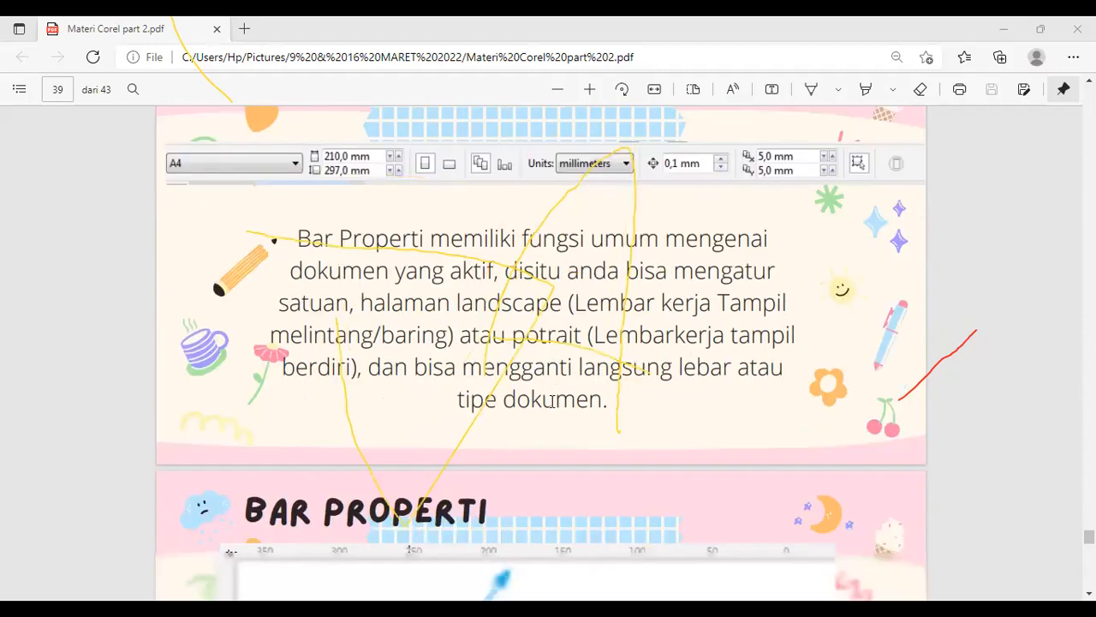
scroll(552, 400, "down", 5)
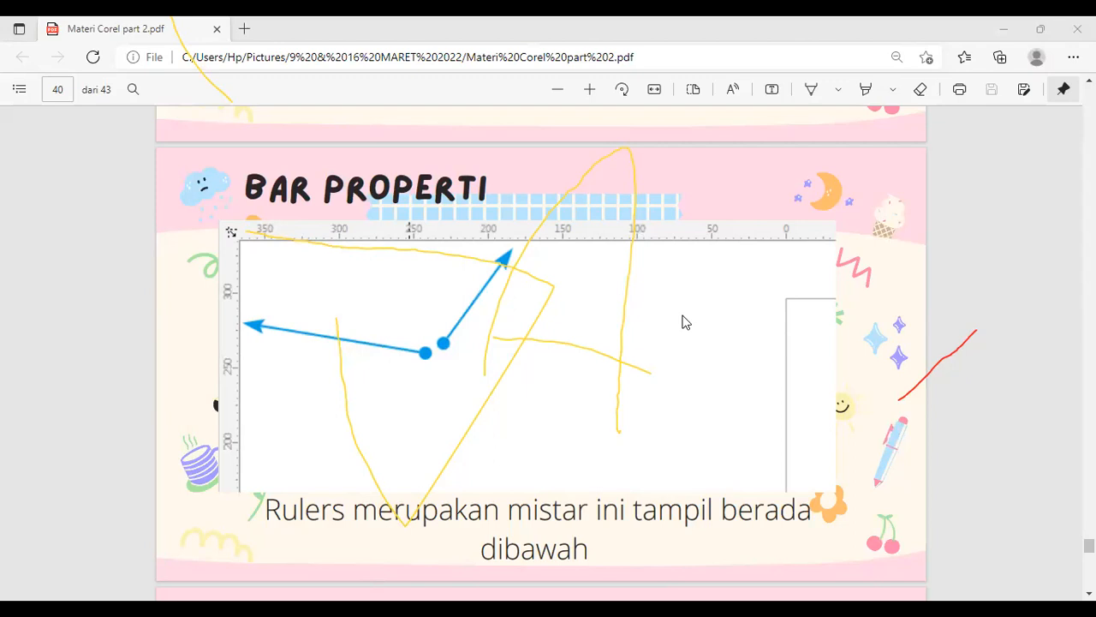
scroll(683, 322, "down", 5)
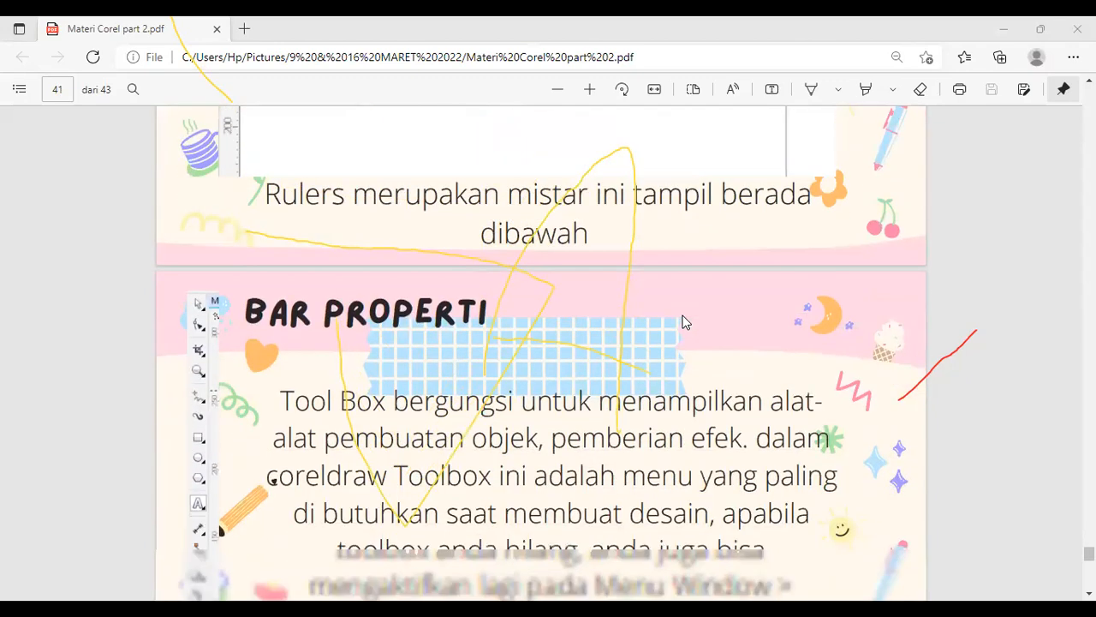
scroll(683, 321, "down", 2)
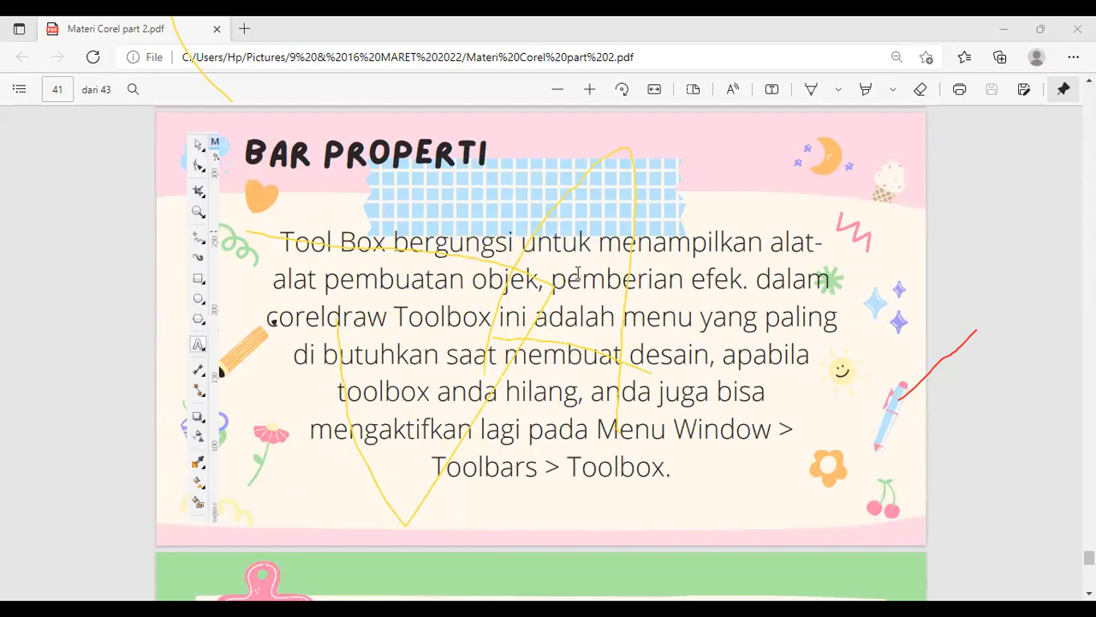
Look over the practice design samples on the "Desain Praktik" slides on pages 42 and 43
scroll(577, 272, "down", 5)
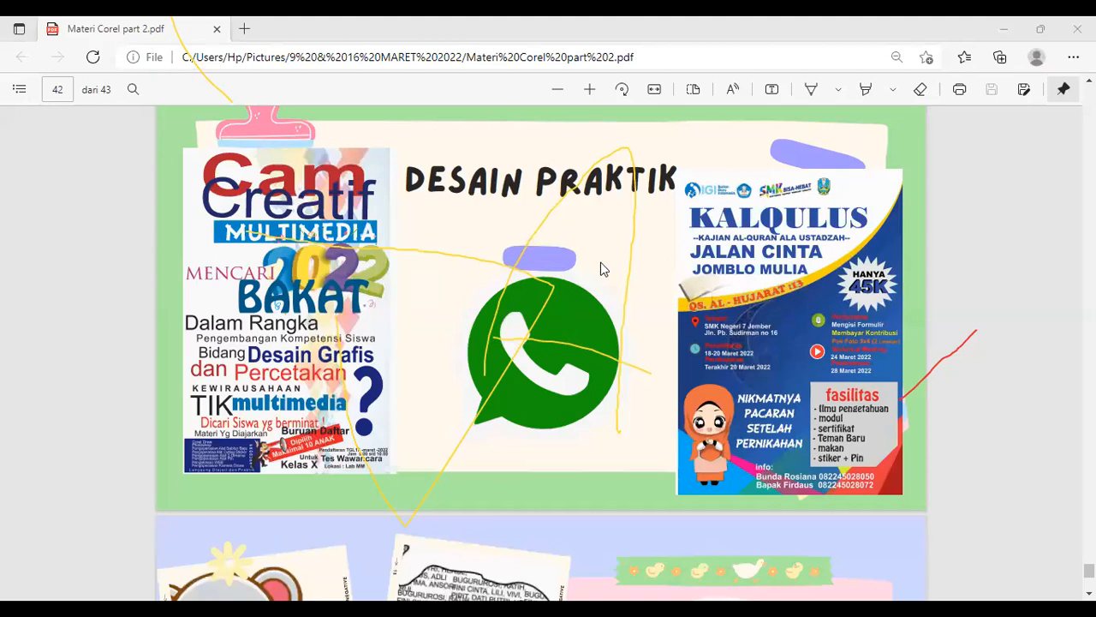
scroll(600, 263, "down", 5)
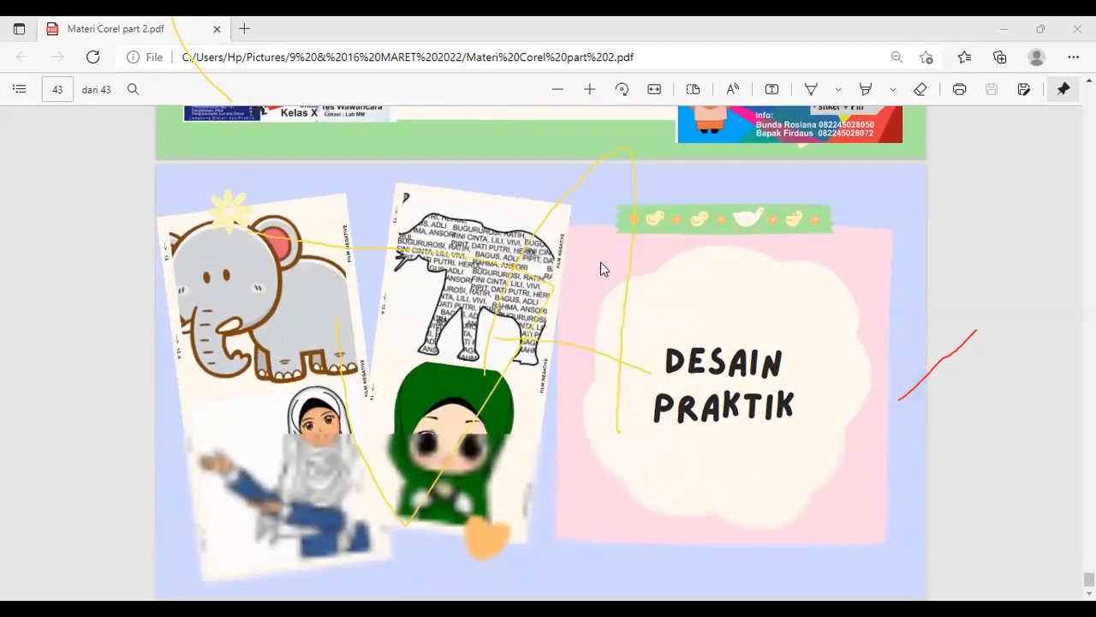
scroll(600, 263, "up", 5)
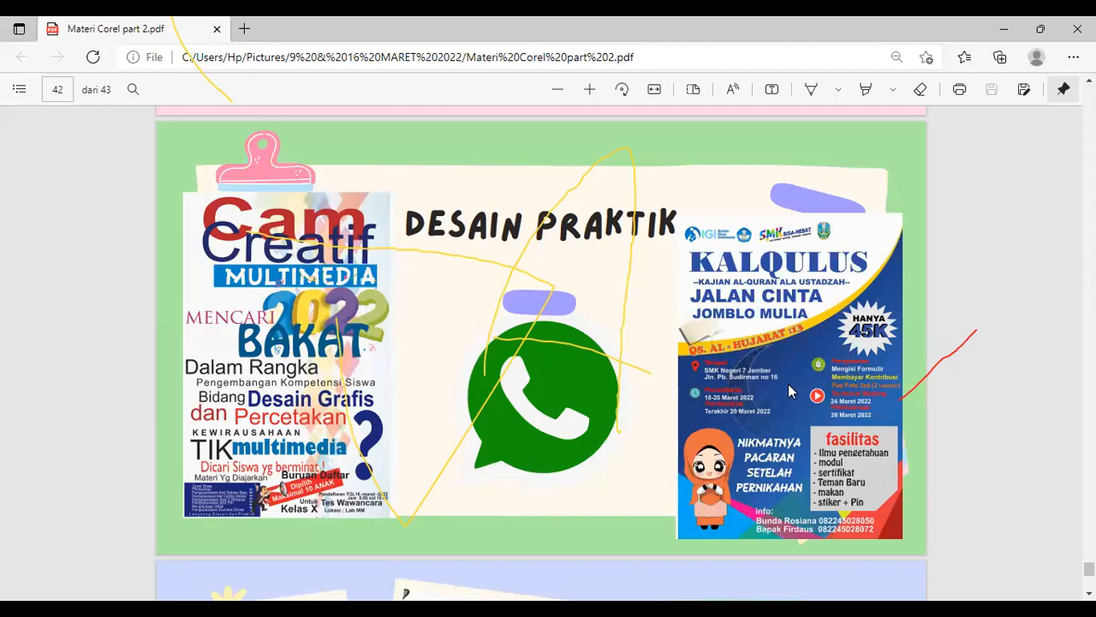
scroll(790, 392, "down", 2)
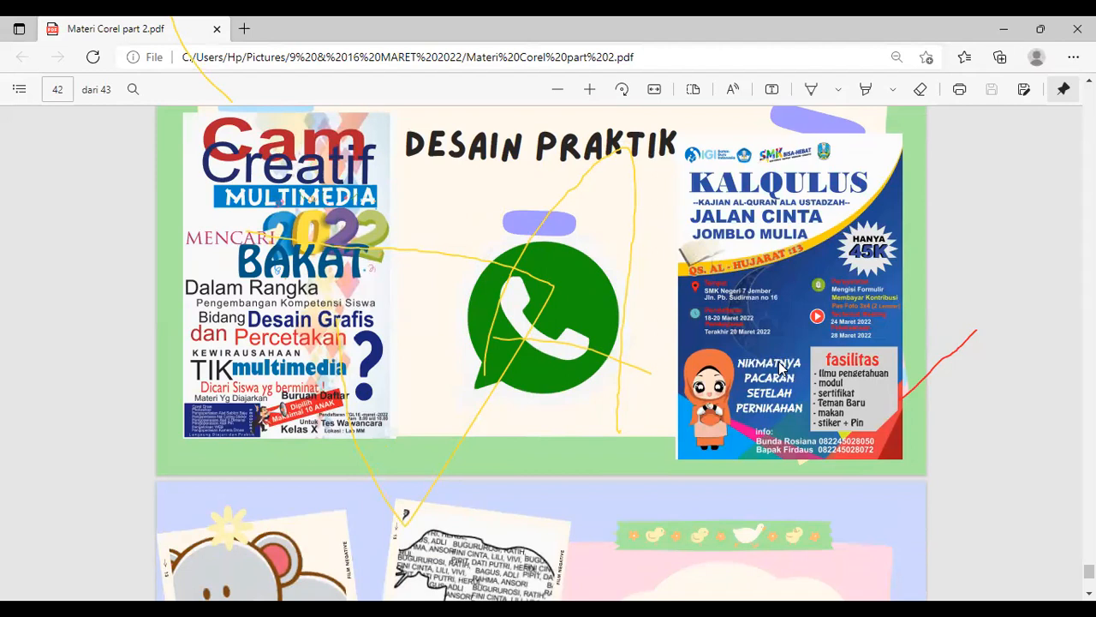
scroll(779, 365, "down", 1)
scroll(779, 365, "down", 3)
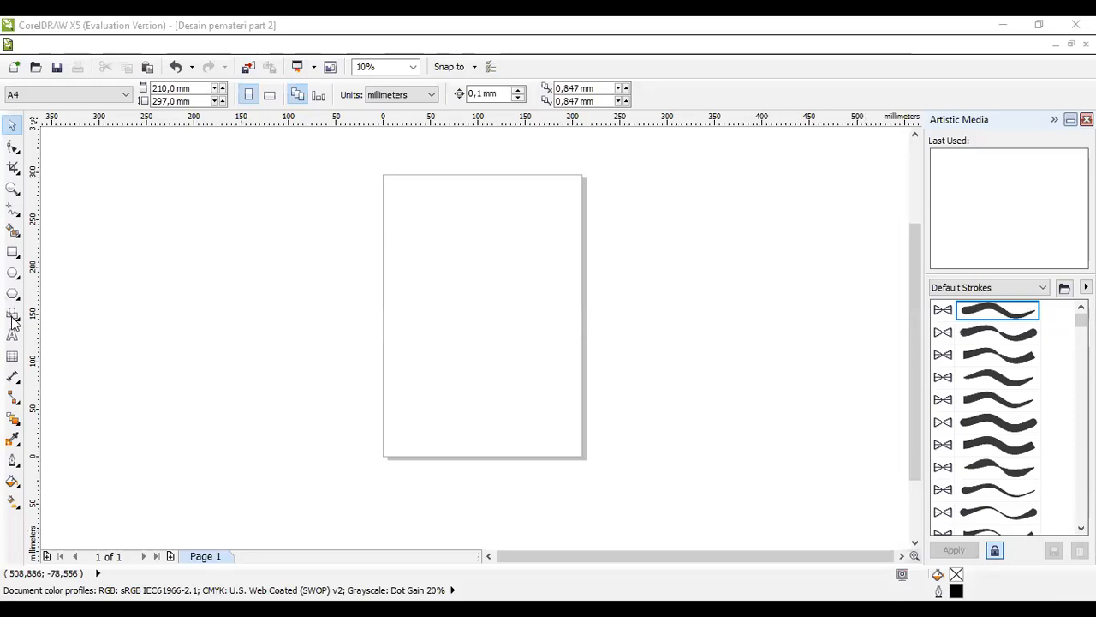
Switch to CorelDRAW and draw a rectangle about 130 × 106 mm in the empty area left of the page
left_click(13, 251)
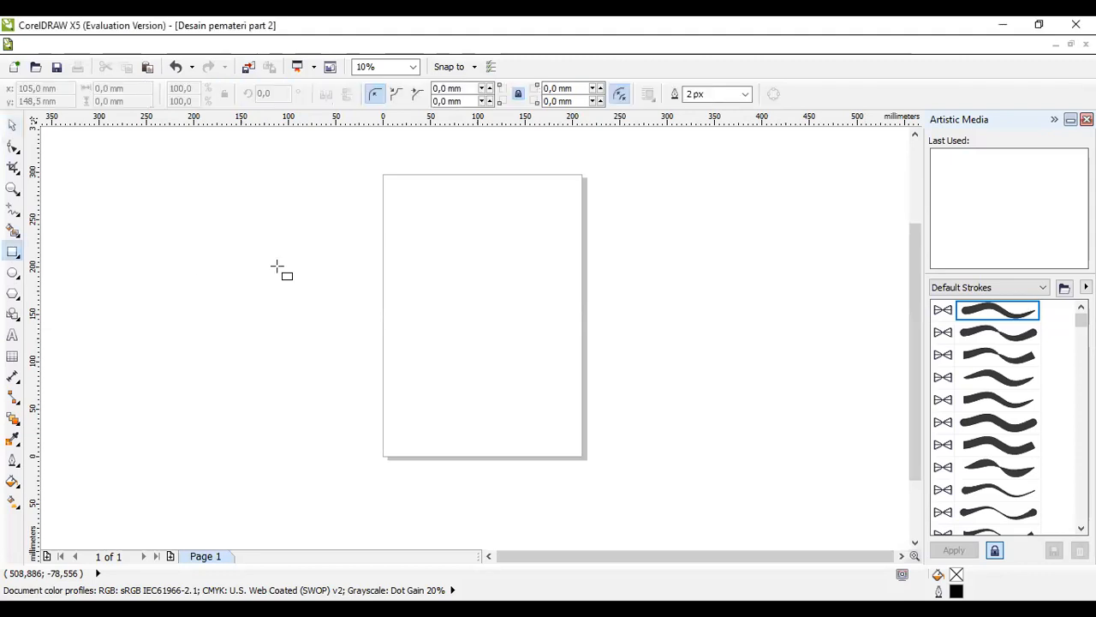
left_click_drag(229, 238, 355, 337)
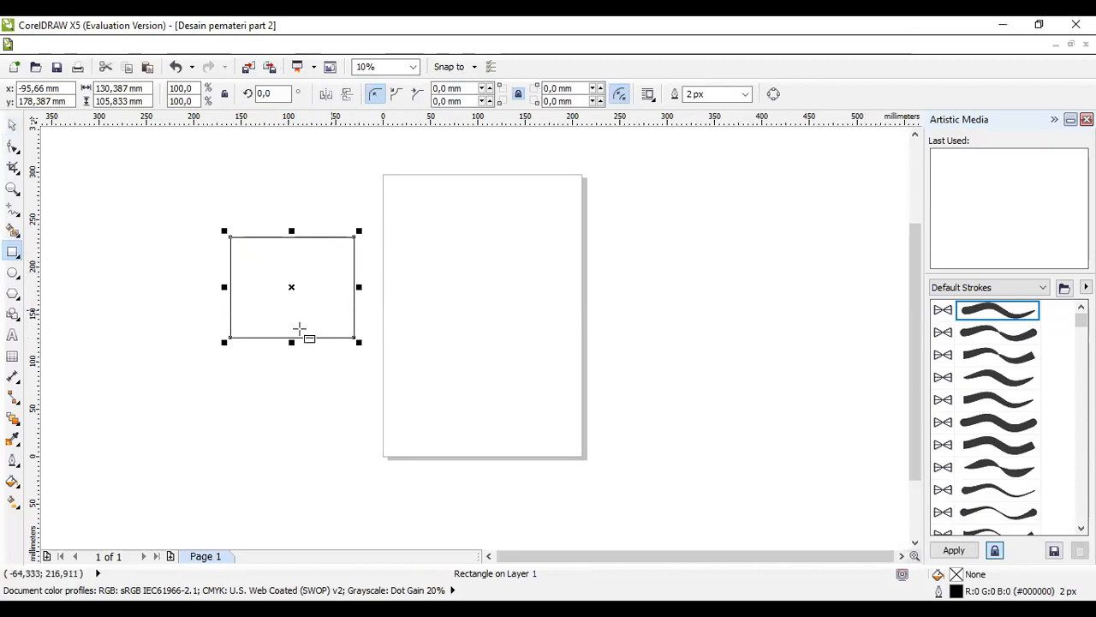
Move the rectangle to the page's upper-left corner and stretch it to about 208 × 298 mm so it covers the page
left_click(14, 253)
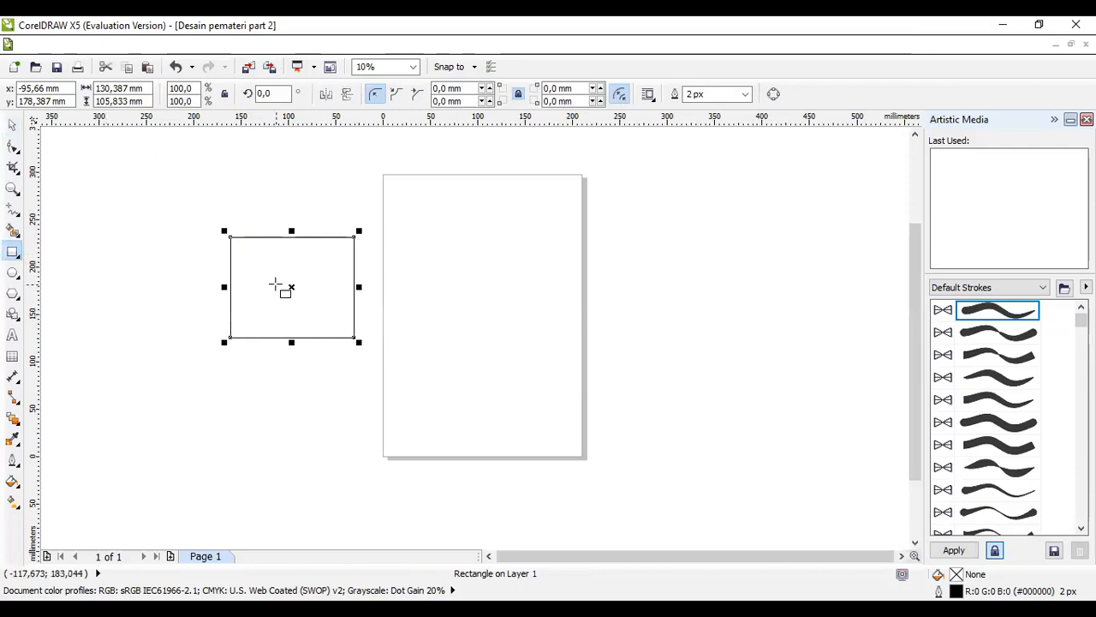
left_click(13, 126)
left_click_drag(303, 259, 395, 207)
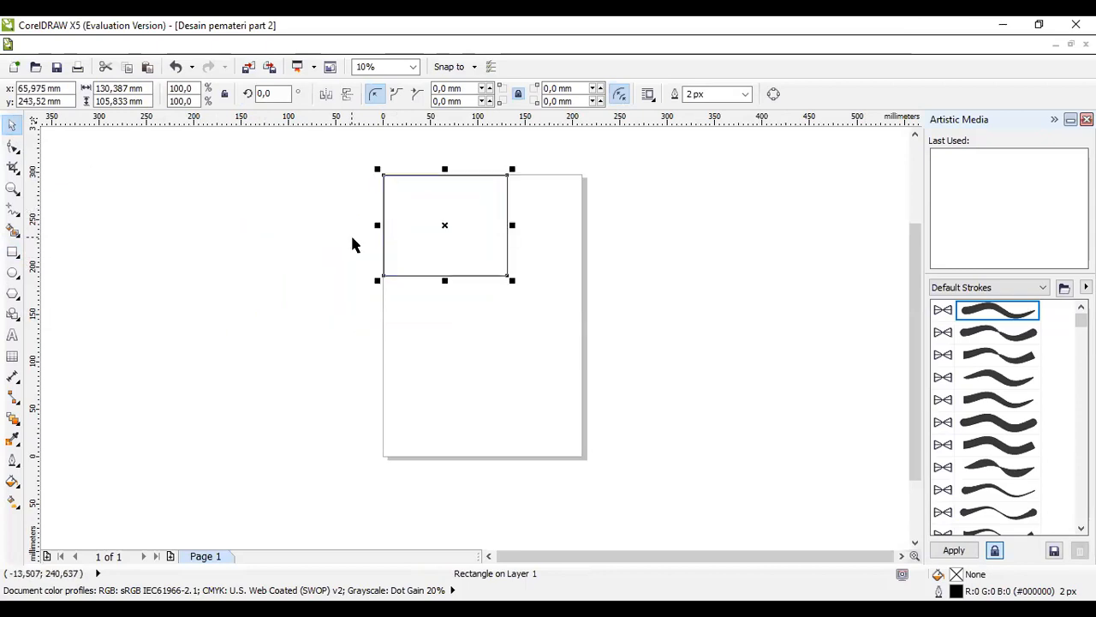
left_click_drag(512, 280, 589, 444)
left_click_drag(481, 340, 481, 463)
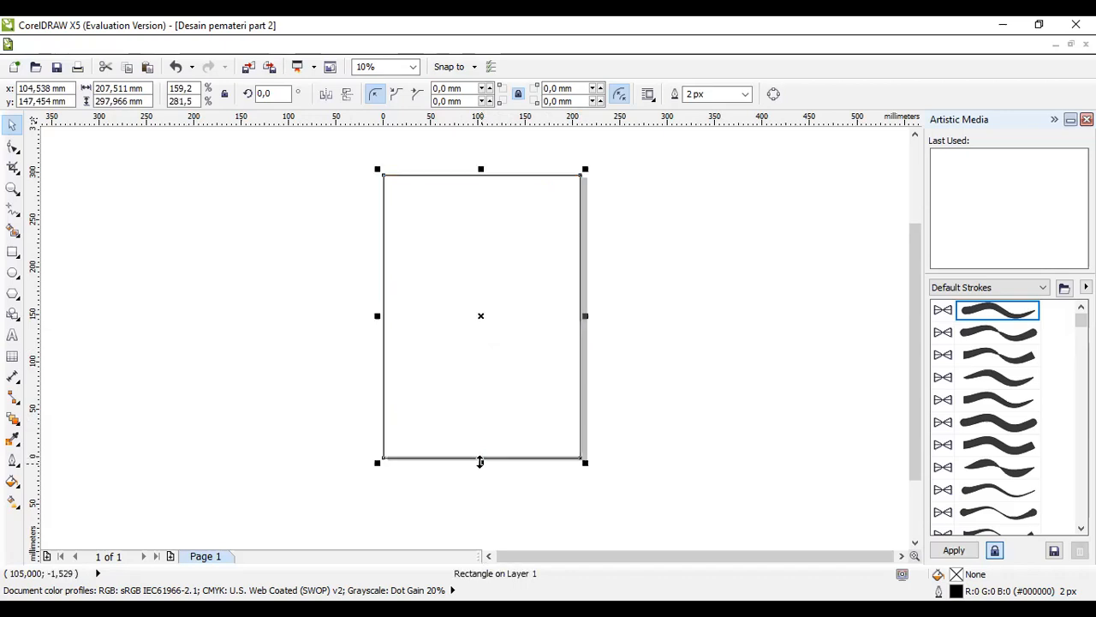
left_click_drag(379, 317, 379, 318)
left_click_drag(581, 318, 578, 320)
left_click(649, 276)
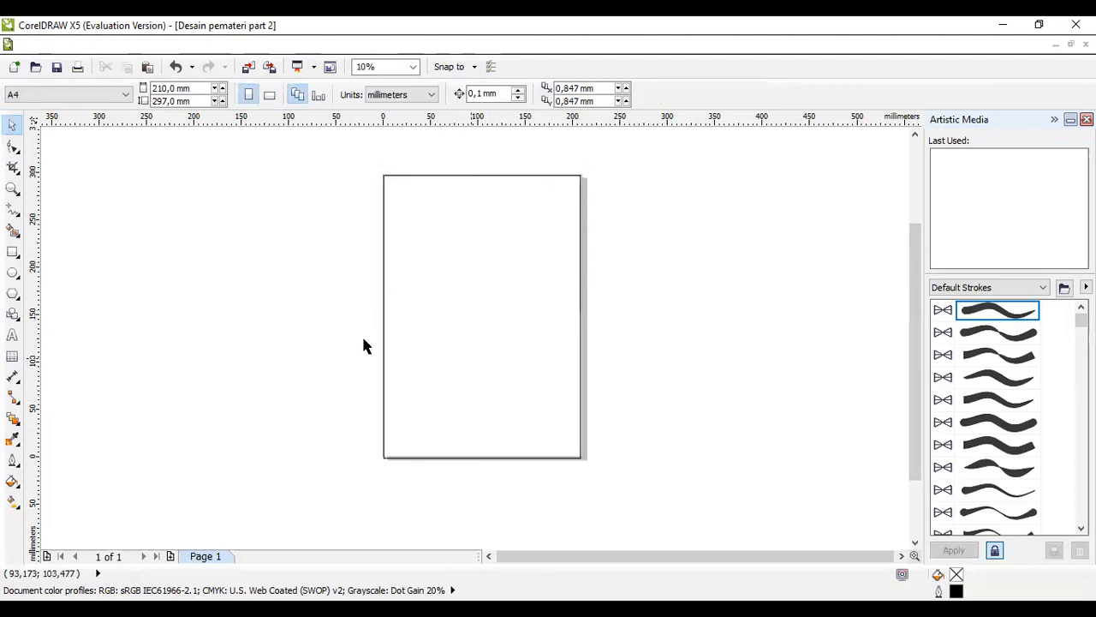
Draw a circle about 82 mm across and an overlapping rectangle about 118 × 96 mm in the empty area left of the page
left_click(12, 274)
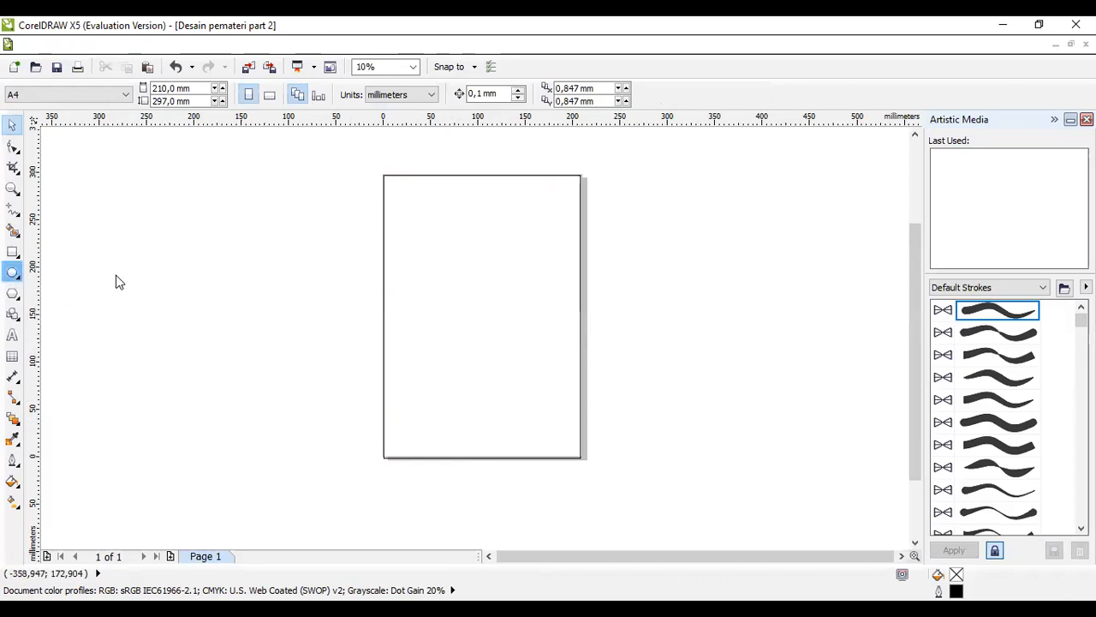
left_click_drag(102, 262, 181, 340)
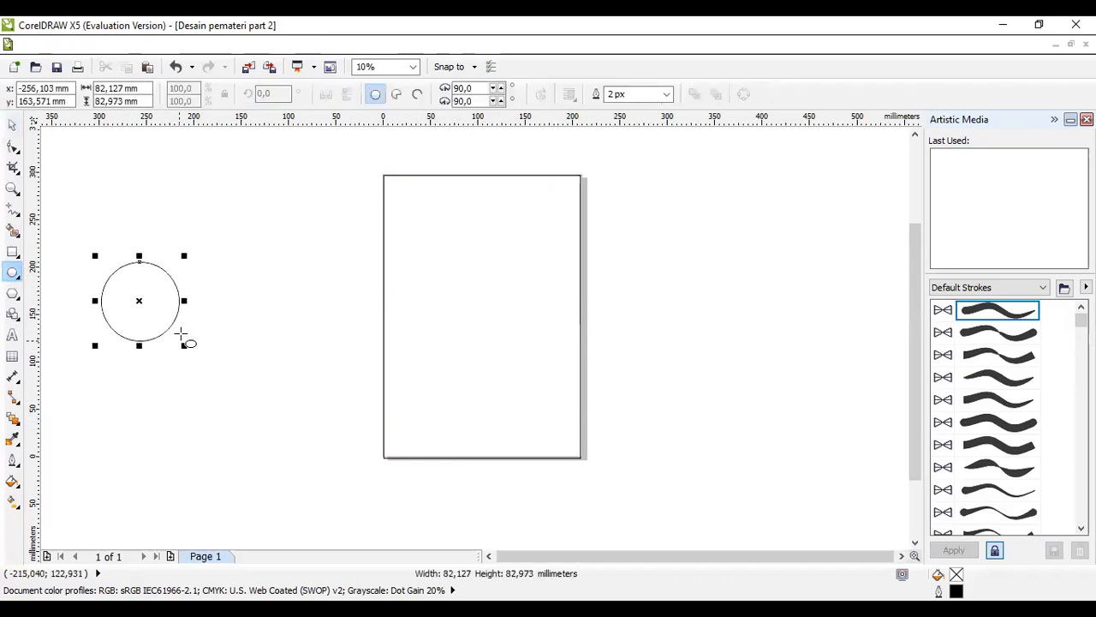
left_click(13, 251)
left_click_drag(157, 249, 270, 341)
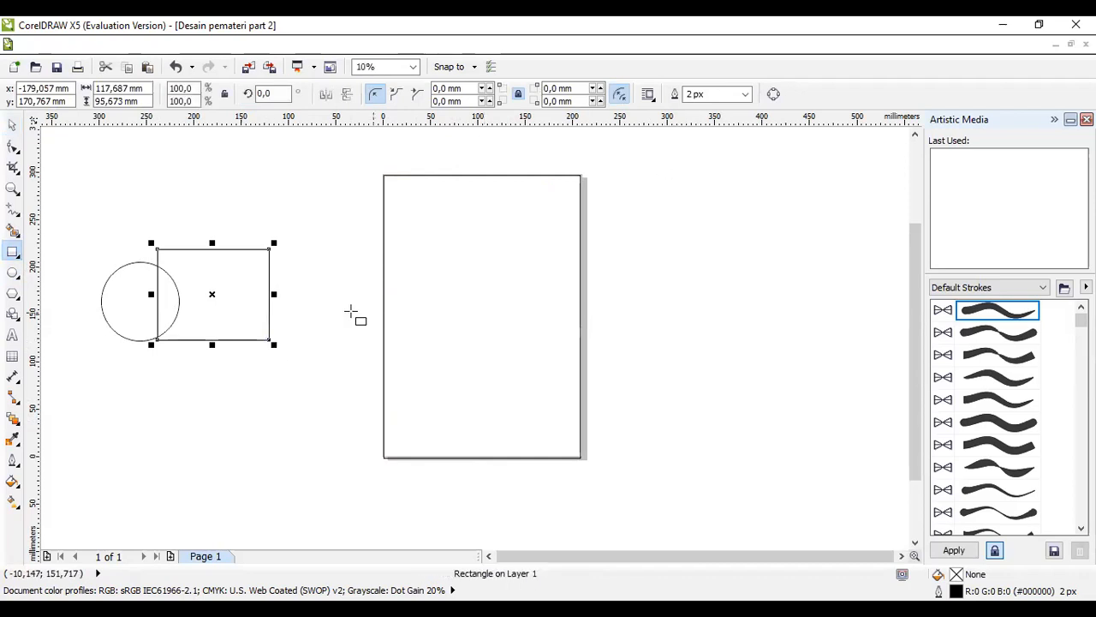
Weld the small rectangle and the overlapping circle into one shape and move the result up and to the right
left_click(14, 127)
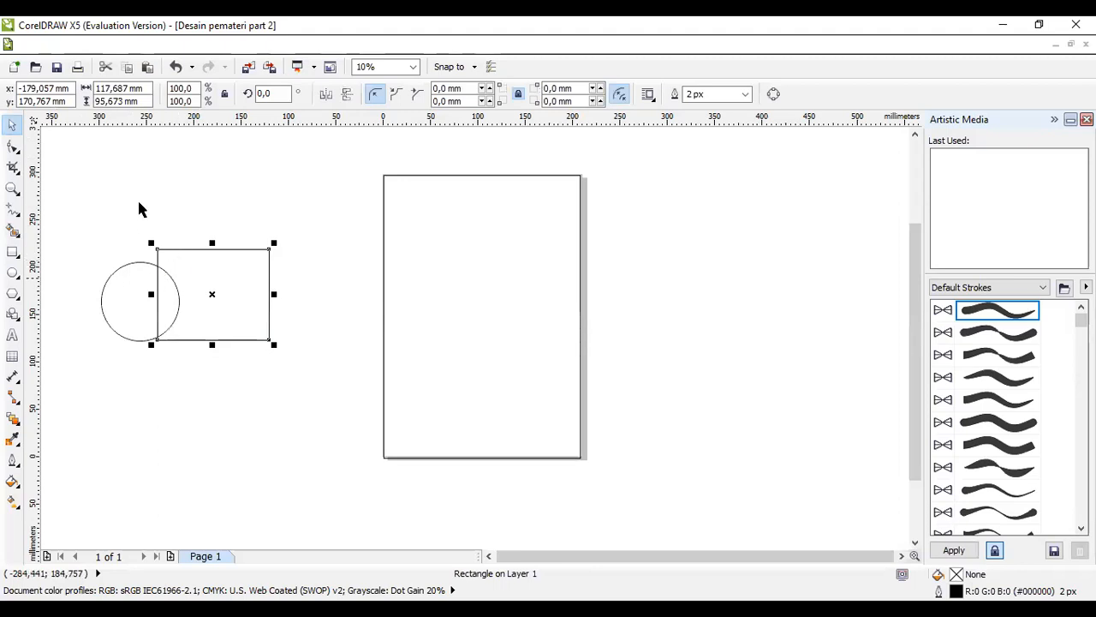
mouse_move(135, 265)
left_mouse_down()
mouse_move(142, 272)
mouse_move(137, 255)
left_mouse_up()
left_click(148, 204)
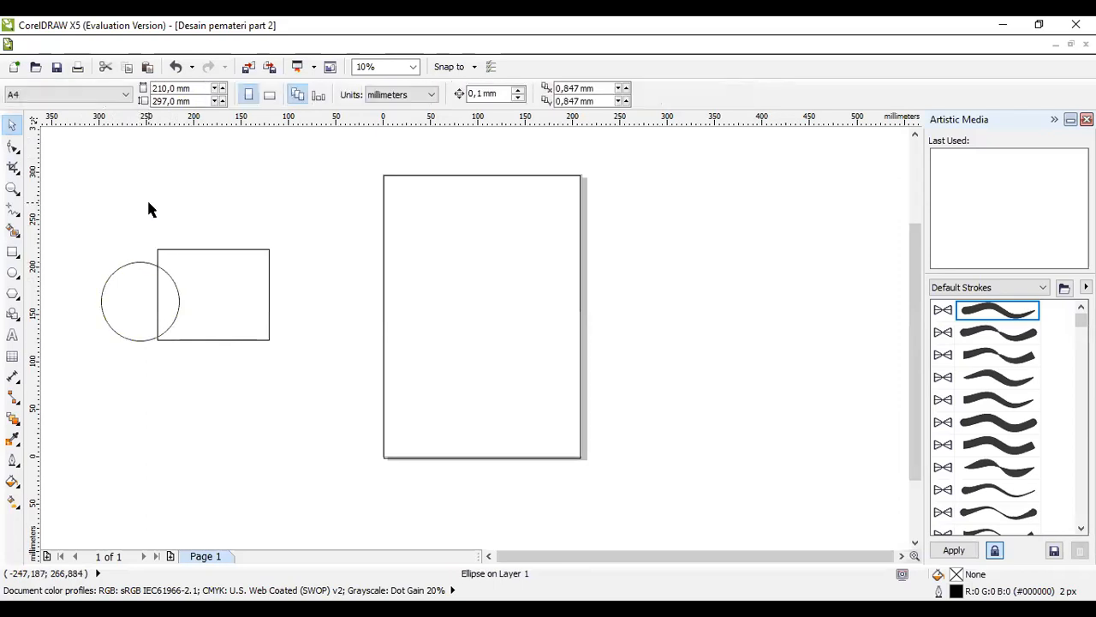
left_click(195, 260)
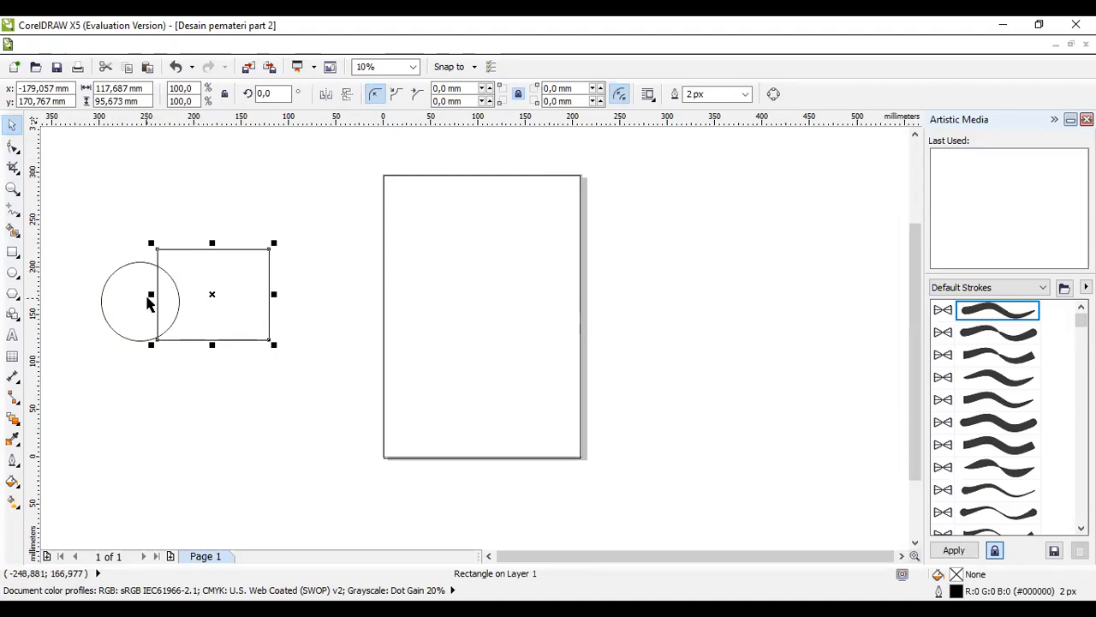
left_click(215, 216)
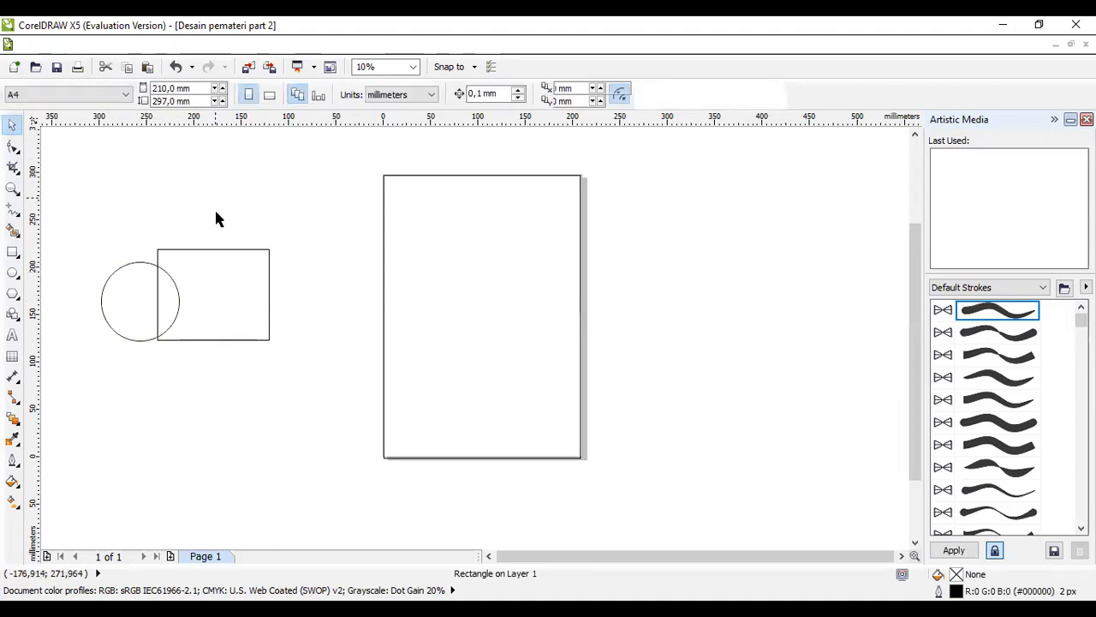
left_click(224, 278)
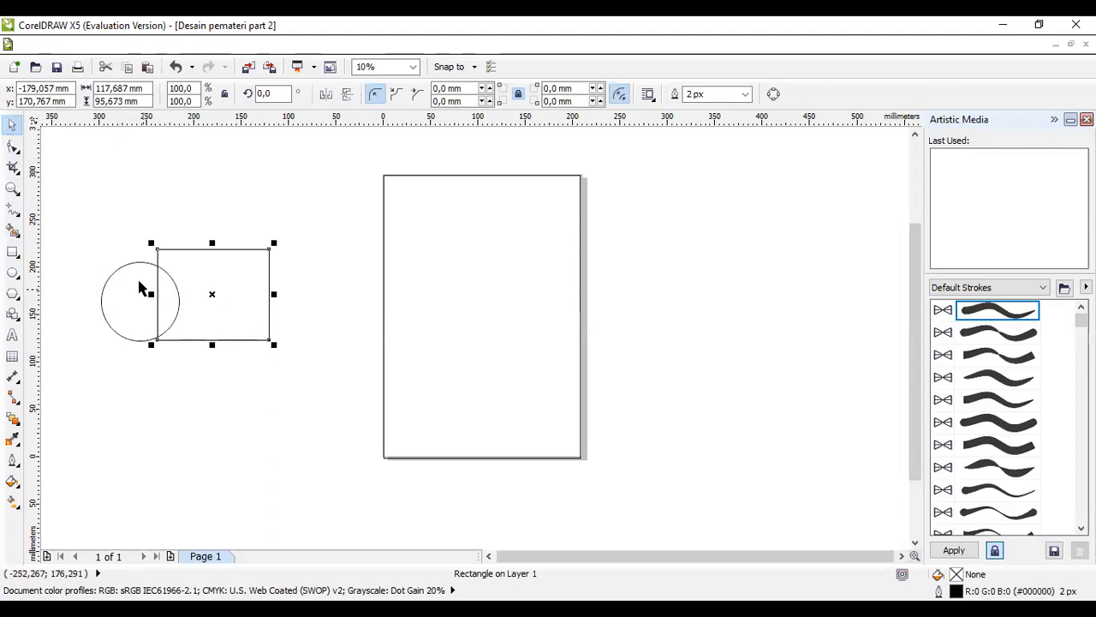
left_click(135, 278, "shift")
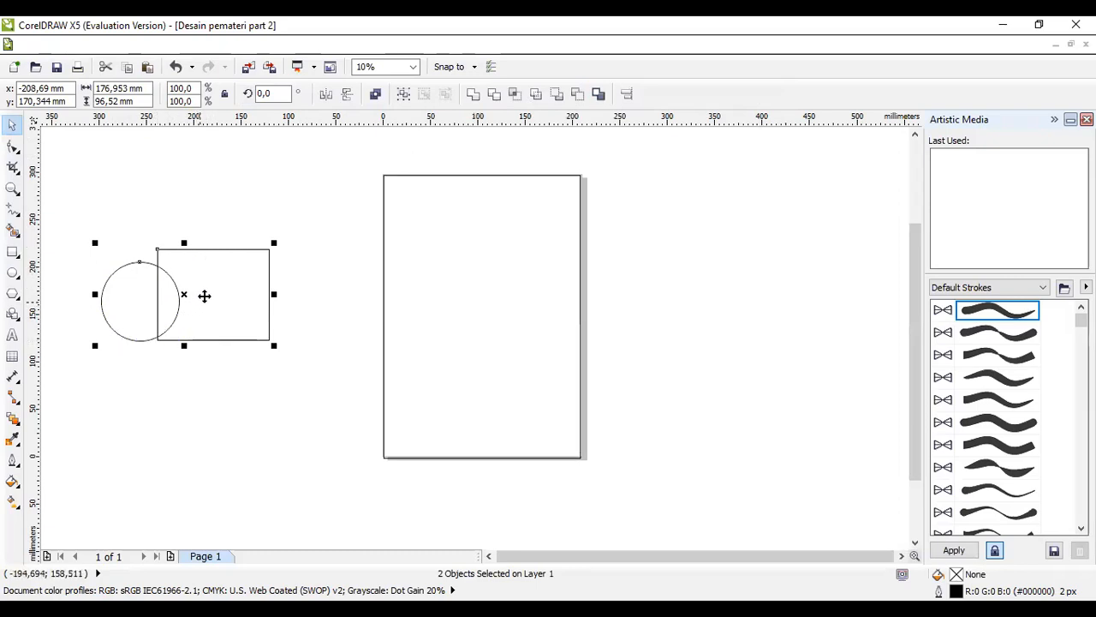
left_click(476, 98)
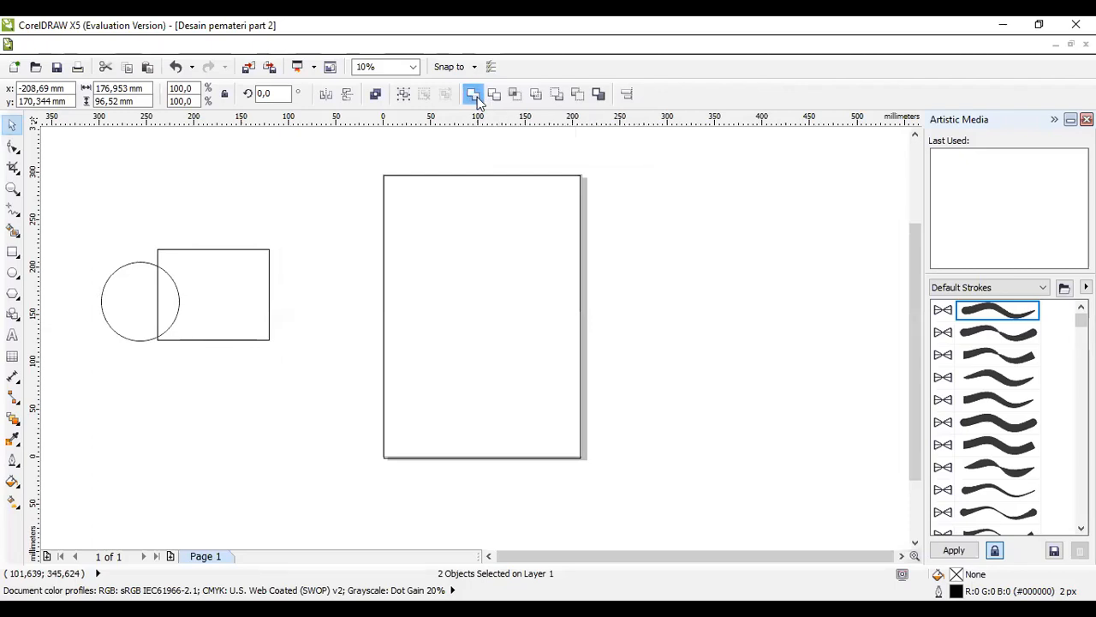
left_click_drag(249, 279, 268, 257)
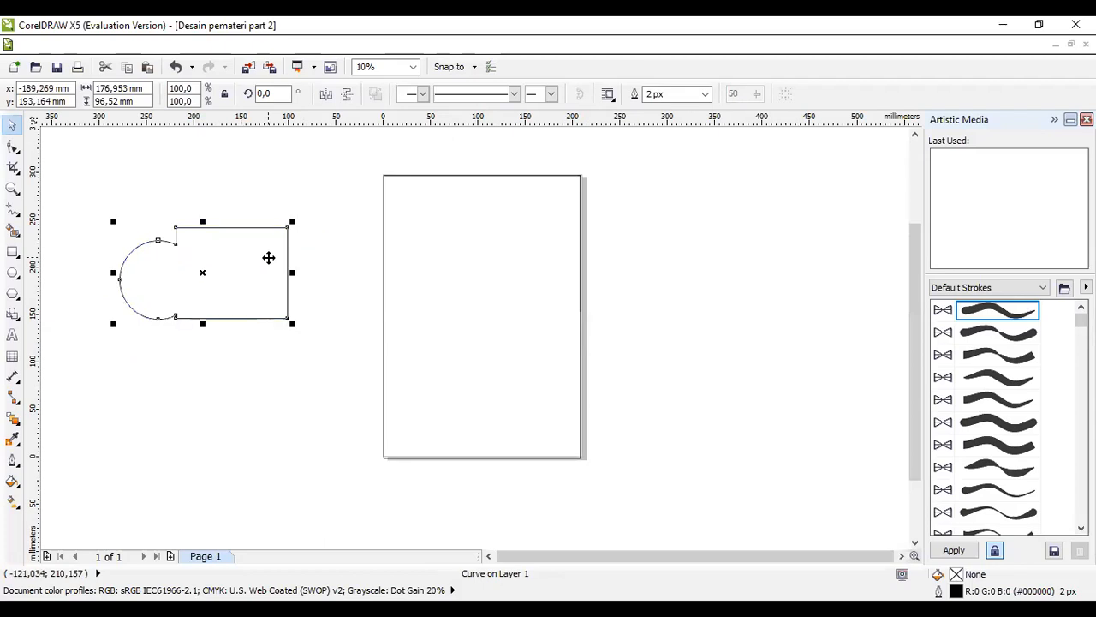
Undo the welded shape's moves and the weld, restoring the separate circle and rectangle
key("ctrl+z")
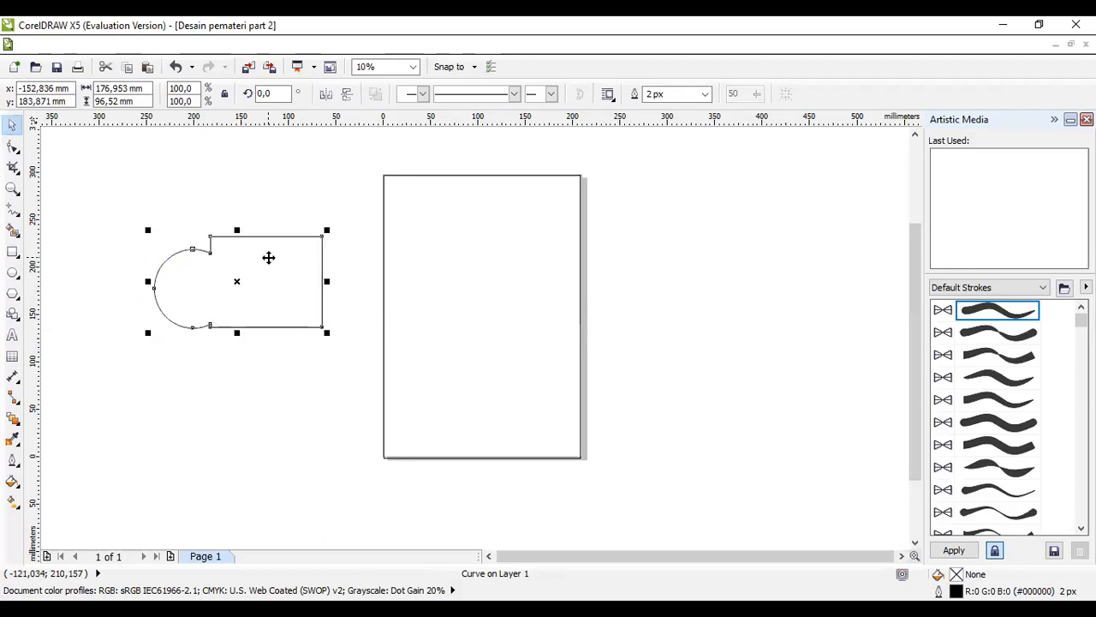
key("ctrl+z")
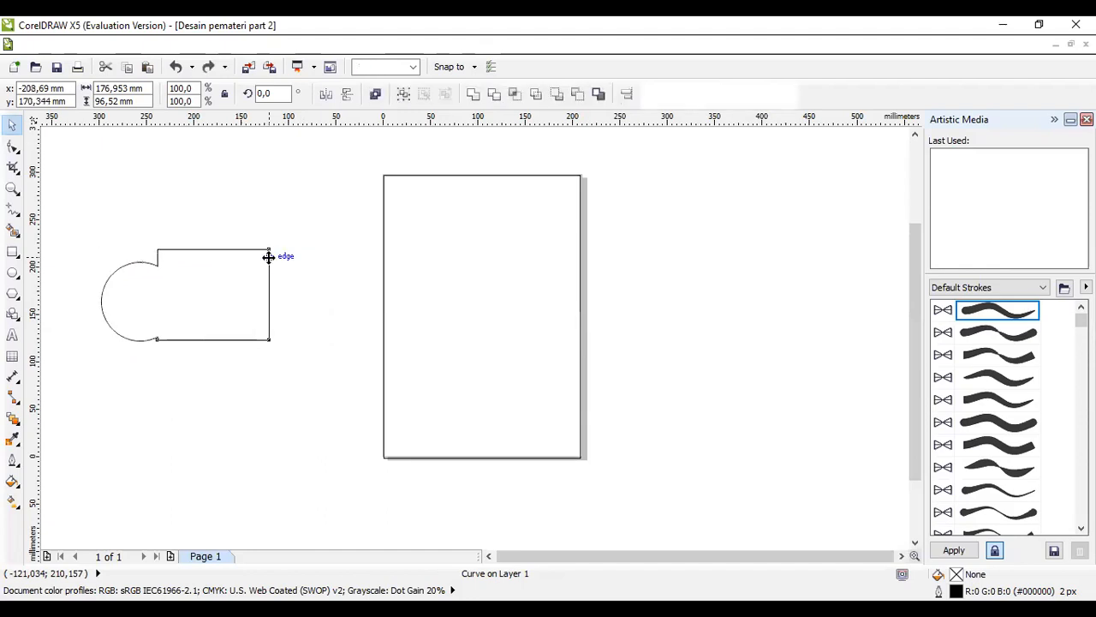
key("ctrl+z")
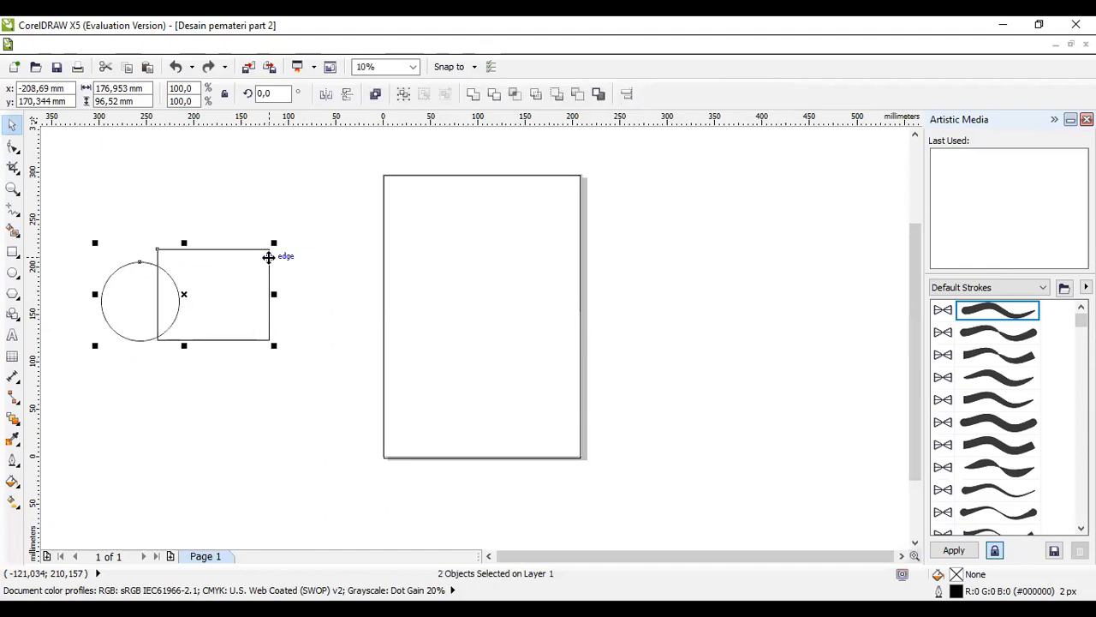
Try trimming the circle with the overlapping rectangle and moving the rectangle away, and undo both changes
left_click(496, 95)
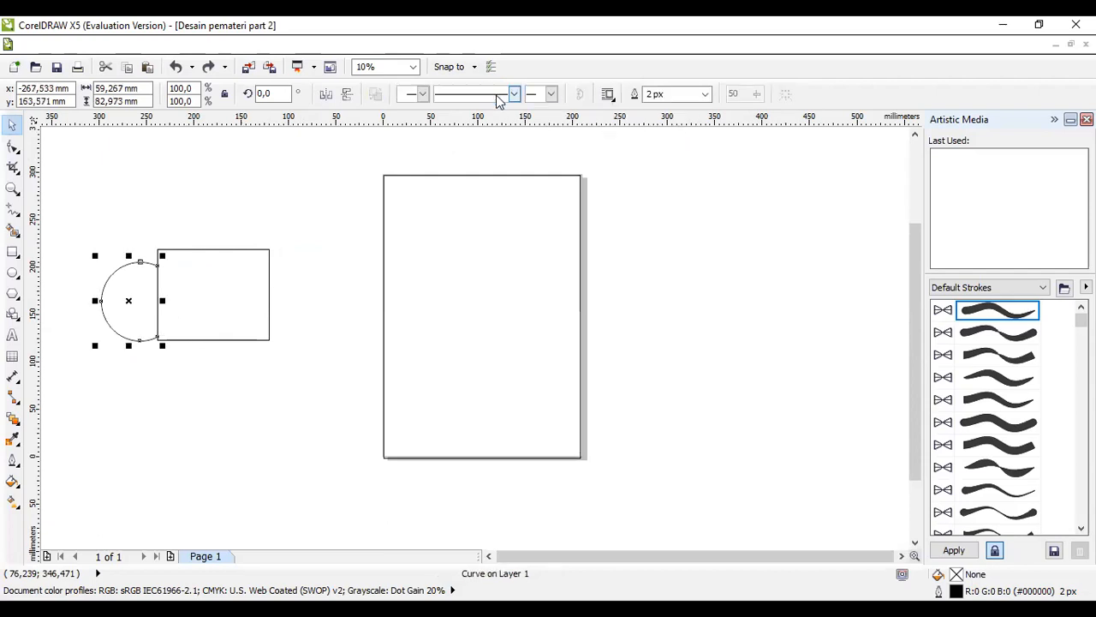
left_click_drag(241, 270, 306, 223)
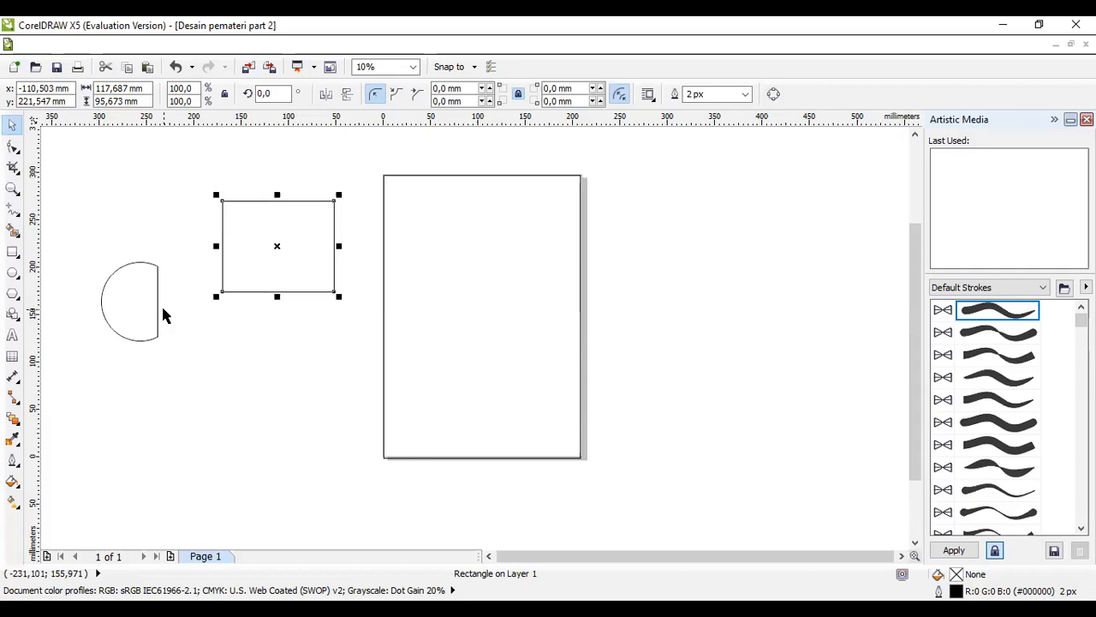
key("ctrl+z")
key("ctrl+z")
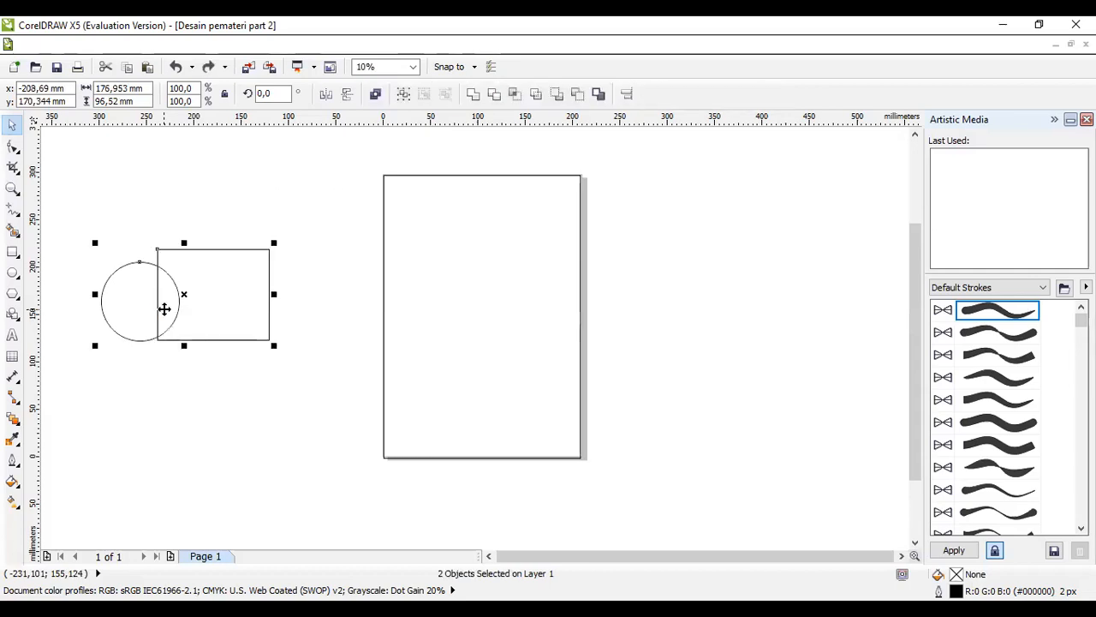
Intersect the circle and rectangle, and move the rectangle and the overlap piece away from the circle
left_click(514, 96)
left_click(310, 162)
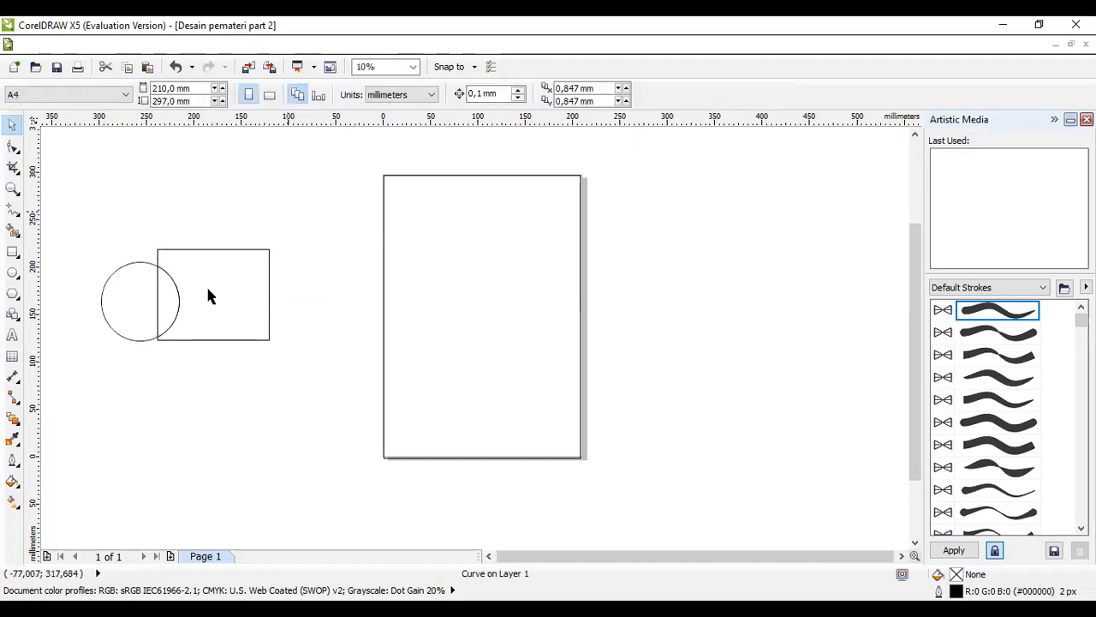
left_click_drag(219, 259, 289, 255)
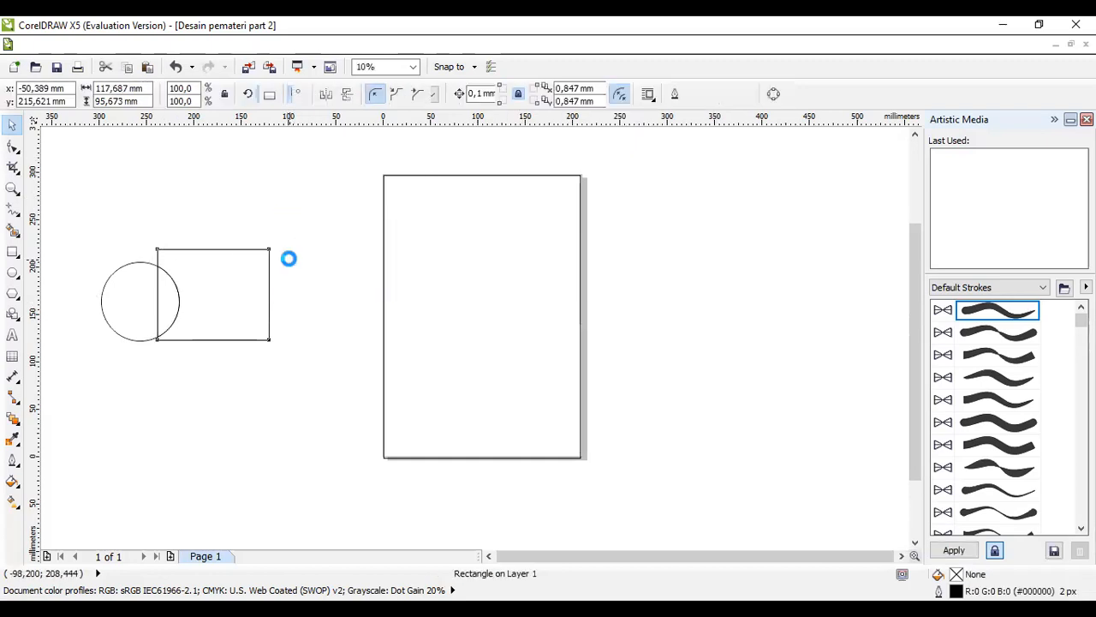
left_click_drag(174, 306, 223, 216)
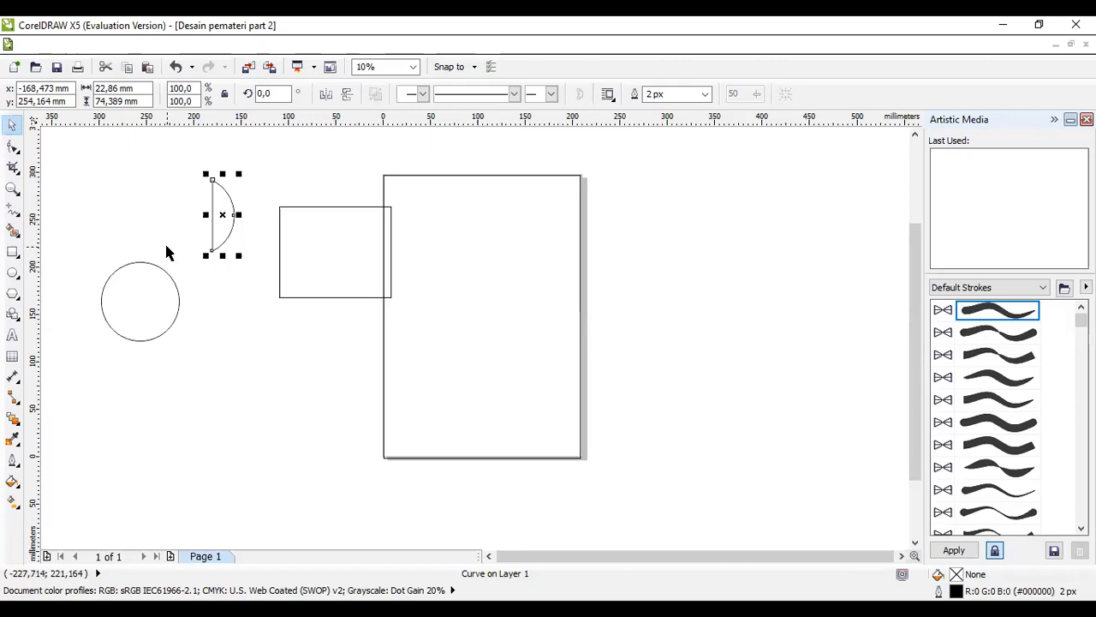
Undo the moves of the overlap piece and the rectangle, as well as the intersection
key("ctrl+z")
key("ctrl+z")
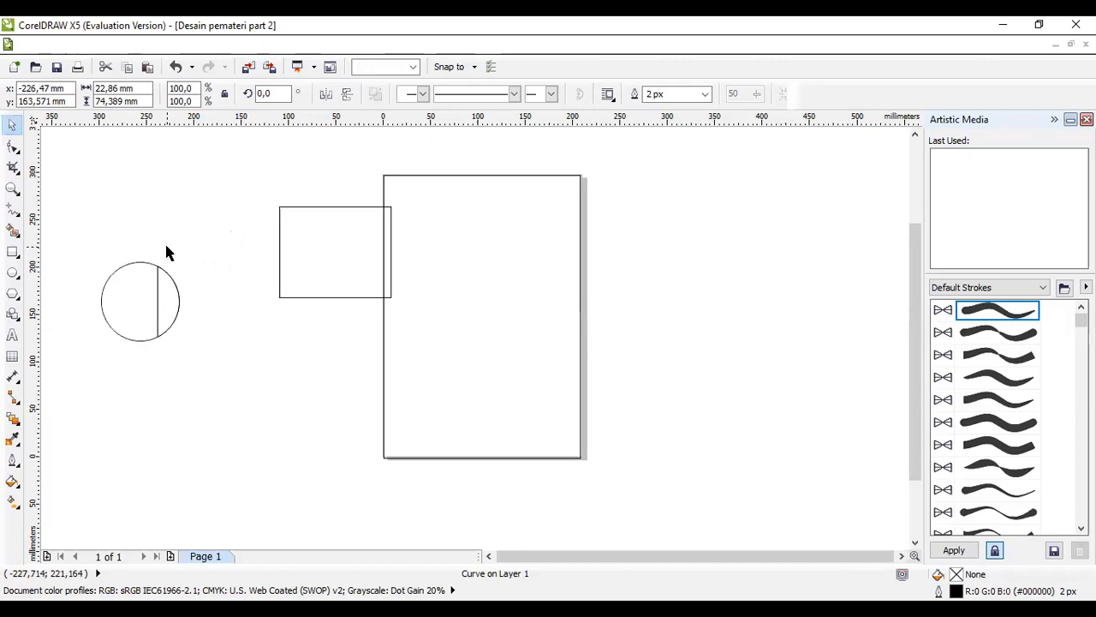
key("ctrl+z")
key("ctrl+z")
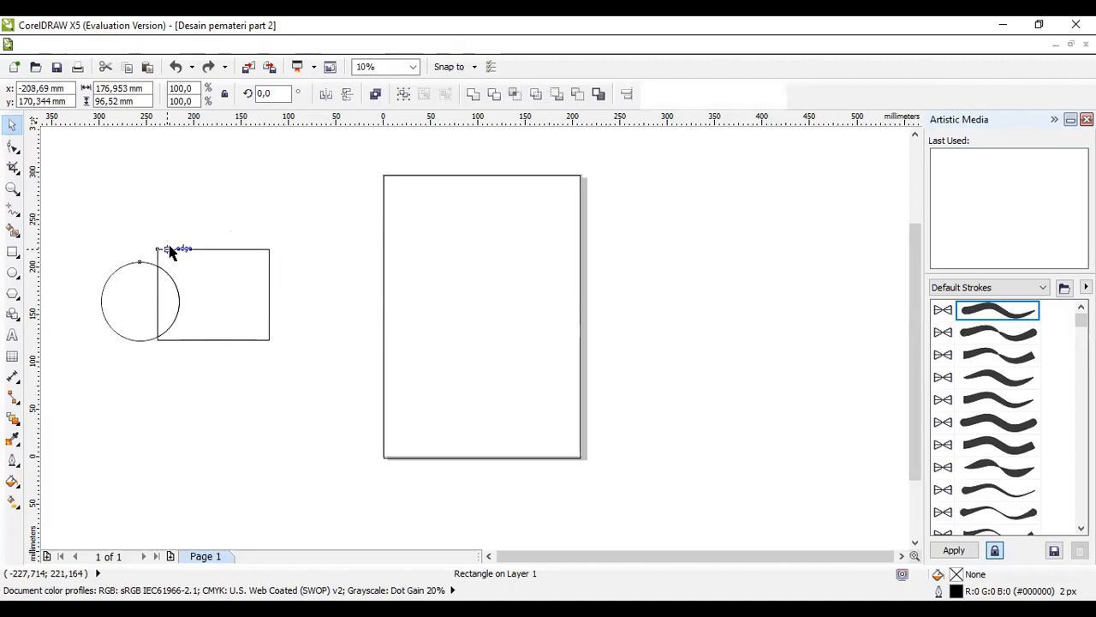
Try Simplify on the overlapping circle and rectangle, moving the pair slightly, and undo these changes
left_click(536, 95)
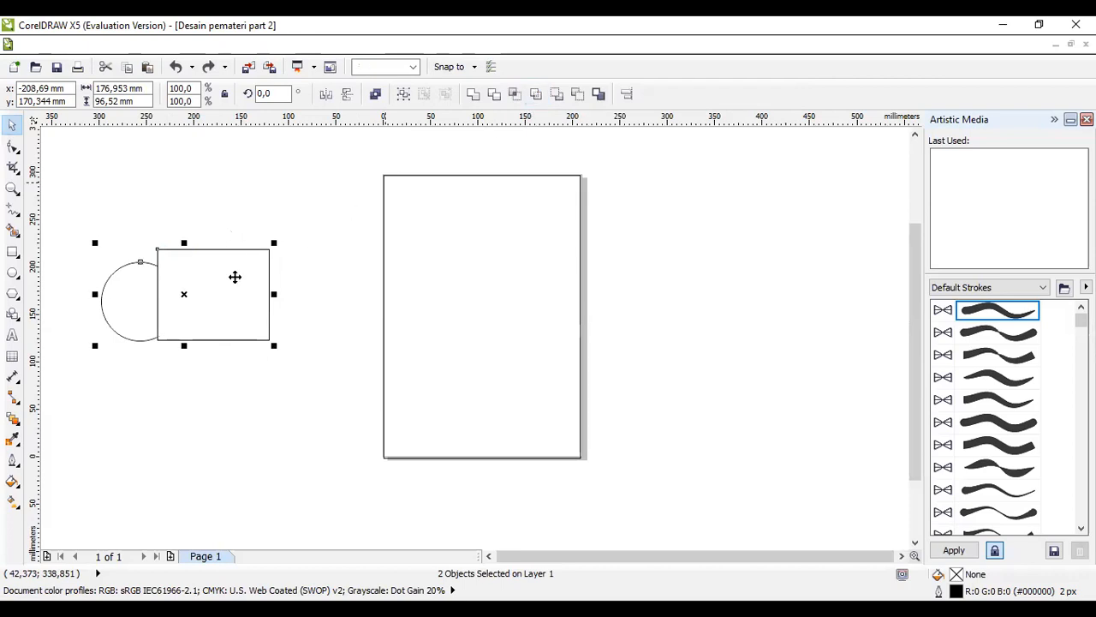
left_click_drag(316, 258, 311, 254)
left_click_drag(227, 266, 164, 259)
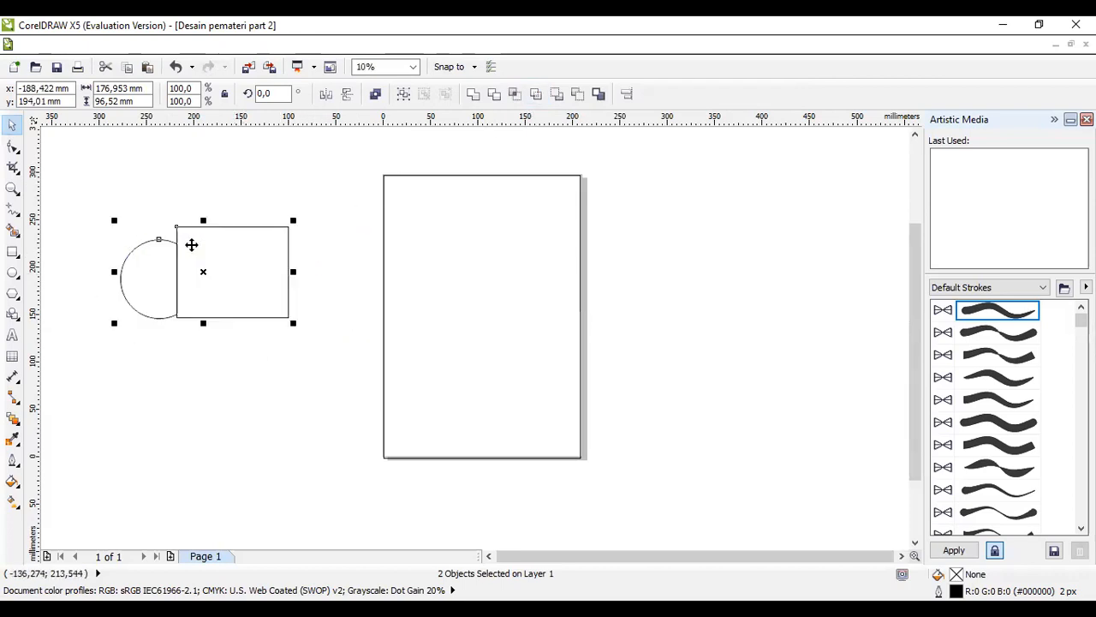
left_click(534, 95)
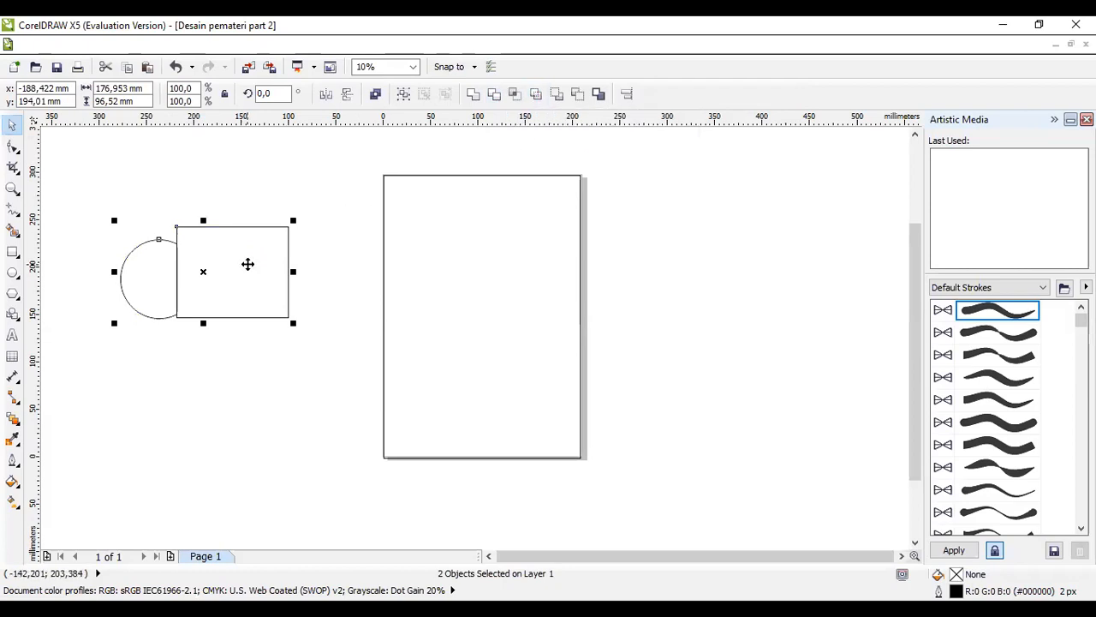
key("ctrl+z")
key("ctrl+z")
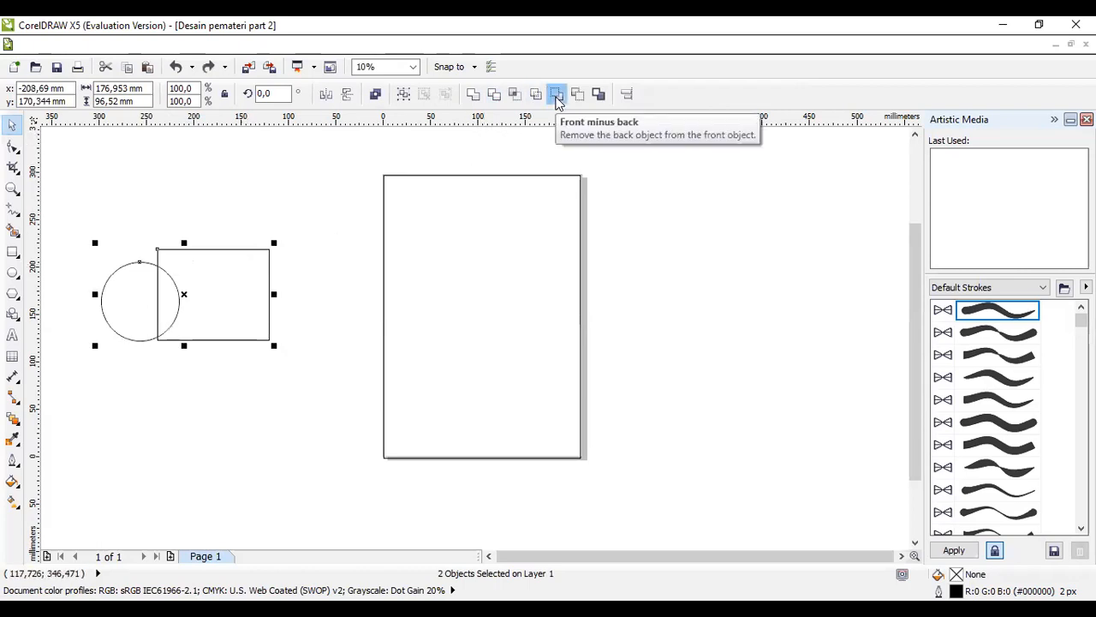
Try Front minus back to cut the circle out of the rectangle, move the resulting shape, and undo both
left_click(557, 98)
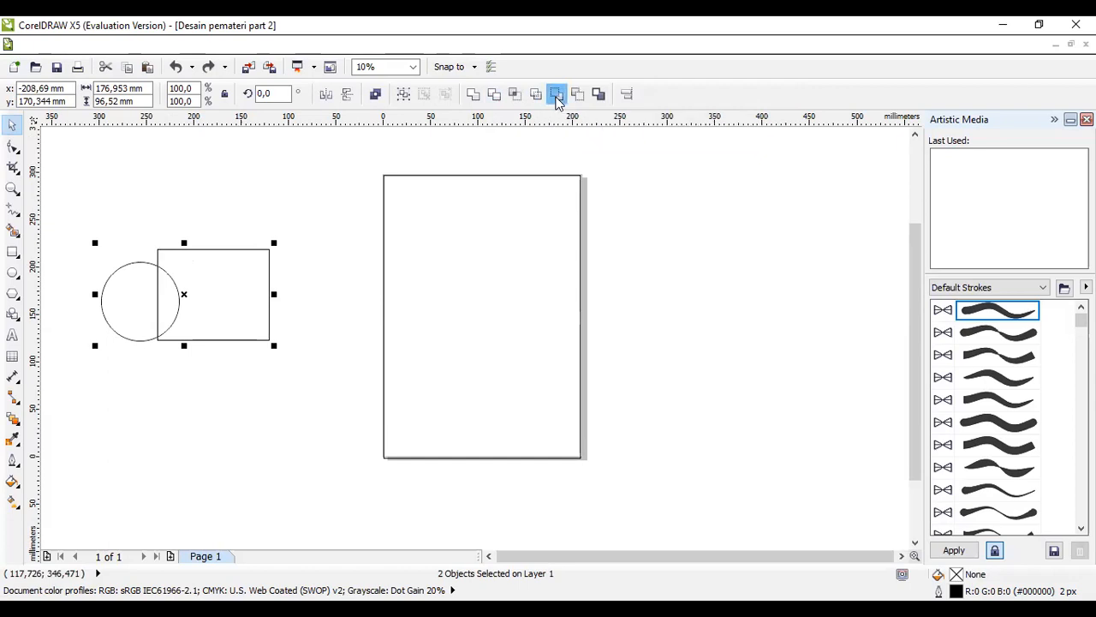
left_click_drag(243, 301, 302, 249)
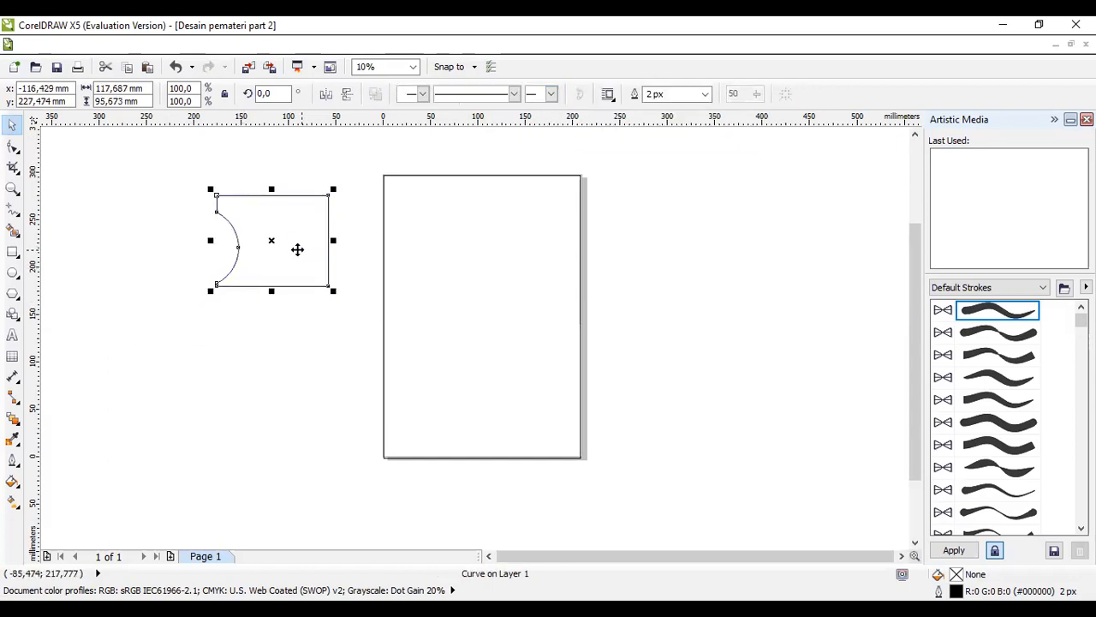
key("ctrl+z")
key("ctrl+z")
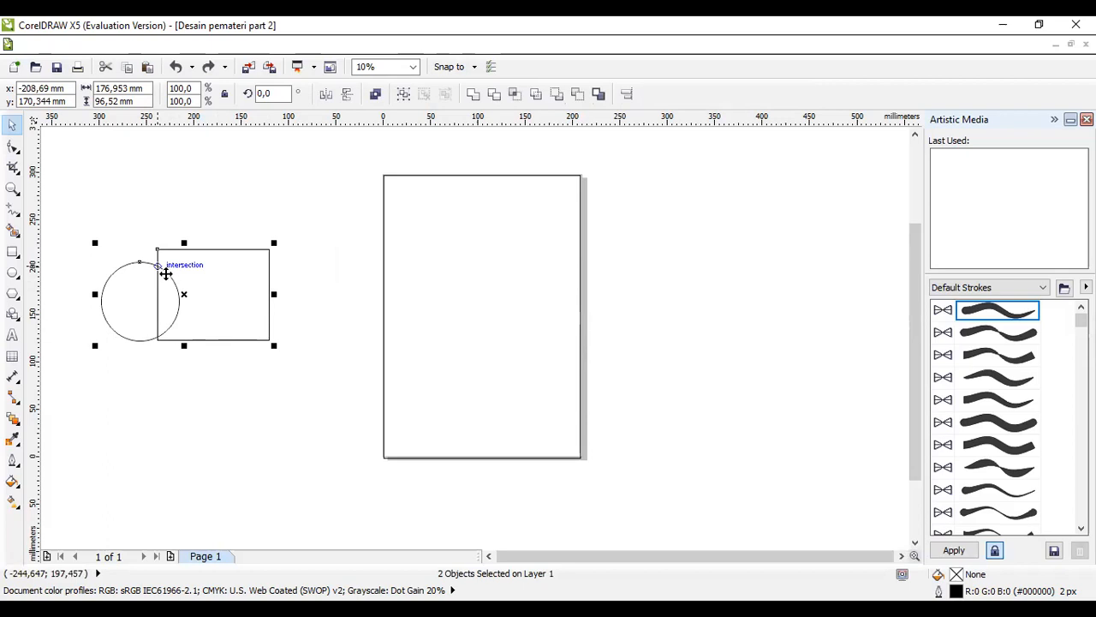
Try Front minus back and Back minus front in turn on the overlapping circle and rectangle, undoing each result
left_click(229, 187)
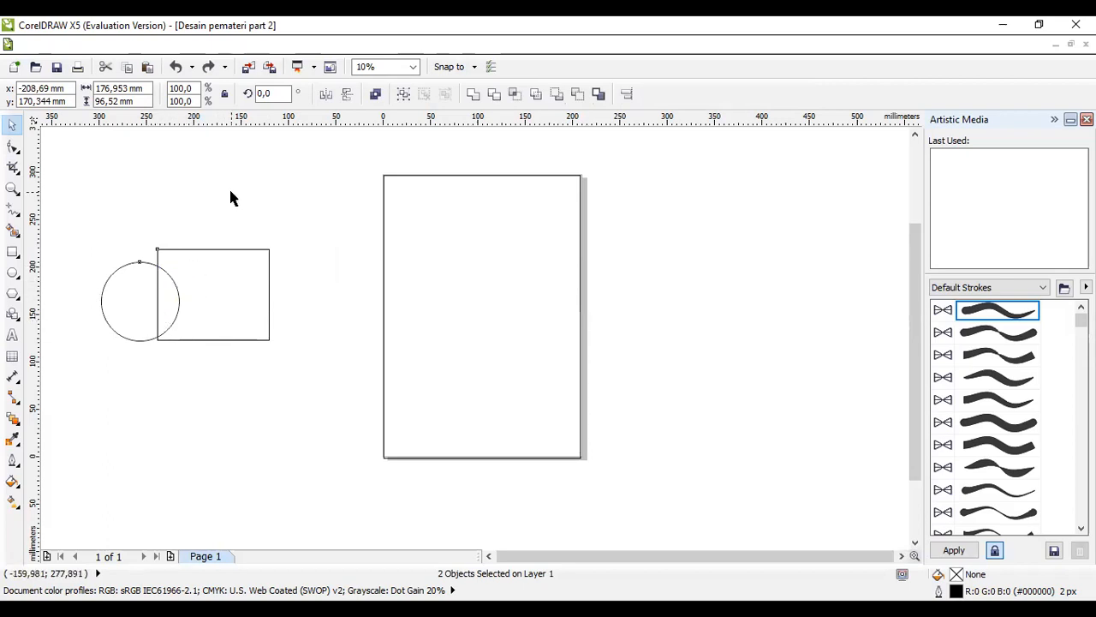
left_click(127, 289)
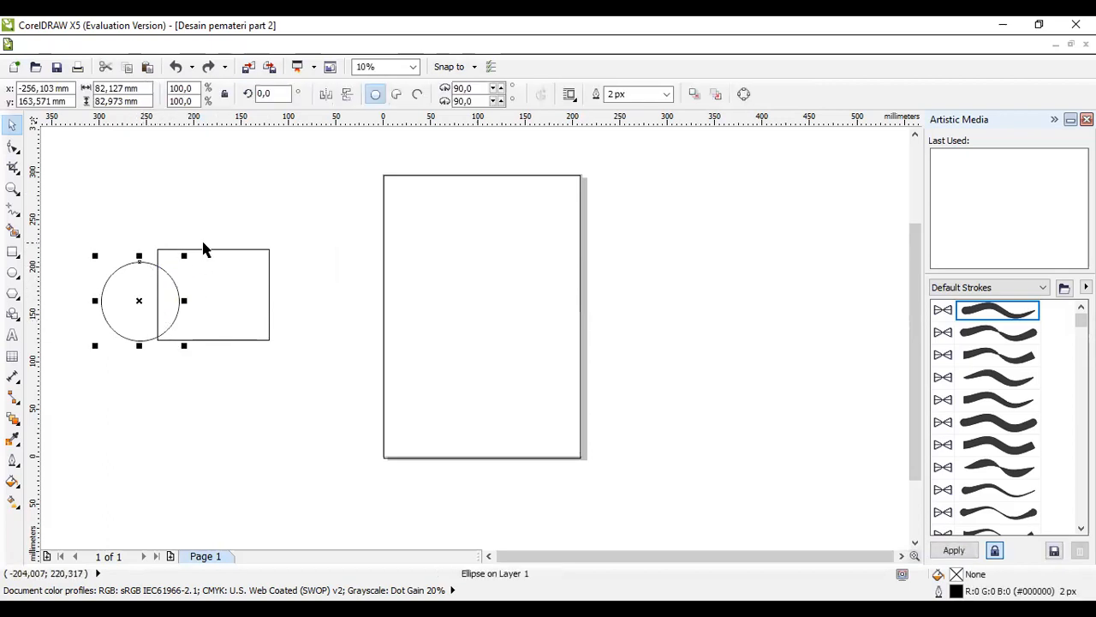
left_click(227, 272, "shift")
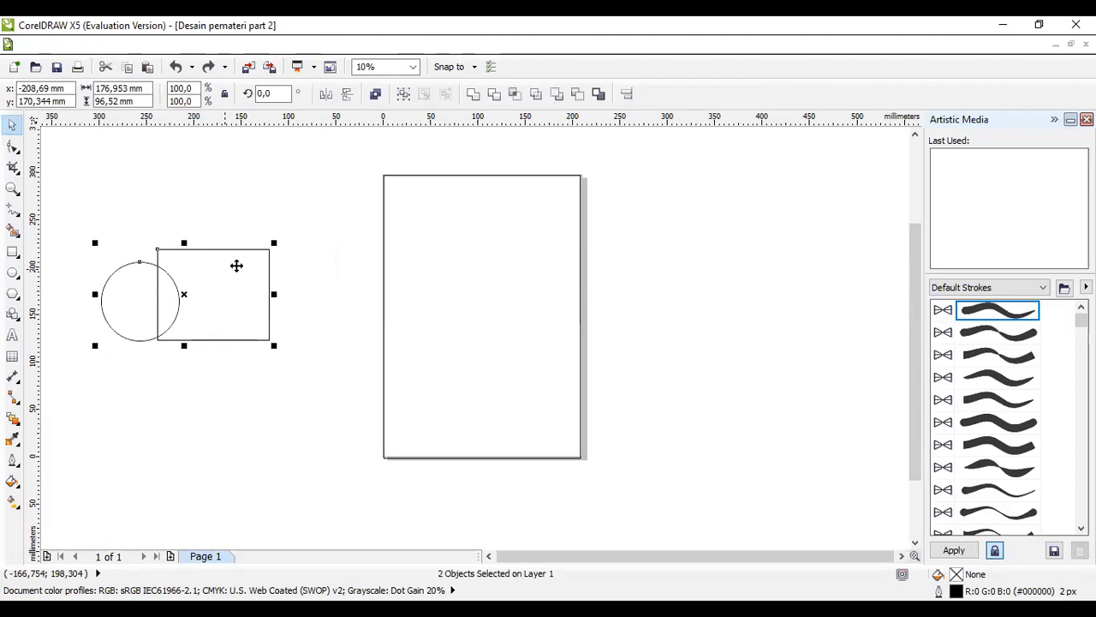
left_click(557, 95)
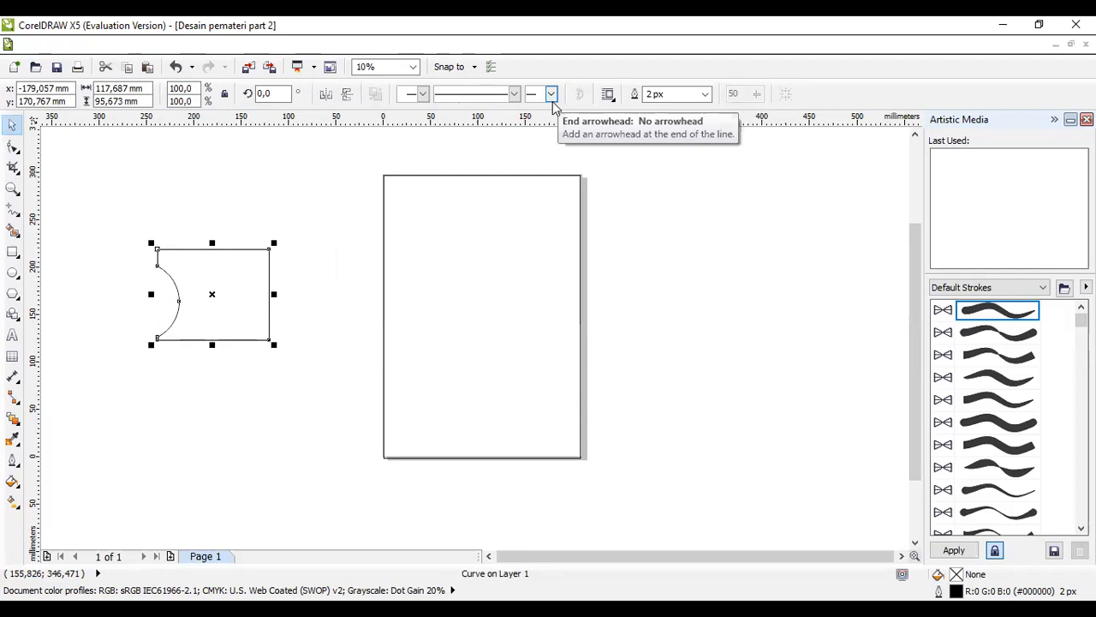
key("ctrl+z")
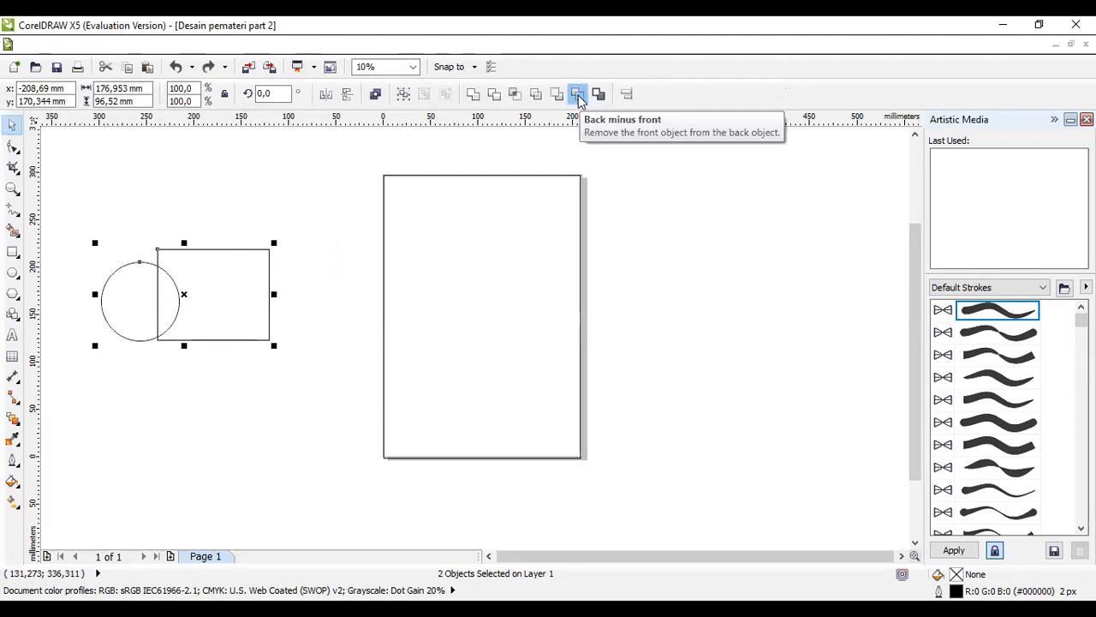
left_click(578, 95)
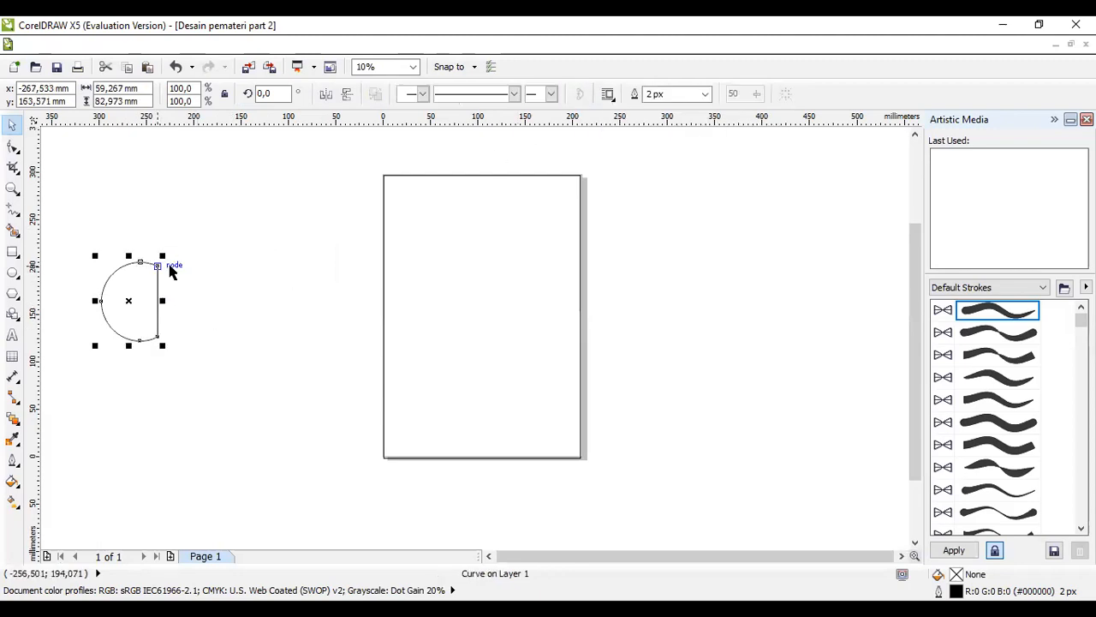
key("ctrl+z")
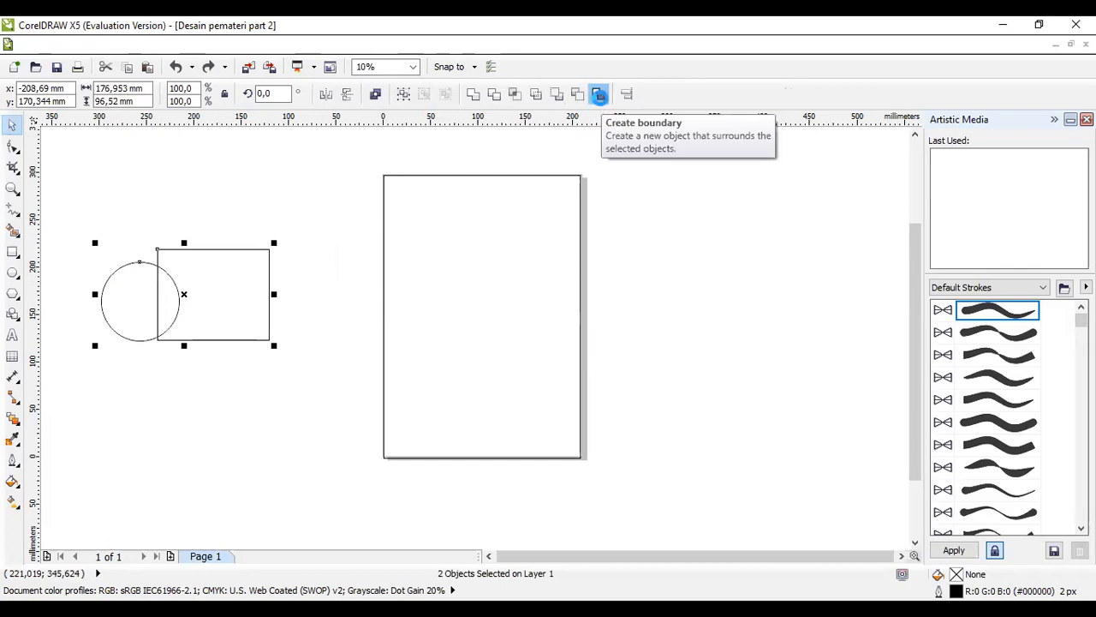
Try Create boundary on the circle and rectangle, moving the outline below them and the rectangle off the circle, and undo everything
left_click(599, 94)
left_click_drag(224, 282, 243, 389)
left_click(196, 311)
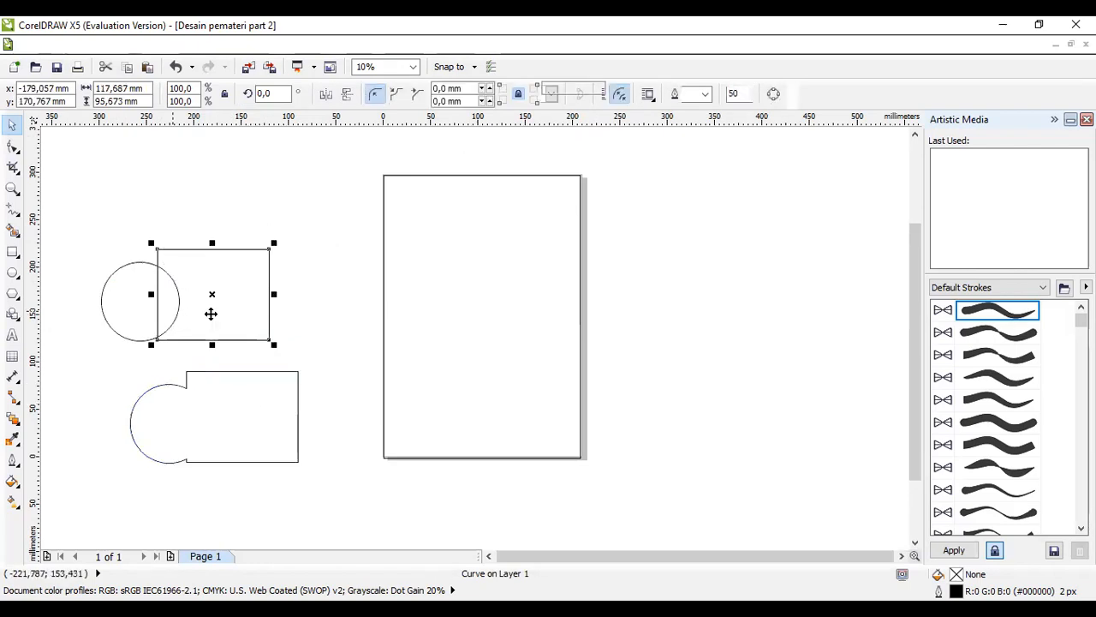
left_click_drag(174, 311, 211, 314)
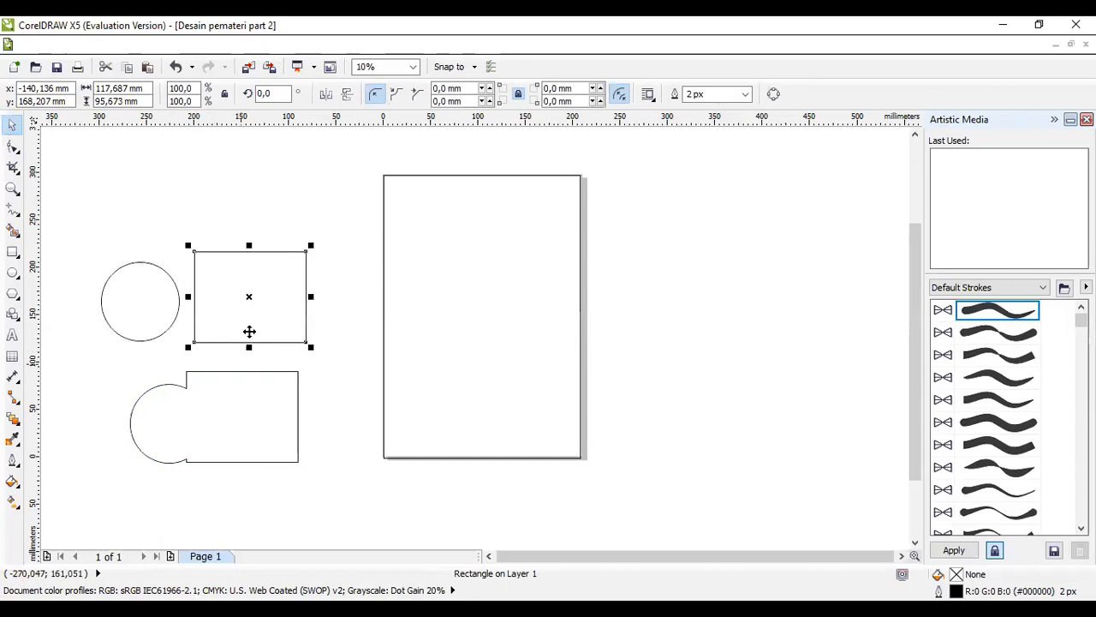
key("ctrl+z")
key("ctrl+z")
key("ctrl+z")
key("ctrl+z")
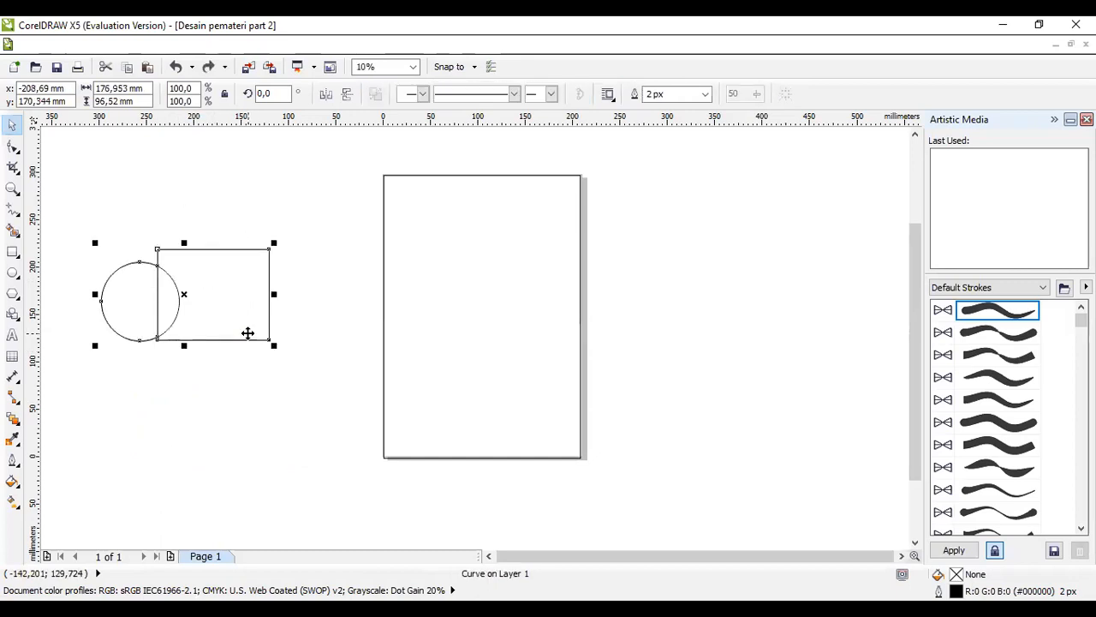
key("ctrl+z")
Delete the rectangle and the circle beside the page
left_click(245, 401)
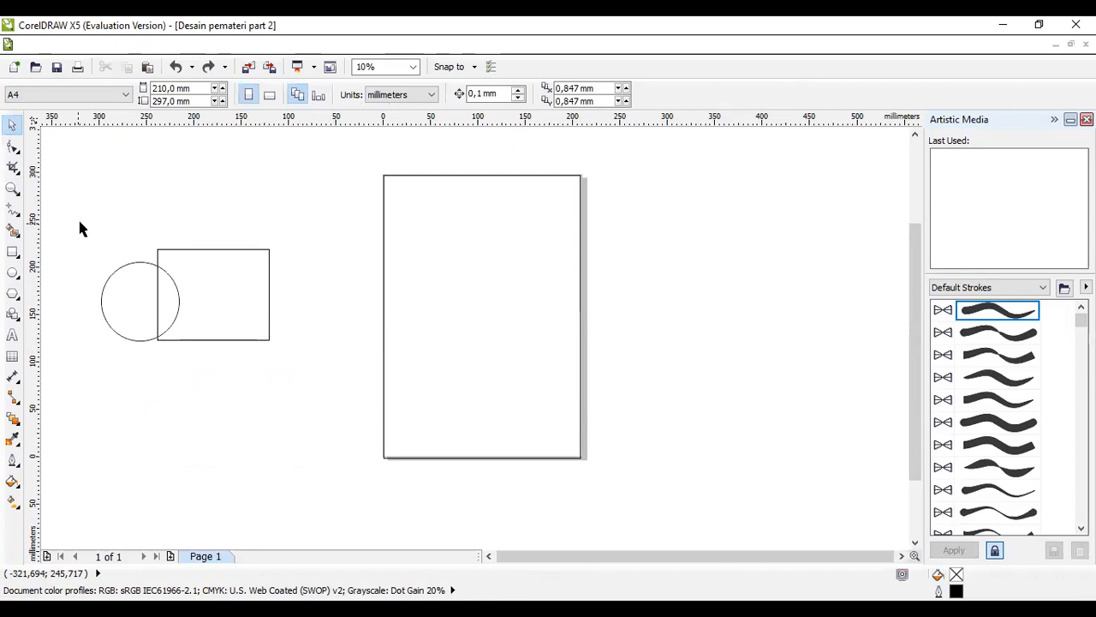
left_click_drag(105, 225, 285, 382)
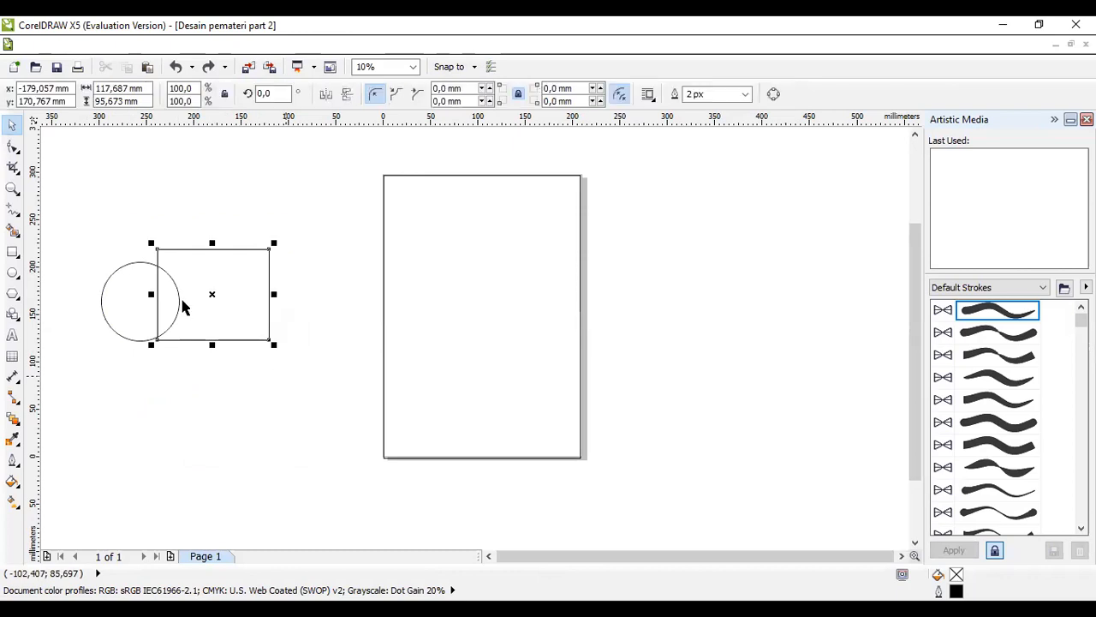
key("Delete")
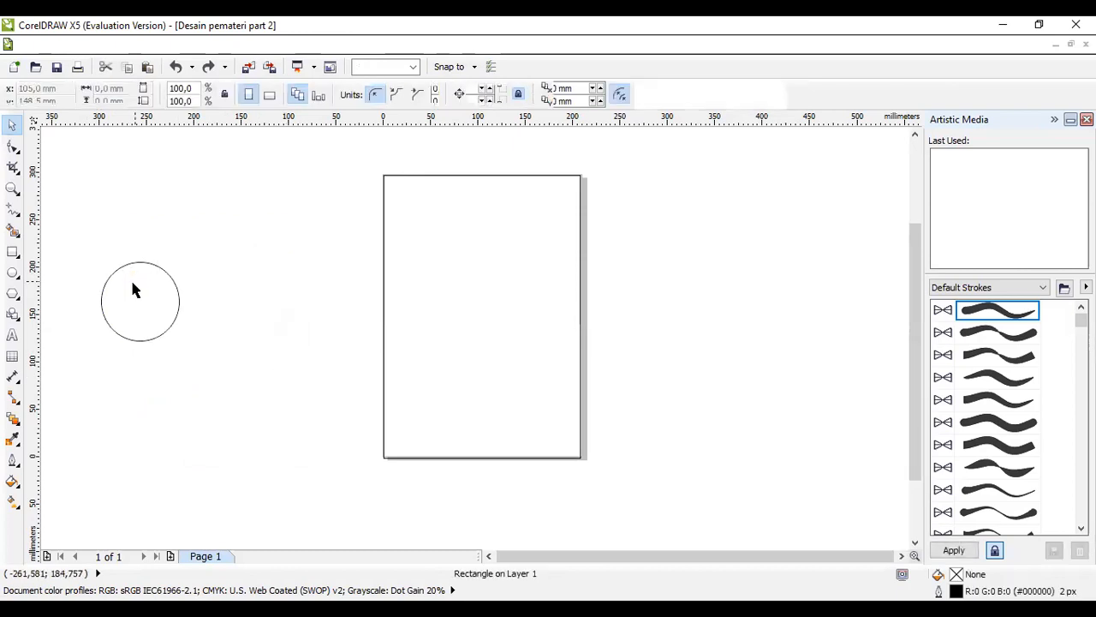
left_click(134, 283)
key("Delete")
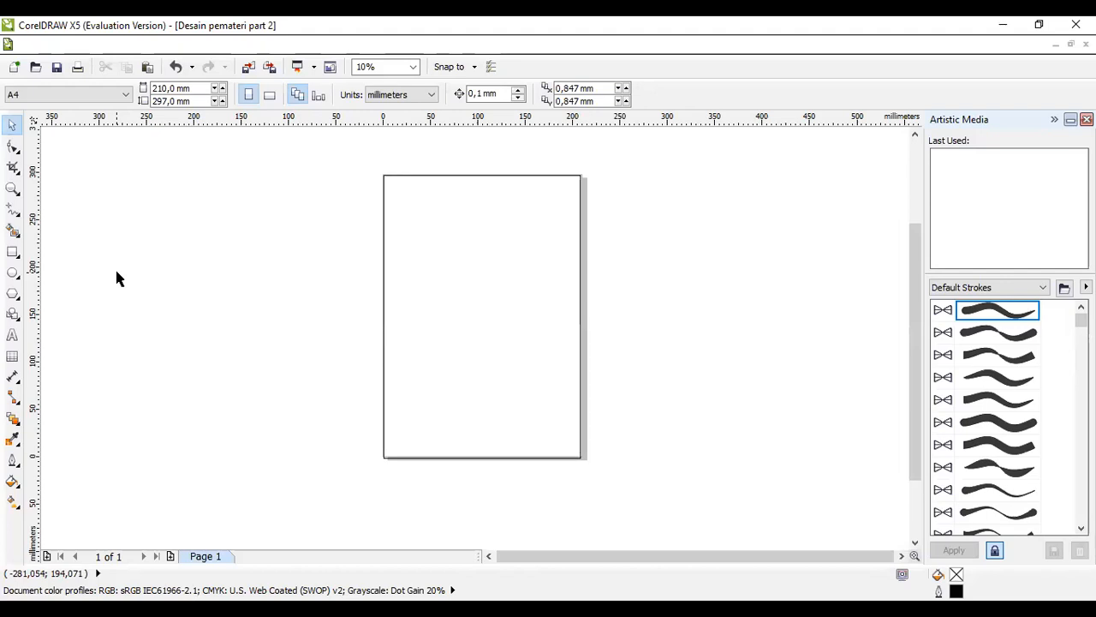
Draw a closed, straight-sided outline with eight nodes beside the page using the Bézier tool, shaped like a slanted telephone handset
left_click(19, 213)
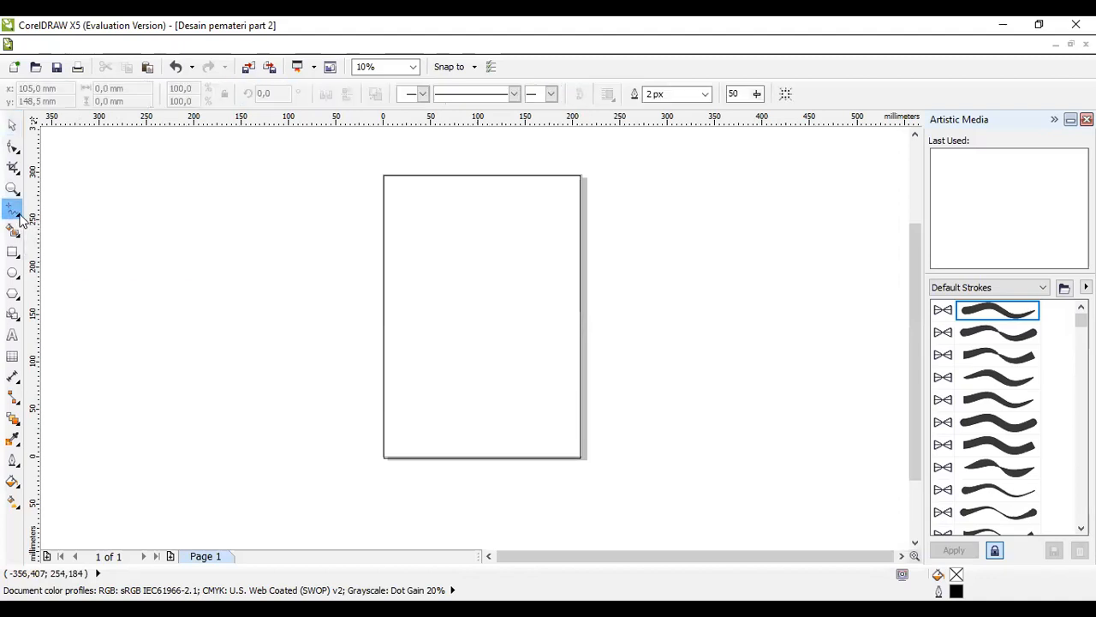
left_click(19, 213)
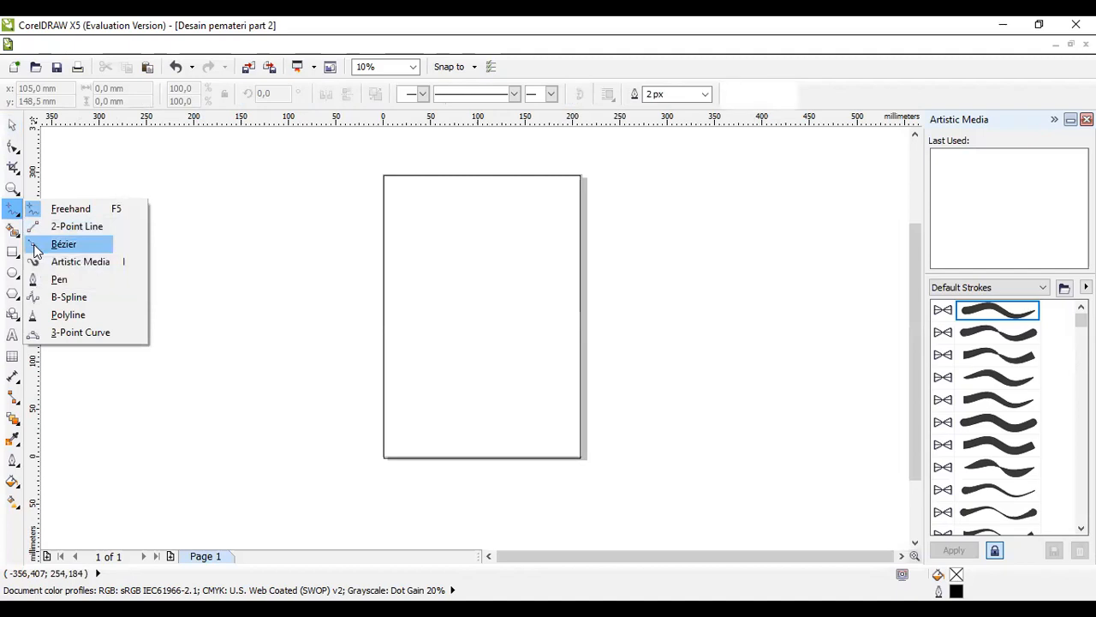
left_click(82, 246)
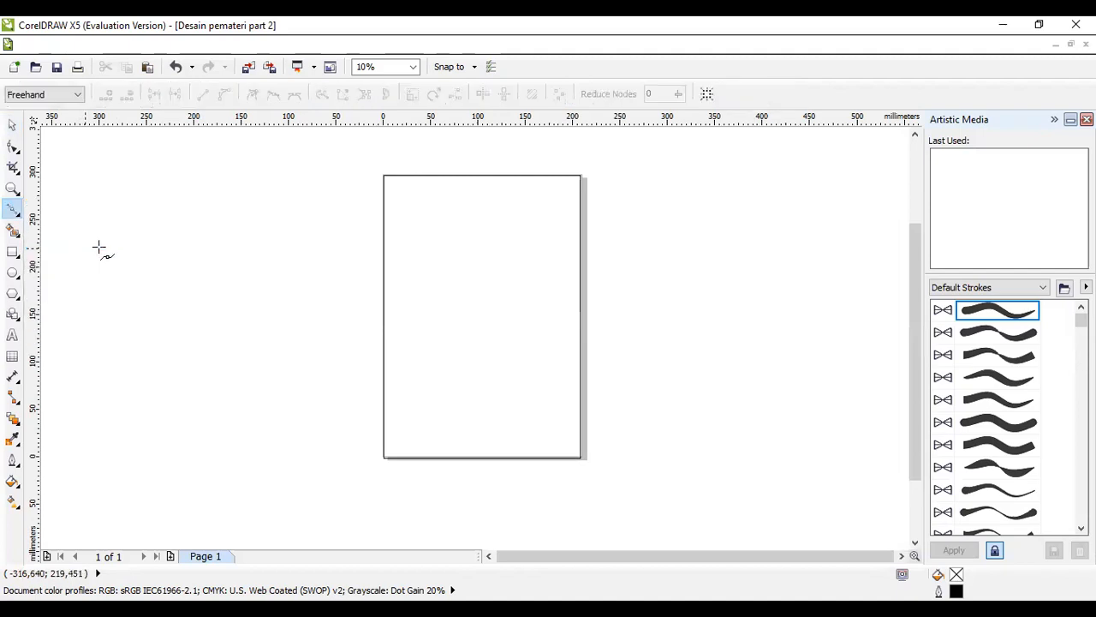
left_click(142, 208)
left_click(165, 194)
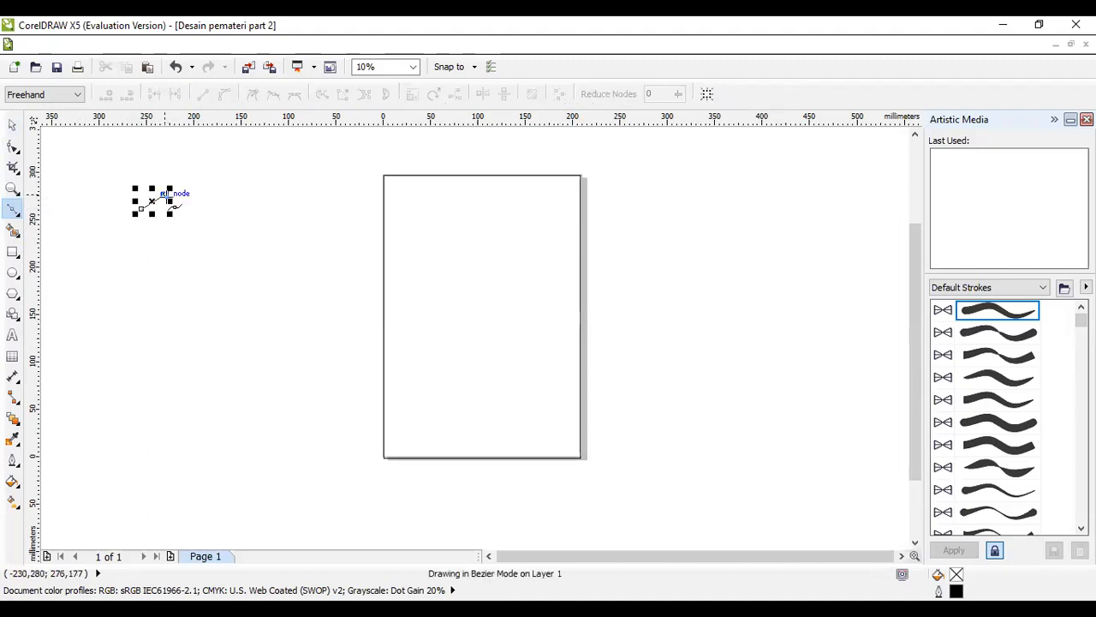
left_click(190, 222)
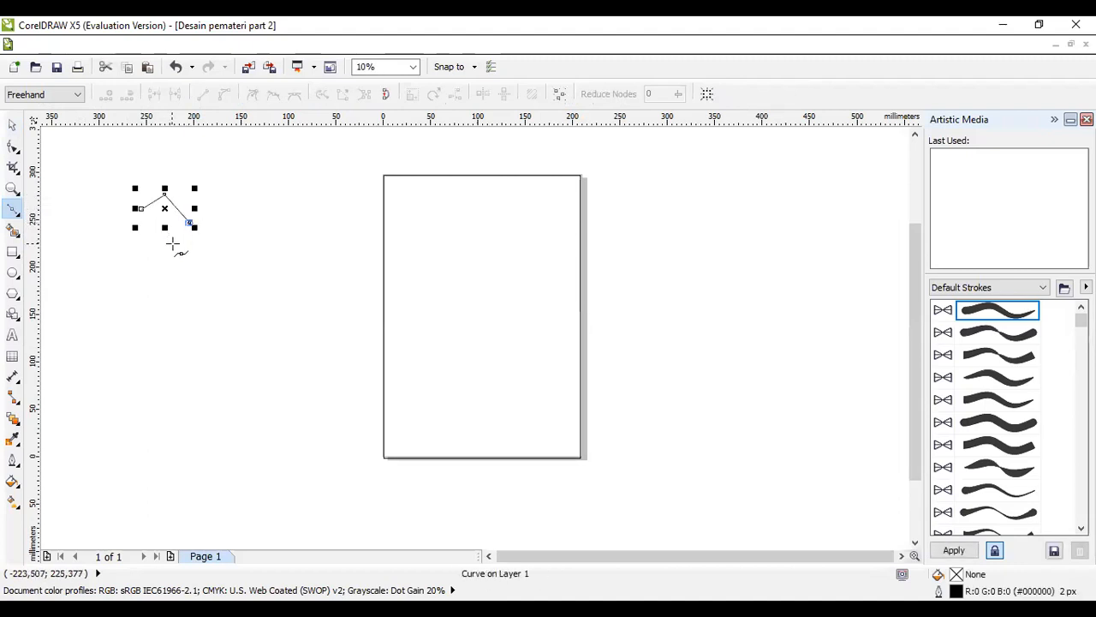
left_click(172, 244)
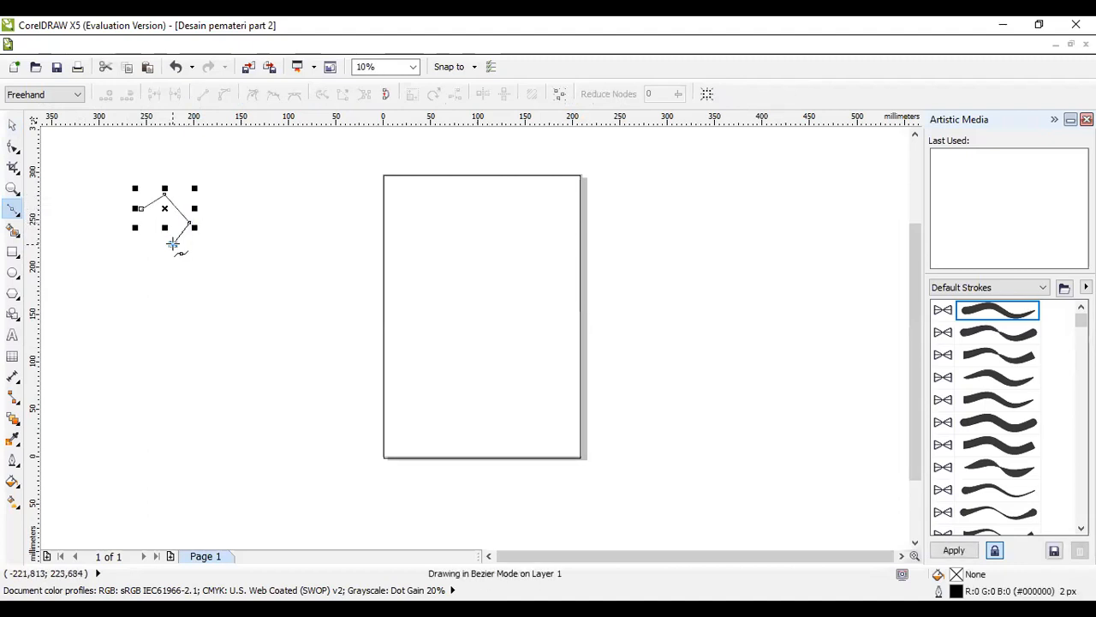
left_click(219, 286)
left_click(245, 265)
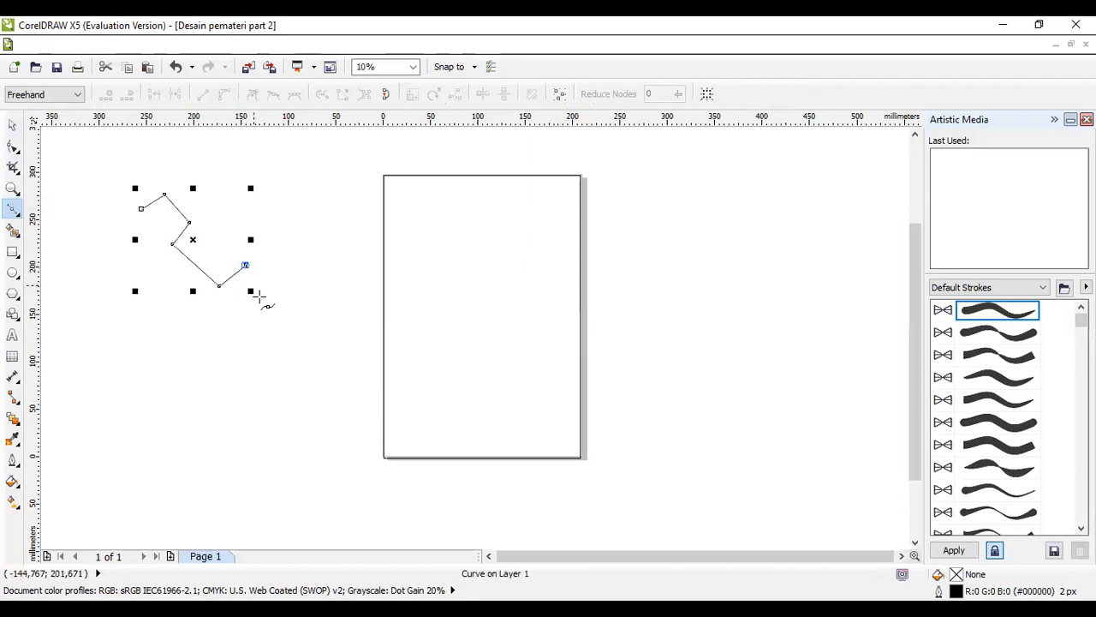
left_click(272, 295)
left_click(227, 332)
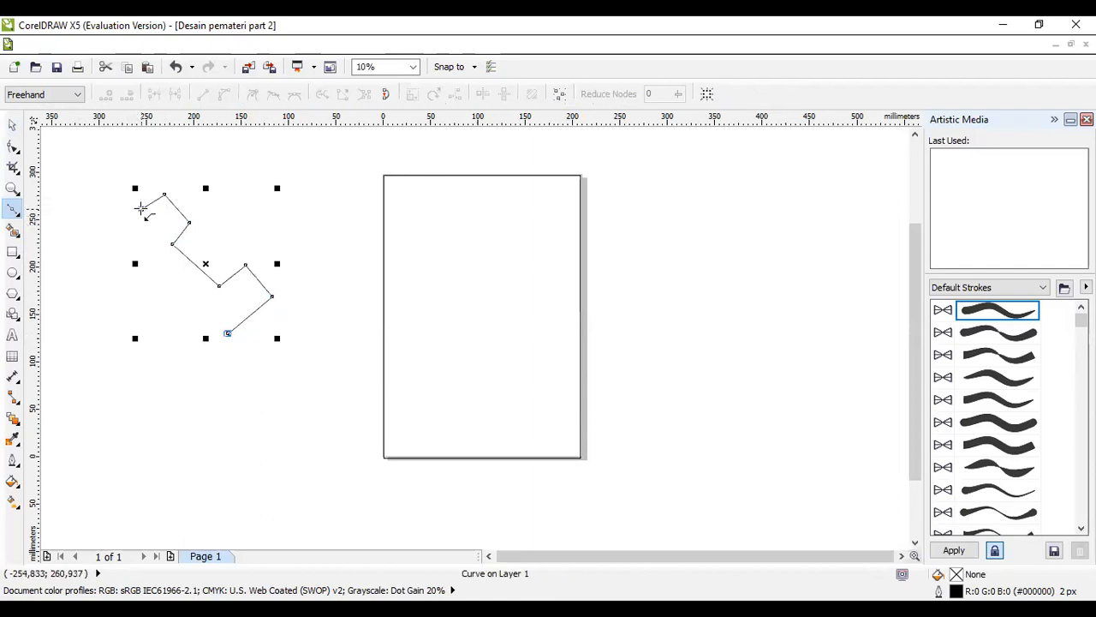
left_click(142, 208)
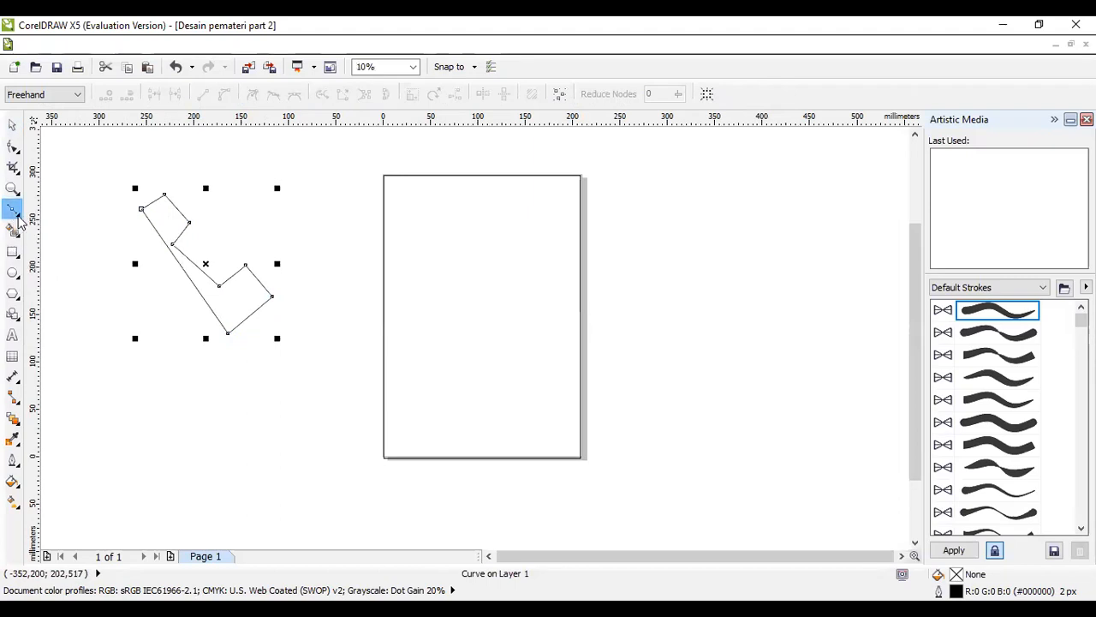
left_click(18, 218)
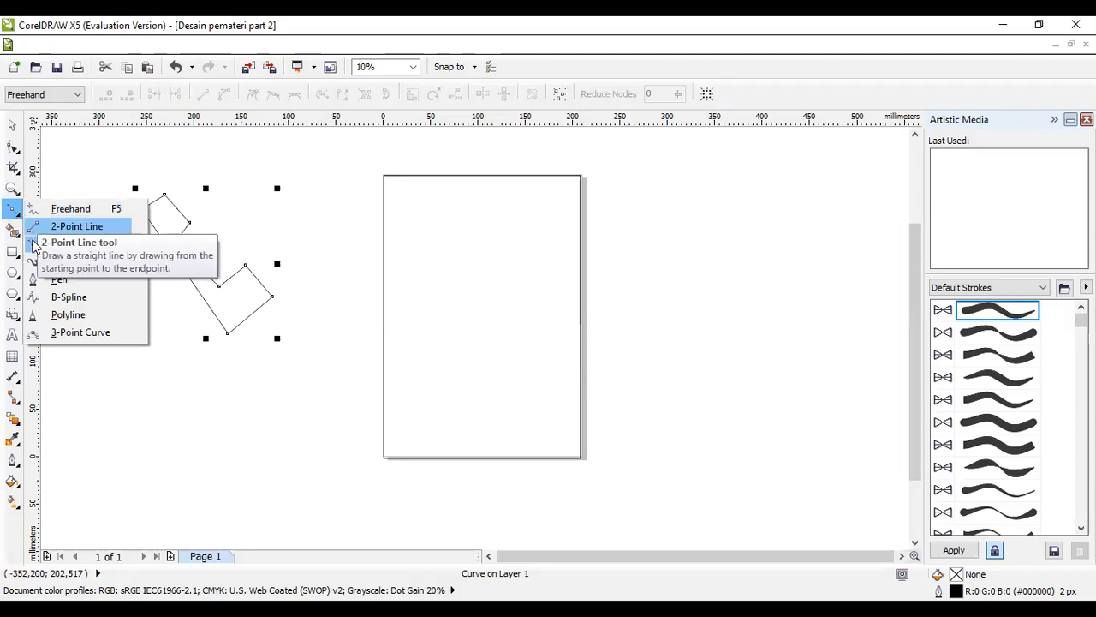
left_click(35, 246)
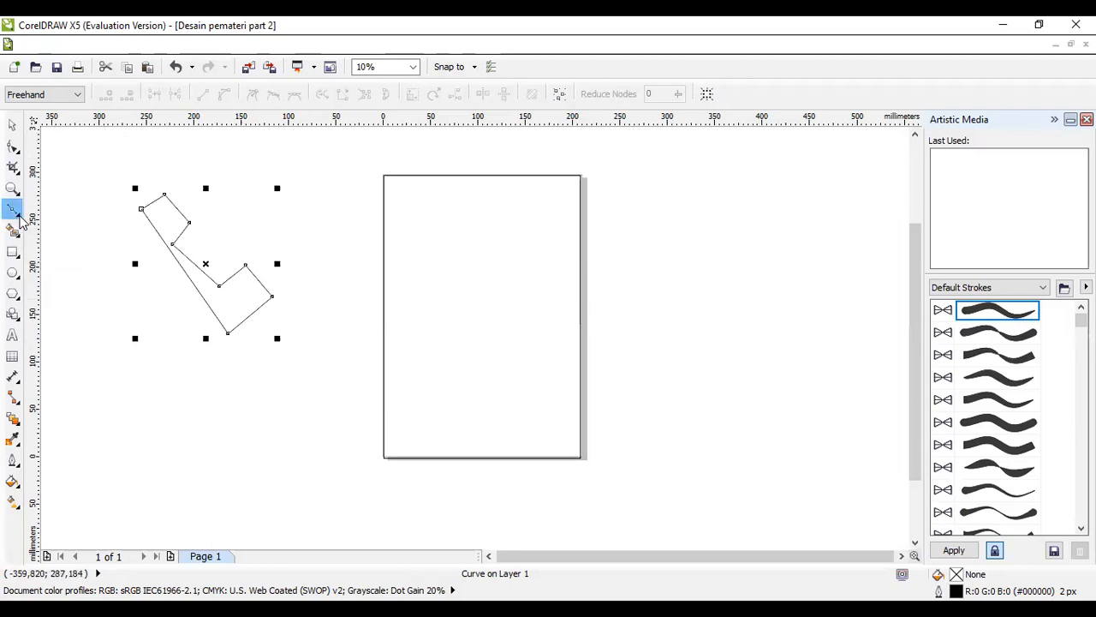
left_click(19, 214)
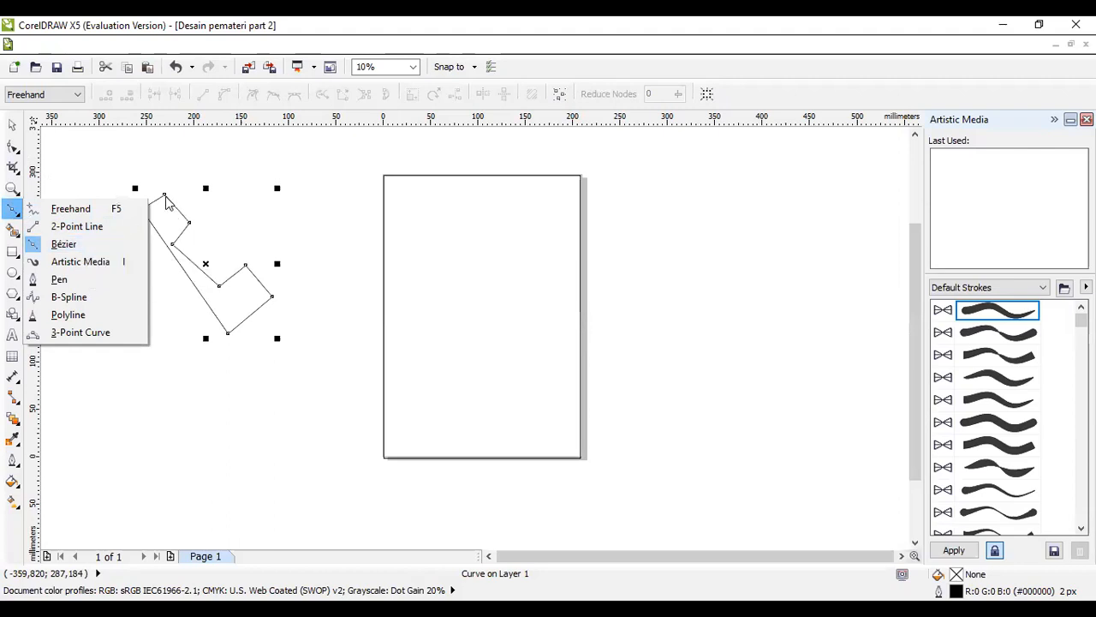
left_click(148, 176)
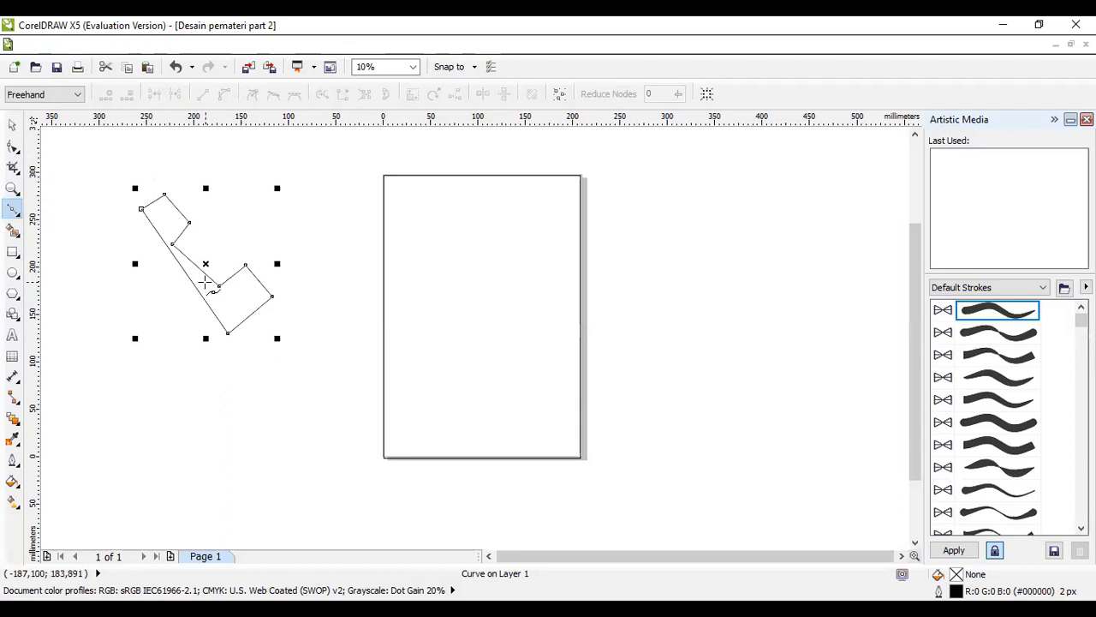
Reshape the outline with the Shape tool, moving its start node outward and slightly shifting two corner nodes at the lower end
left_click(13, 147)
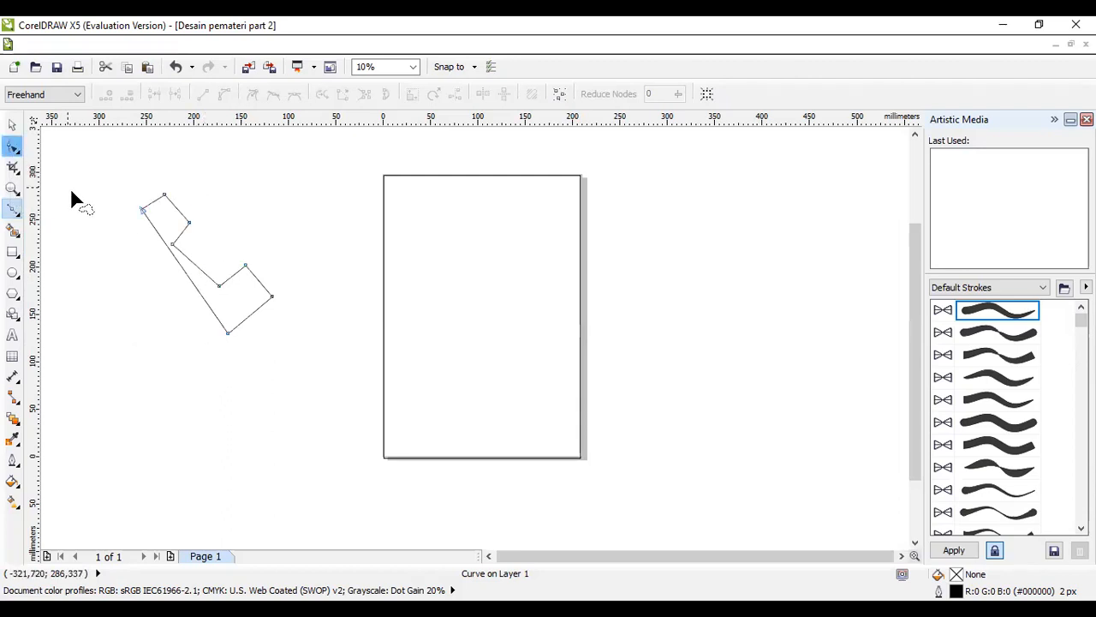
left_click_drag(142, 210, 133, 235)
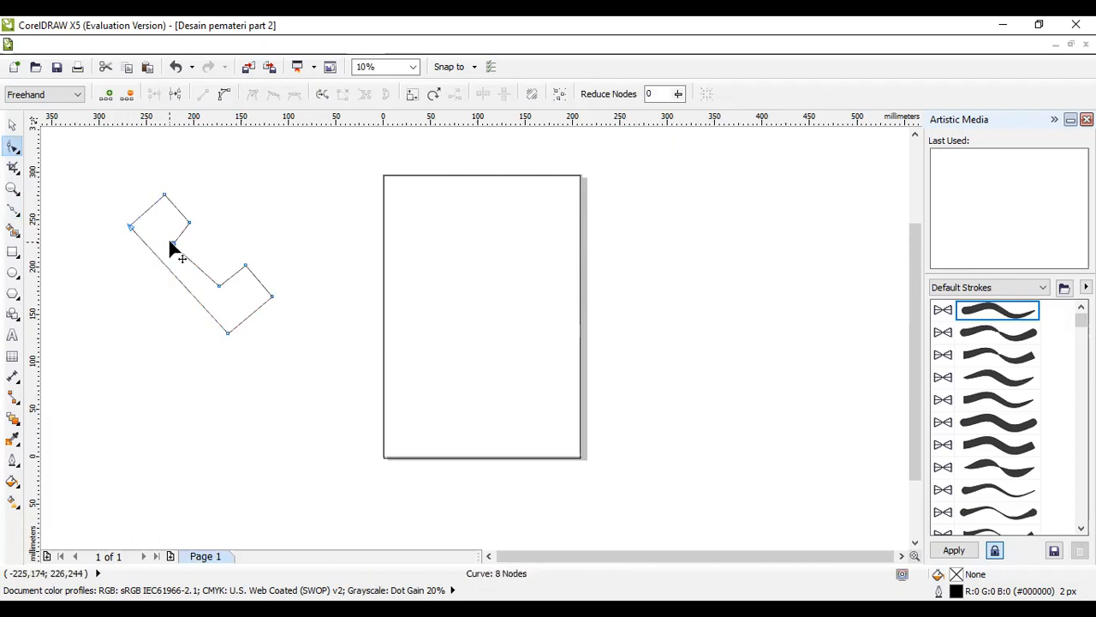
left_click_drag(245, 266, 266, 301)
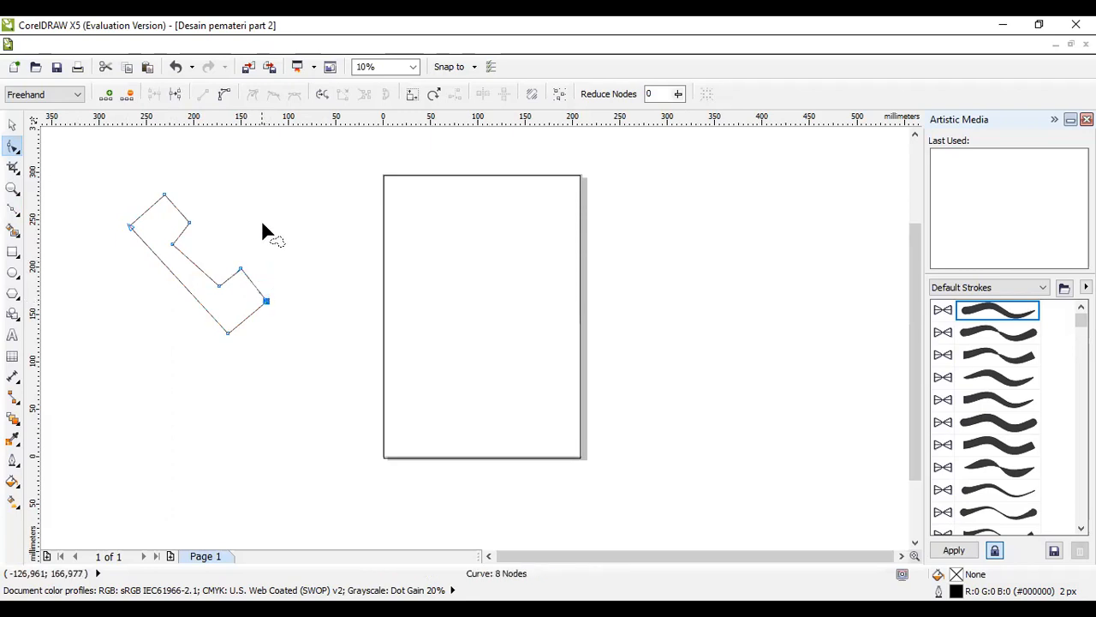
left_click(270, 223)
Convert the three straight segments at the outline's upper end to curves and bend them outward into a rounded end
left_click(173, 245)
left_click(226, 96)
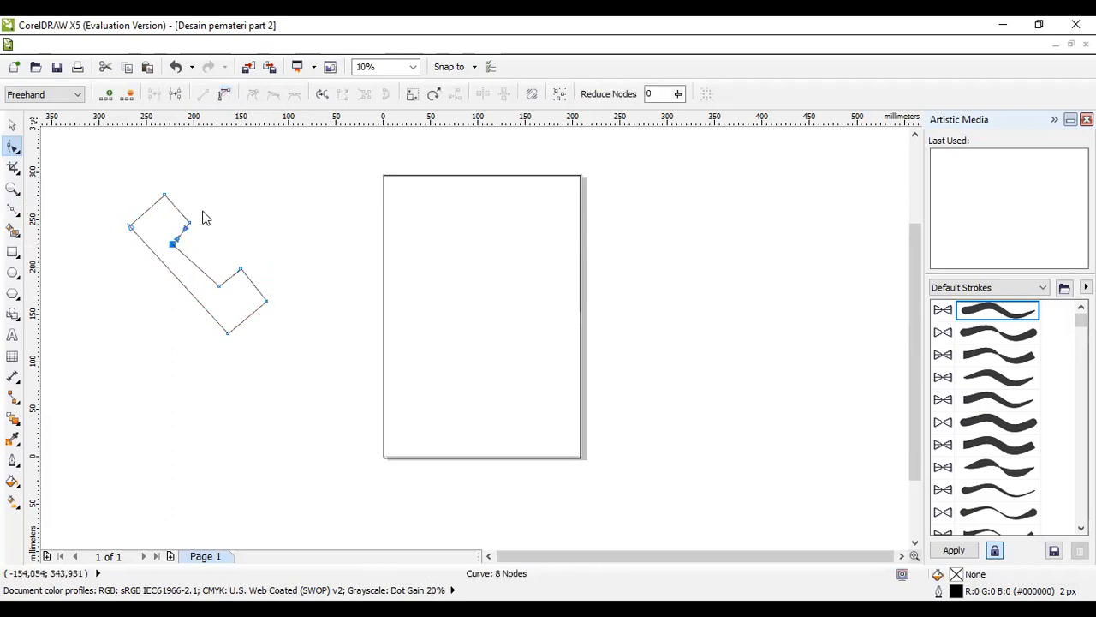
left_click_drag(182, 233, 188, 228)
left_click(165, 194)
left_click(222, 96)
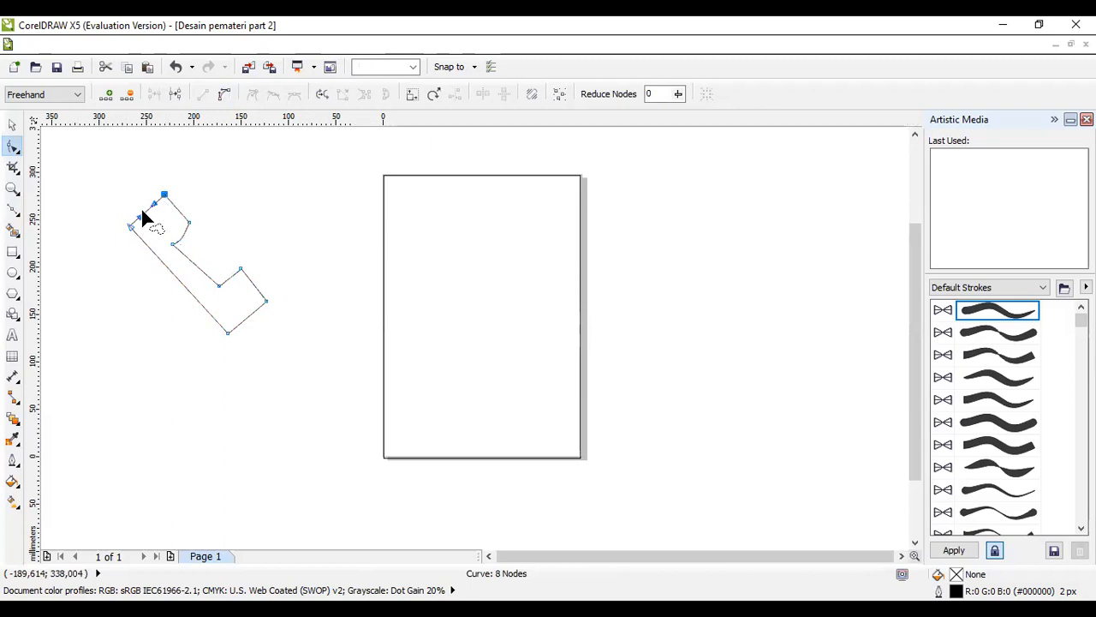
left_click_drag(141, 215, 150, 193)
left_click(190, 226)
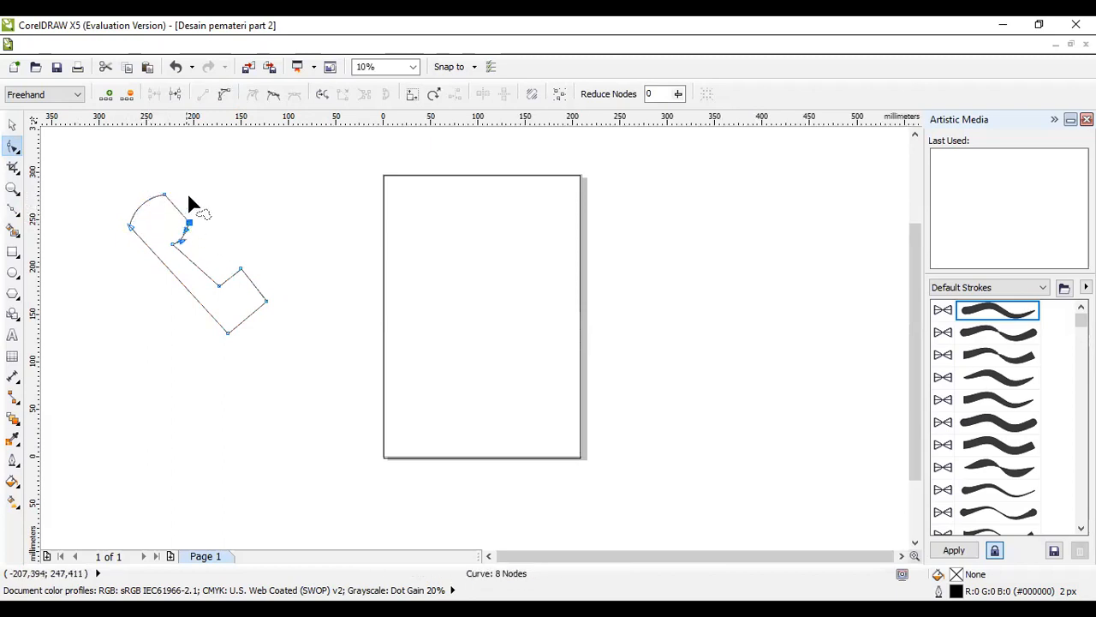
left_click_drag(181, 210, 175, 199)
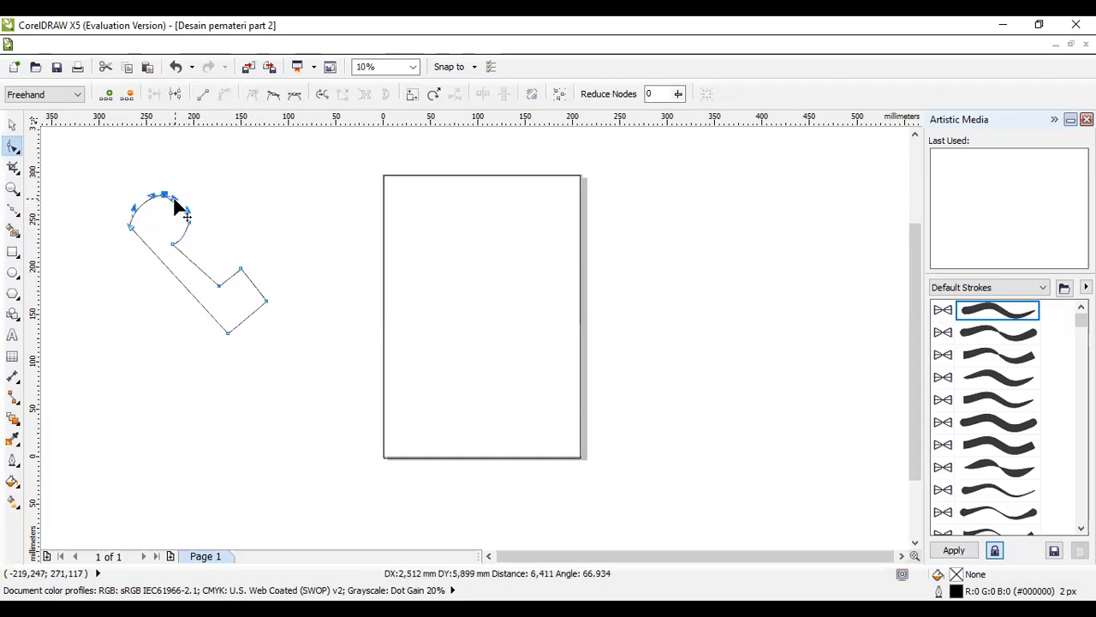
Move the start node at the outer corner of the outline's upper end about 14 mm down and slightly outward
left_click(202, 292)
left_click_drag(131, 227, 126, 243)
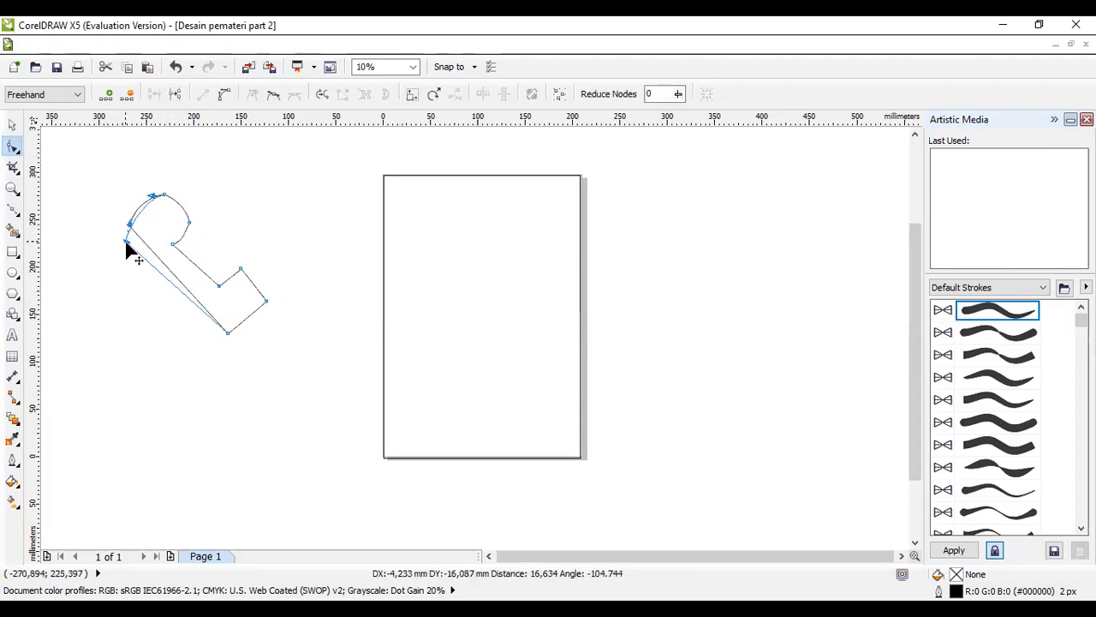
left_click_drag(126, 243, 126, 242)
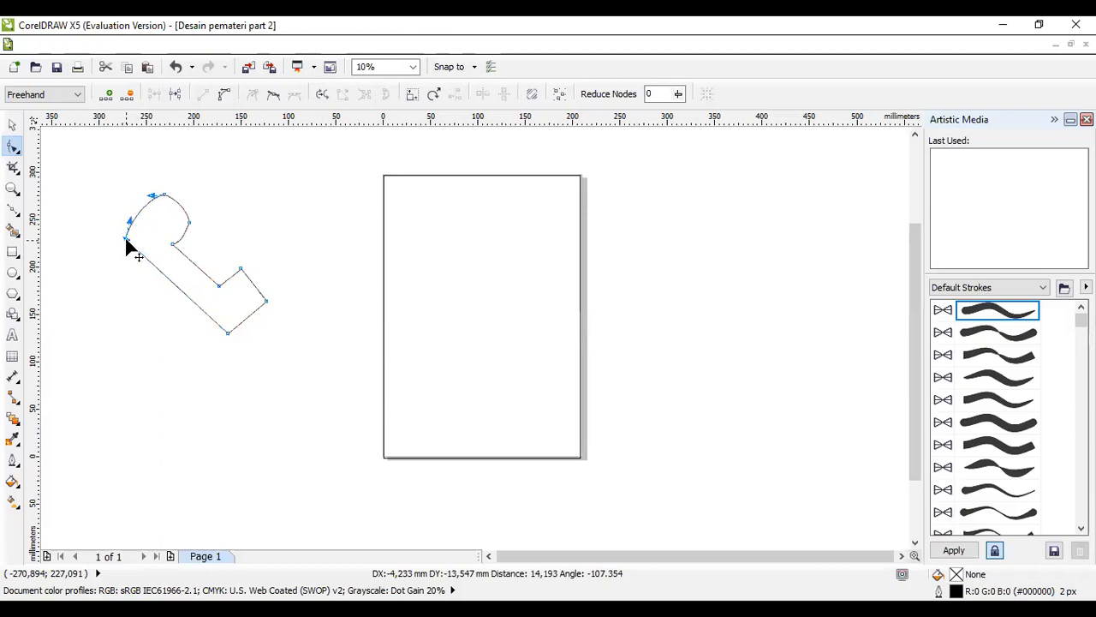
Convert the two straight segments at the outline's lower end to curves and bend them outward into a rounded end
left_click(228, 334)
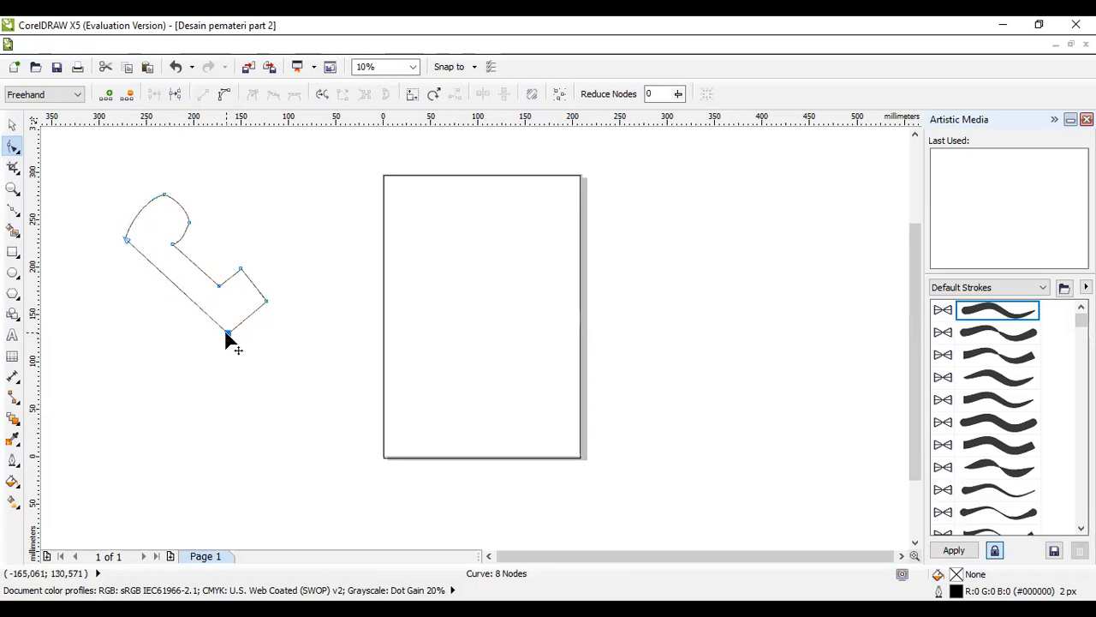
left_click(223, 96)
mouse_move(254, 313)
left_mouse_down()
mouse_move(260, 321)
mouse_move(240, 329)
mouse_move(267, 303)
left_mouse_up()
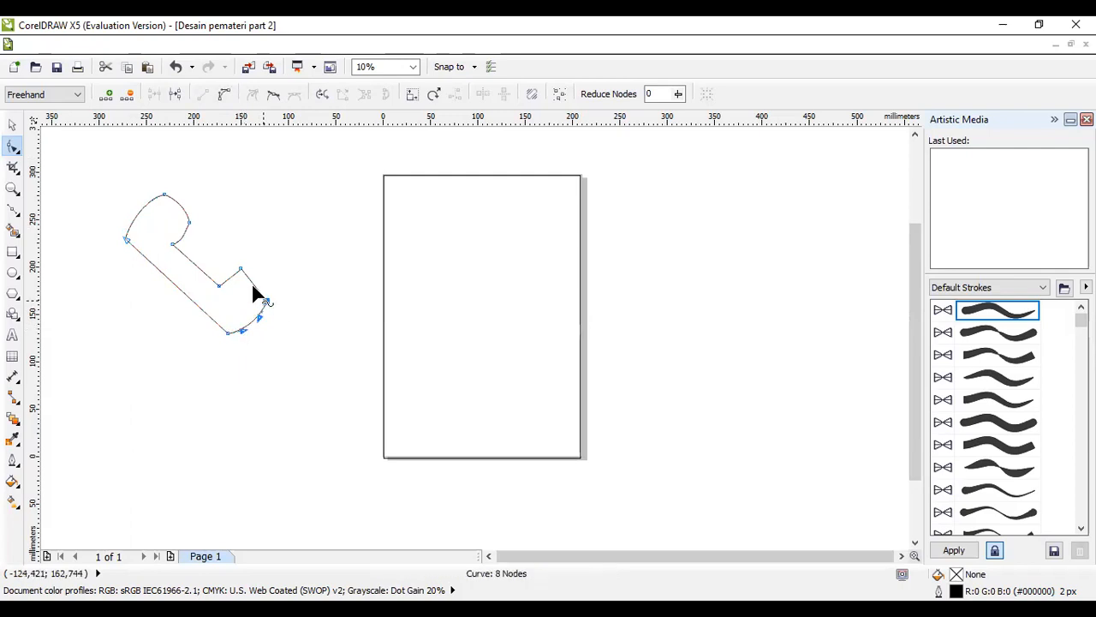
left_click(225, 93)
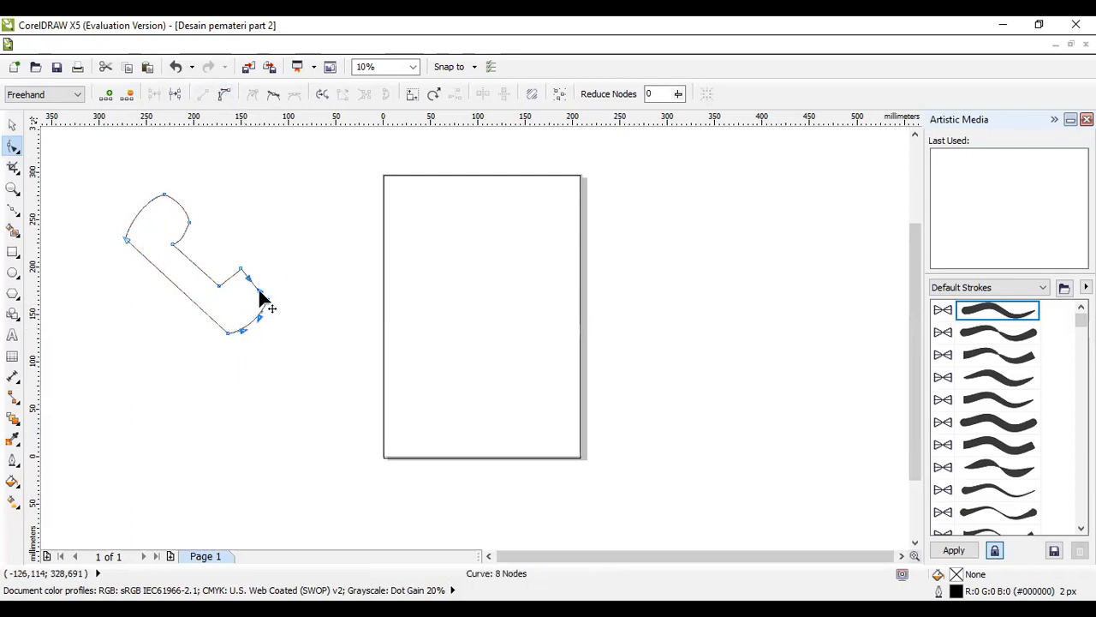
left_click_drag(257, 288, 225, 276)
Convert the long inner edge between the two ends to a curve and bend it slightly toward the upper right
left_click(220, 285)
left_click(225, 94)
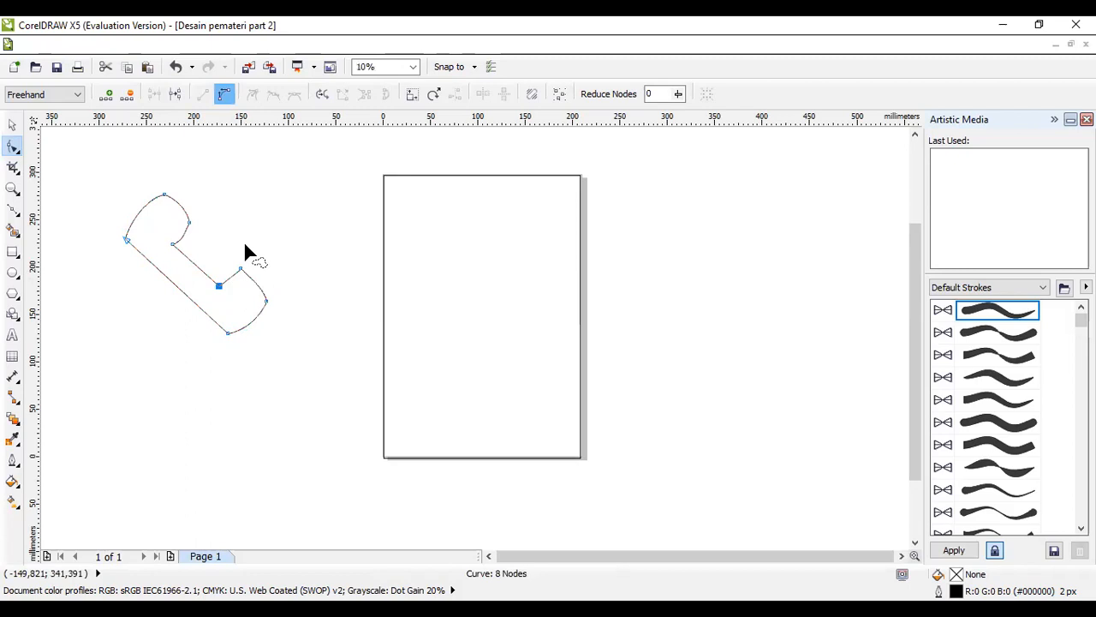
left_click(207, 277)
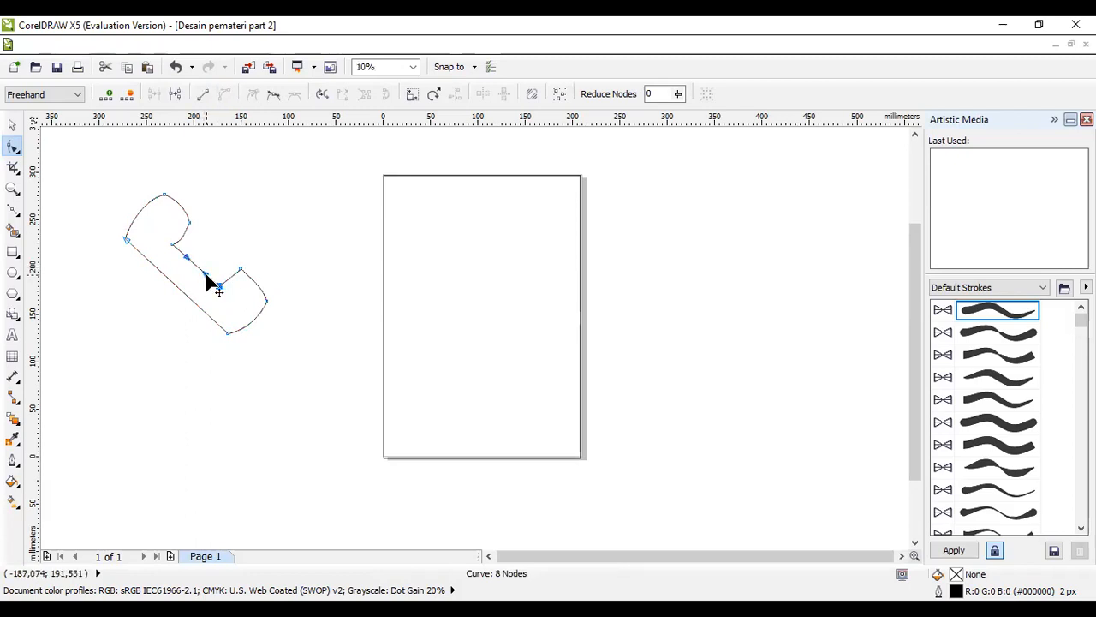
left_click_drag(208, 279, 196, 257)
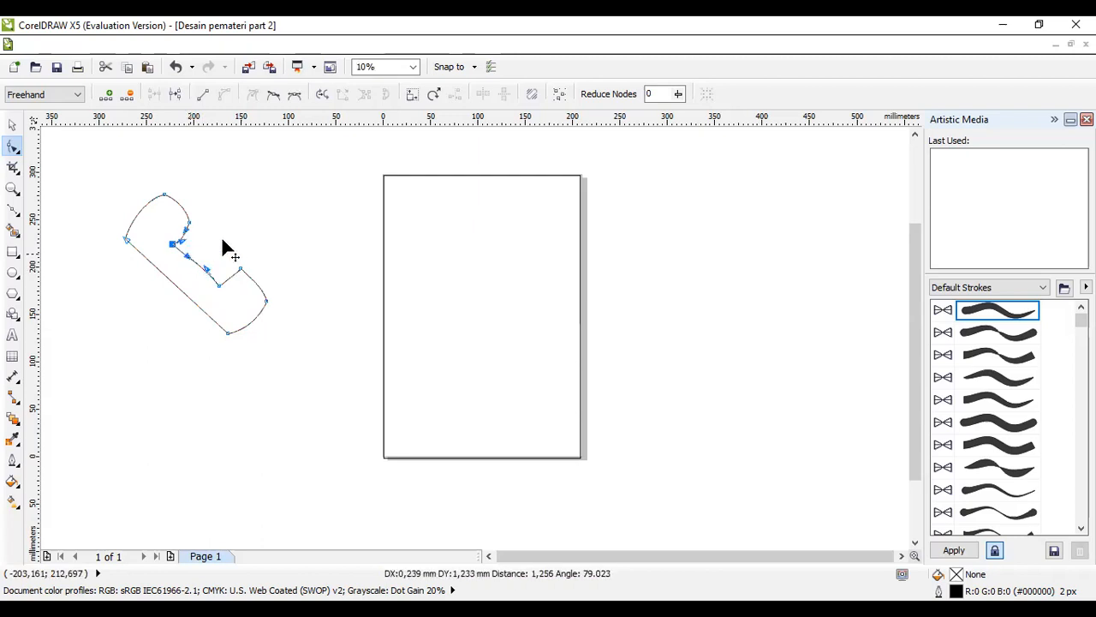
Convert the long outer edge of the handset to a curve and bow it outward toward the lower left
left_click(229, 333)
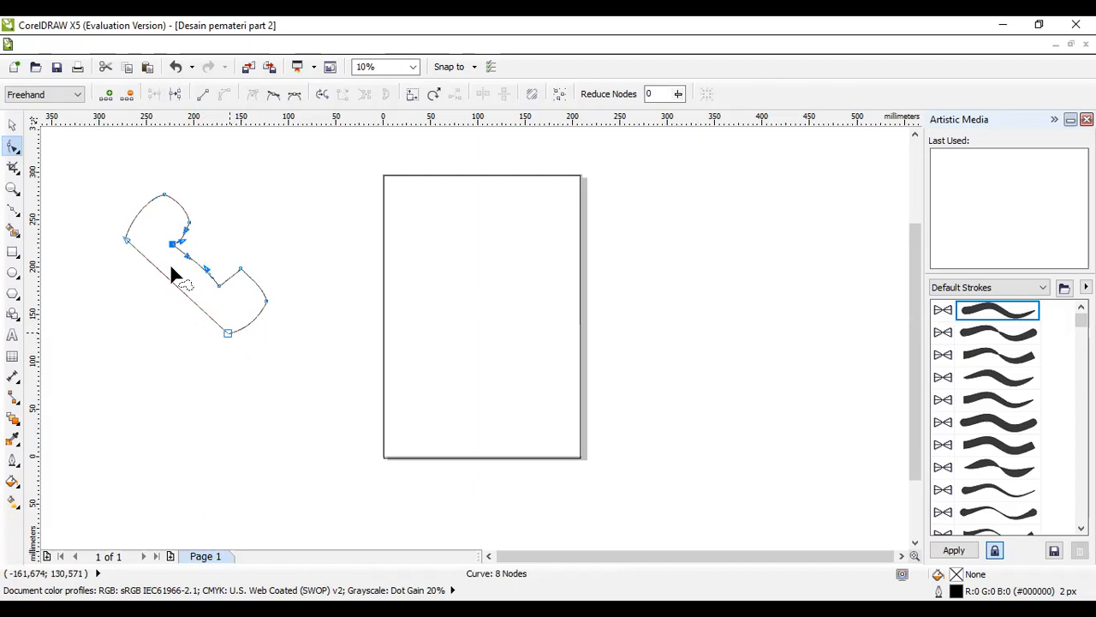
left_click(126, 239)
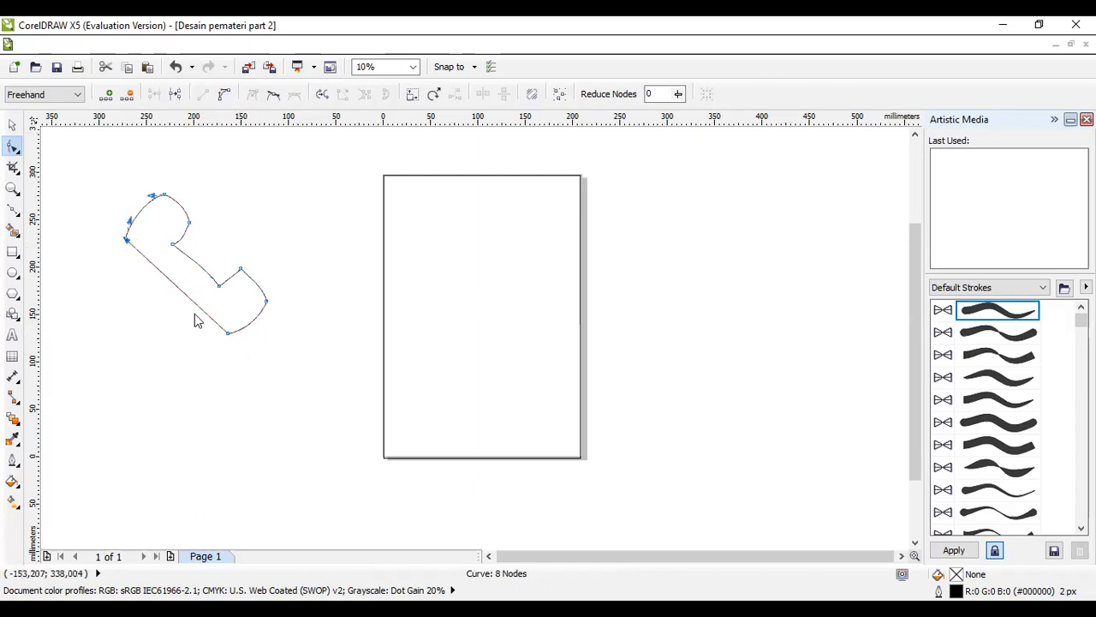
left_click_drag(157, 270, 188, 310)
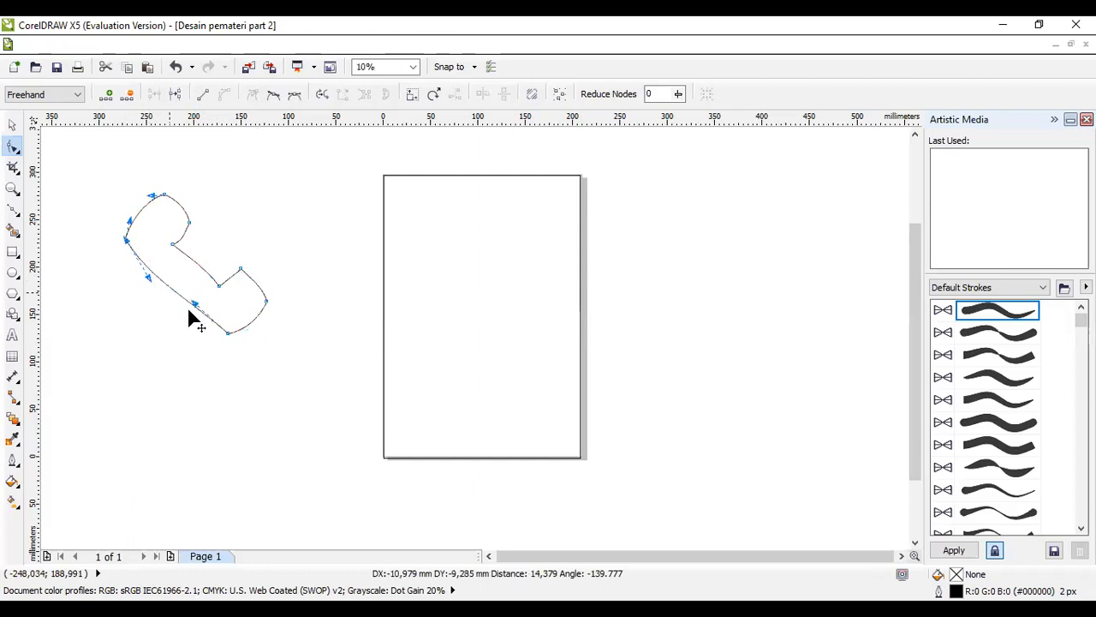
left_click(284, 267)
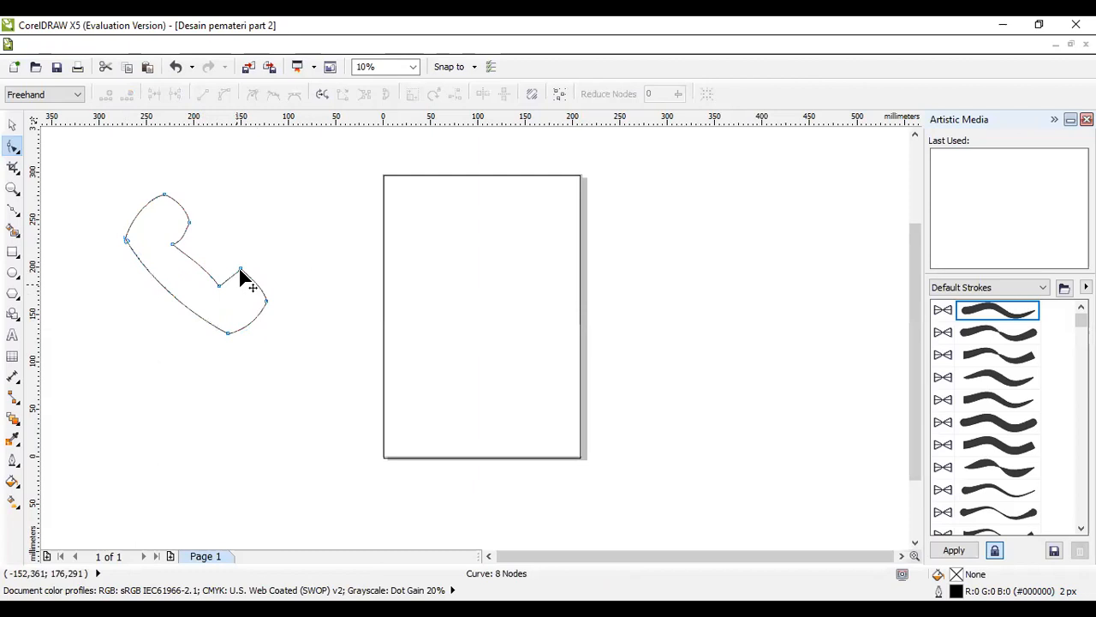
Convert the short inner segment at the handset's lower end to a curve and bend it into a rounded shoulder
left_click(240, 270)
left_click(225, 94)
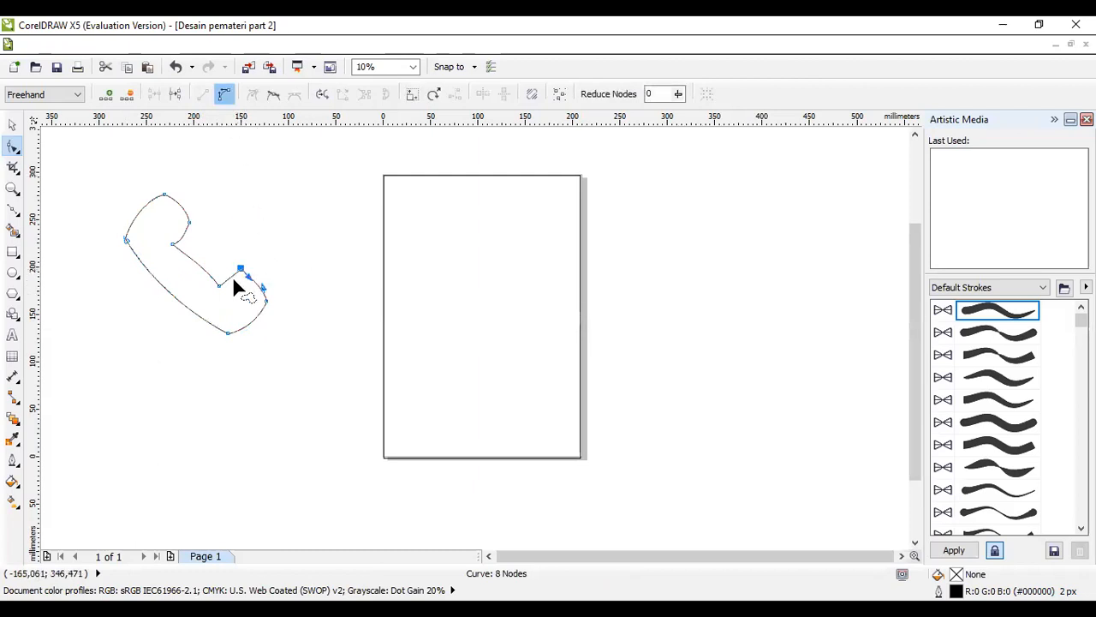
left_click_drag(232, 274, 233, 287)
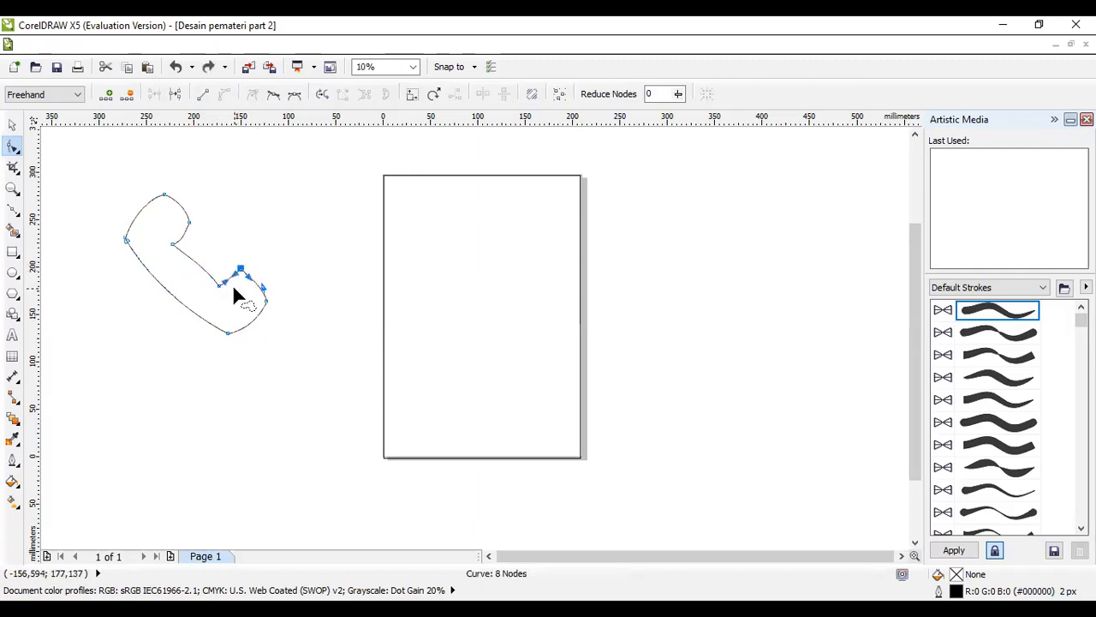
left_click(232, 271)
left_click(225, 93)
left_click_drag(236, 275, 224, 285)
Smooth the outer edge of the handset by deleting its lower corner node and its upper-left start node
scroll(264, 246, "up", 3)
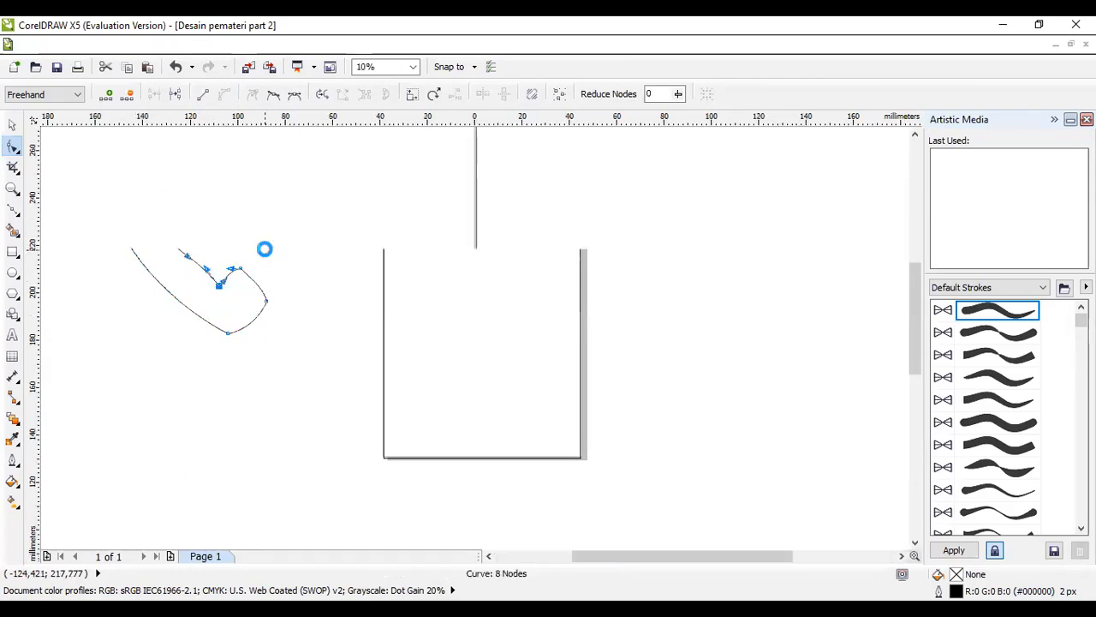
scroll(808, 511, "left", 3)
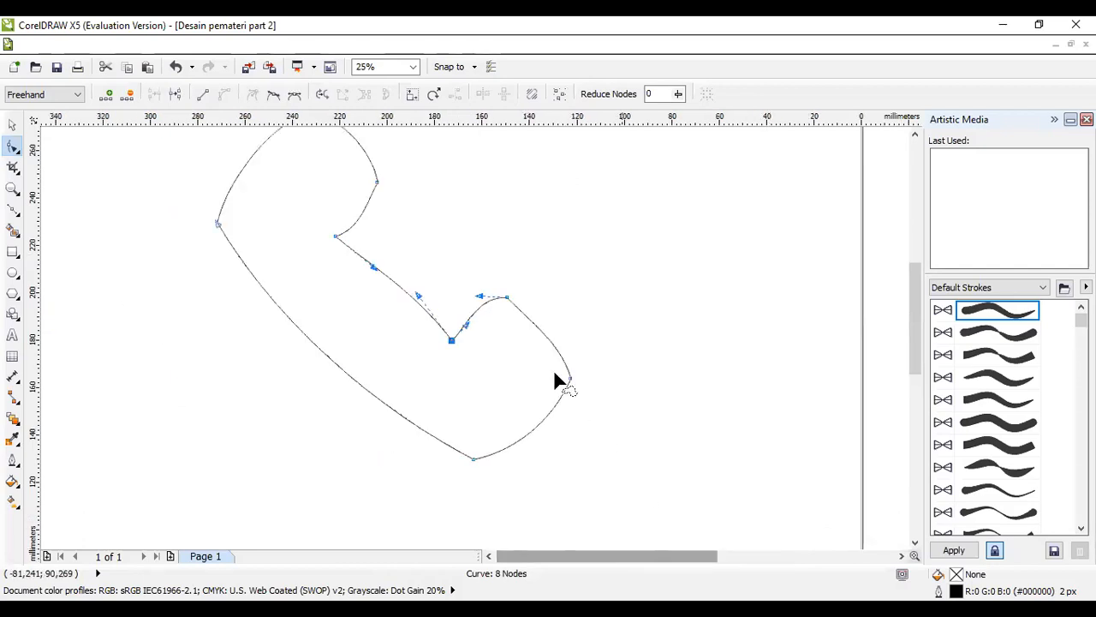
left_click(374, 273)
left_click(377, 273)
left_click(471, 461)
key("Delete")
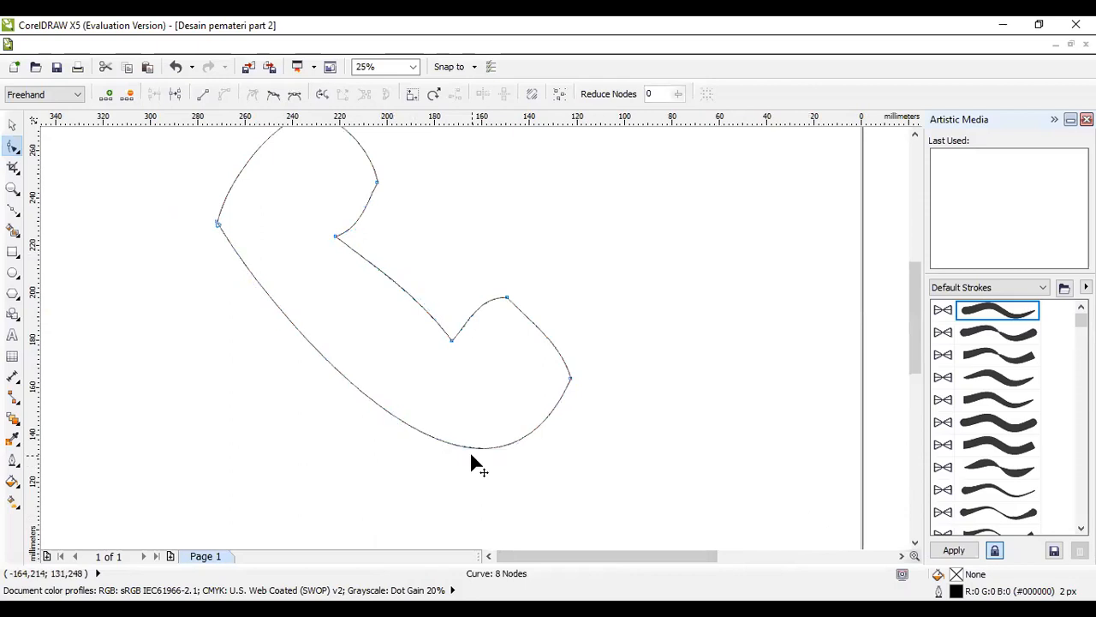
left_click(218, 224)
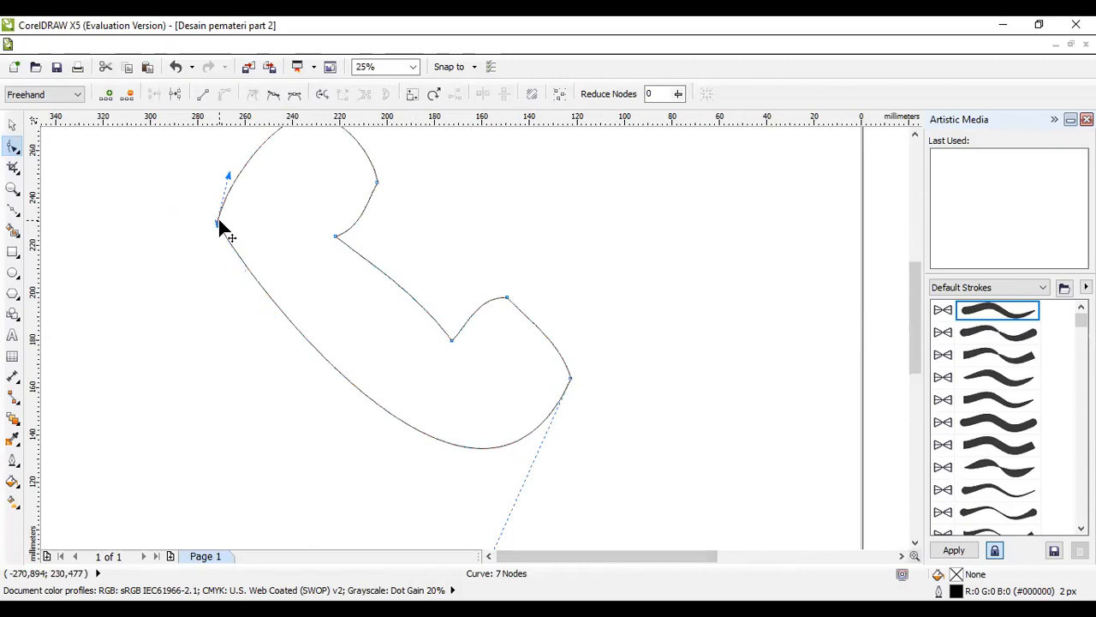
key("Delete")
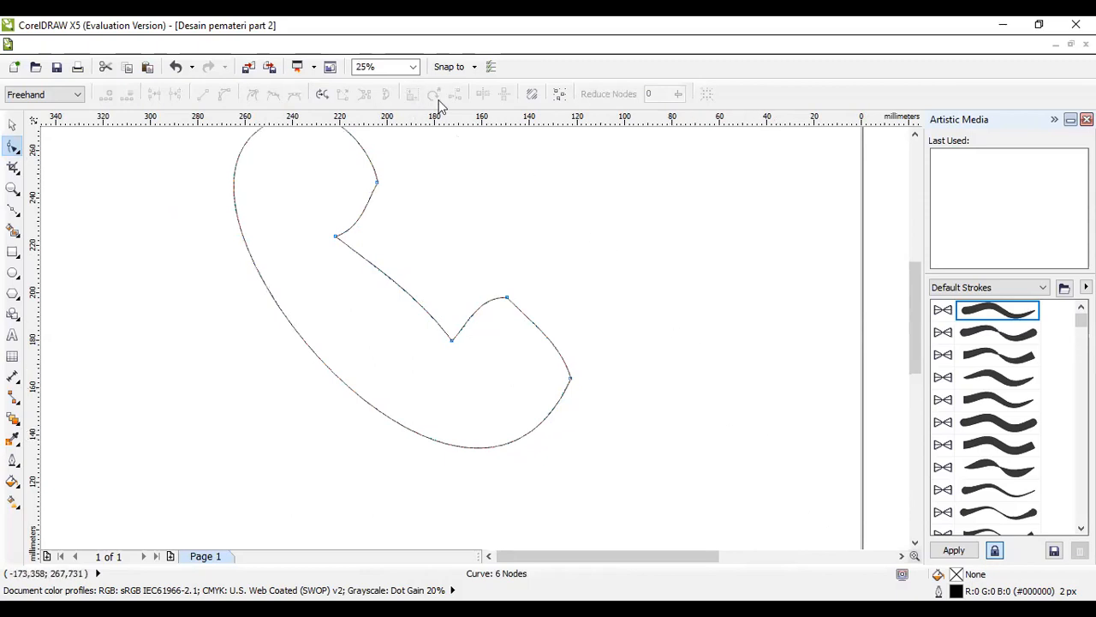
Scale the handset outline down to 46.1%, about 66 by 65 mm, and move it slightly up and farther from the page
left_click(412, 70)
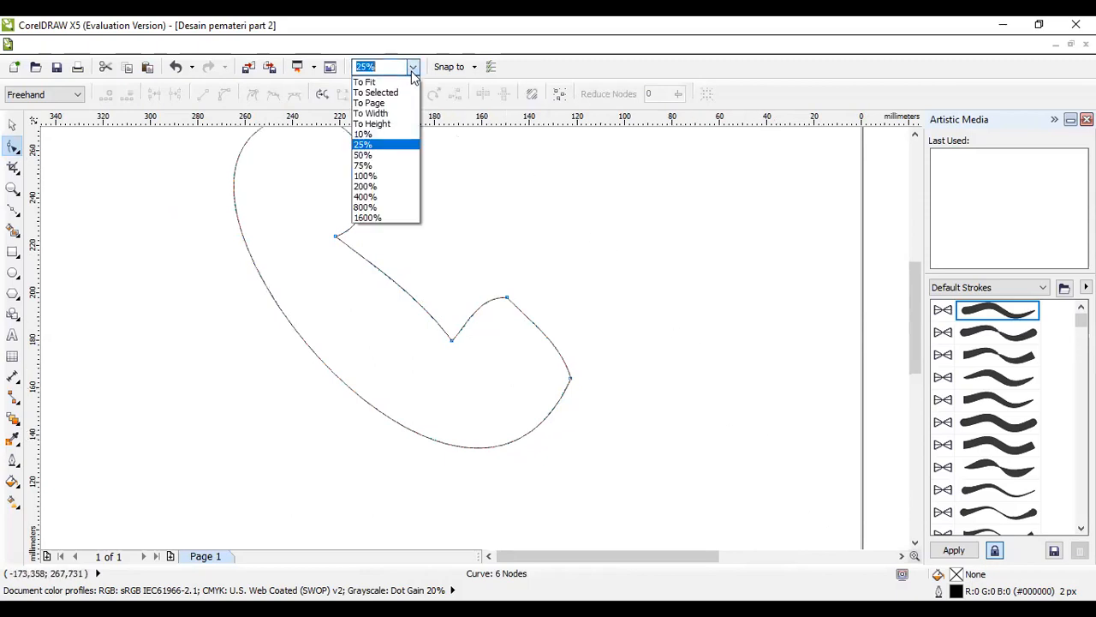
left_click(383, 155)
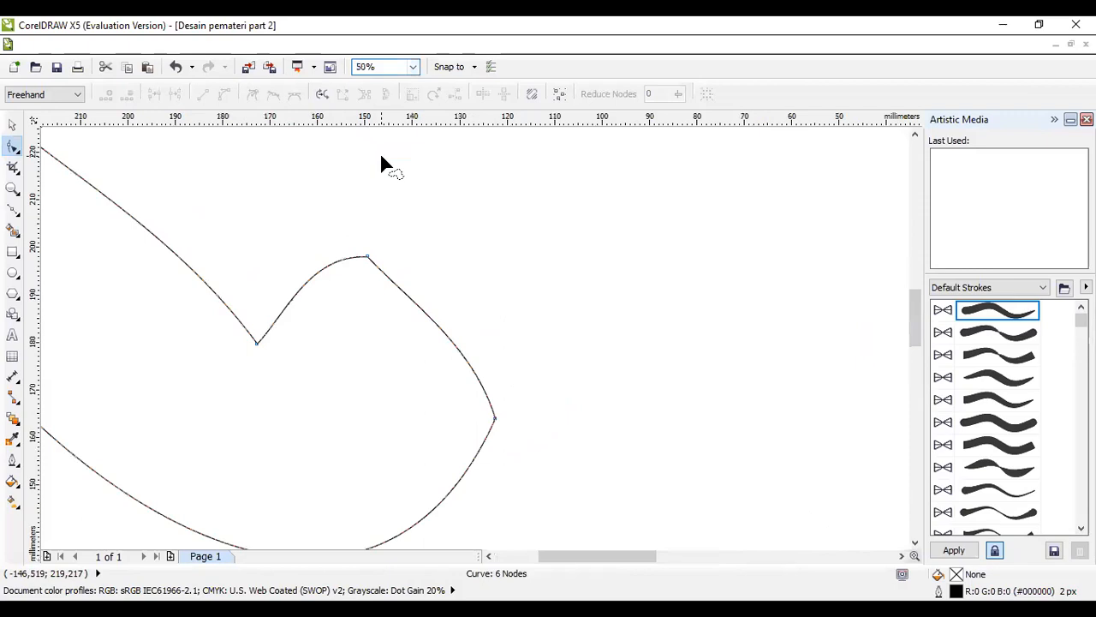
left_click(413, 69)
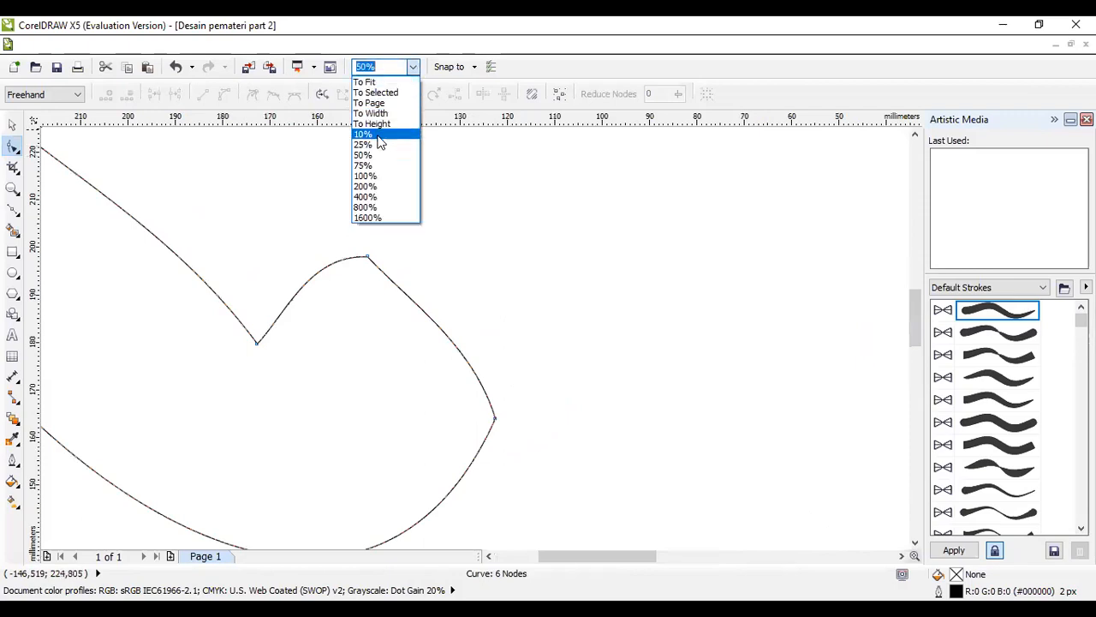
left_click(381, 136)
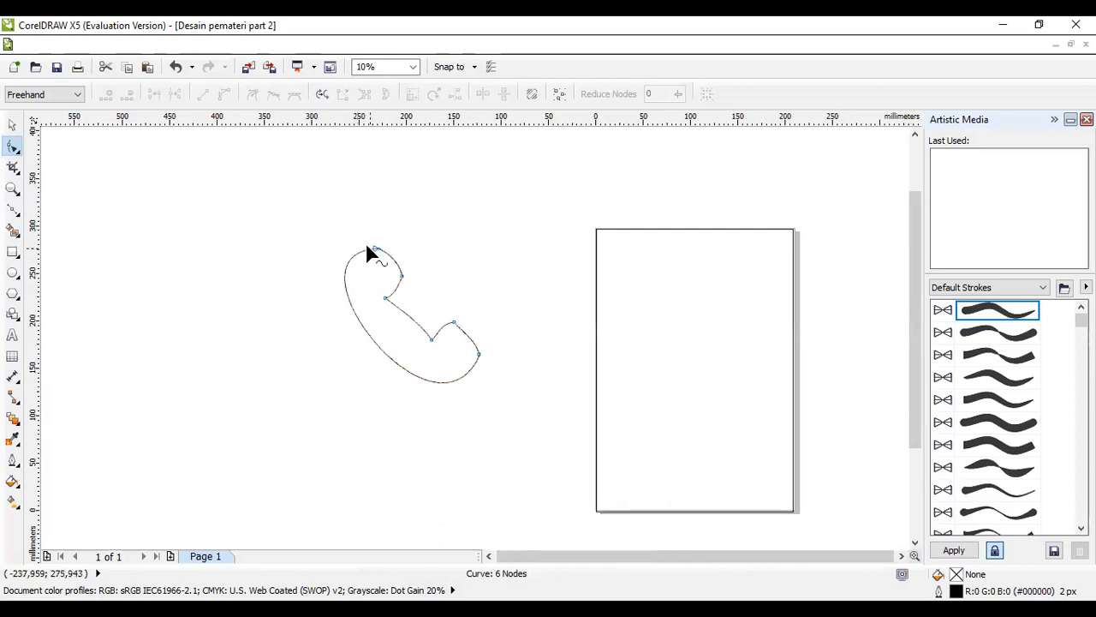
left_click(301, 216)
key("Escape")
left_click(12, 124)
left_click_drag(484, 387, 415, 324)
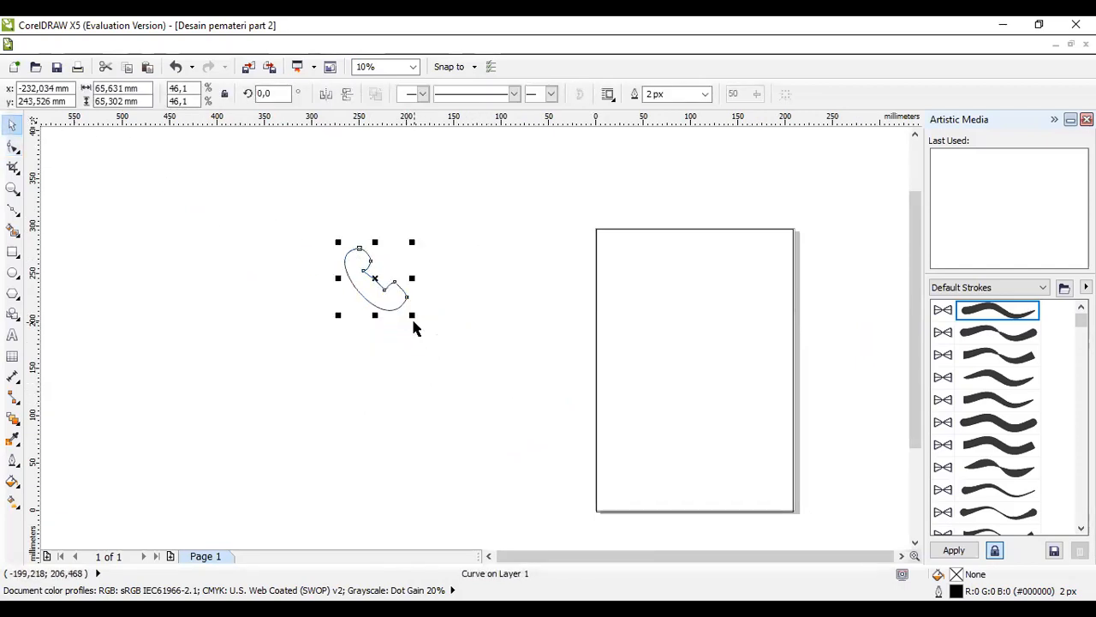
key("F5")
left_click_drag(346, 283, 323, 265)
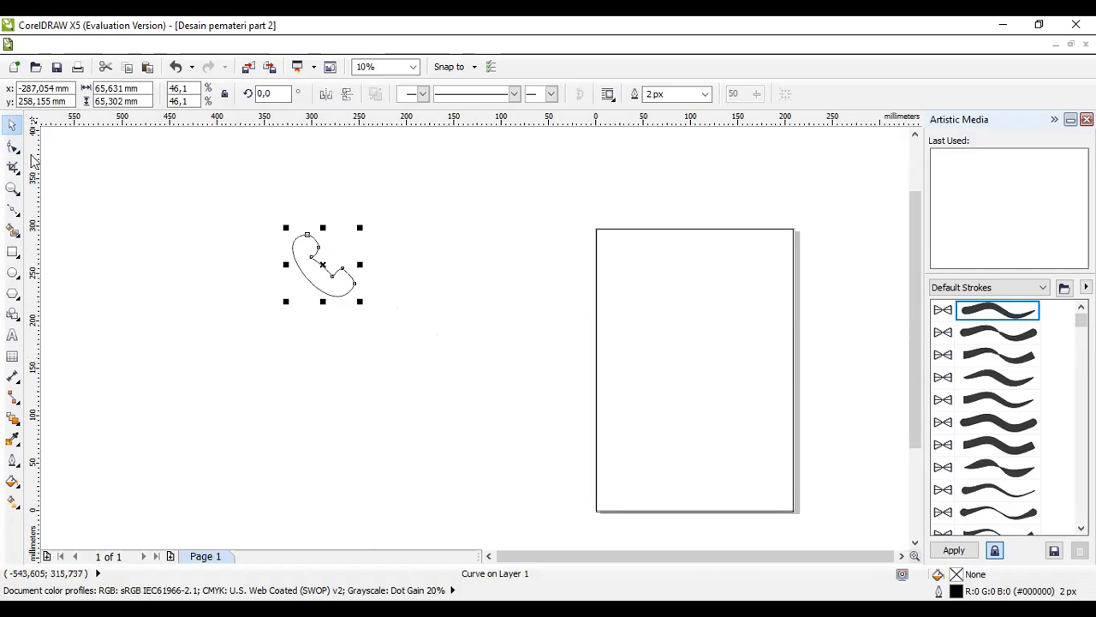
Draw a near-circular ellipse about 119 by 115 mm below the handset and a closed Bézier triangle about 36 by 41 mm across its lower-left edge
left_click(12, 272)
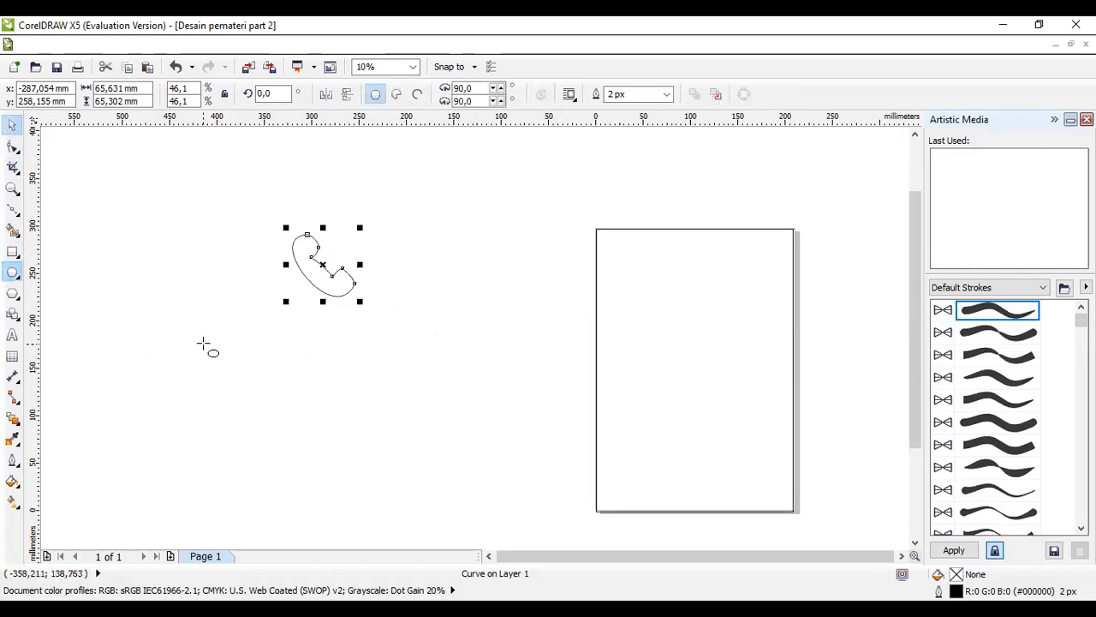
left_click_drag(195, 344, 308, 452)
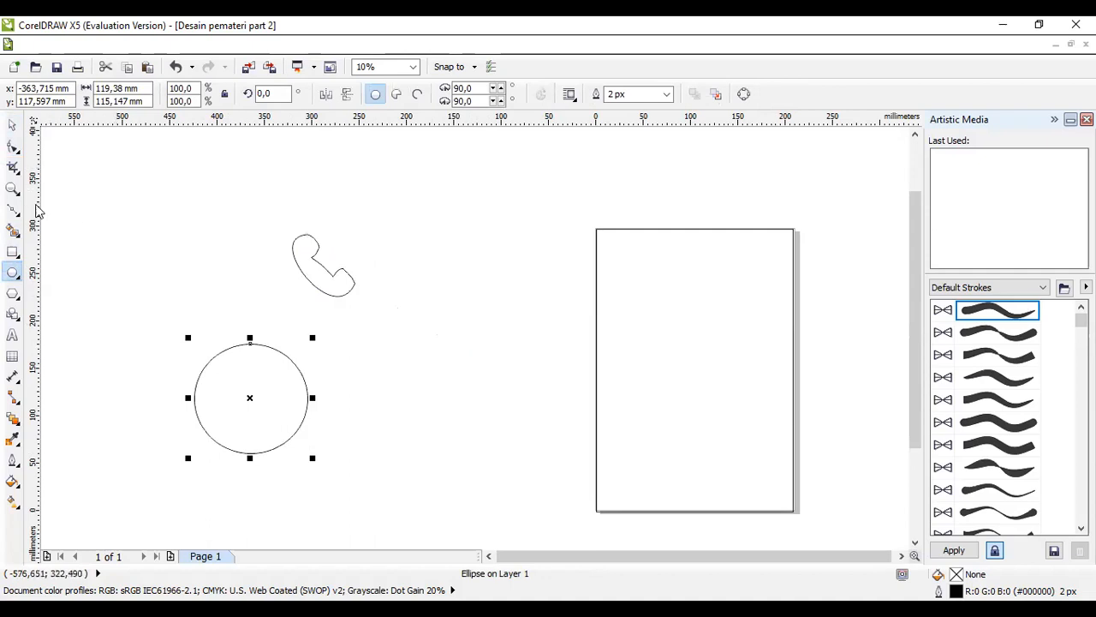
left_click(13, 208)
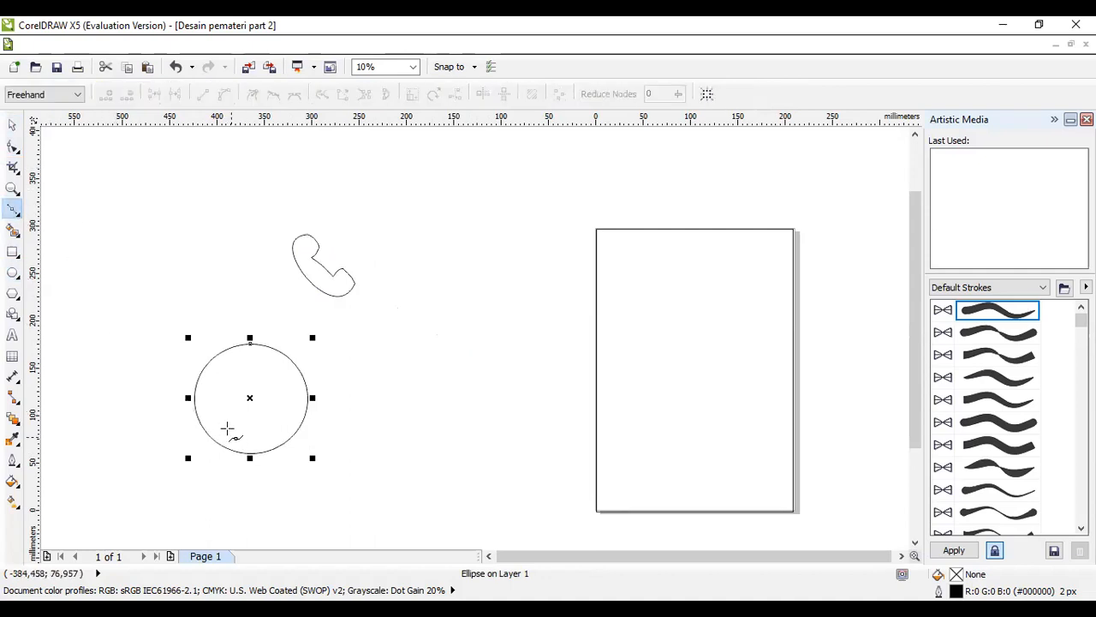
left_click(194, 454)
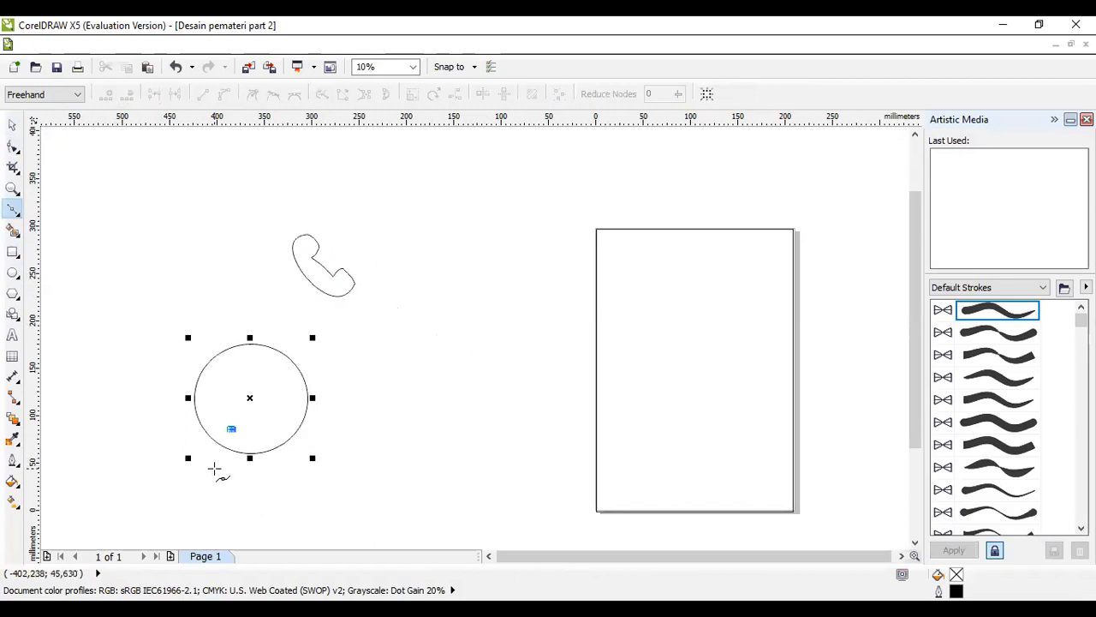
left_click(214, 469)
left_click(247, 465)
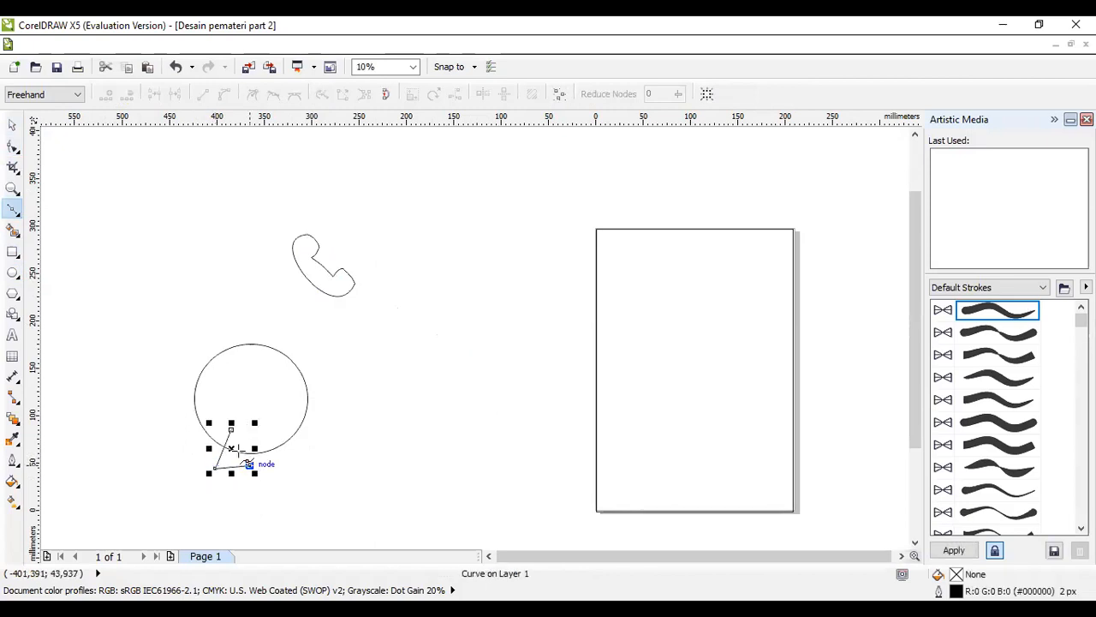
left_click(232, 430)
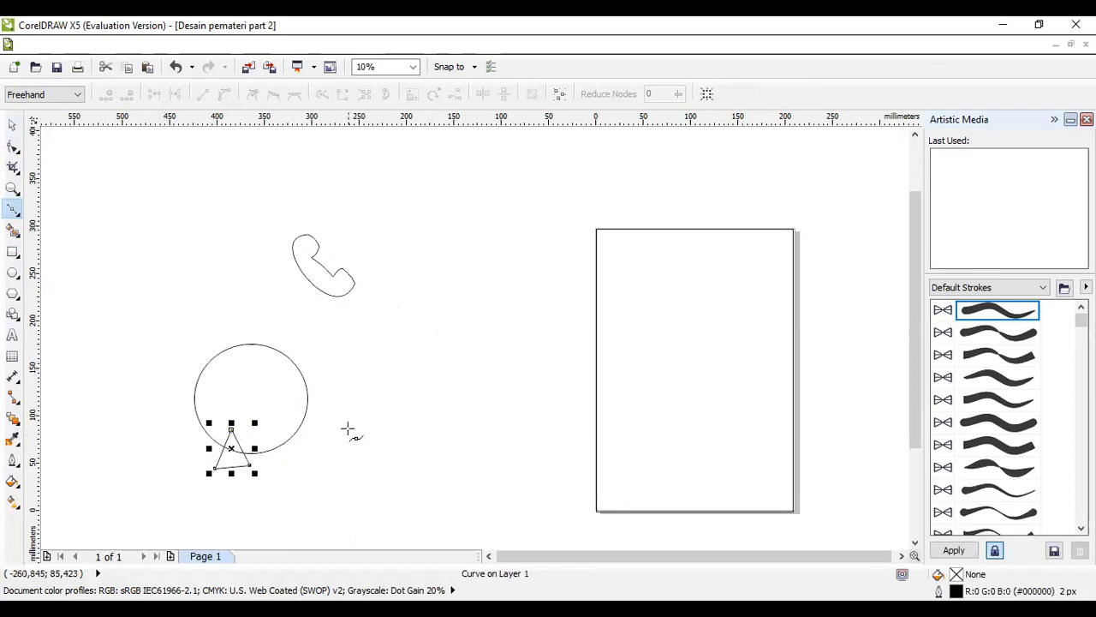
Mirror the triangle vertically and horizontally so its tip points down out of the circle, and deselect it
left_click(12, 125)
left_click(232, 438)
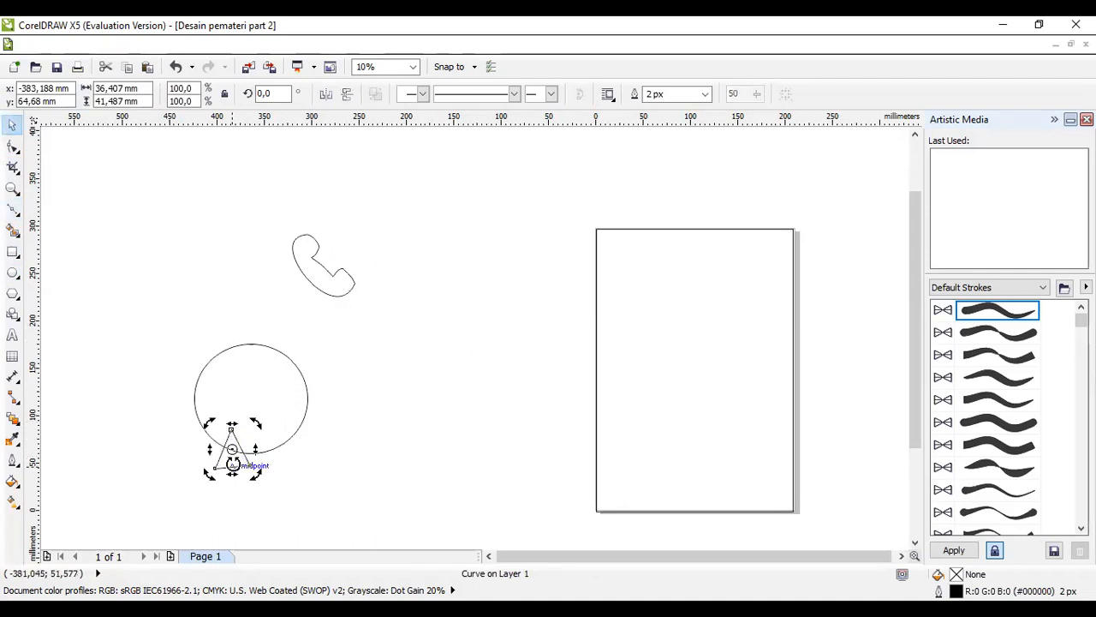
left_click(347, 96)
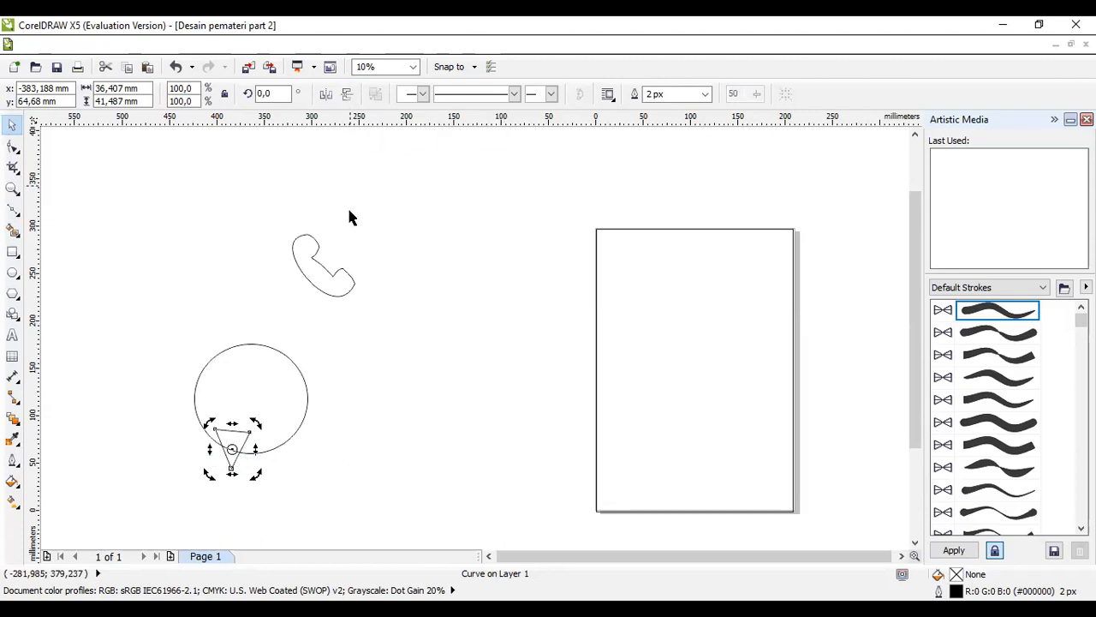
left_click(329, 96)
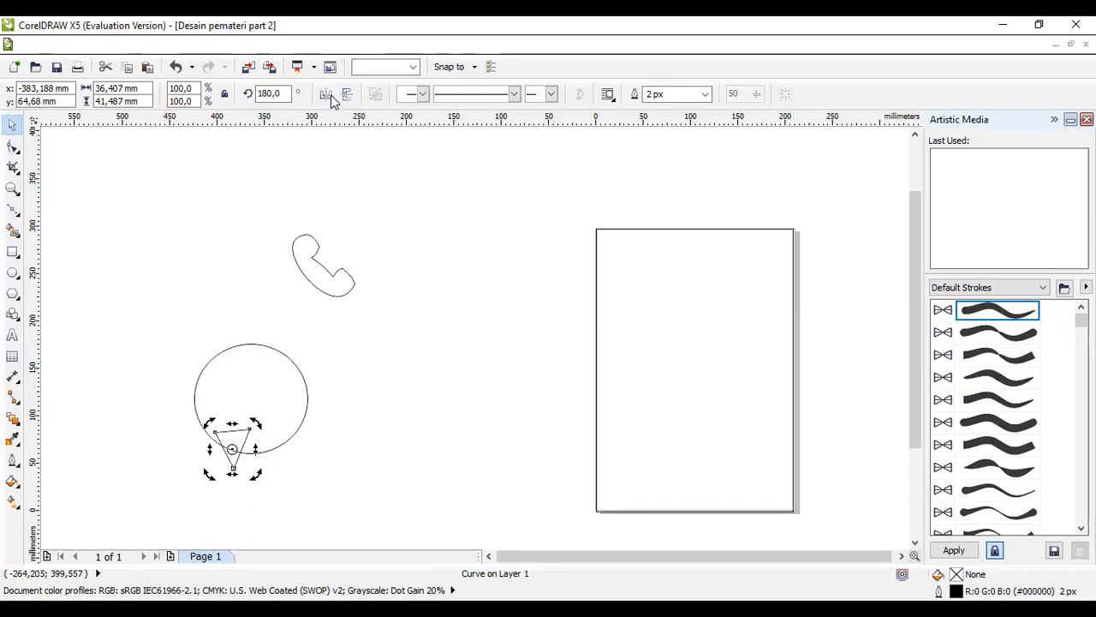
left_click(350, 96)
left_click(185, 474)
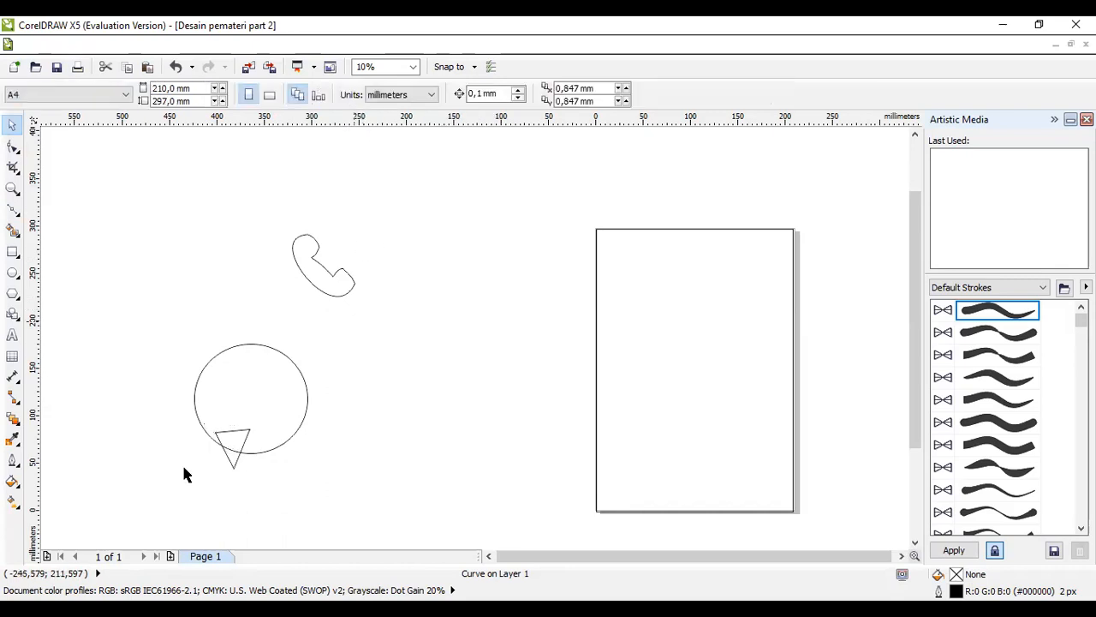
Rotate the triangle clockwise to about 148.7° so its tip points down and outward from the circle, and deselect it
left_click(245, 444)
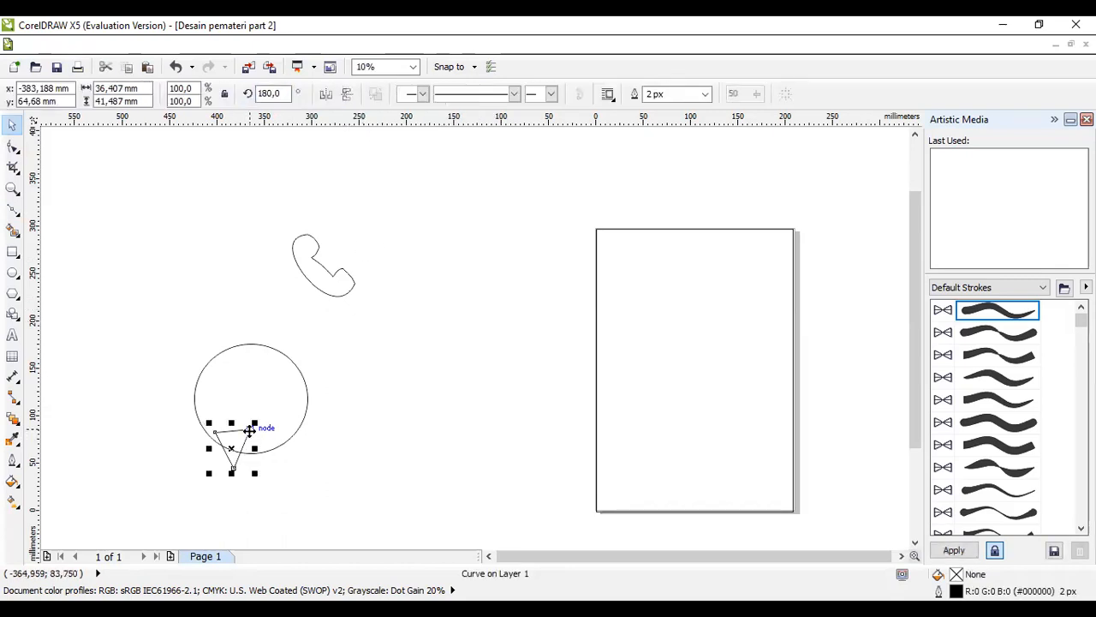
left_click(240, 438)
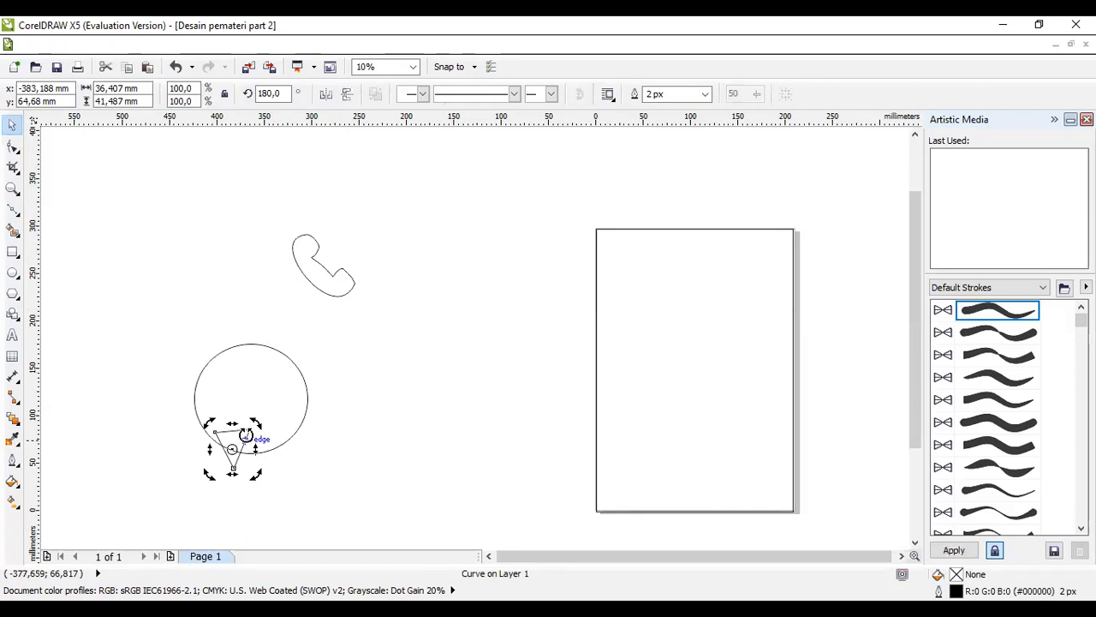
left_click_drag(252, 427, 233, 441)
left_click(367, 419)
left_click(337, 390)
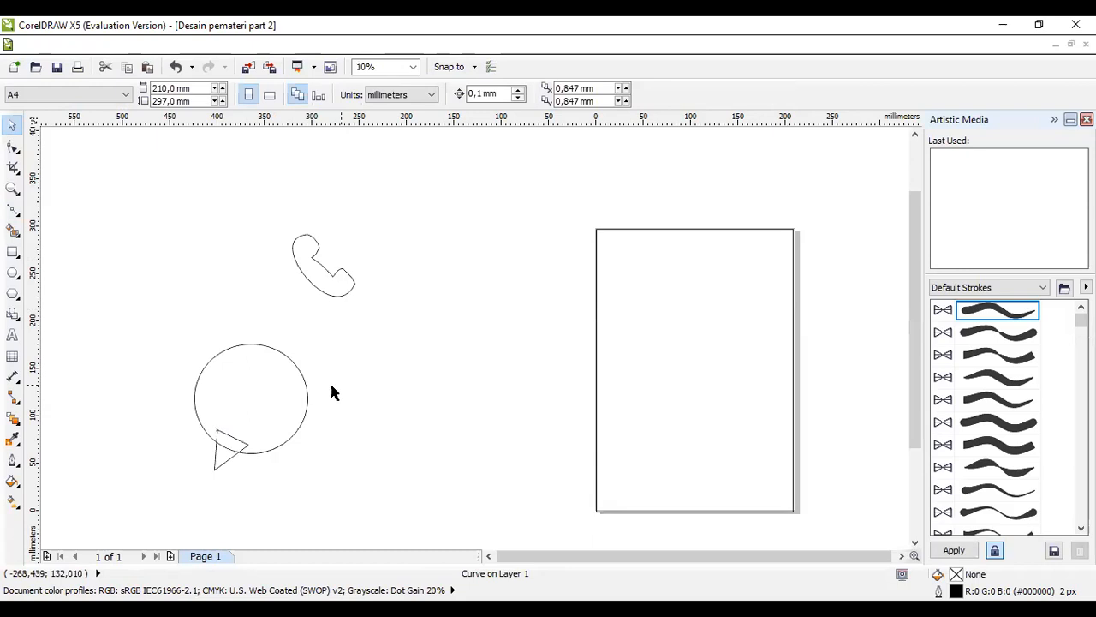
Weld the circle and the triangle into one speech bubble and move it up so that it surrounds the handset
left_click(258, 375)
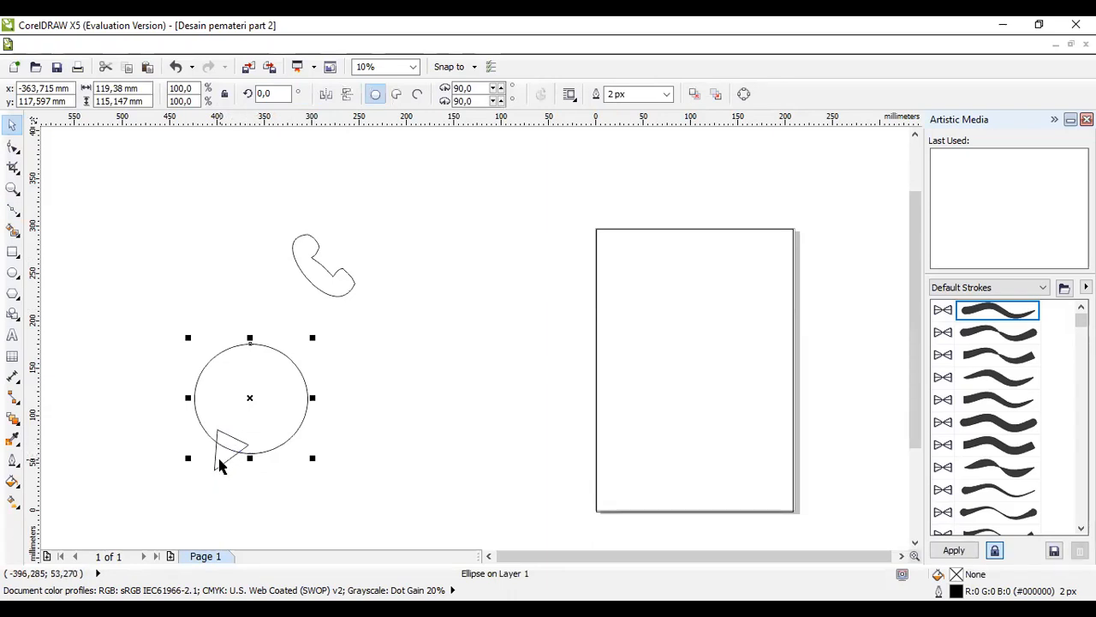
left_click(219, 465, "shift")
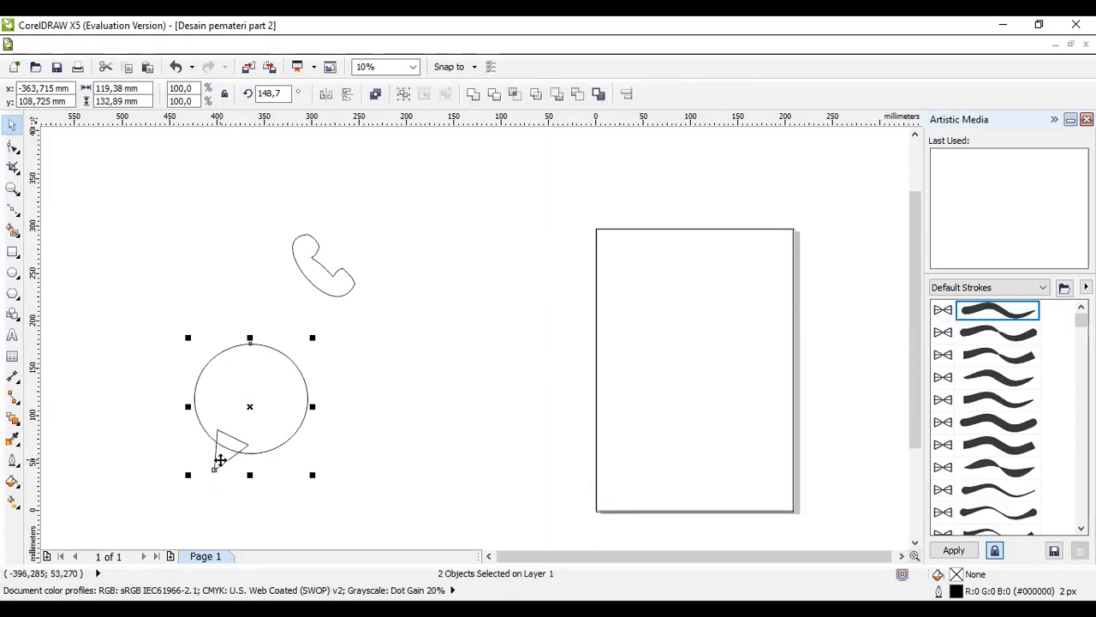
left_click(473, 98)
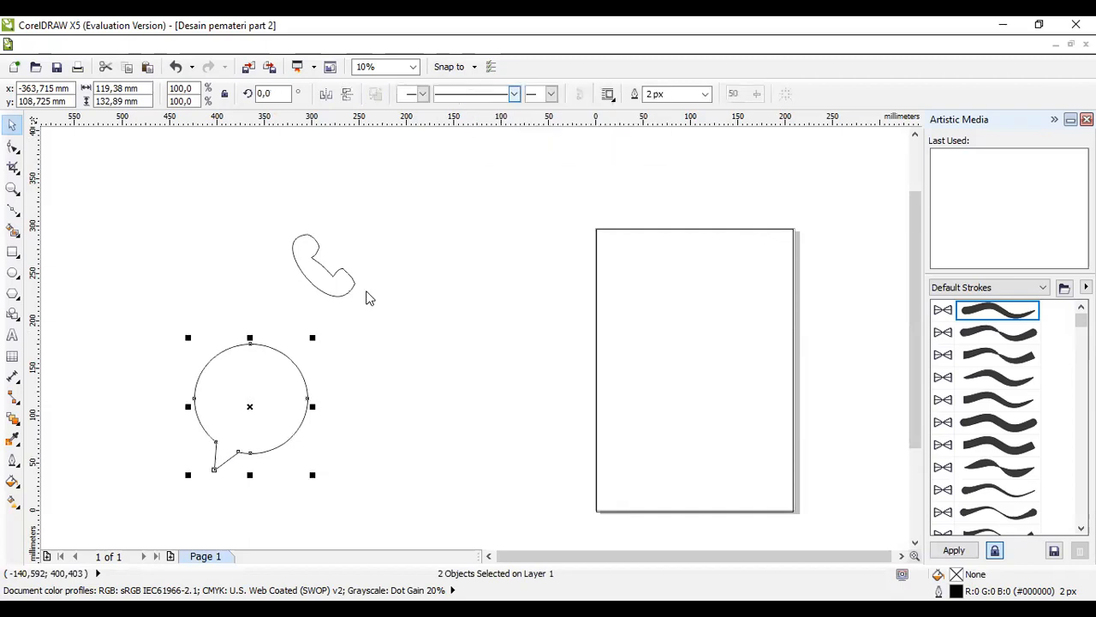
left_click_drag(272, 374, 348, 242)
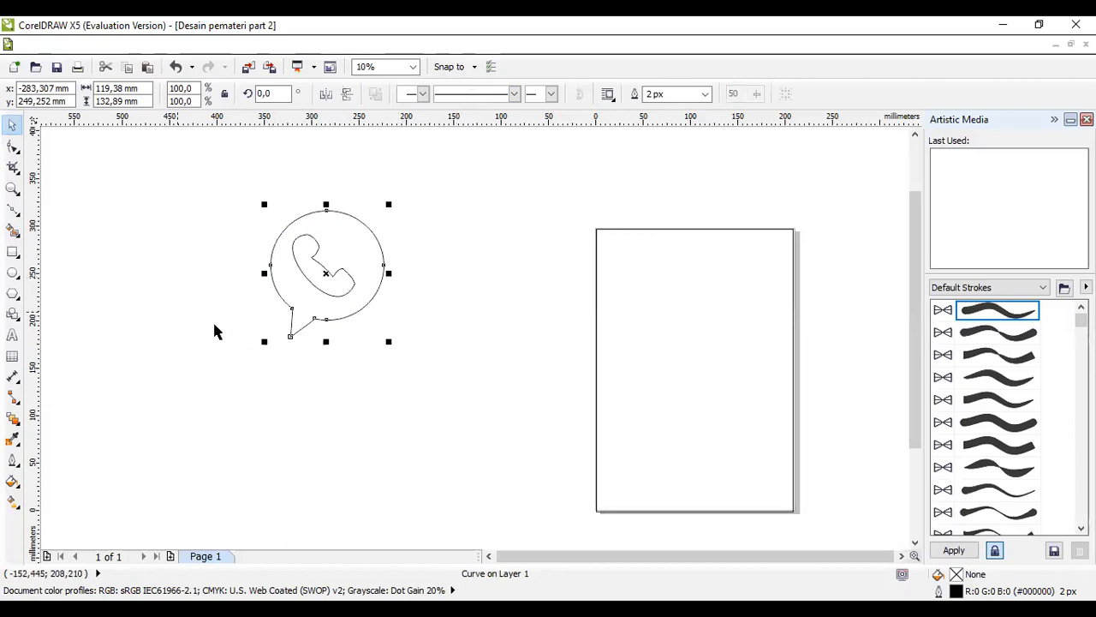
Draw a rectangle about 192 by 174 mm around the speech bubble and set its rounded corner radius to 50 mm
left_click(12, 251)
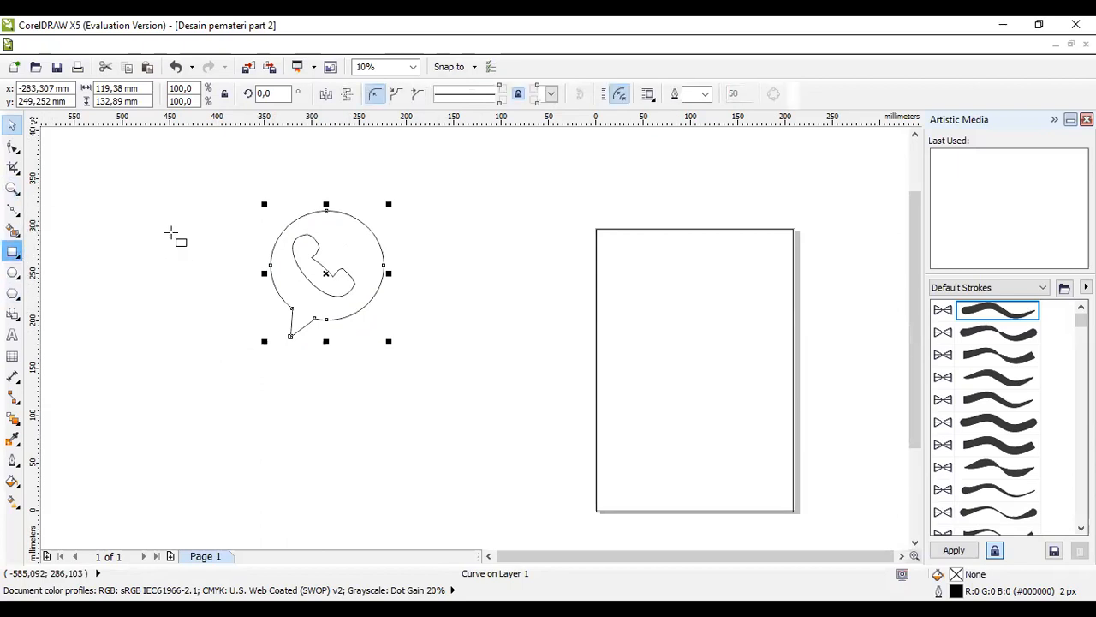
left_click_drag(232, 190, 416, 356)
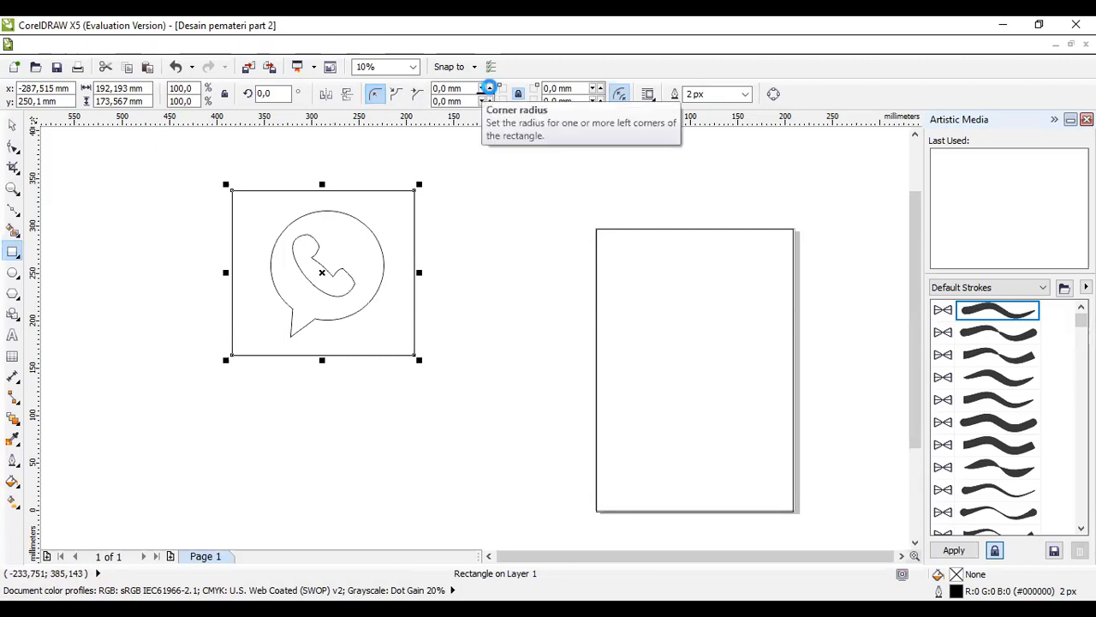
left_click(489, 87)
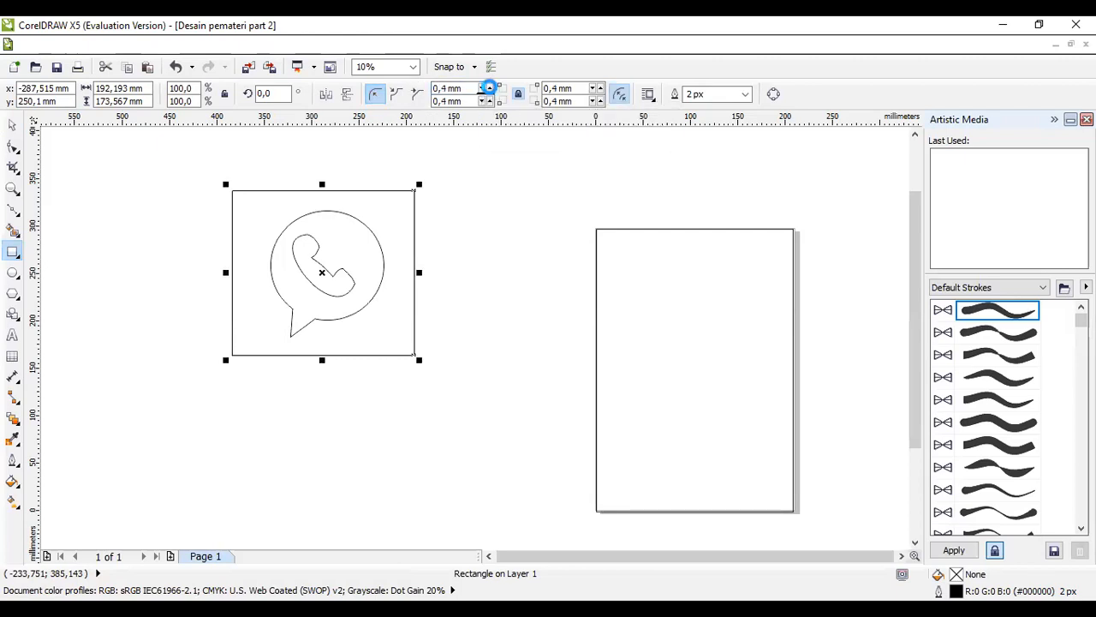
left_click(489, 87)
left_click(491, 88)
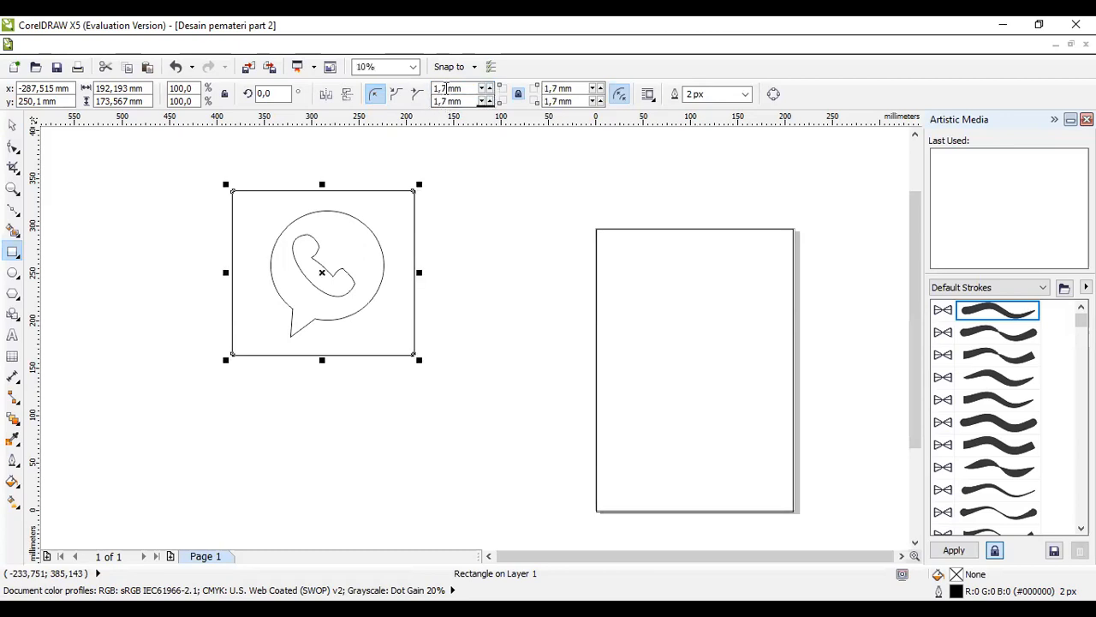
left_click_drag(443, 95, 420, 94)
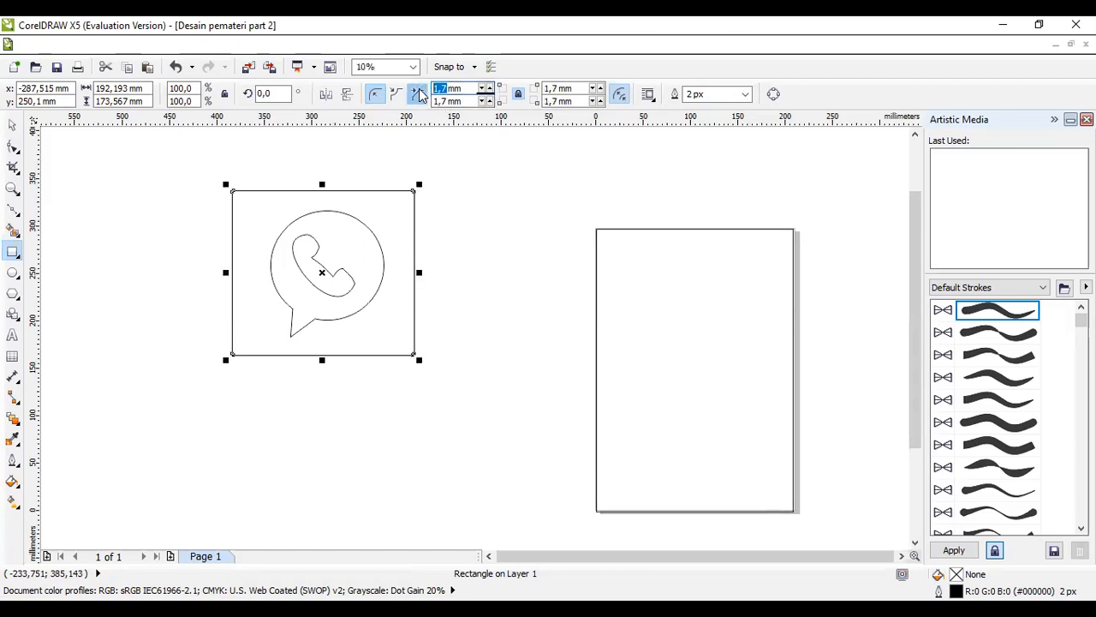
type("50")
key("Return")
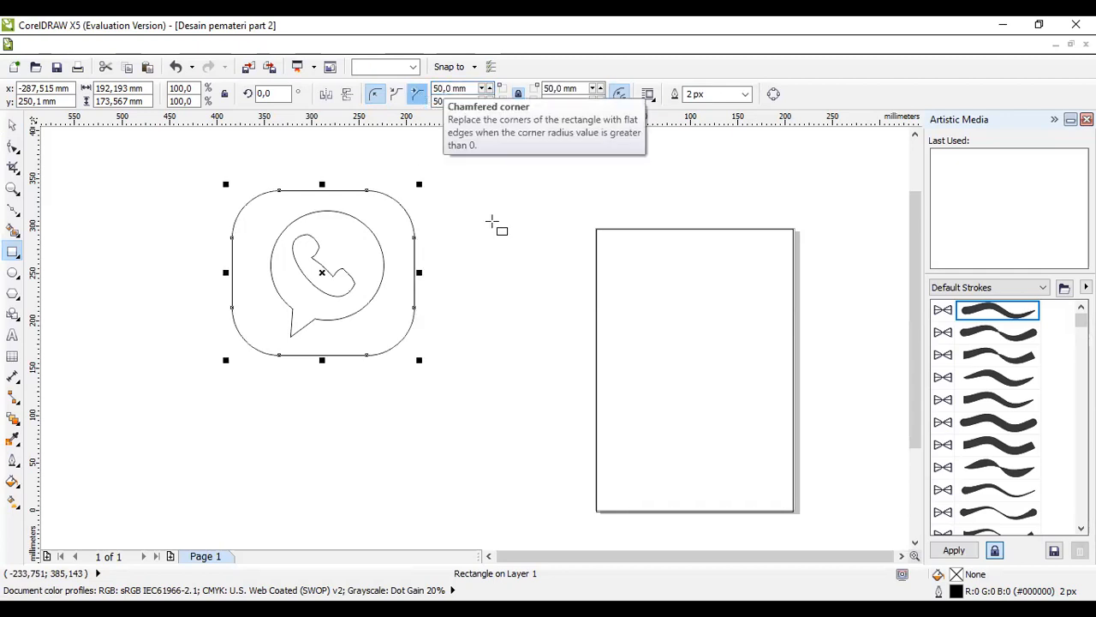
Give the handset a uniform white fill (#FFFFFF) and set its outline width to None
left_click(12, 125)
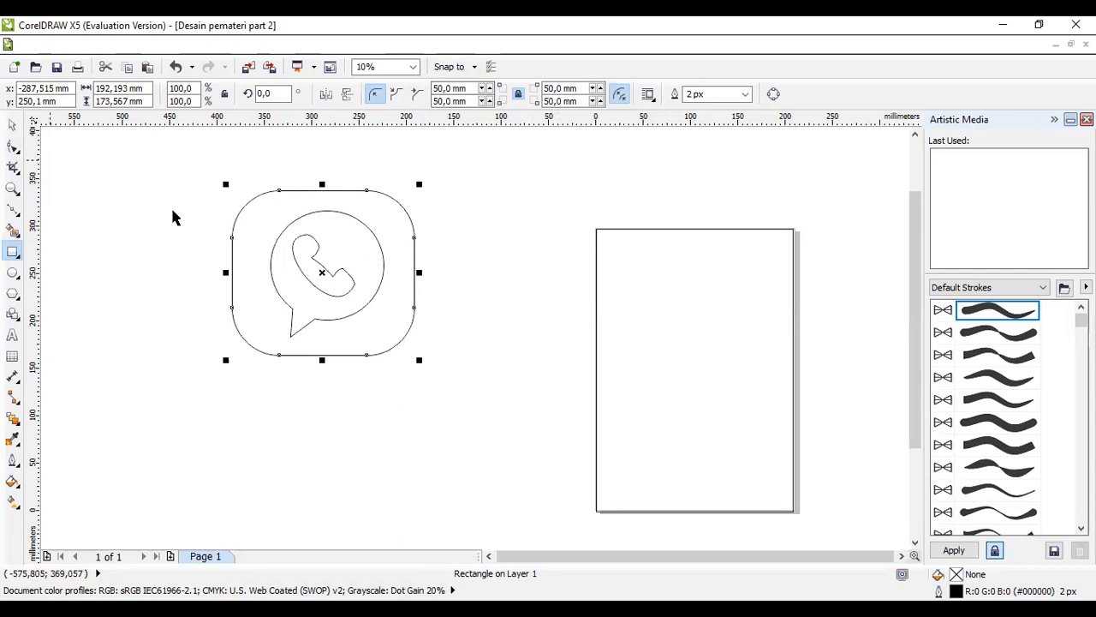
left_click(327, 280)
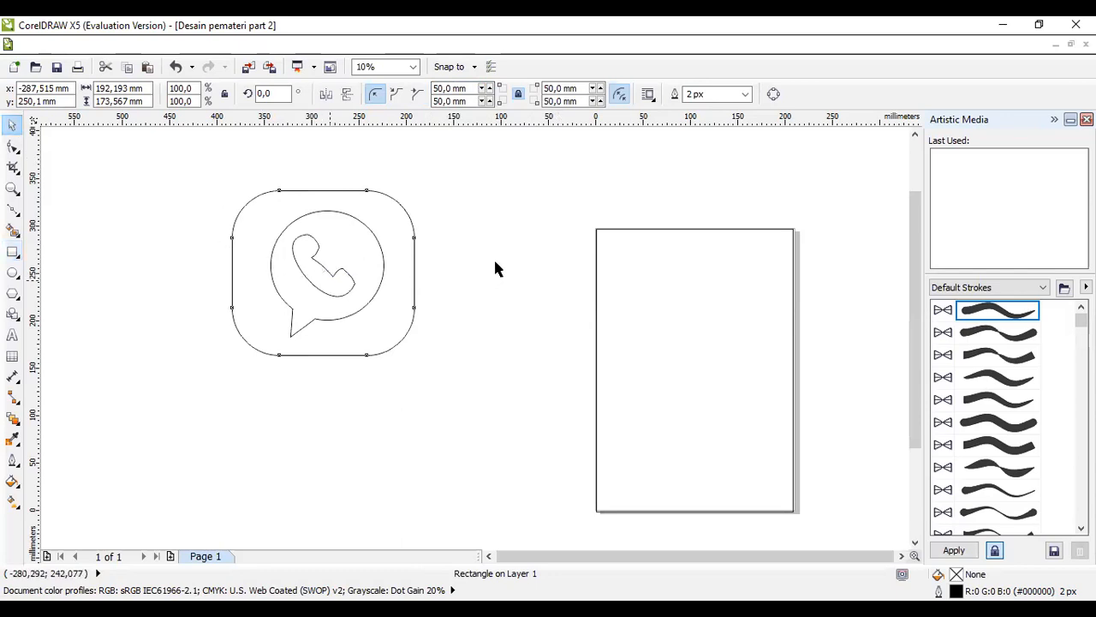
left_click(495, 262)
left_click(332, 281)
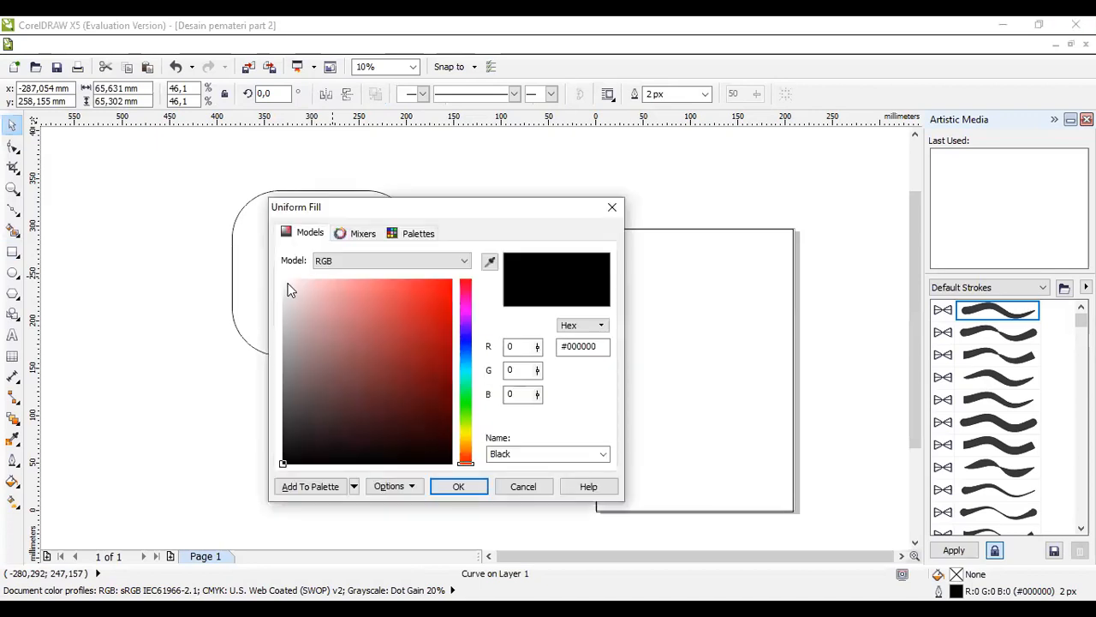
left_click(283, 279)
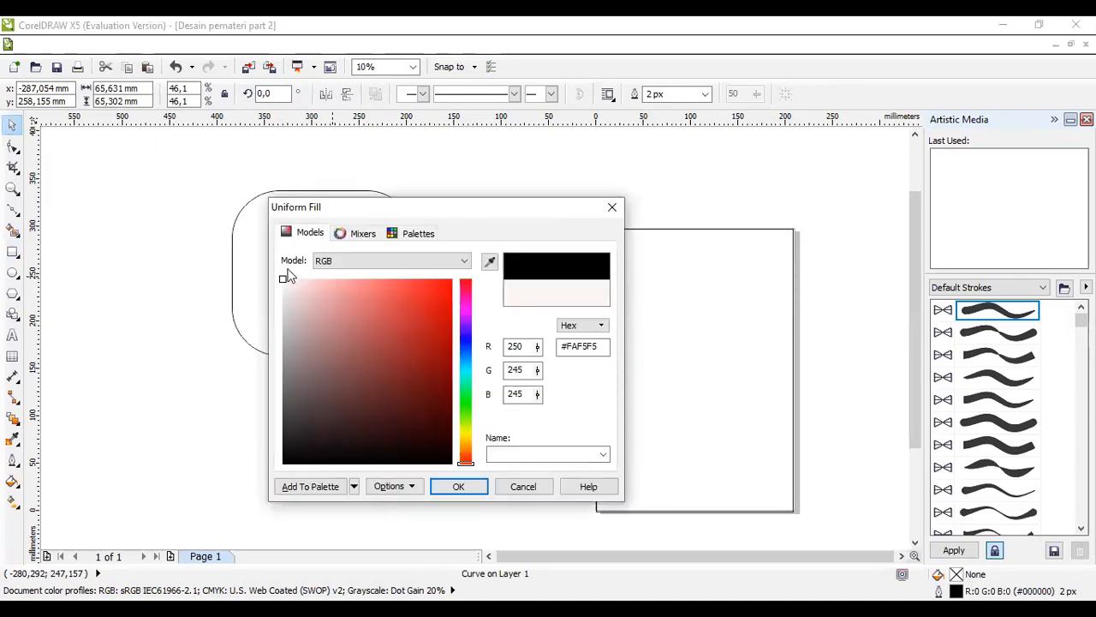
left_click(462, 486)
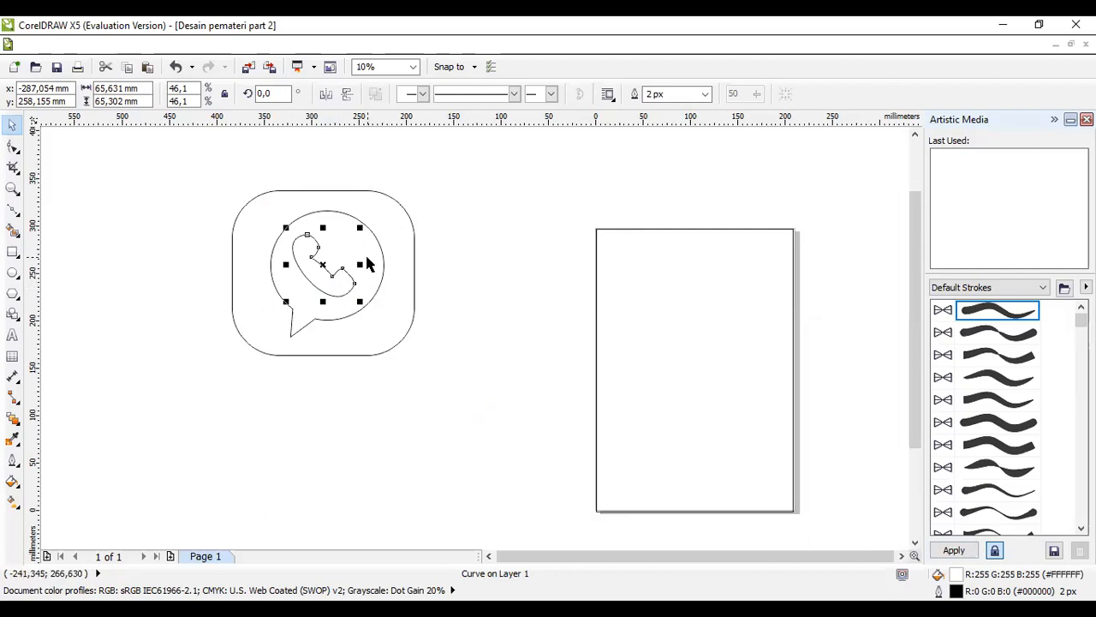
left_click(608, 94)
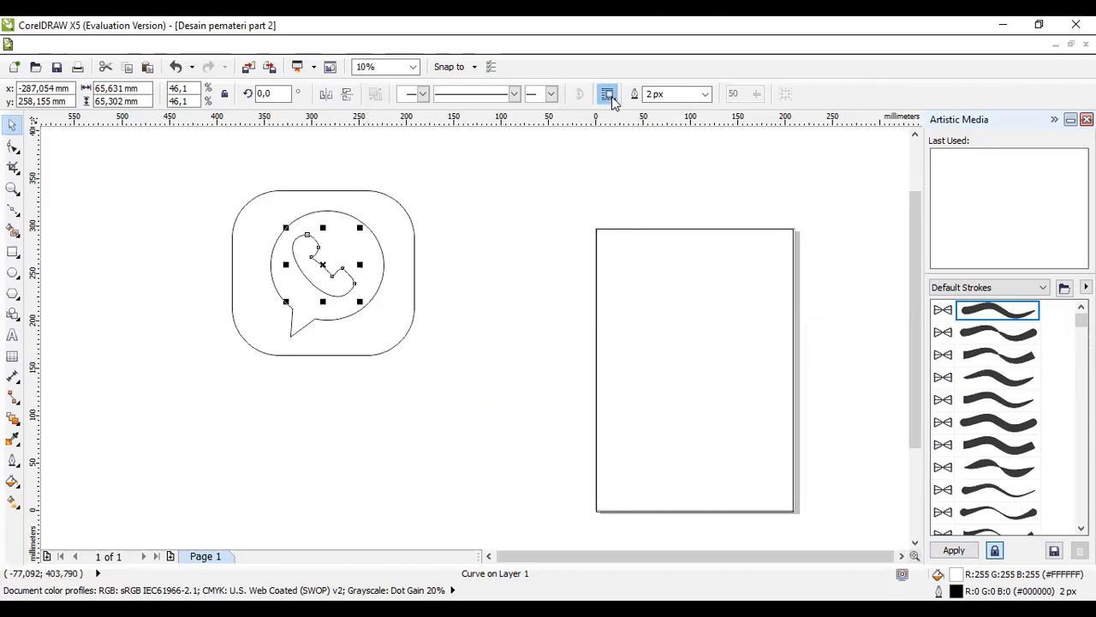
left_click(707, 101)
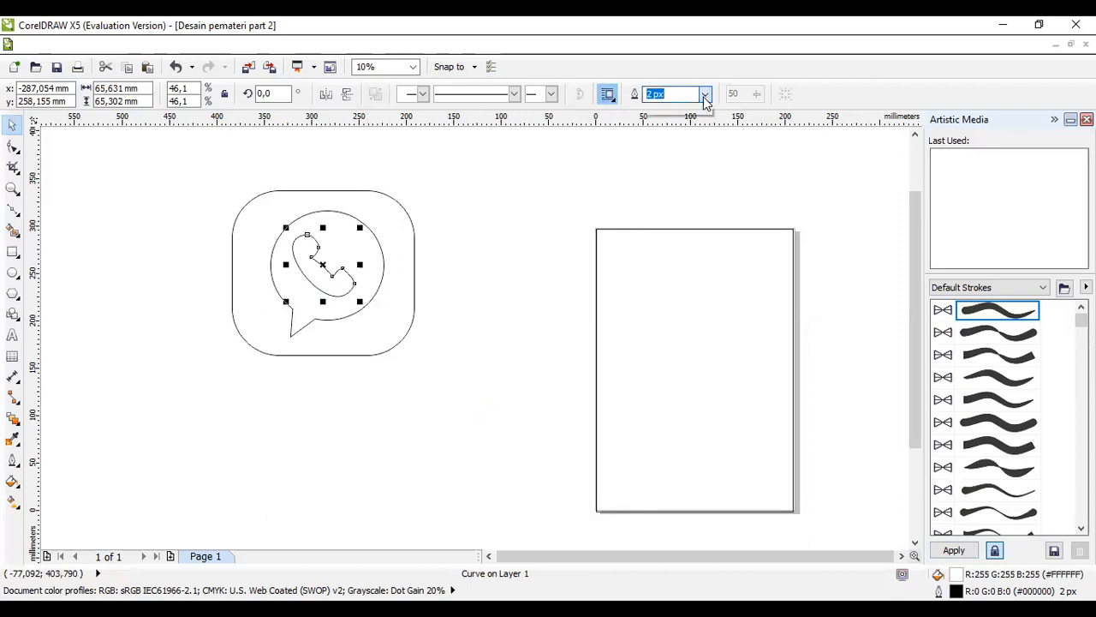
left_click(688, 110)
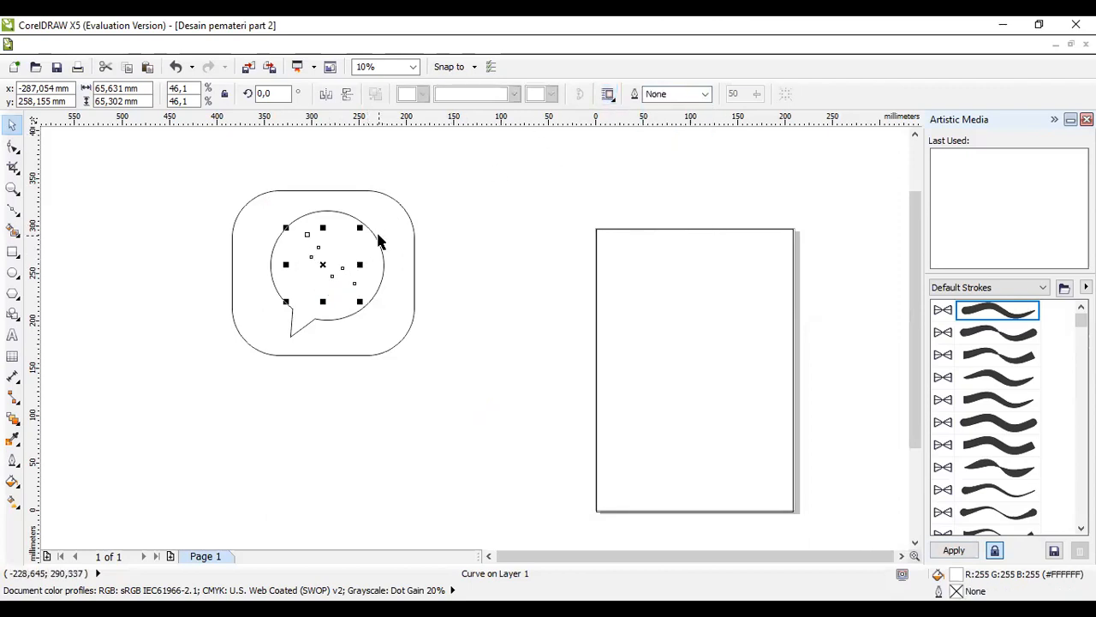
Give the speech bubble a uniform green fill, RGB 42, 230, 21 (#2AE615)
left_click(378, 238)
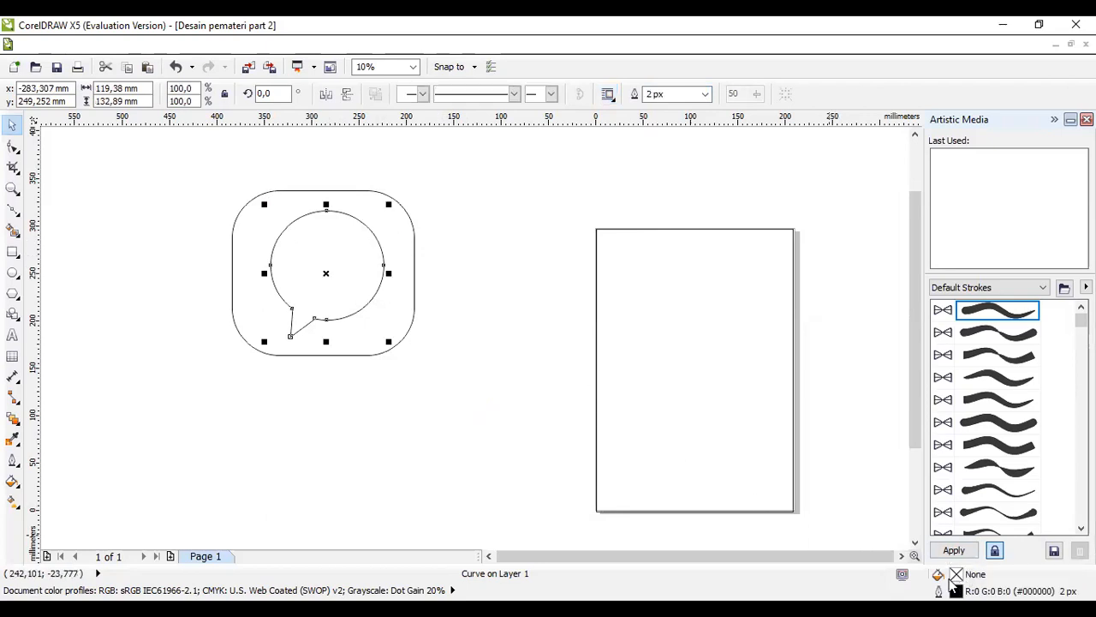
double_click(950, 579)
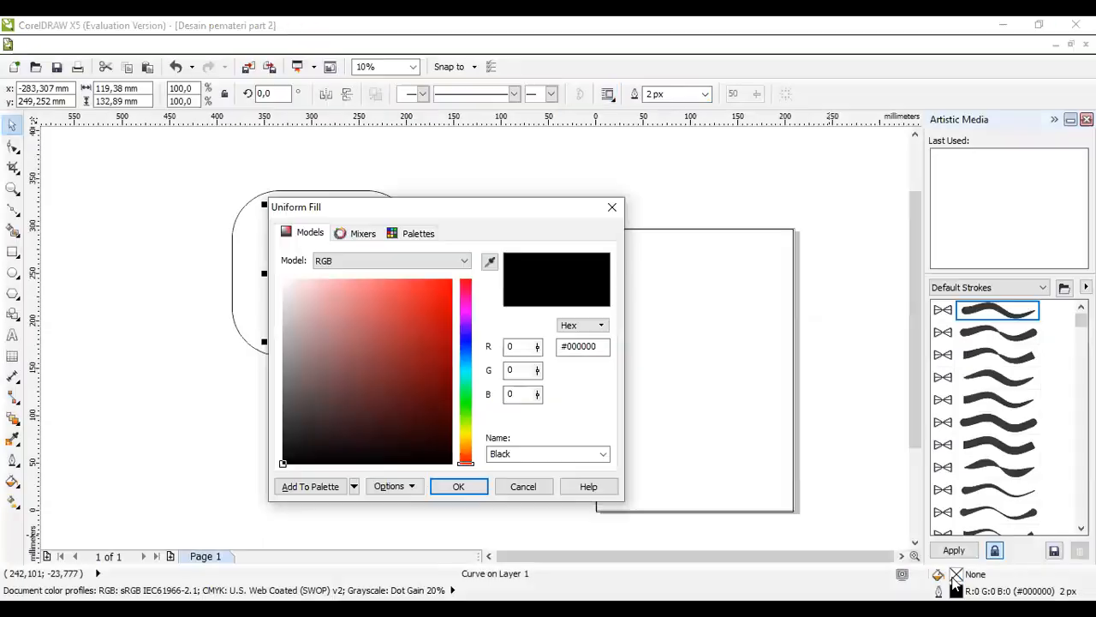
left_click(467, 406)
left_click(437, 296)
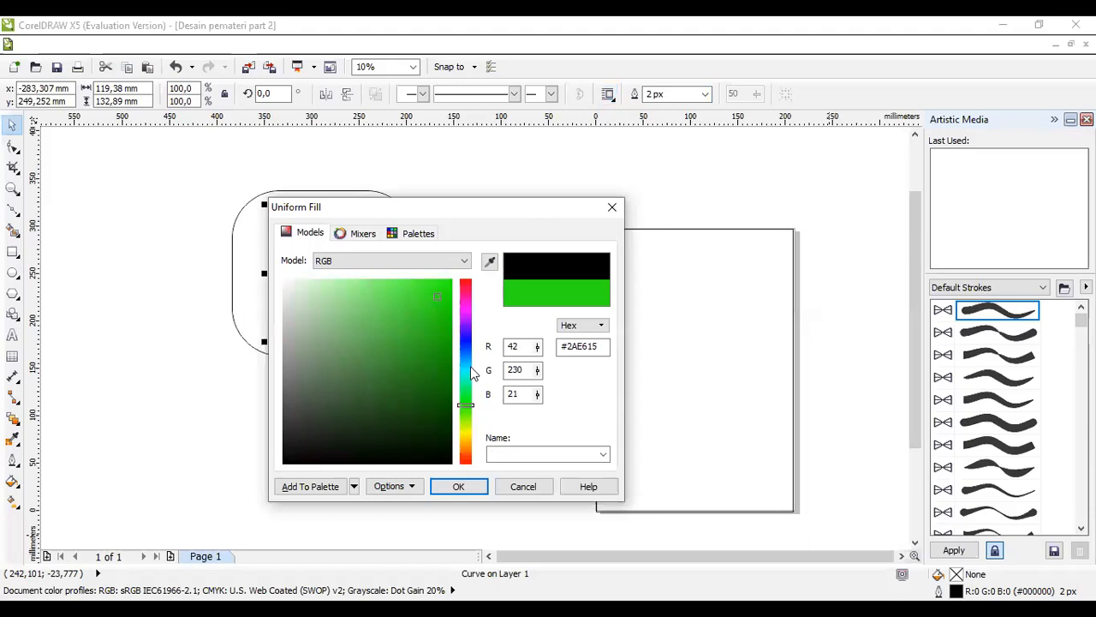
left_click(460, 487)
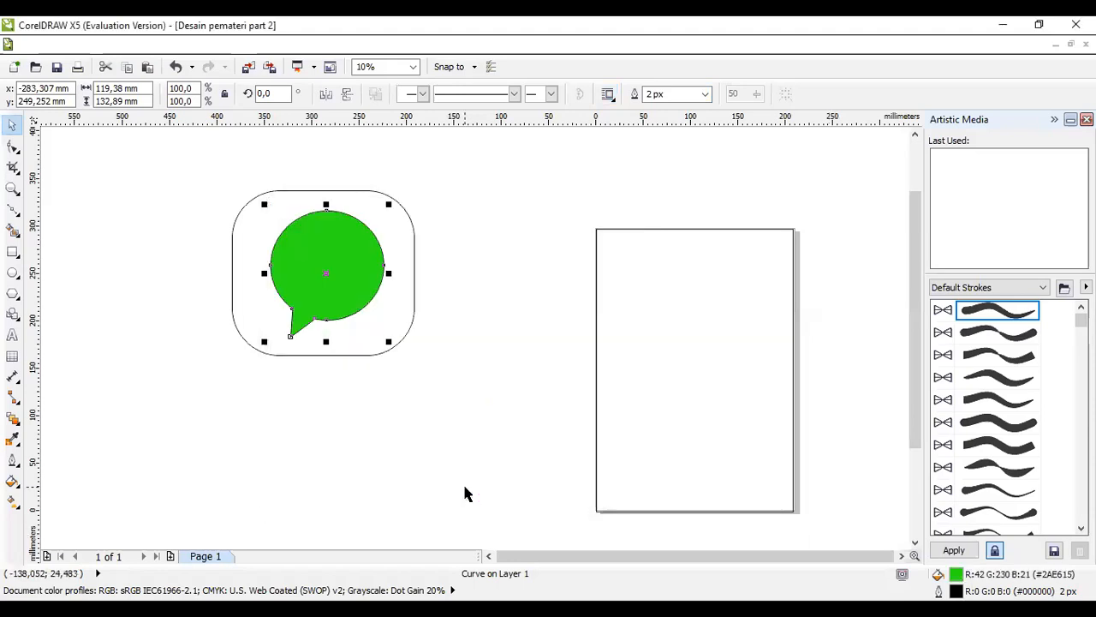
Move the rounded rectangle away from the page and the green speech bubble toward the page so the two shapes stand apart
left_click(362, 268)
right_click(363, 269)
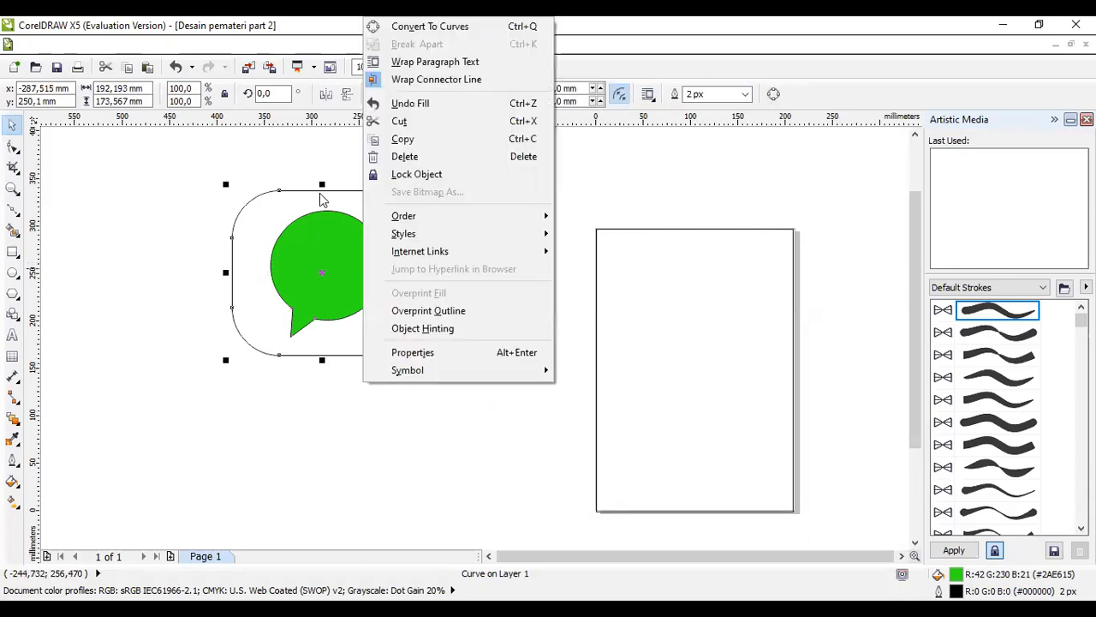
left_click_drag(320, 190, 203, 227)
left_click(346, 266)
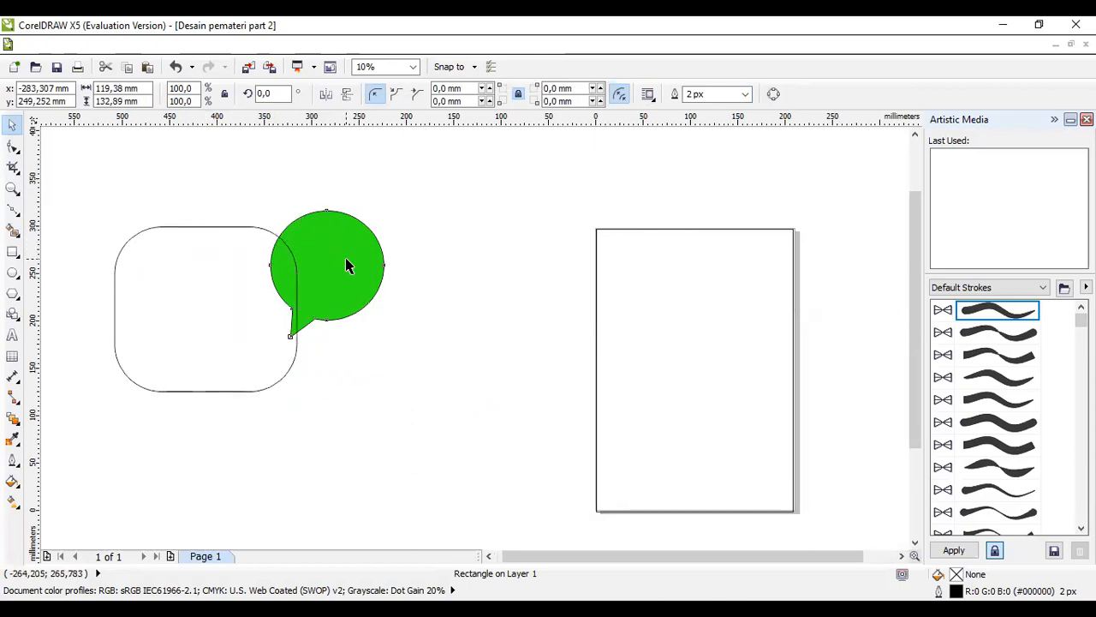
left_click(328, 255)
left_click_drag(372, 257, 457, 293)
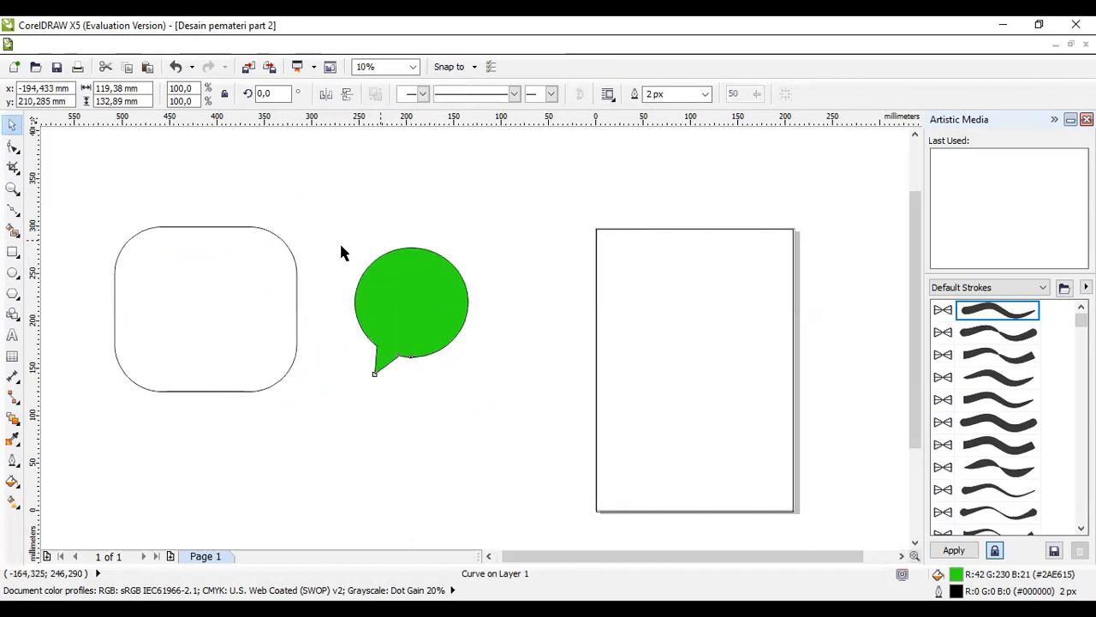
Move the green speech bubble farther, next to the page's left edge, and undo the stray extra move
left_click(331, 255)
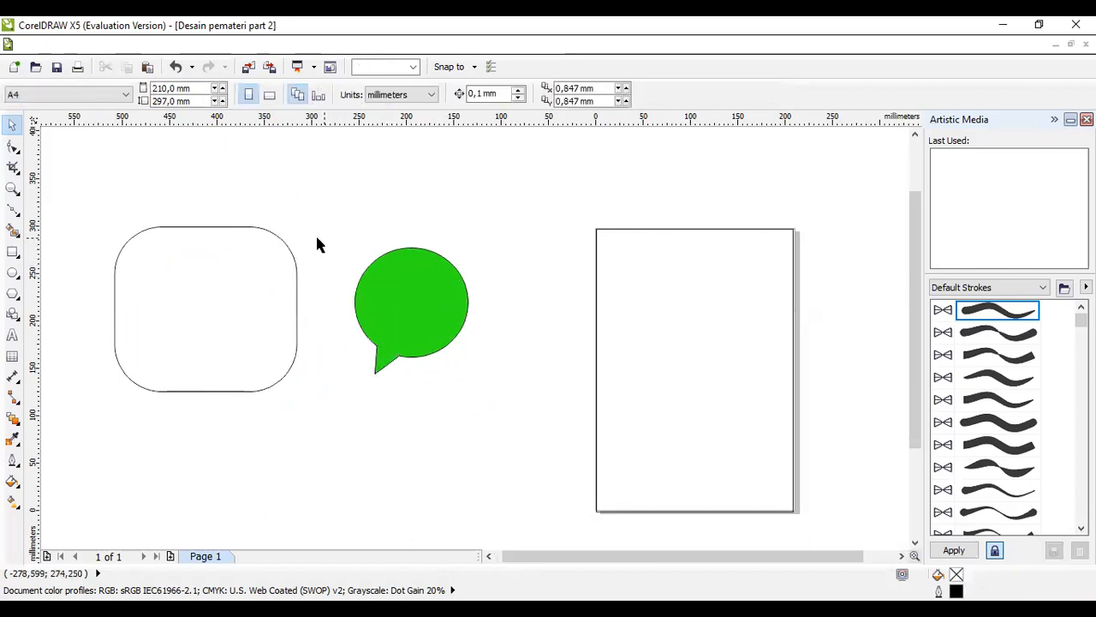
left_click_drag(288, 214, 370, 289)
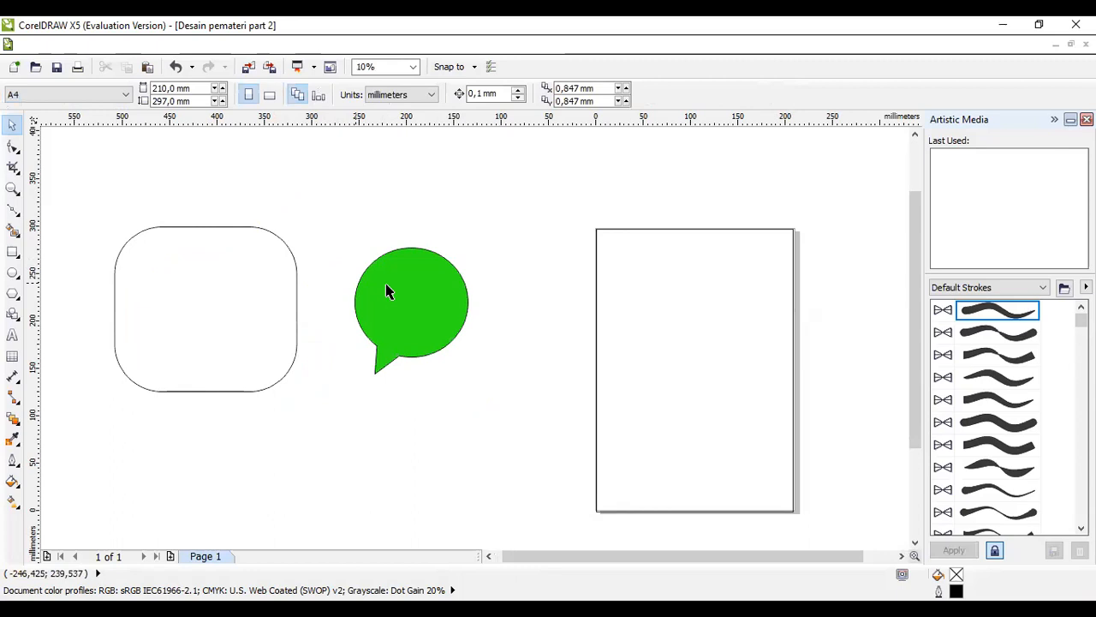
left_click_drag(423, 262, 412, 239)
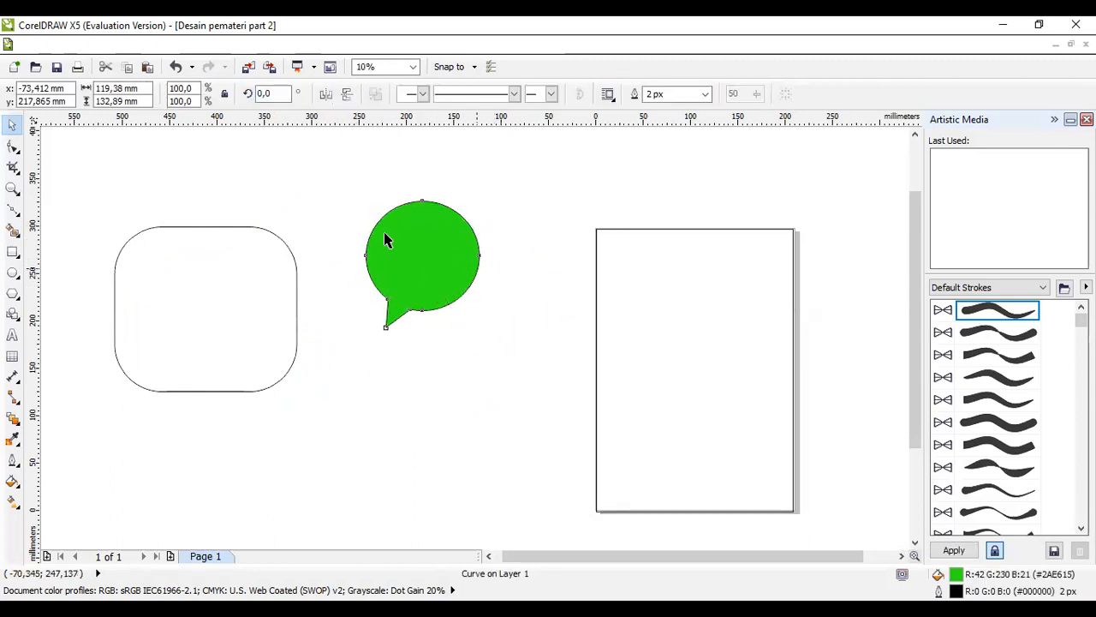
key("ctrl+z")
Bring the white handset to the front of the layer and place it in the middle of the green speech bubble
left_click_drag(297, 185, 435, 346)
left_click(298, 277)
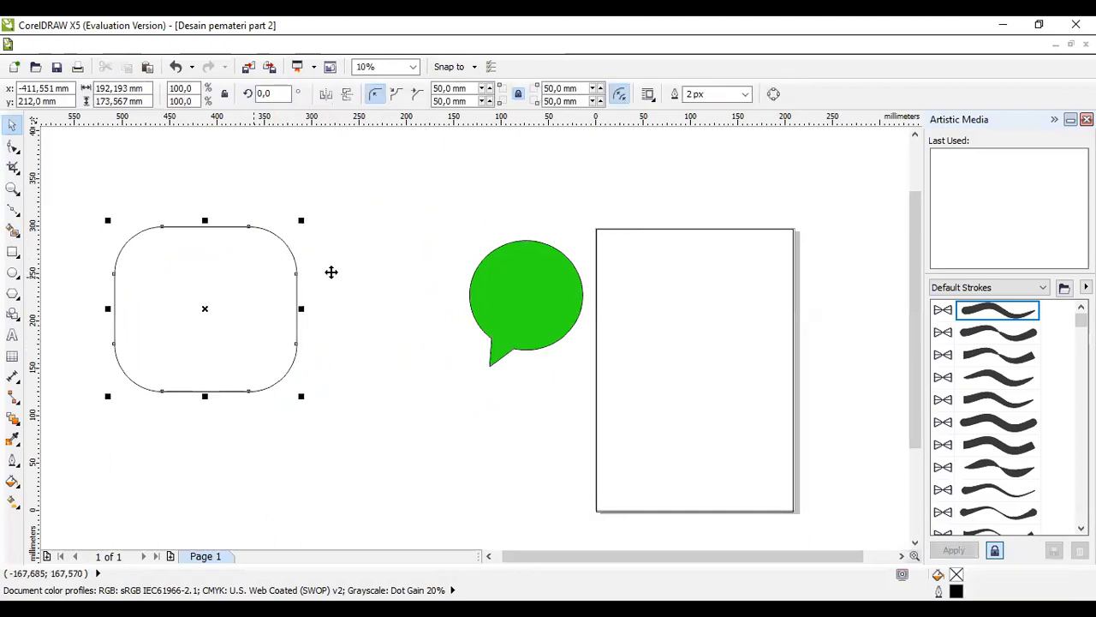
left_click(336, 271)
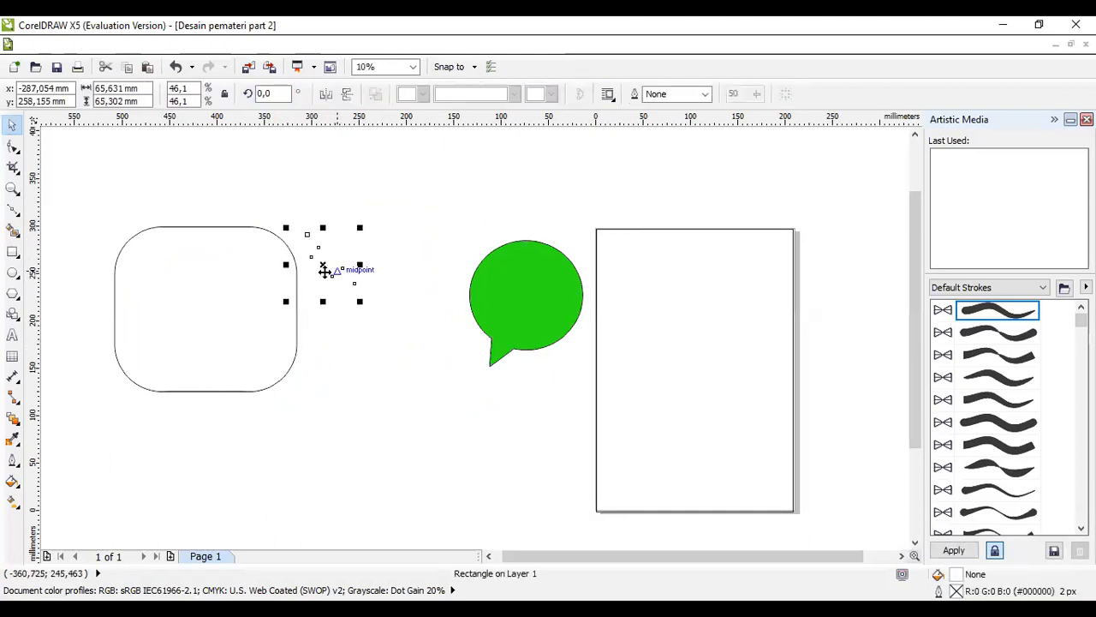
left_click(323, 265)
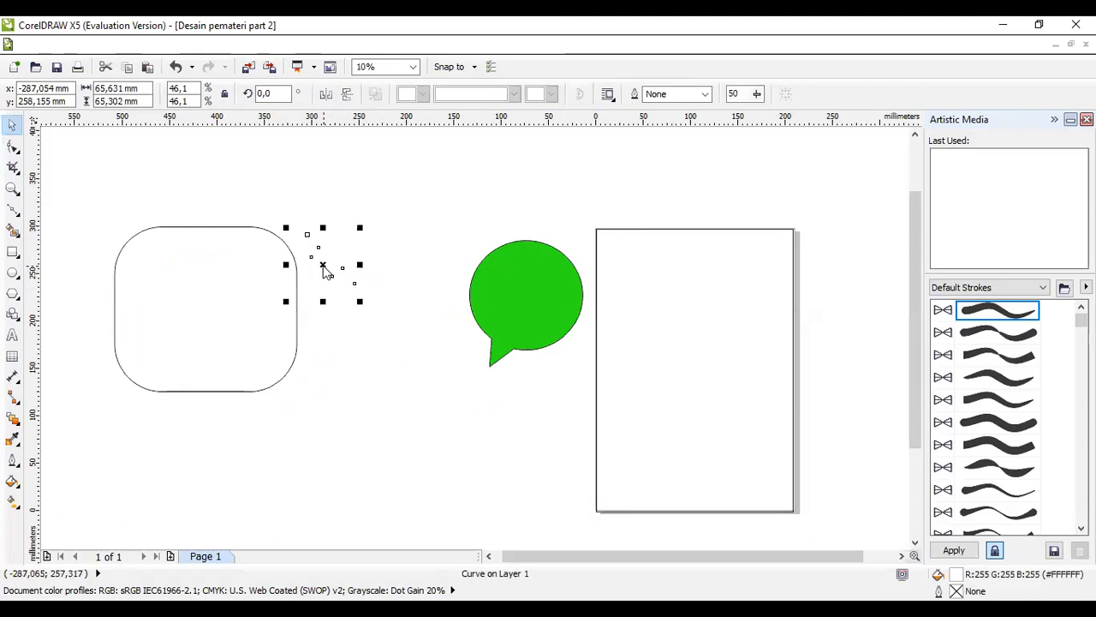
right_click(323, 265)
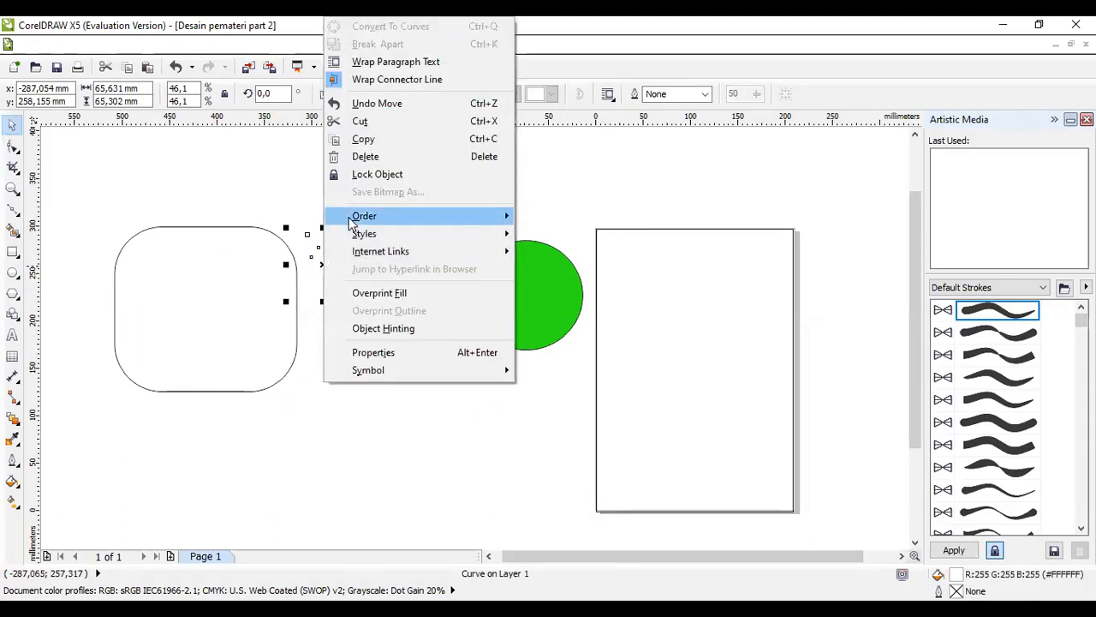
mouse_move(505, 225)
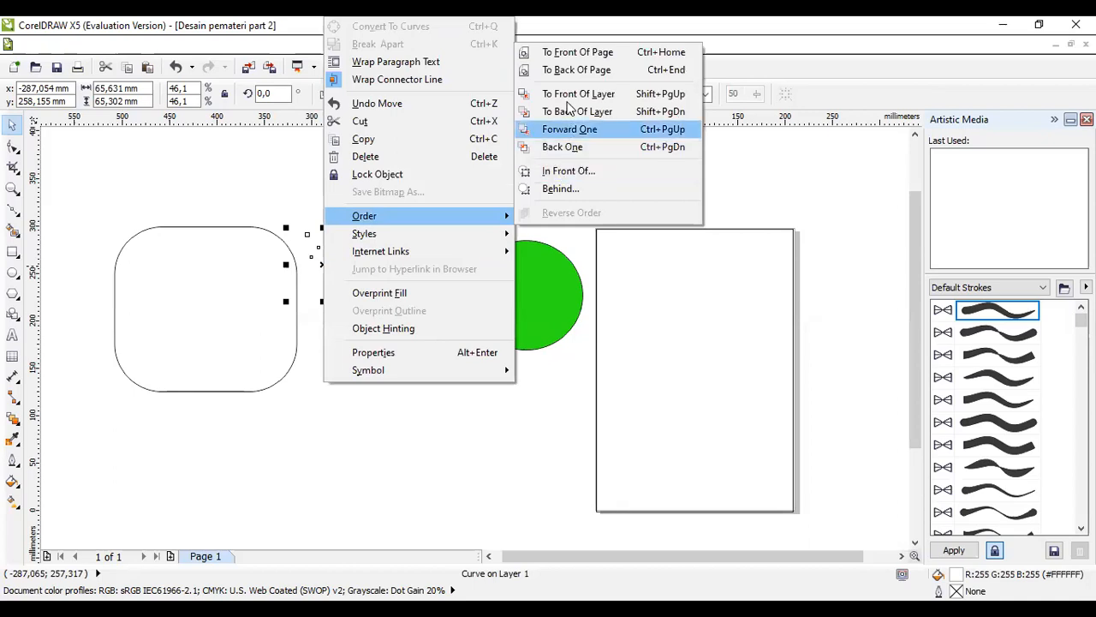
left_click(572, 95)
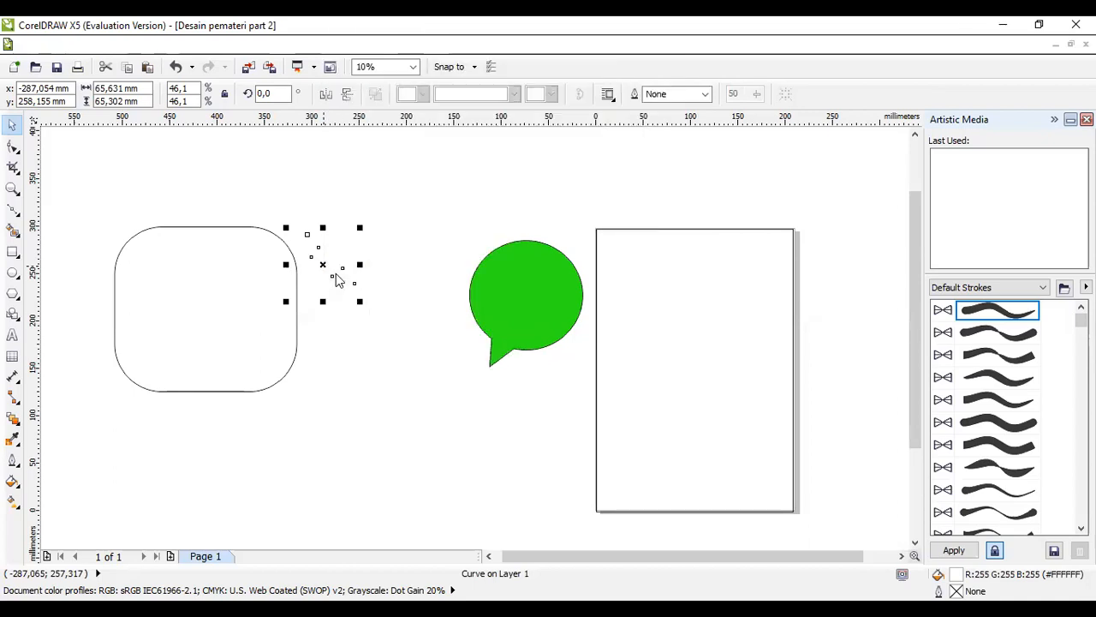
left_click_drag(463, 290, 540, 303)
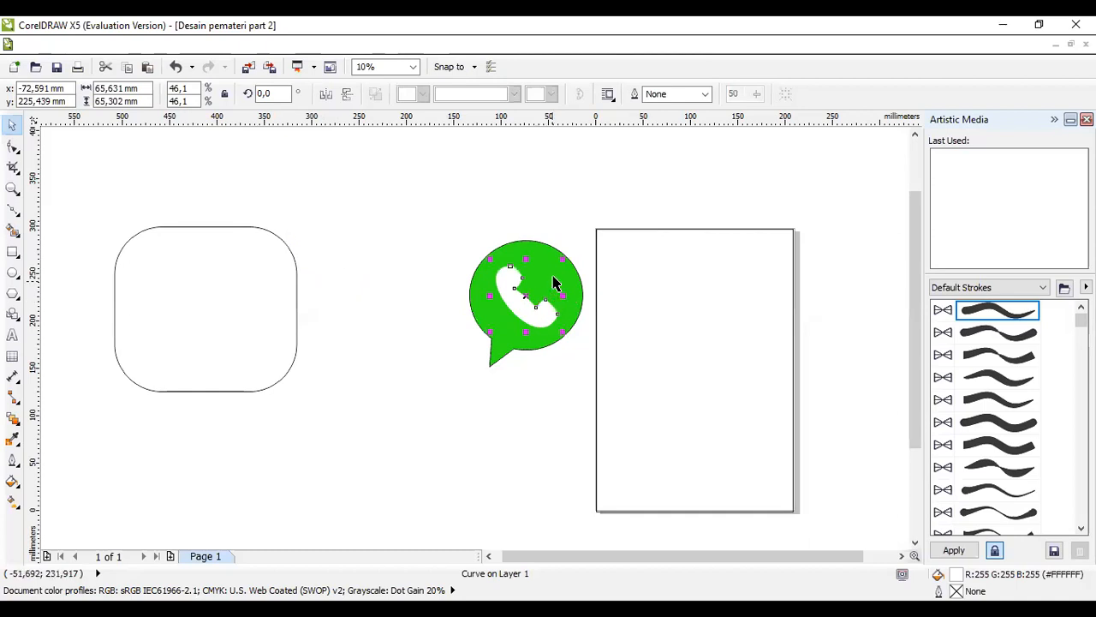
Give the speech bubble a white 25 px outline and move it together with the handset into the rounded rectangle
left_click(555, 278)
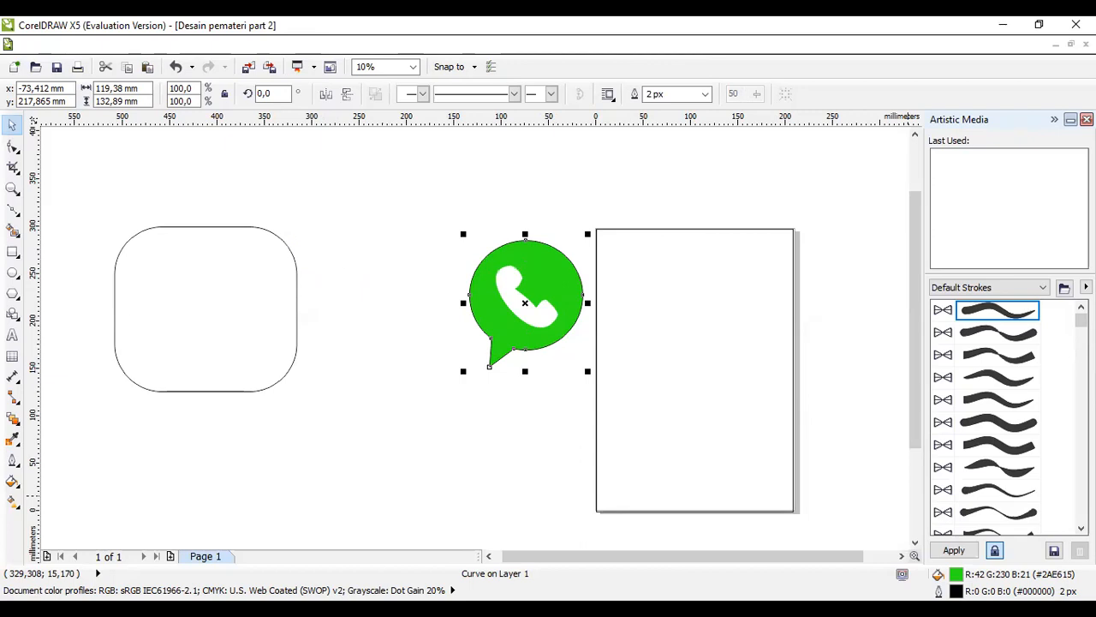
key("F12")
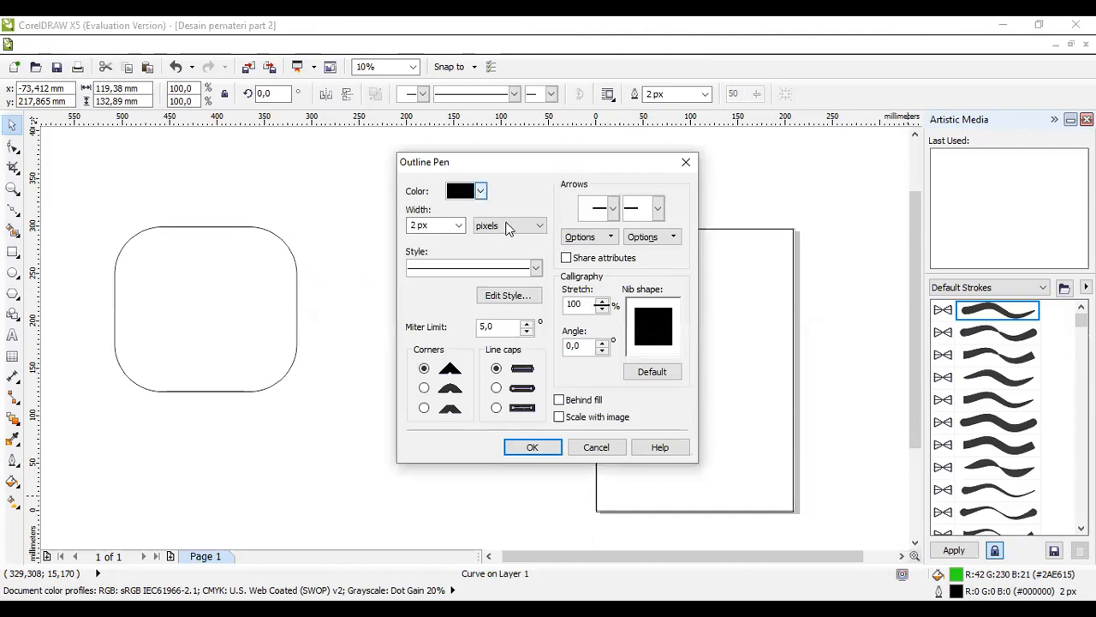
left_click(481, 190)
left_click(504, 220)
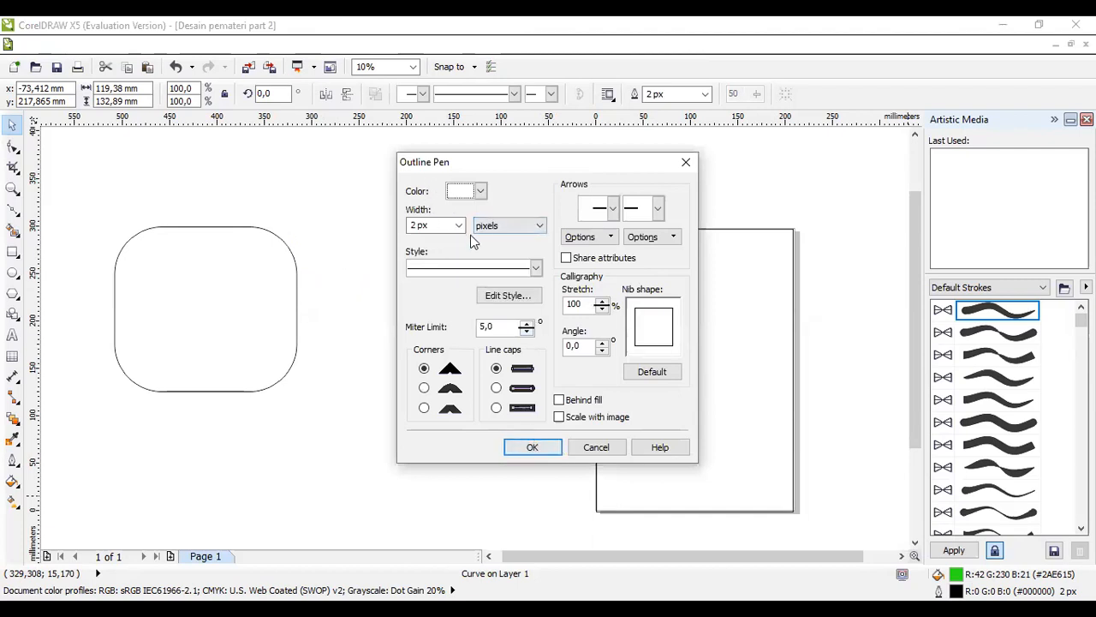
left_click(459, 225)
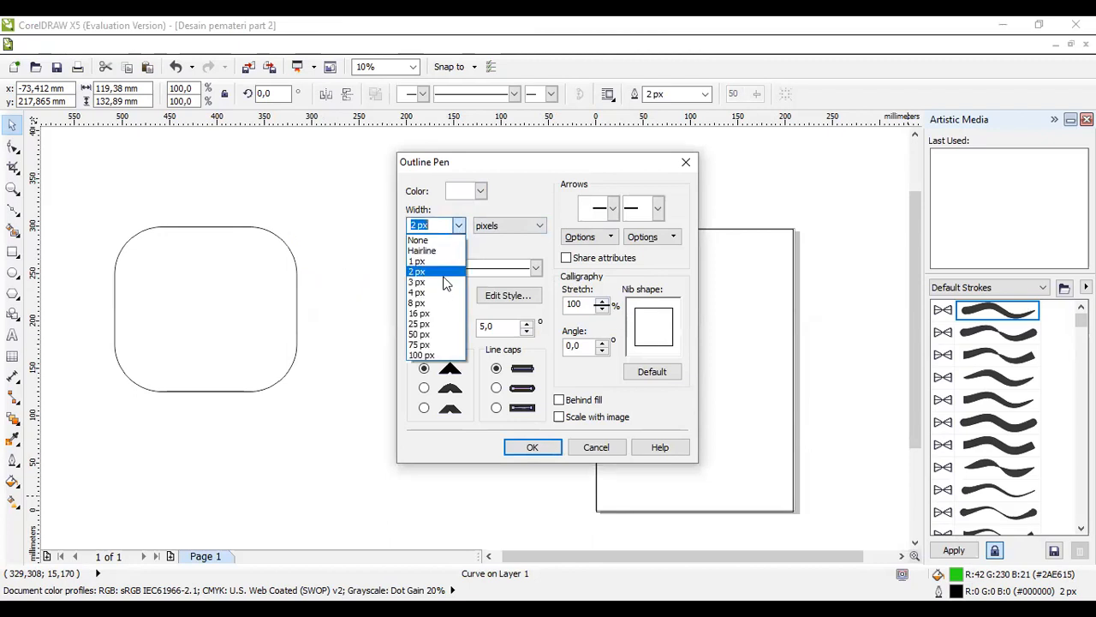
left_click(418, 323)
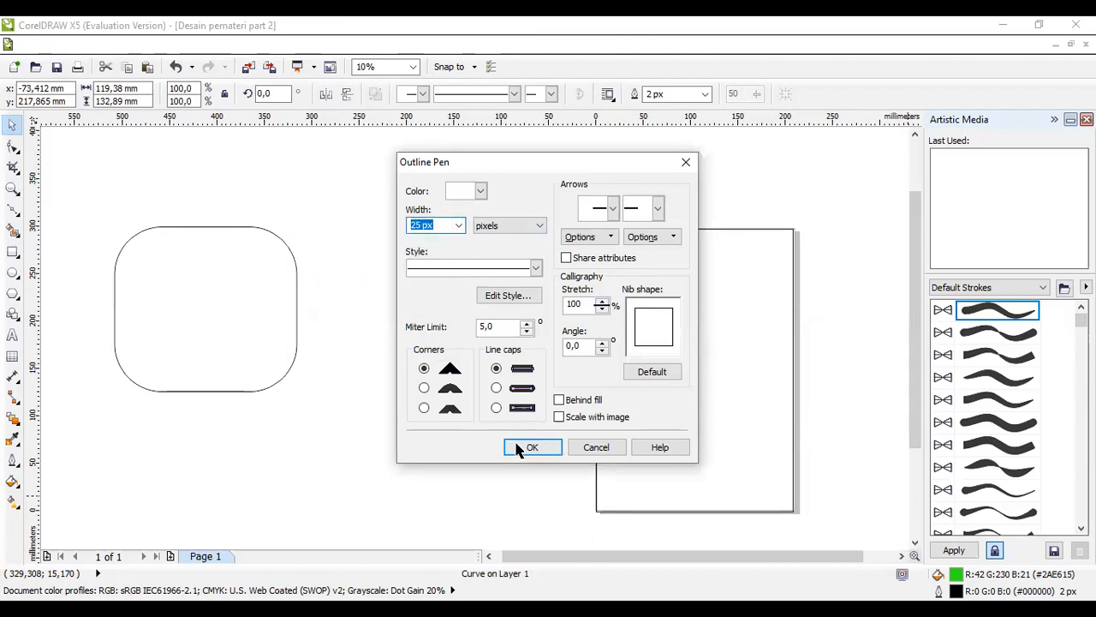
left_click(519, 448)
left_click_drag(408, 198, 590, 394)
left_click_drag(561, 307, 248, 306)
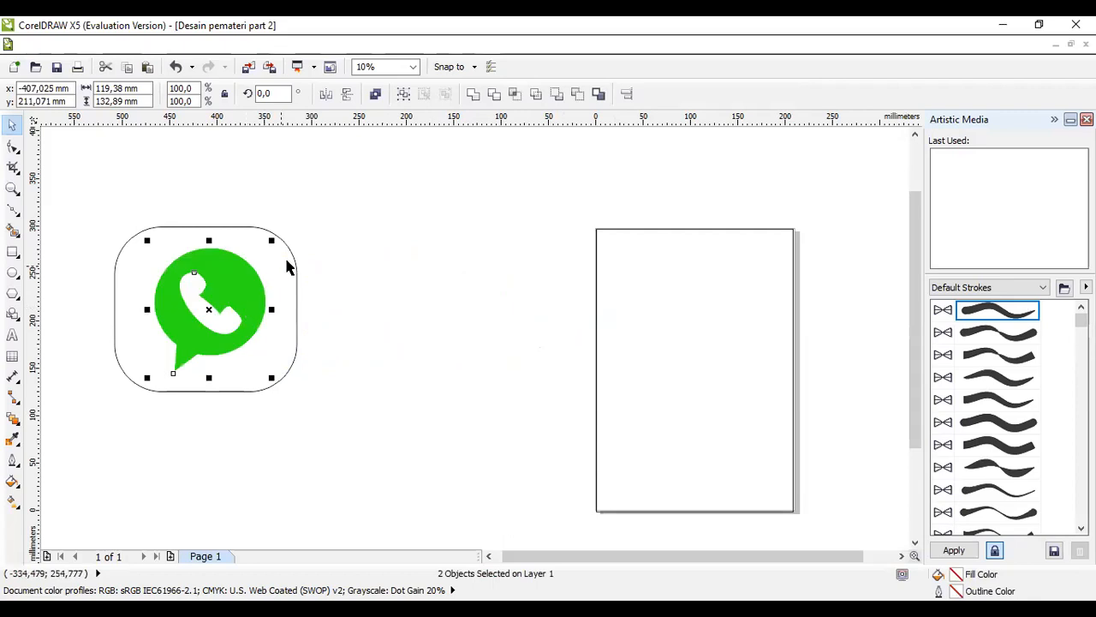
Fill the rounded rectangle with the speech bubble's green (#2AE615), sampled with the Uniform Fill eyedropper
left_click(295, 266)
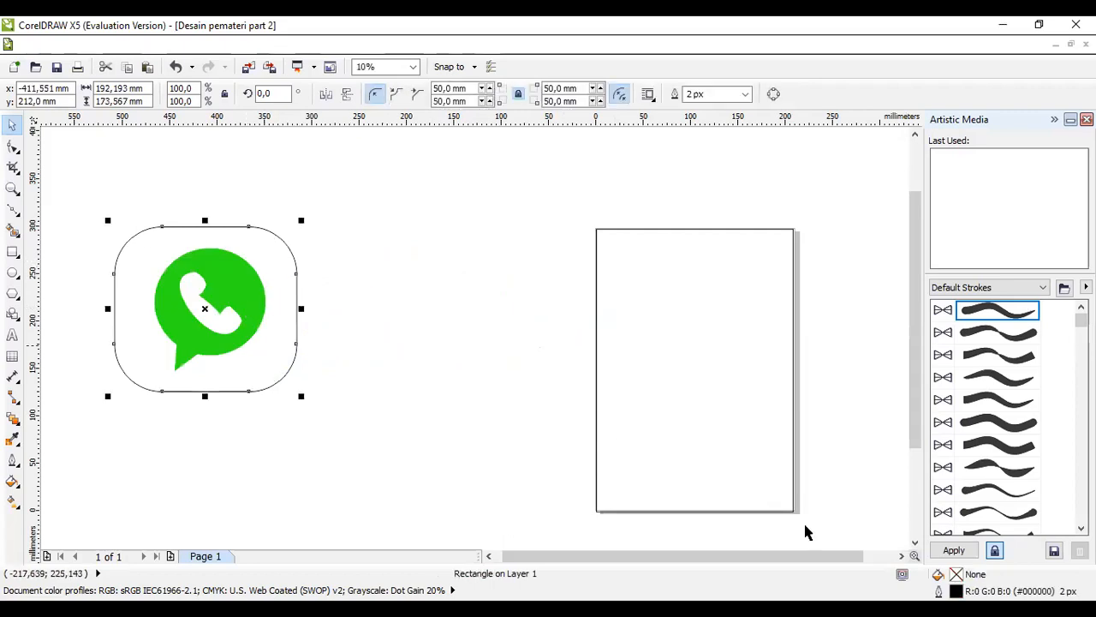
double_click(957, 577)
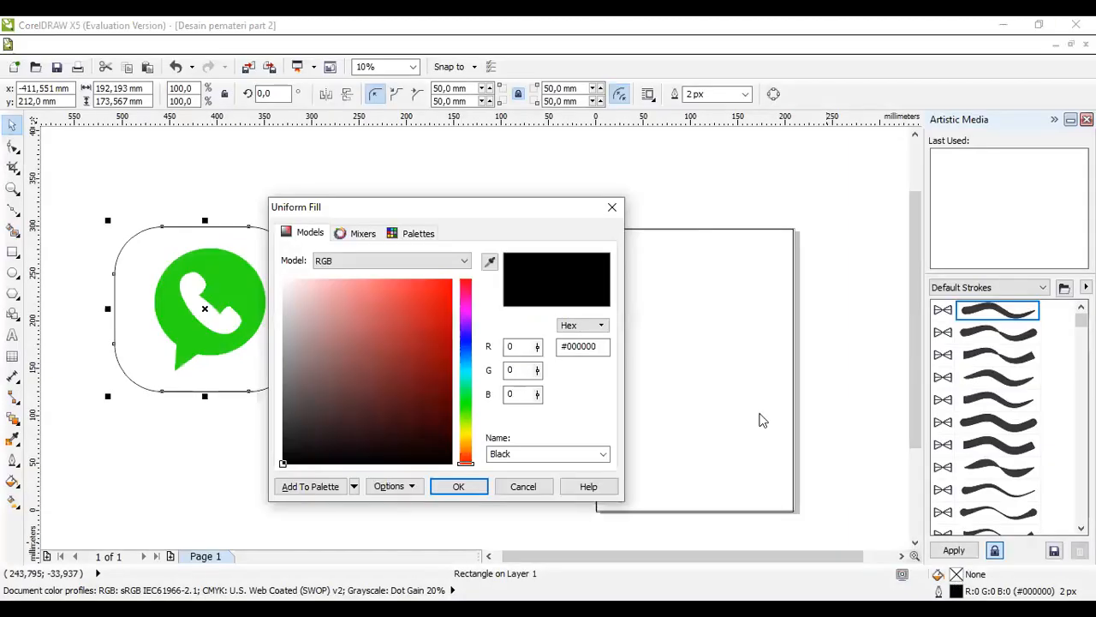
left_click(490, 263)
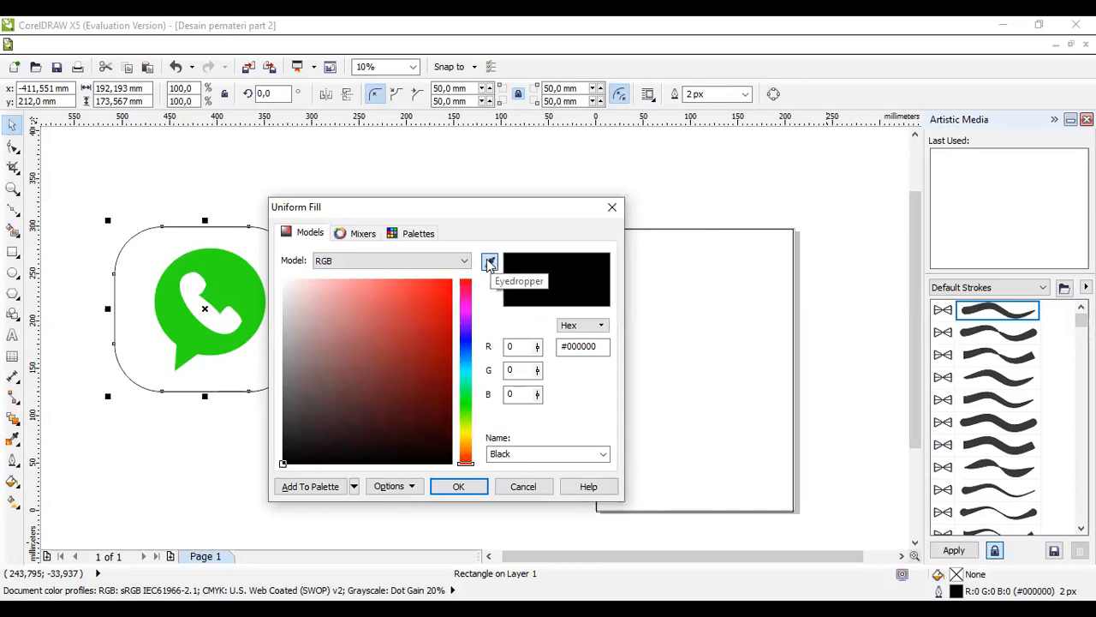
left_click(490, 263)
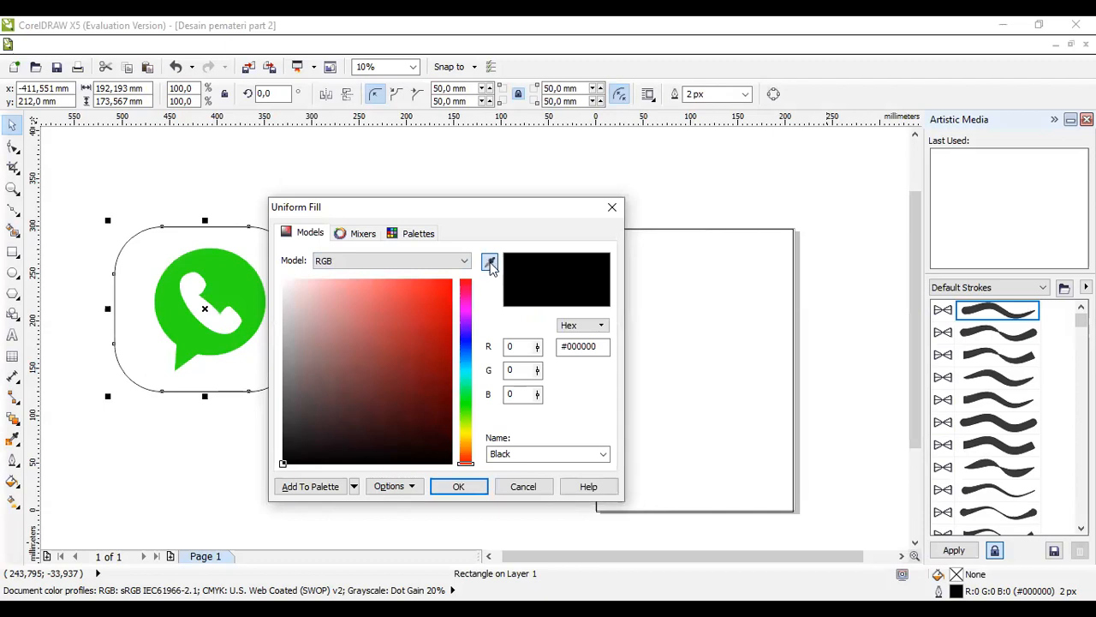
left_click(250, 263)
left_click(458, 487)
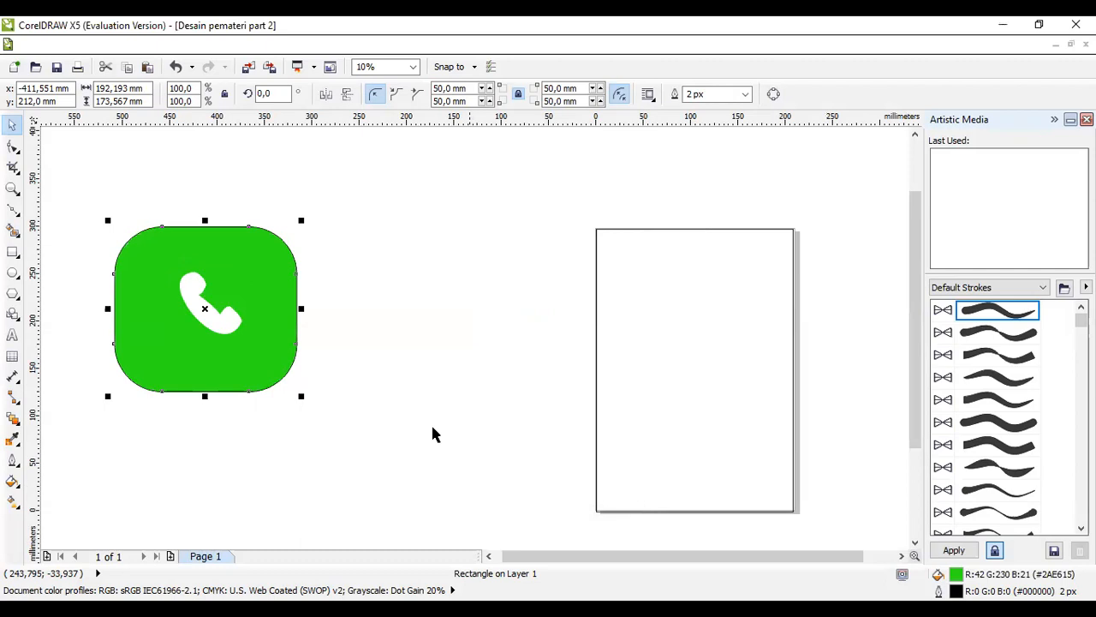
Move the green rounded rectangle off the speech bubble toward the page and send it to the back of the layer
left_click(253, 312)
left_click_drag(270, 295, 459, 245)
left_click(247, 299)
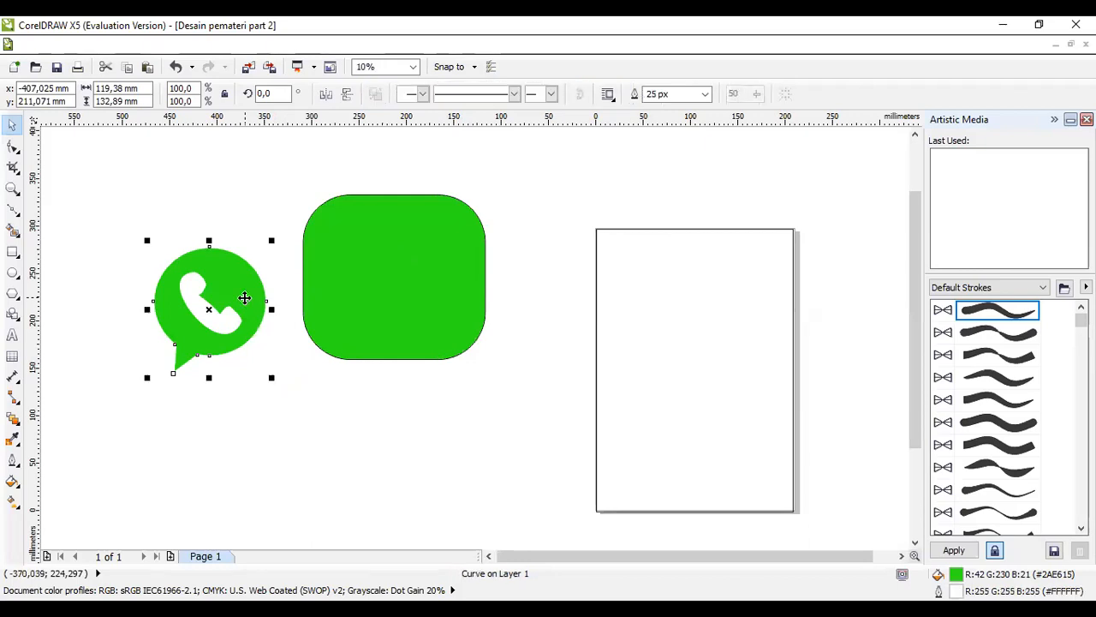
left_click(348, 277)
right_click(349, 275)
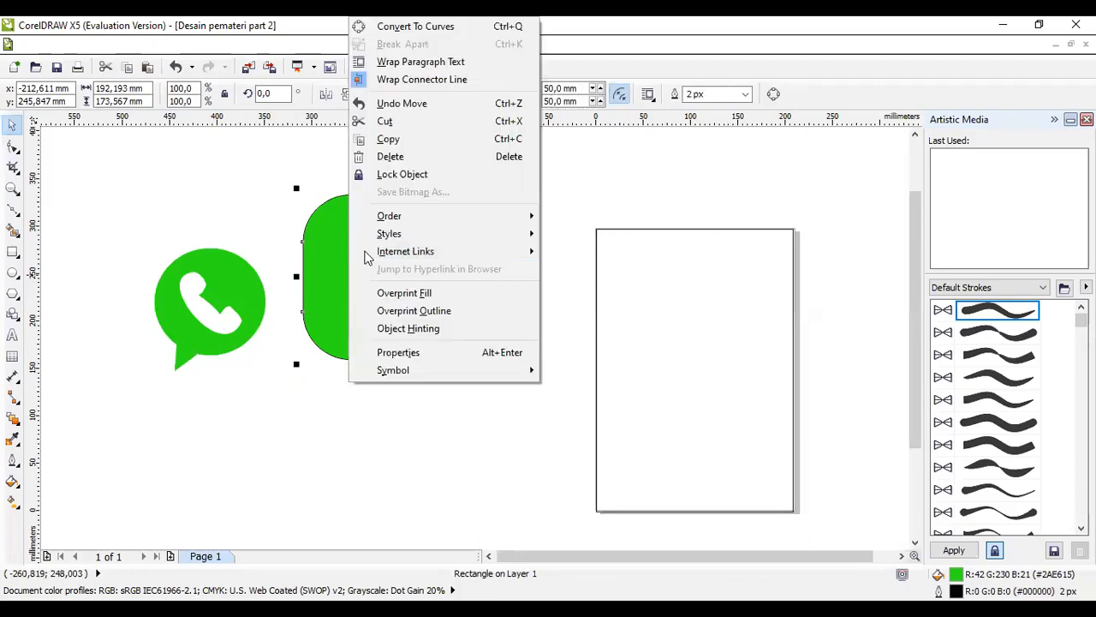
mouse_move(390, 216)
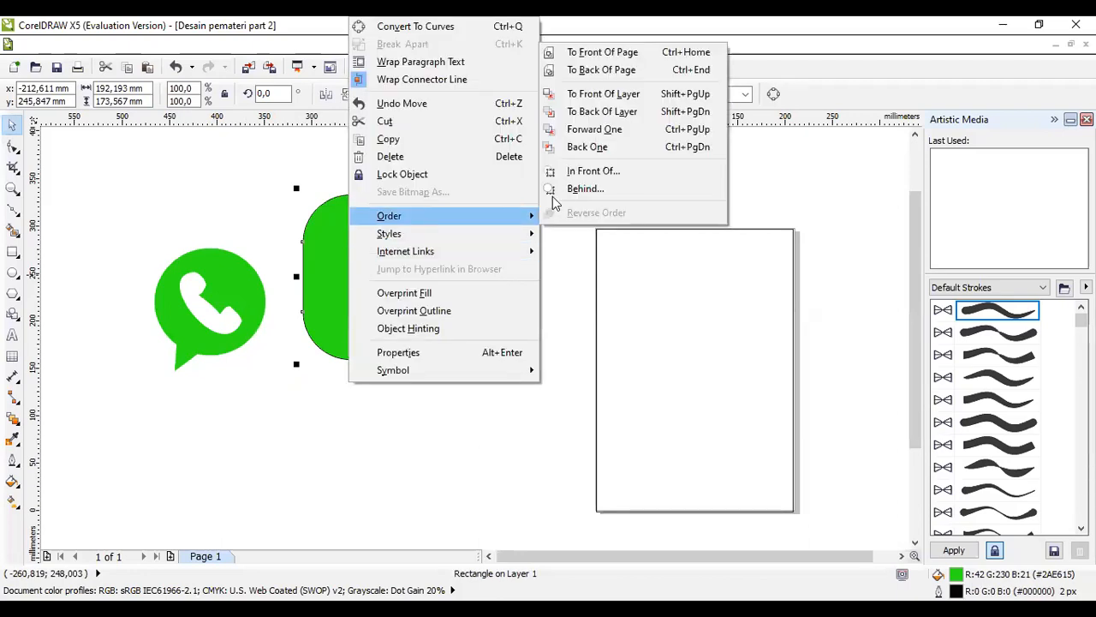
left_click(573, 120)
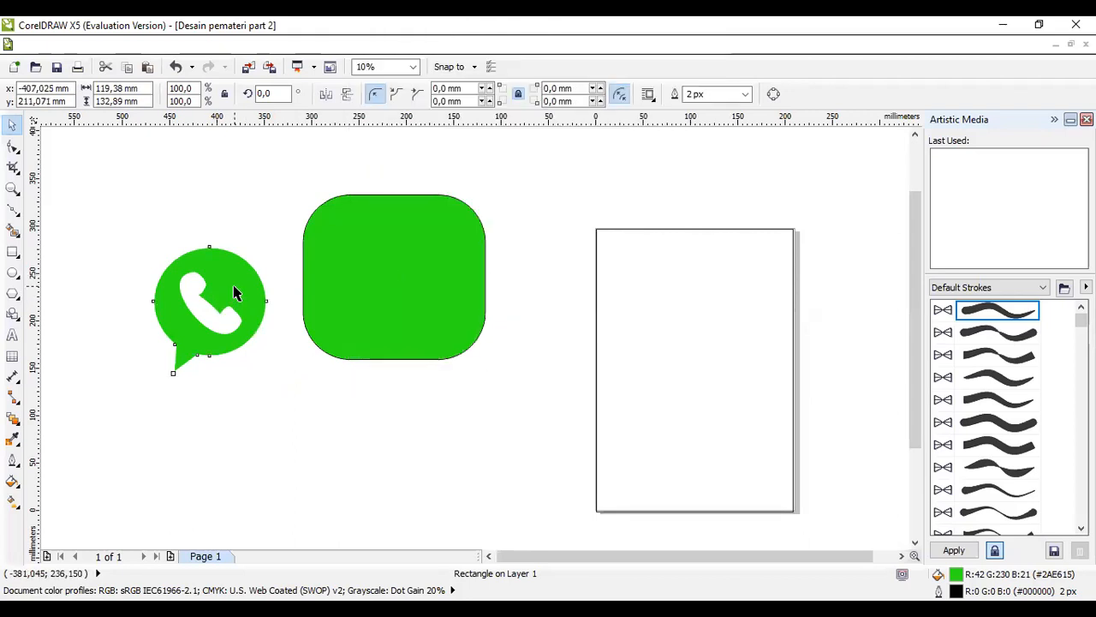
Group the speech bubble with the handset and move the group onto the middle of the green rounded rectangle
left_click(222, 306)
left_click(232, 320, "shift")
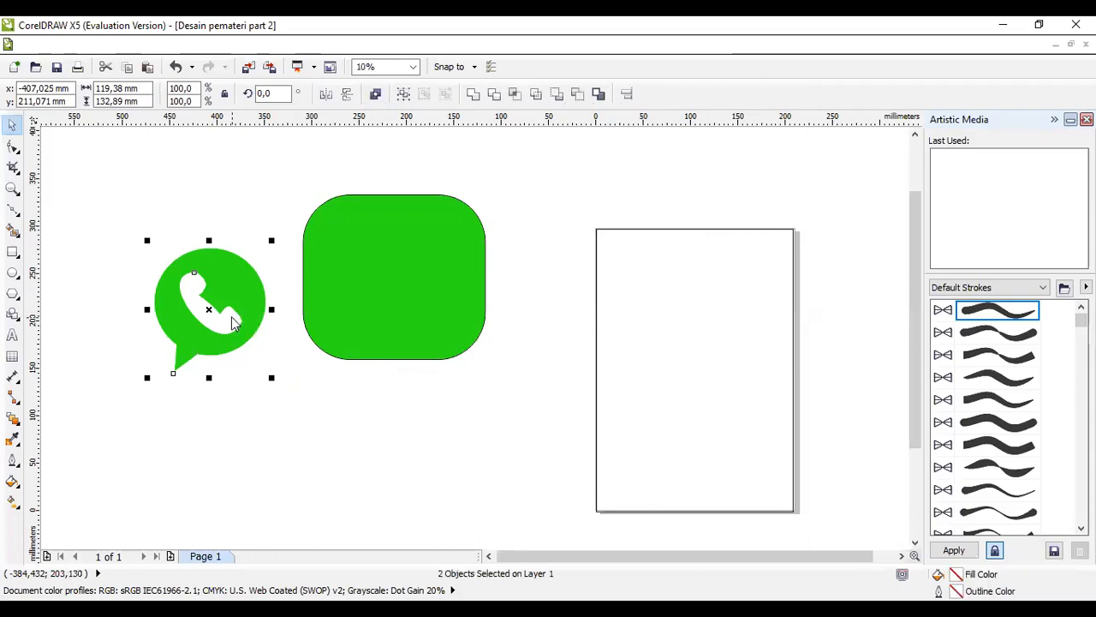
right_click(232, 320)
left_click(314, 61)
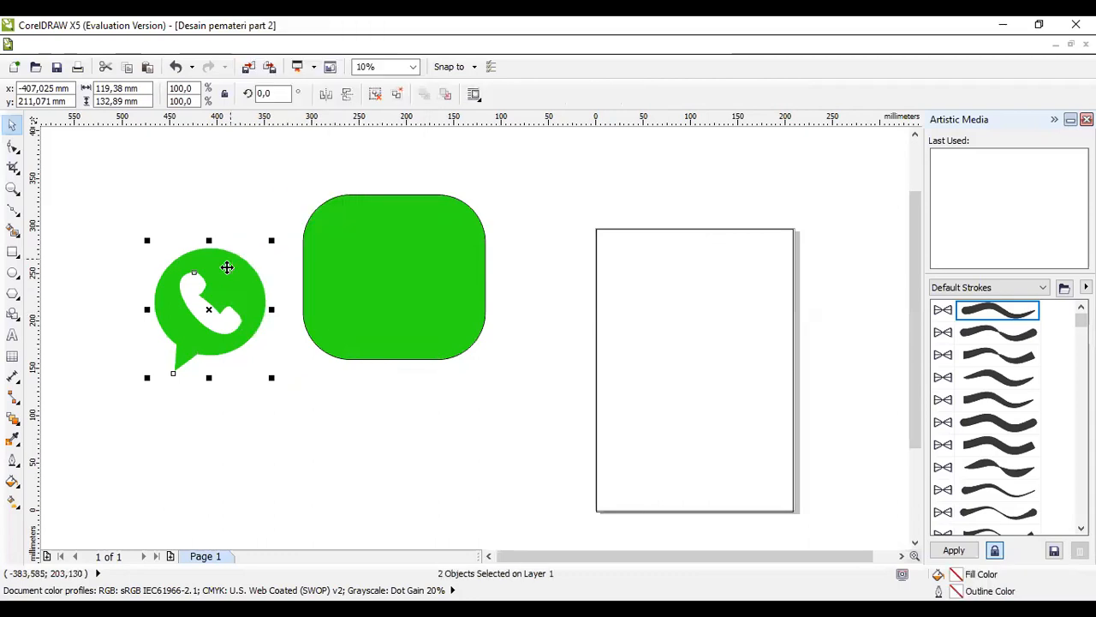
key("ctrl+g")
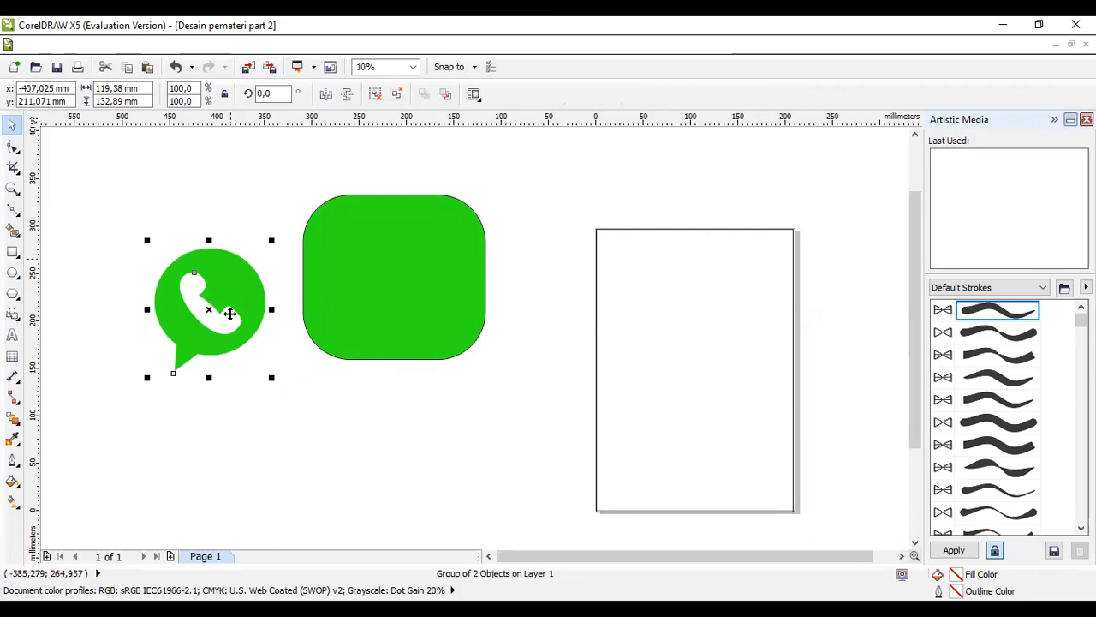
left_click_drag(225, 303, 416, 280)
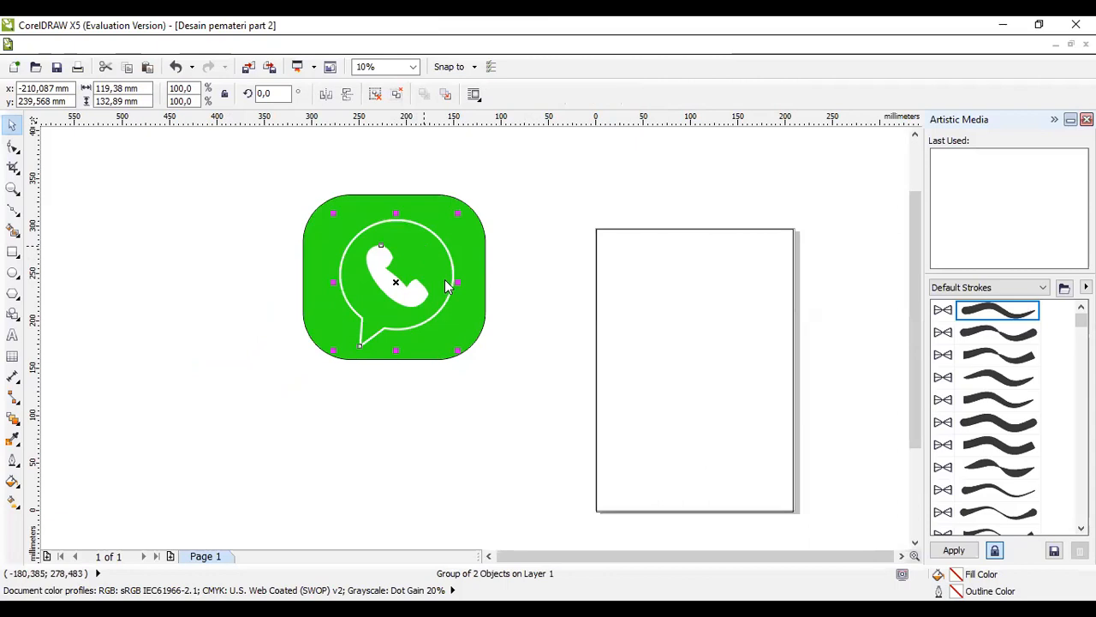
Ungroup the handset and speech bubble, and widen the bubble's outline to 75 px and finally 100 px
right_click(424, 246)
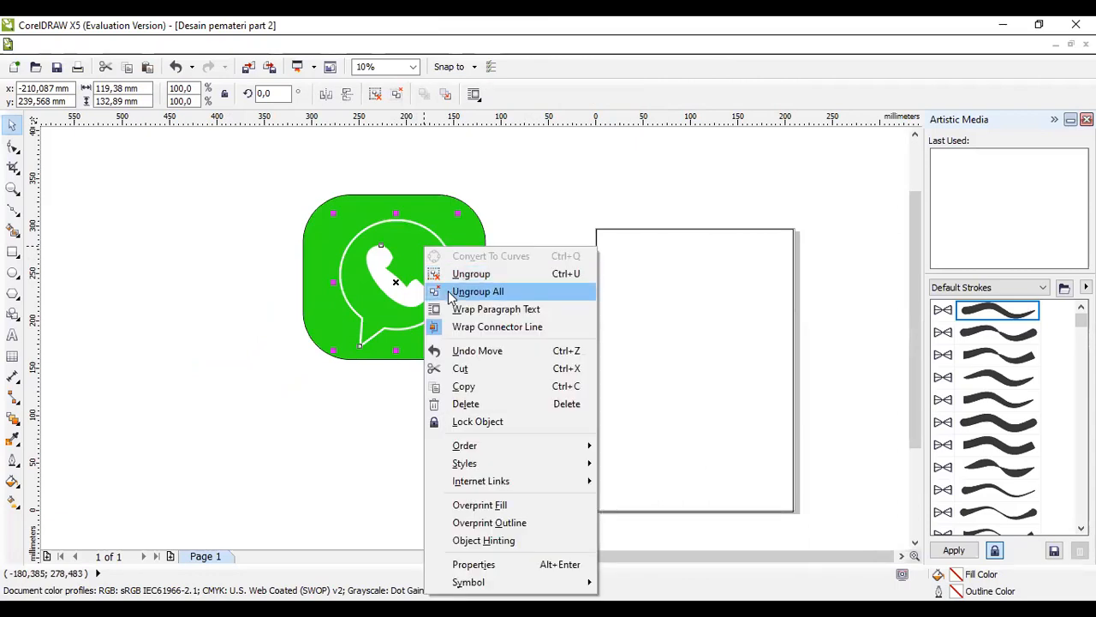
left_click(447, 294)
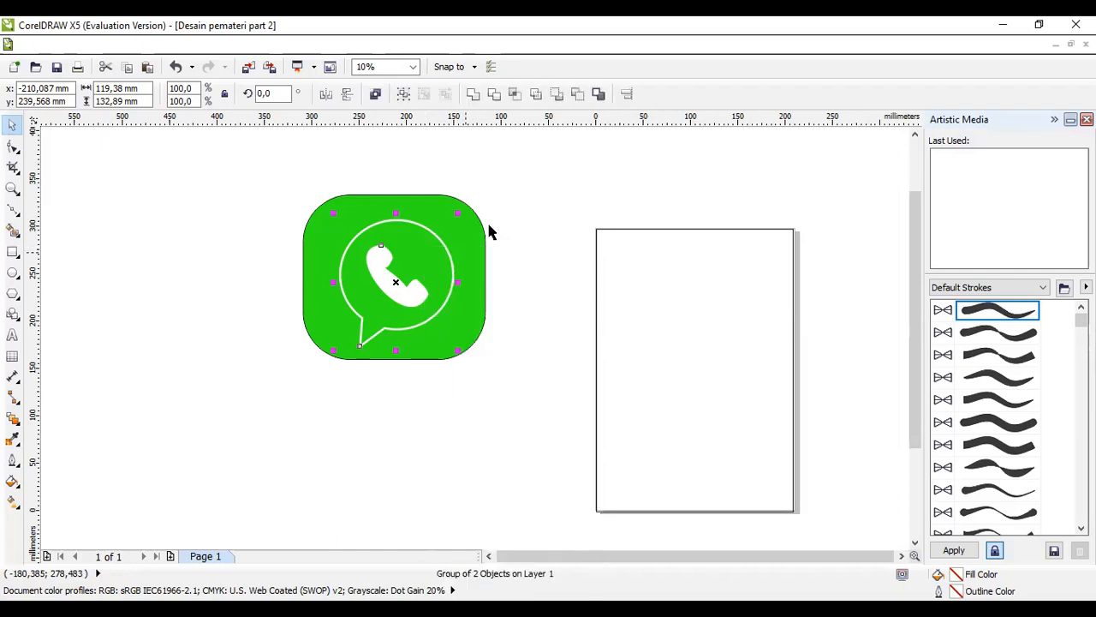
left_click(446, 253)
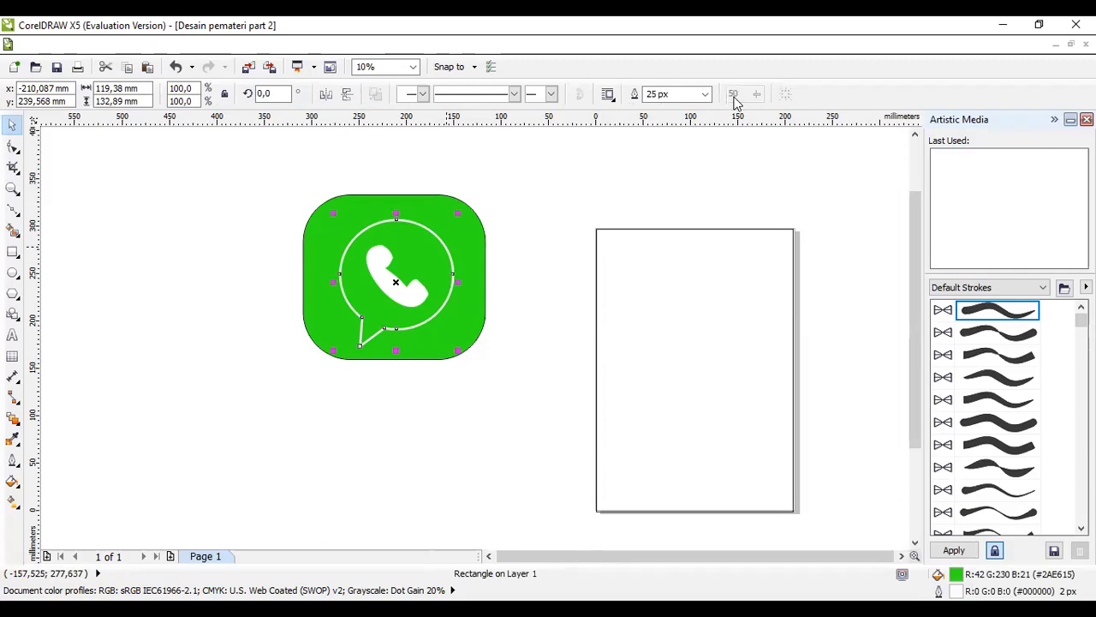
left_click(706, 94)
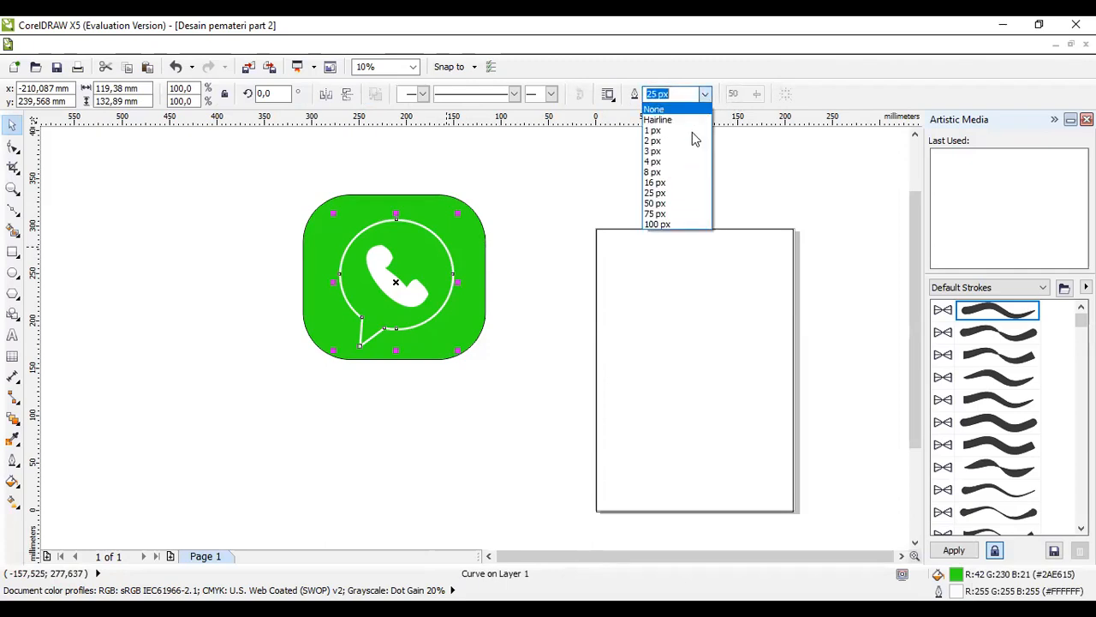
left_click(669, 216)
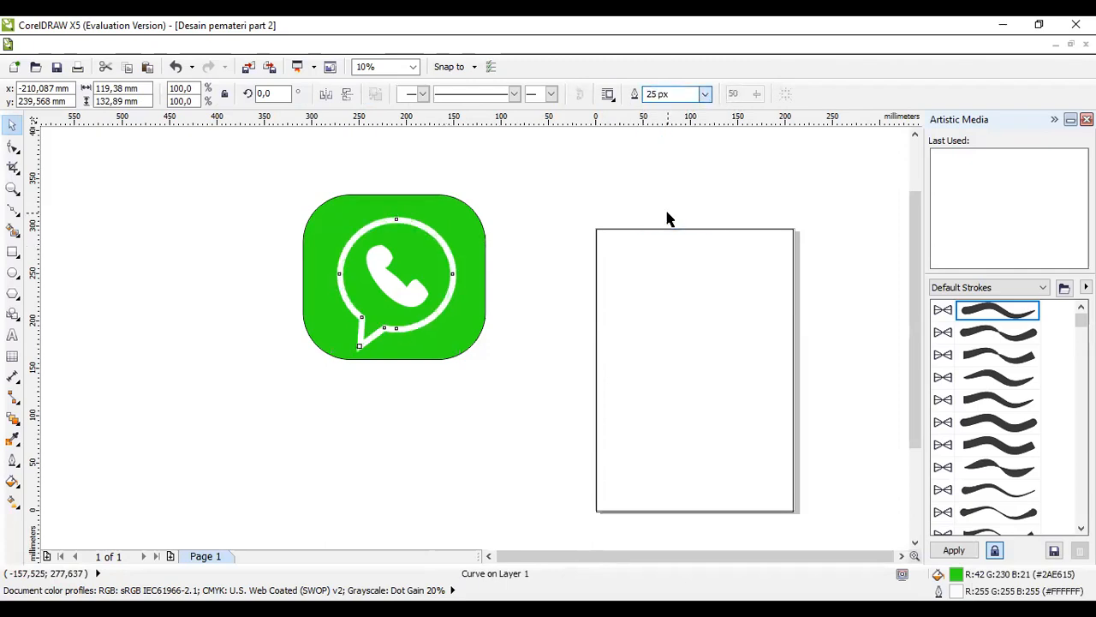
left_click(705, 94)
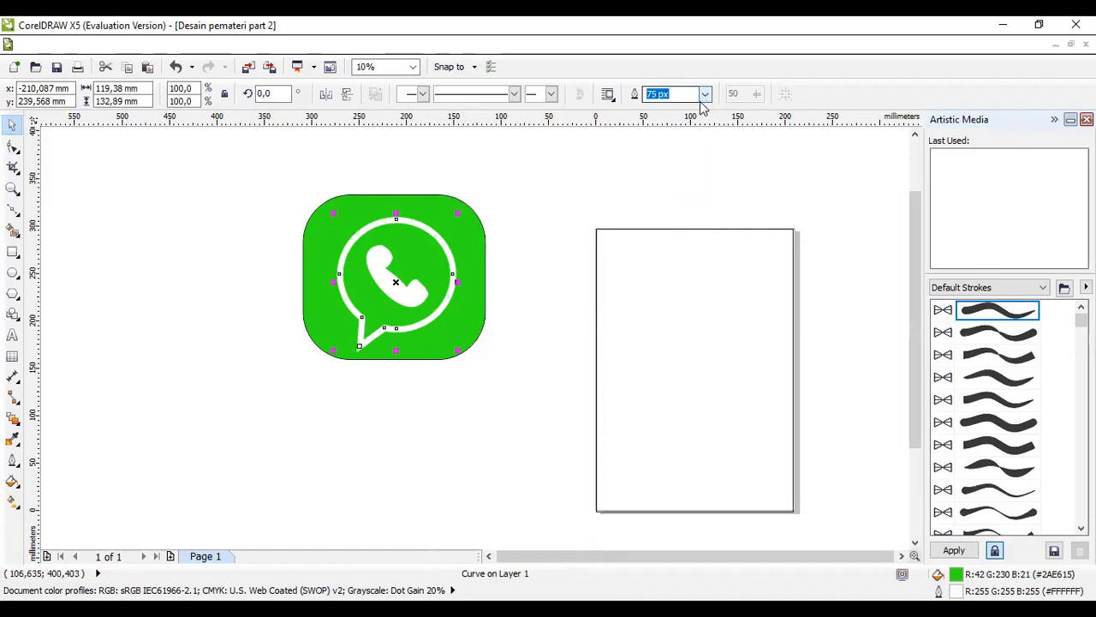
left_click(672, 225)
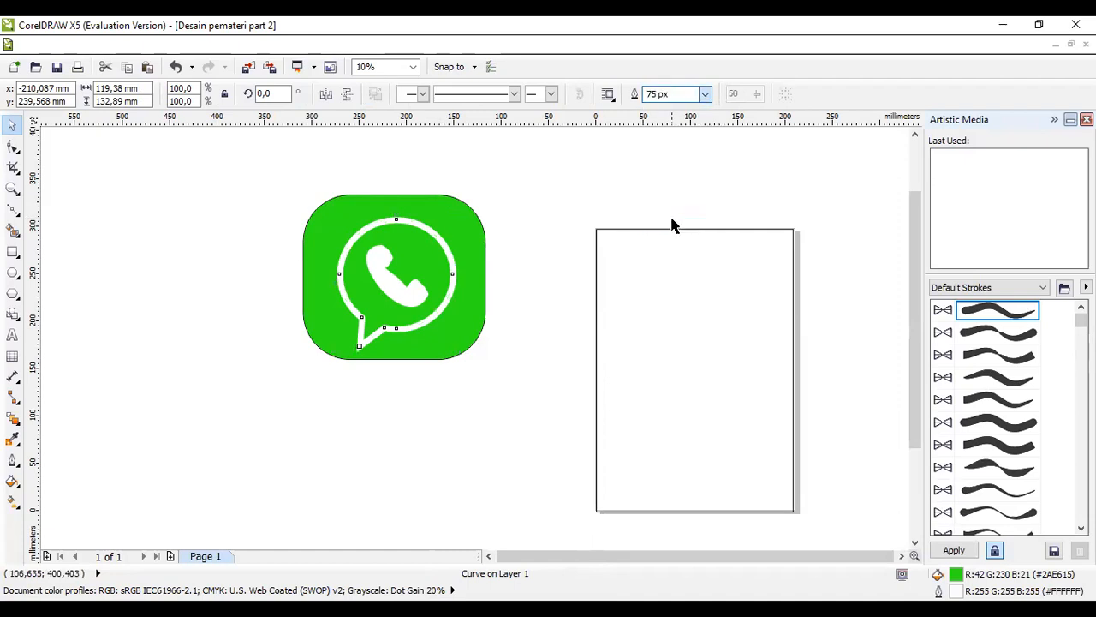
left_click(523, 194)
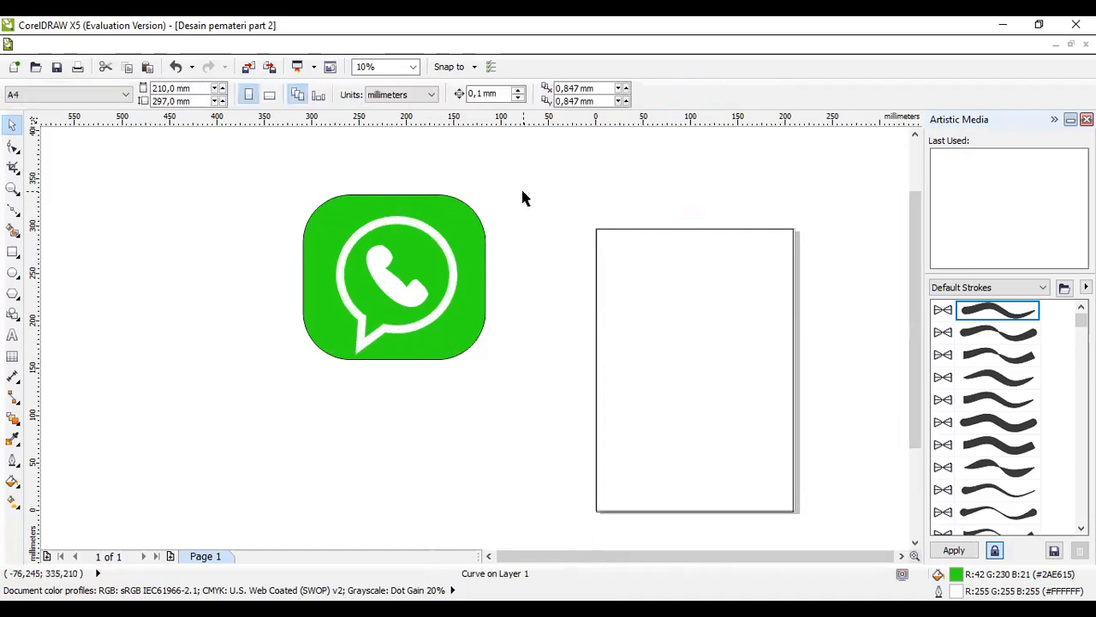
Remove the outline from the green rounded rectangle by setting its outline width to None
left_click(463, 214)
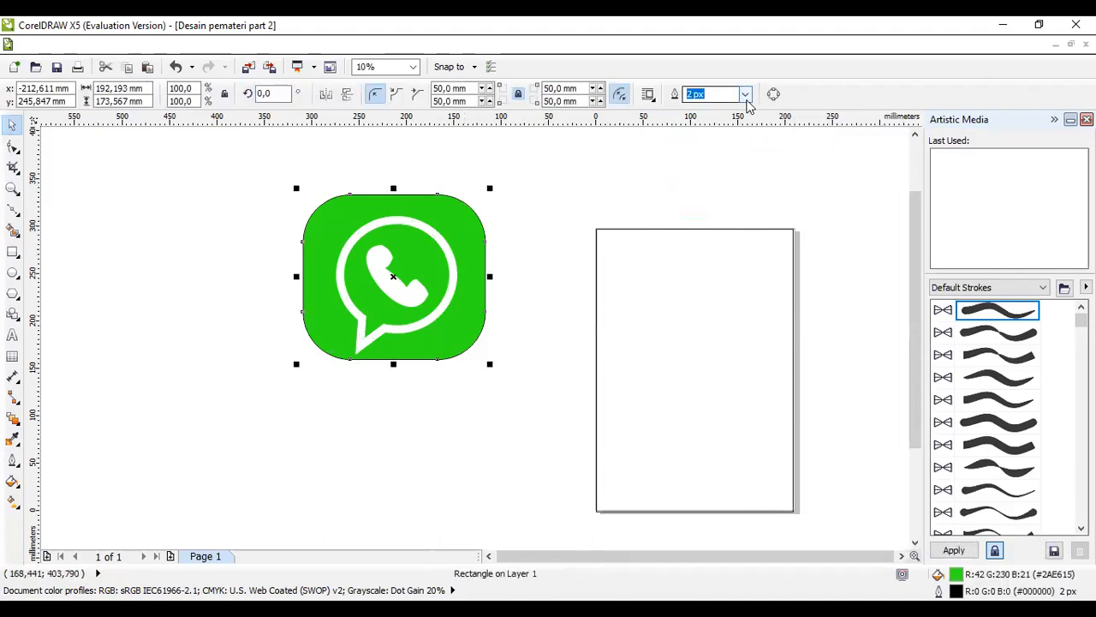
left_click(745, 94)
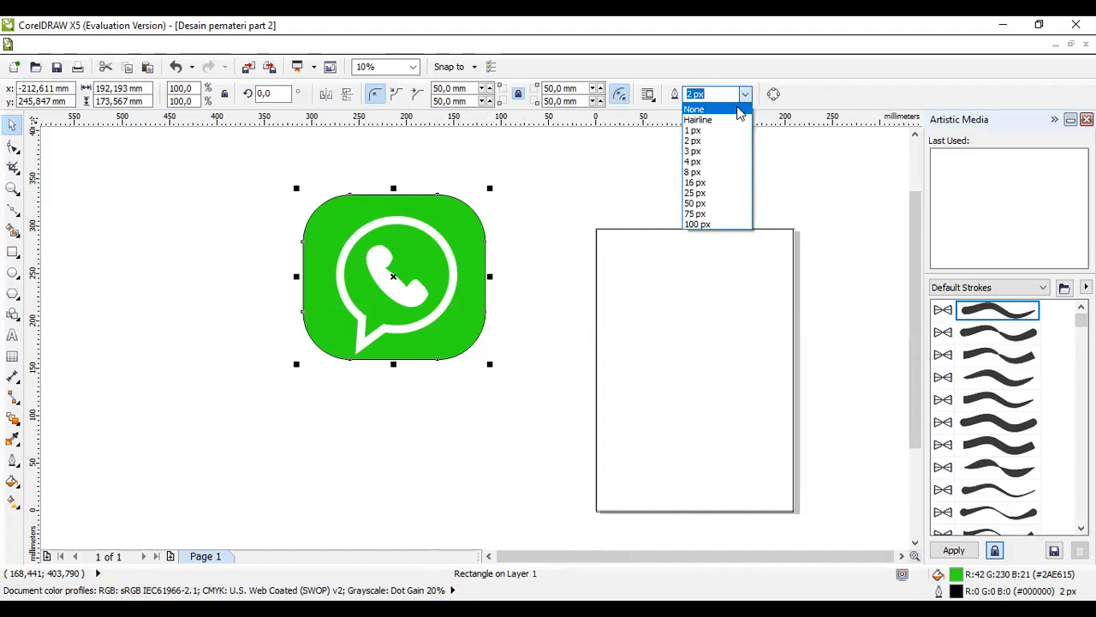
left_click(741, 110)
left_click(558, 215)
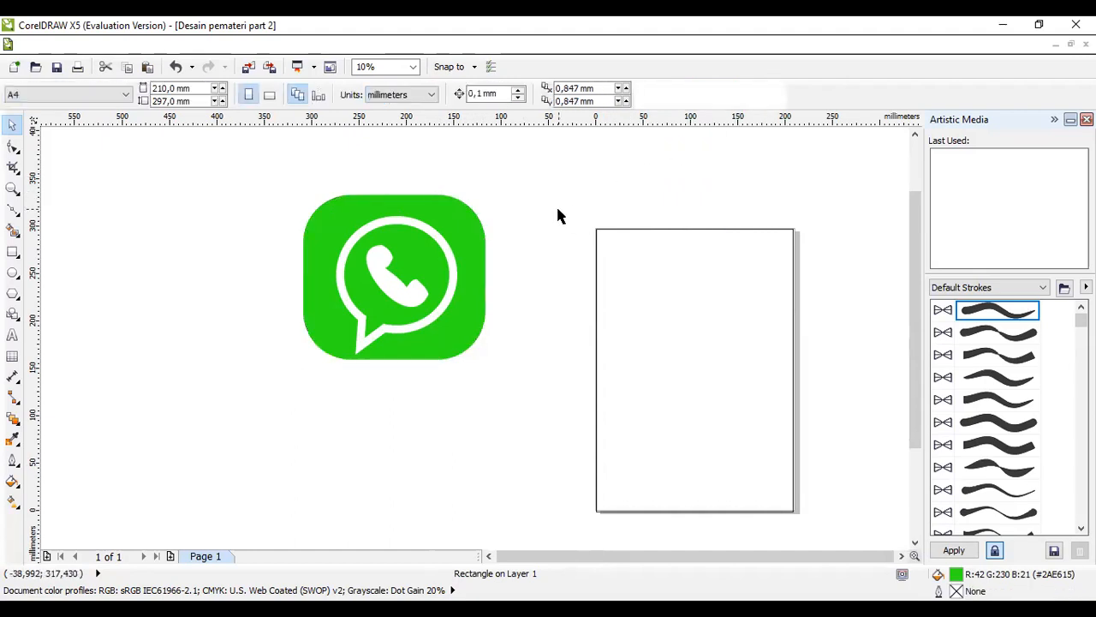
Move the tip node of the speech bubble's tail up and outward to the left with the Shape tool
left_click(362, 336)
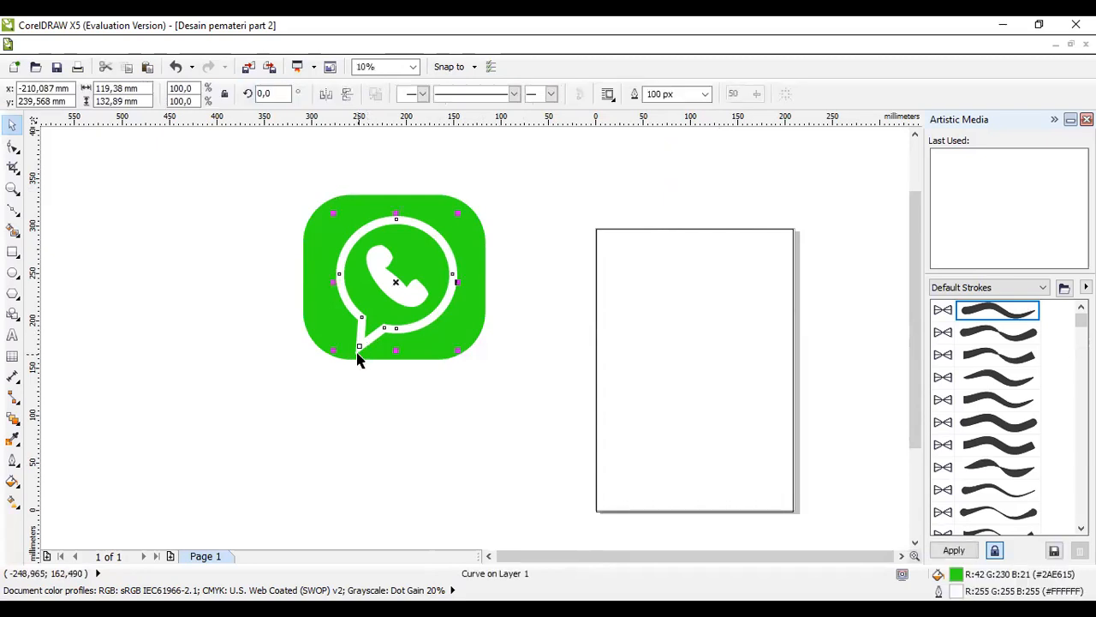
left_click(12, 147)
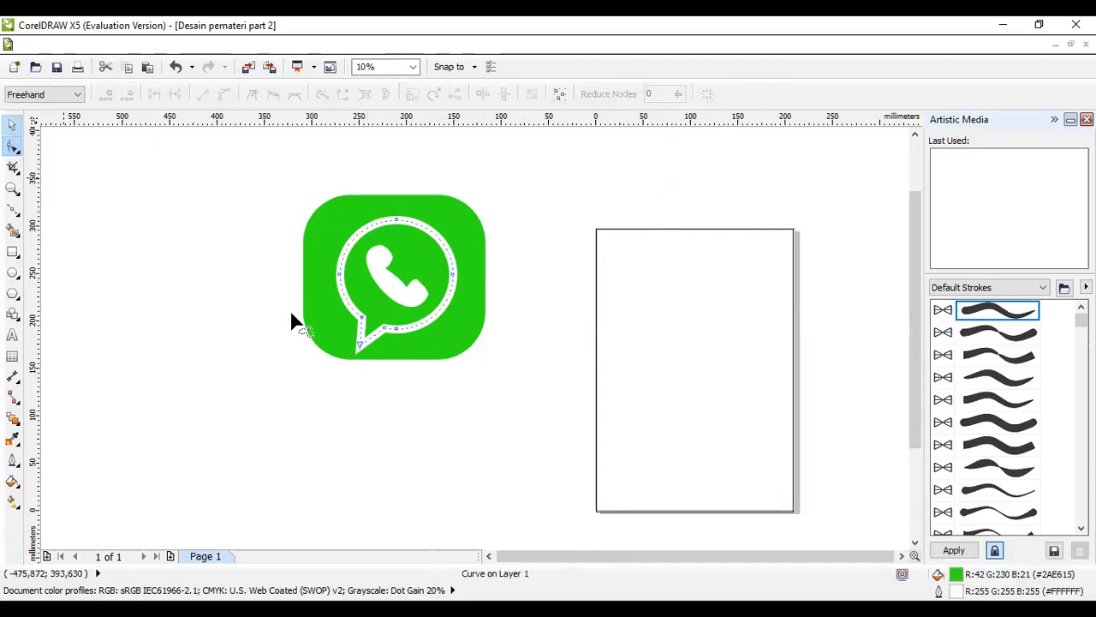
left_click_drag(358, 347, 343, 331)
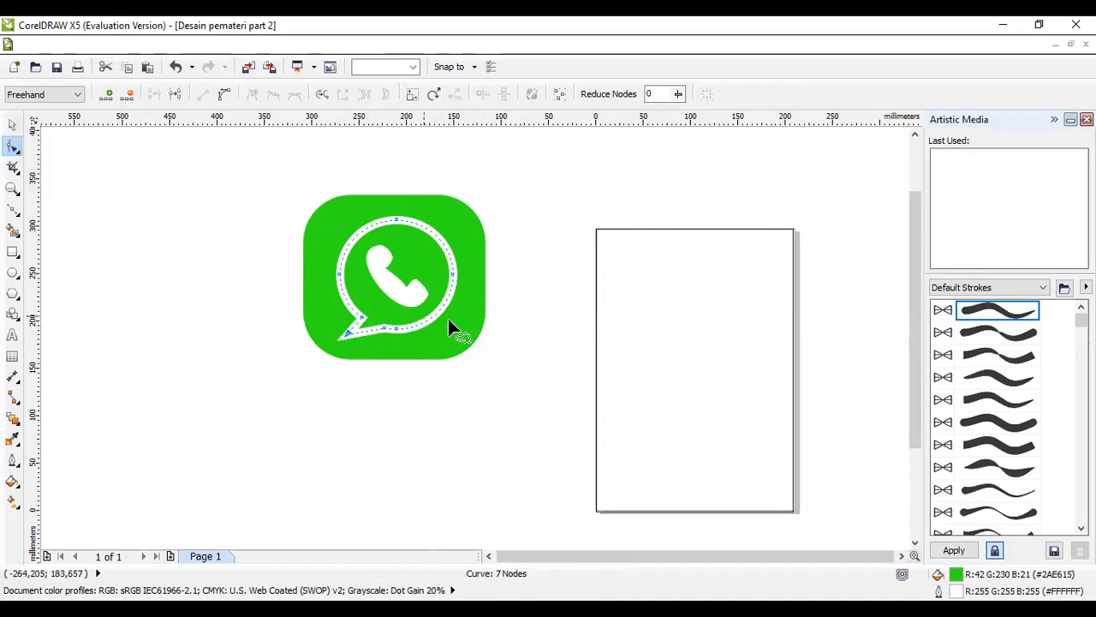
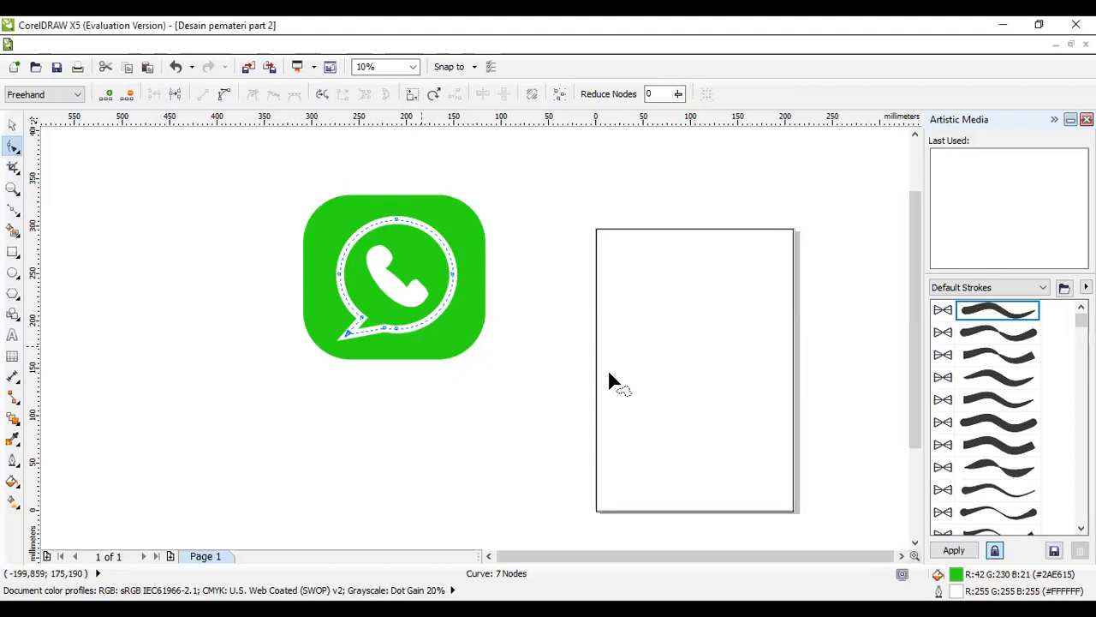
Delete the unfilled page-sized rectangle and move the whole WhatsApp-style icon onto the page
left_click(629, 357)
left_click(12, 125)
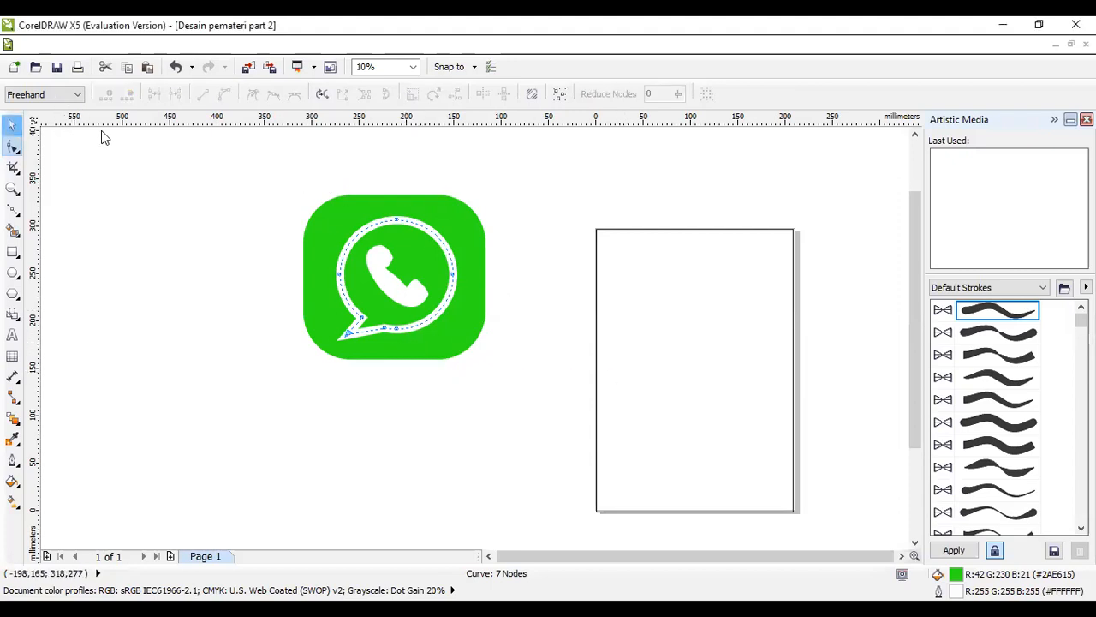
left_click(657, 320)
key("Delete")
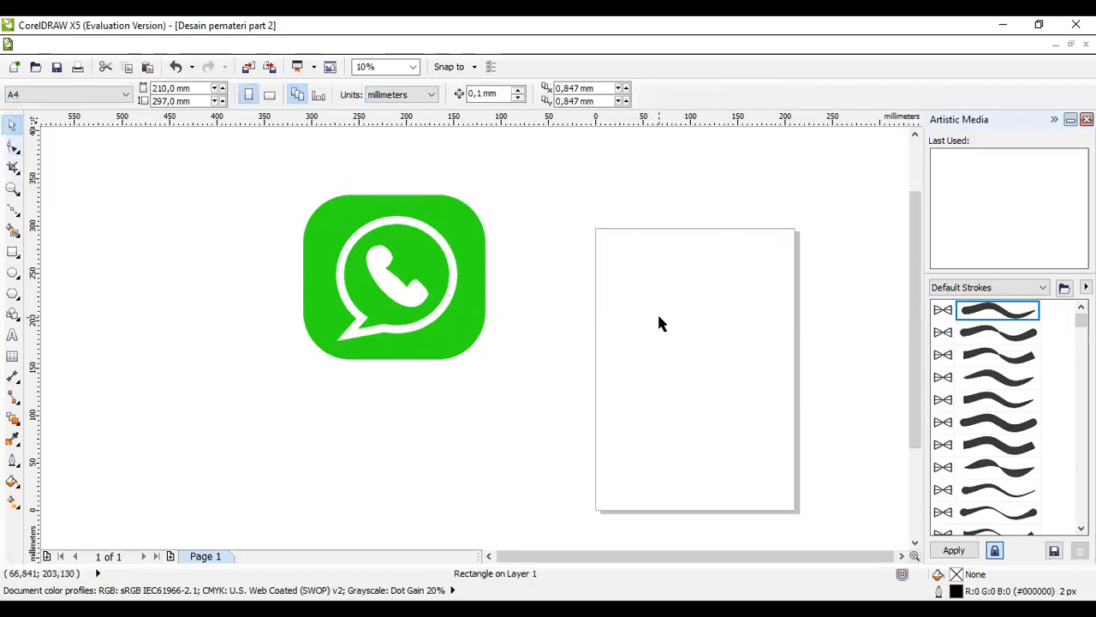
left_click_drag(266, 169, 513, 398)
left_click_drag(472, 301, 768, 360)
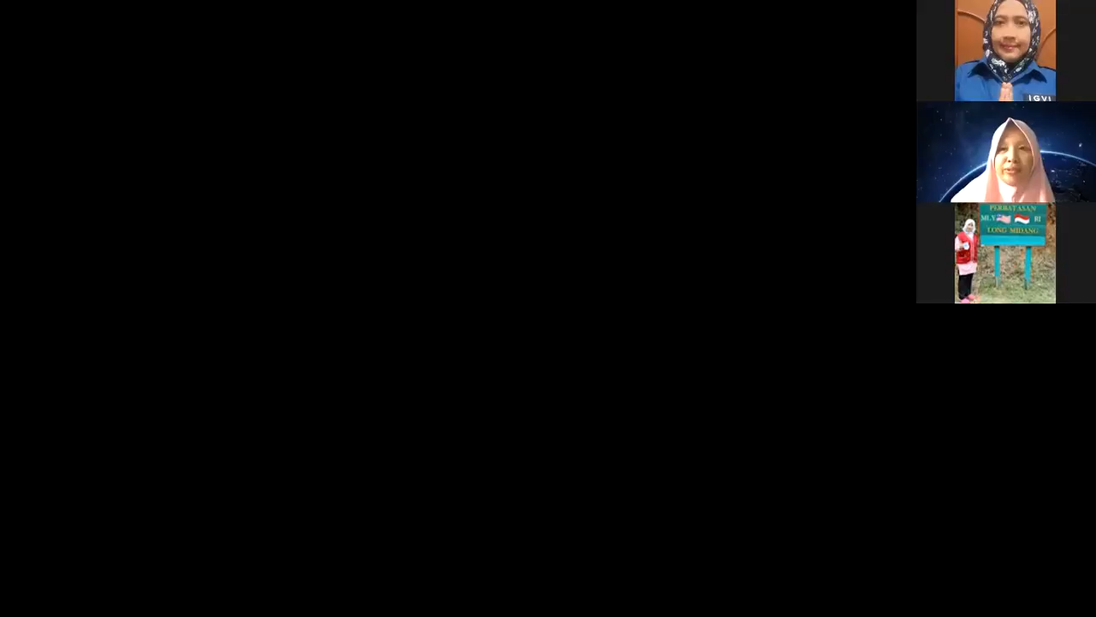
Switch to flier.pdf in the browser and examine the flyer layouts on its two pages
scroll(640, 287, "down", 15)
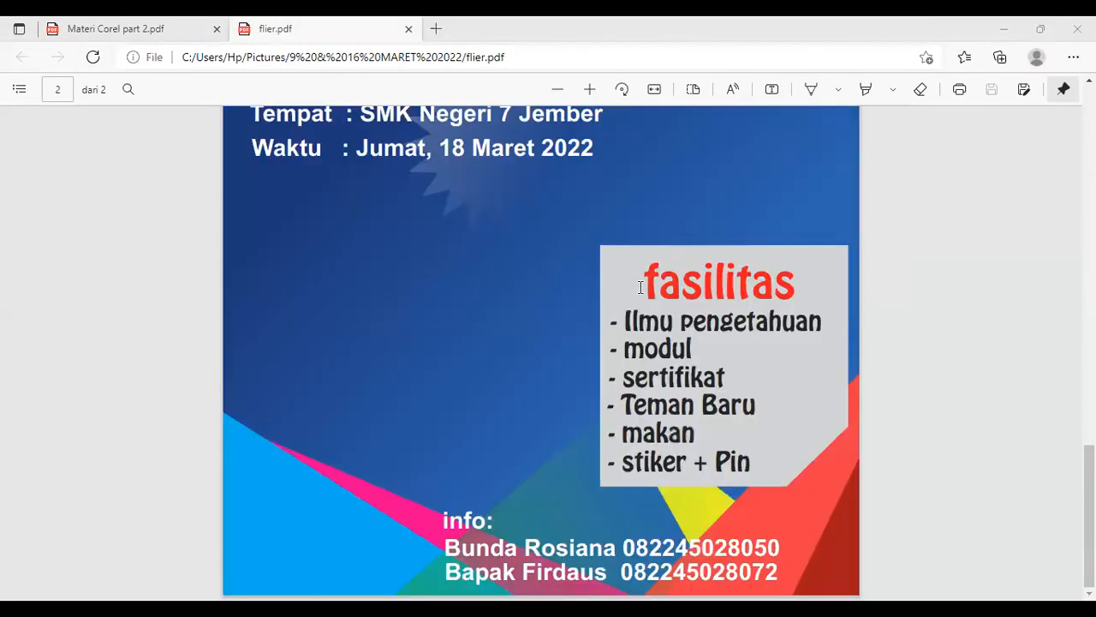
scroll(640, 287, "up", 10)
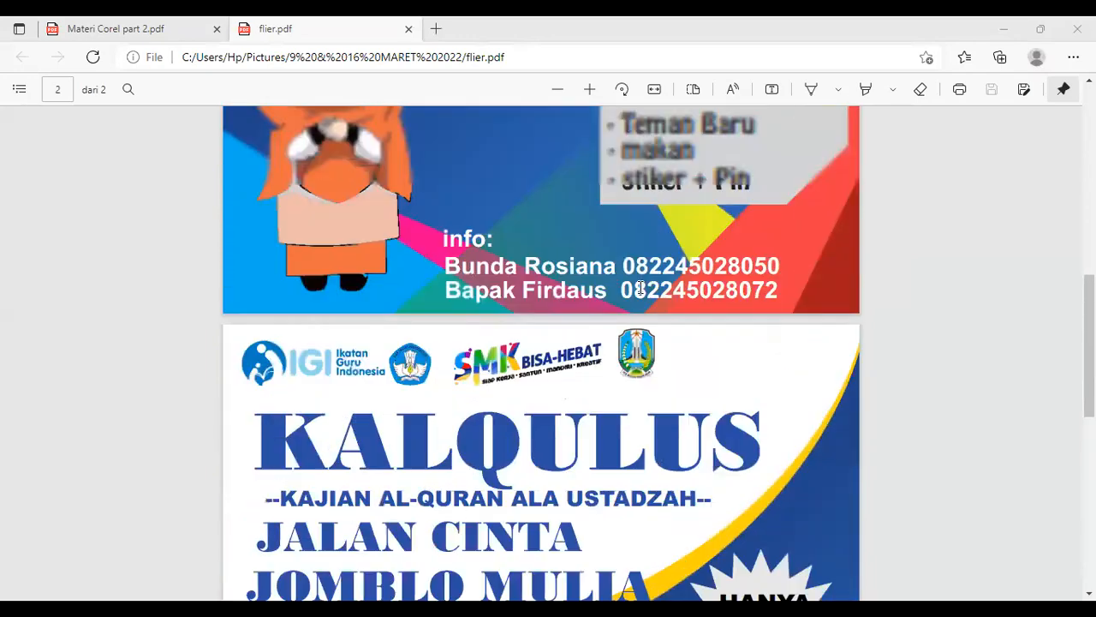
scroll(640, 287, "up", 3)
scroll(640, 287, "down", 12)
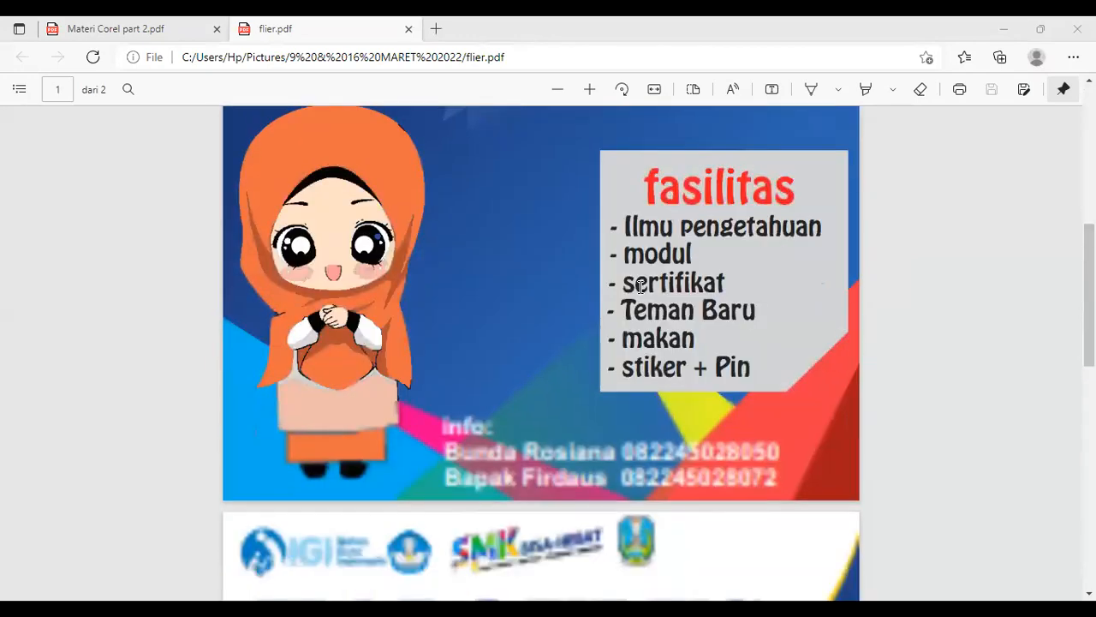
scroll(642, 287, "up", 5)
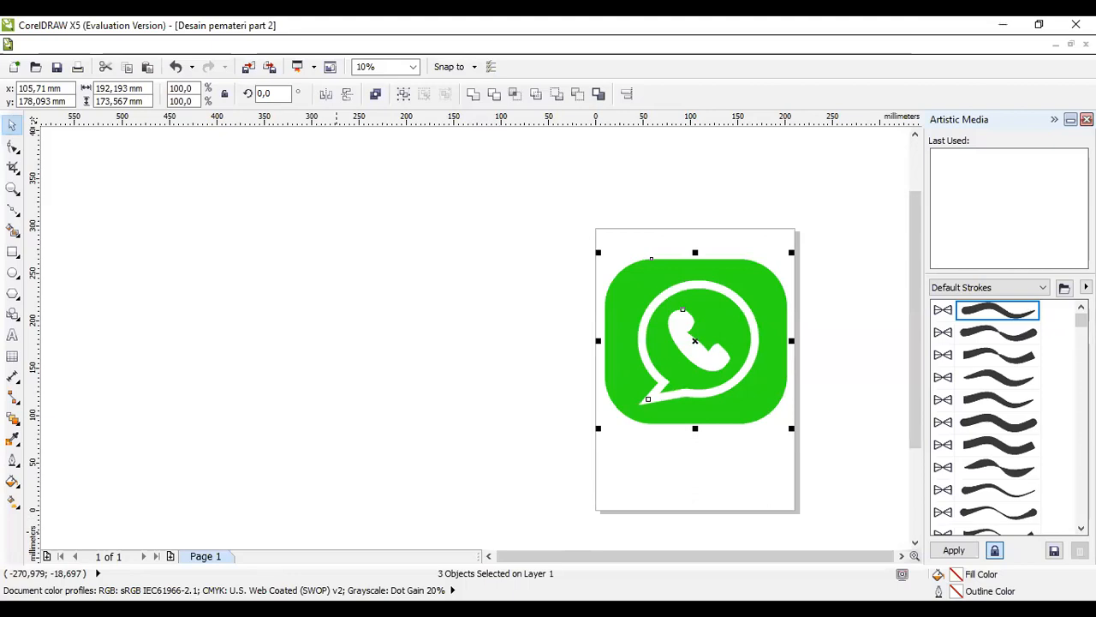
Back in CorelDRAW, deselect the icon, add a second page after Page 1 and make Page 2 the active page
left_click(274, 517)
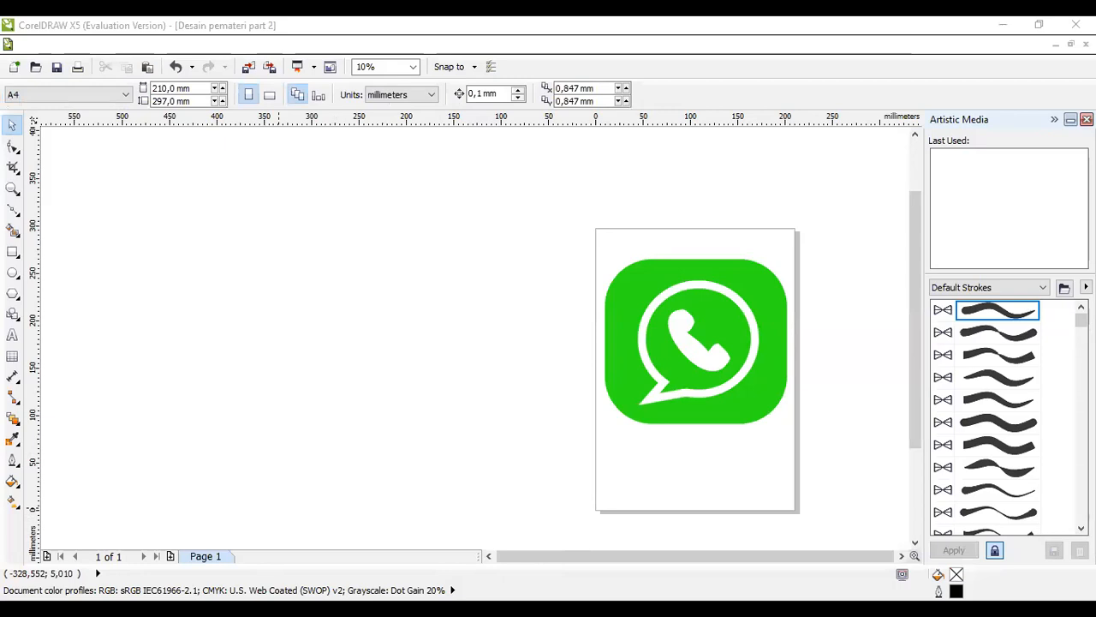
left_click(171, 557)
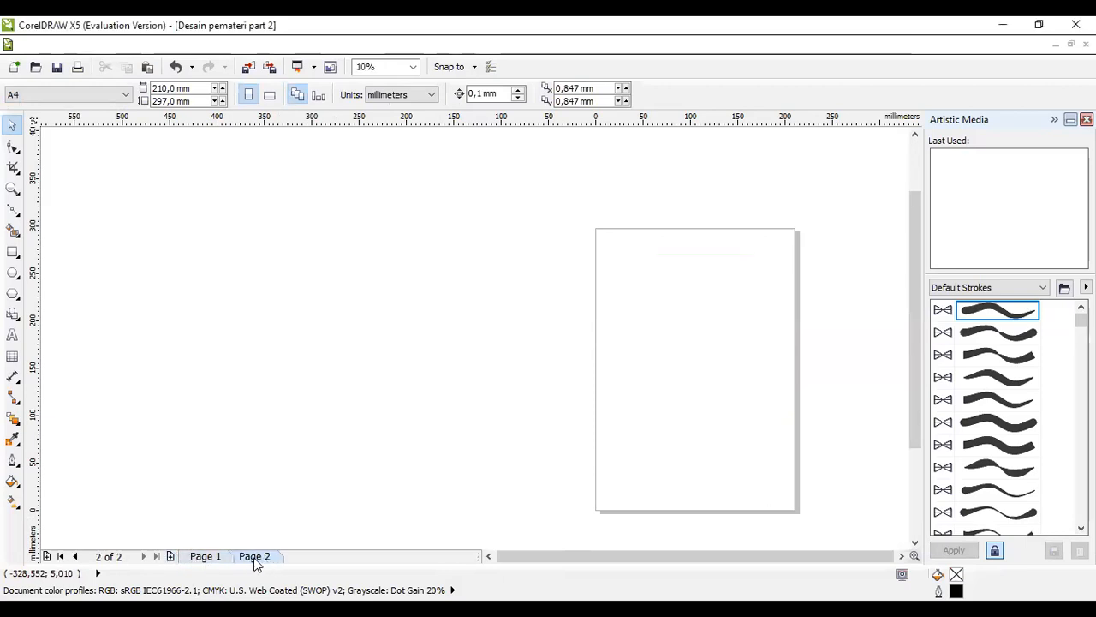
left_click(225, 559)
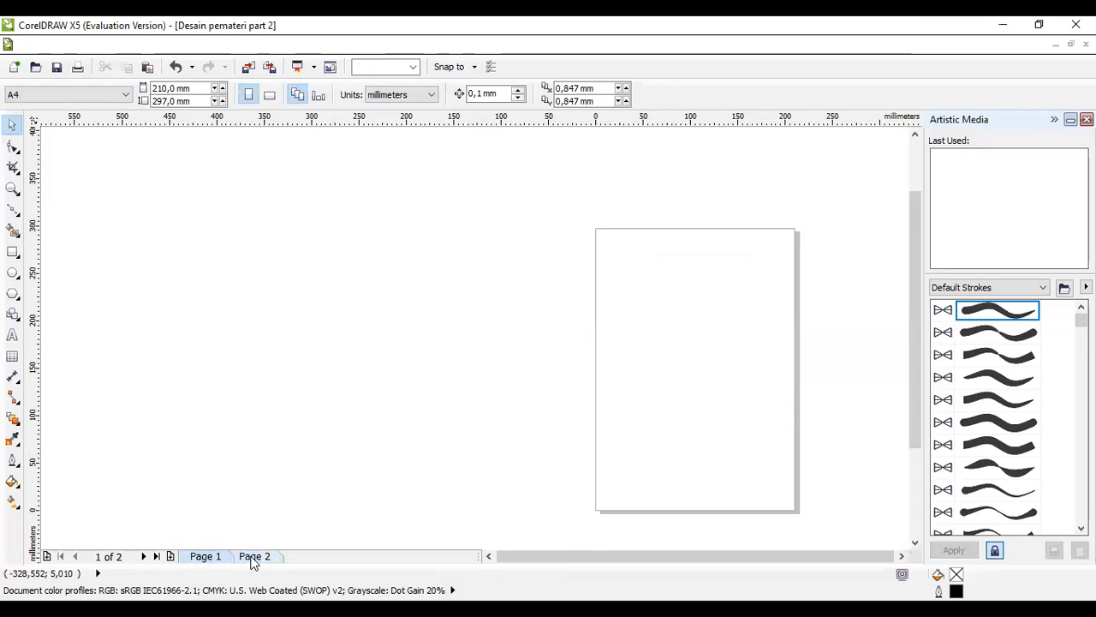
left_click(253, 558)
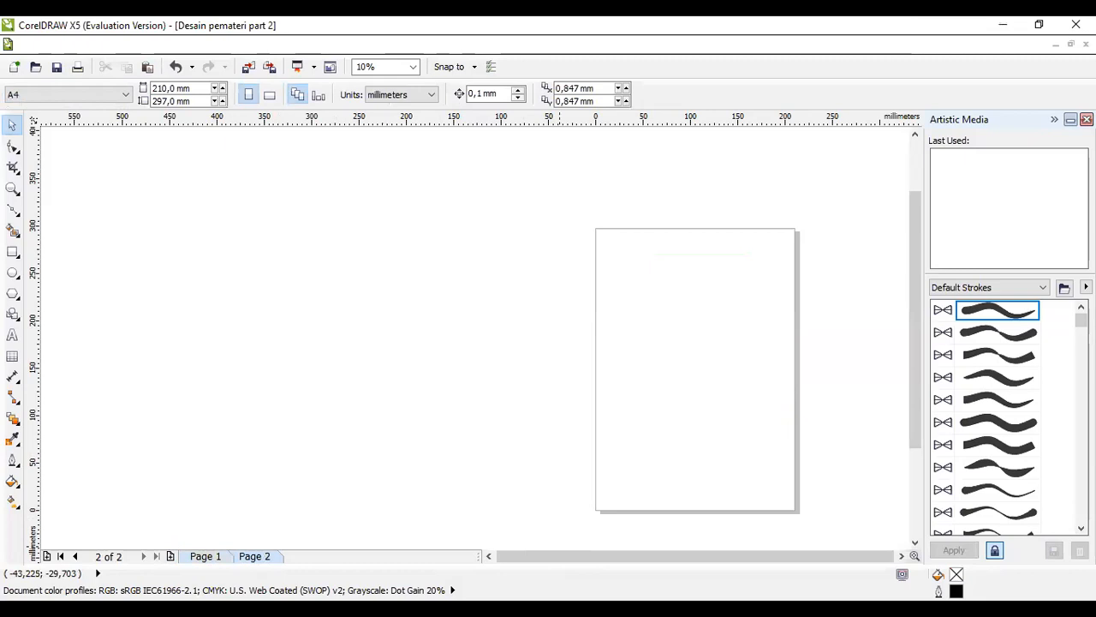
left_click(477, 606)
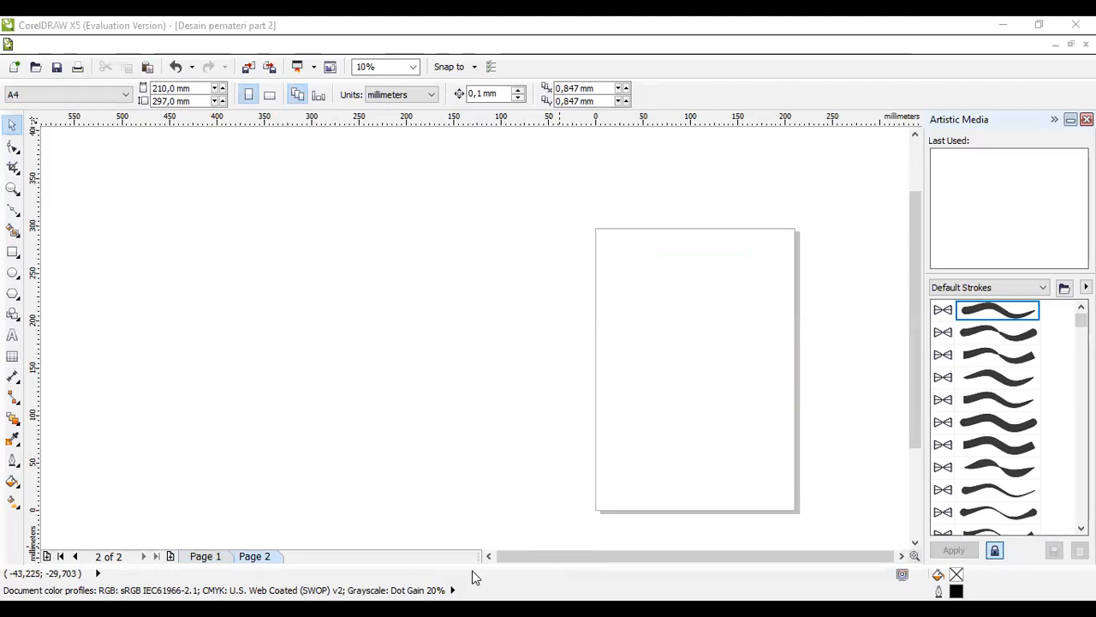
Draw a rectangle of about 210 by 300 mm covering the whole of Page 2
left_click(19, 255)
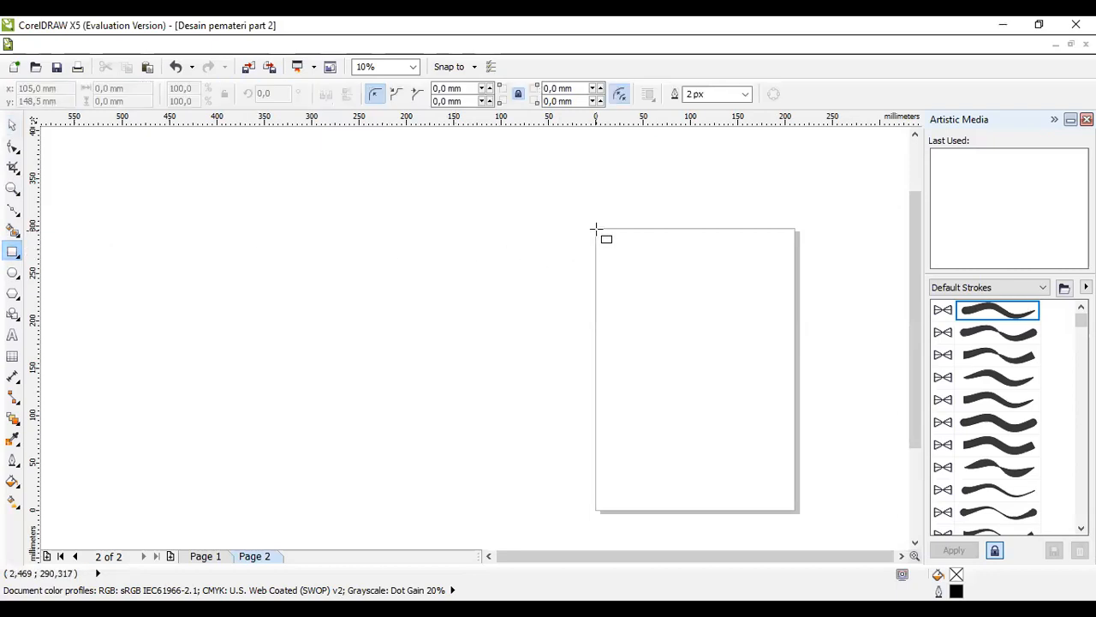
left_click_drag(596, 227, 794, 510)
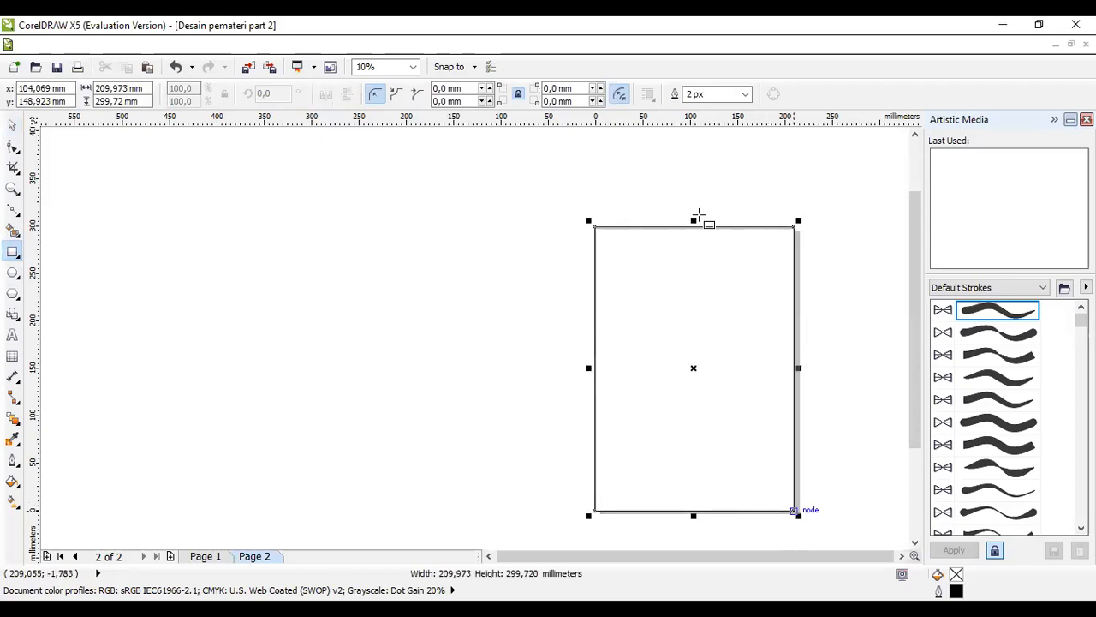
left_click_drag(694, 226, 694, 226)
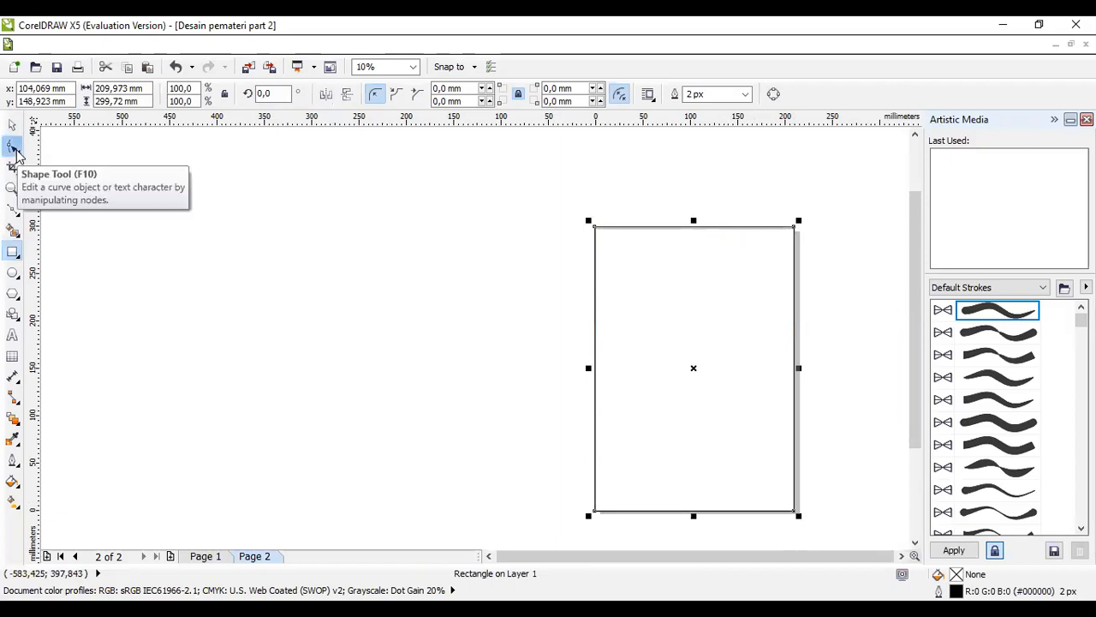
Draw a closed Bezier triangle about 286 by 216 mm that covers the page's upper-left corner and extends past its edges
left_click(13, 212)
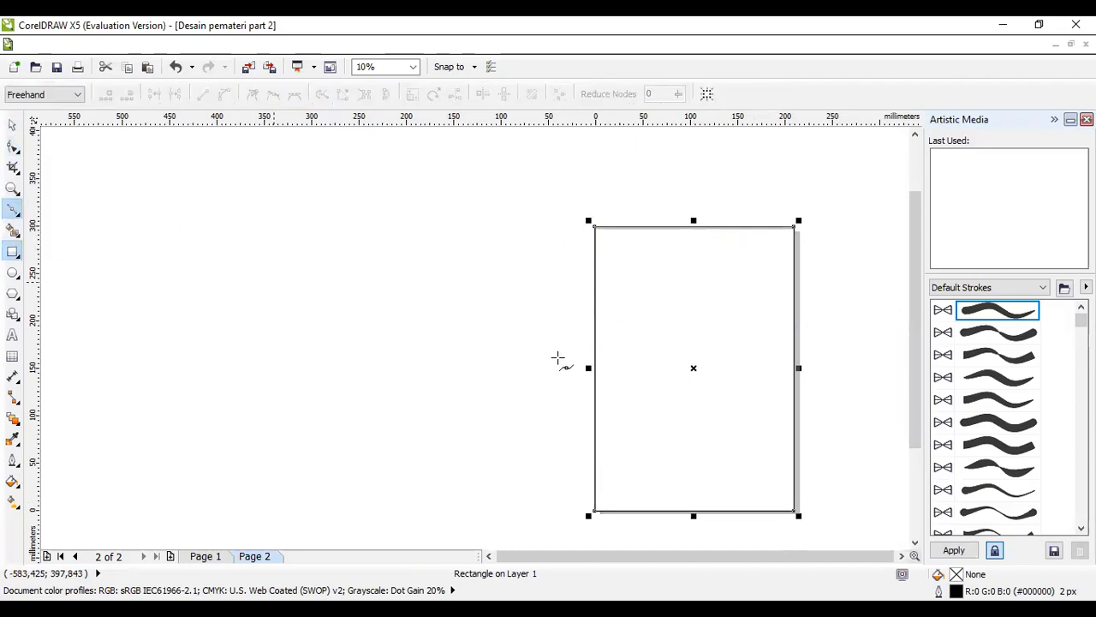
left_click(570, 387)
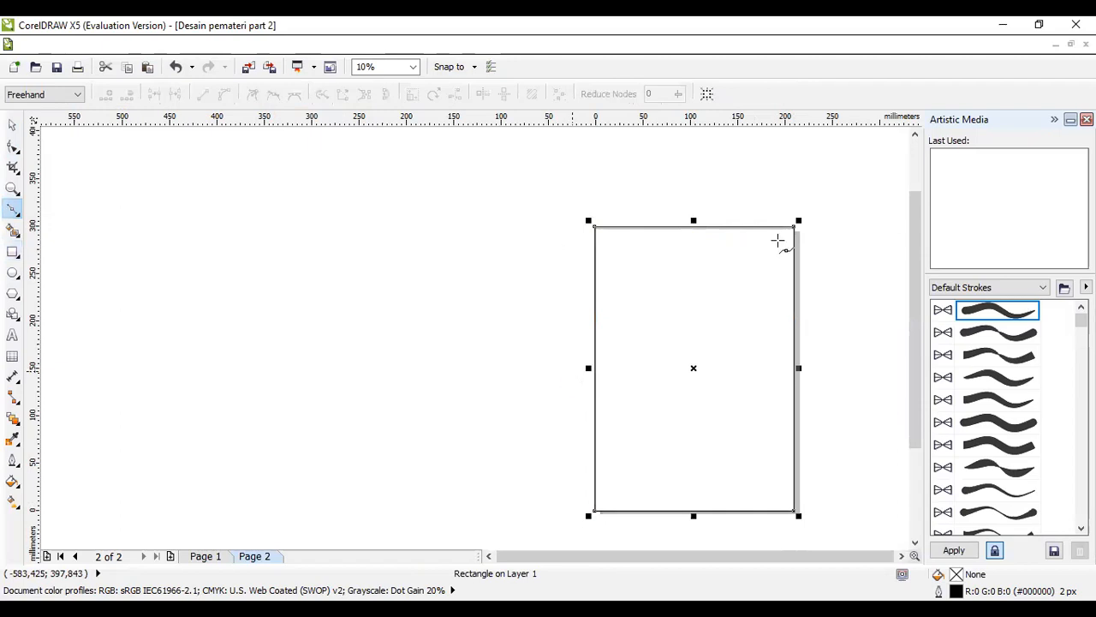
left_click(827, 190)
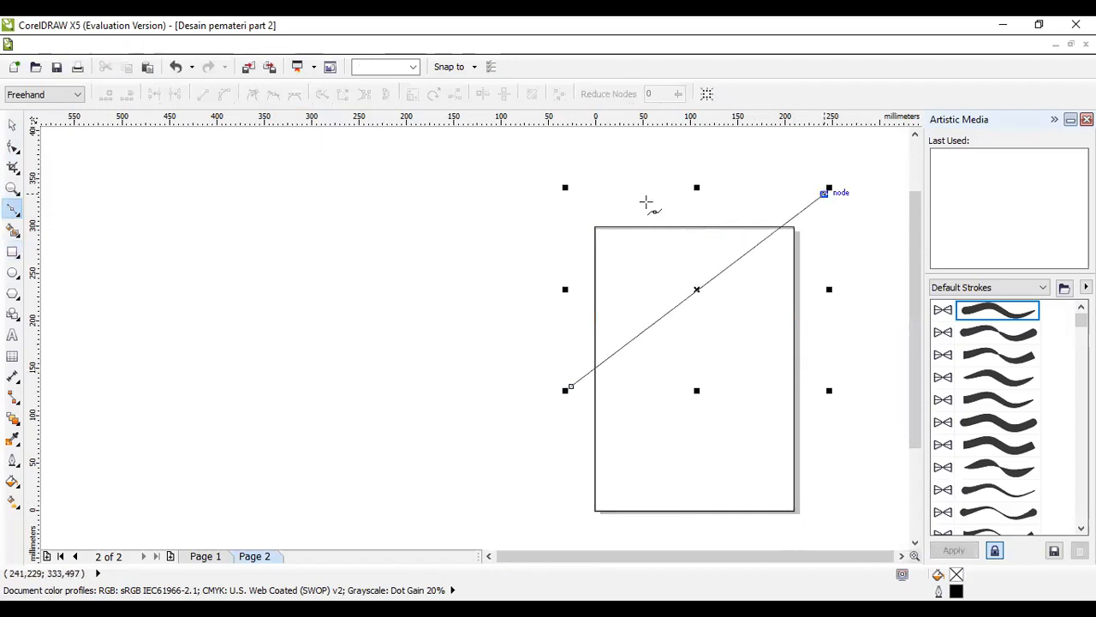
left_click(553, 181)
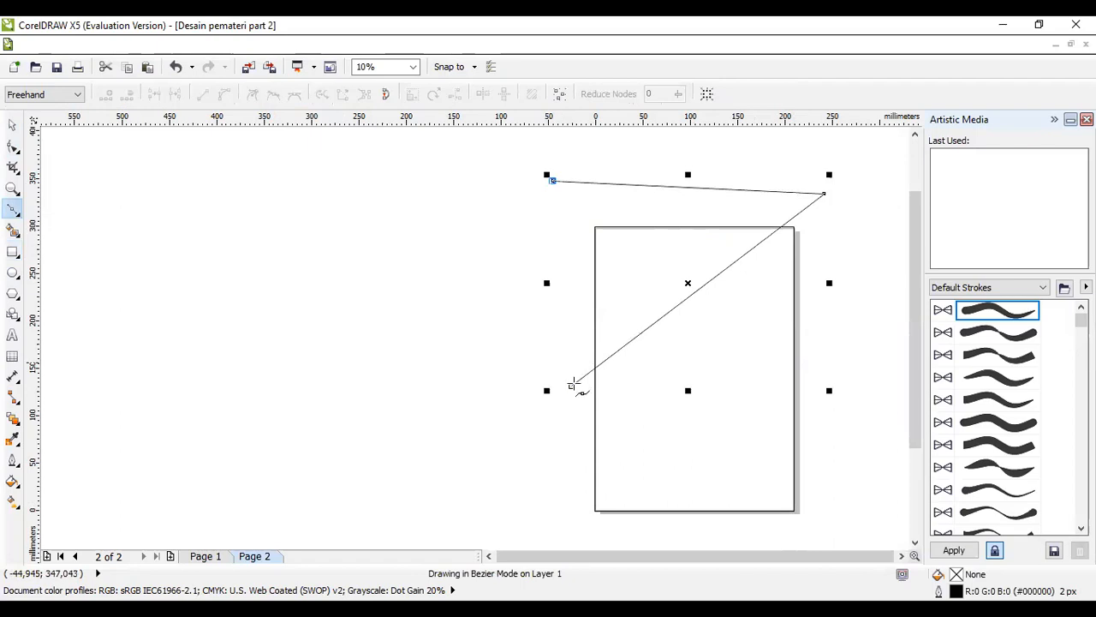
left_click(570, 387)
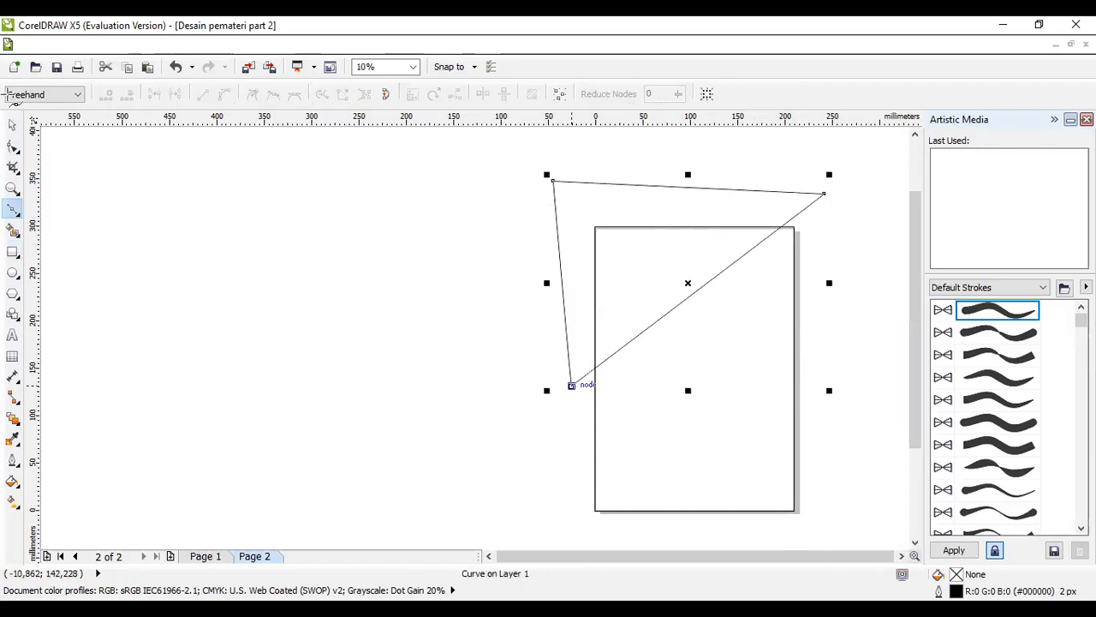
left_click(17, 126)
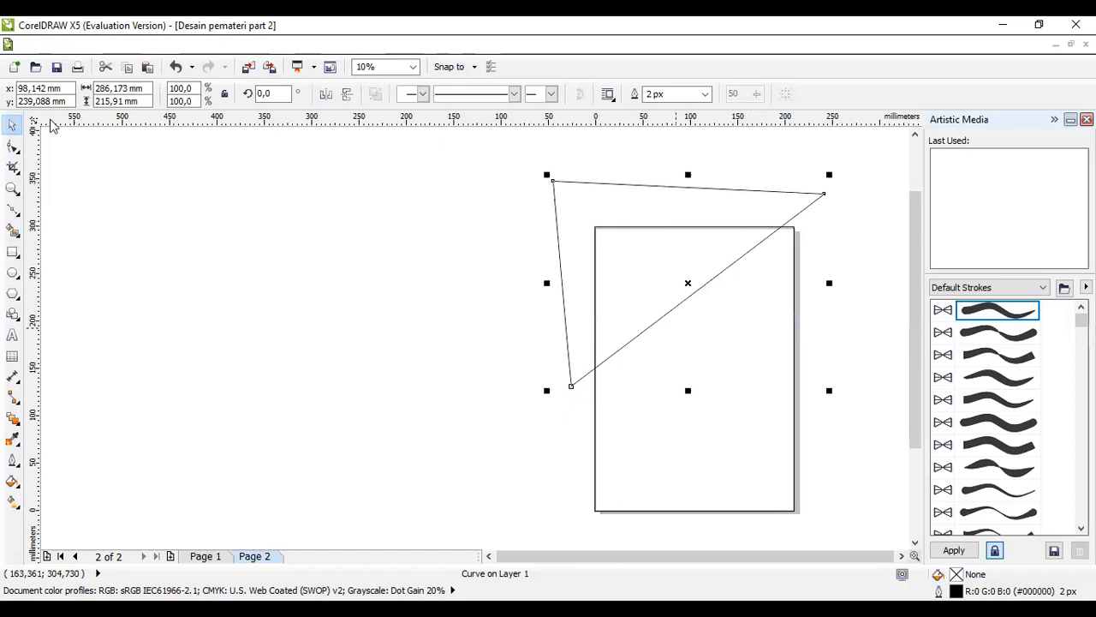
Reposition the triangle's three corner nodes with the Shape tool, raising the bottom one and bringing the upper two closer to the page
left_click(14, 147)
left_click_drag(572, 385, 573, 346)
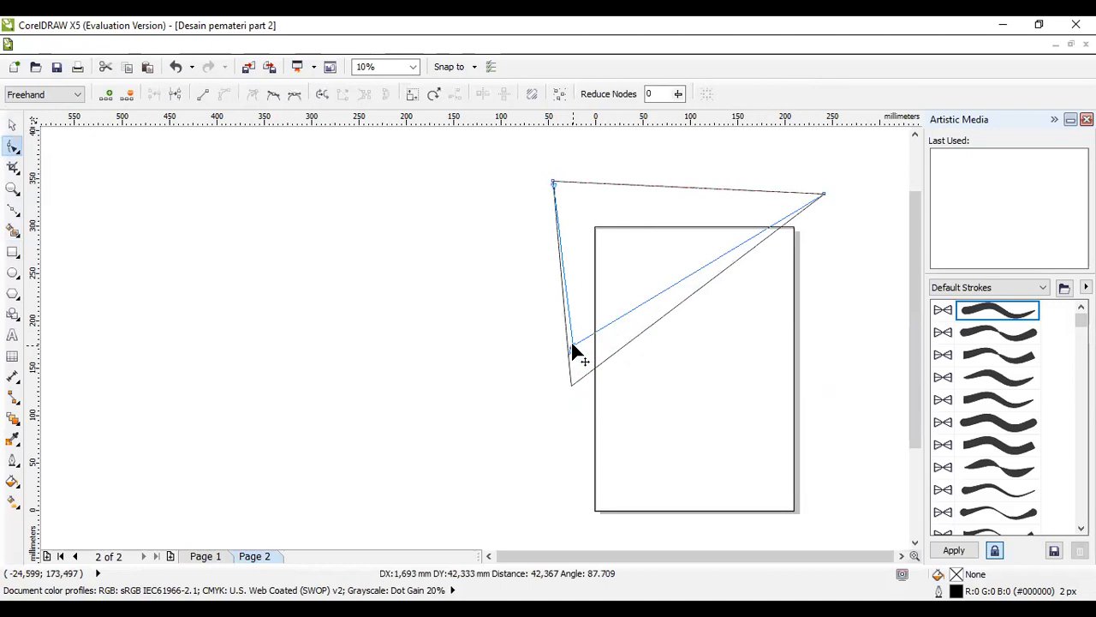
left_click(824, 195)
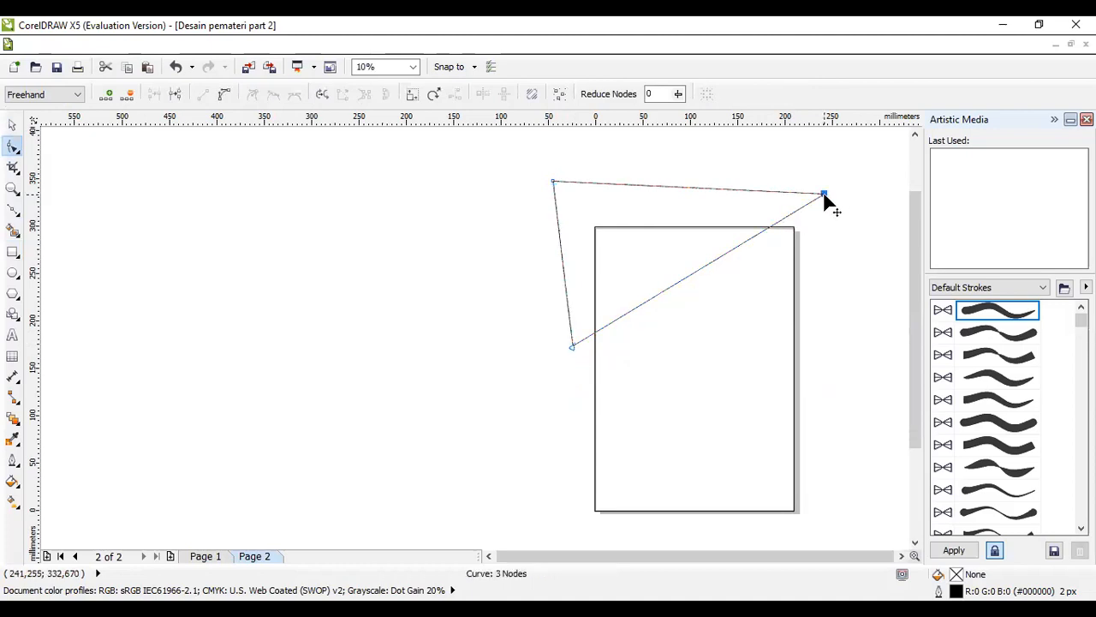
left_click_drag(828, 208, 830, 215)
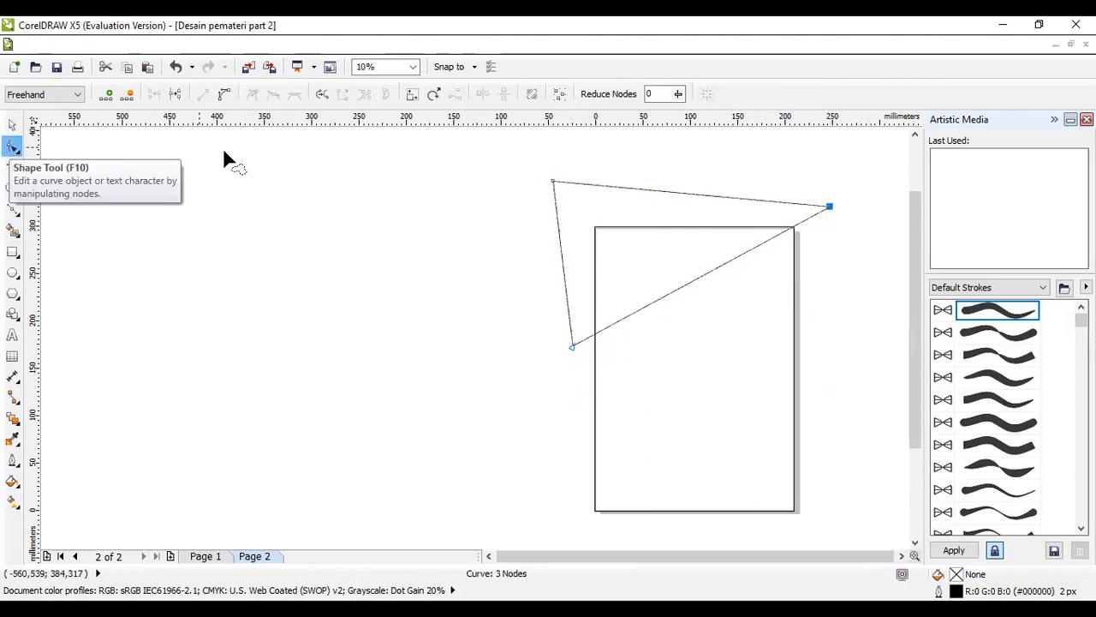
left_click_drag(554, 182, 569, 197)
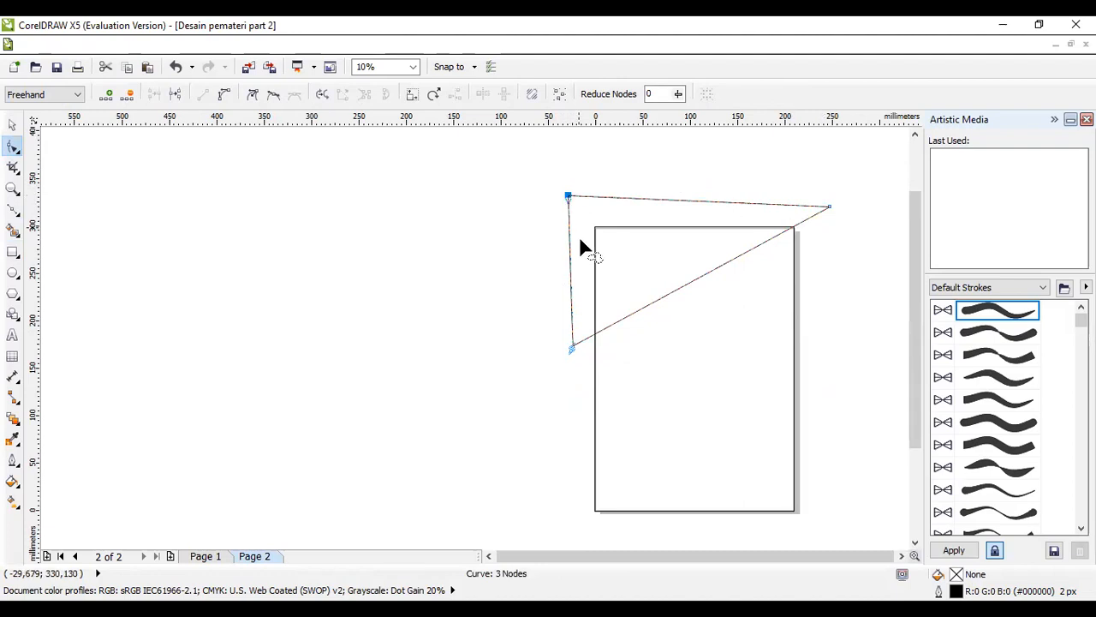
Convert the triangle's diagonal side to a curve and bend it outward toward the page's lower right
left_click(572, 348)
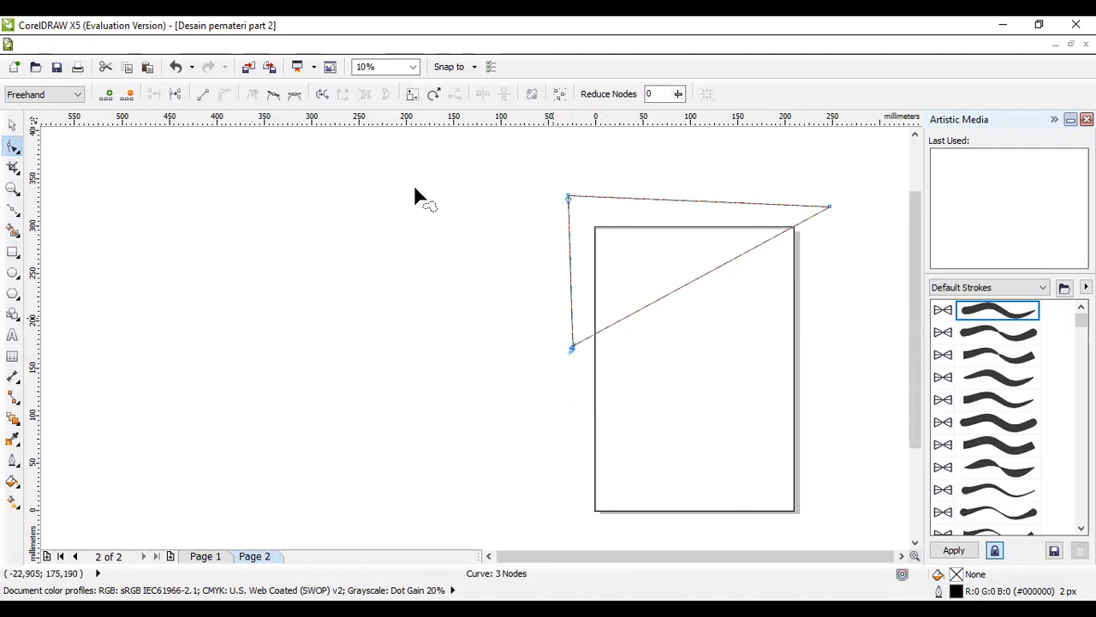
left_click(836, 205)
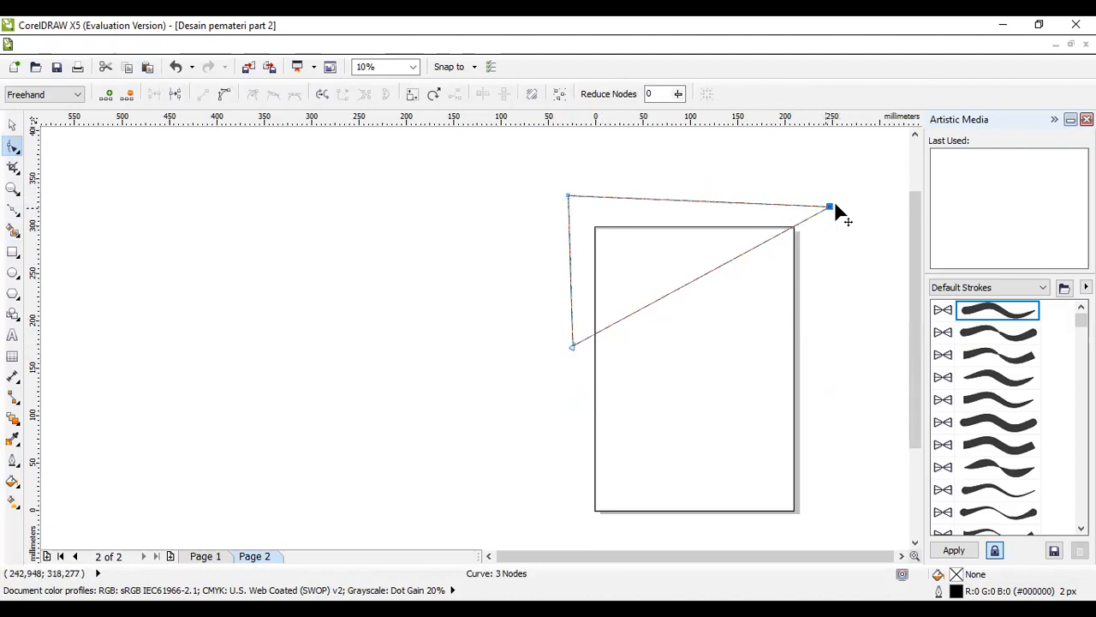
left_click(225, 94)
left_click_drag(660, 307, 781, 309)
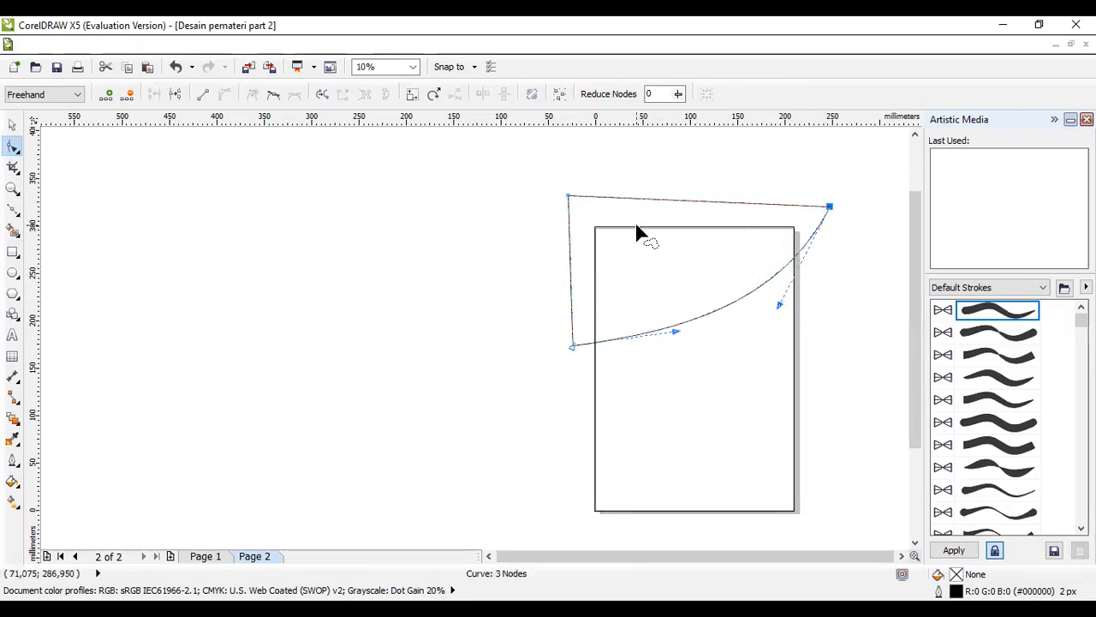
Refine the curved side with its node handles and shift its upper-right node inward so the curve meets the page's upper-right corner
left_click_drag(677, 333, 675, 342)
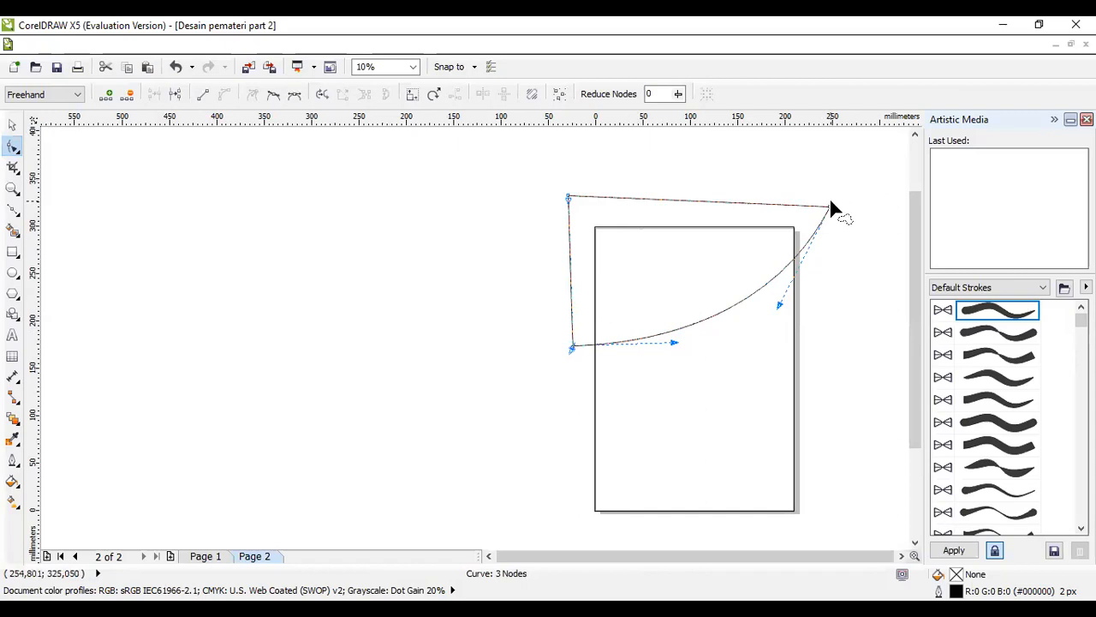
left_click_drag(829, 206, 814, 197)
left_click_drag(765, 292, 808, 317)
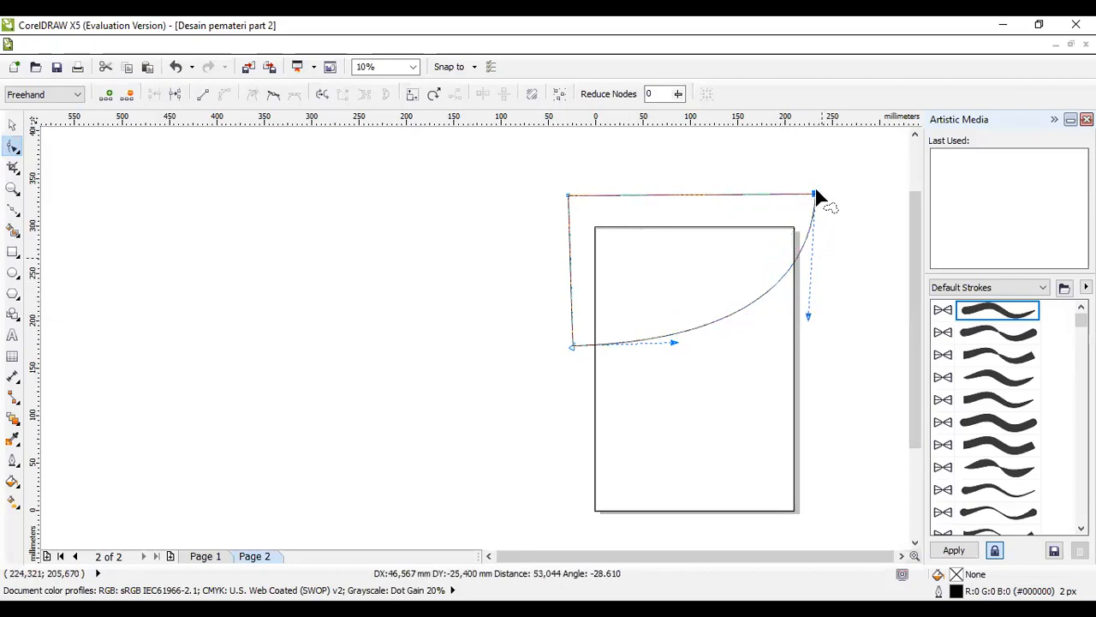
left_click_drag(815, 195, 798, 202)
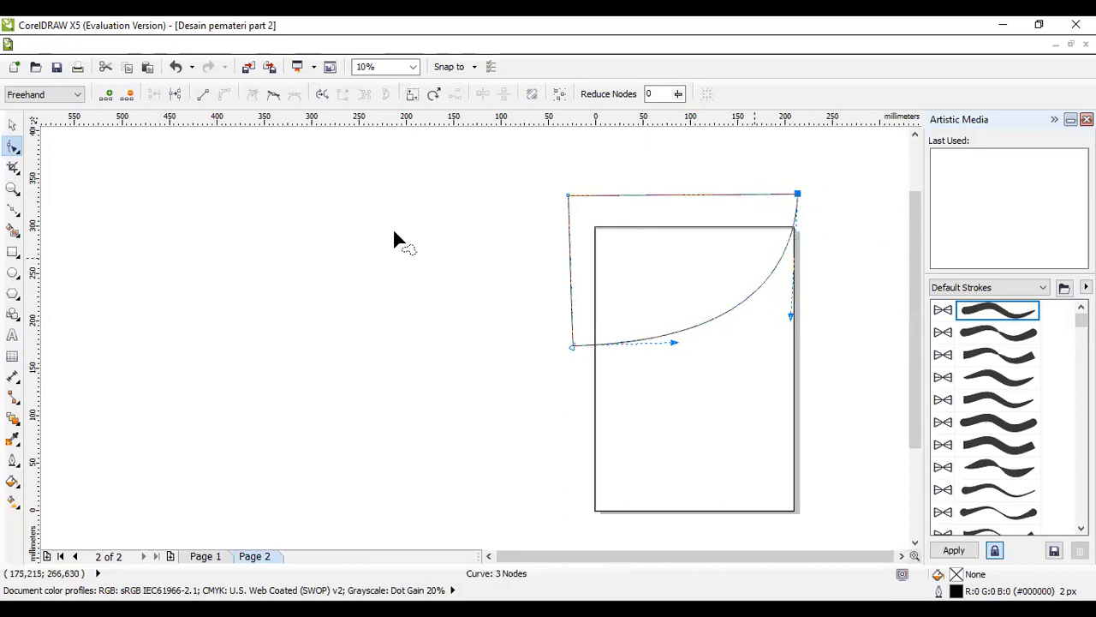
Create an Intersect shape from the overlap of the page rectangle and the curved shape
left_click(14, 128)
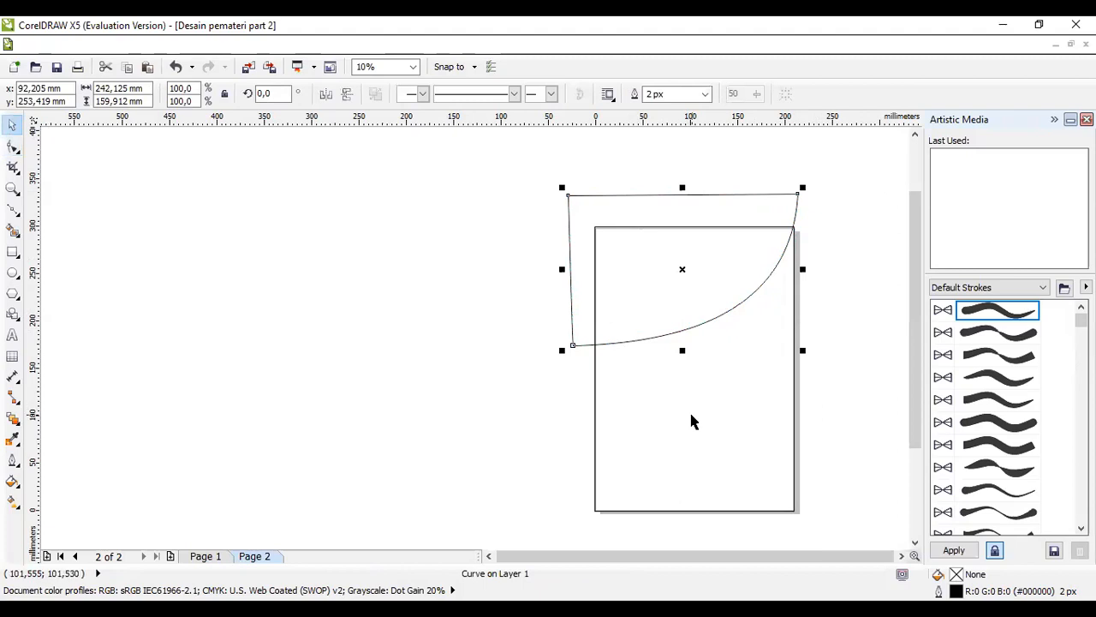
left_click(692, 419)
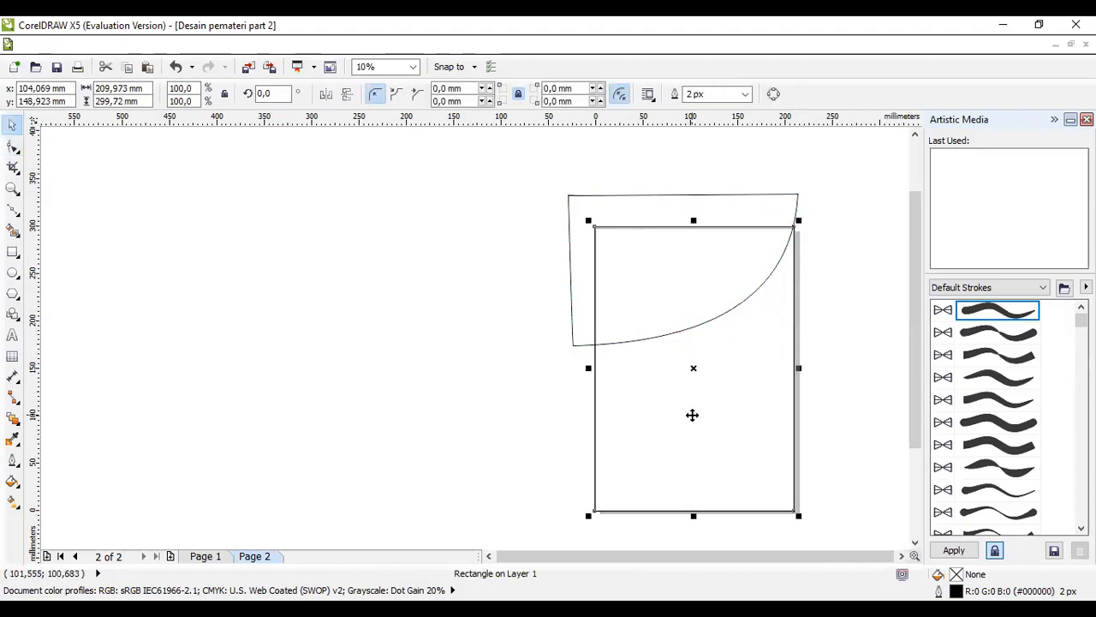
left_click(685, 196, "shift")
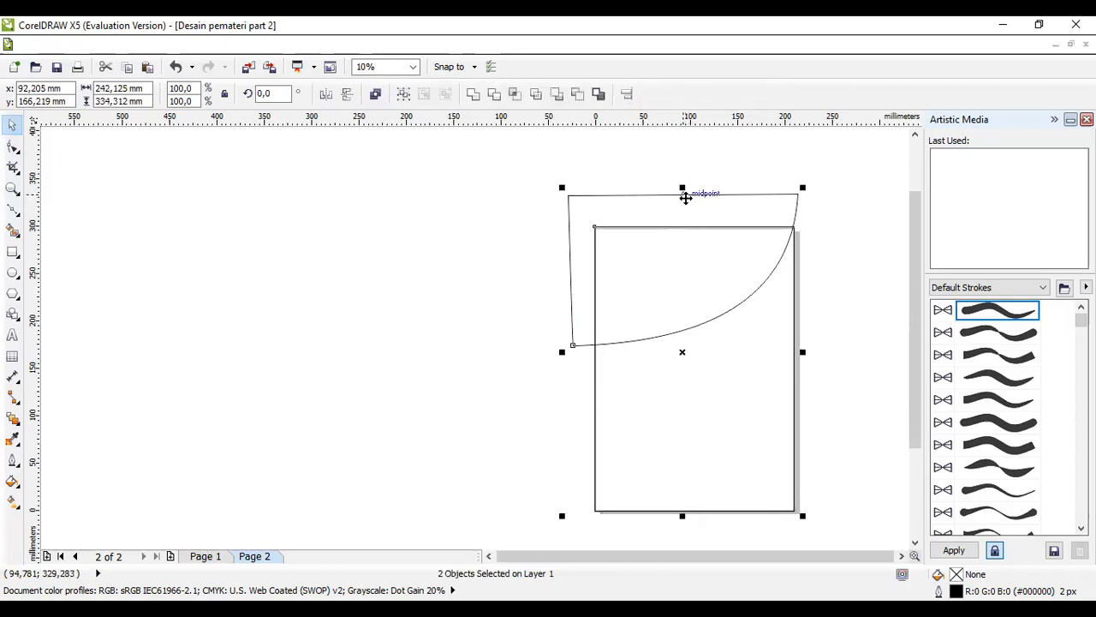
left_click(515, 96)
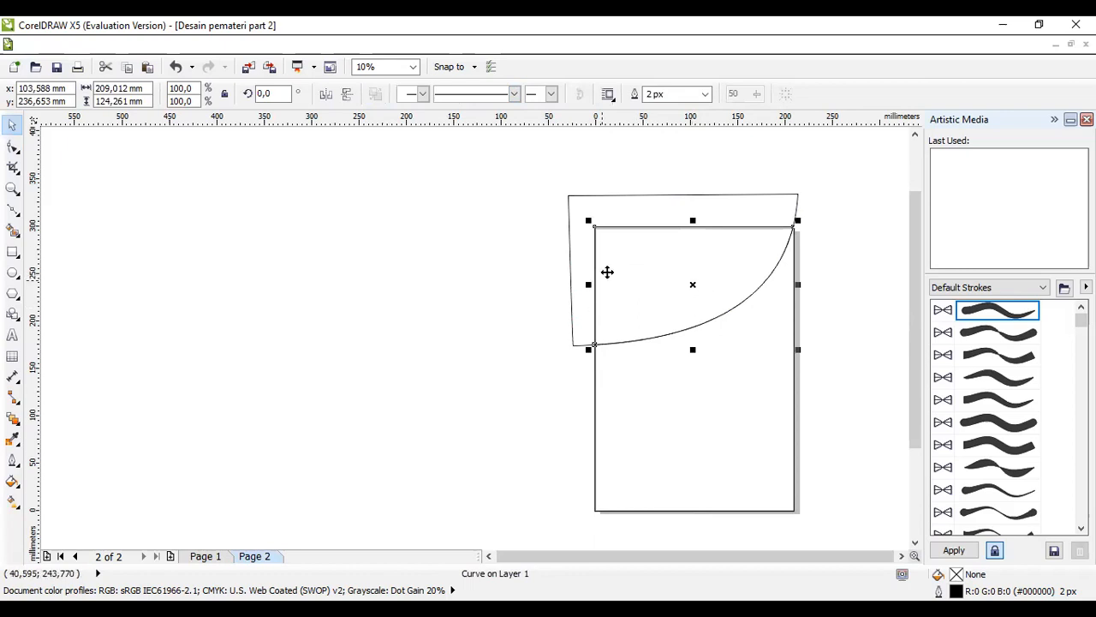
Move the original curved shape off the page to reveal the intersected piece, and undo the move
left_click(643, 197)
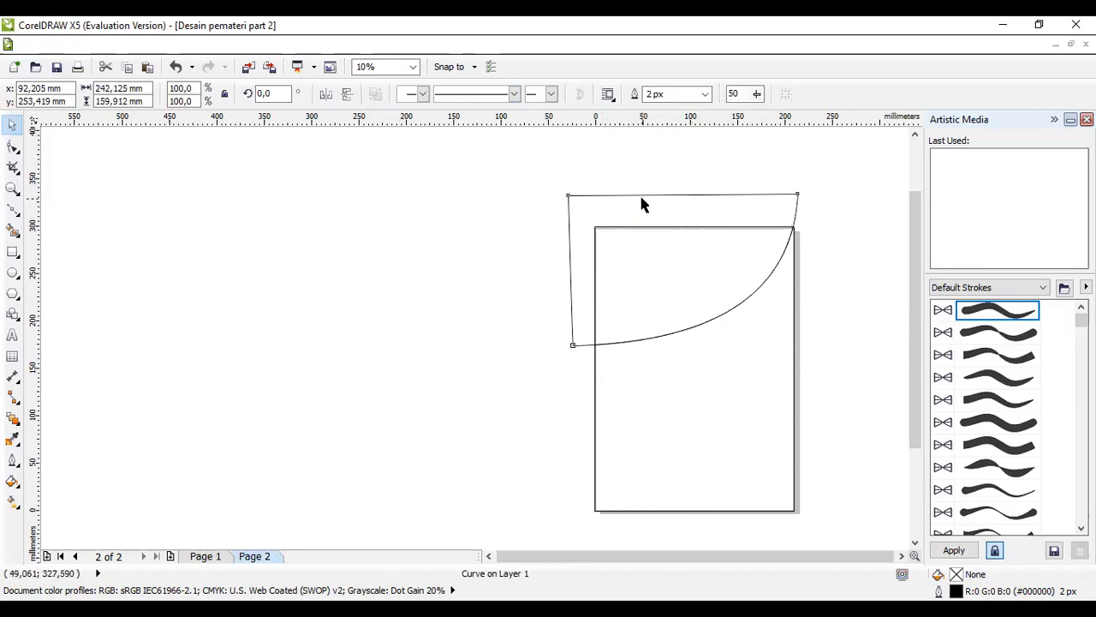
left_click_drag(588, 206, 328, 201)
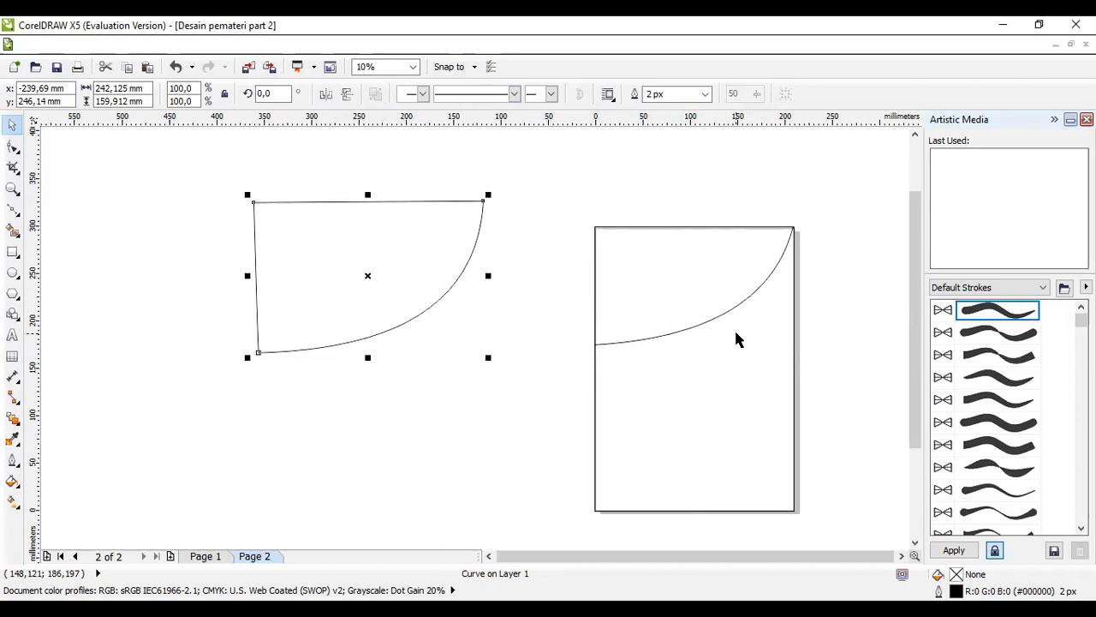
key("ctrl+z")
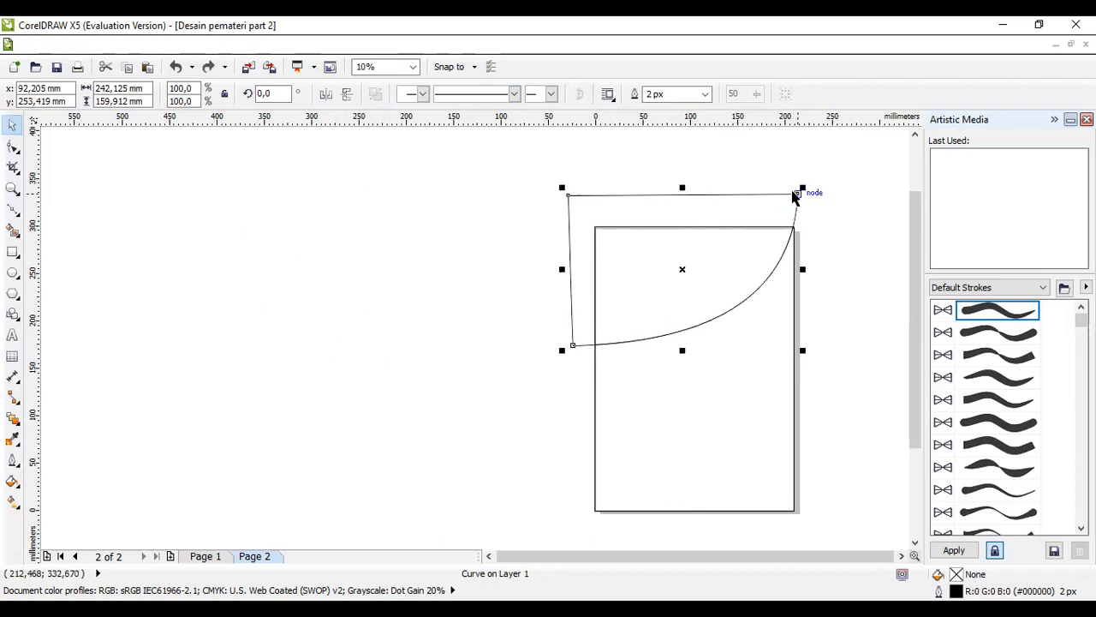
Raise the original curved shape's lower-left node with the Shape tool, making its curve shallower than the intersected piece beneath
left_click(13, 147)
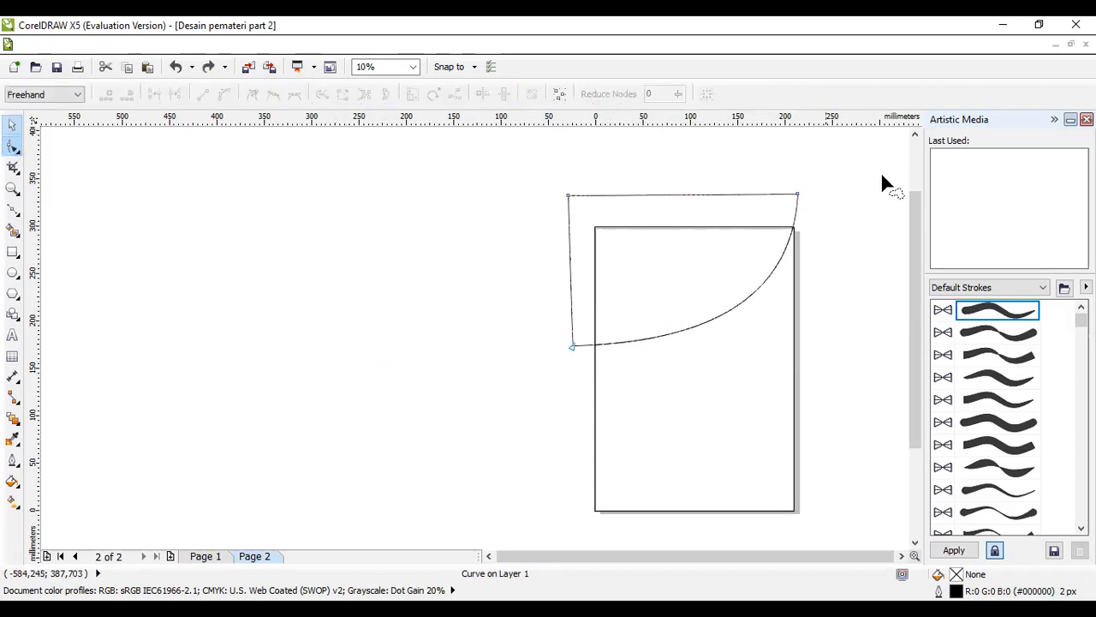
left_click_drag(797, 196, 799, 196)
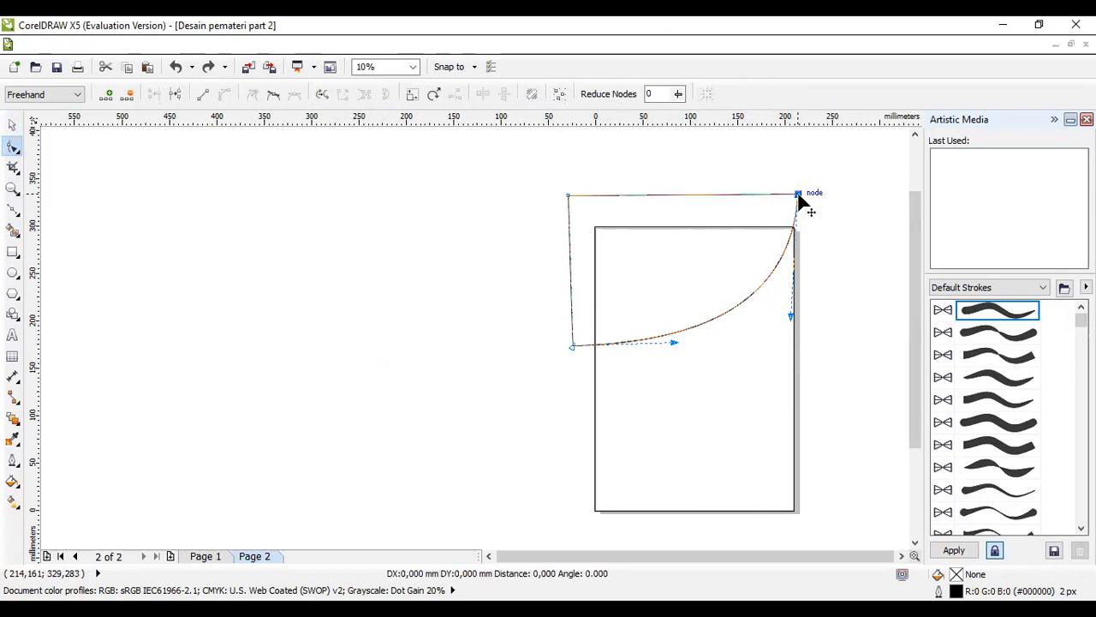
left_click_drag(571, 347, 570, 326)
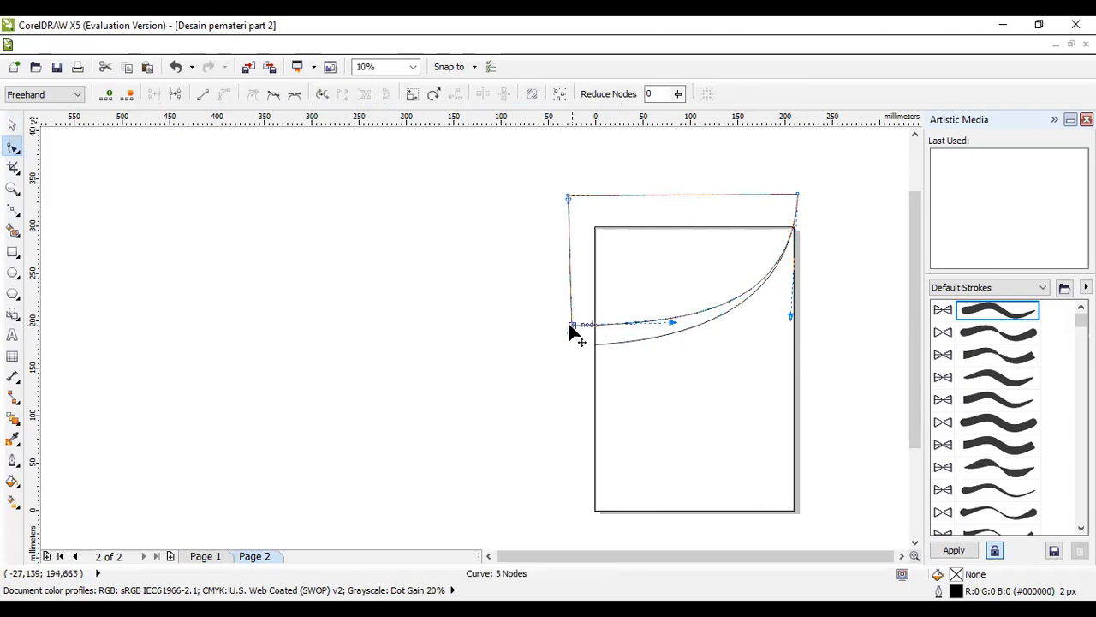
left_click_drag(569, 326, 570, 330)
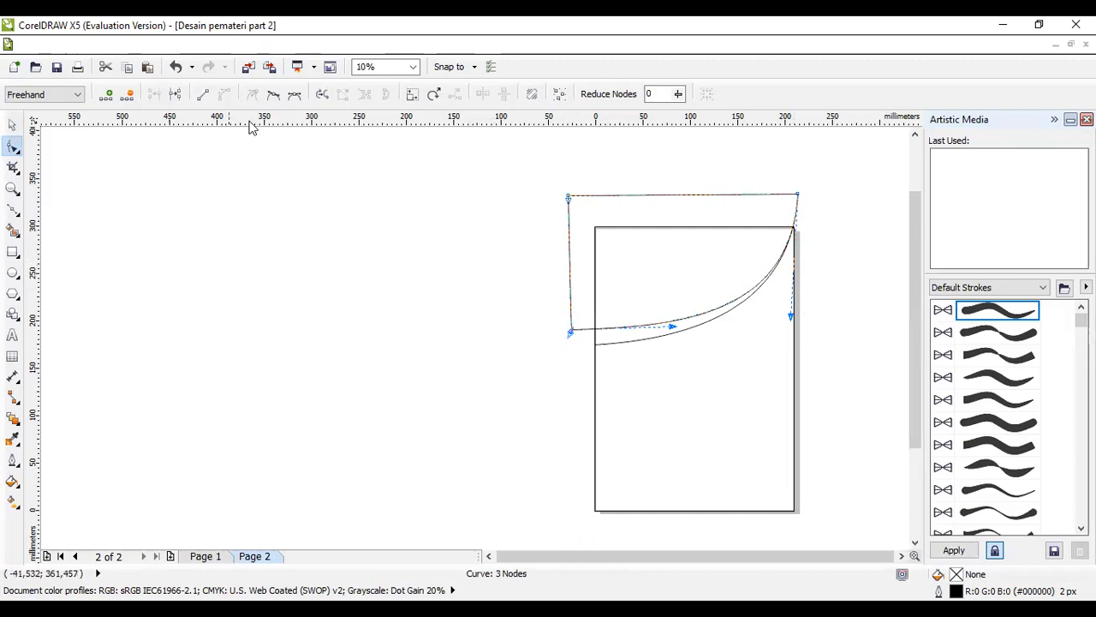
Create a second Intersect shape from the page rectangle and the reshaped outer curve
left_click(13, 127)
left_click(782, 471)
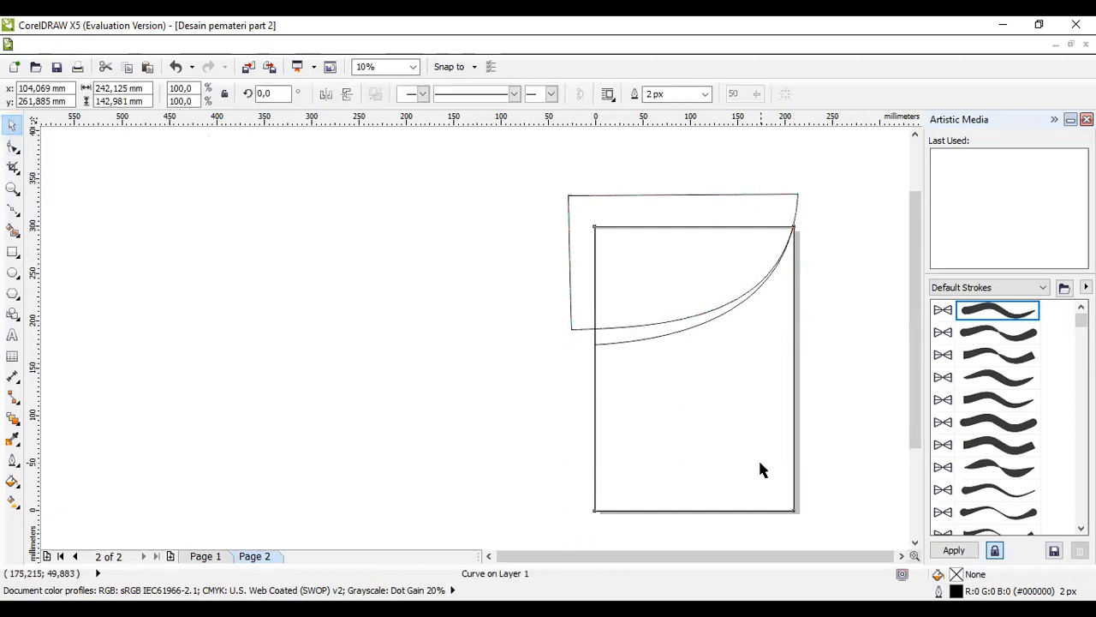
left_click(711, 197, "shift")
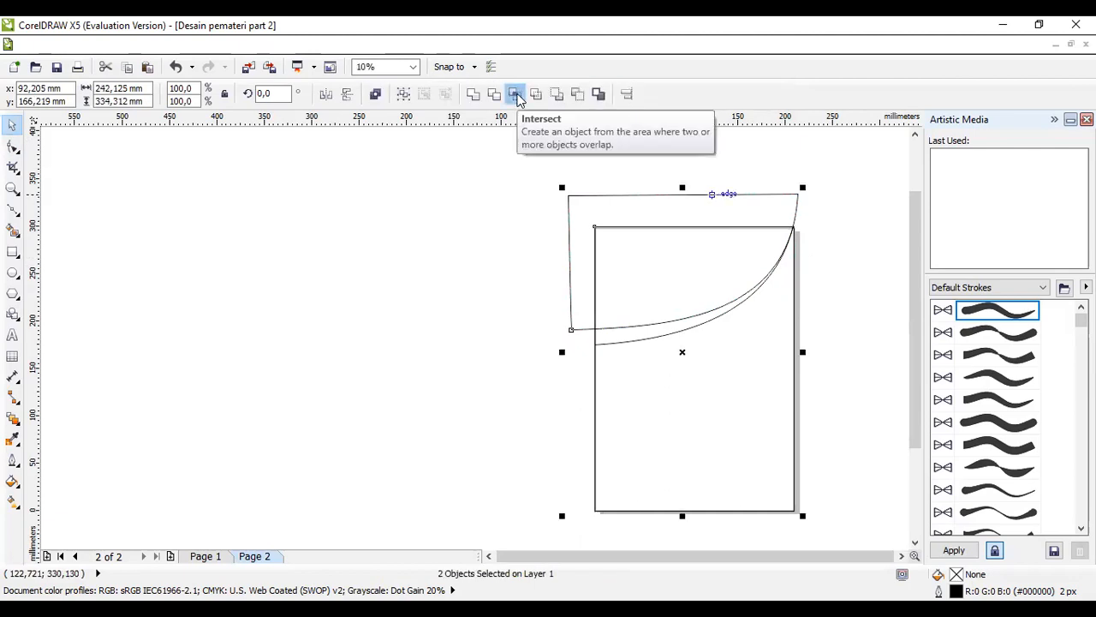
left_click(516, 95)
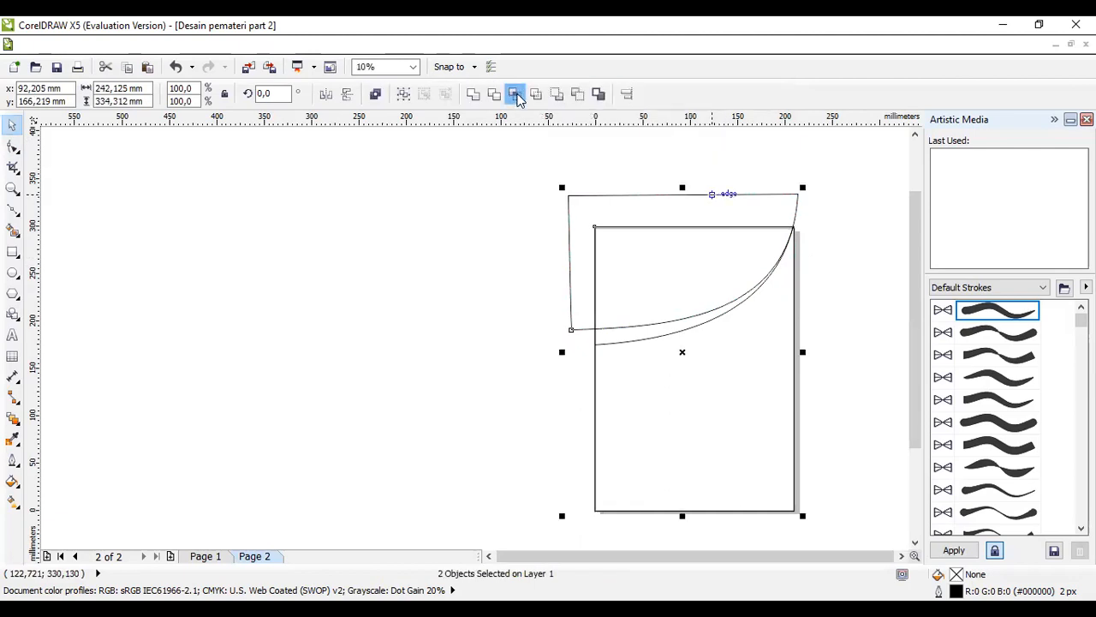
Move the original curved shape off the page and delete it
left_click(638, 196)
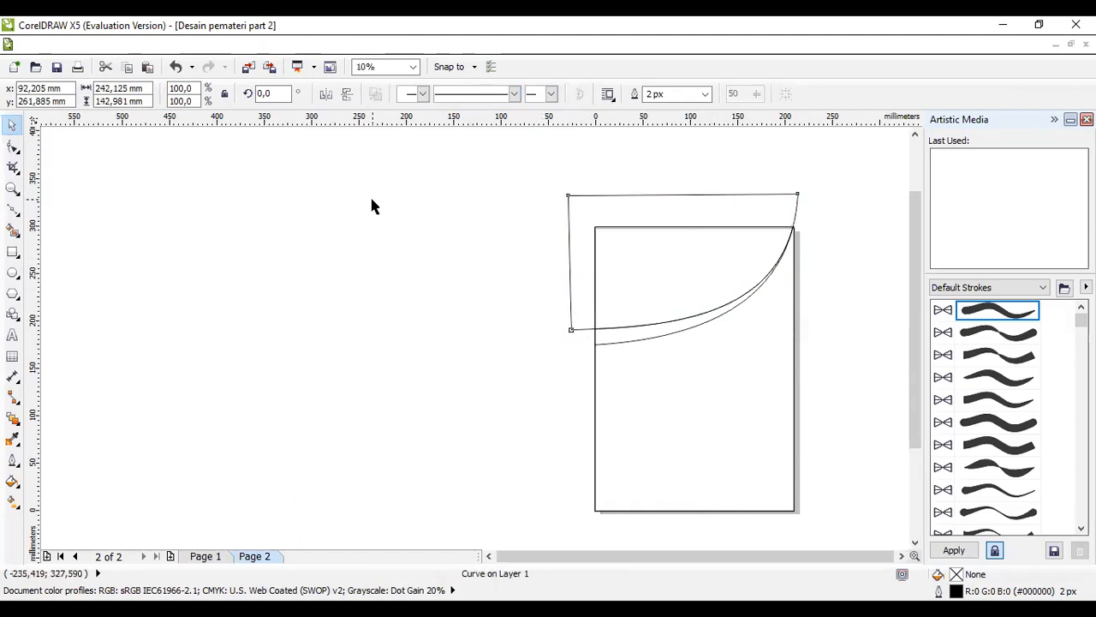
left_click_drag(607, 202, 325, 201)
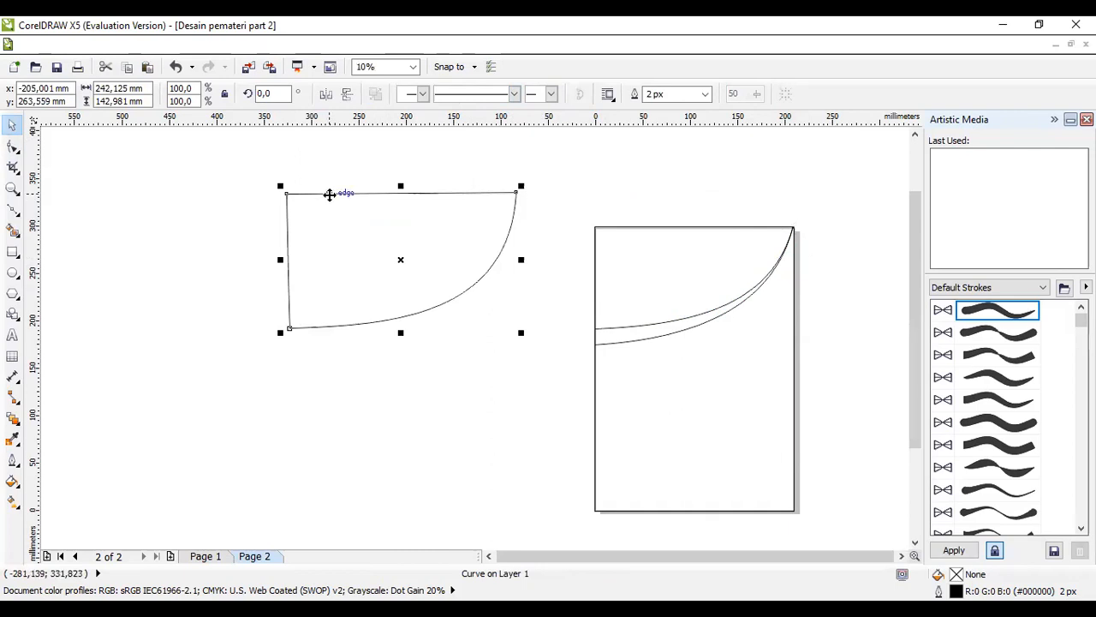
key("Delete")
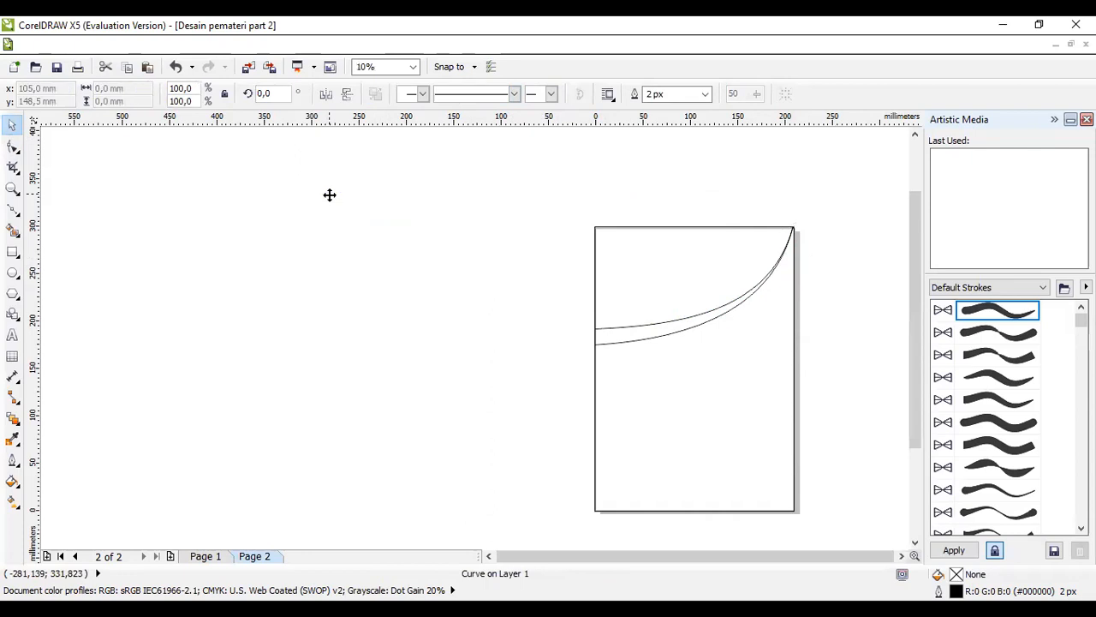
Restore the deleted curved shape, mirror it vertically and place it over the page's lower-left corner
key("ctrl+z")
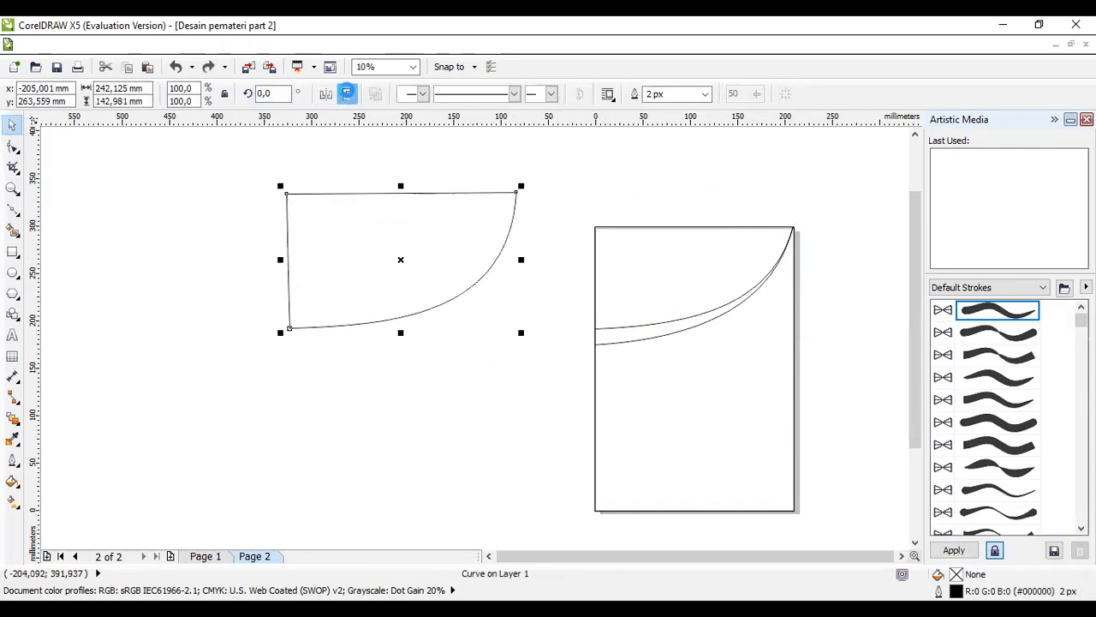
left_click(347, 93)
left_click_drag(378, 286, 655, 495)
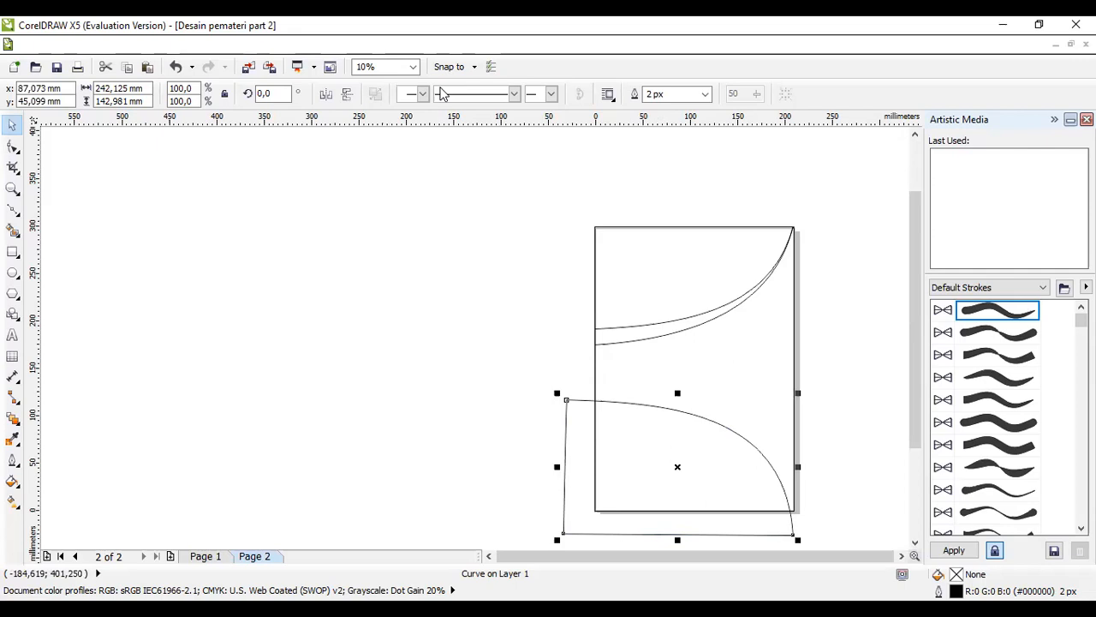
PowerClip the mirrored curved shape inside the page rectangle
left_click(211, 45)
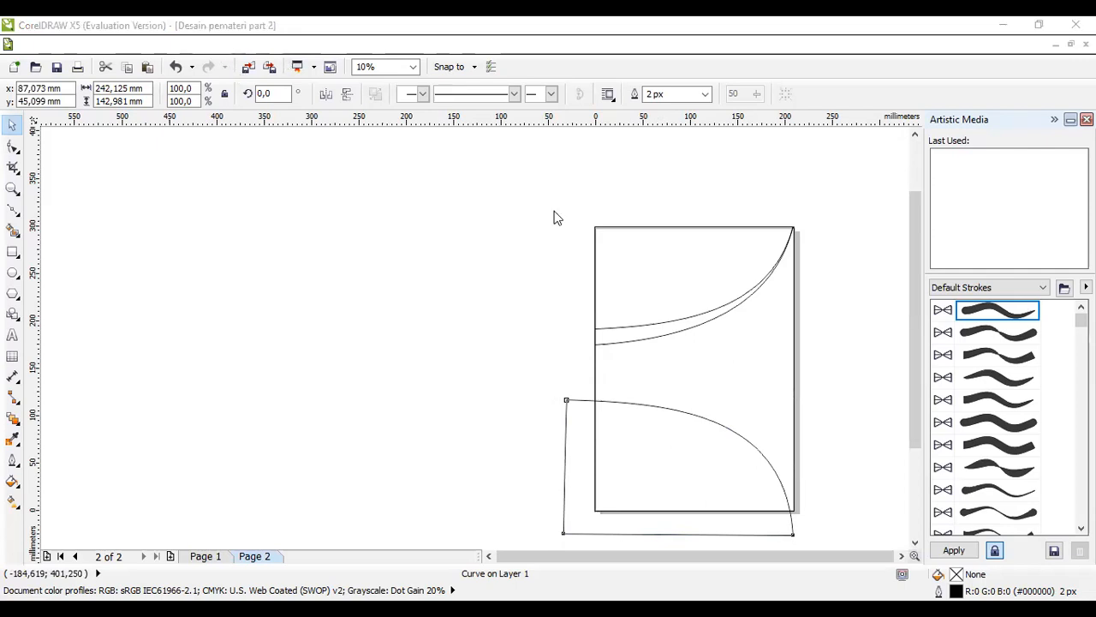
left_click(262, 49)
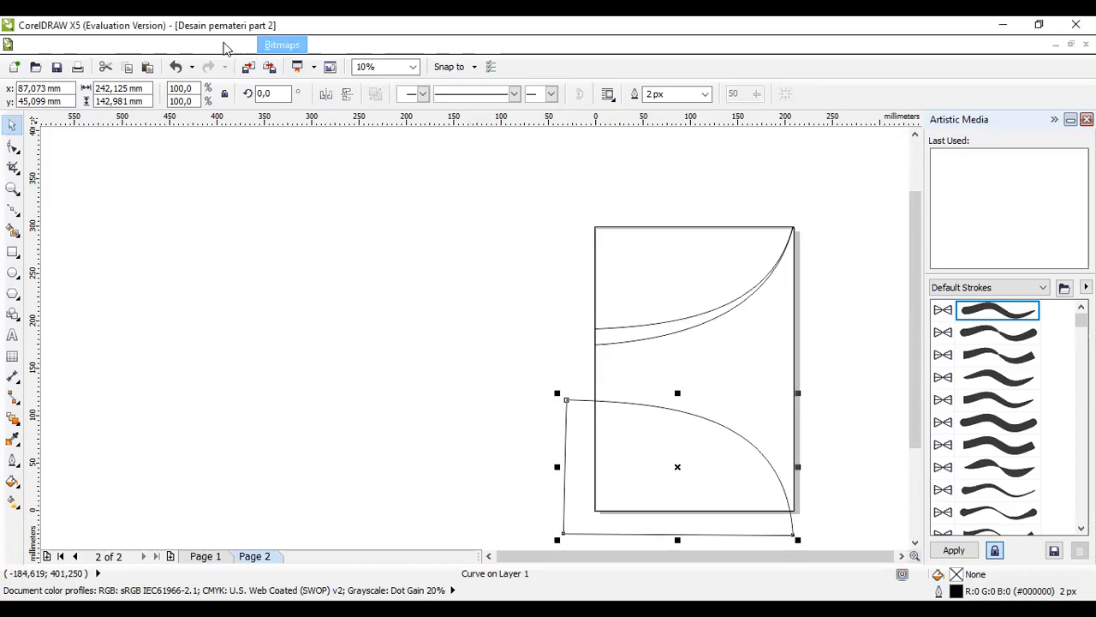
left_click(225, 47)
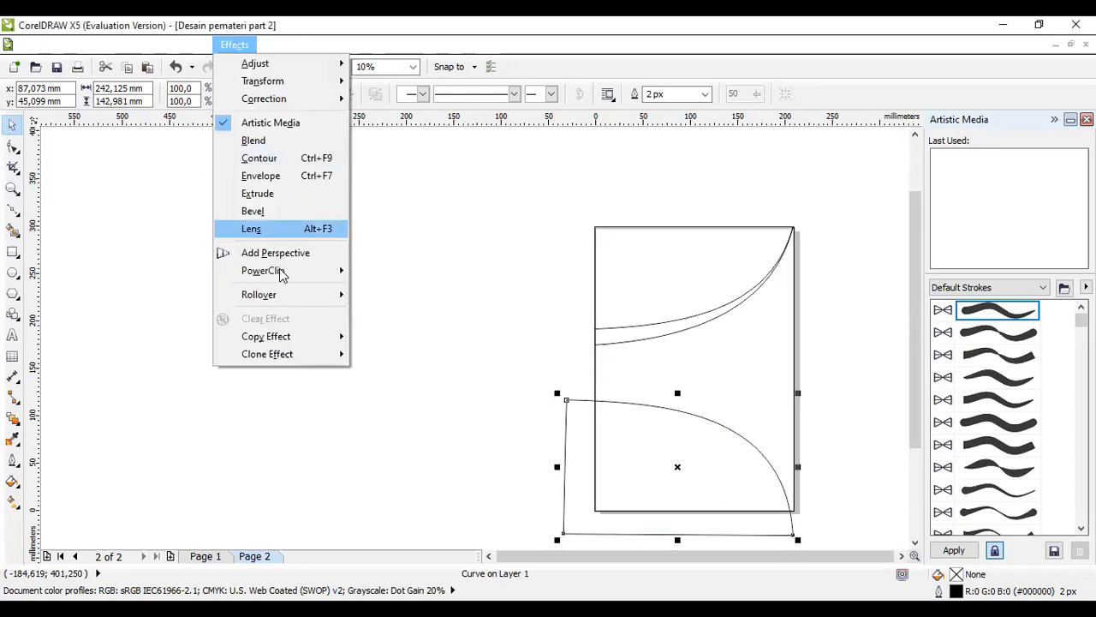
mouse_move(346, 281)
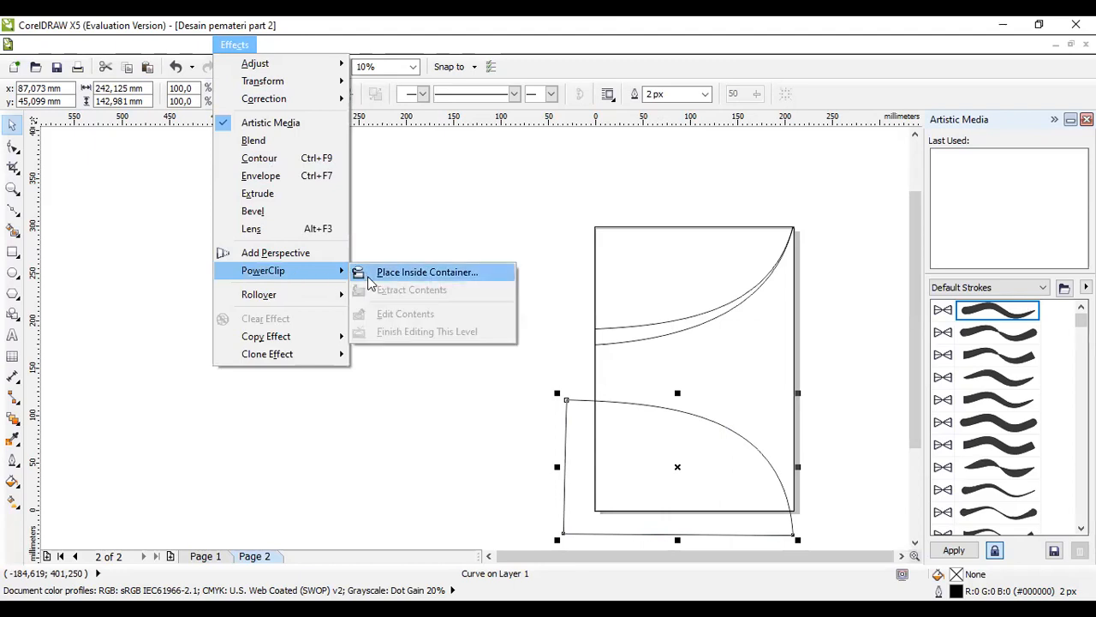
left_click(370, 282)
left_click(675, 375)
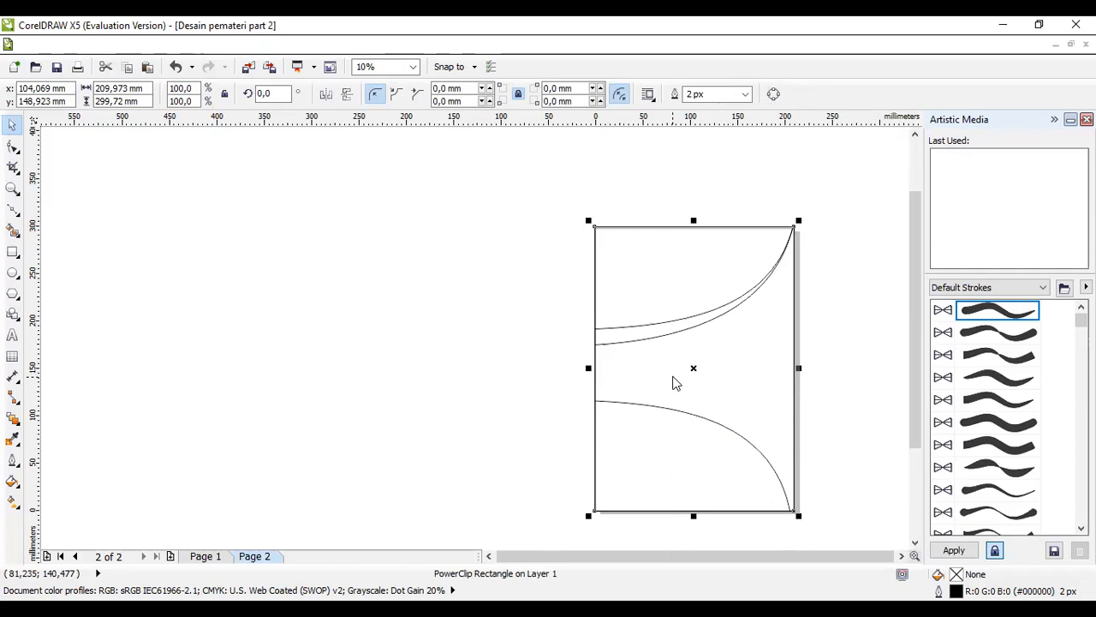
Edit the rectangle's PowerClip contents, delete the mirrored curved shape and finish editing
right_click(675, 383)
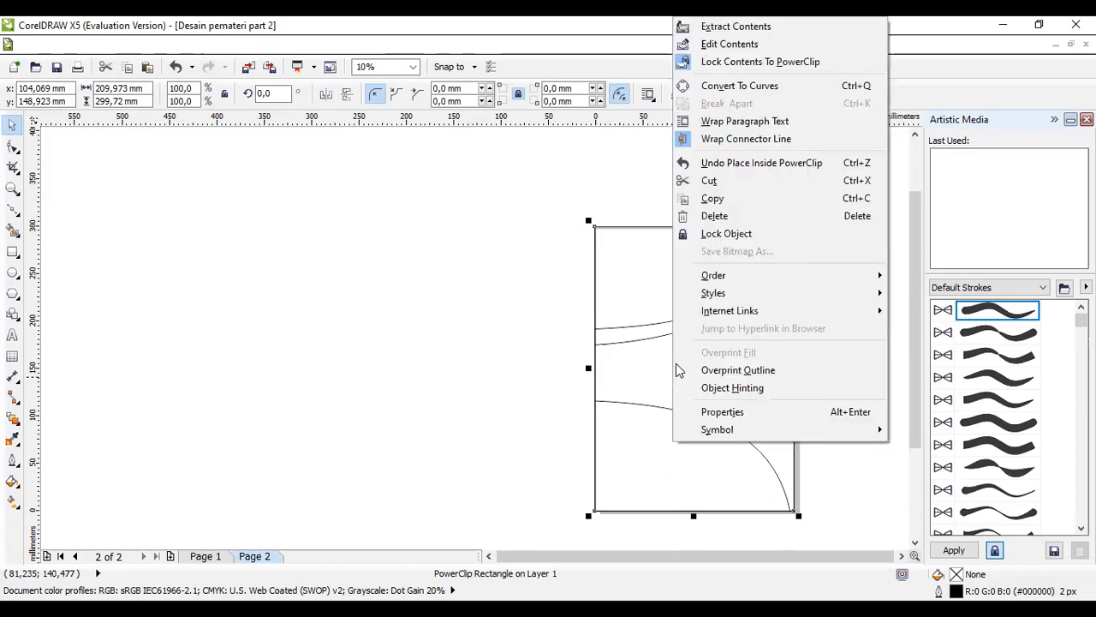
left_click(726, 45)
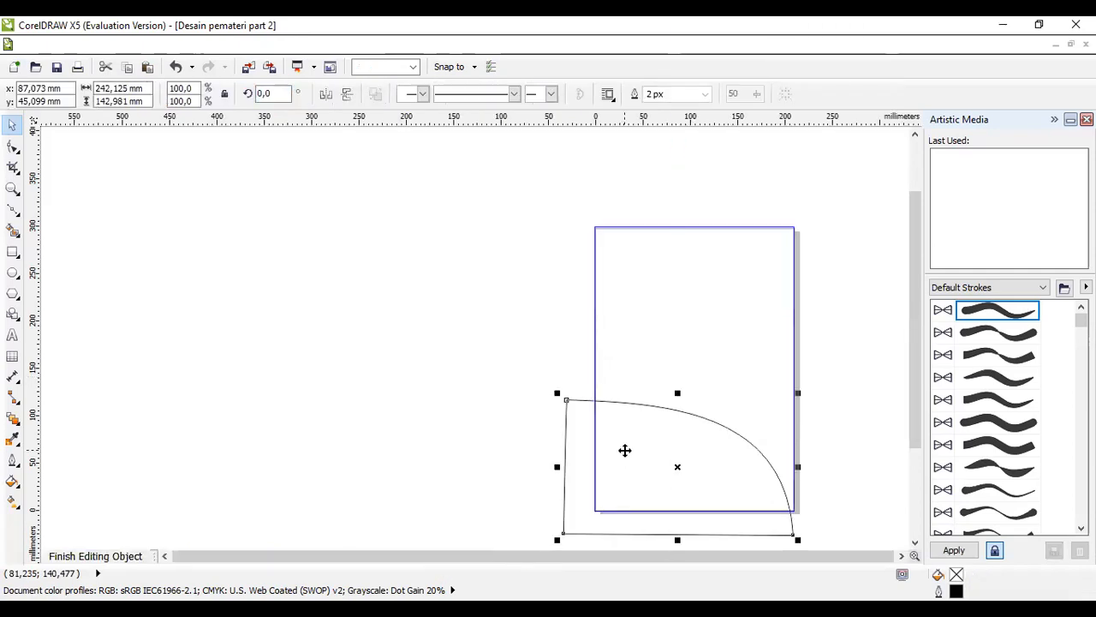
key("Delete")
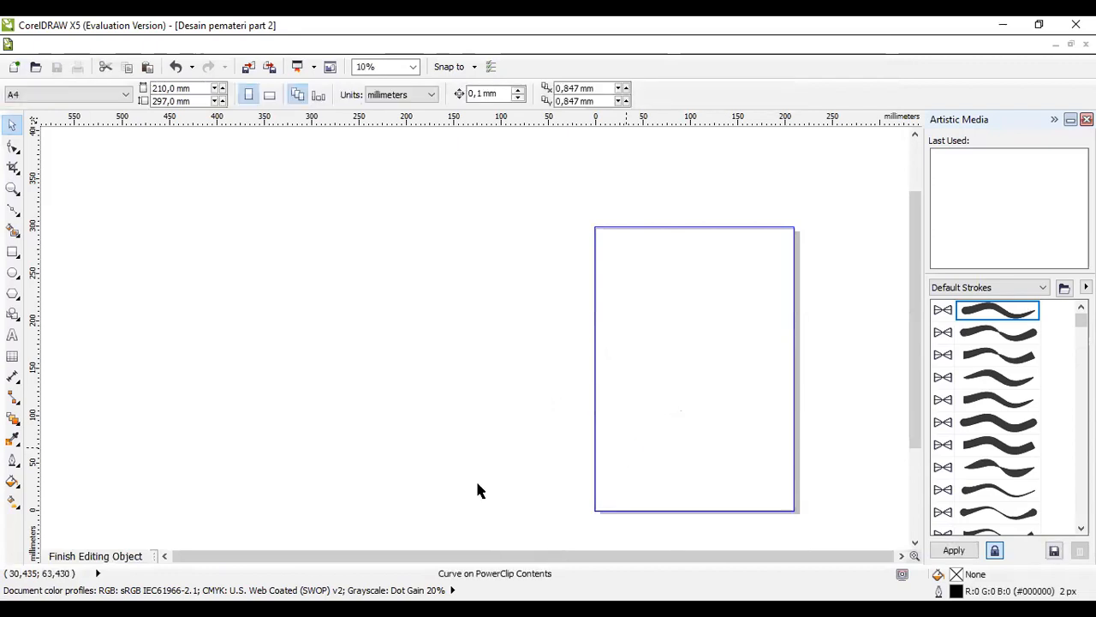
left_click(95, 556)
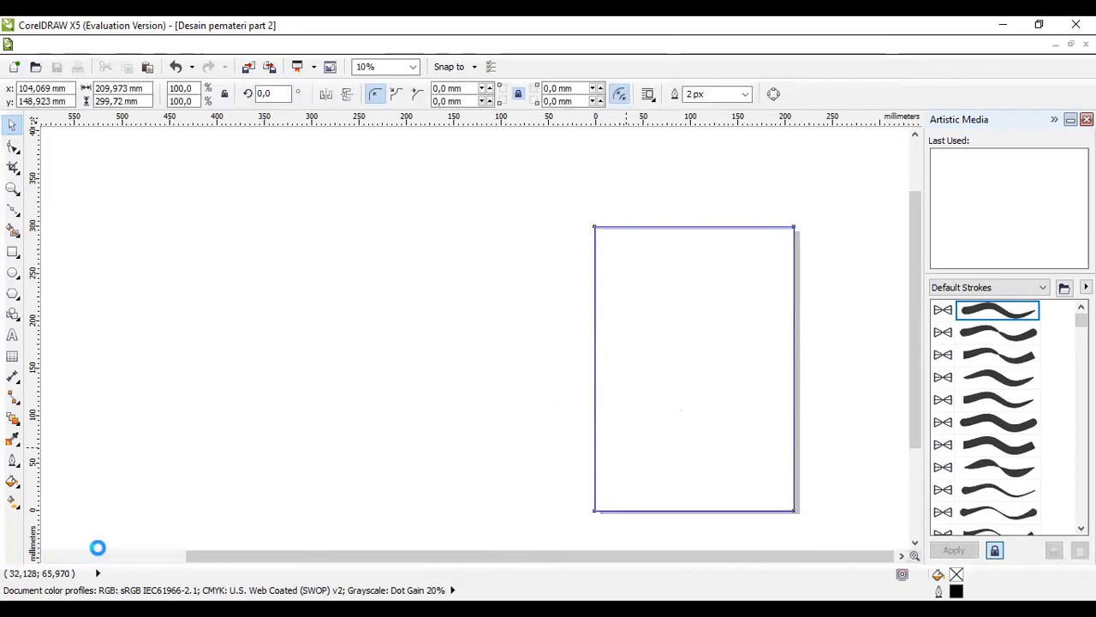
left_click(475, 296)
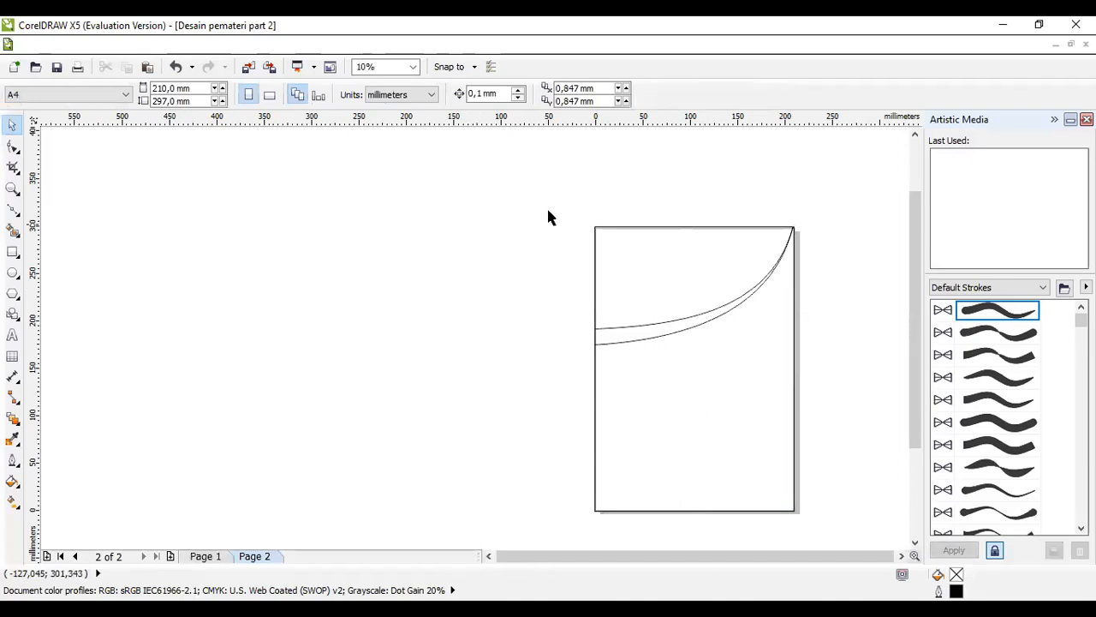
left_click(678, 278)
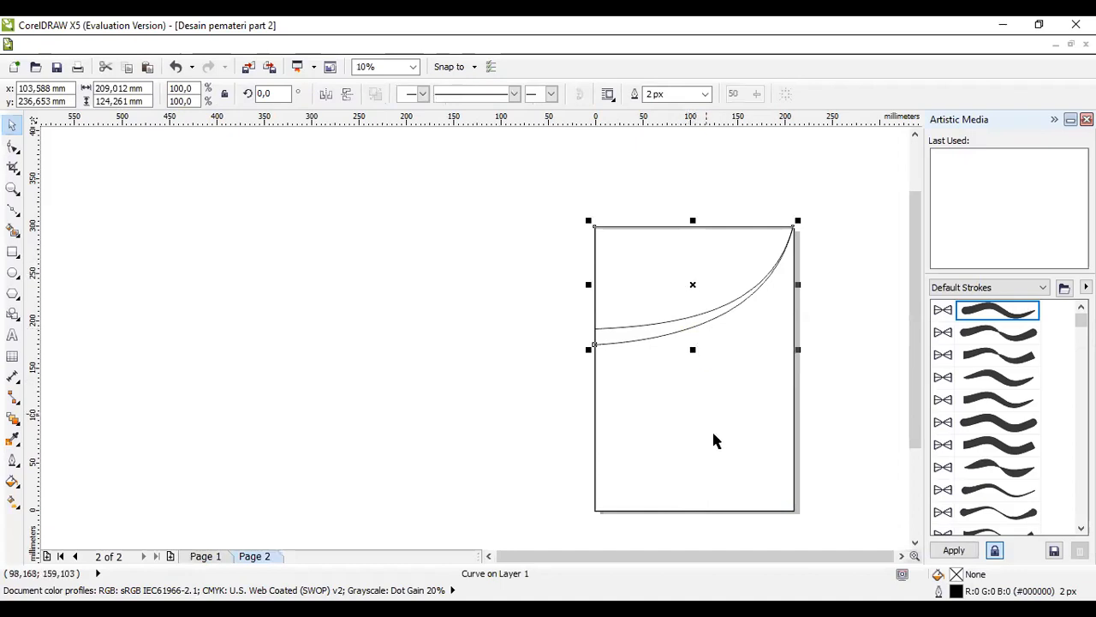
left_click(716, 463)
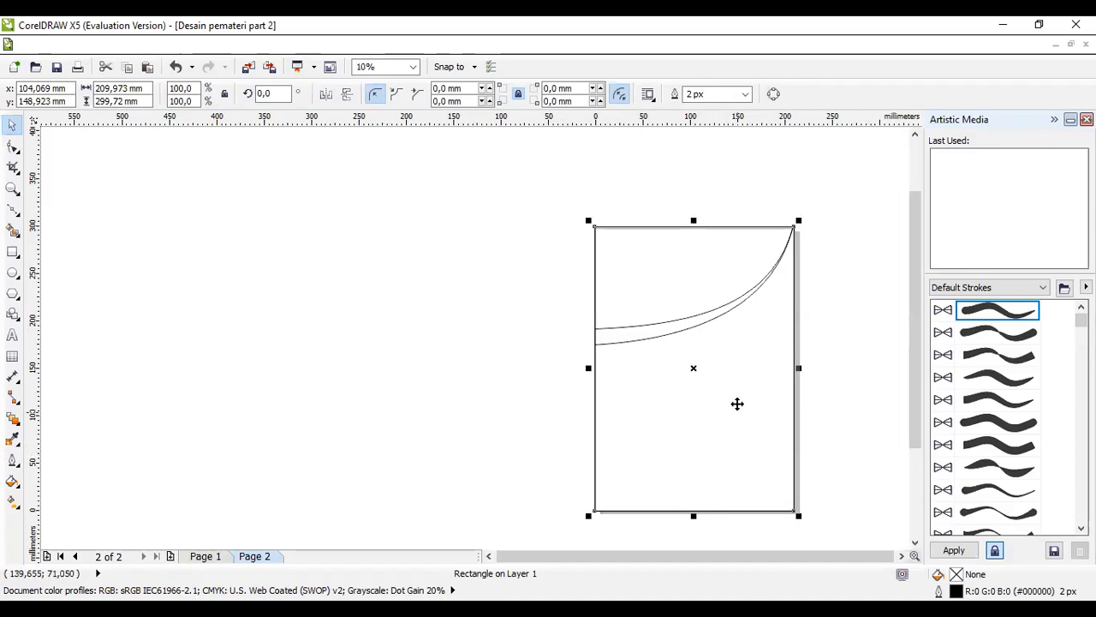
left_click(709, 287)
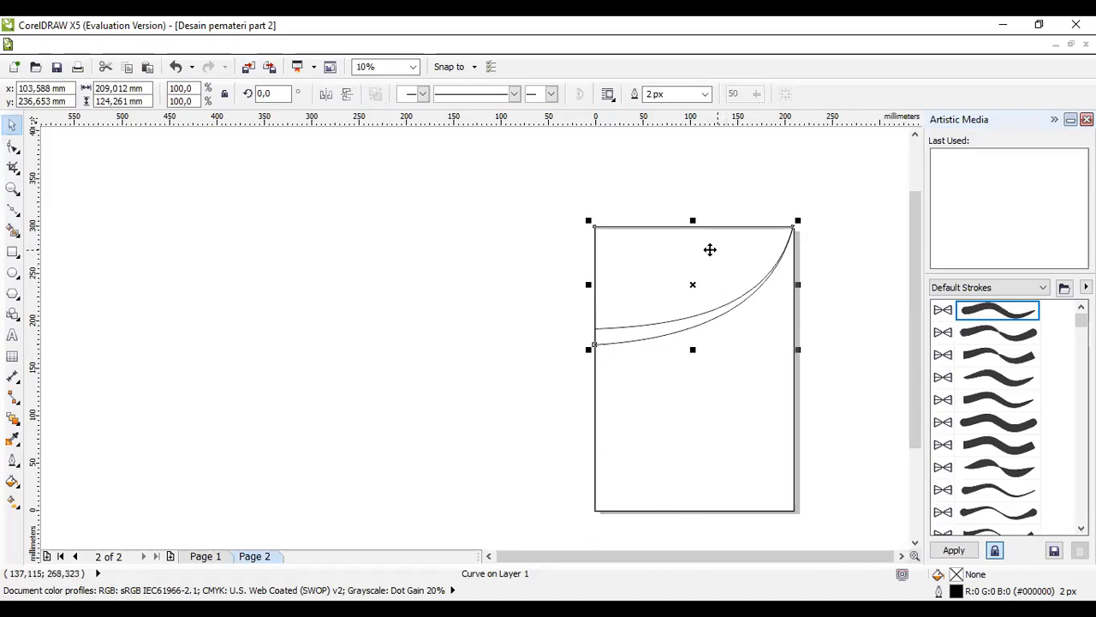
Apply a white (#FFFFFF) uniform fill to the smaller curved shape in the page's upper part
left_click(696, 283)
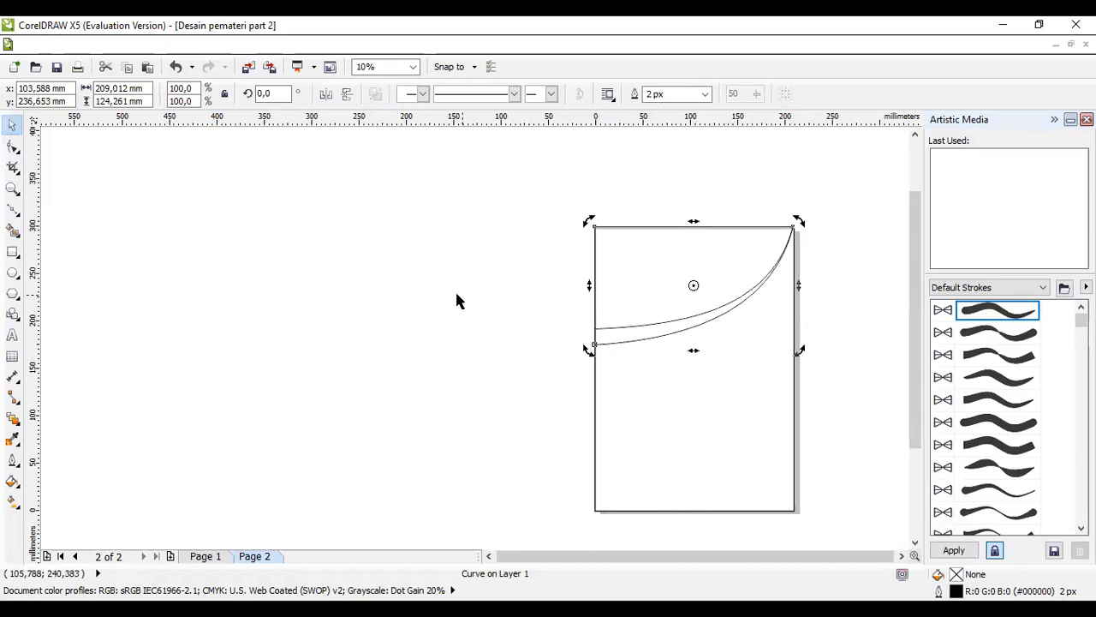
left_click(454, 296)
left_click(598, 331)
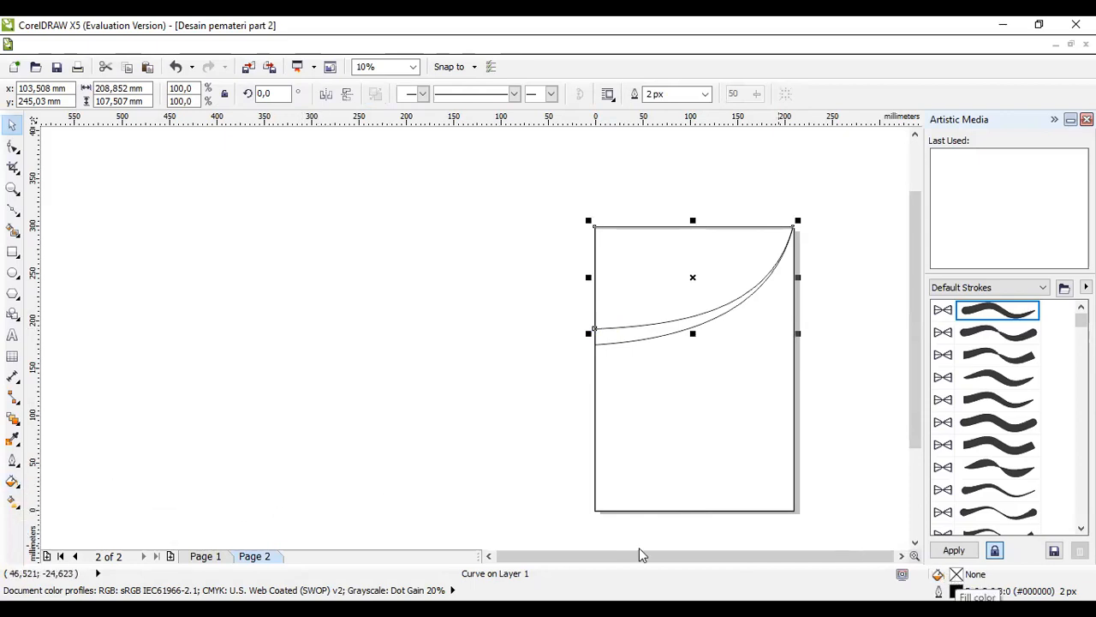
left_click(17, 490)
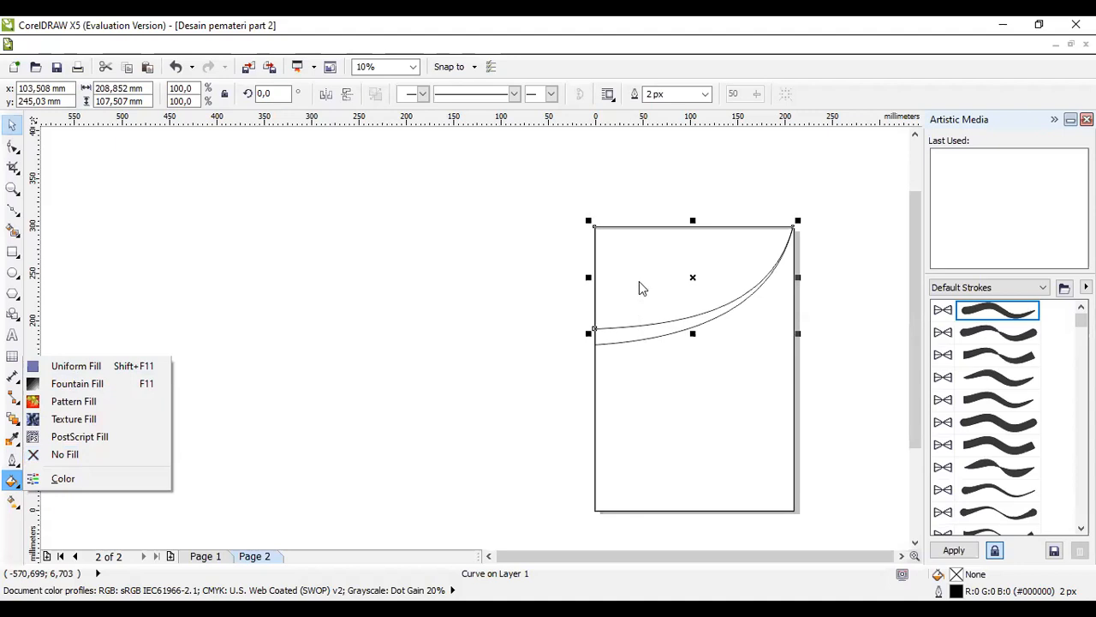
left_click(120, 360)
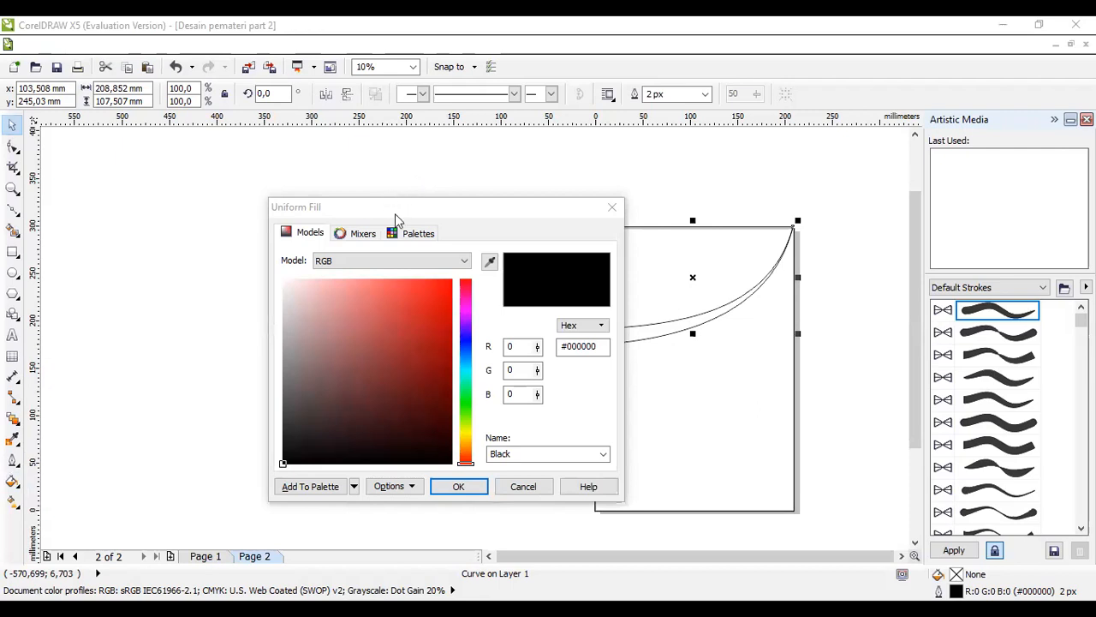
left_click(283, 280)
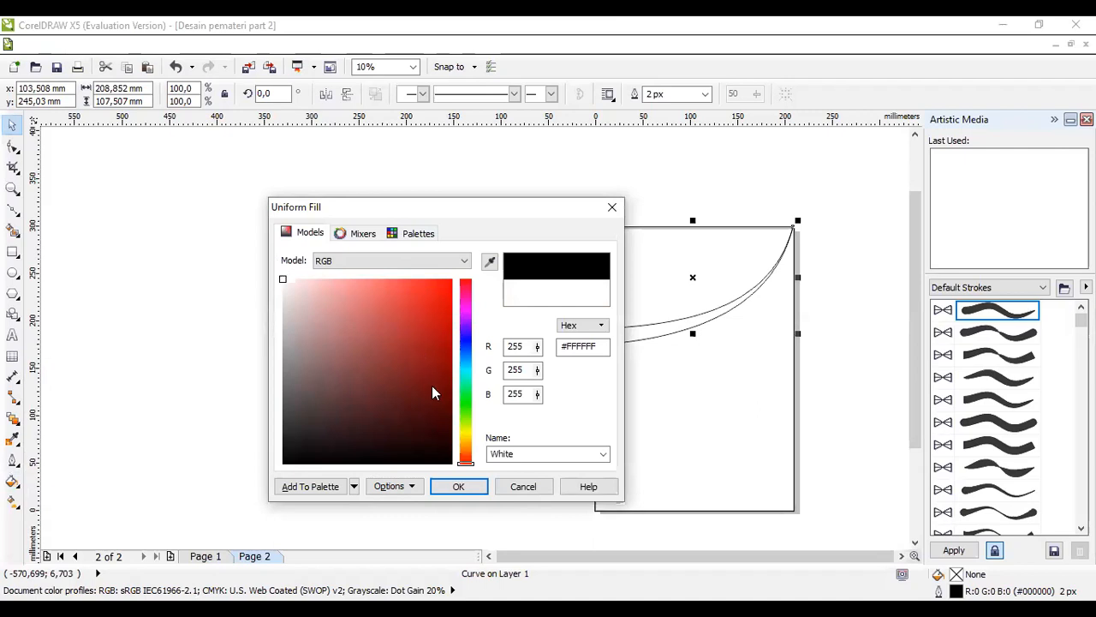
left_click(459, 486)
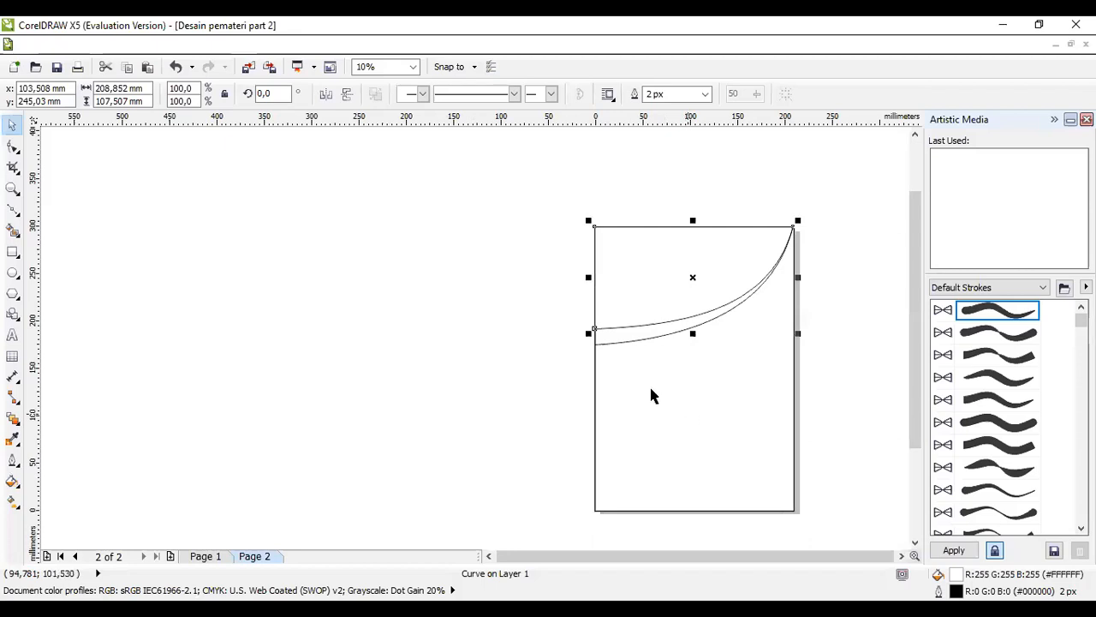
Apply a dark blue uniform fill (#0C0E78) to the page-sized rectangle
left_click(736, 446)
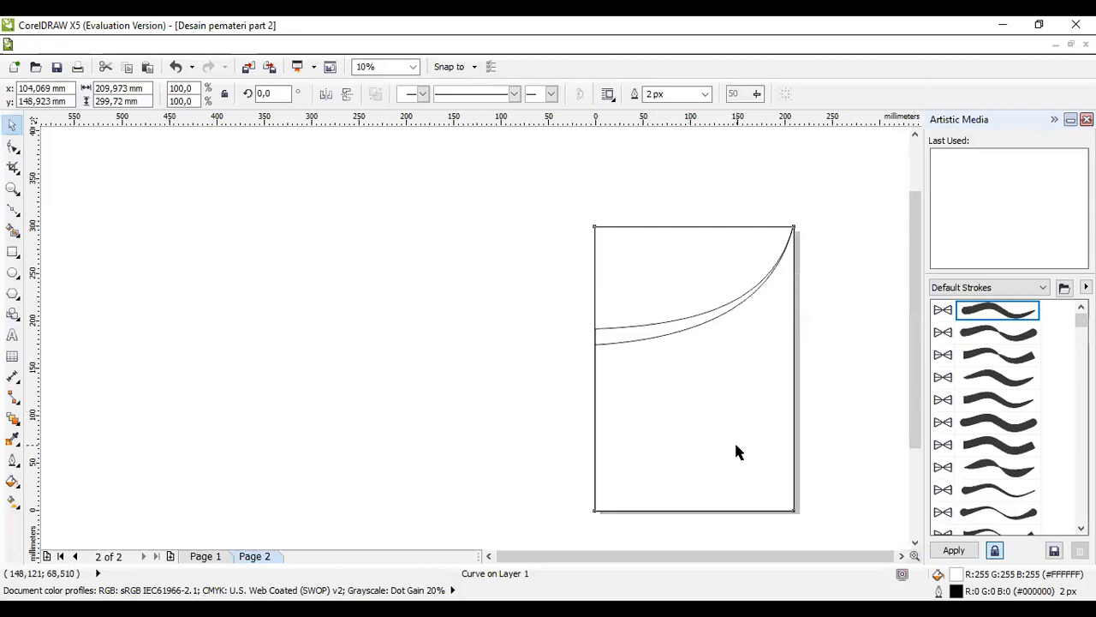
double_click(956, 578)
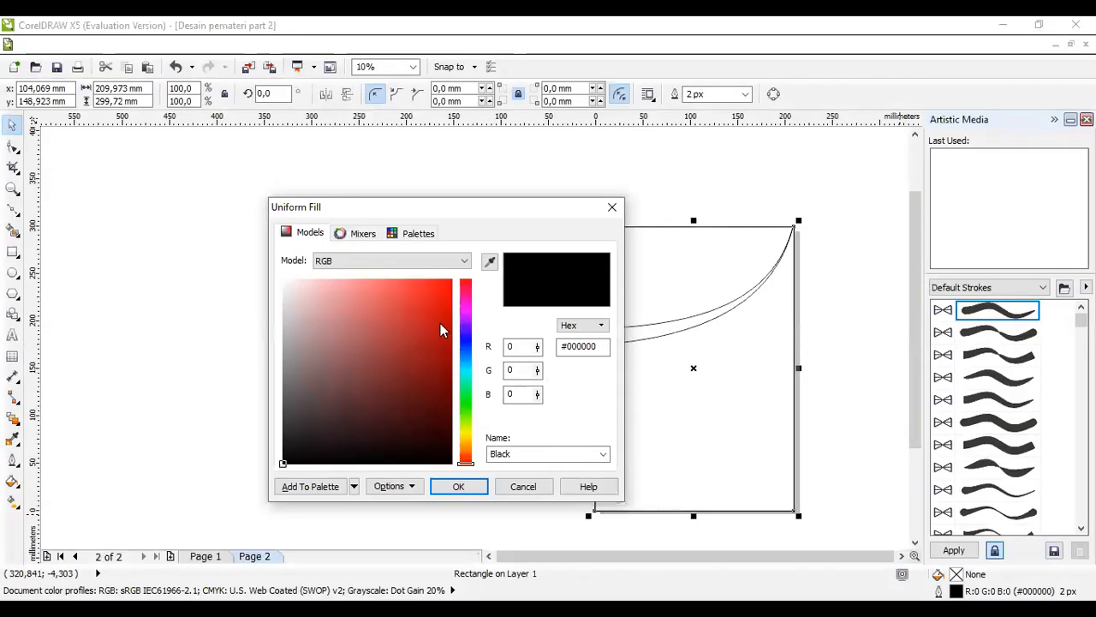
left_click(467, 343)
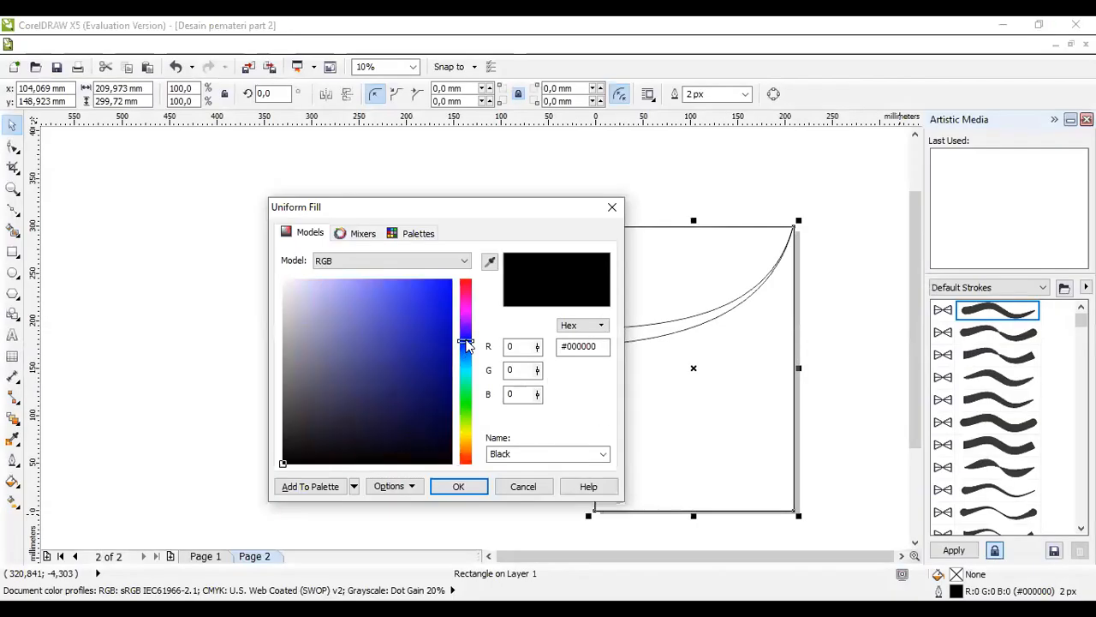
left_click(439, 328)
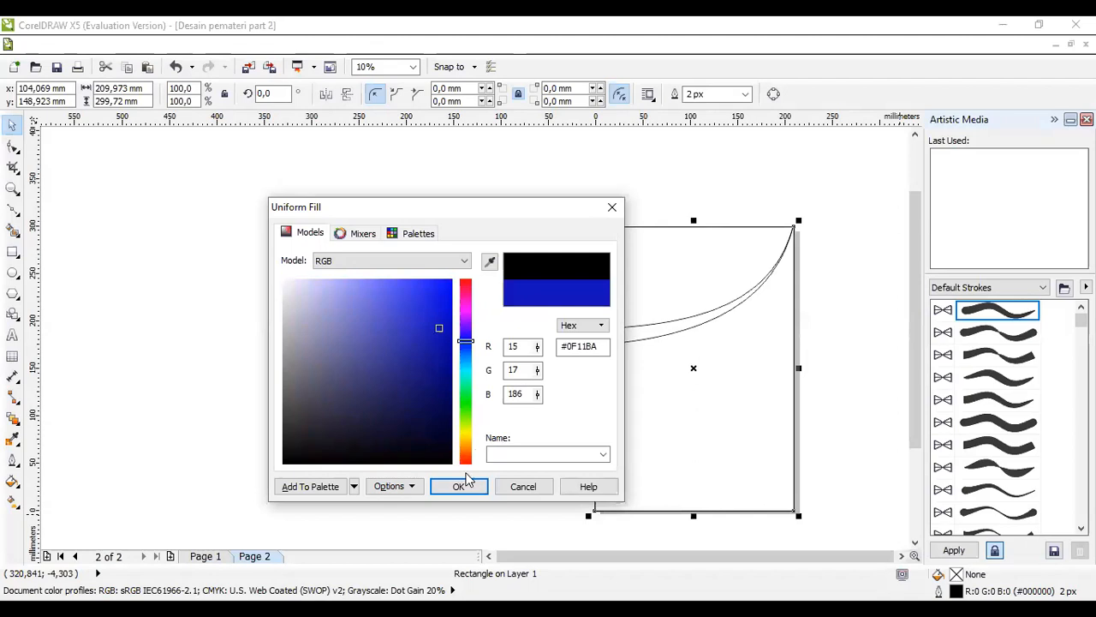
left_click(434, 377)
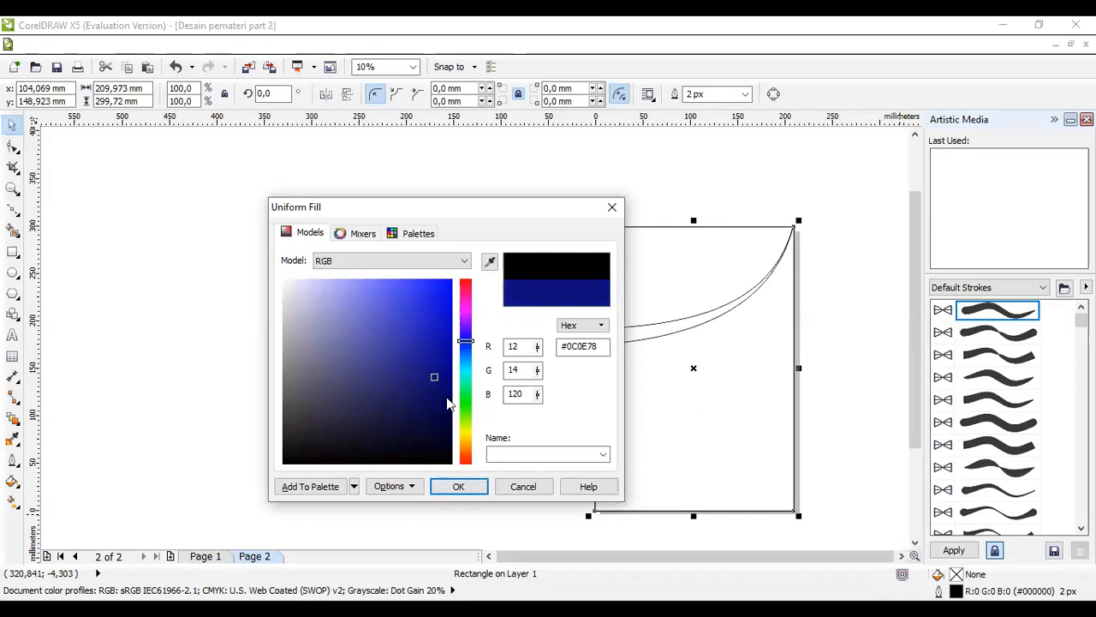
left_click(459, 486)
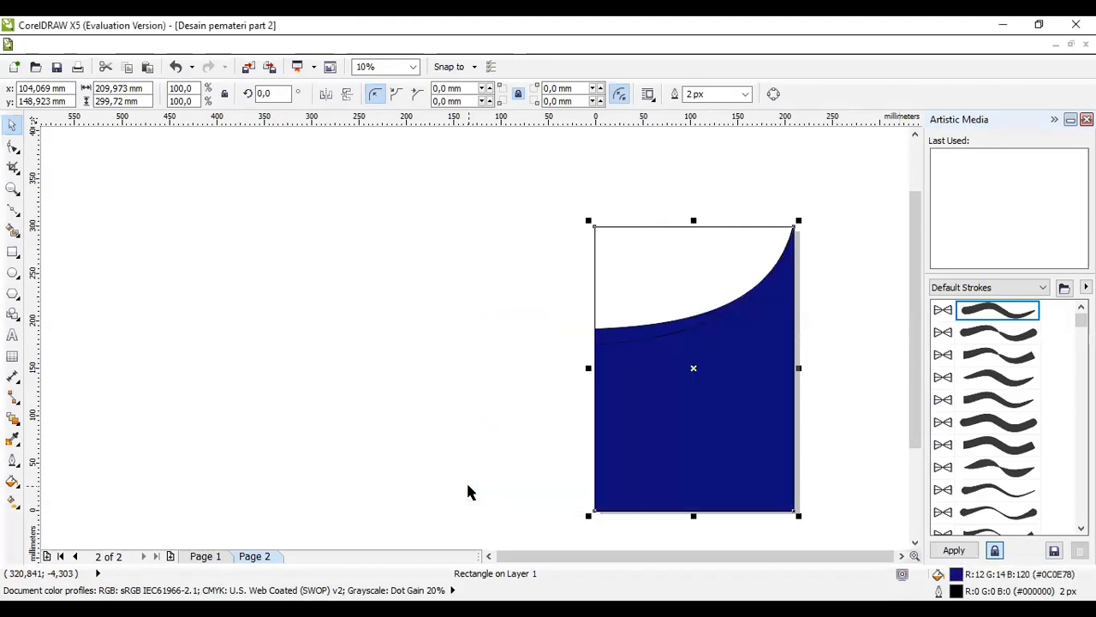
left_click(840, 308)
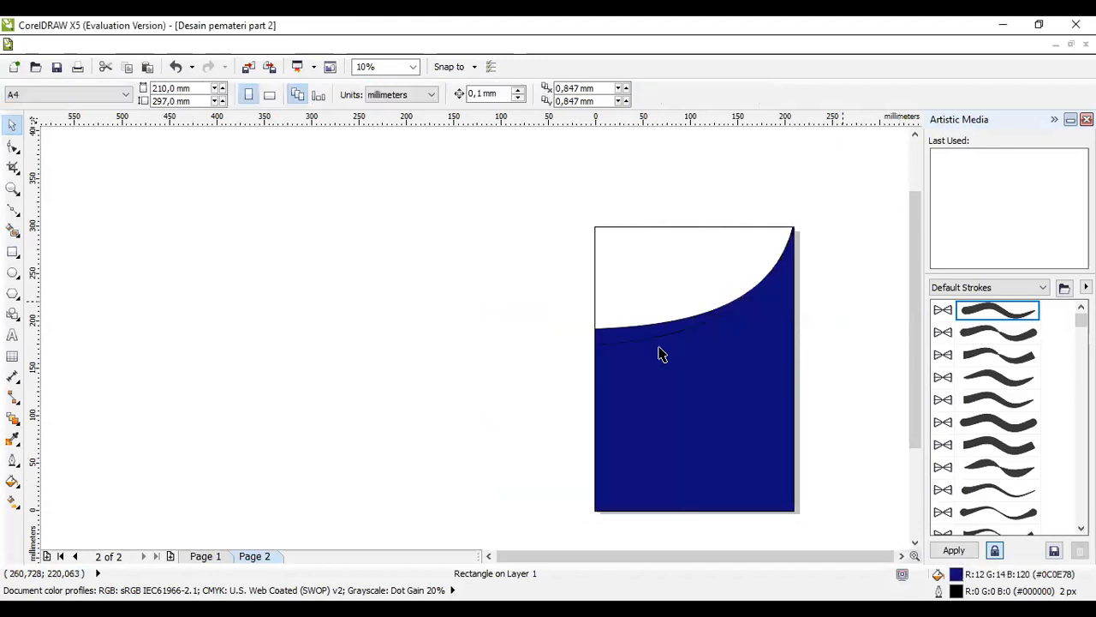
Apply a yellow uniform fill (#EBFC03) to the larger curved shape
left_click(642, 339)
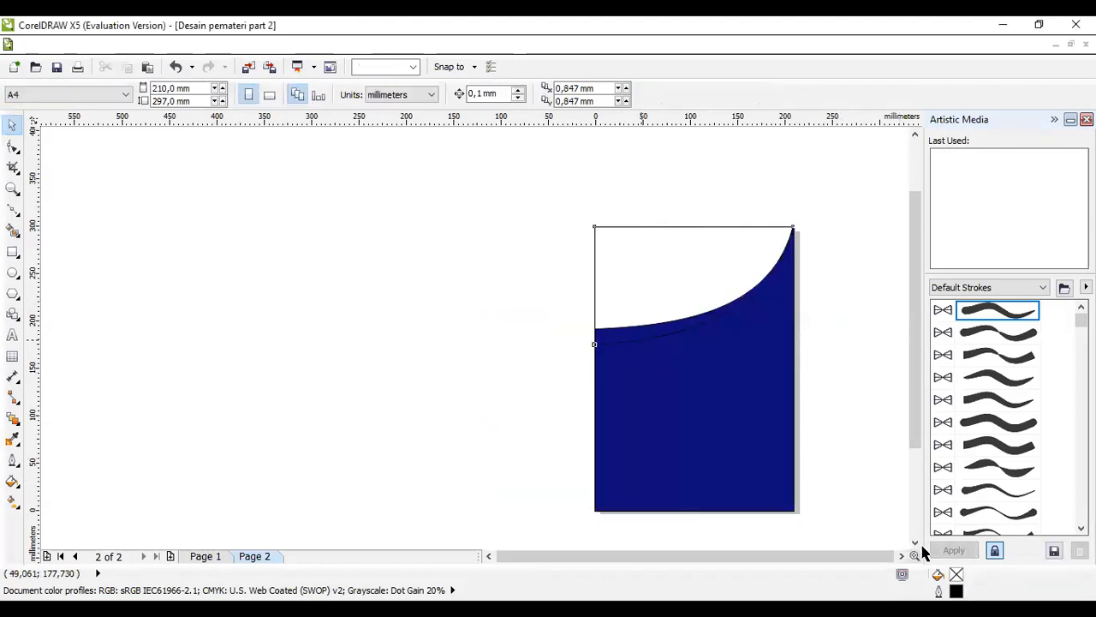
double_click(956, 589)
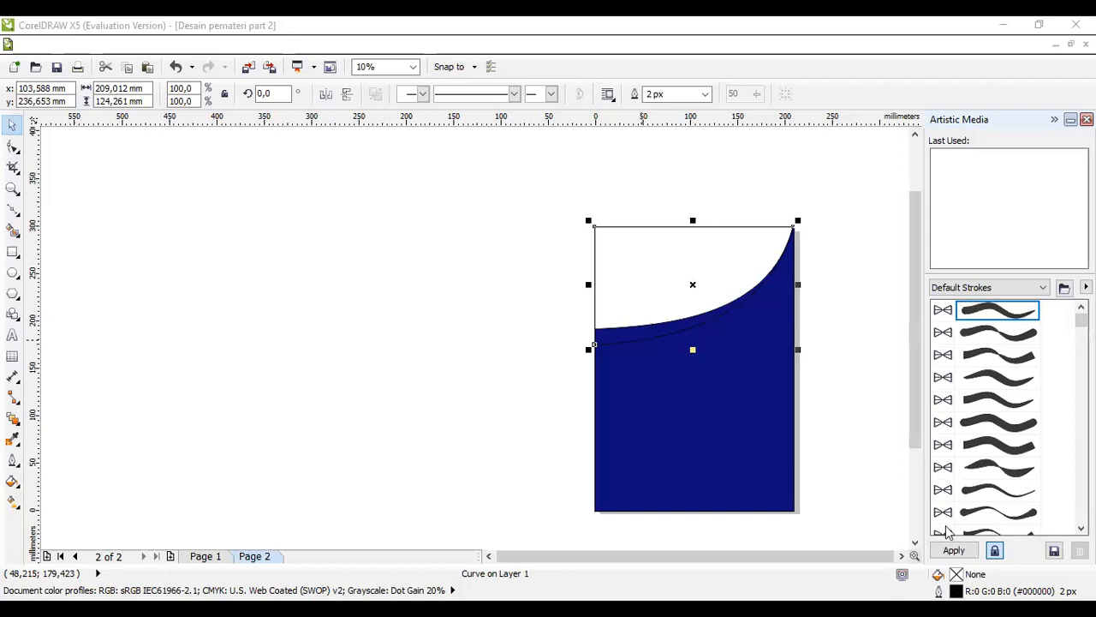
double_click(958, 574)
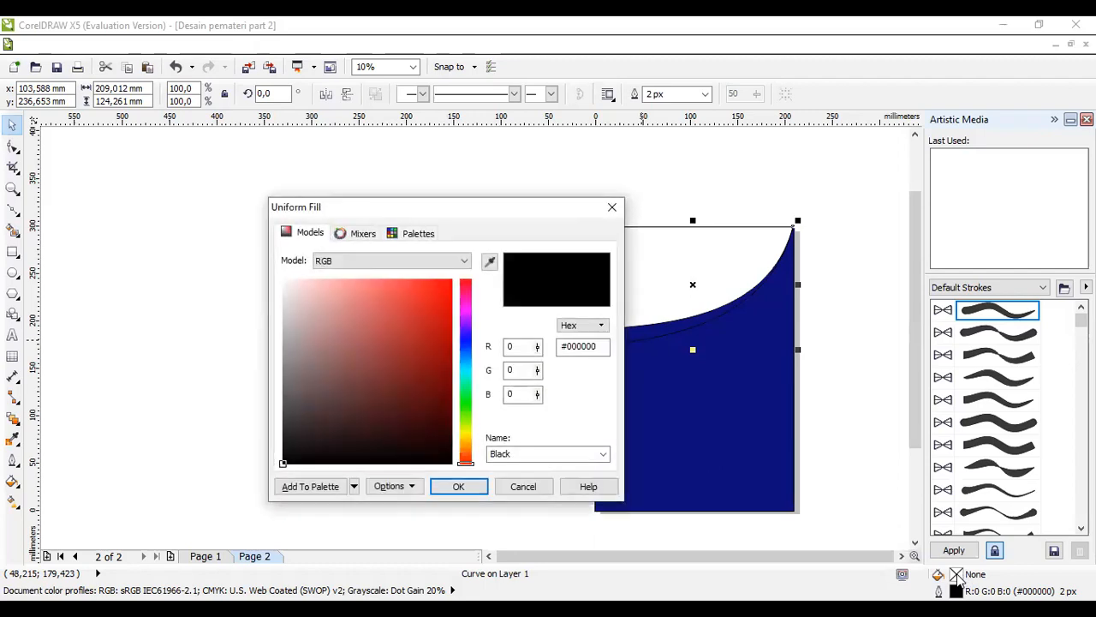
left_click(467, 432)
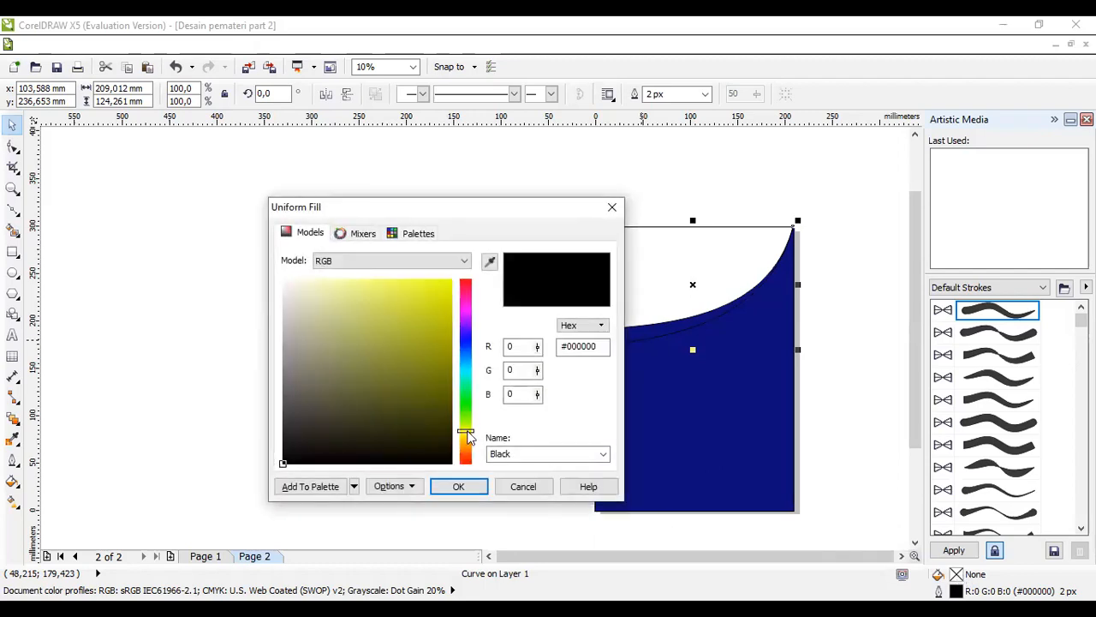
left_click(450, 281)
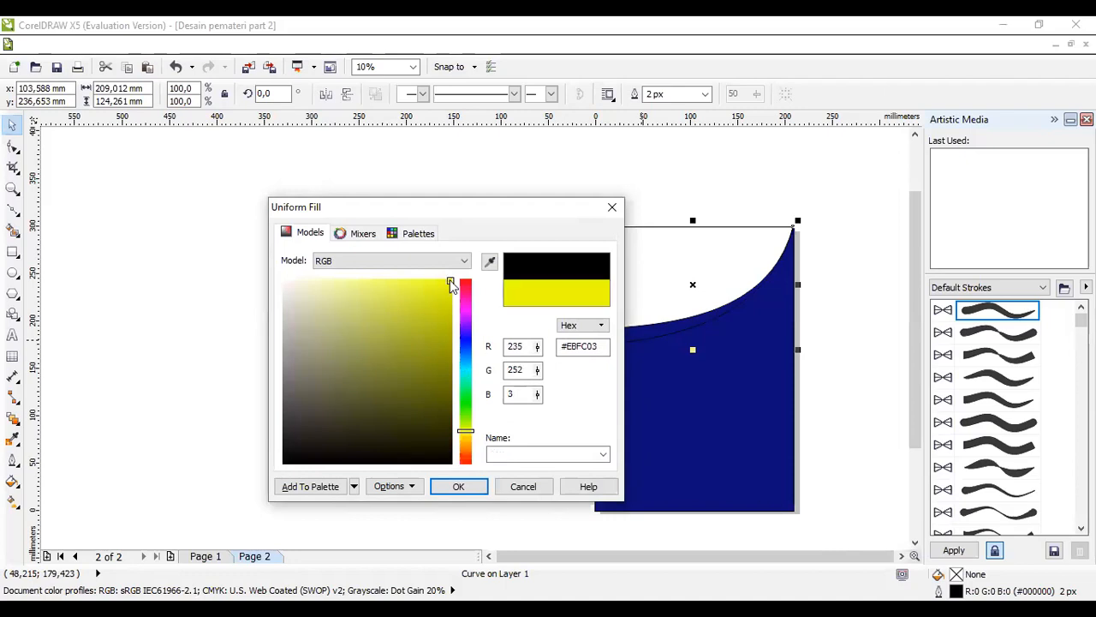
left_click(459, 486)
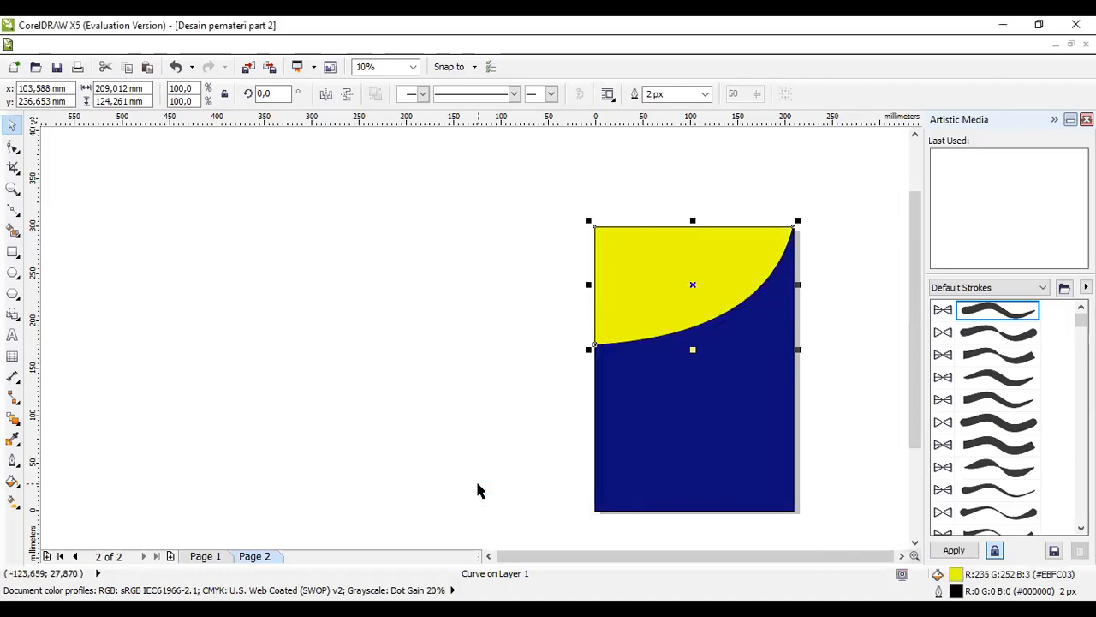
Send the yellow curved shape back one level, behind the white curved shape
right_click(674, 290)
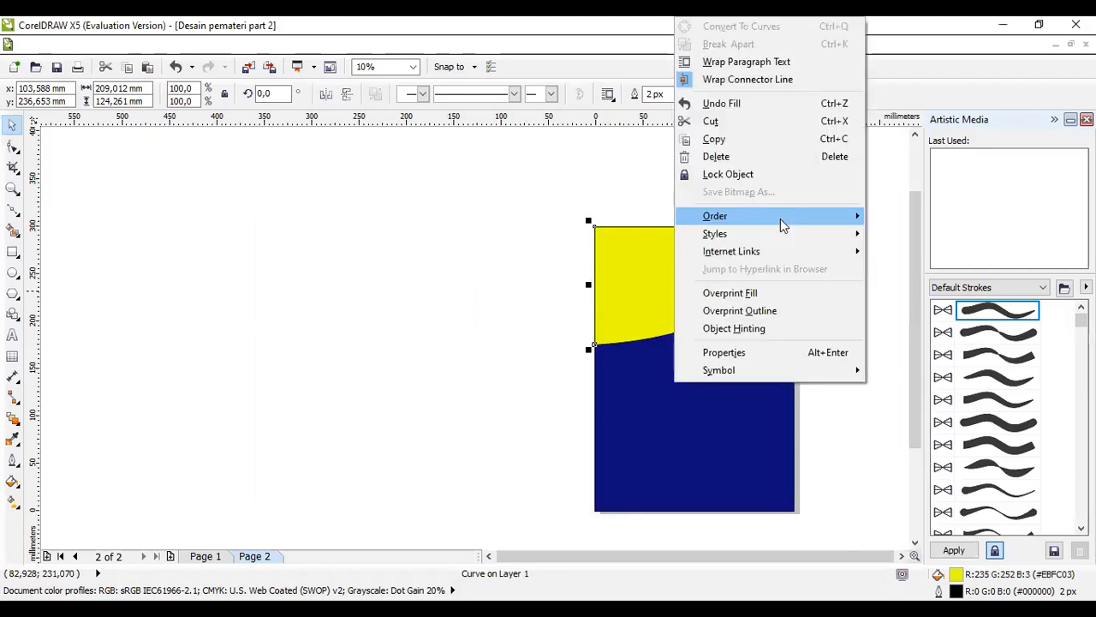
mouse_move(770, 216)
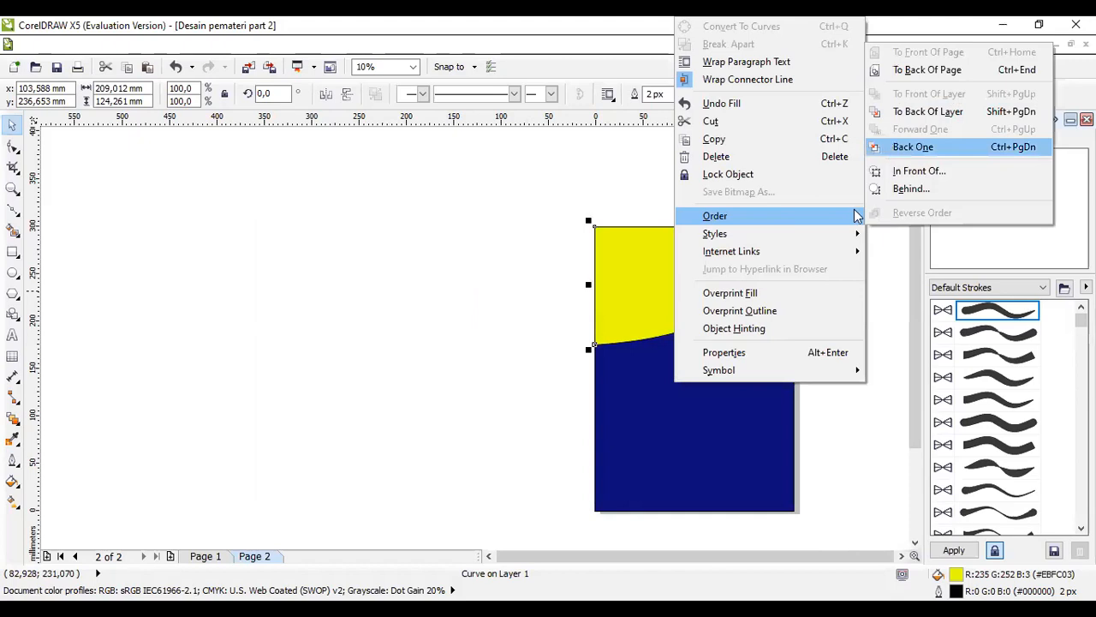
left_click(909, 148)
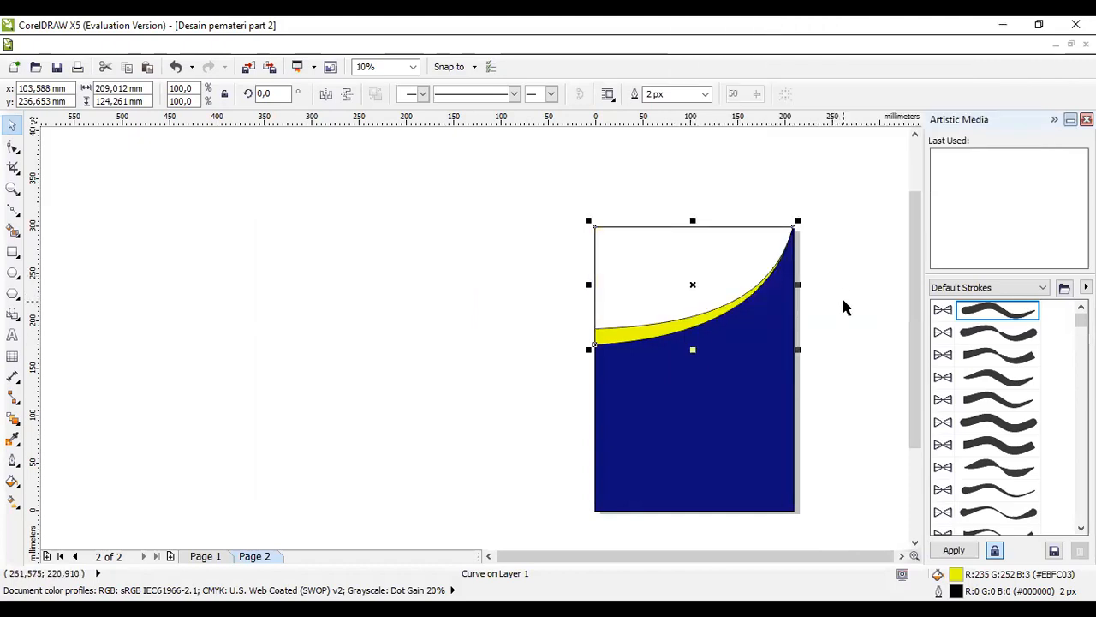
left_click(849, 343)
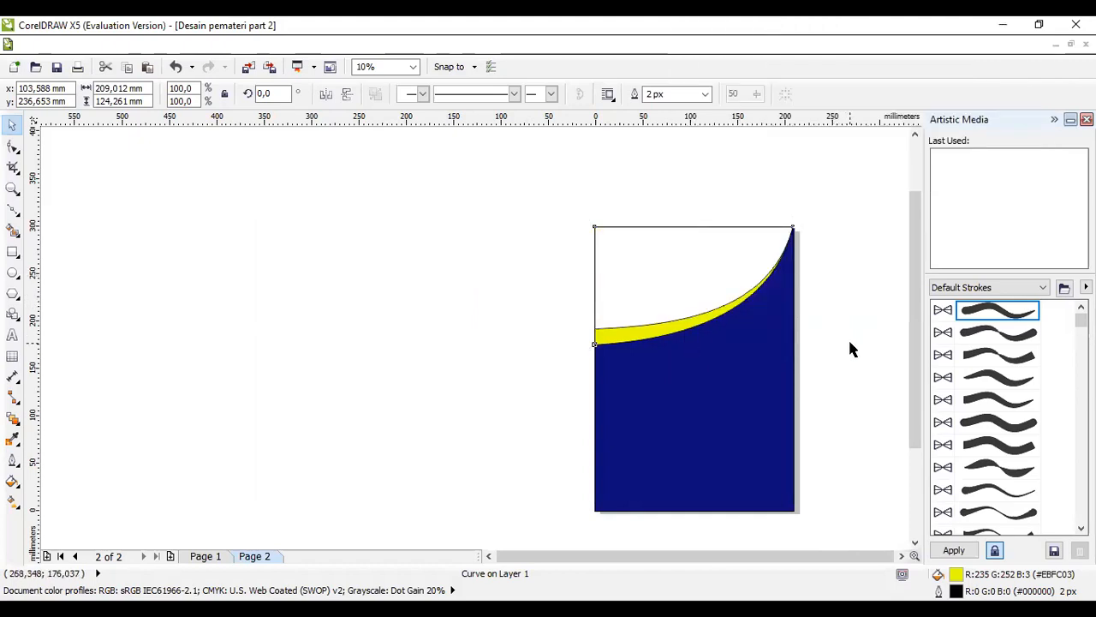
Set the outline width to None for the white curved shape, the yellow curved shape and the blue rectangle
left_click(742, 271)
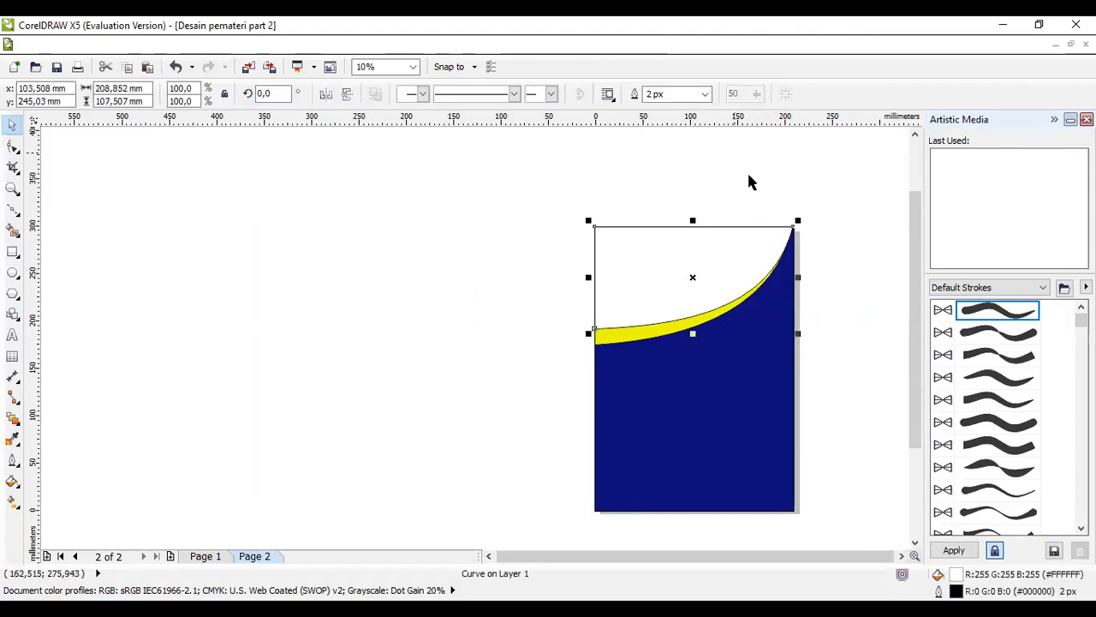
left_click(705, 94)
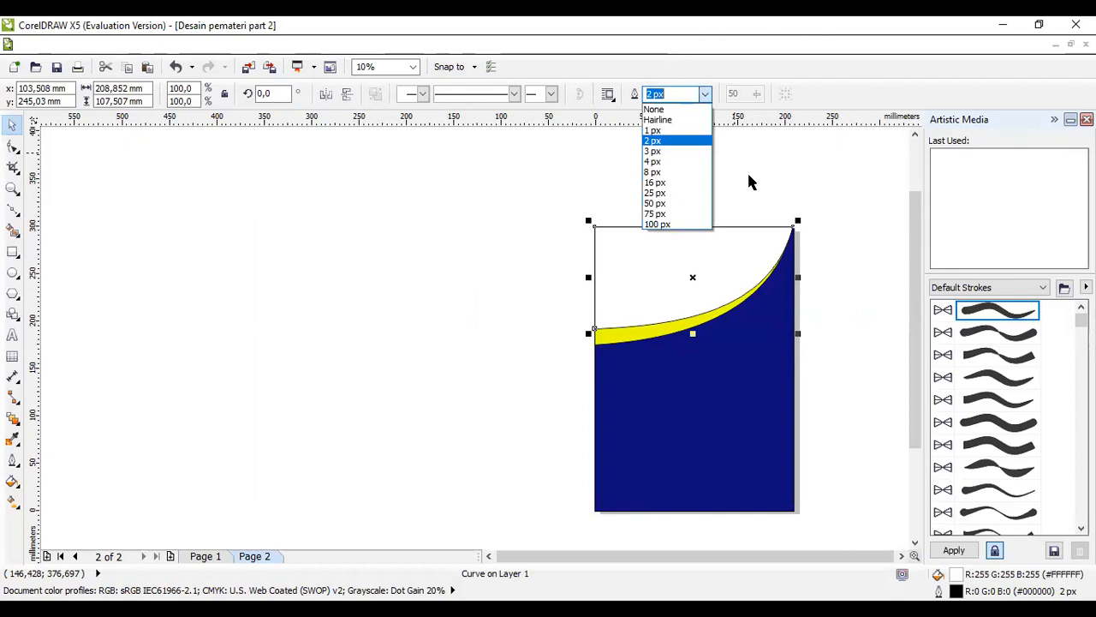
left_click(655, 110)
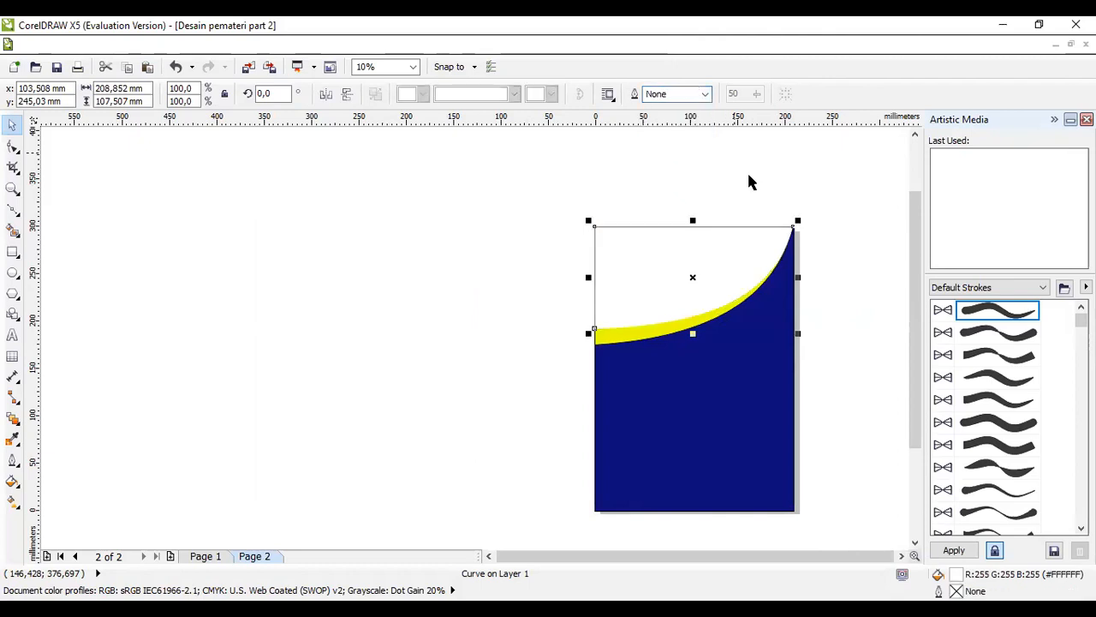
left_click(649, 342)
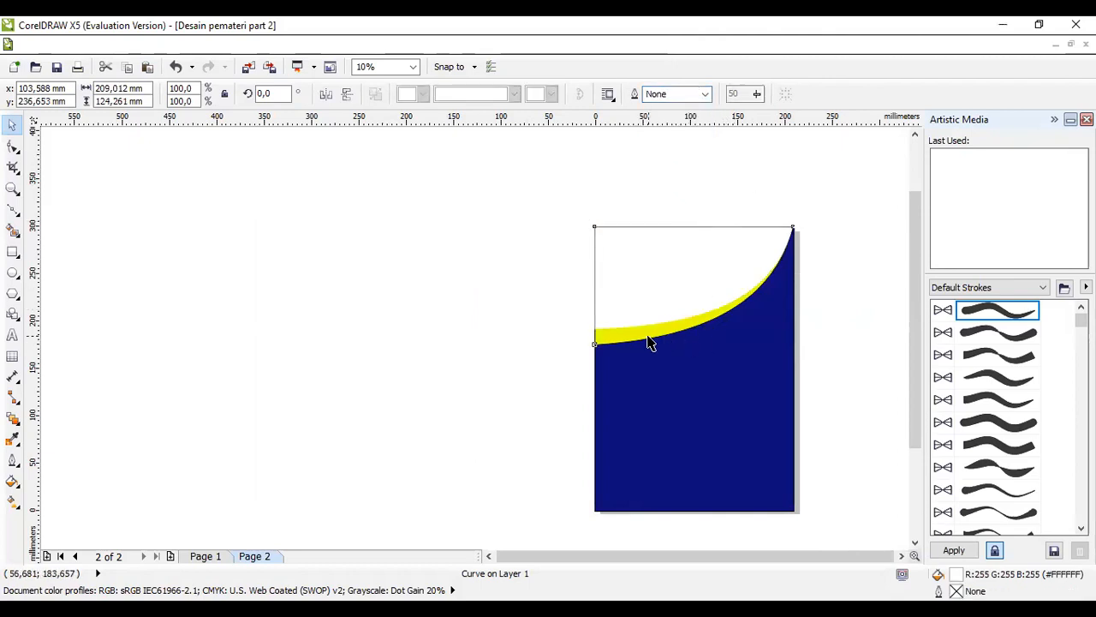
left_click(706, 94)
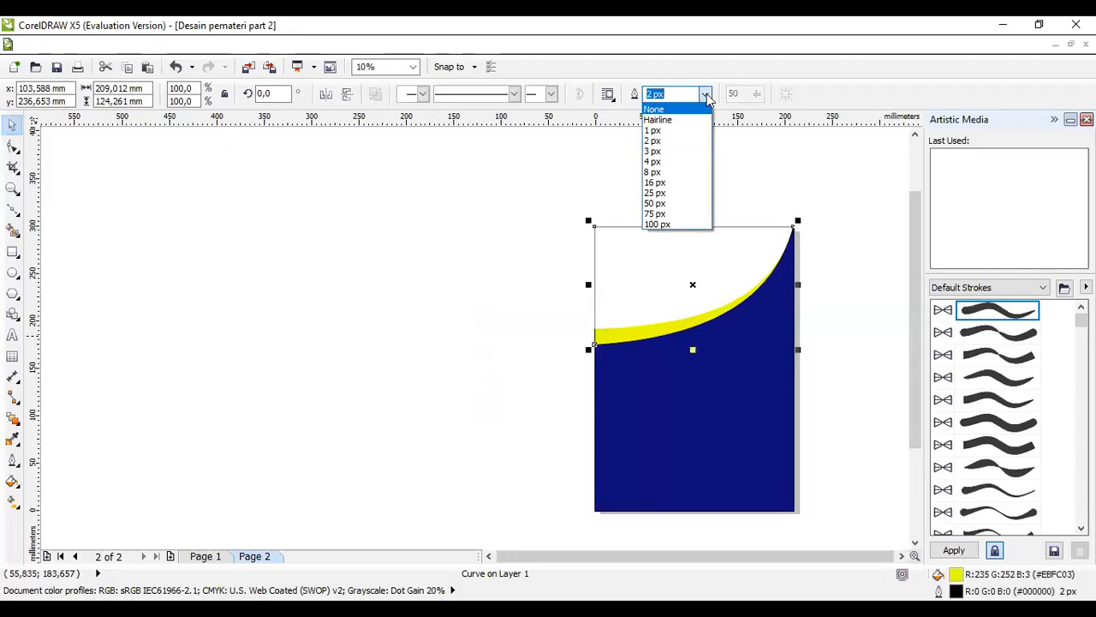
left_click(653, 108)
left_click(744, 358)
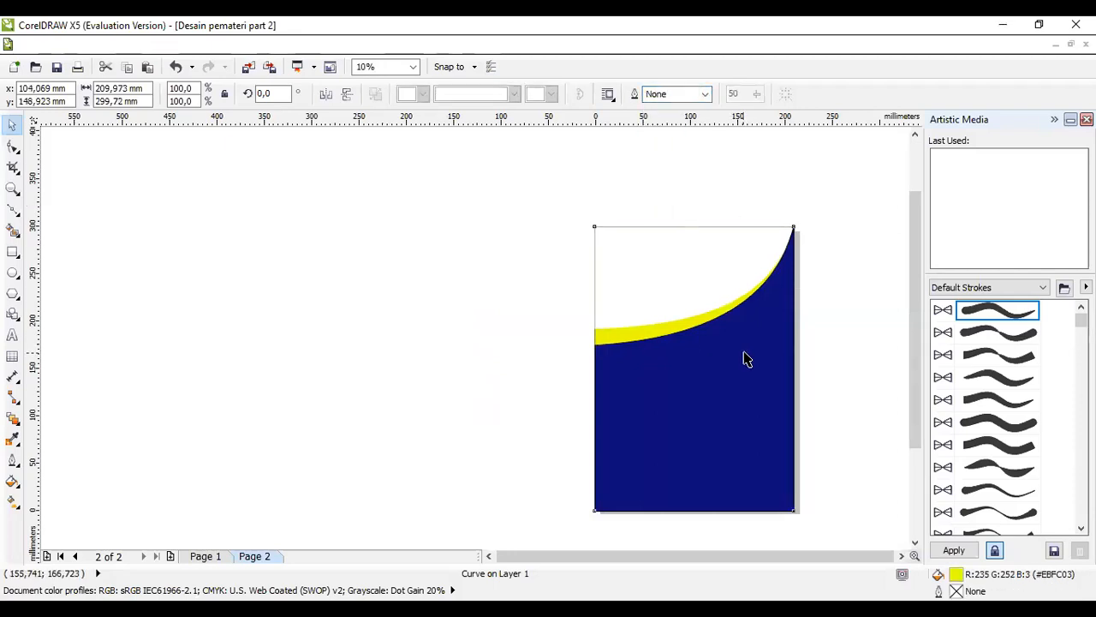
left_click(719, 95)
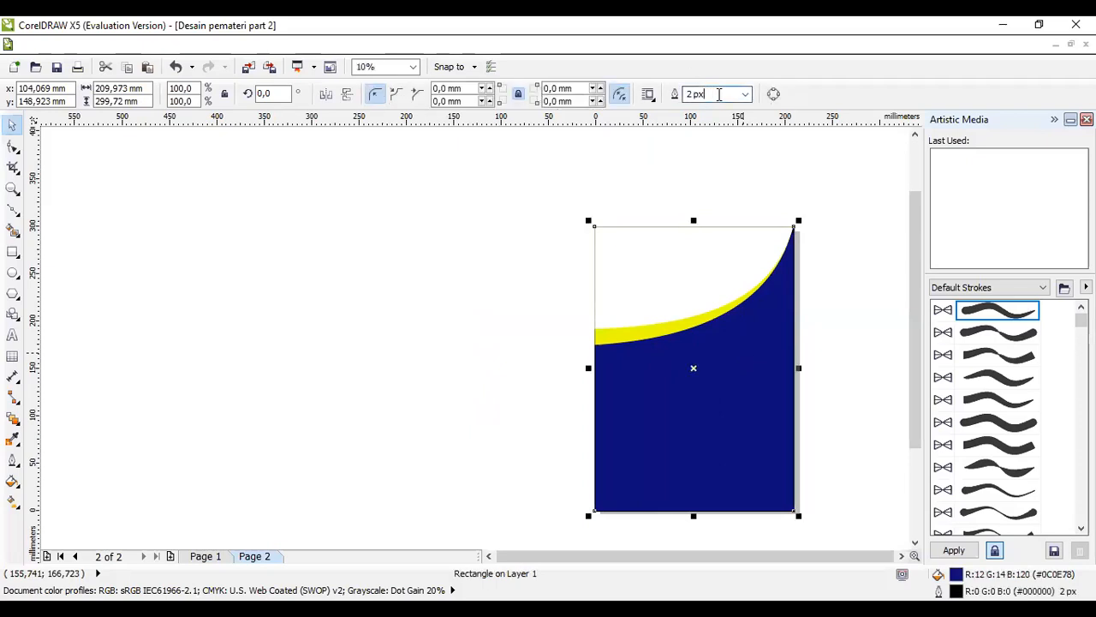
left_click(745, 95)
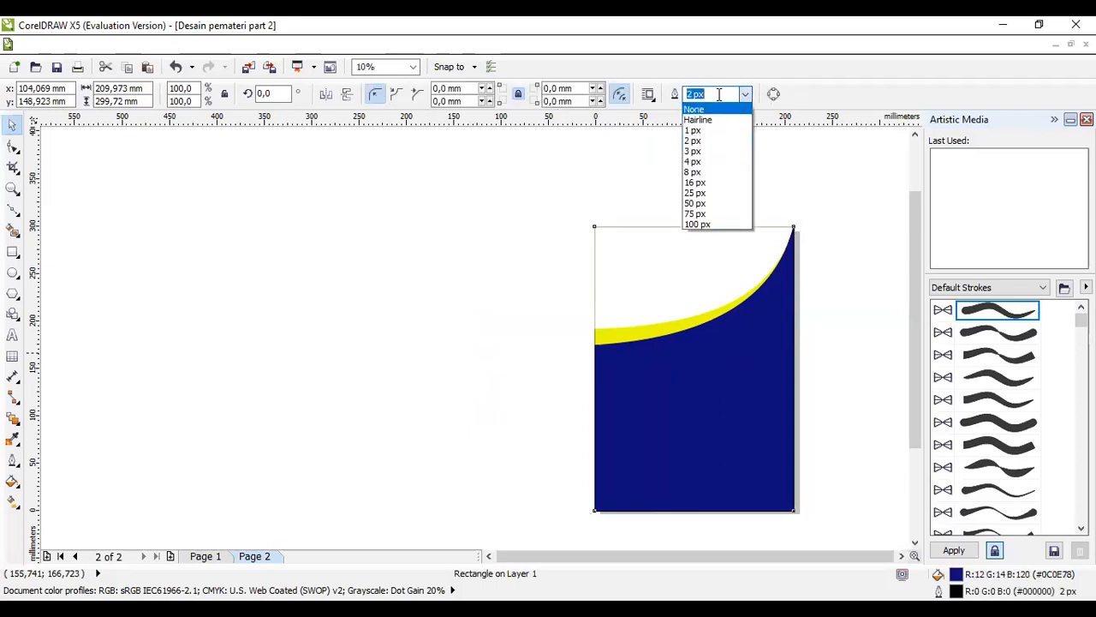
left_click(698, 109)
left_click(836, 281)
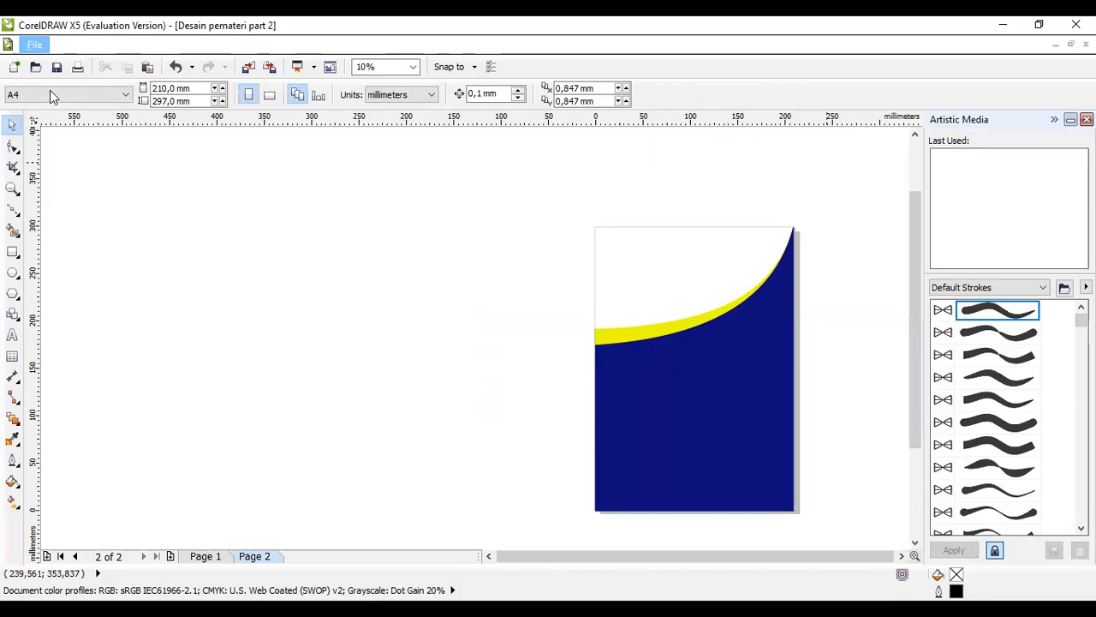
Start an import and select the IGI, darmasiswa, SMK Bisa Hebat V5 and East Java coat of arms PNG files in the Unduhan folder
left_click(34, 45)
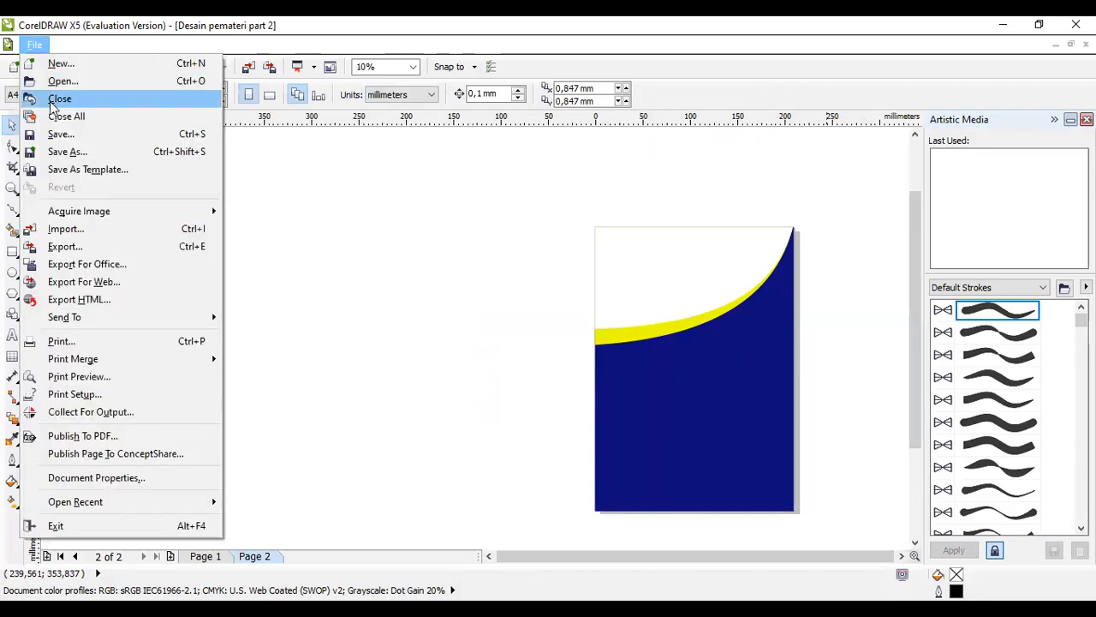
left_click(99, 230)
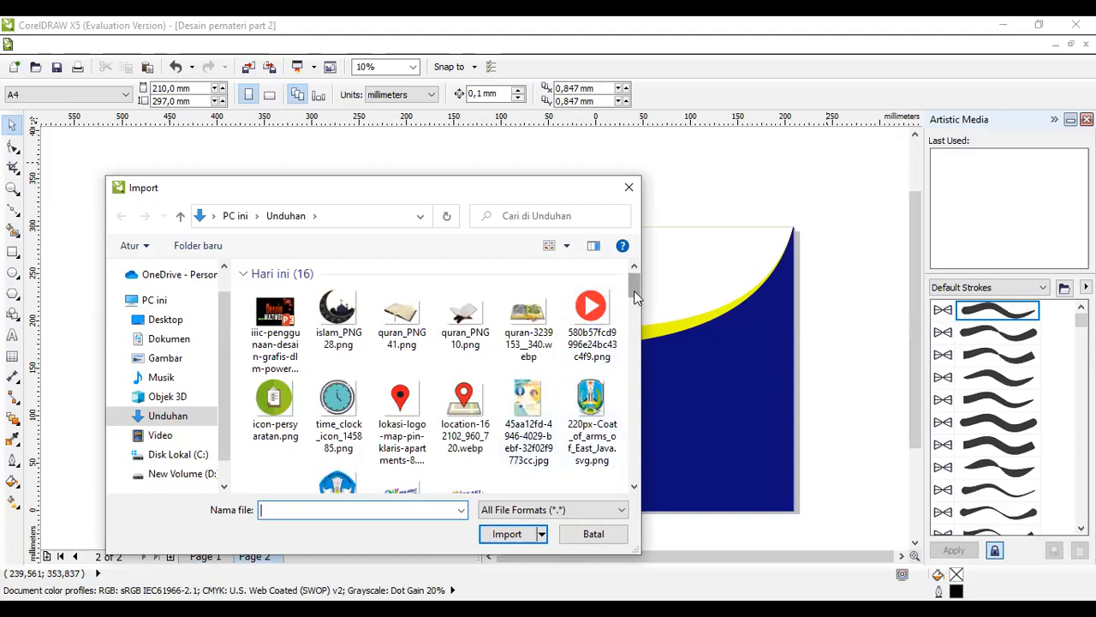
scroll(634, 289, "down", 1)
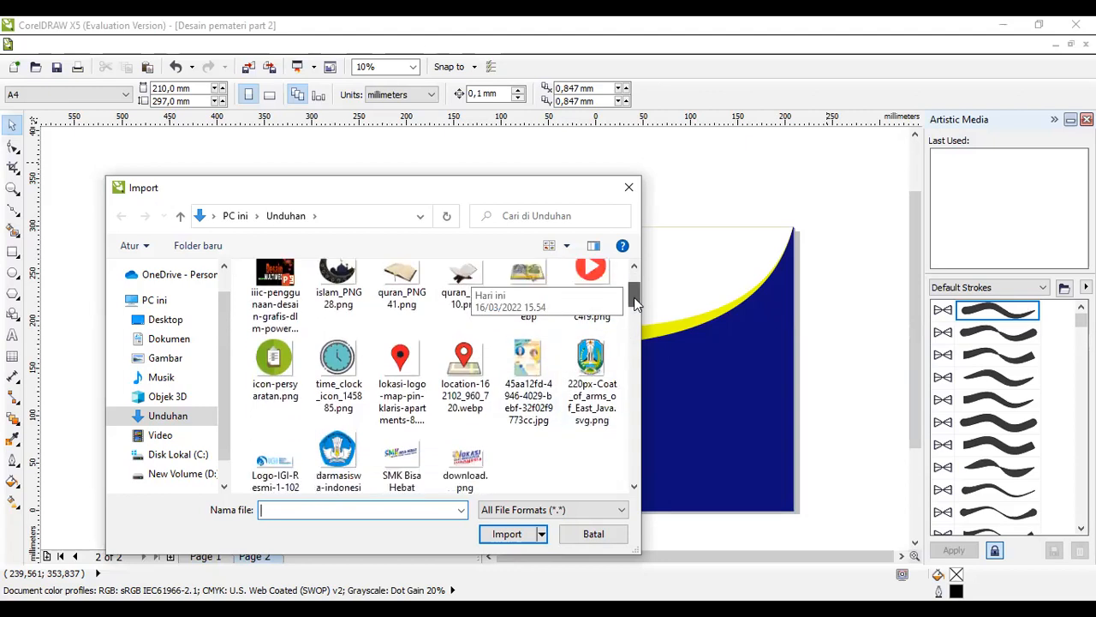
left_click(465, 441)
left_click(417, 438)
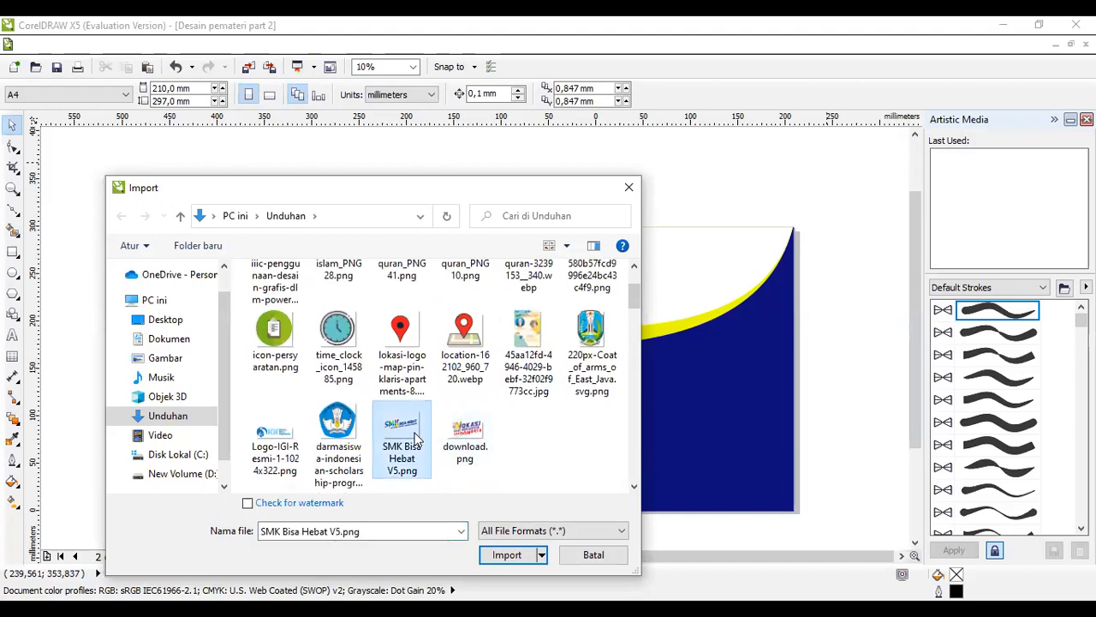
left_click(331, 452)
left_click(290, 462, "ctrl")
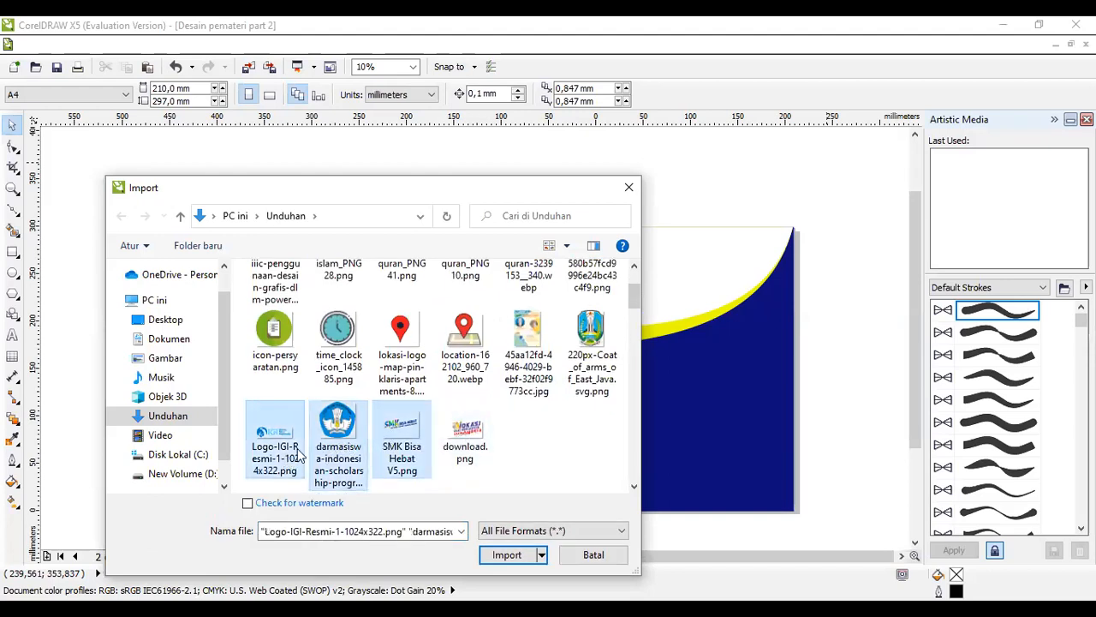
left_click(591, 364, "ctrl")
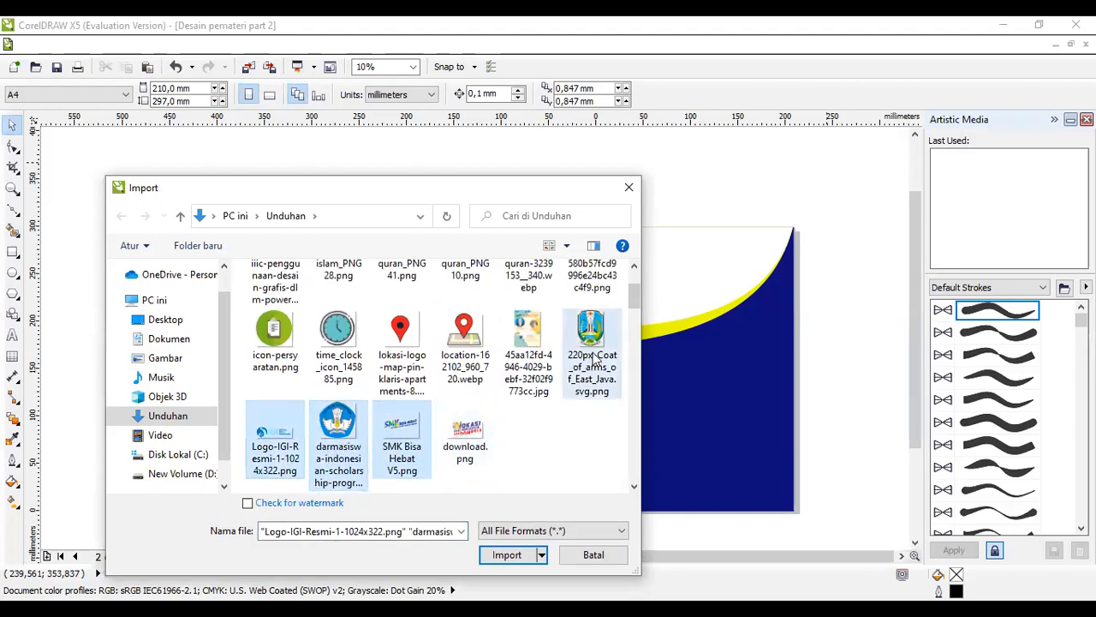
Import the East Java coat of arms, IGI, Tut Wuri Handayani and SMK Bisa Hebat logos at original size, outside the page
left_click(514, 559)
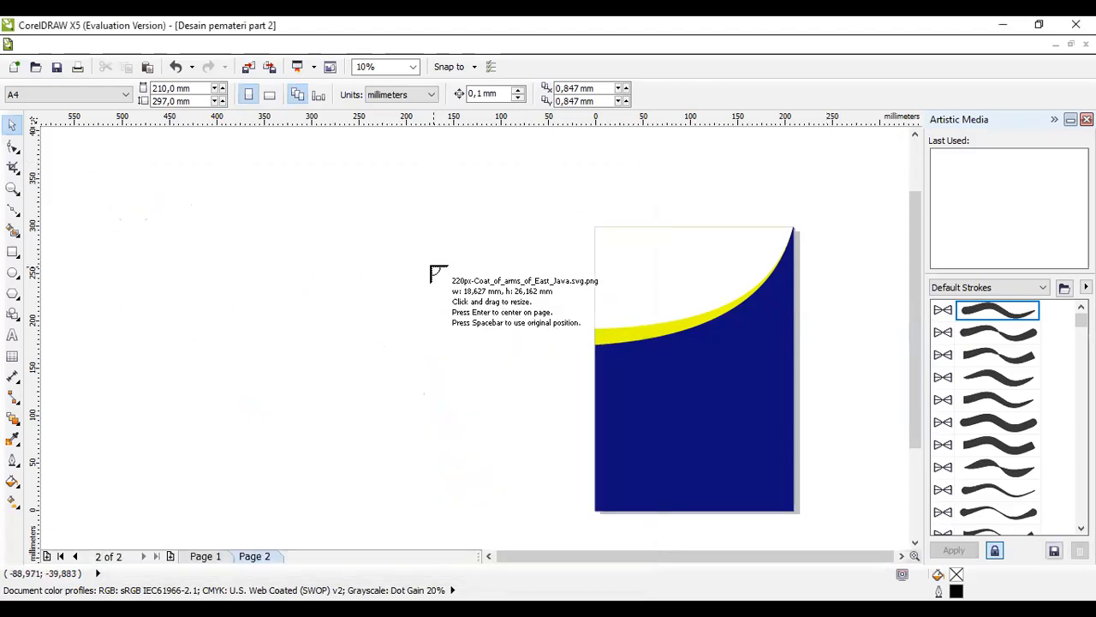
left_click(435, 268)
left_click(297, 272)
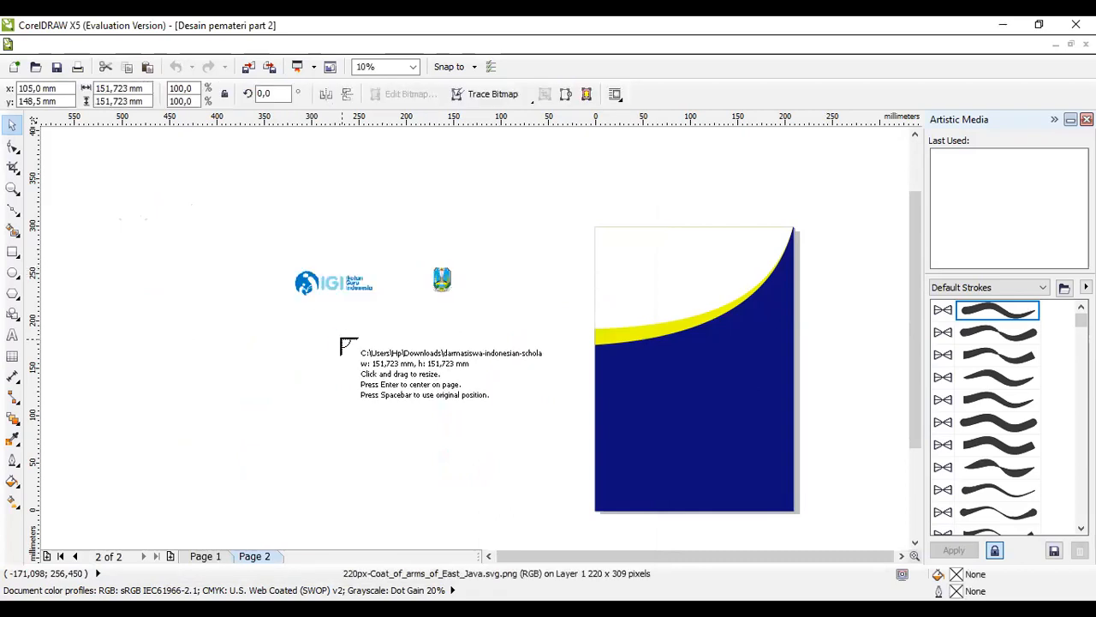
left_click(344, 340)
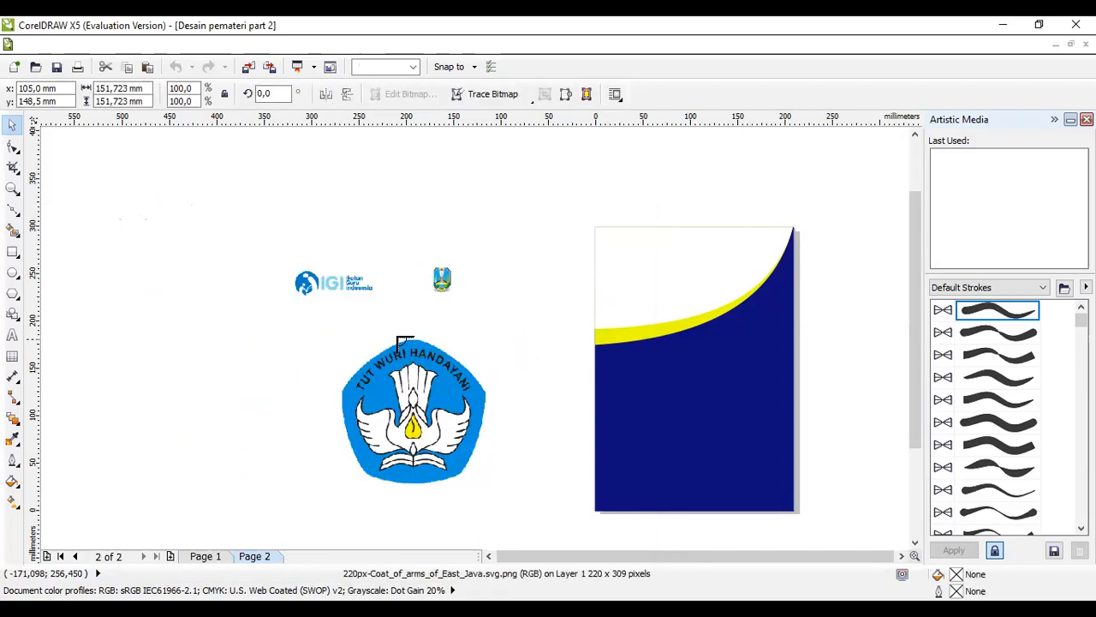
left_click(500, 253)
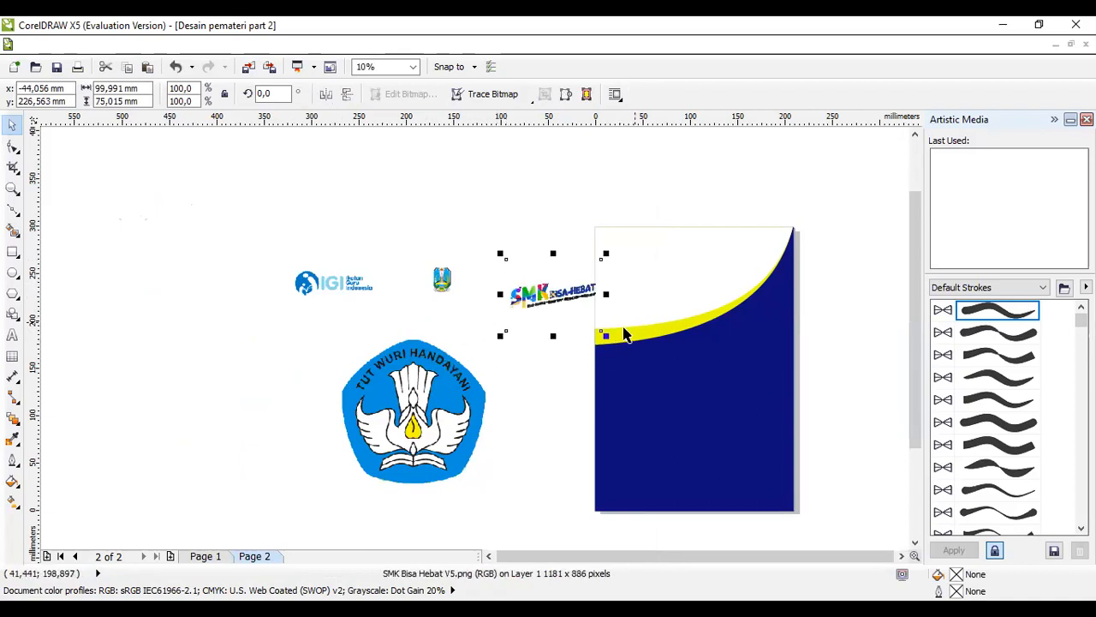
Shrink the SMK Bisa Hebat logo to about 34 mm wide and place it right of the East Java coat of arms along the page's top
left_click_drag(607, 334, 617, 242)
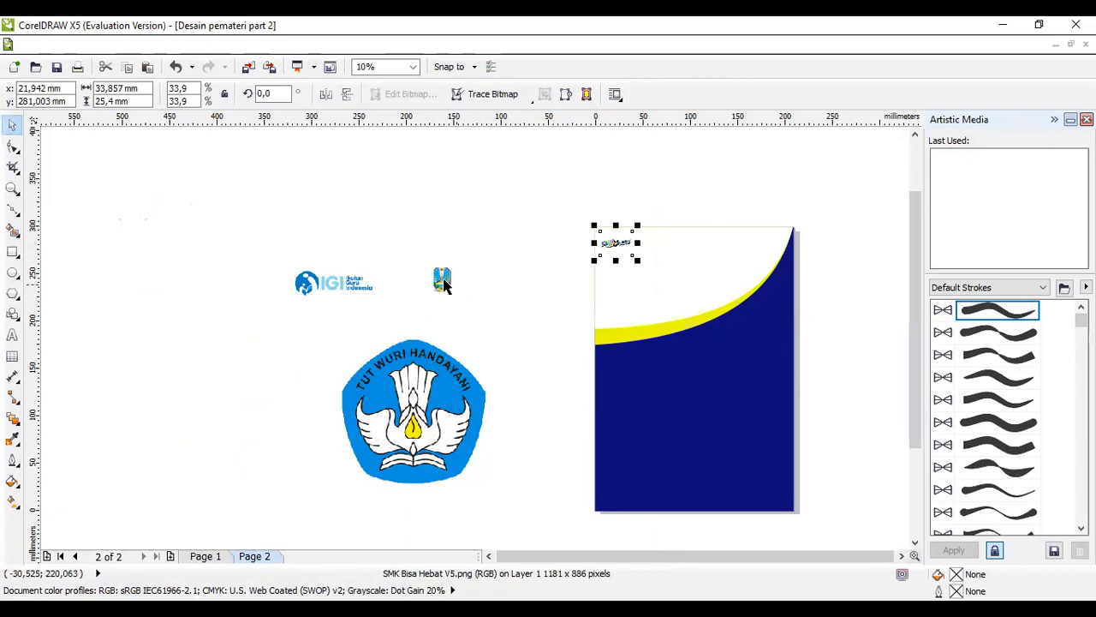
left_click(442, 281)
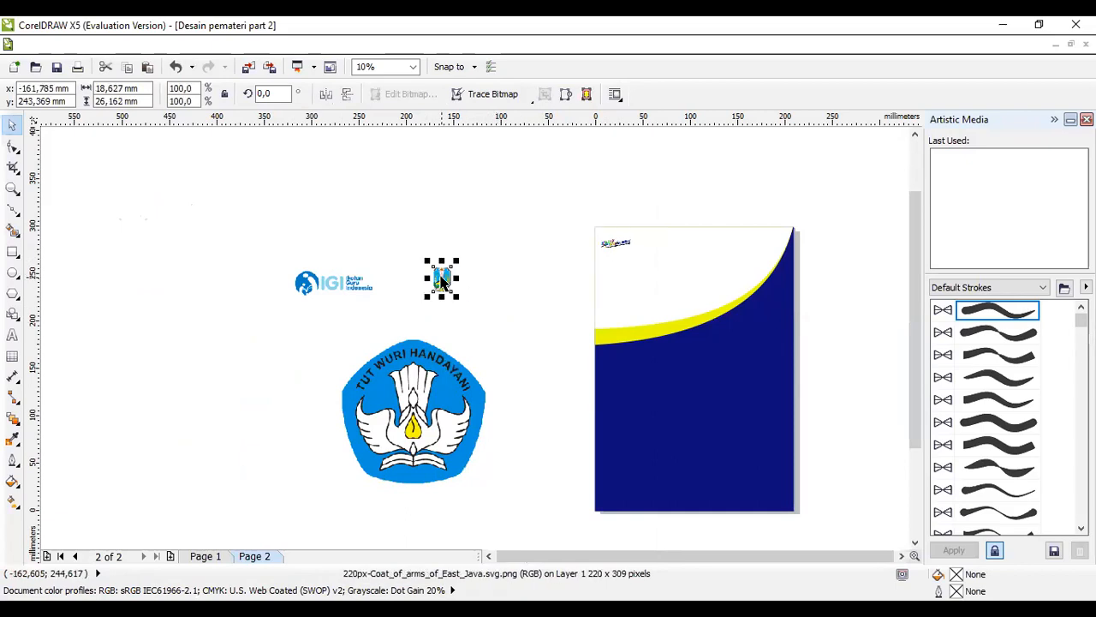
left_click(617, 246)
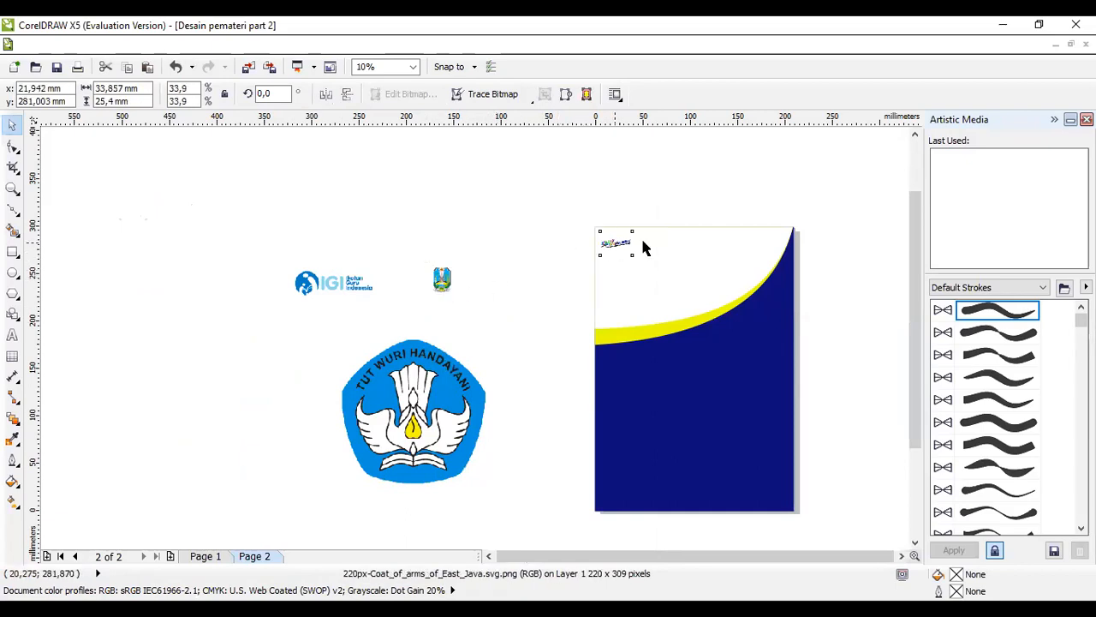
left_click_drag(615, 244, 654, 242)
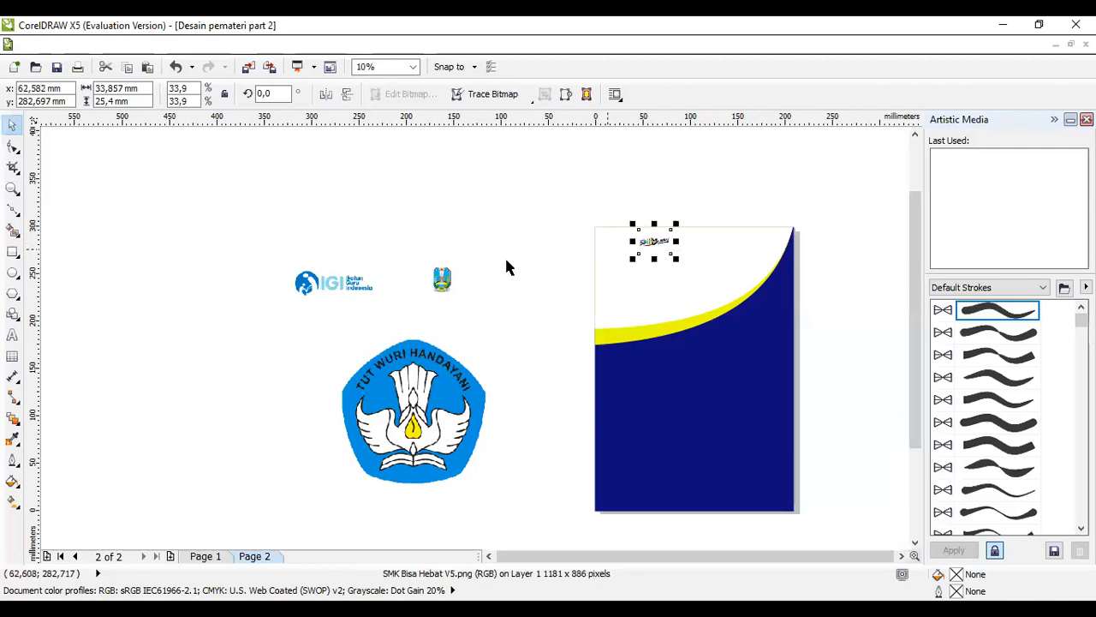
left_click(439, 280)
left_click_drag(613, 247, 682, 242)
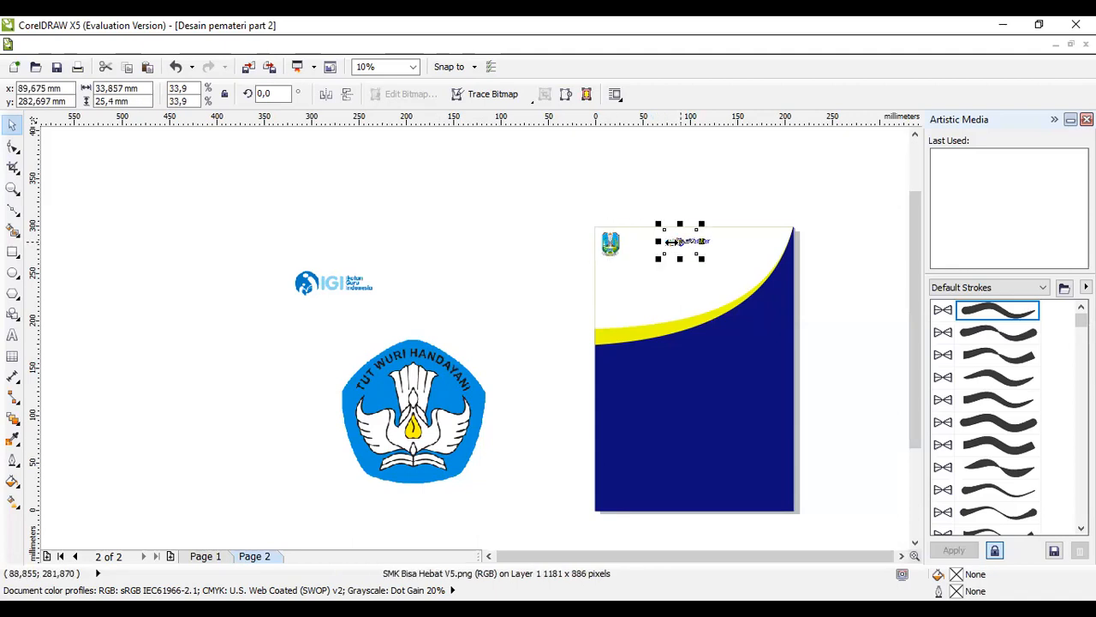
Scale the IGI logo to about 57 mm and the Tut Wuri Handayani emblem to about 44 mm wide, placing both in the page's logo row
left_click(333, 288)
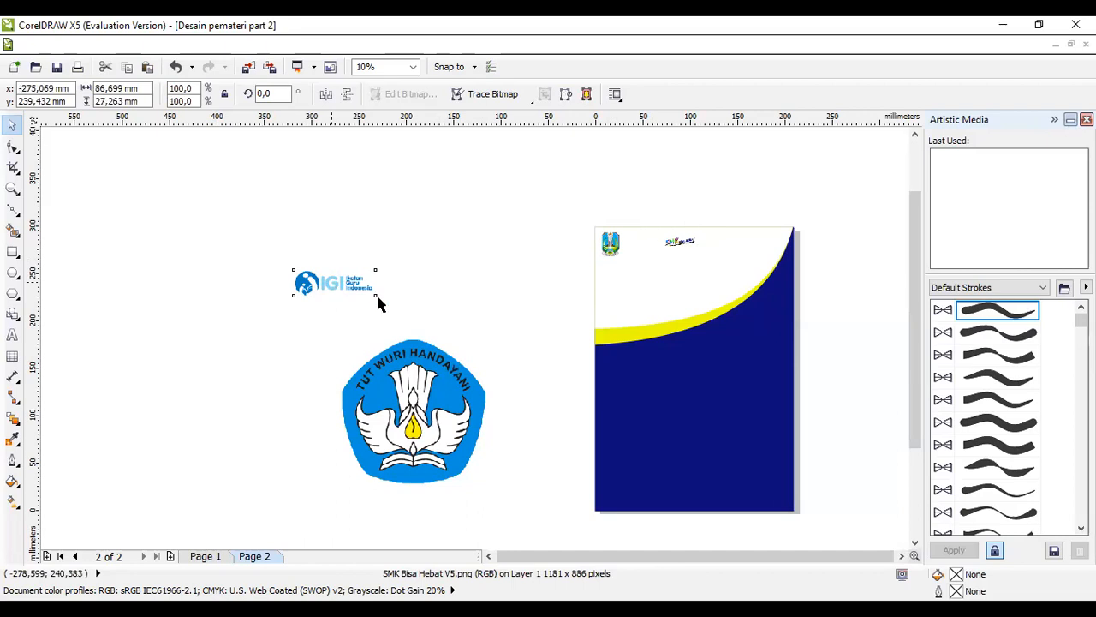
left_click_drag(375, 295, 348, 287)
left_click_drag(628, 257, 661, 245)
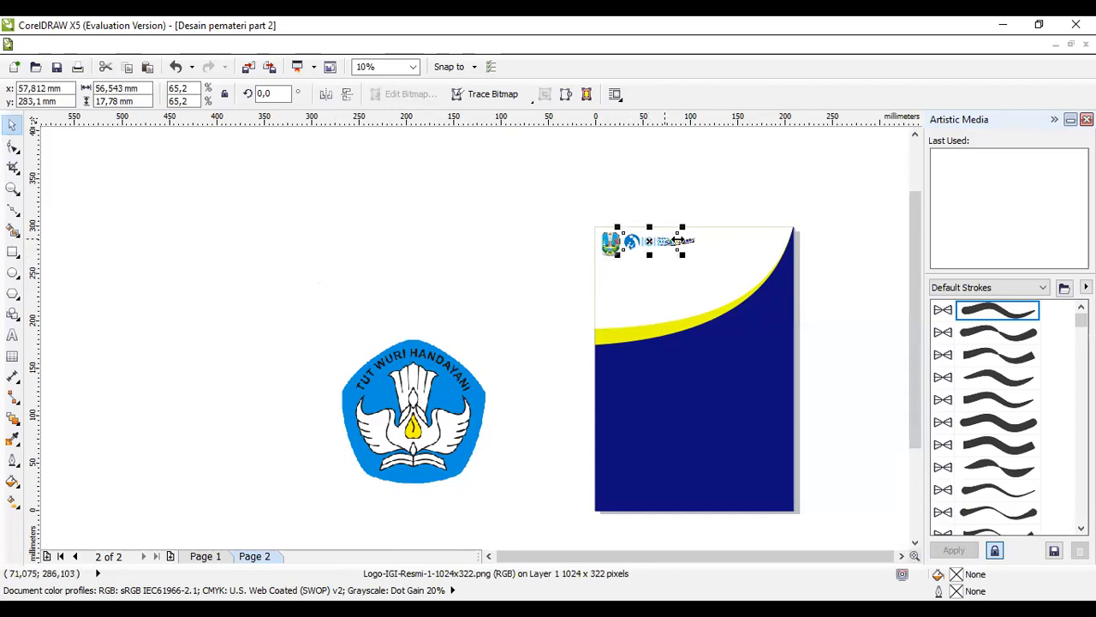
left_click(451, 395)
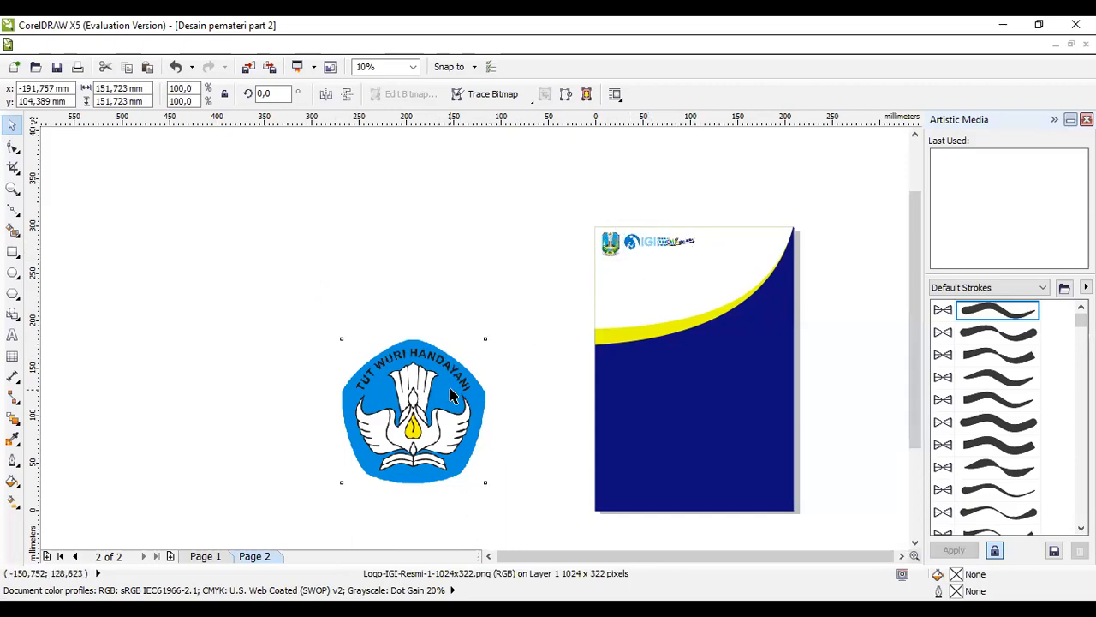
left_click_drag(487, 482, 717, 253)
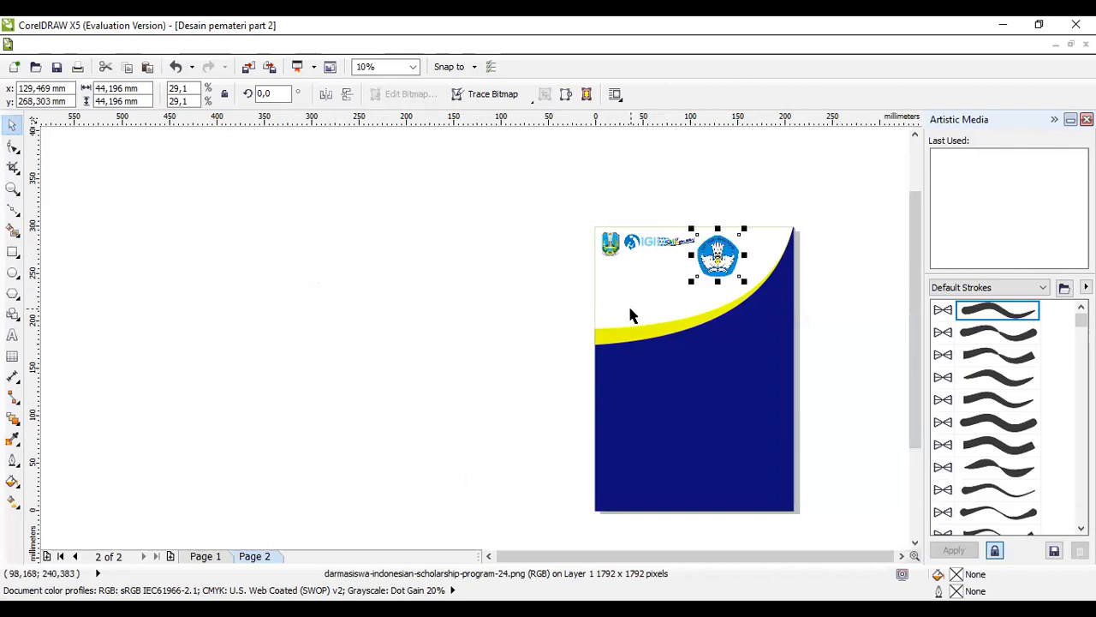
Shift the Tut Wuri Handayani emblem and the SMK Bisa Hebat logo to the right, clear of the IGI logo
scroll(631, 314, "up", 2)
left_click_drag(647, 556, 702, 556)
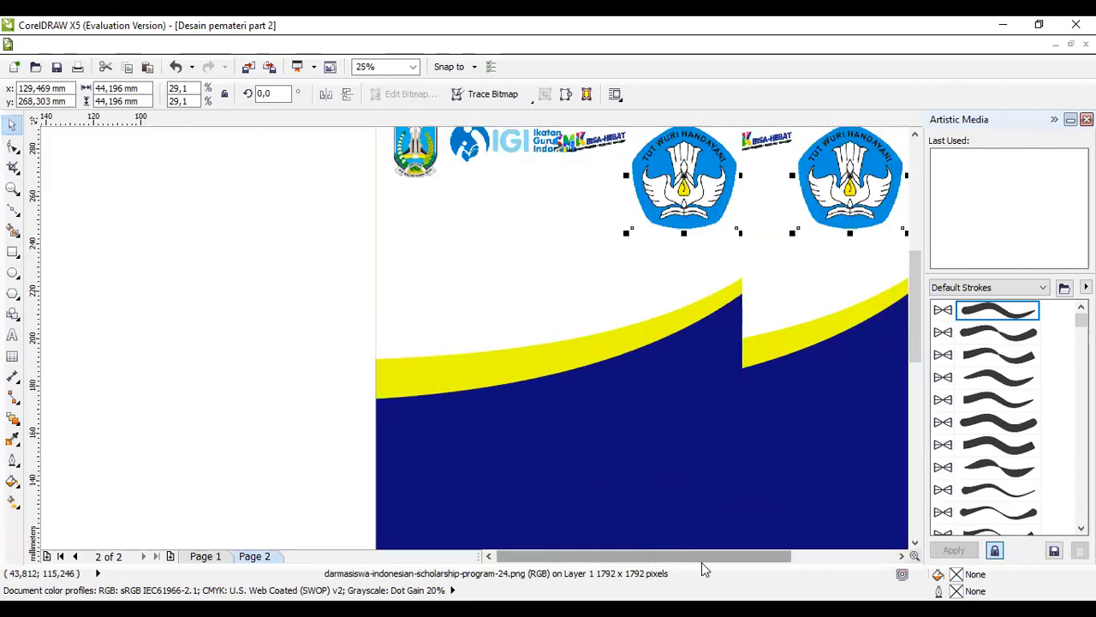
left_click_drag(918, 337, 918, 289)
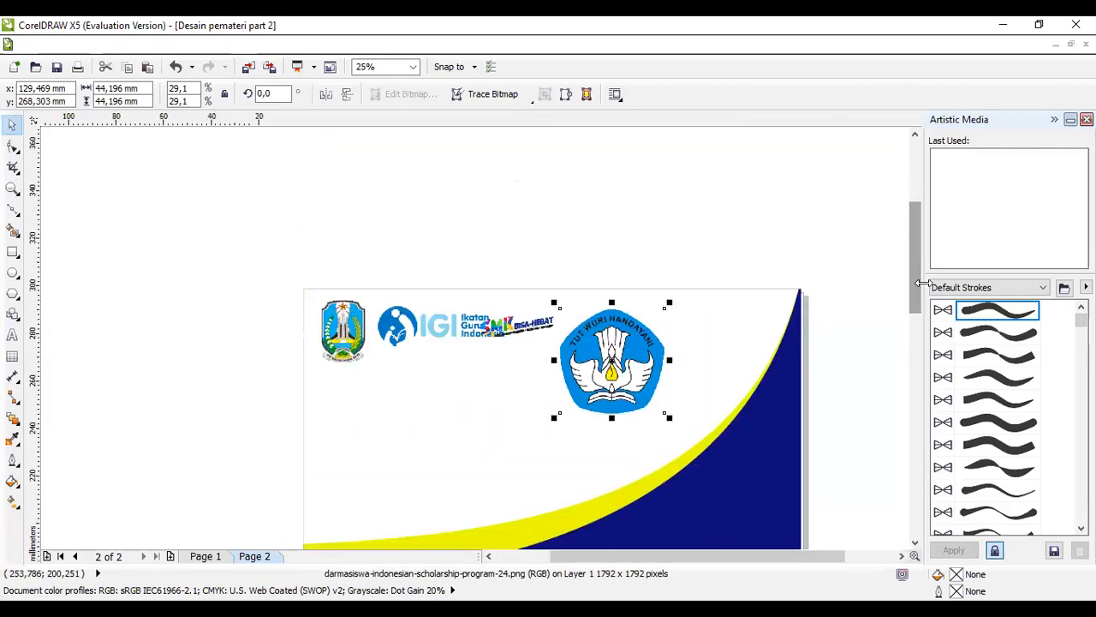
left_click(411, 335)
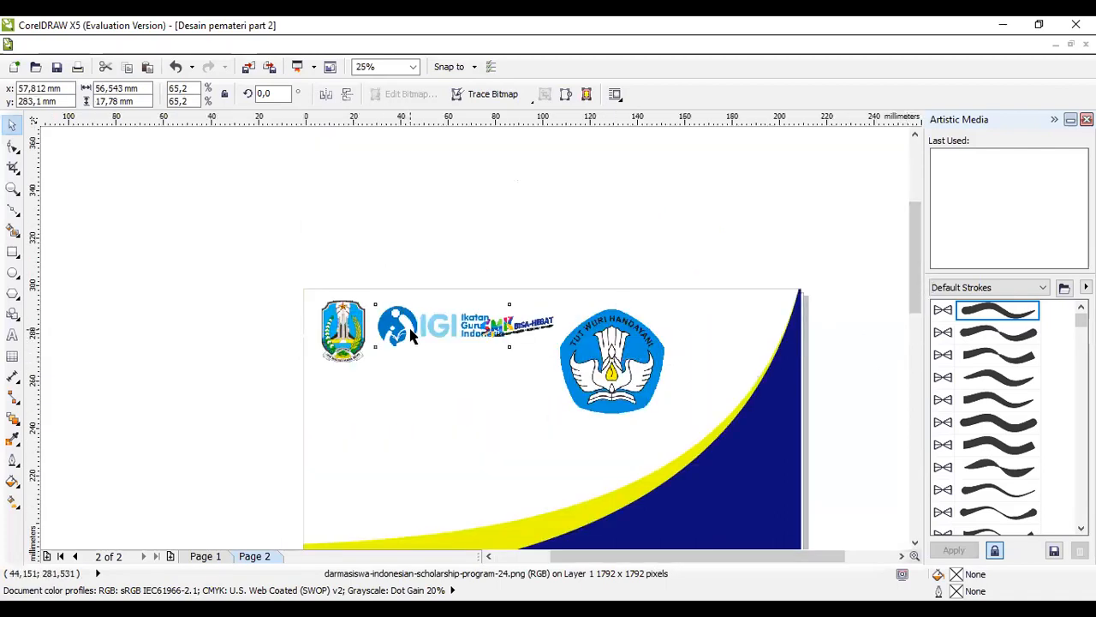
left_click(609, 355)
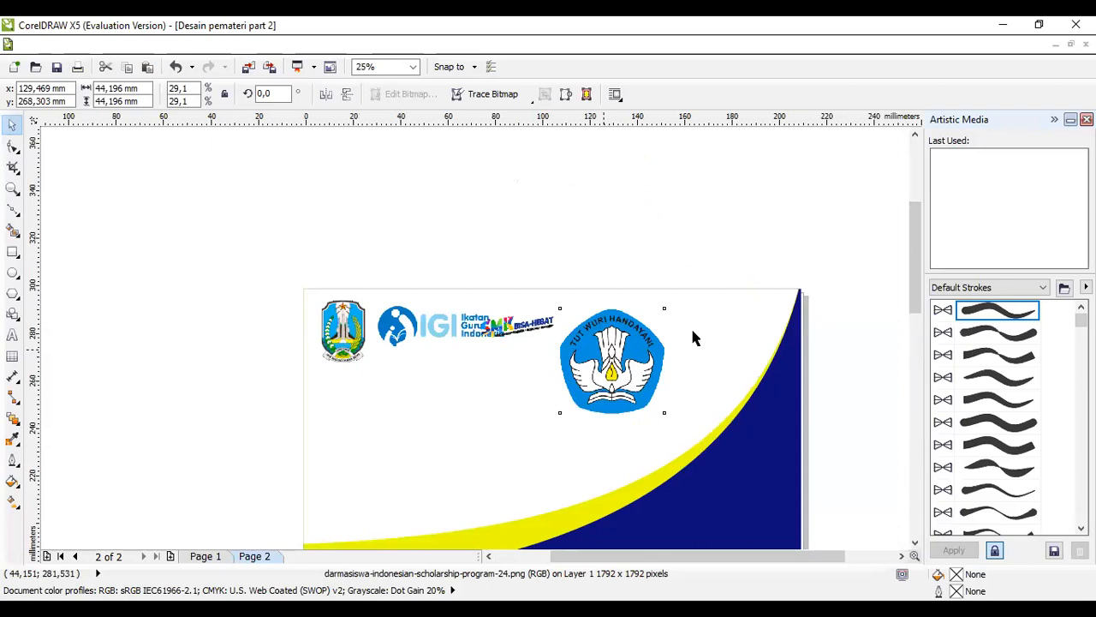
left_click_drag(638, 349, 703, 342)
left_click(532, 328)
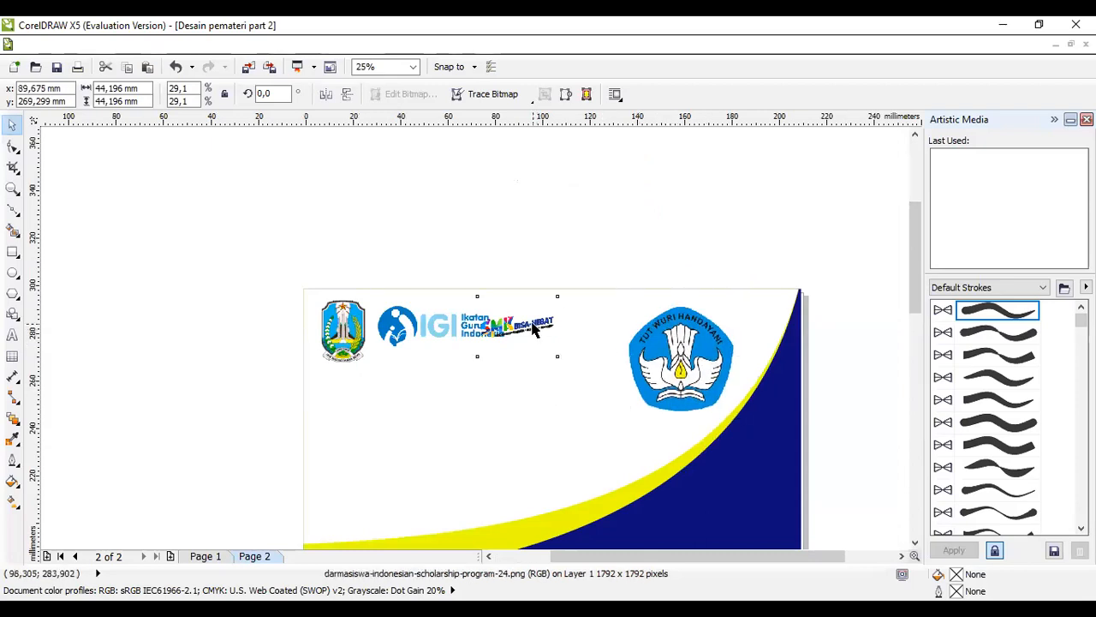
left_click_drag(531, 325, 600, 344)
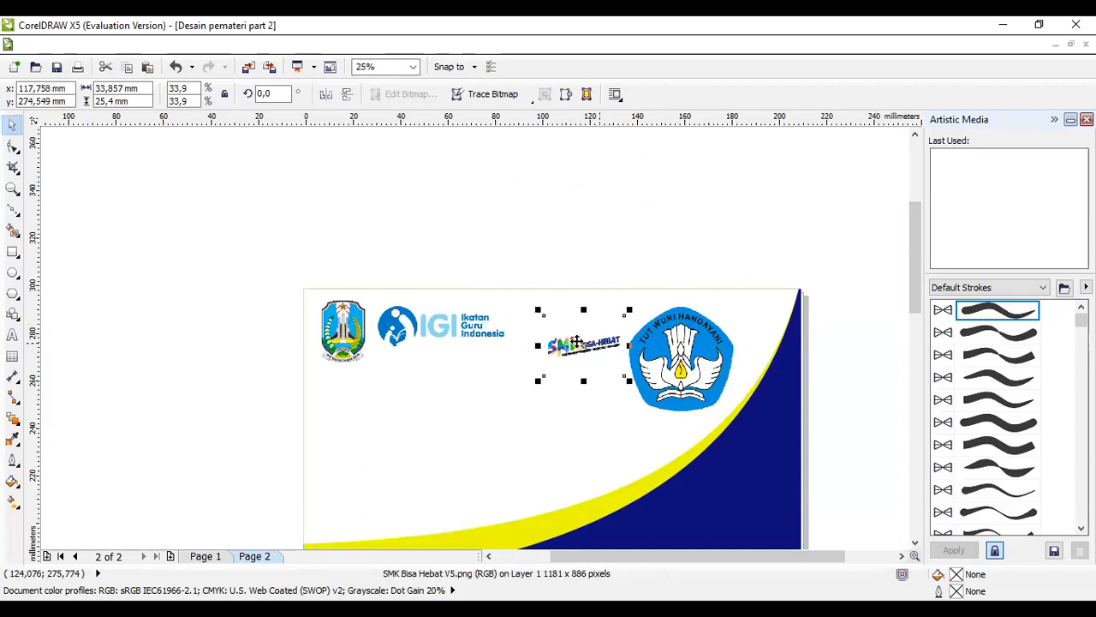
Enlarge the IGI logo to about 68 mm wide and raise the SMK Bisa Hebat logo level with it
left_click(474, 335)
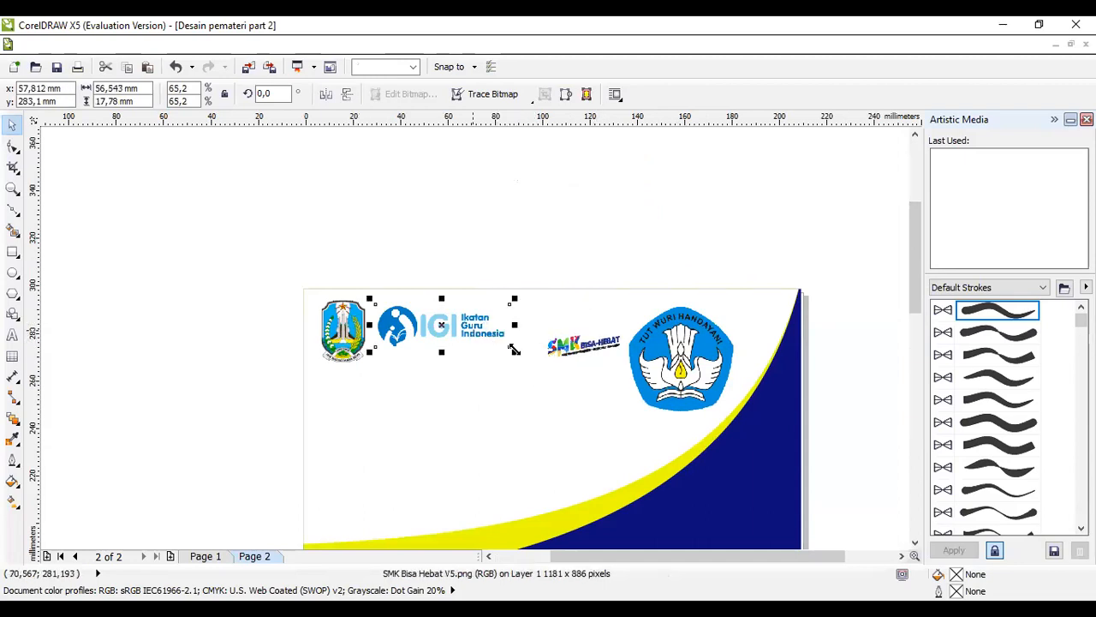
left_click_drag(510, 347, 540, 378)
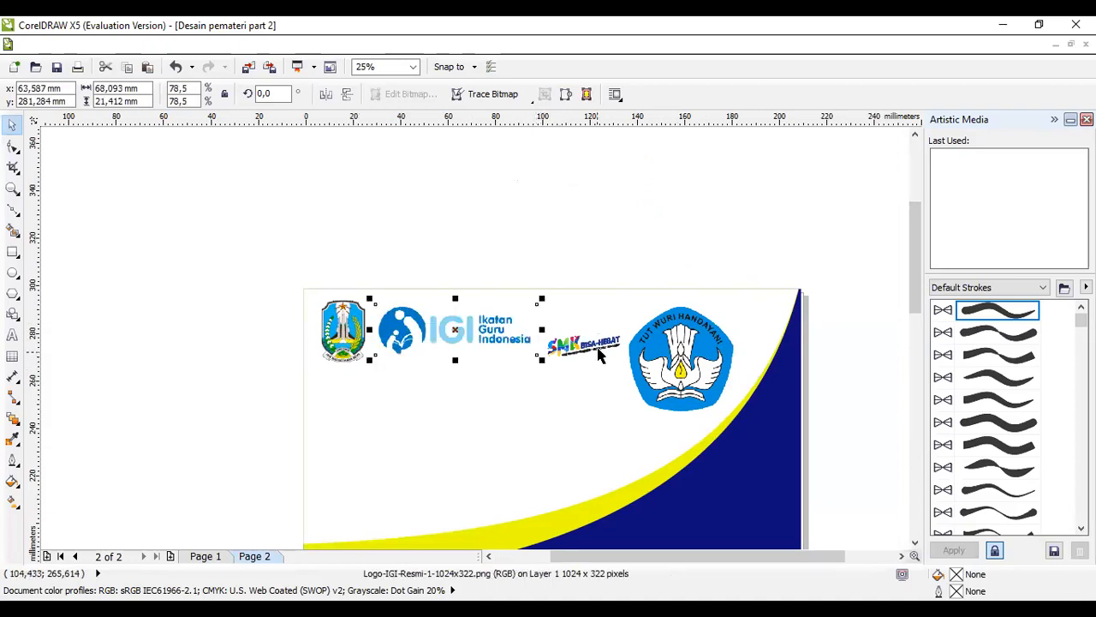
left_click_drag(597, 349, 590, 319)
Shrink the Tut Wuri Handayani emblem to about 24 mm wide, keeping its lower-right corner in place
left_click(681, 367)
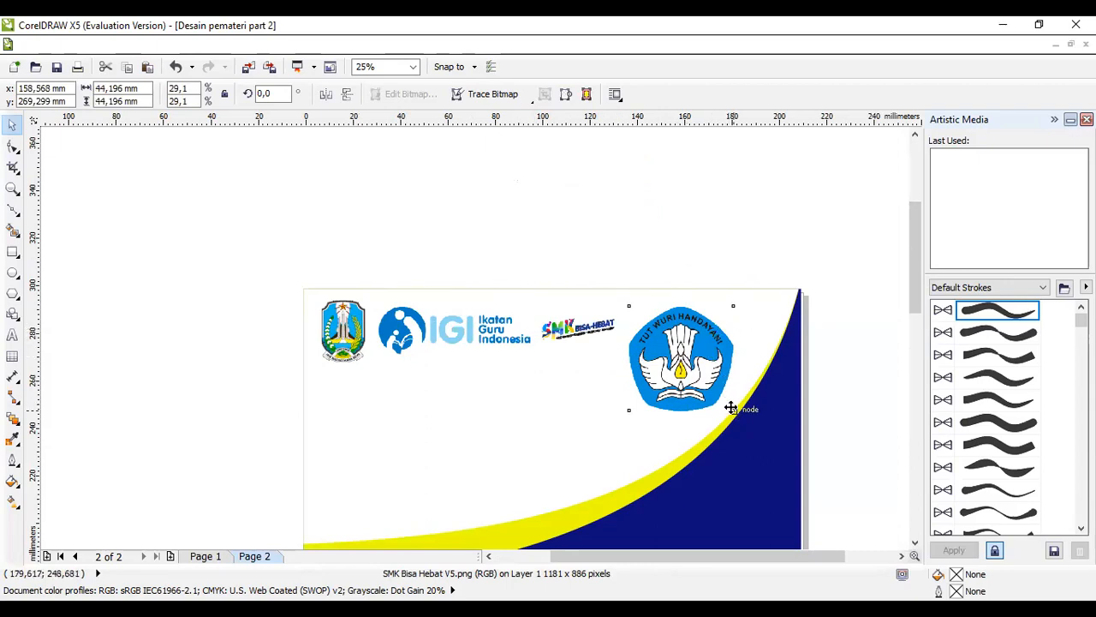
left_click(654, 326)
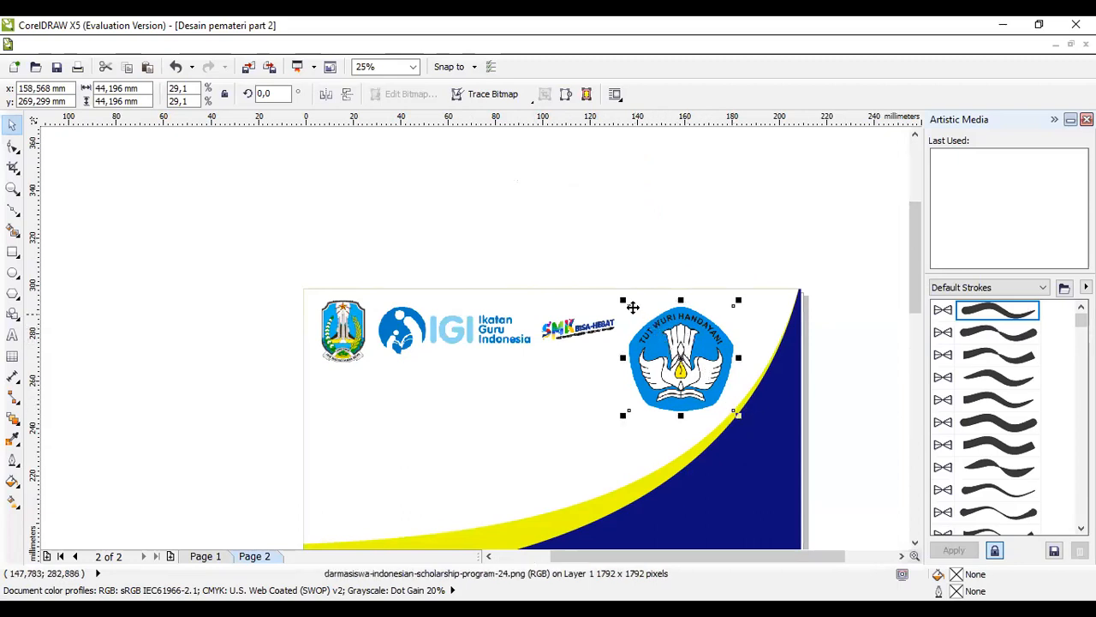
left_click_drag(623, 301, 666, 348)
Enlarge the SMK Bisa Hebat logo to about 39 mm wide and place the Tut Wuri Handayani emblem, reduced to about 17 mm, right beside it
left_click(600, 330)
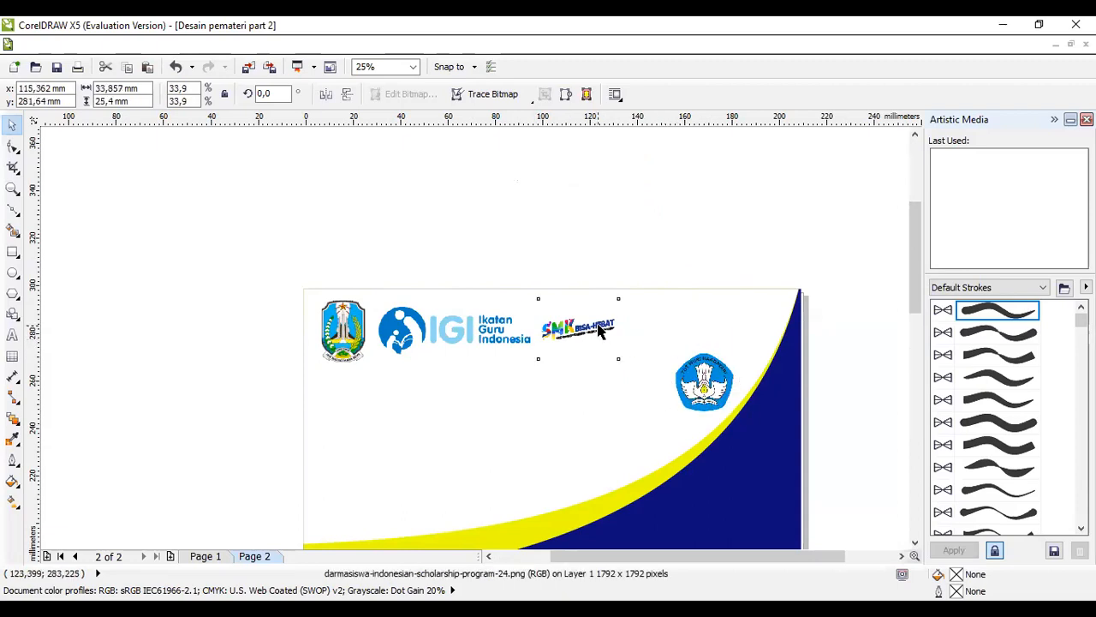
left_click(621, 364)
left_click_drag(623, 364, 636, 375)
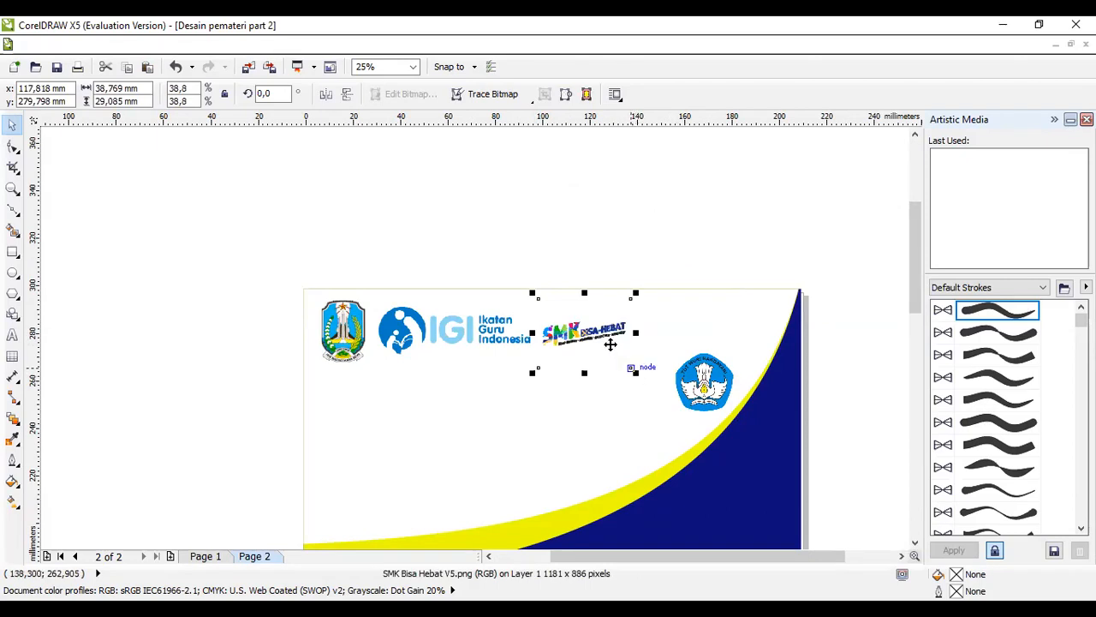
left_click_drag(604, 337, 602, 328)
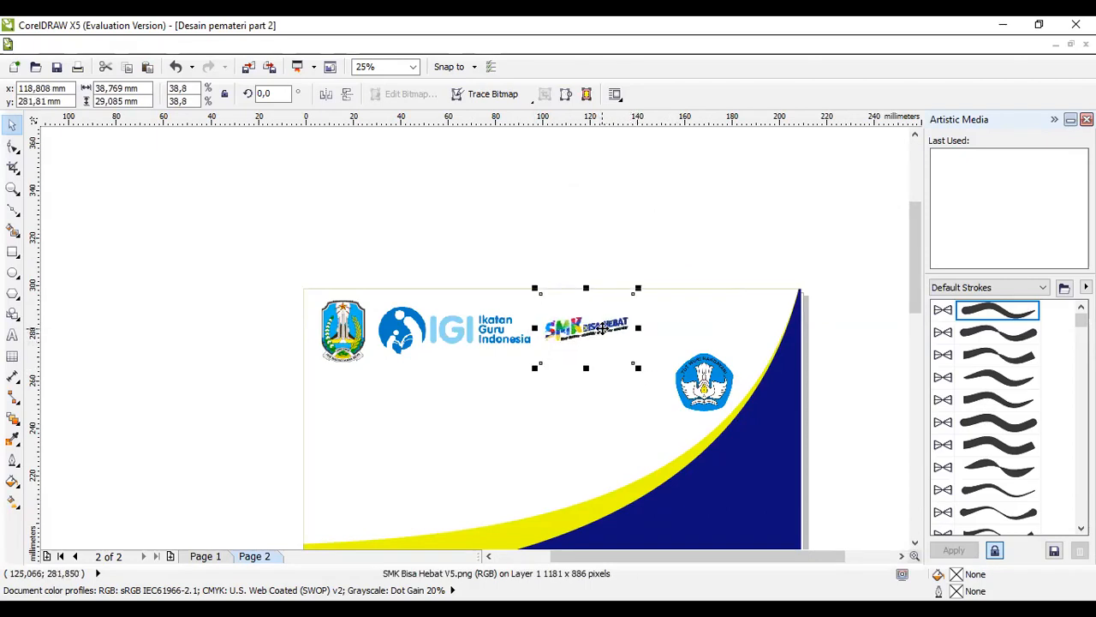
left_click(715, 398)
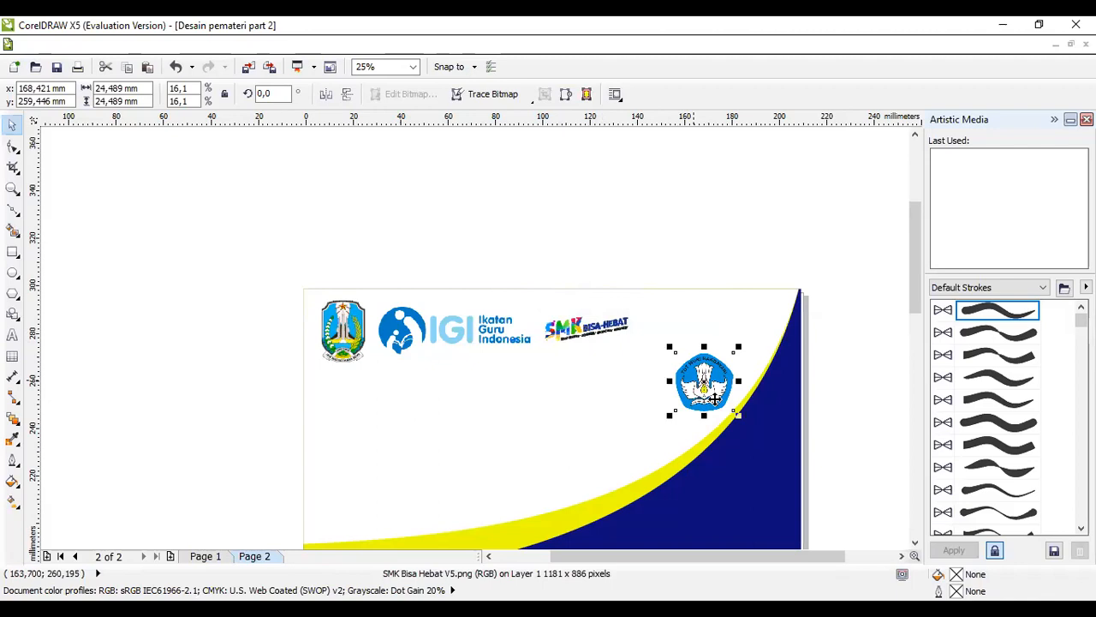
left_click_drag(737, 415, 657, 326)
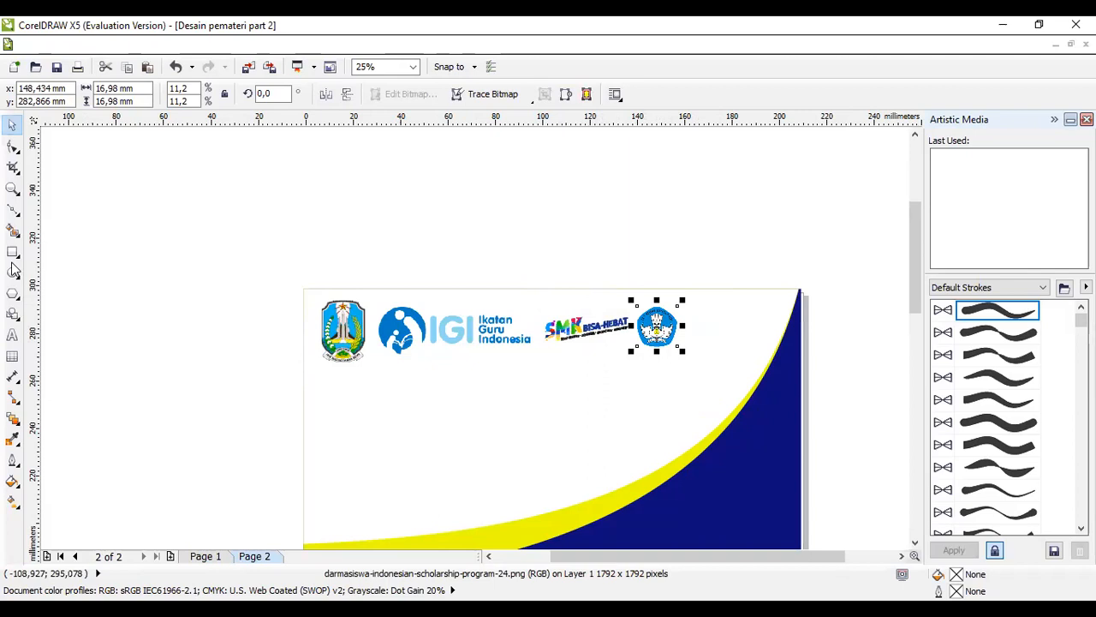
Add the artistic text "KALKULUS" in the white area below the logo row
left_click(13, 338)
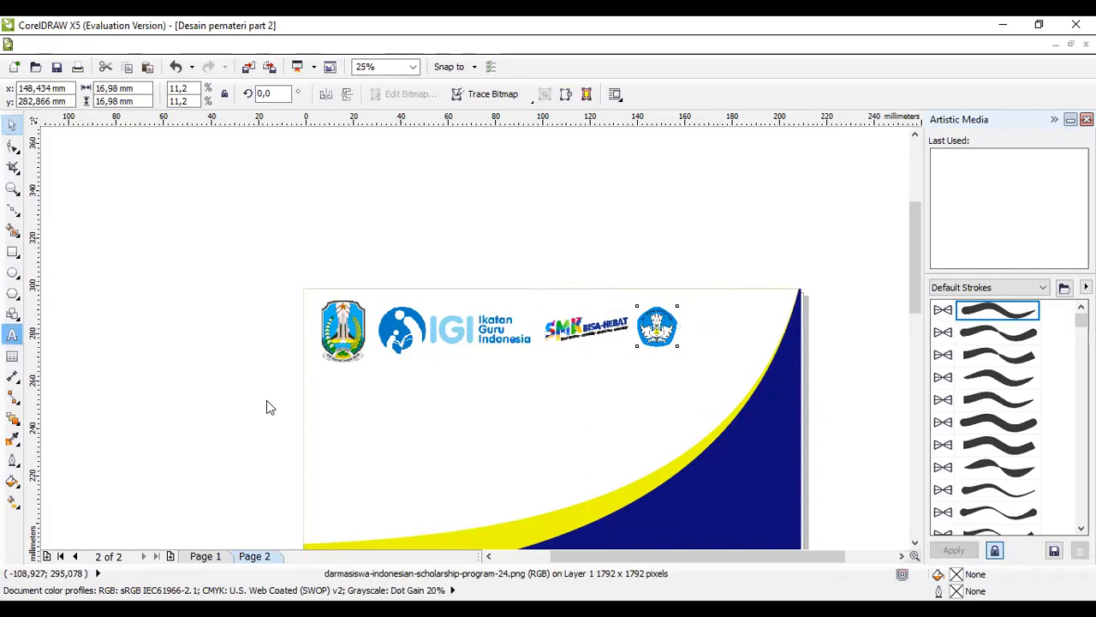
left_click(386, 420)
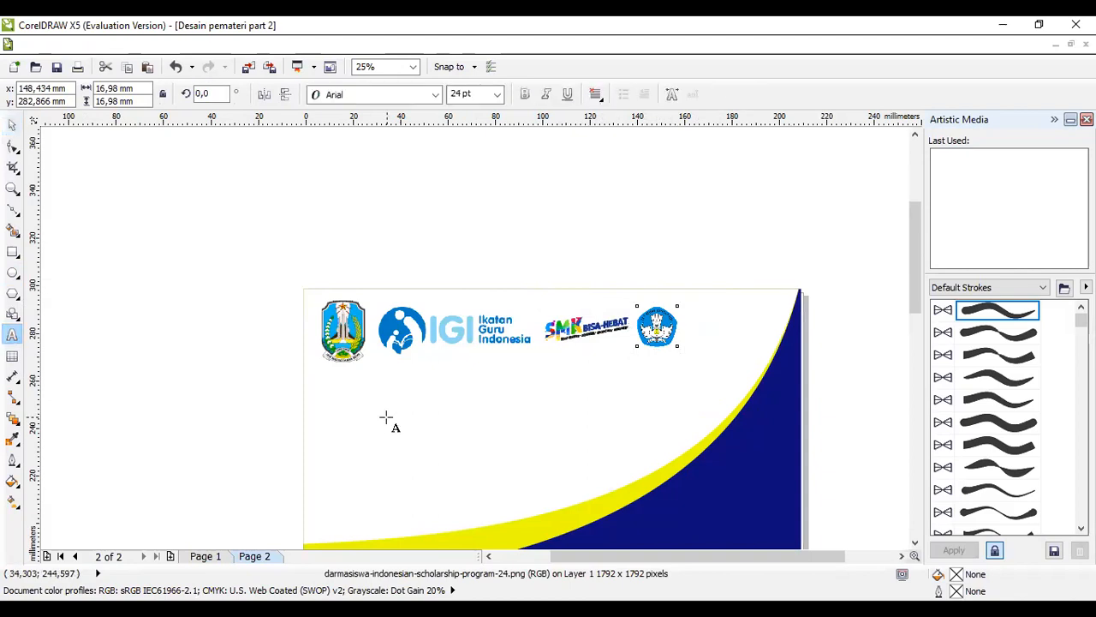
left_click(386, 418)
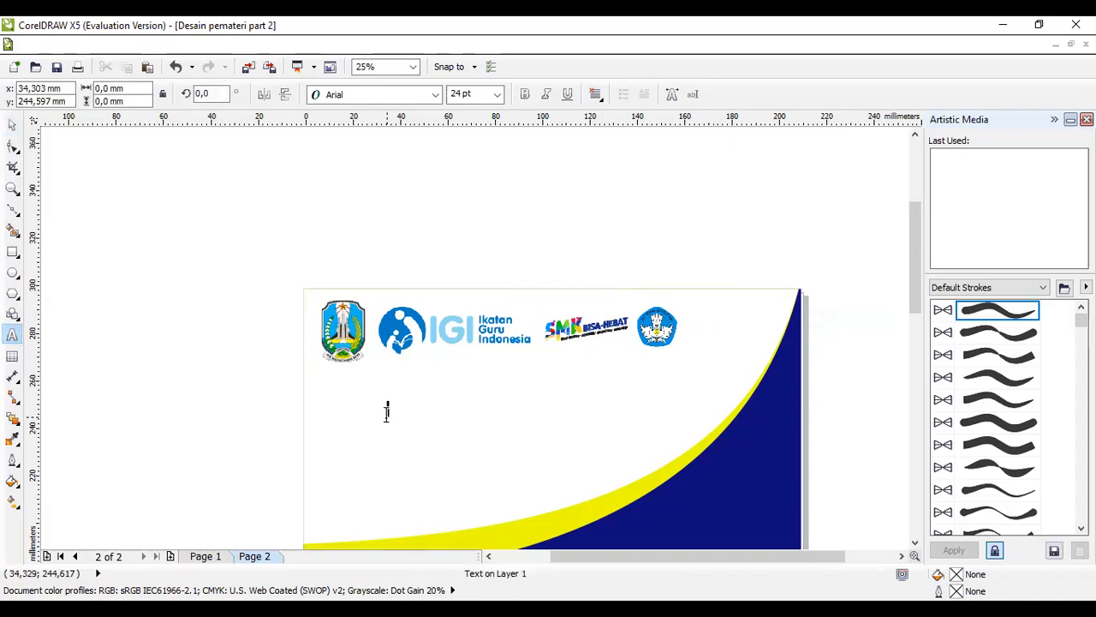
type("KAI")
type("L")
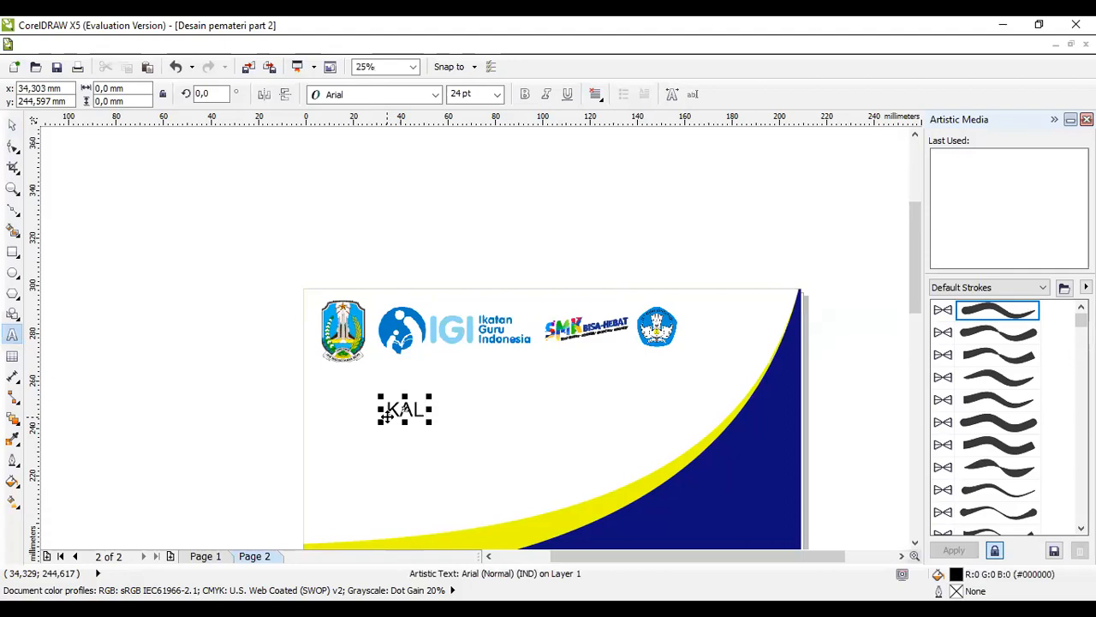
type("KI")
type("US")
left_click(387, 416)
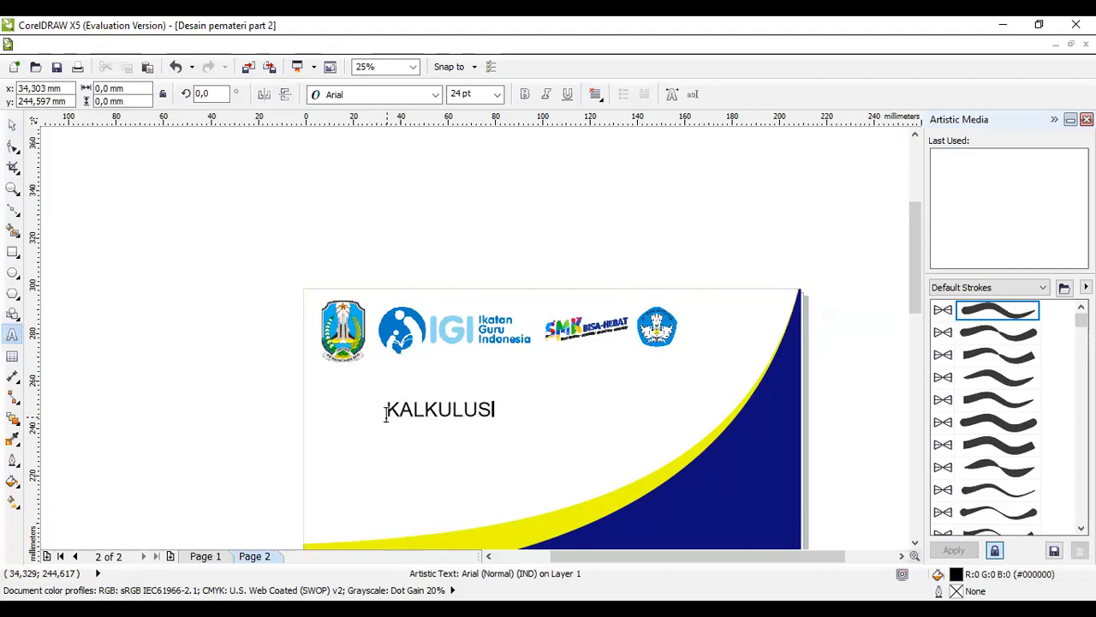
Change the spelling of the text below the logos to "KALQULUS"
key("BackSpace")
key("BackSpace")
key("BackSpace")
key("BackSpace")
key("BackSpace")
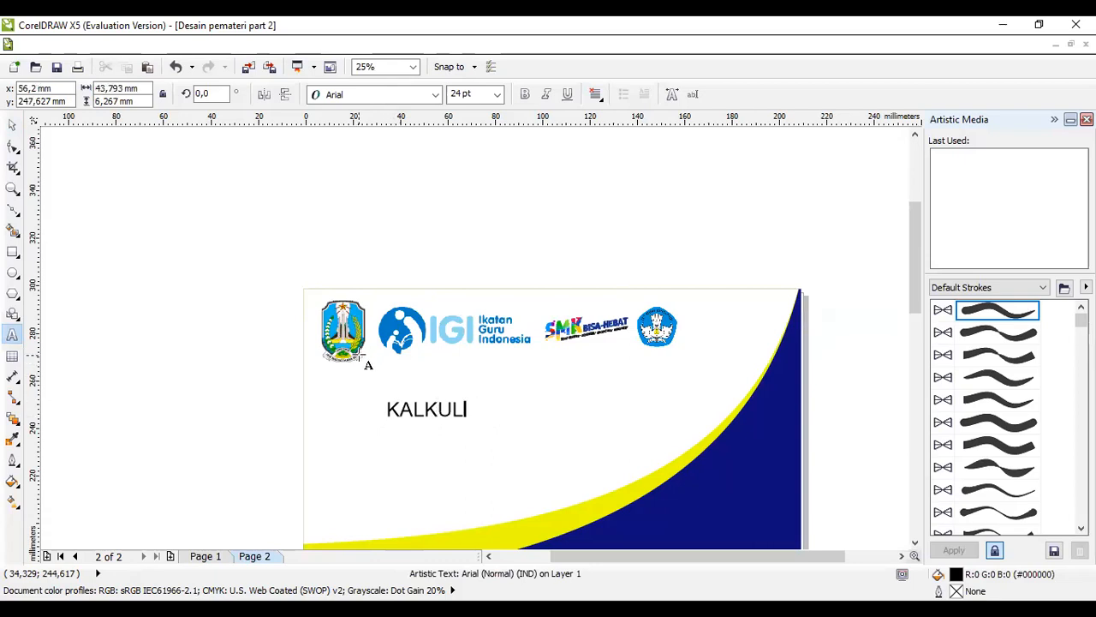
type("QULUS")
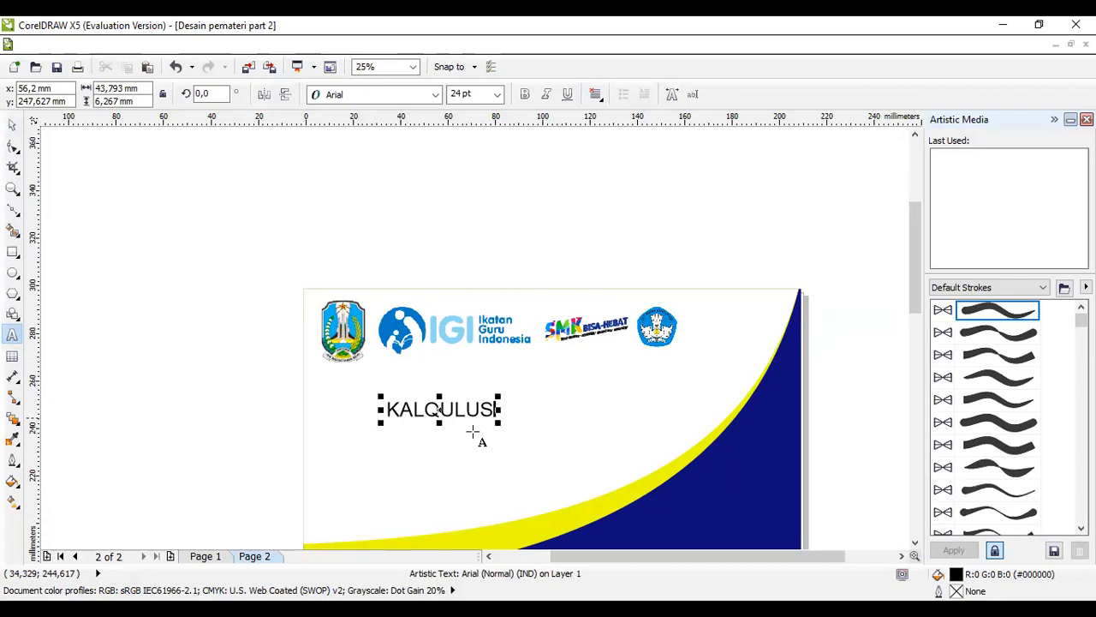
Enlarge the KALQULUS text below the logos to about 99 mm wide, keeping its upper-left corner in place
left_click_drag(493, 410, 385, 411)
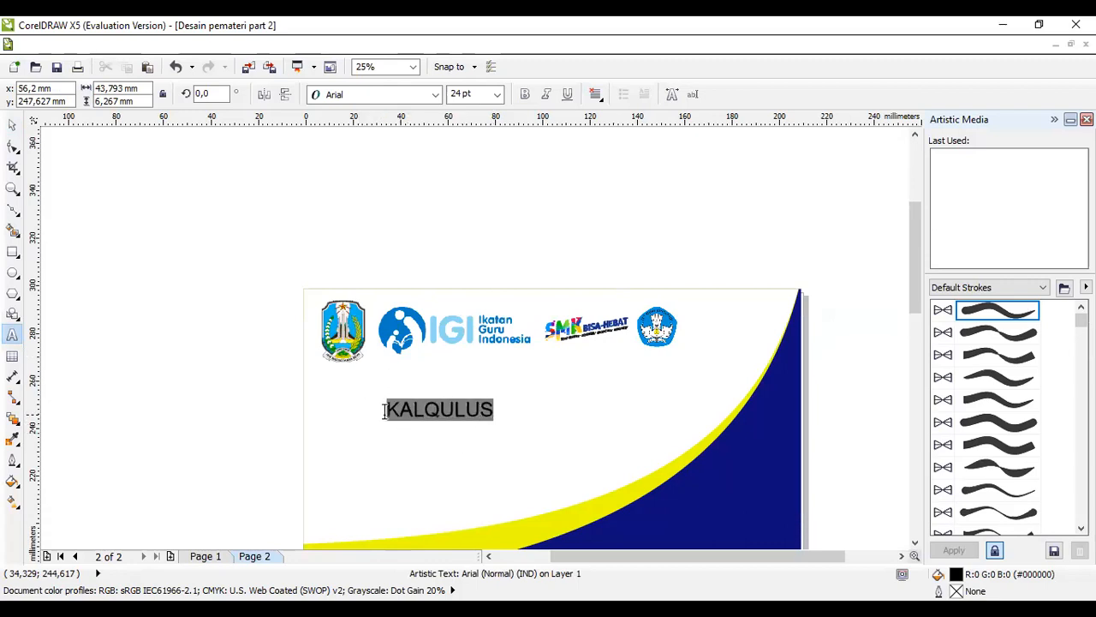
left_click_drag(496, 422, 629, 505)
left_click_drag(616, 421, 517, 419)
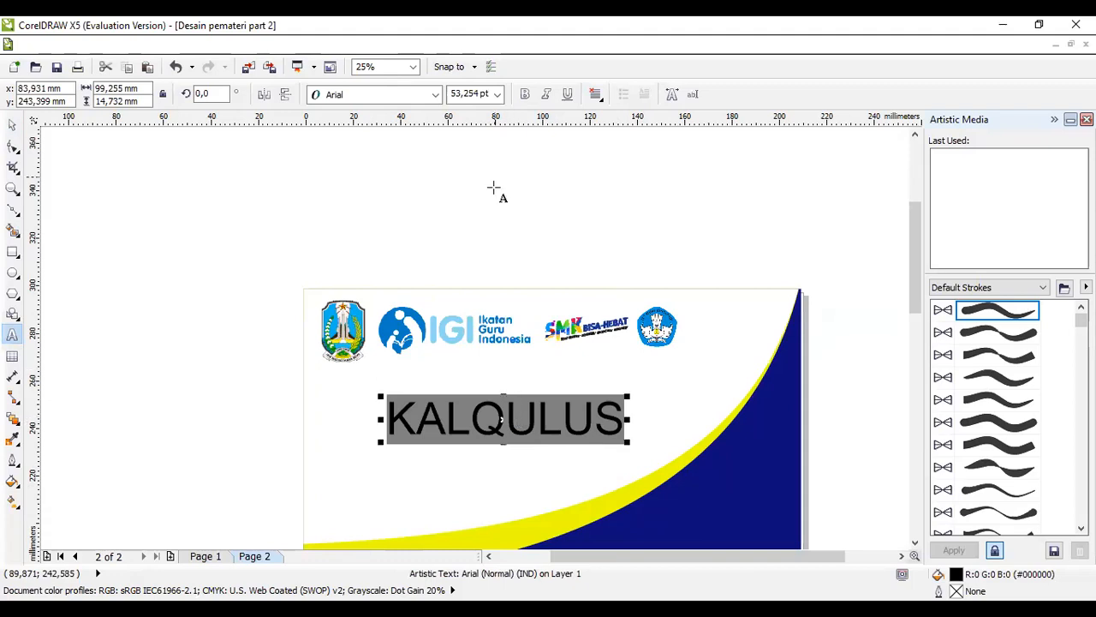
Set the font of the KALQULUS text to Bodoni MT Black
left_click(434, 97)
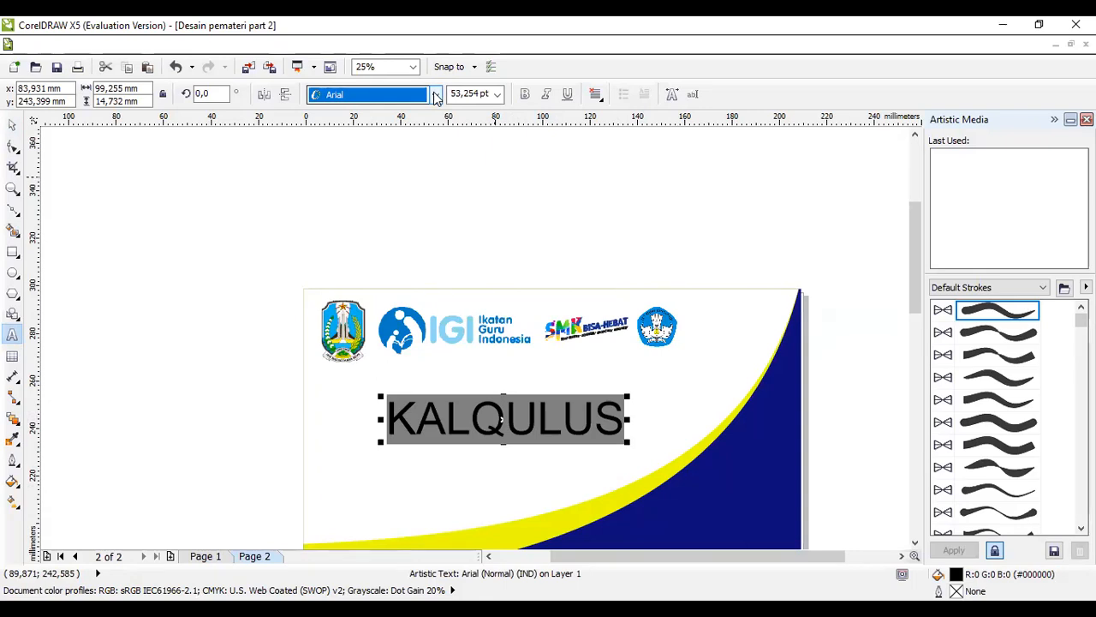
left_click(436, 95)
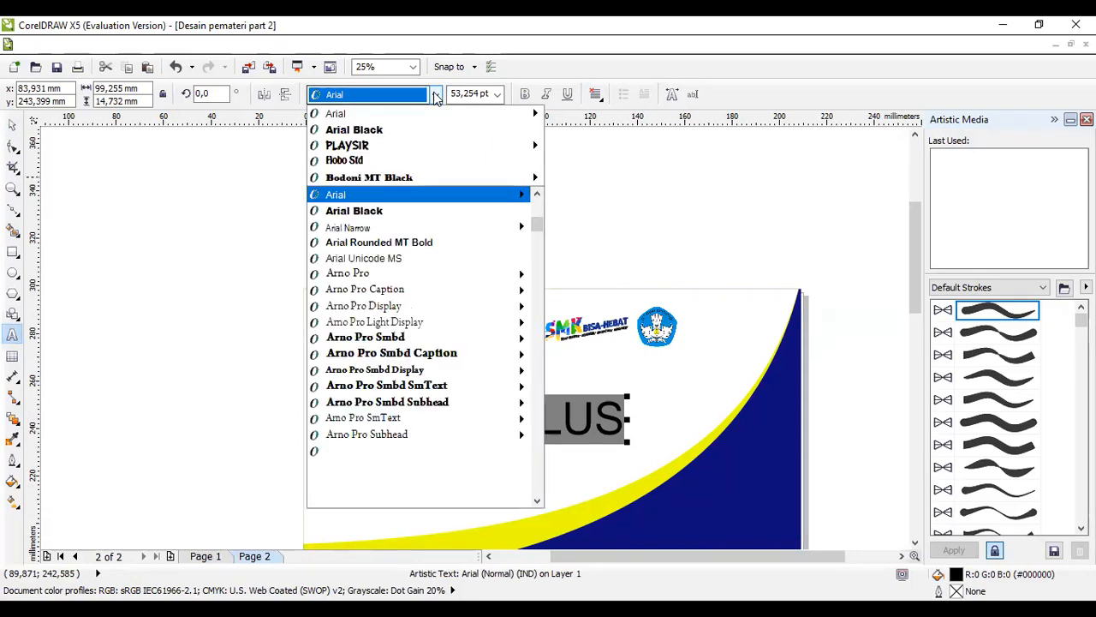
left_click(436, 96)
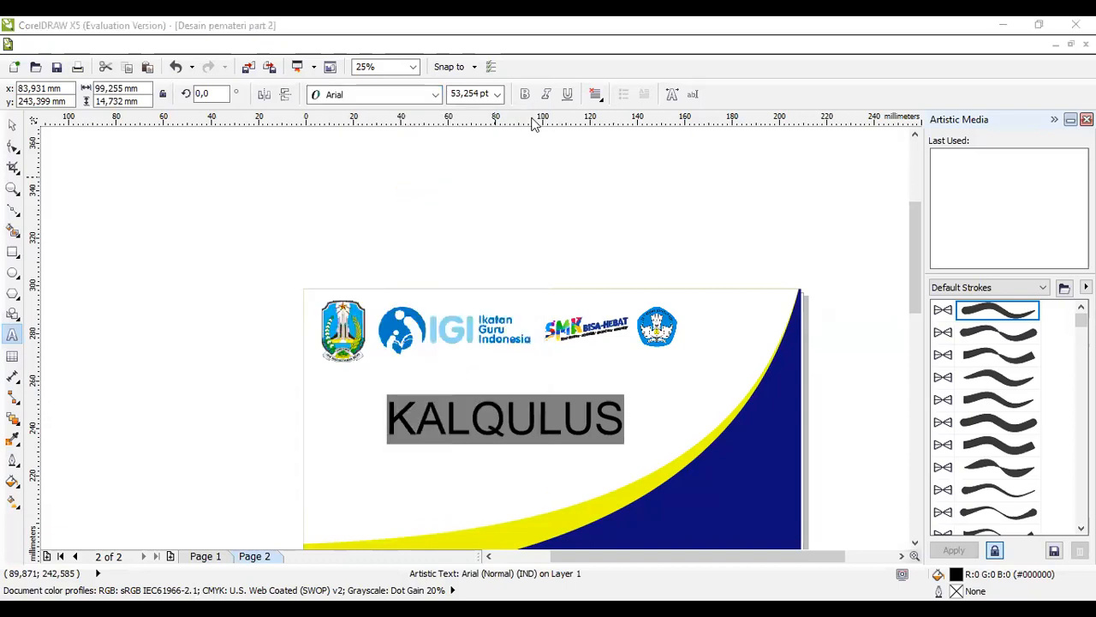
left_click(436, 95)
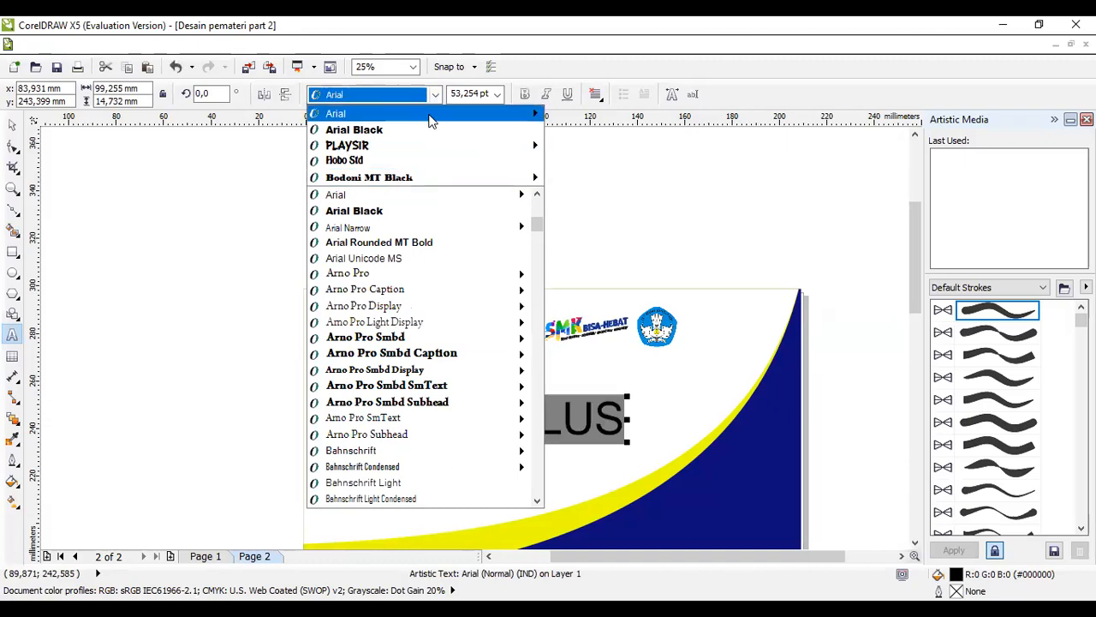
mouse_move(419, 177)
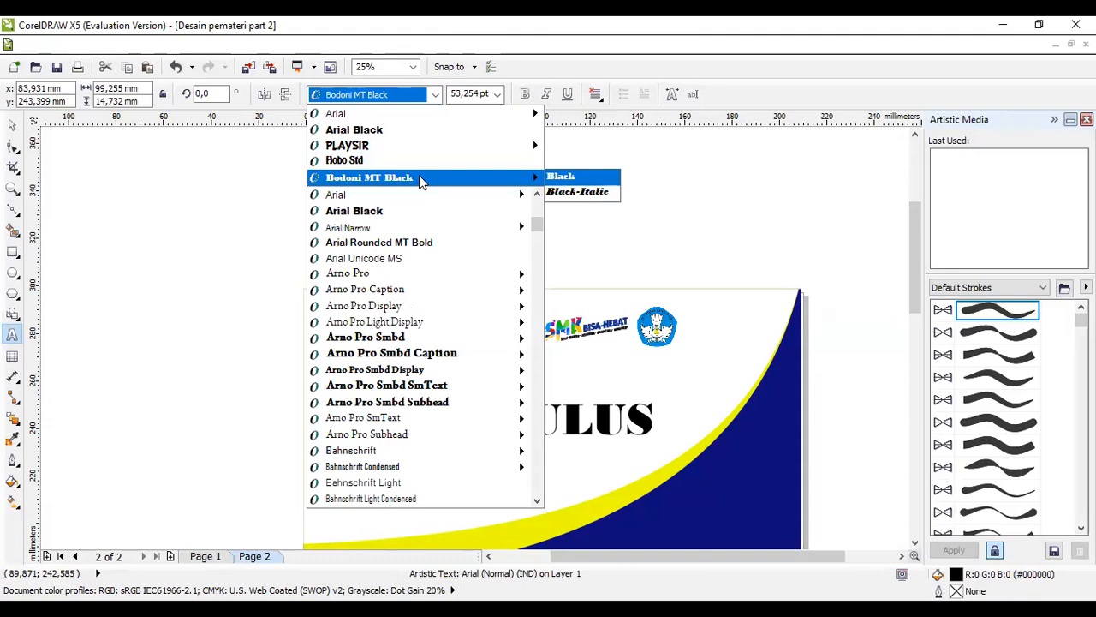
left_click(419, 178)
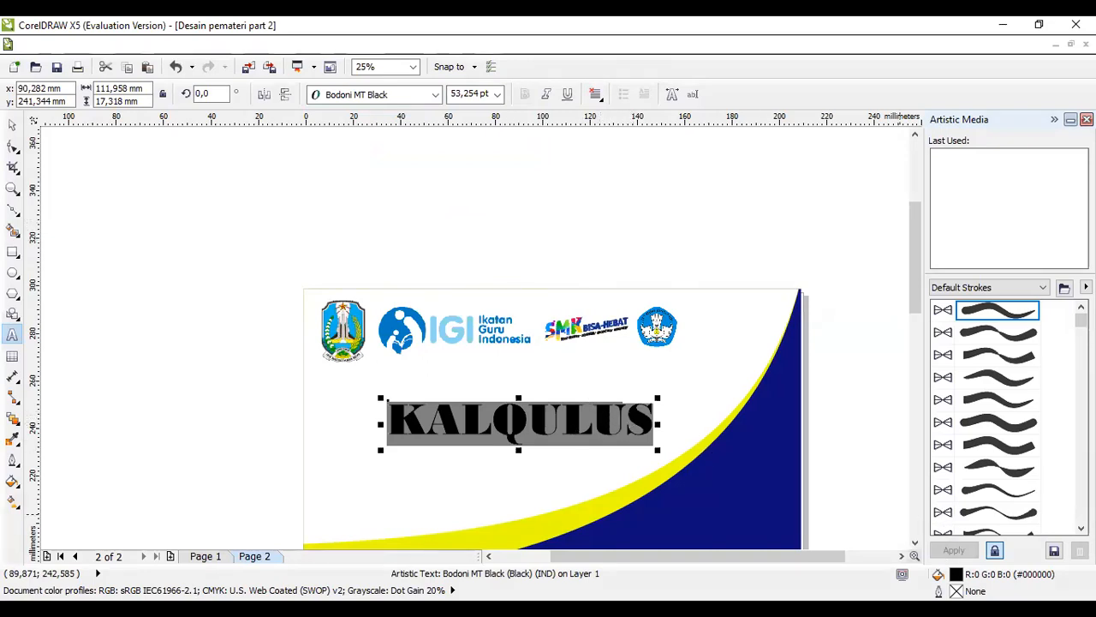
Fill the KALQULUS text with the dark blue #000066 from the RGB palette
double_click(958, 578)
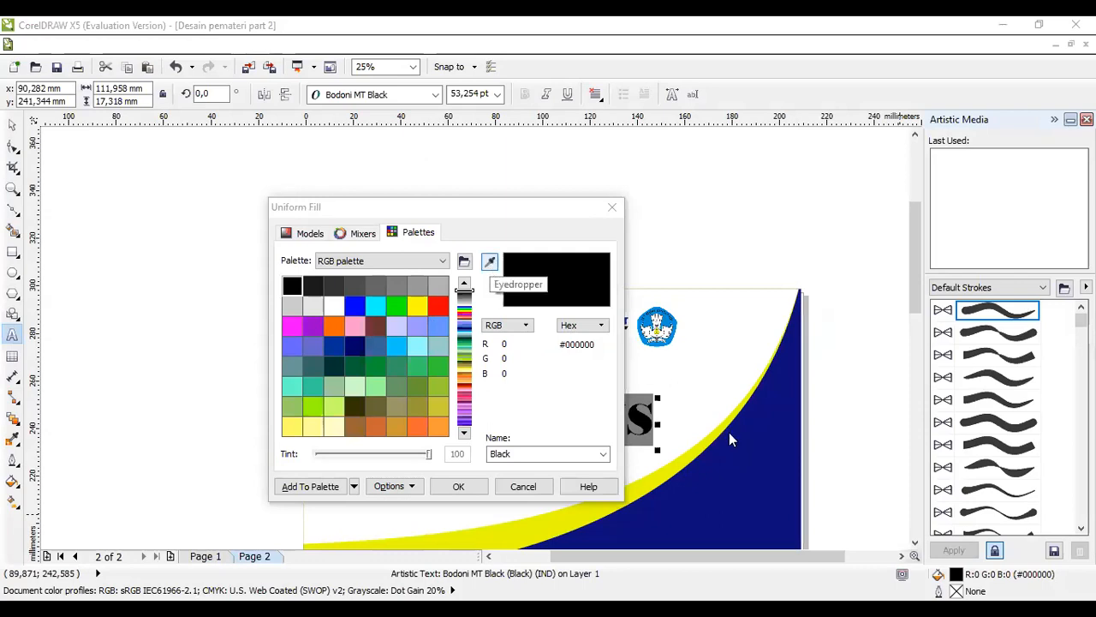
left_click(746, 457)
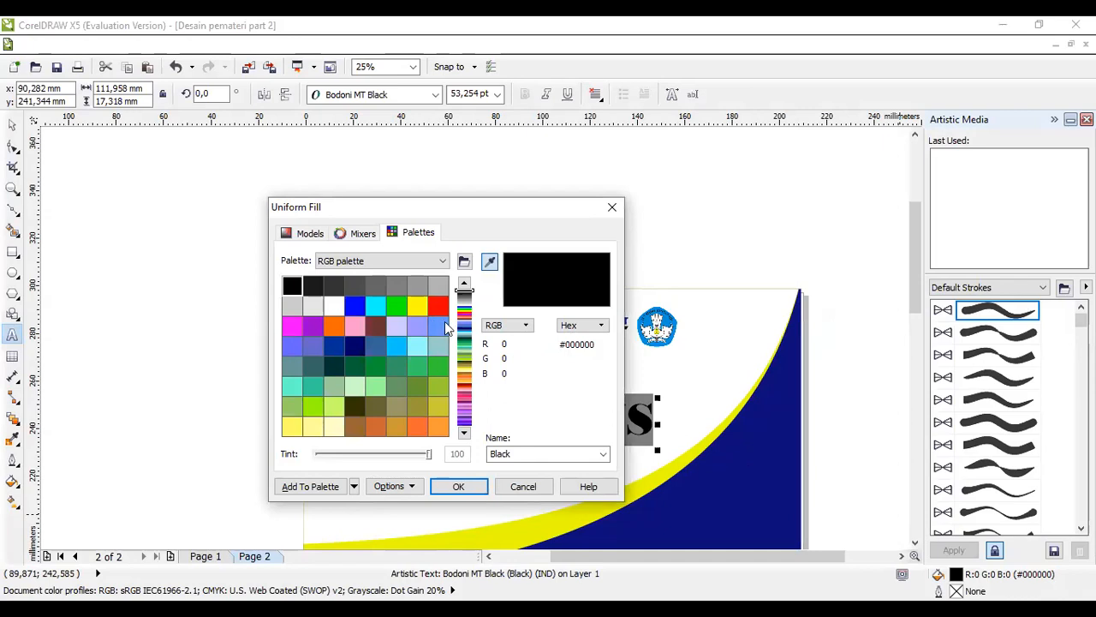
left_click(357, 349)
left_click(468, 492)
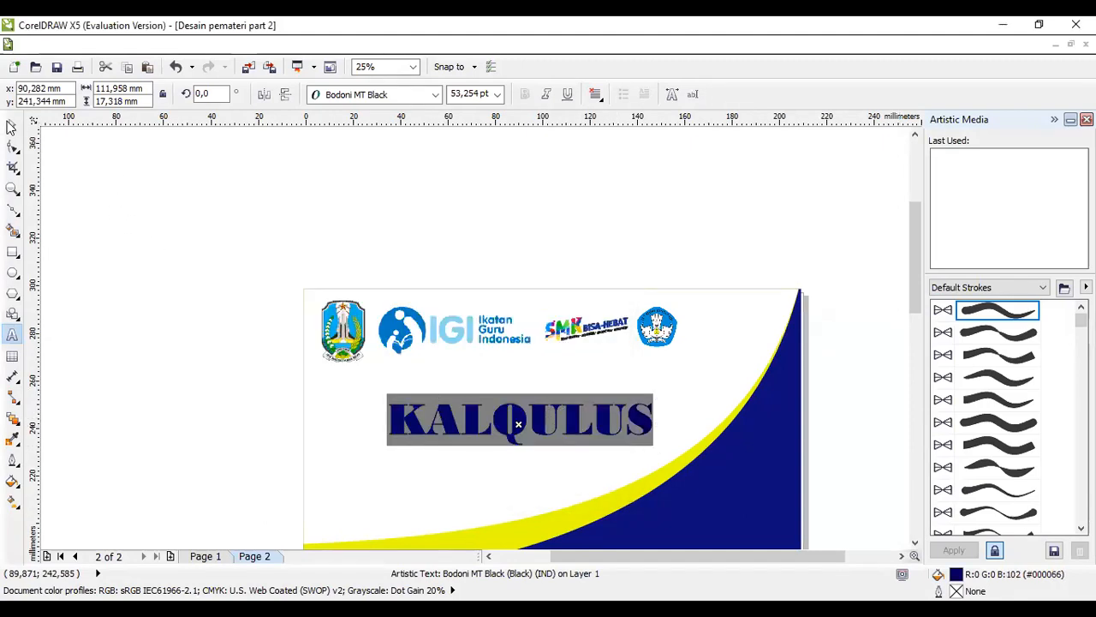
Scale the KALQULUS title up to about 137 mm wide, extending it toward the page's left edge
left_click(10, 126)
left_click_drag(340, 378, 322, 359)
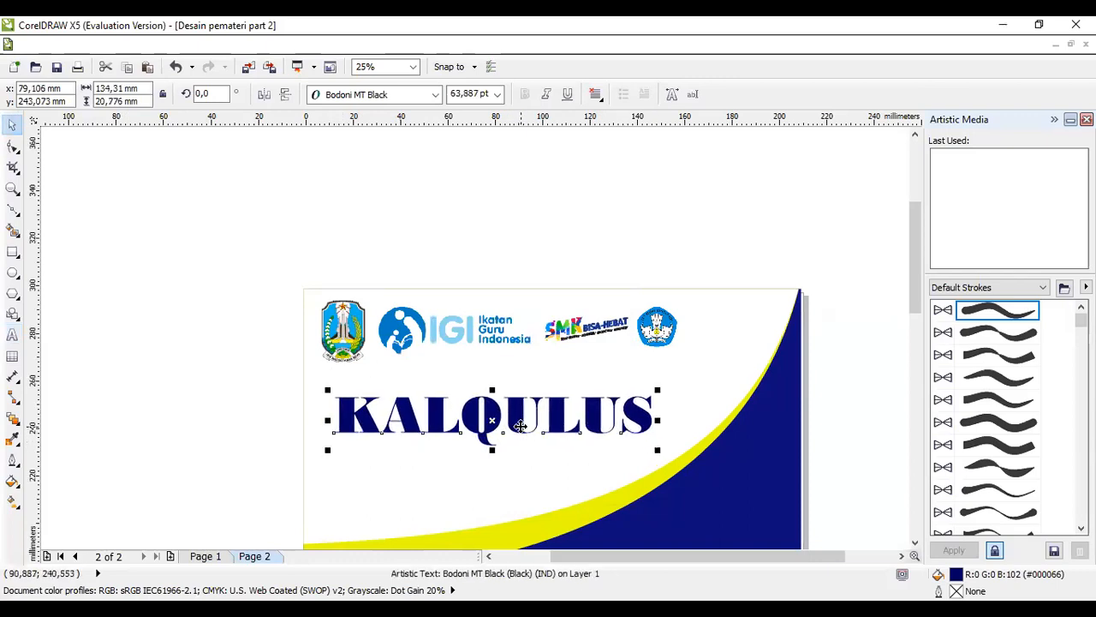
left_click_drag(657, 390, 666, 387)
Widen the letter spacing of the KALQULUS title with the Shape tool until the text is about 153 mm wide
left_click(13, 147)
left_click(133, 196)
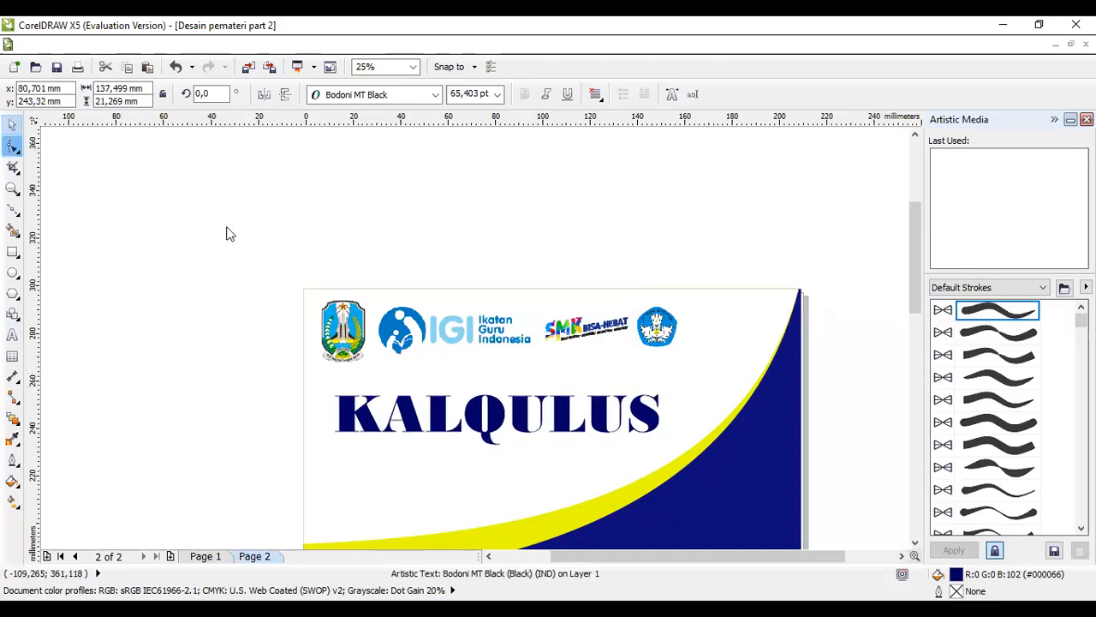
left_click(623, 425)
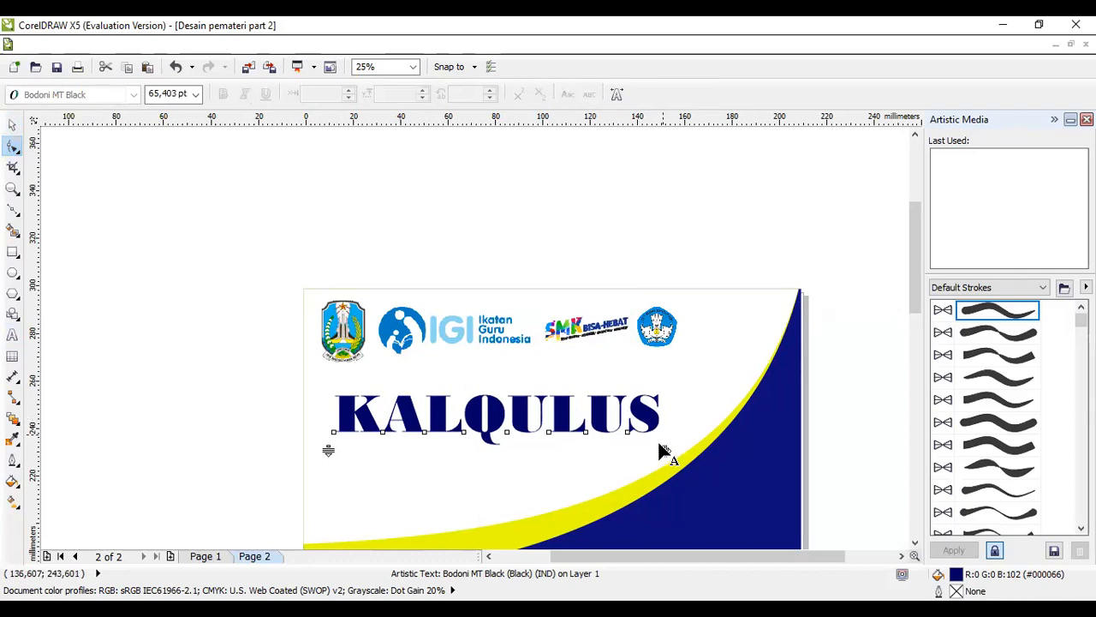
left_click_drag(666, 451, 704, 451)
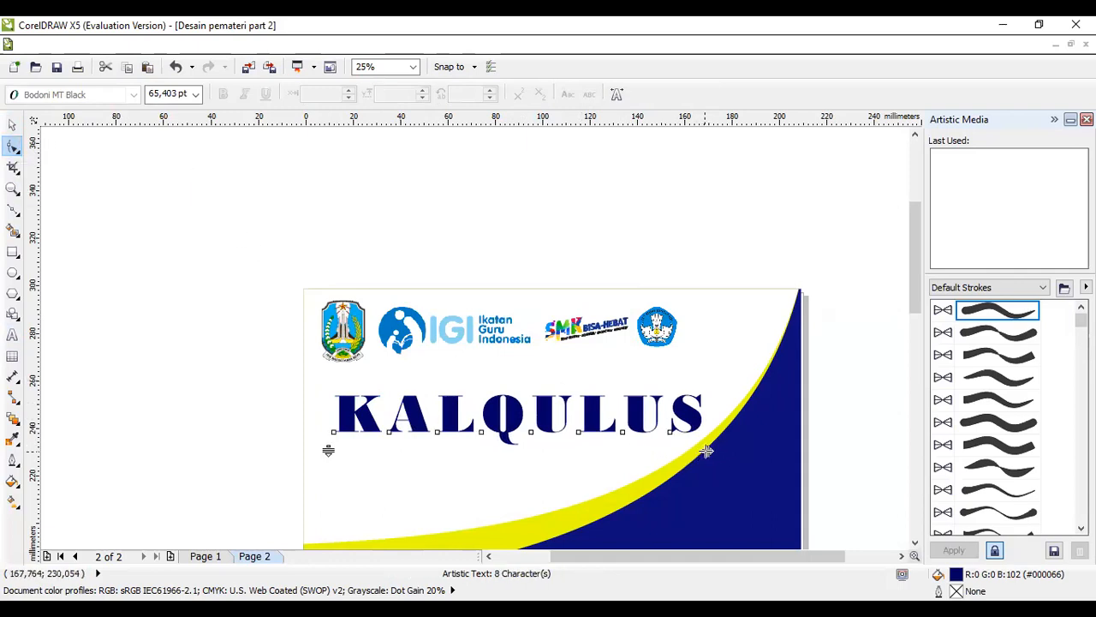
left_click_drag(692, 453, 628, 452)
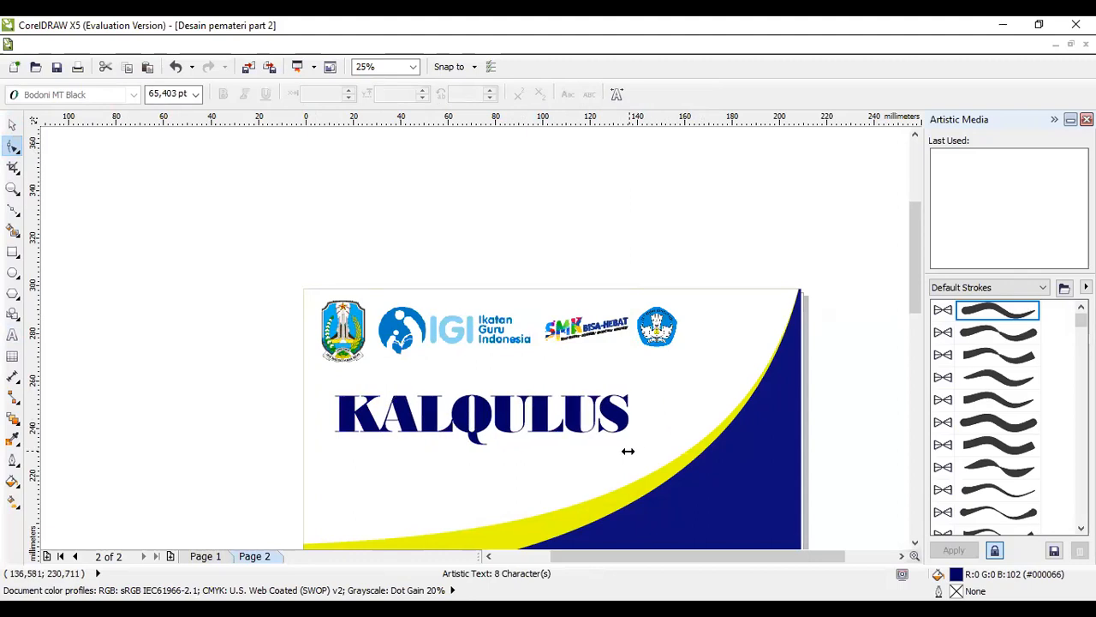
left_click_drag(628, 451, 697, 446)
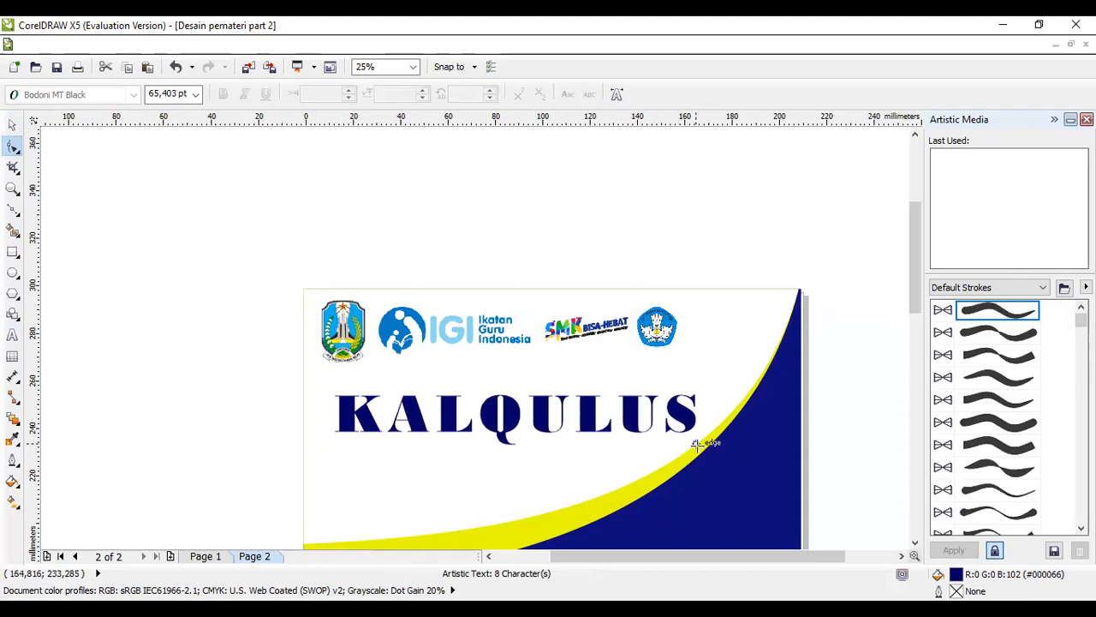
left_click(12, 125)
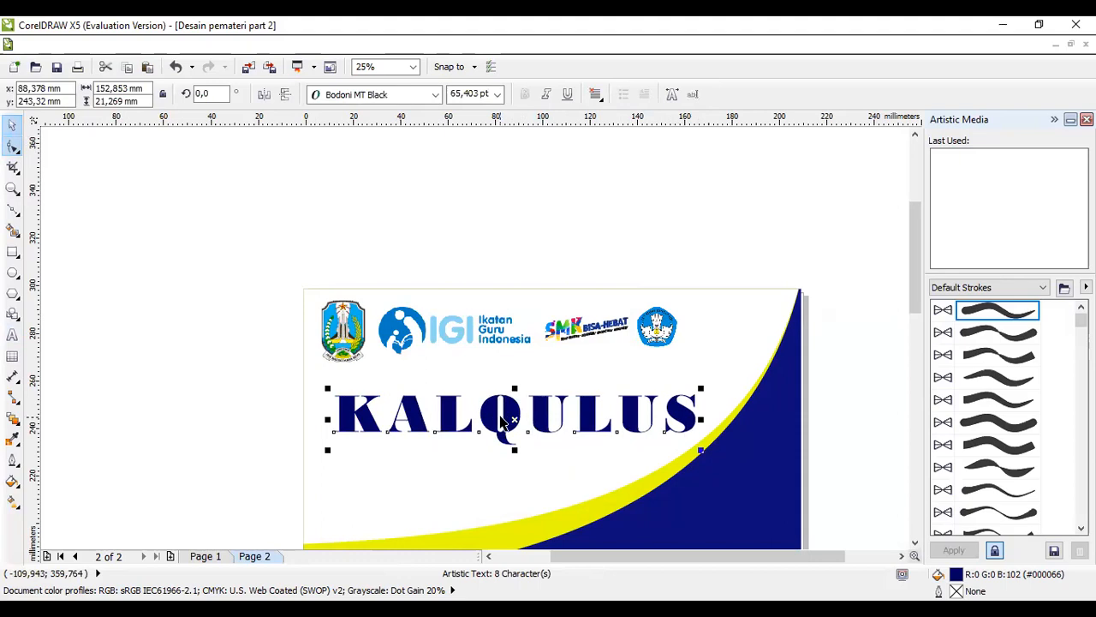
left_click(518, 427)
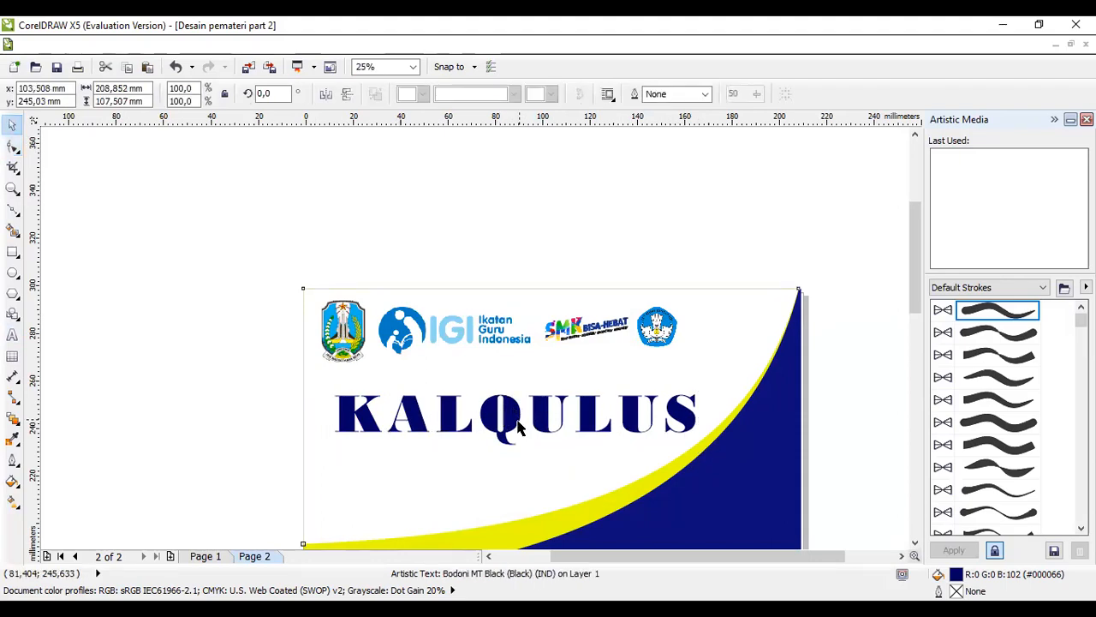
left_click(525, 423)
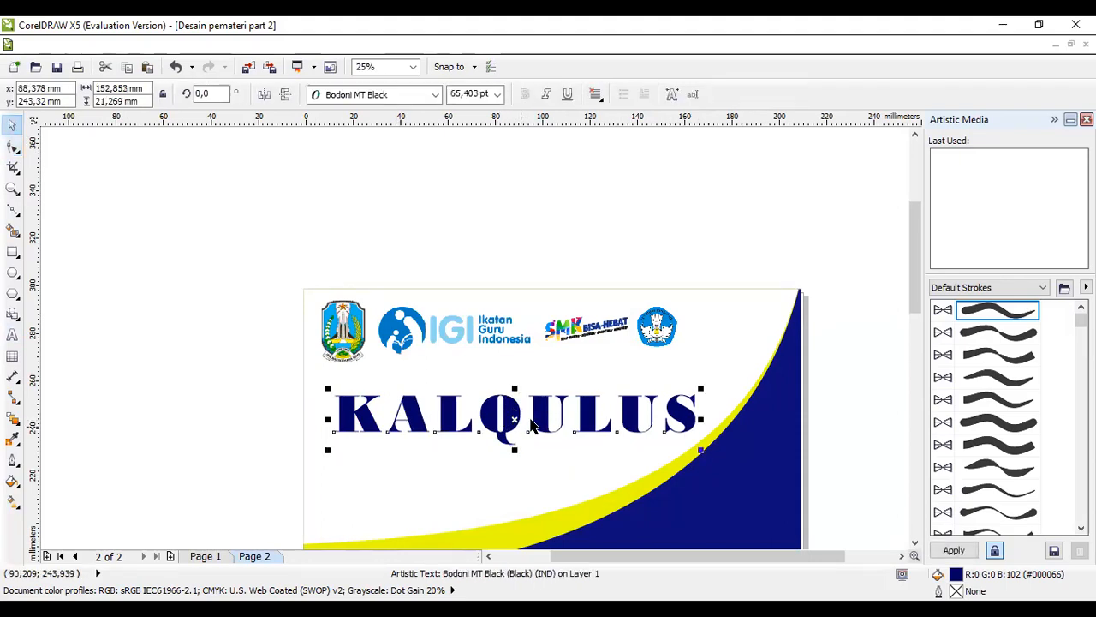
left_click(532, 396)
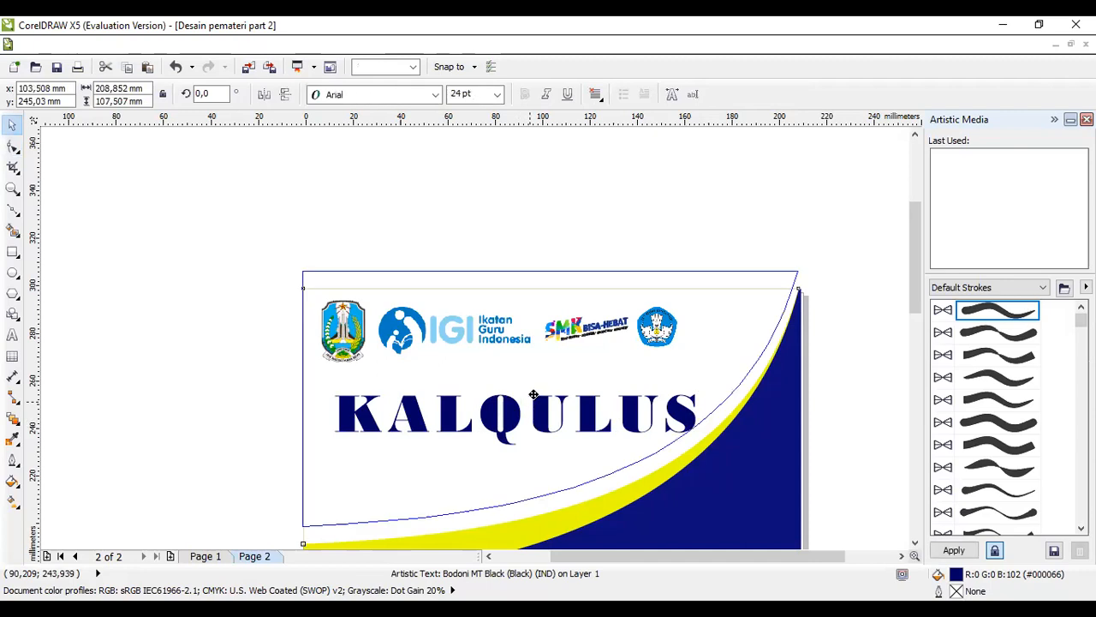
left_click_drag(532, 420, 534, 395)
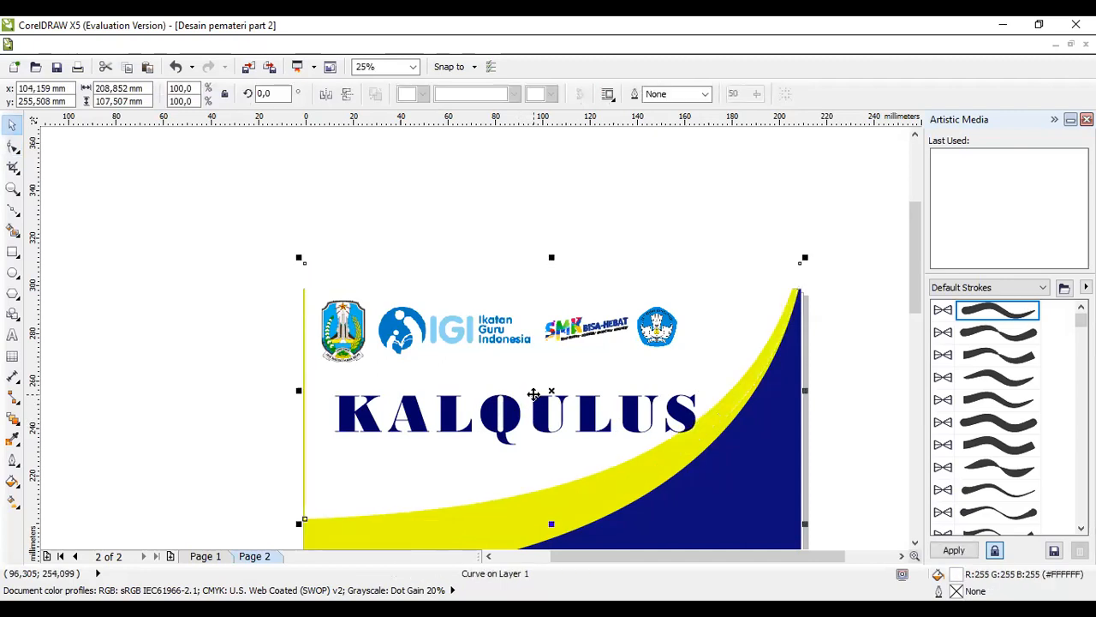
key("ctrl+z")
left_click(562, 191)
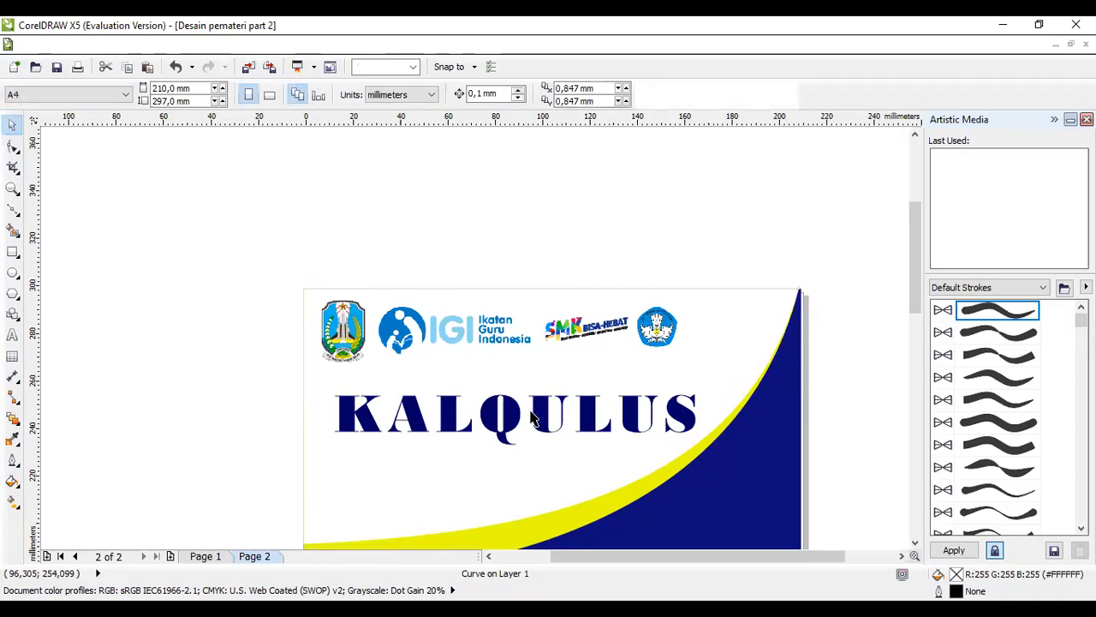
left_click(553, 417)
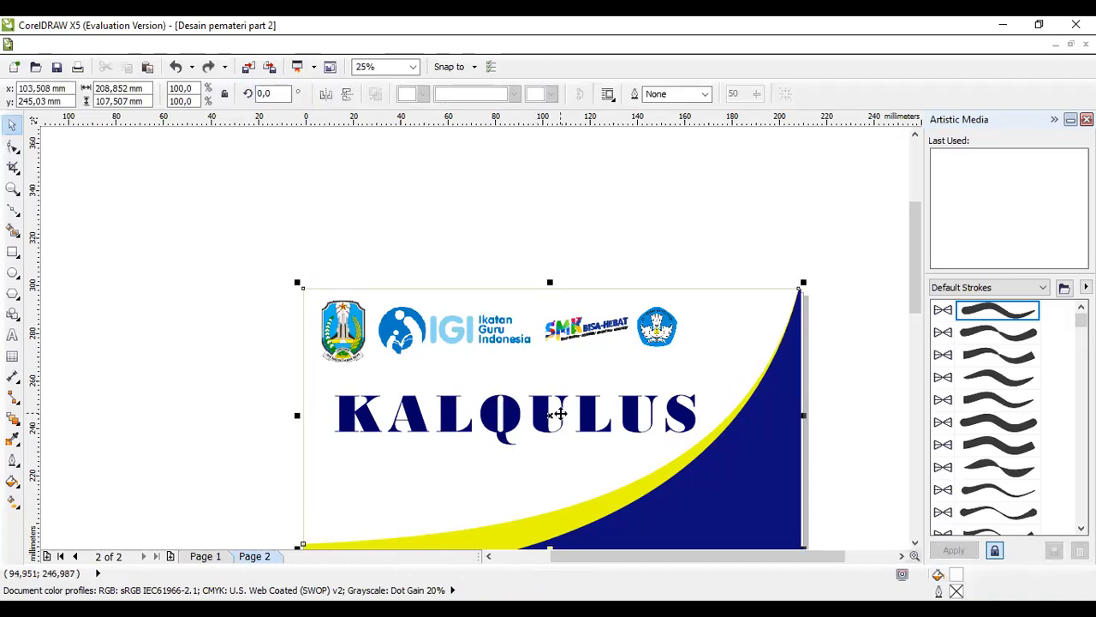
left_click(674, 231)
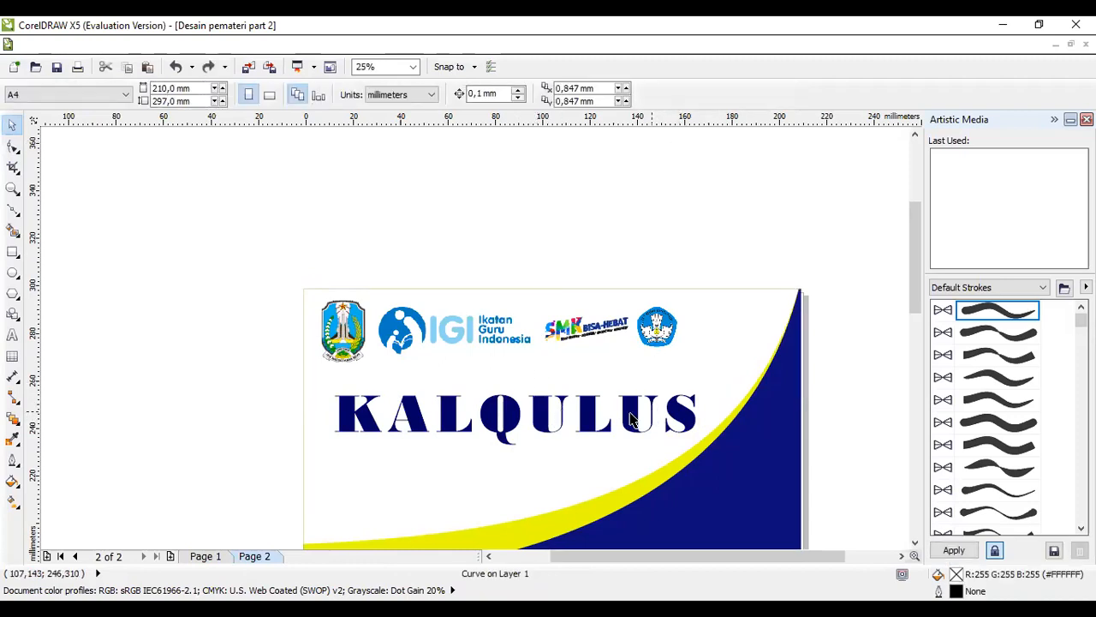
Move the KALQULUS title up close beneath the logo row and place a duplicate of it directly underneath
left_click(631, 418)
left_click_drag(631, 418, 635, 388)
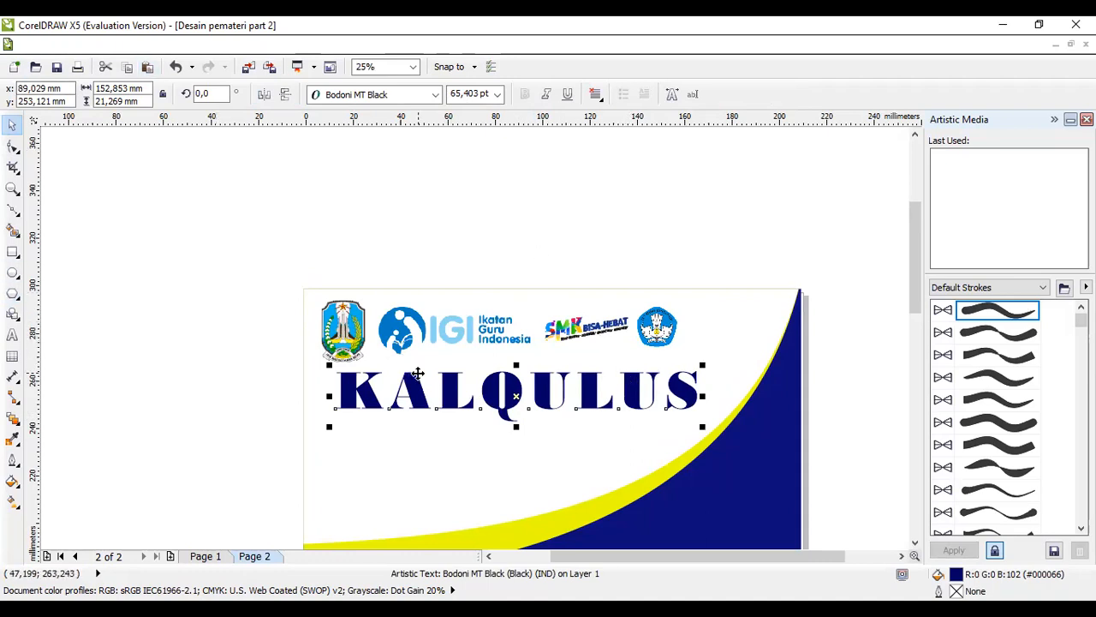
left_click_drag(418, 374, 446, 435)
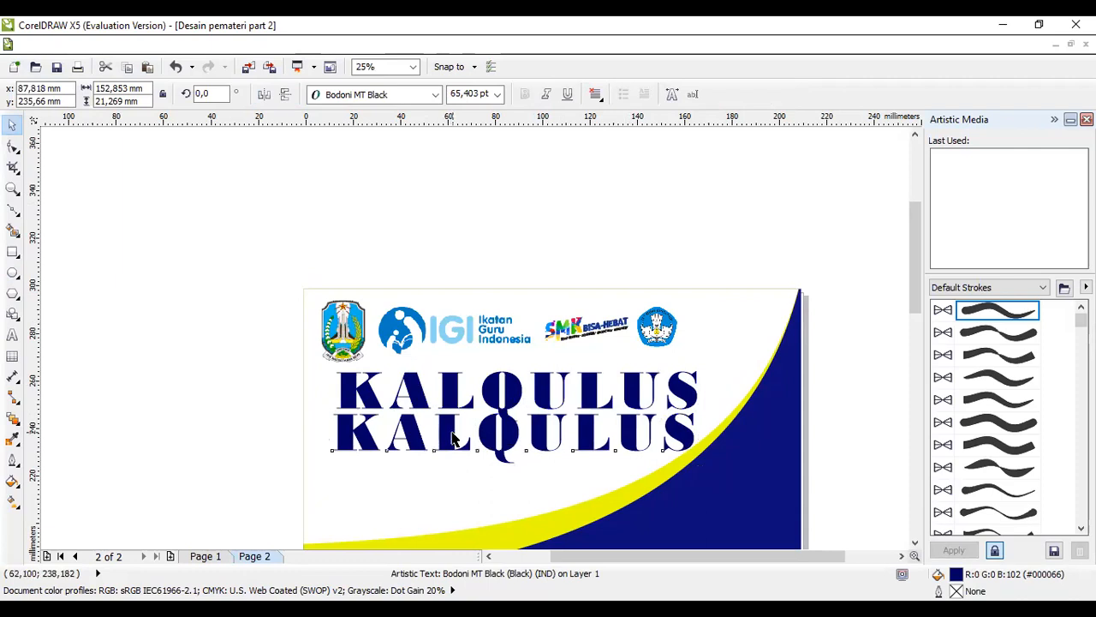
Replace the wording of the lower title copy with "-KAJIAN AL-QURAN ALA USTADZAH-"
double_click(451, 430)
key("ctrl+a")
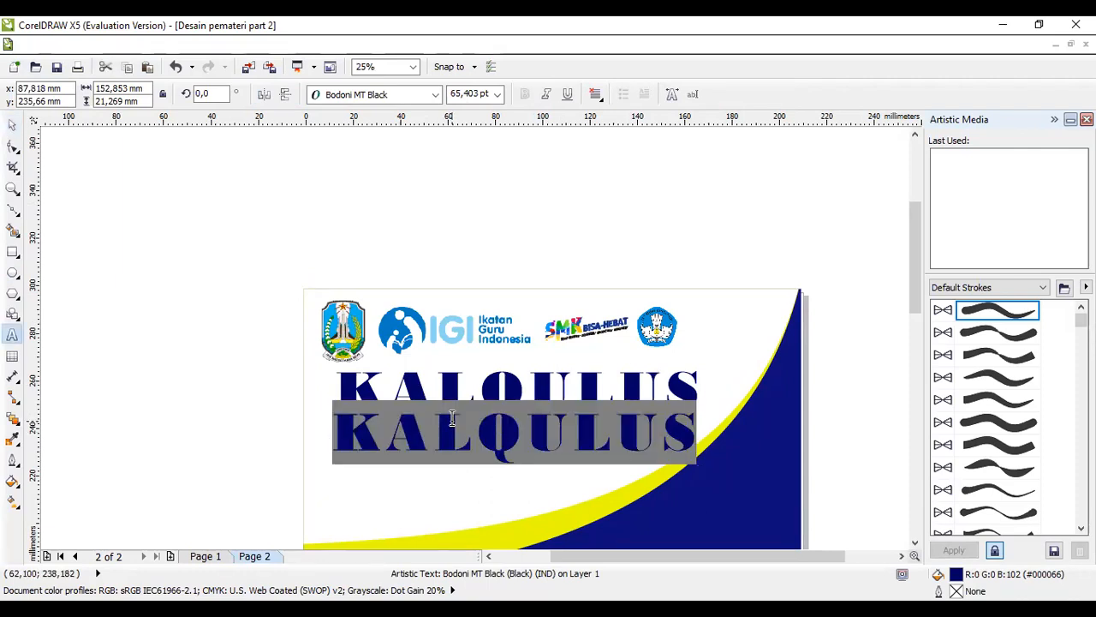
type("-")
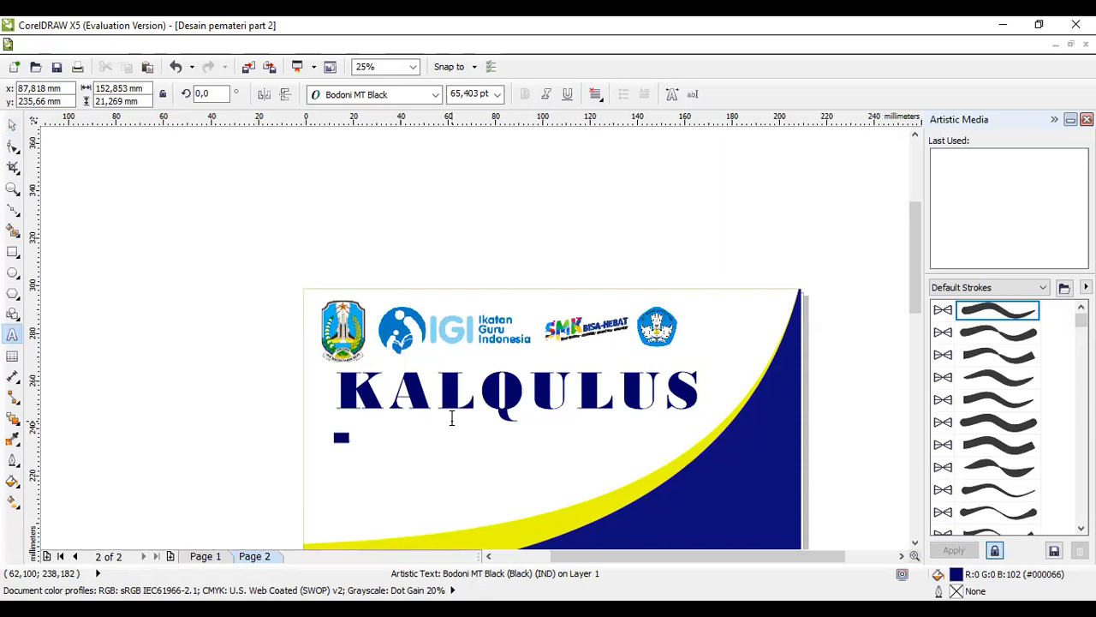
key("BackSpace")
key("BackSpace")
type("_")
key("BackSpace")
type("-KAJIAN ")
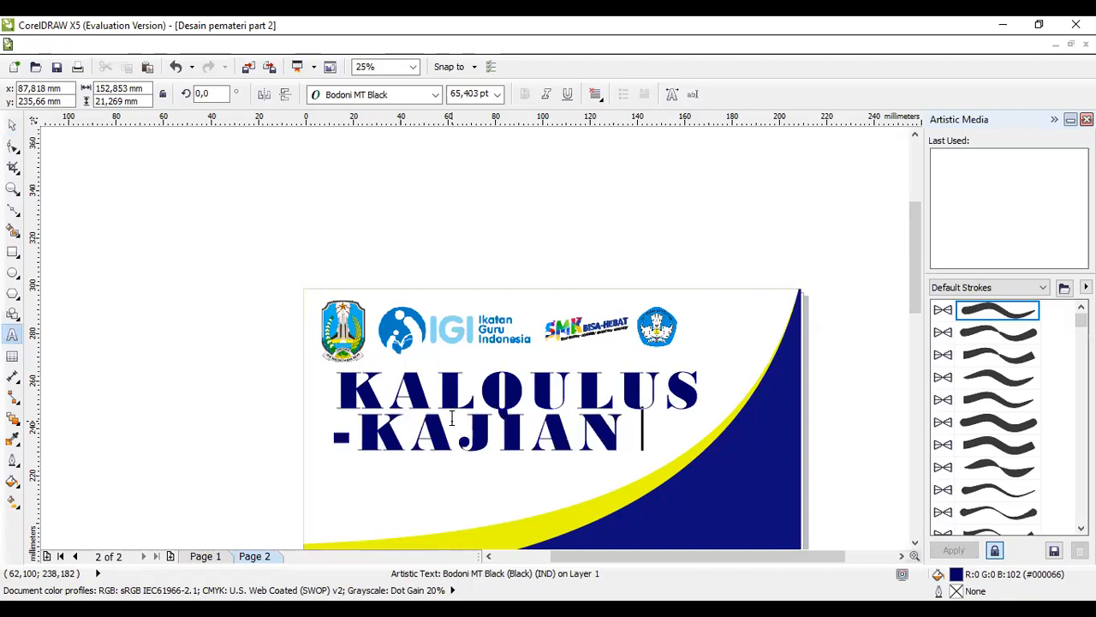
type("AL-Q")
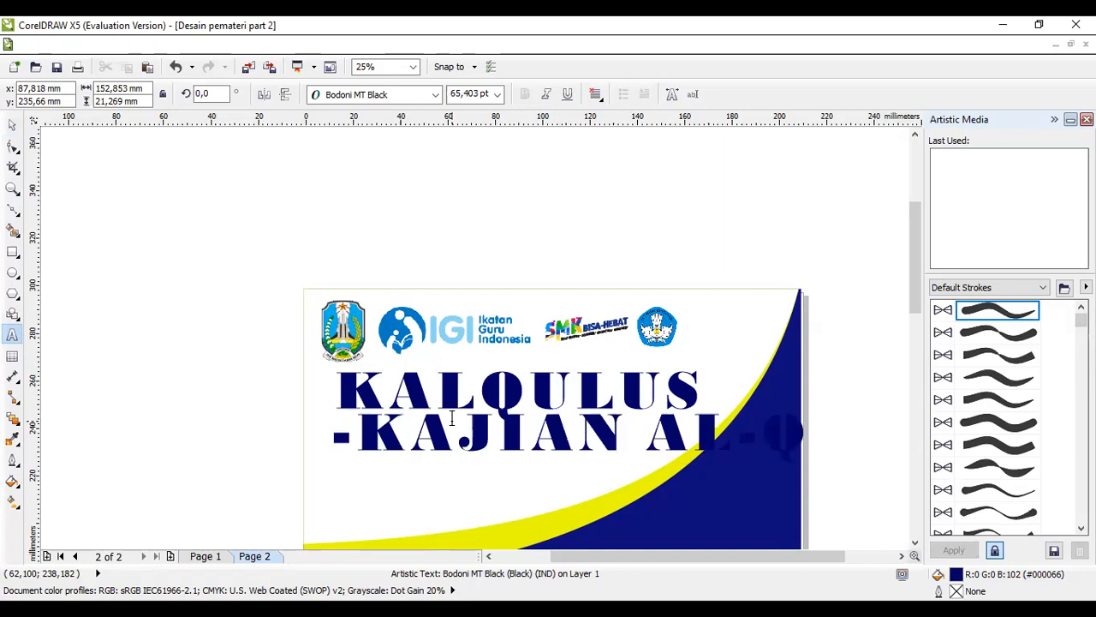
type("URAN ALA ")
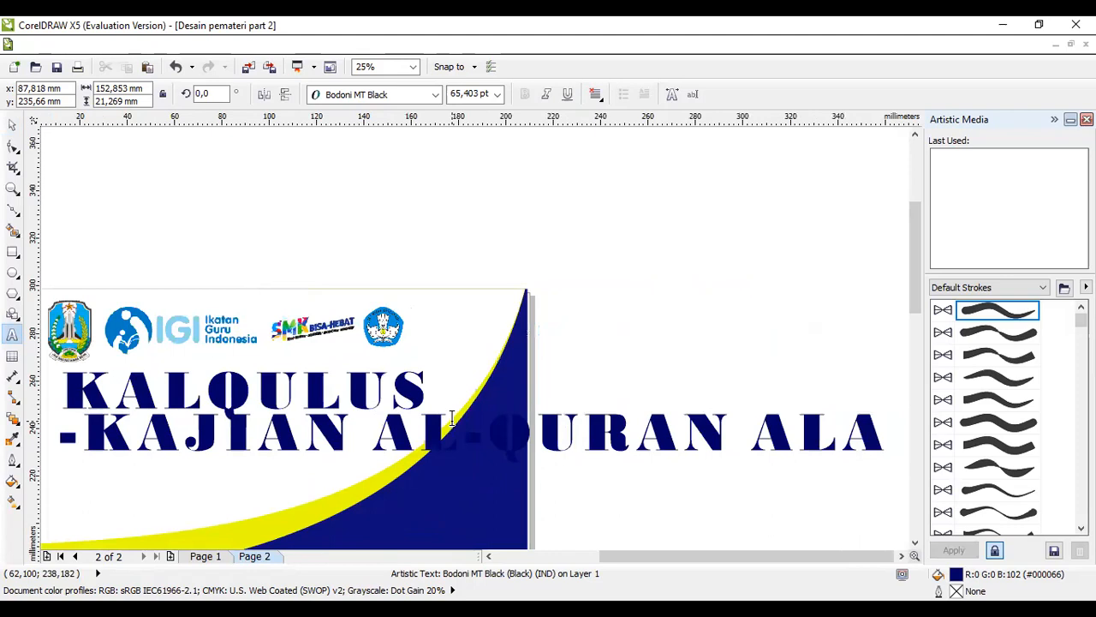
type("US")
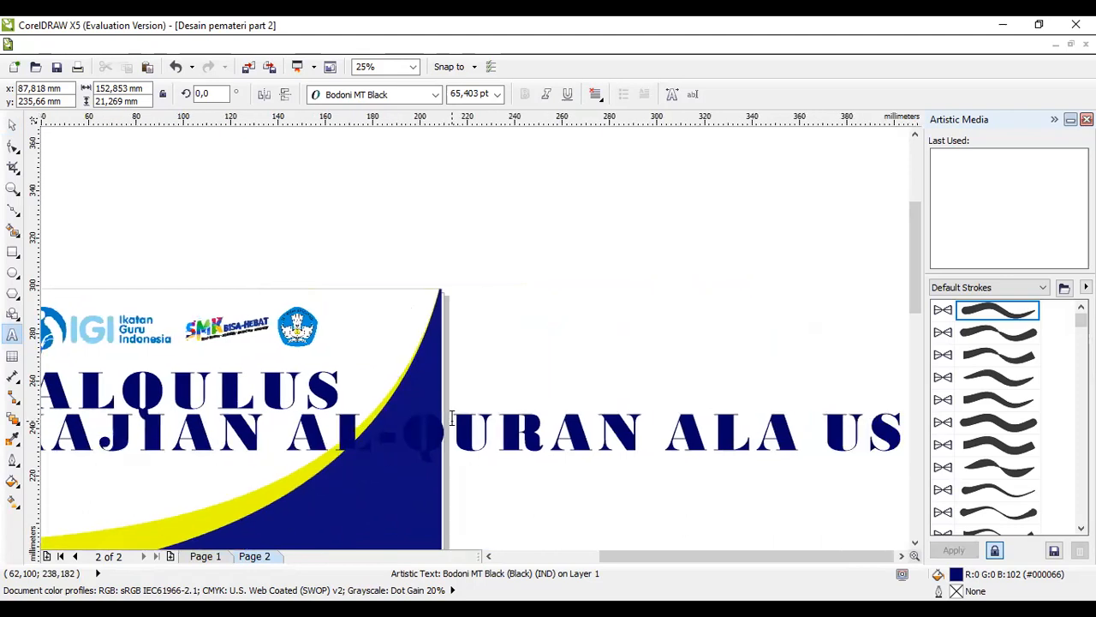
type("TADZAH")
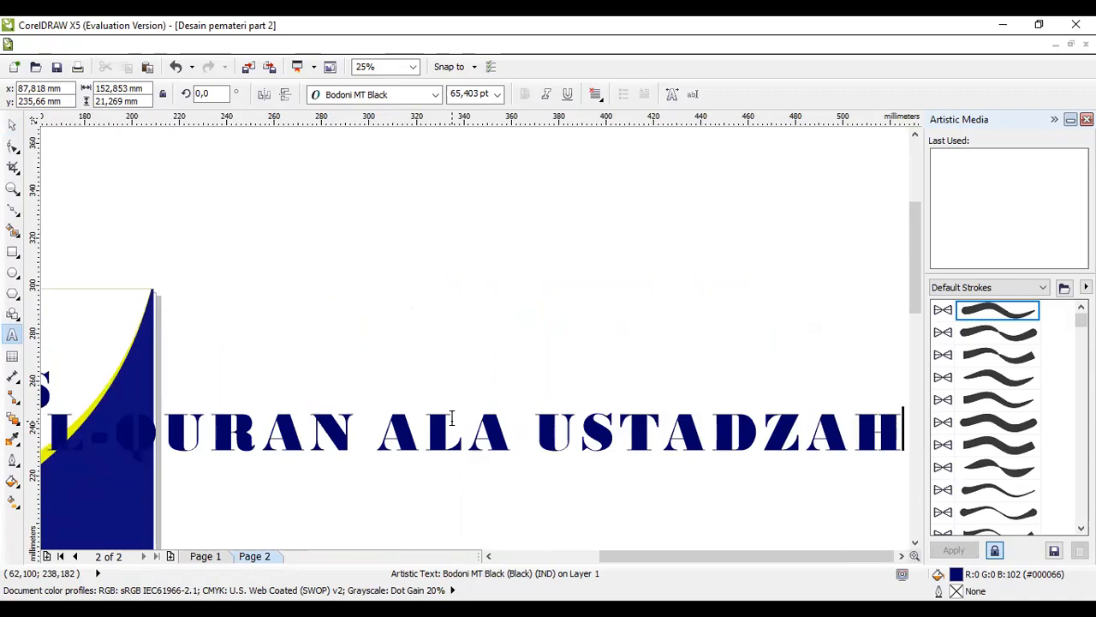
type("-")
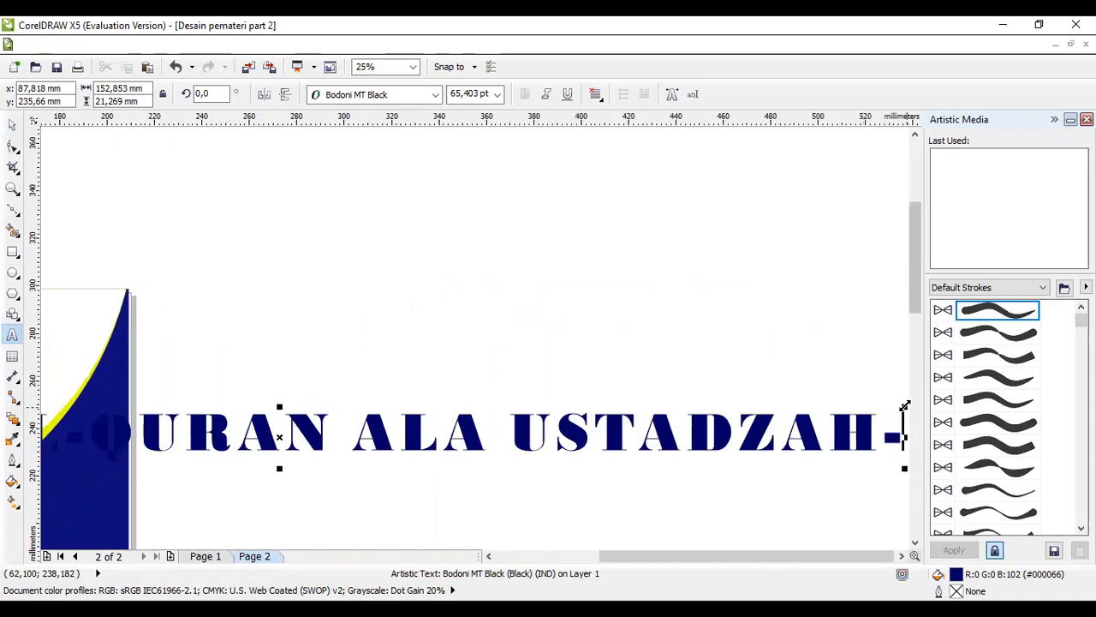
Scale the oversized "-KAJIAN AL-QURAN ALA USTADZAH-" subtitle down to fit the page, about 121 mm wide
left_click_drag(904, 406, 282, 448)
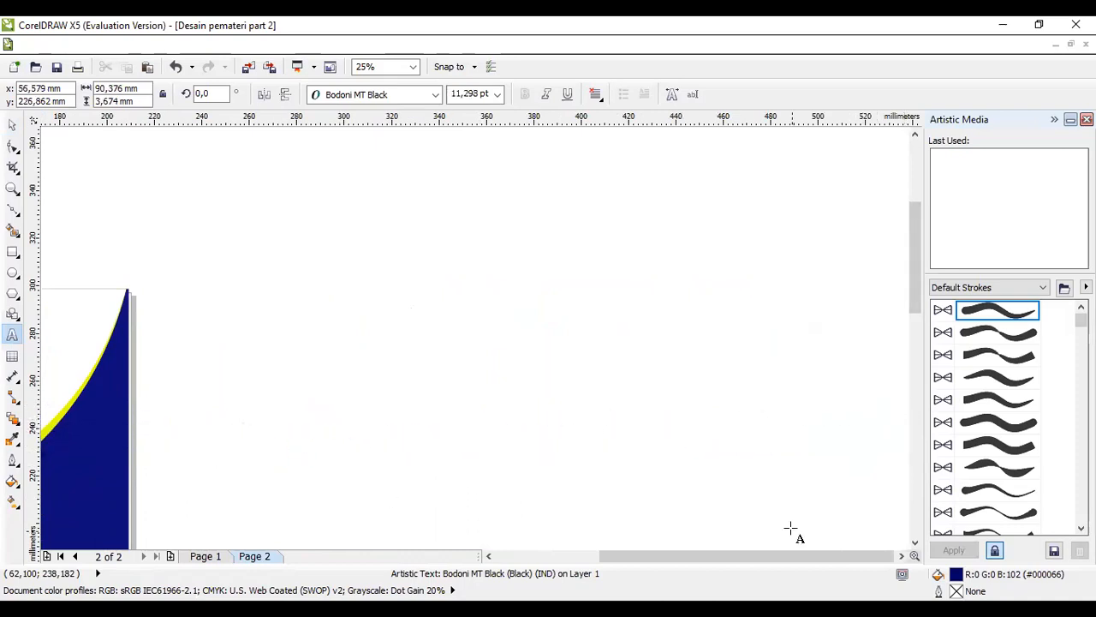
left_click_drag(913, 288, 913, 314)
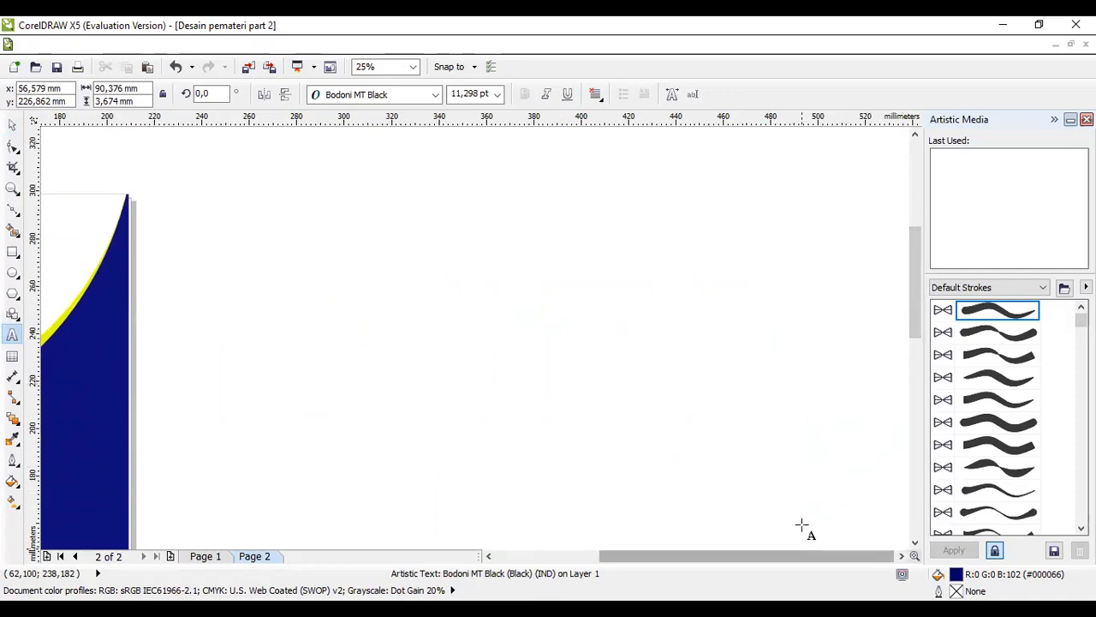
left_click_drag(733, 562, 676, 557)
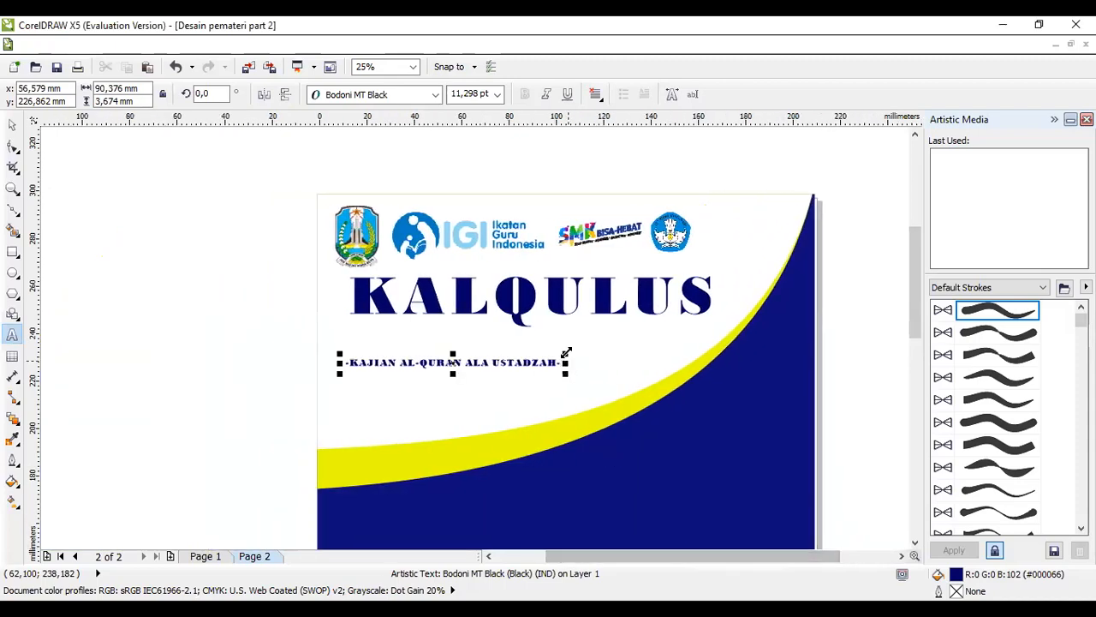
left_click(561, 362)
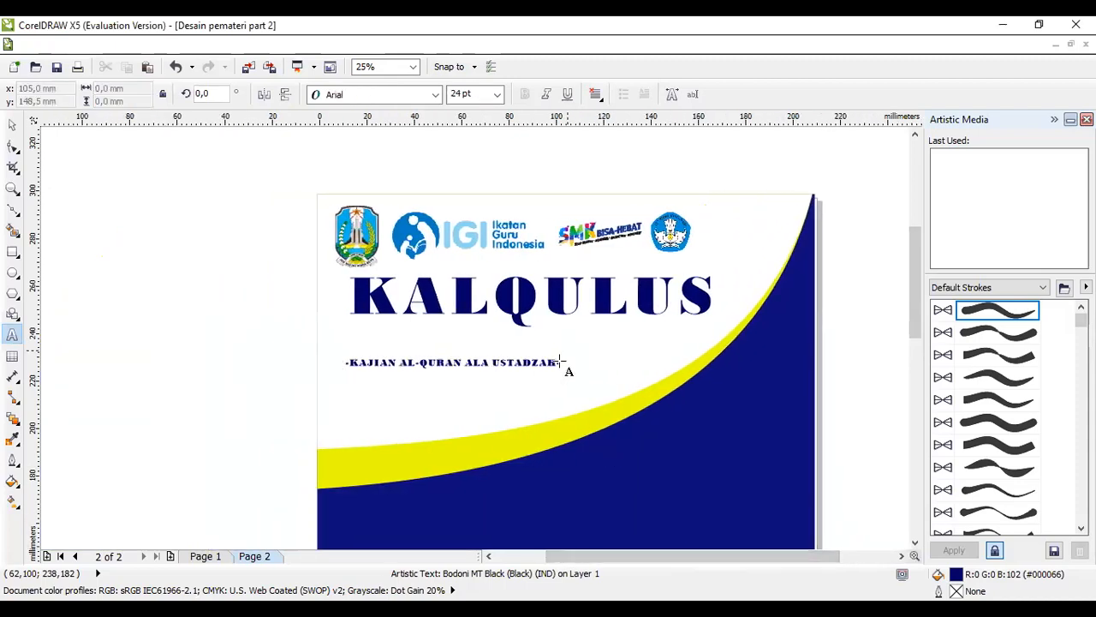
left_click(14, 125)
left_click(449, 370)
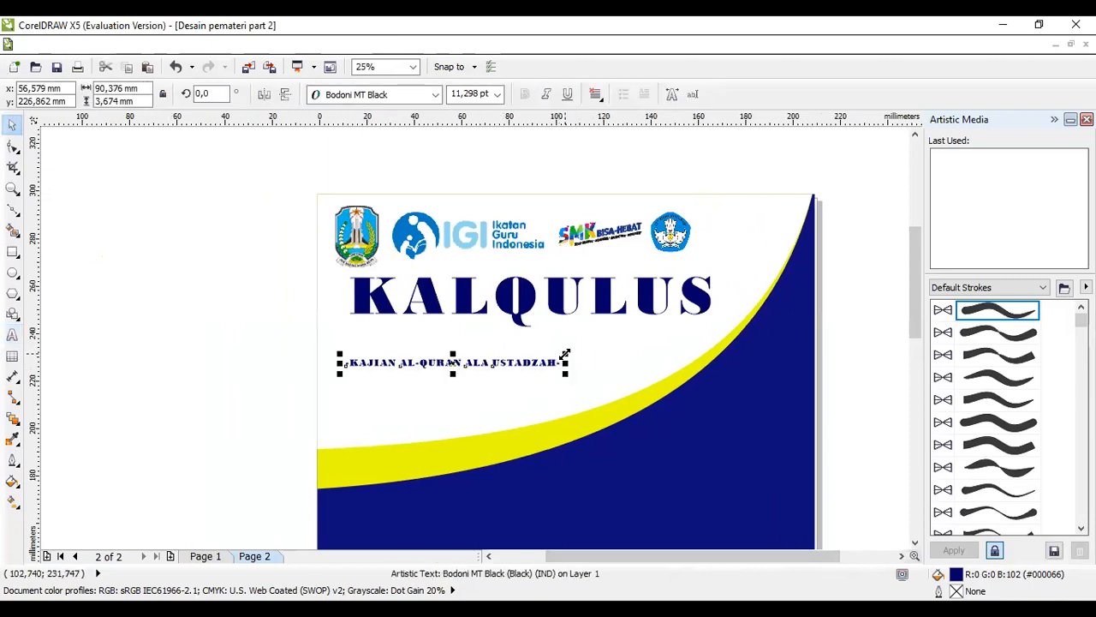
left_click_drag(565, 354, 638, 316)
Change the font of the whole "-KAJIAN AL-QURAN ALA USTADZAH-" subtitle to Arial Bold
double_click(592, 361)
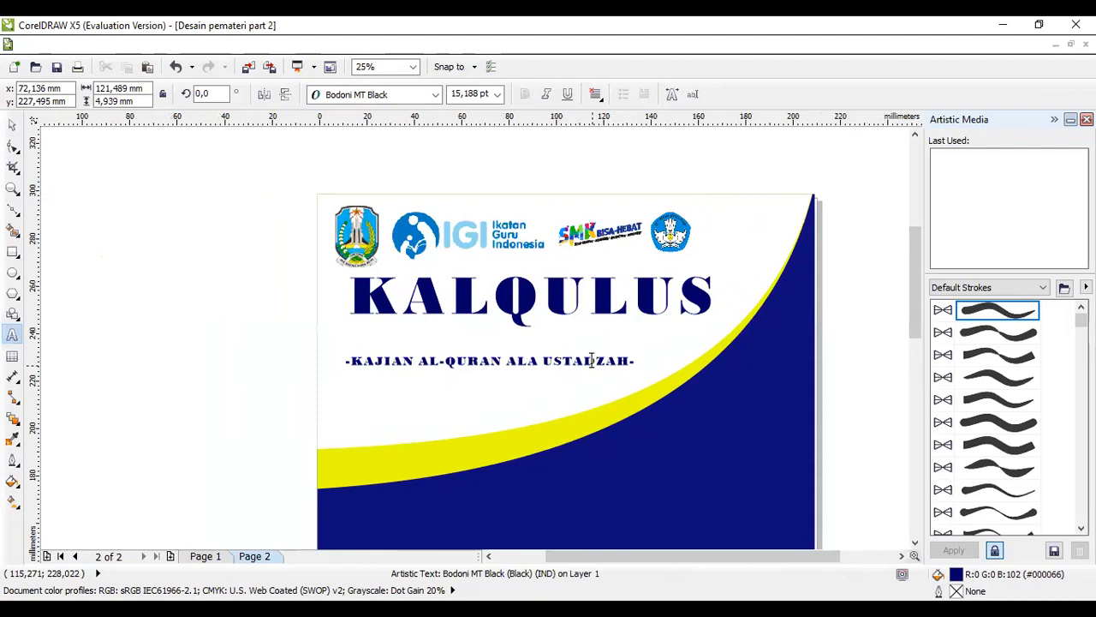
key("ctrl+a")
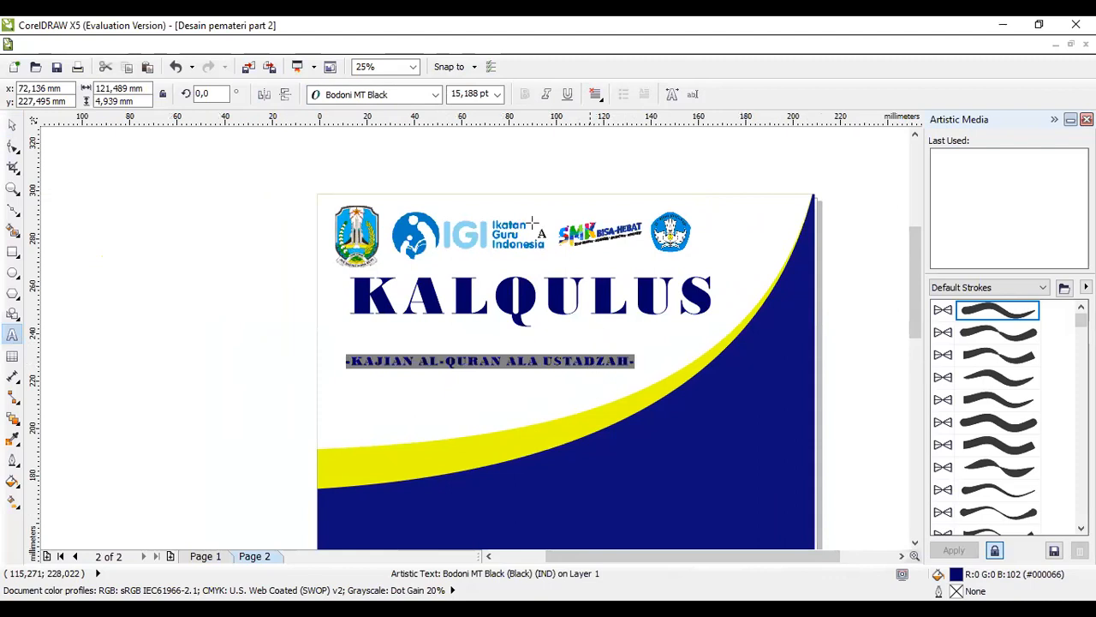
left_click(436, 94)
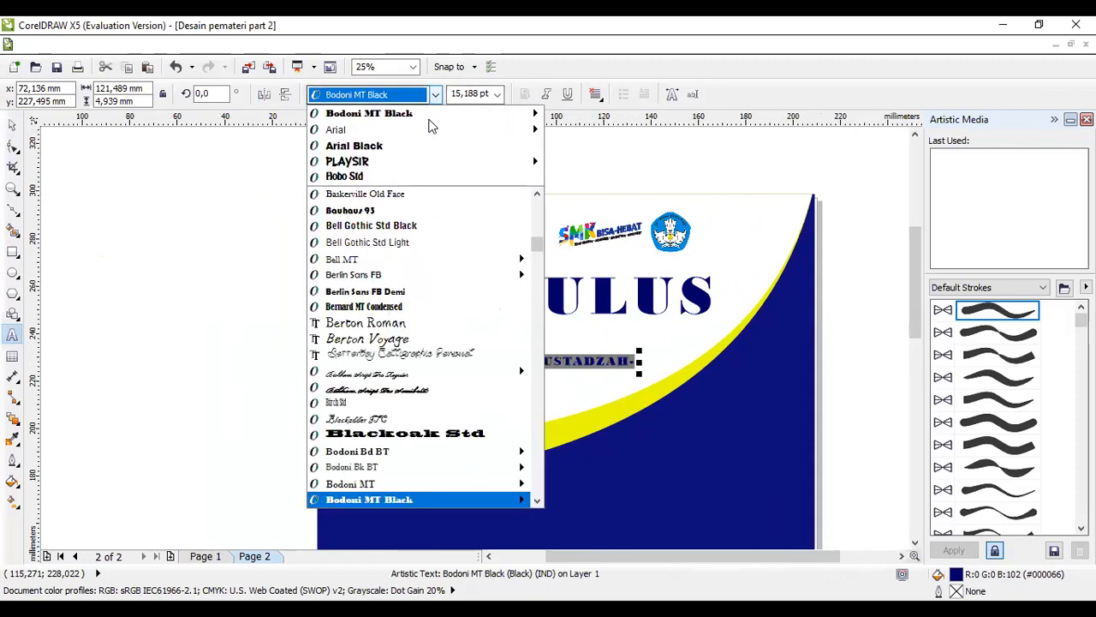
left_click(429, 133)
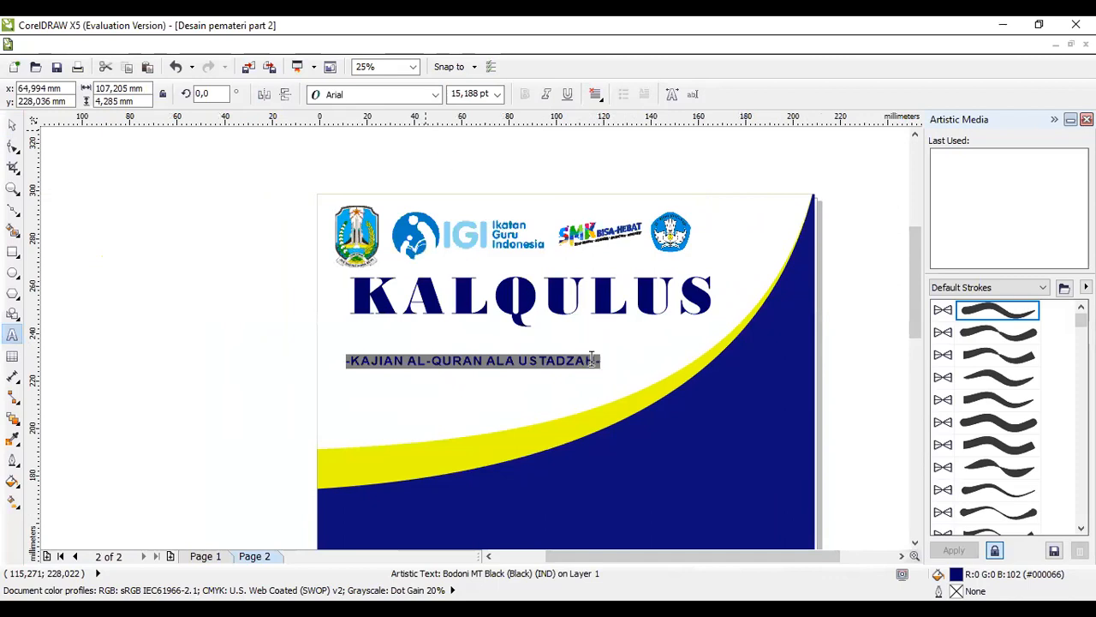
Scale the subtitle up to about 149 mm wide and place it directly beneath the KALQULUS title
left_click(12, 125)
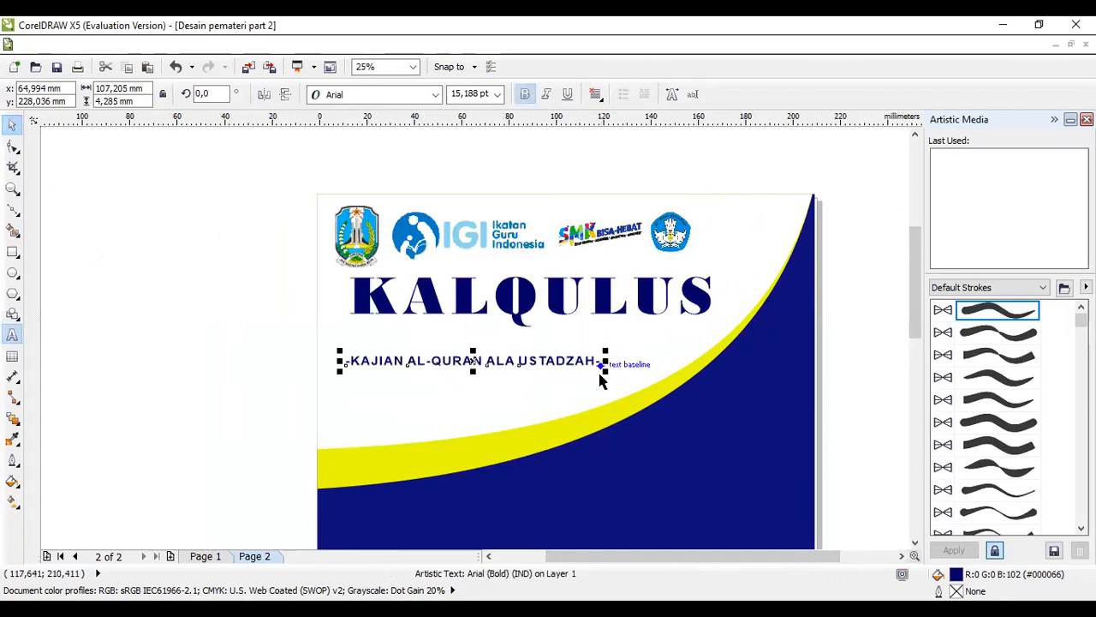
left_click_drag(605, 350, 711, 313)
left_click_drag(363, 322, 342, 311)
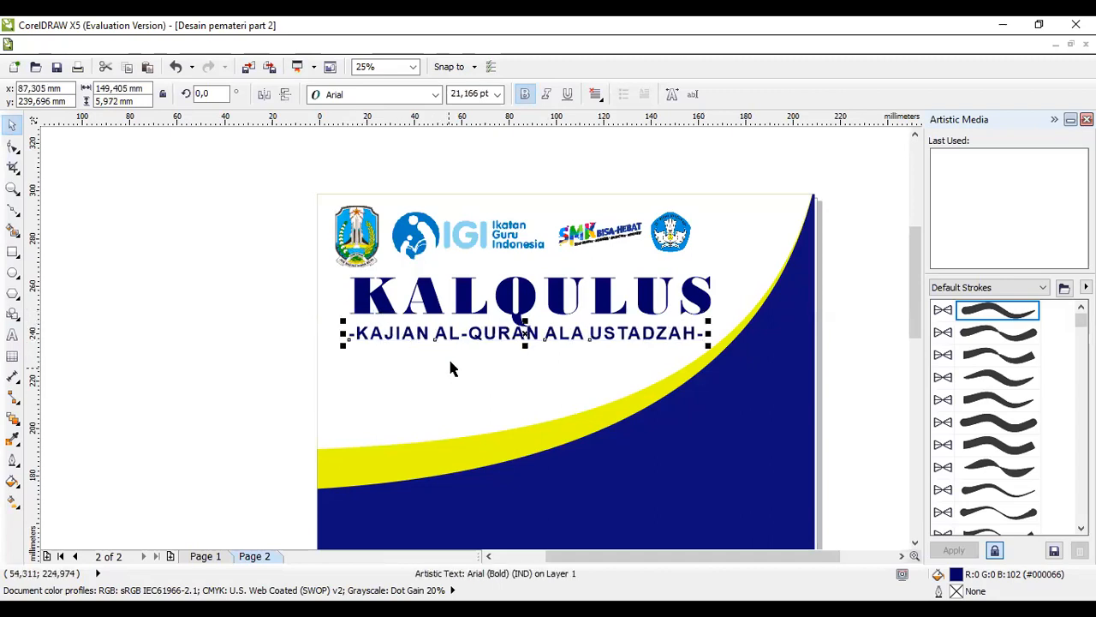
Duplicate the "-KAJIAN AL-QURAN ALA USTADZAH-" subtitle
left_click(458, 337)
left_click(464, 335)
left_click(464, 335)
left_click_drag(463, 335, 451, 358)
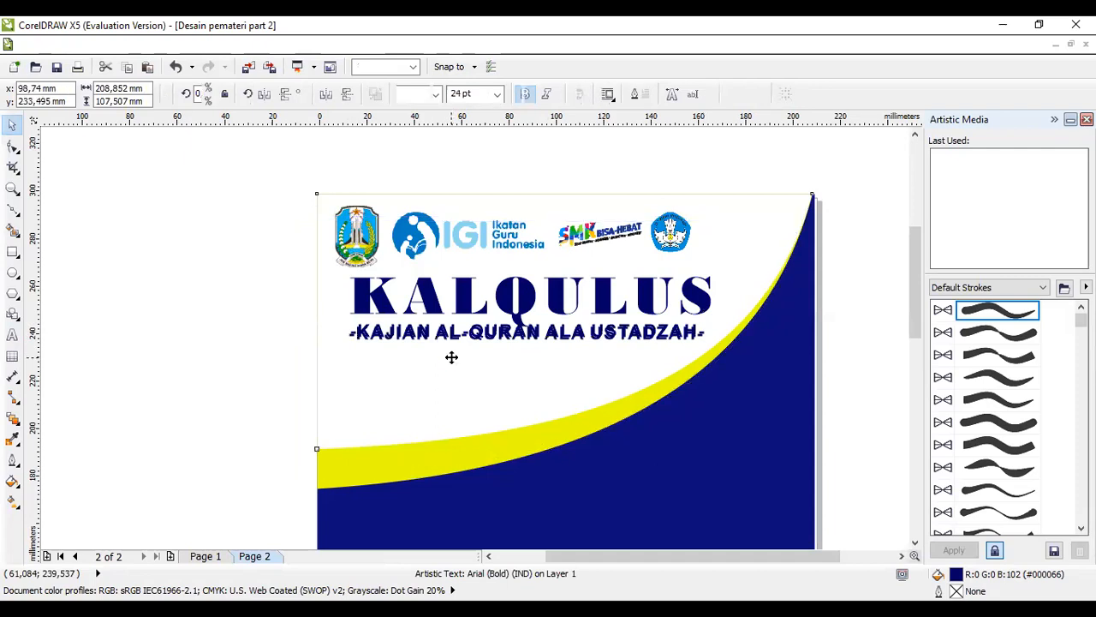
key("ctrl+z")
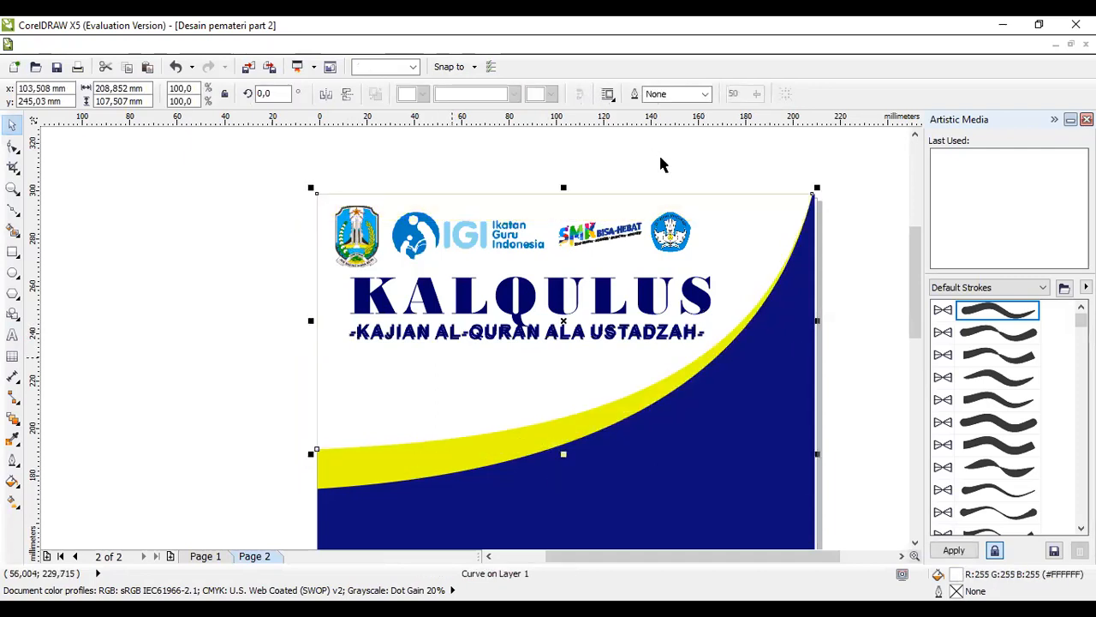
left_click(660, 163)
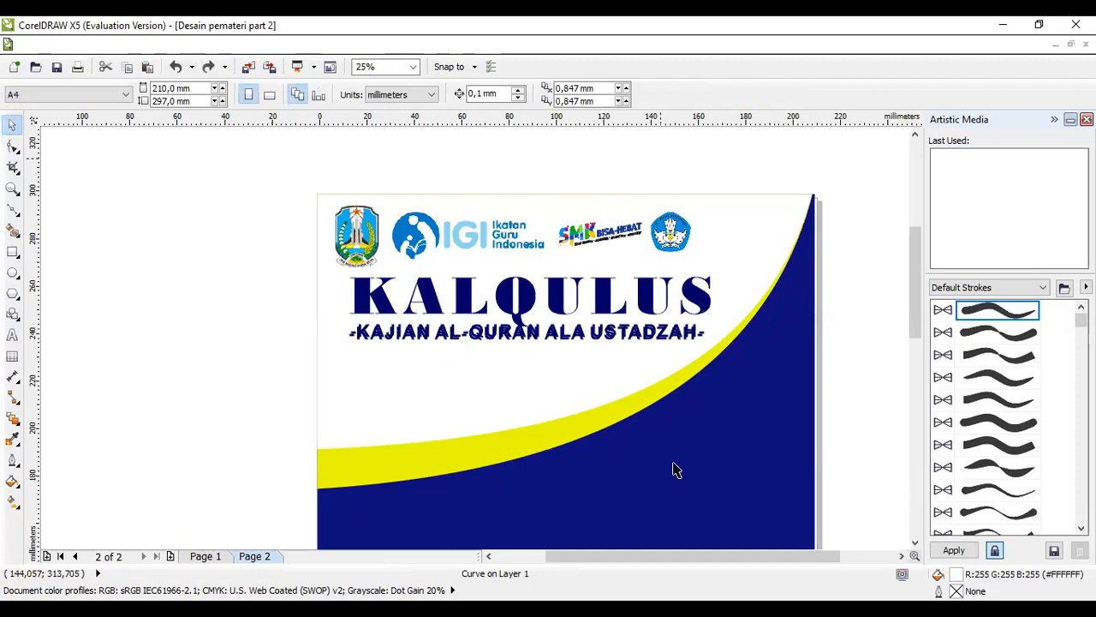
Group the dark blue rectangle, the white curve and the yellow curve that form the page background
left_click_drag(290, 167, 825, 513)
left_click(778, 441)
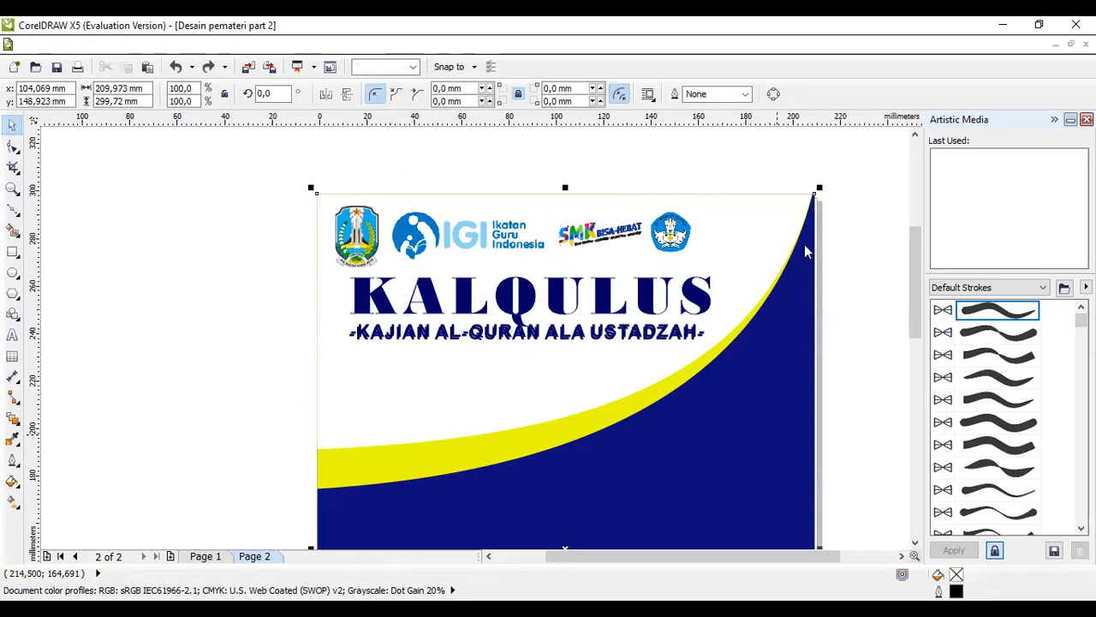
right_click(808, 274)
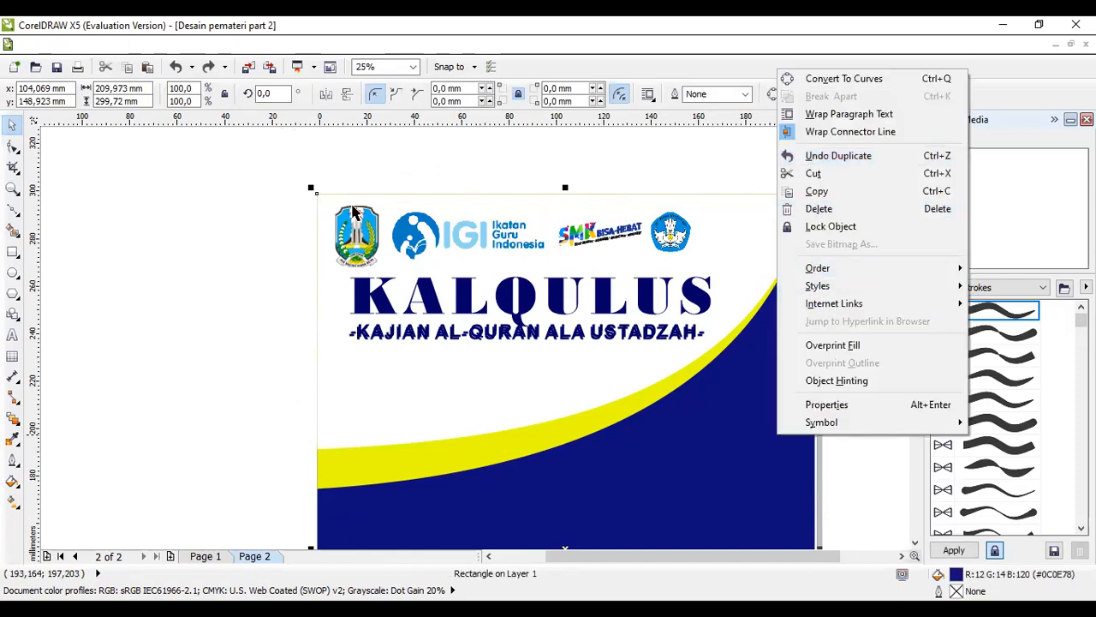
left_click(378, 358)
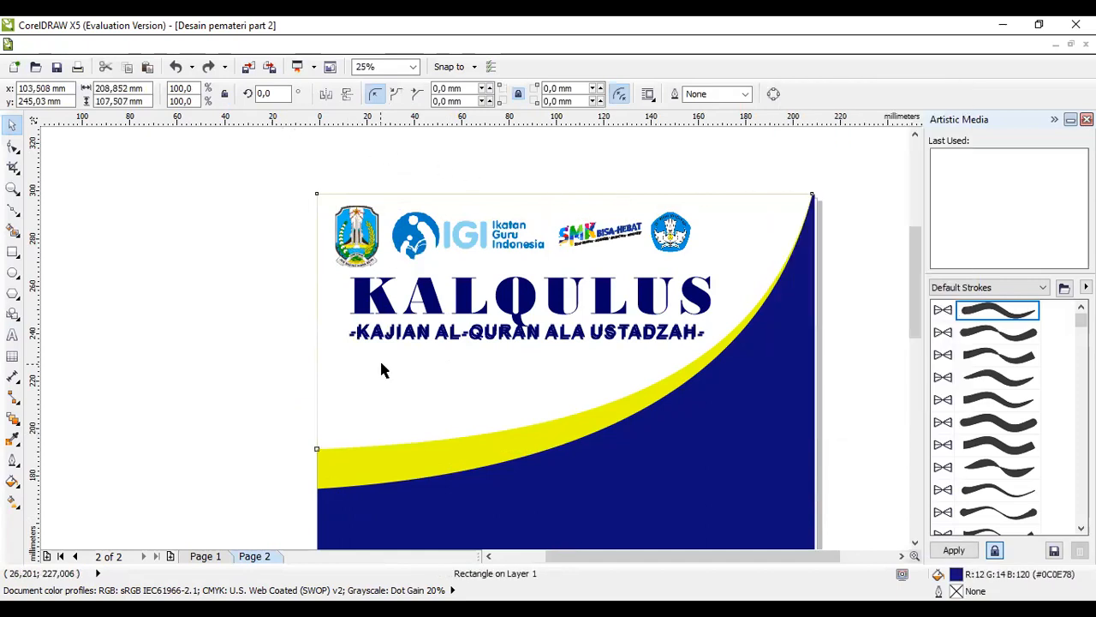
left_click(410, 470, "shift")
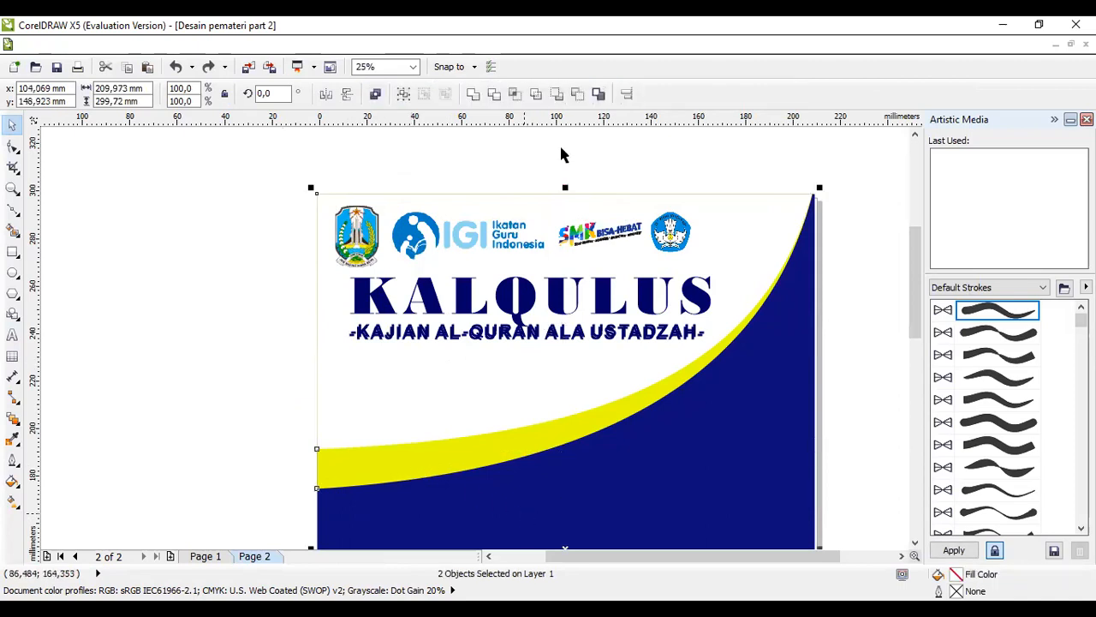
left_click(713, 397, "shift")
right_click(714, 401)
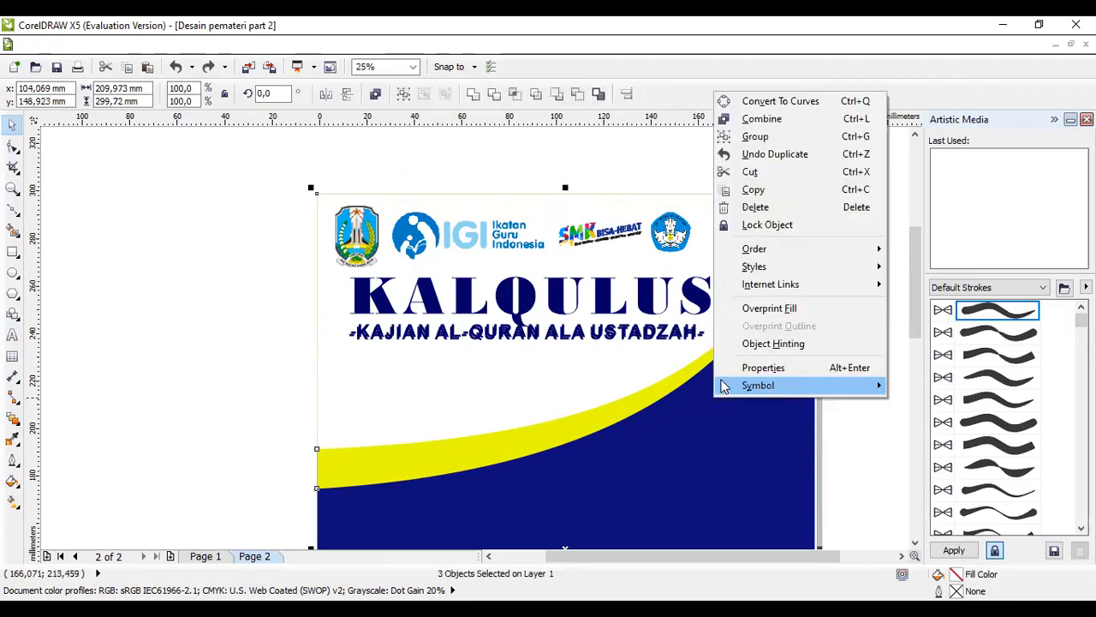
left_click(745, 140)
left_click(230, 237)
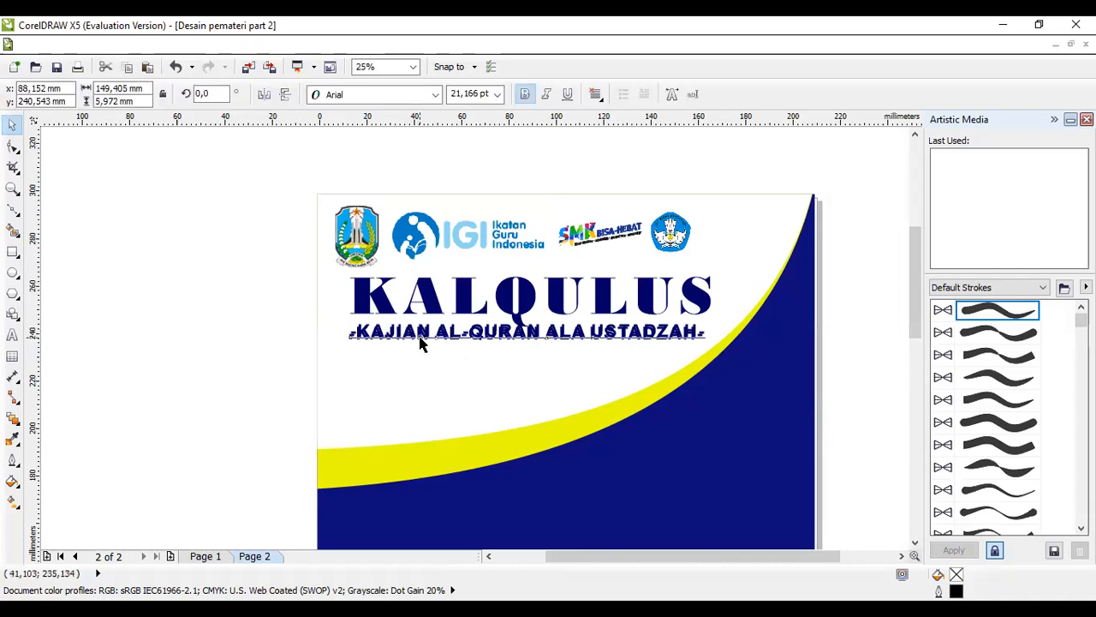
Move the duplicate subtitle just below the original and replace its wording with "JALAN CINTA"
left_click_drag(422, 331, 421, 356)
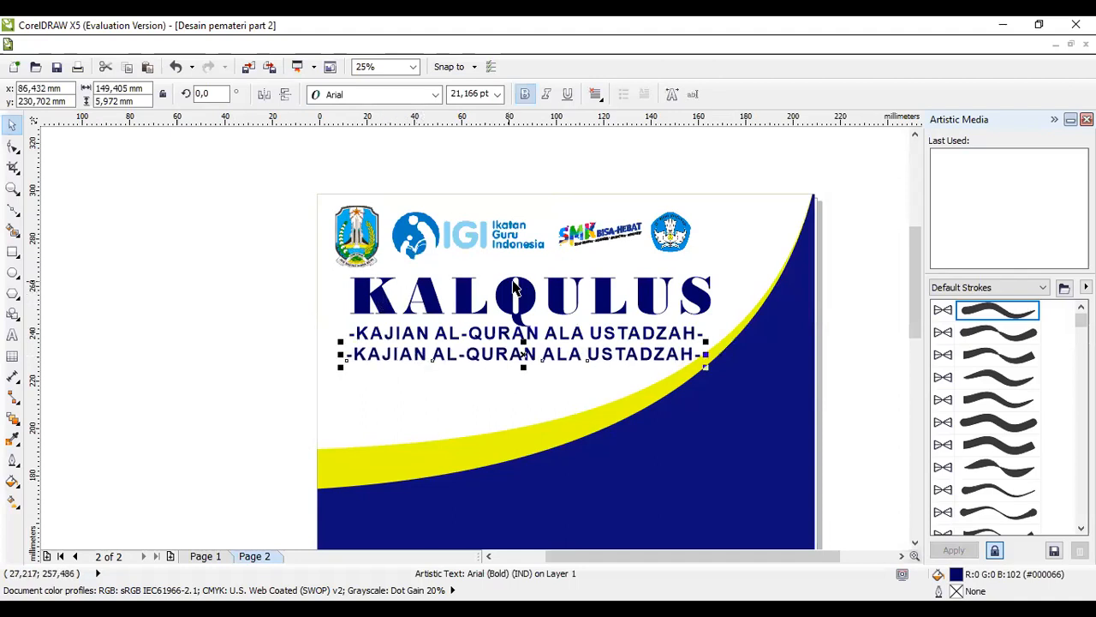
double_click(531, 356)
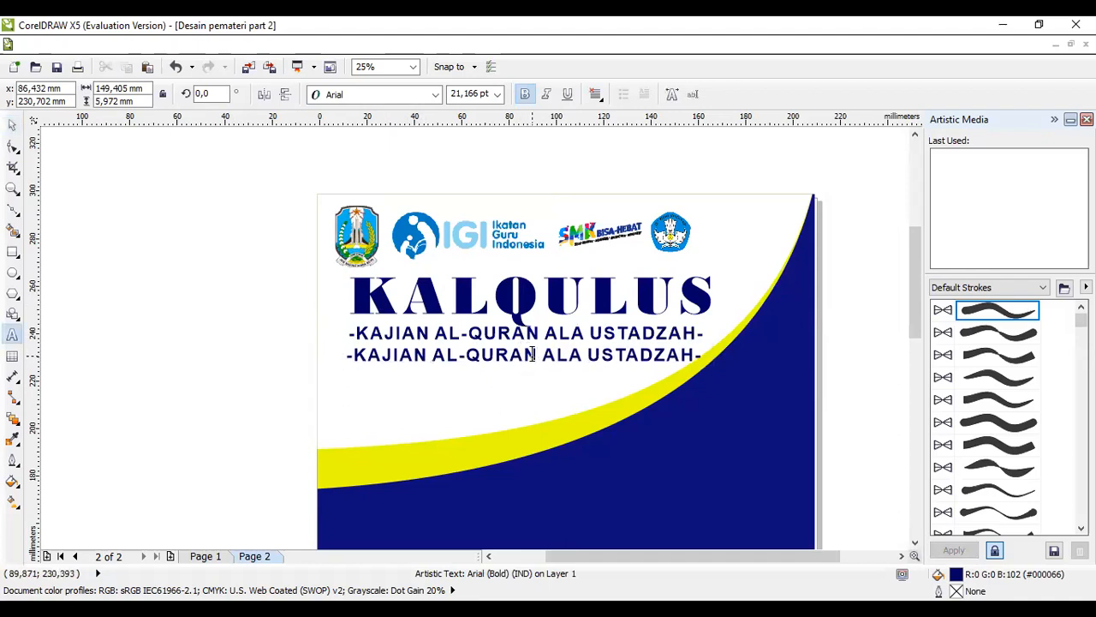
key("ctrl+a")
type("JA")
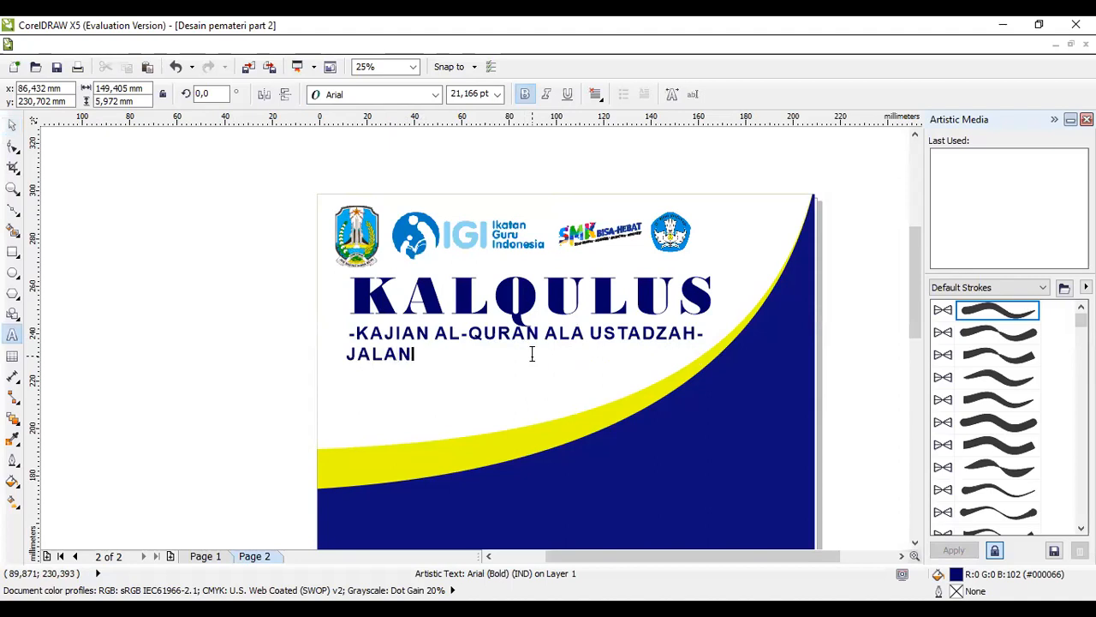
type("LAN CINTA")
key("Escape")
Place a copy of the JALAN CINTA line underneath it and replace the copy's wording with "JOMBLO"
left_click(12, 125)
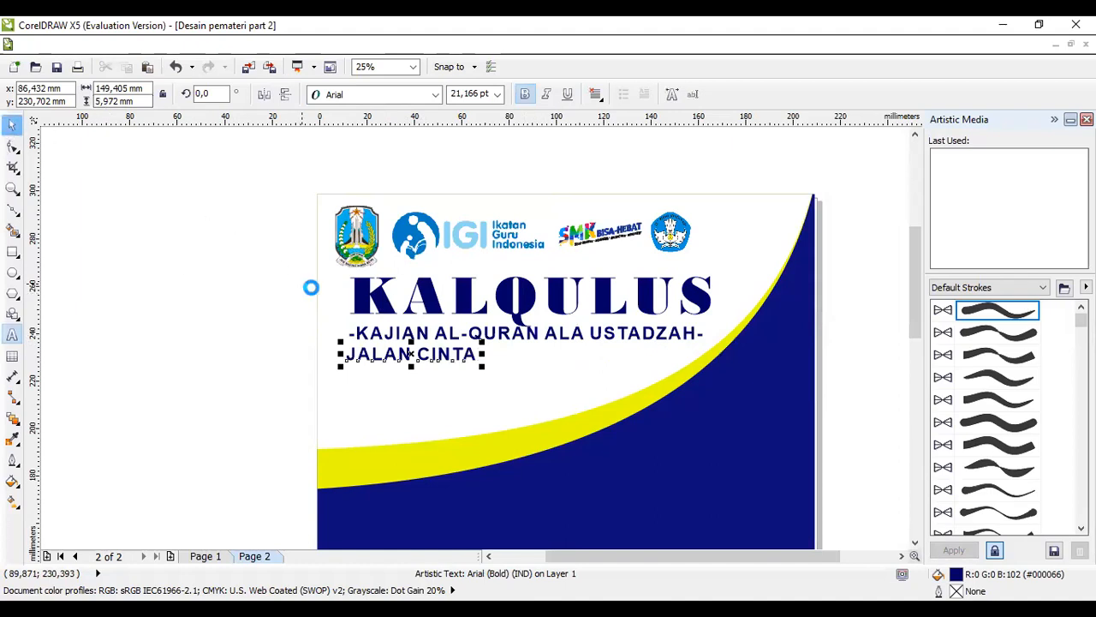
left_click(417, 356)
left_click_drag(419, 356, 426, 380)
double_click(428, 377)
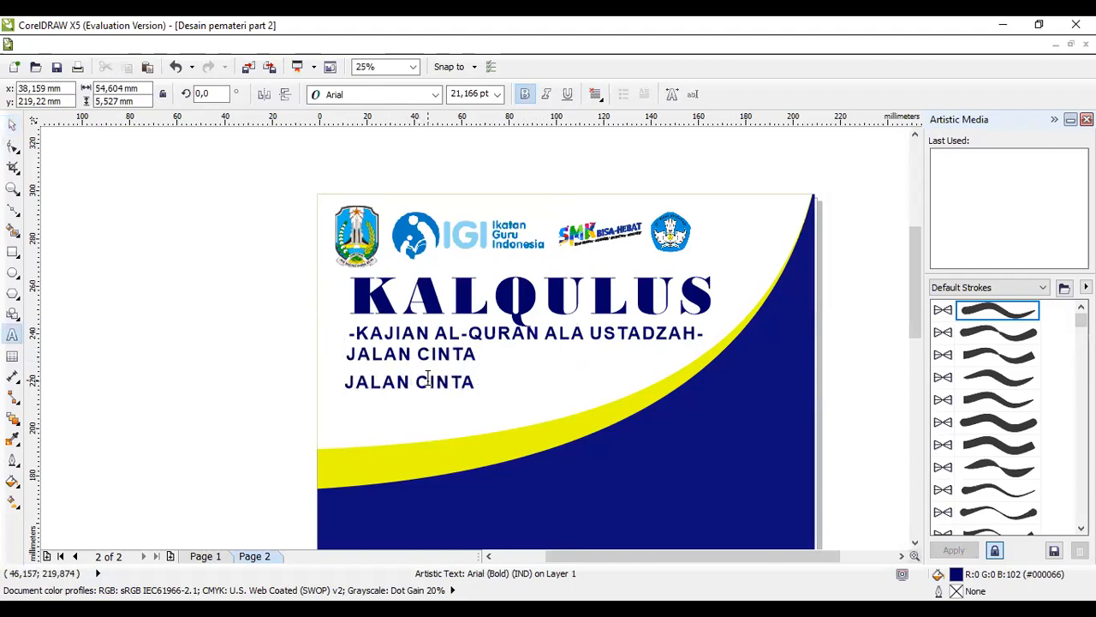
key("ctrl+a")
type("Jl")
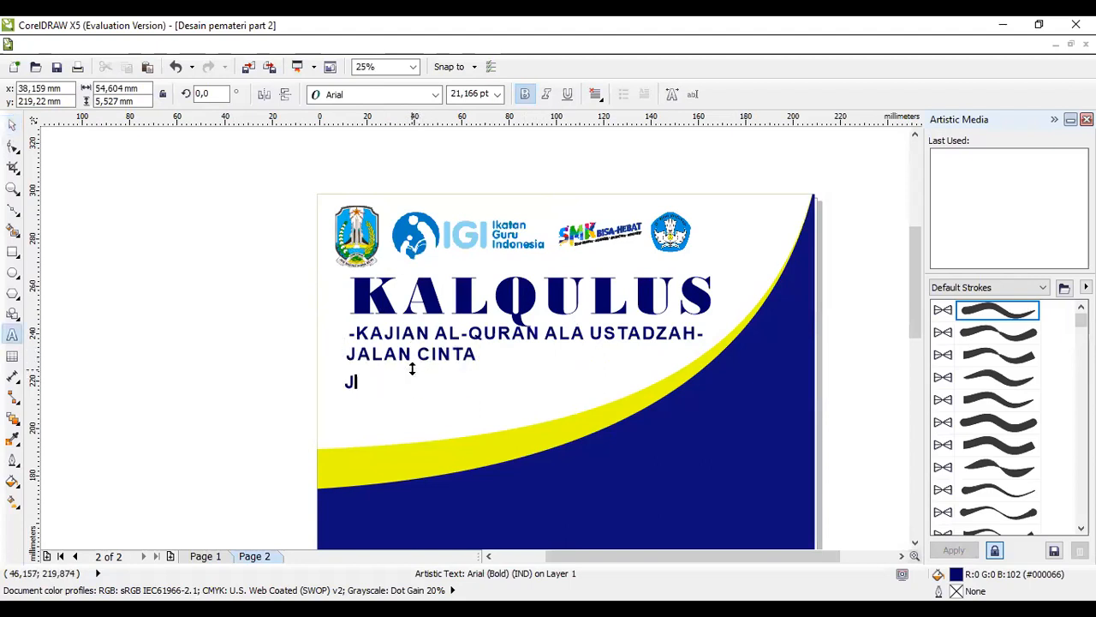
type("MBLO")
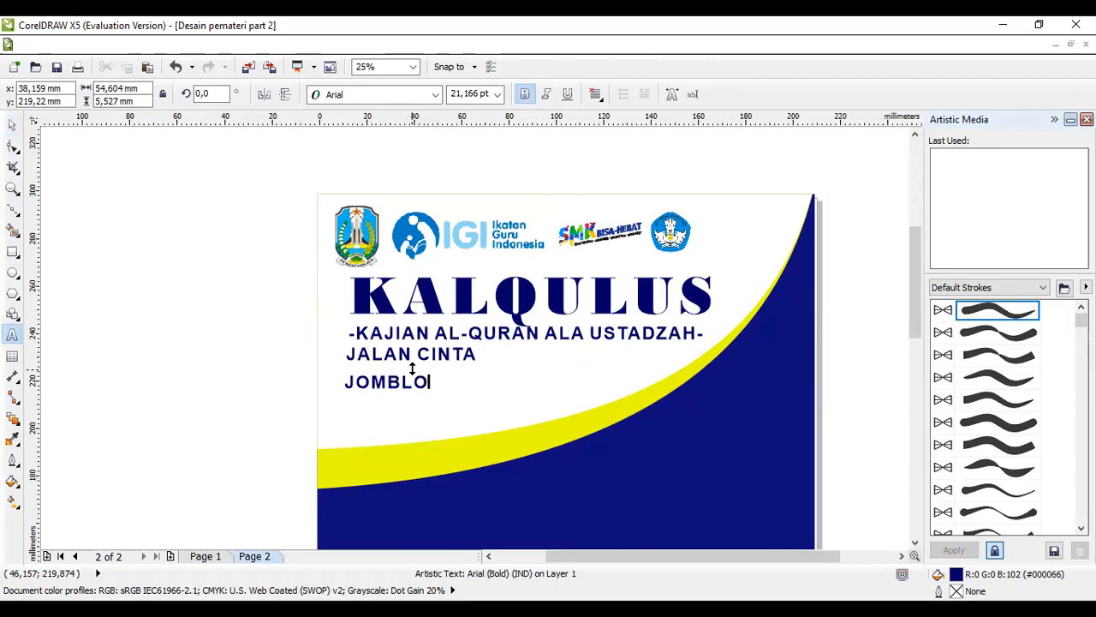
Scale the JALAN CINTA line up to about 103 mm wide, extending it toward the lower right
left_click(12, 125)
left_click(434, 356)
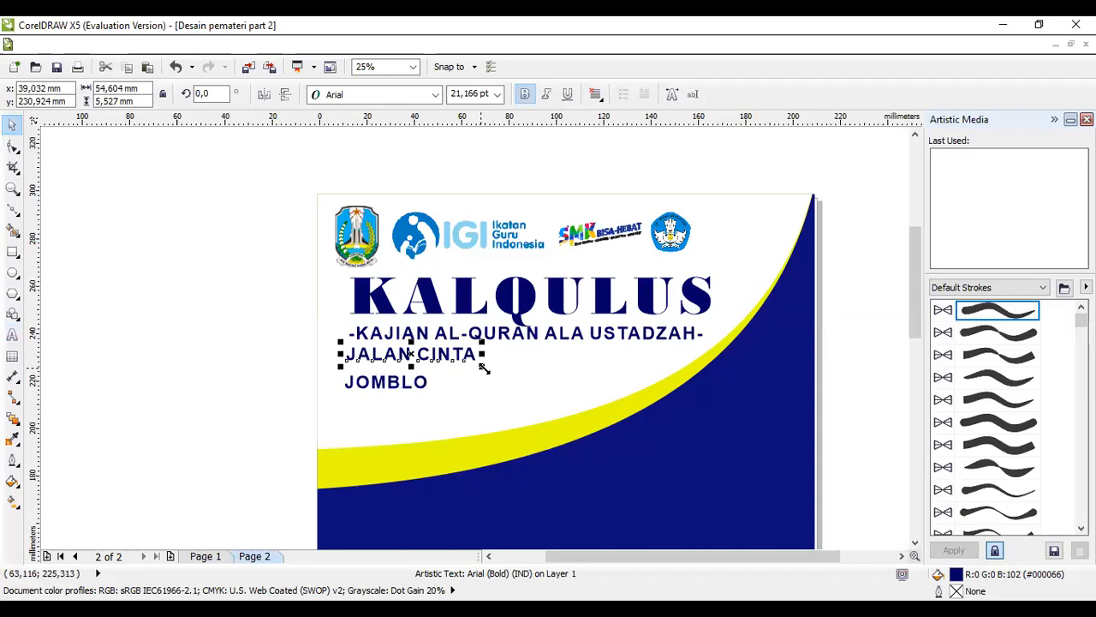
left_click_drag(484, 368, 594, 409)
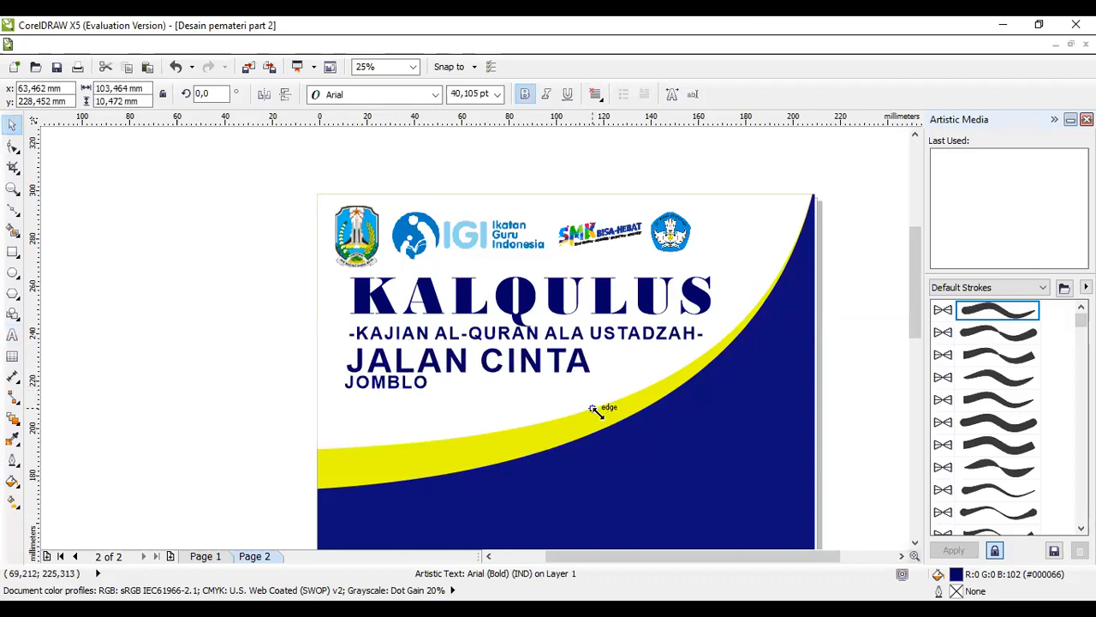
Extend the wording of the JOMBLO line to "JOMBLO MULIA"
left_click(402, 392)
double_click(398, 382)
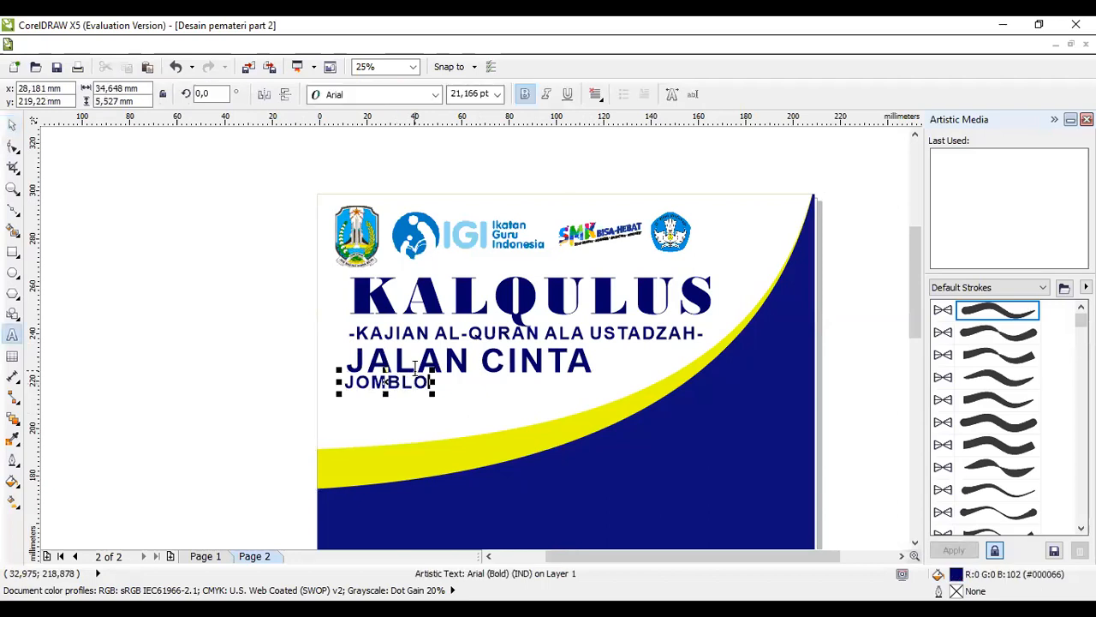
type("MULI")
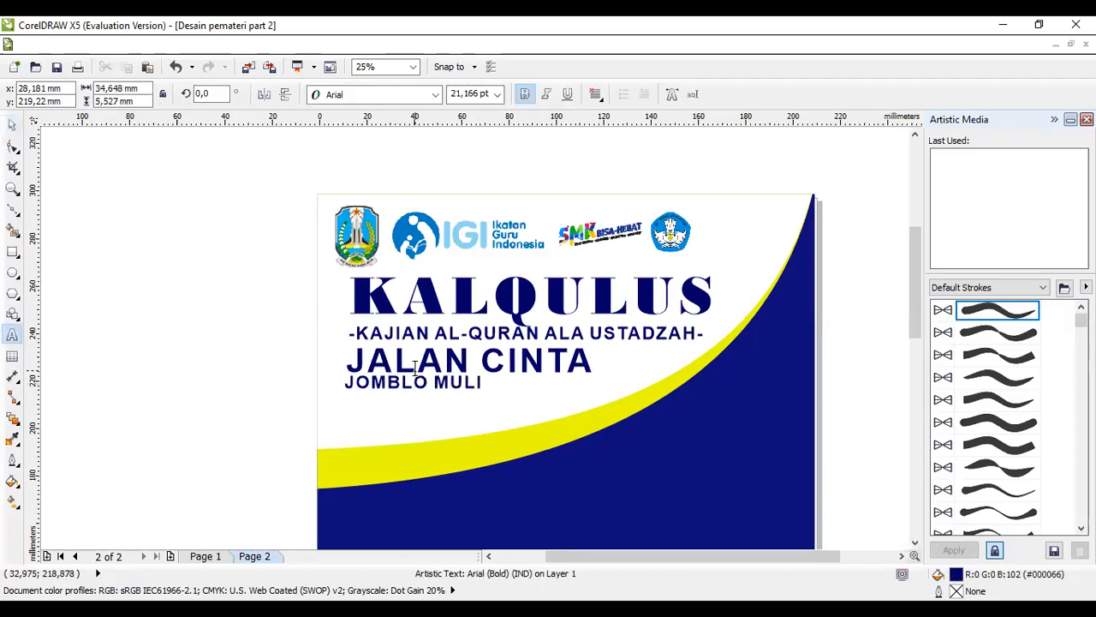
type("A")
Move the JOMBLO MULIA line clear below JALAN CINTA and scale it up to about 83 mm wide
left_click(12, 125)
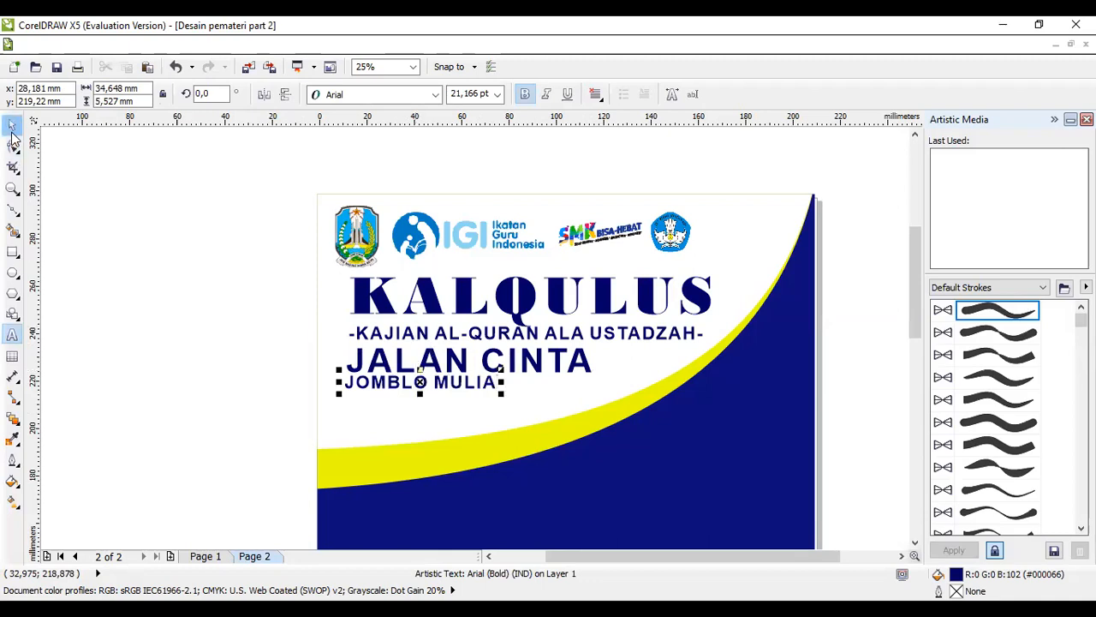
mouse_move(414, 387)
left_mouse_down()
mouse_move(434, 403)
mouse_move(424, 393)
left_mouse_up()
left_click_drag(505, 383, 571, 377)
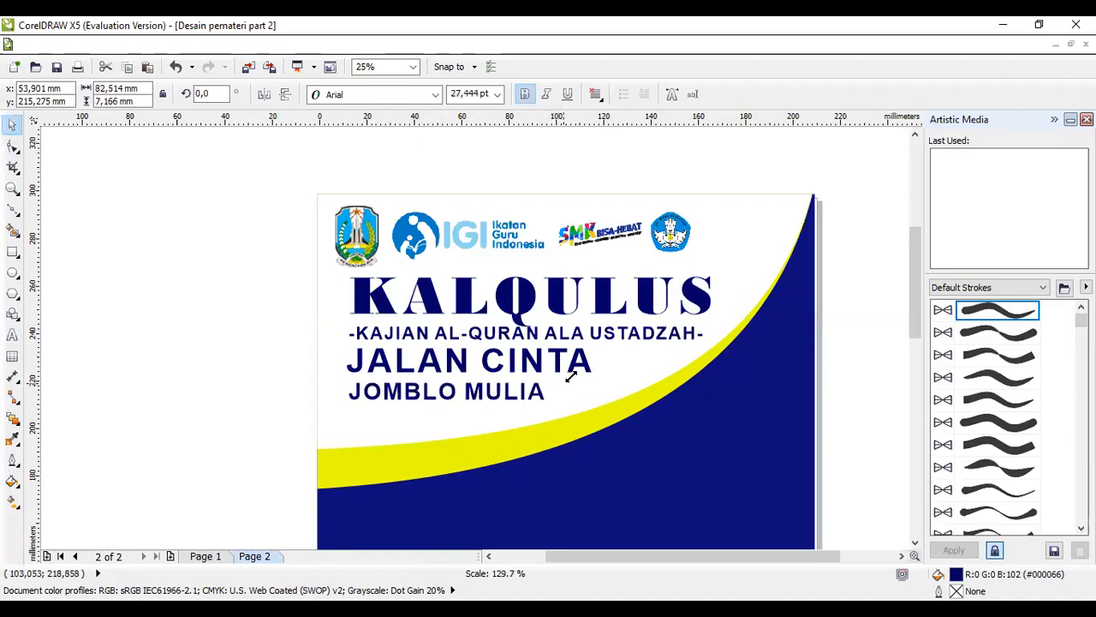
Change the font of the whole JALAN CINTA line to Arial Black
double_click(543, 358)
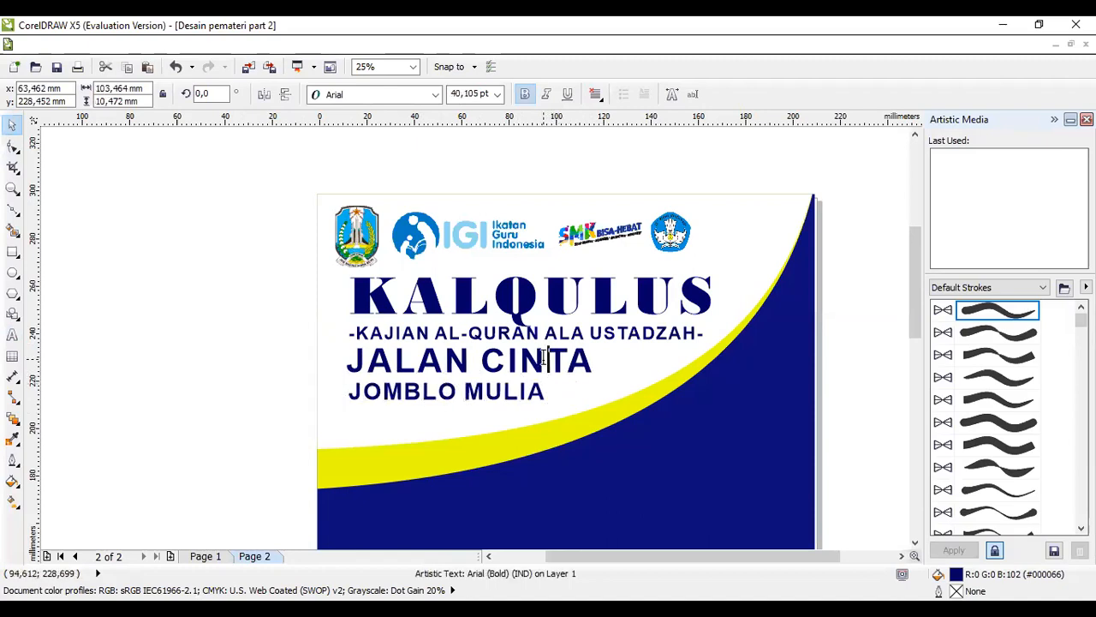
key("ctrl+a")
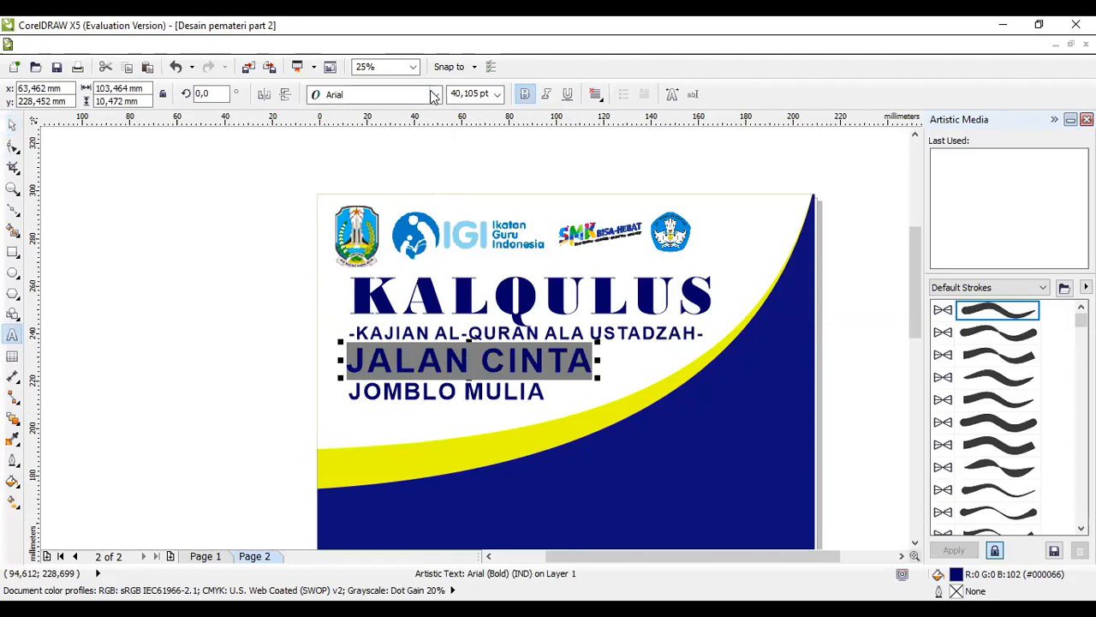
left_click(433, 95)
left_click(435, 95)
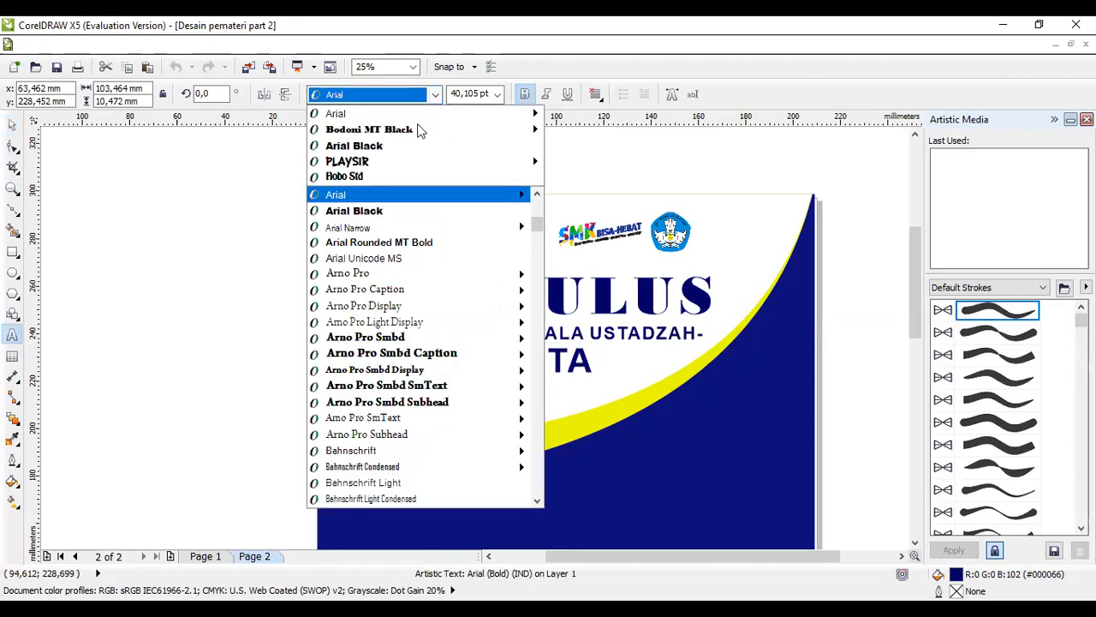
left_click(414, 146)
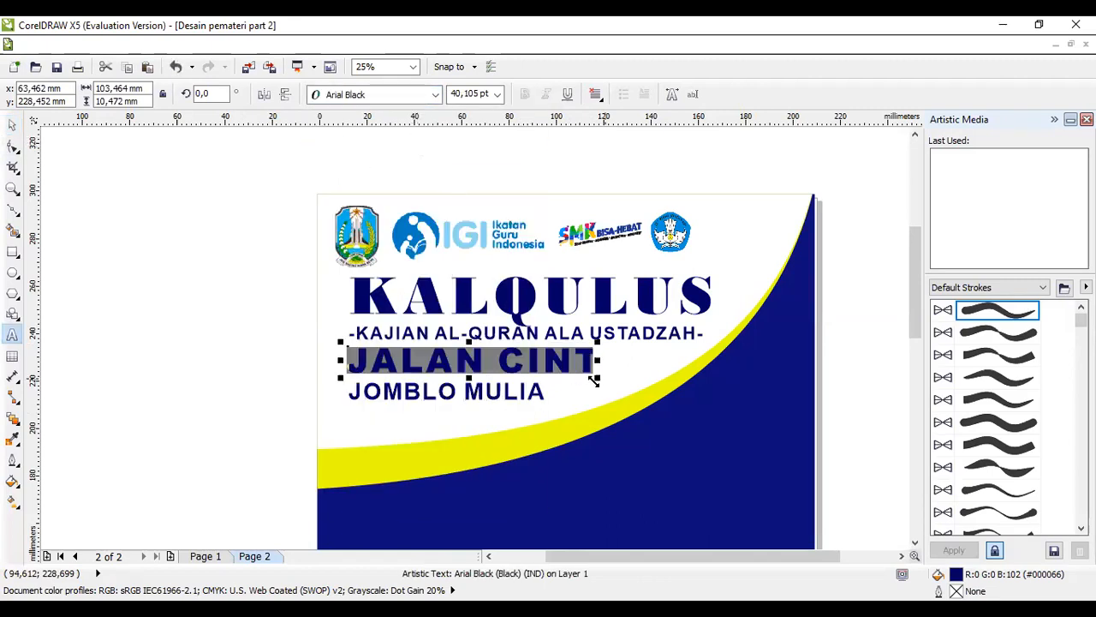
left_click_drag(598, 361, 615, 367)
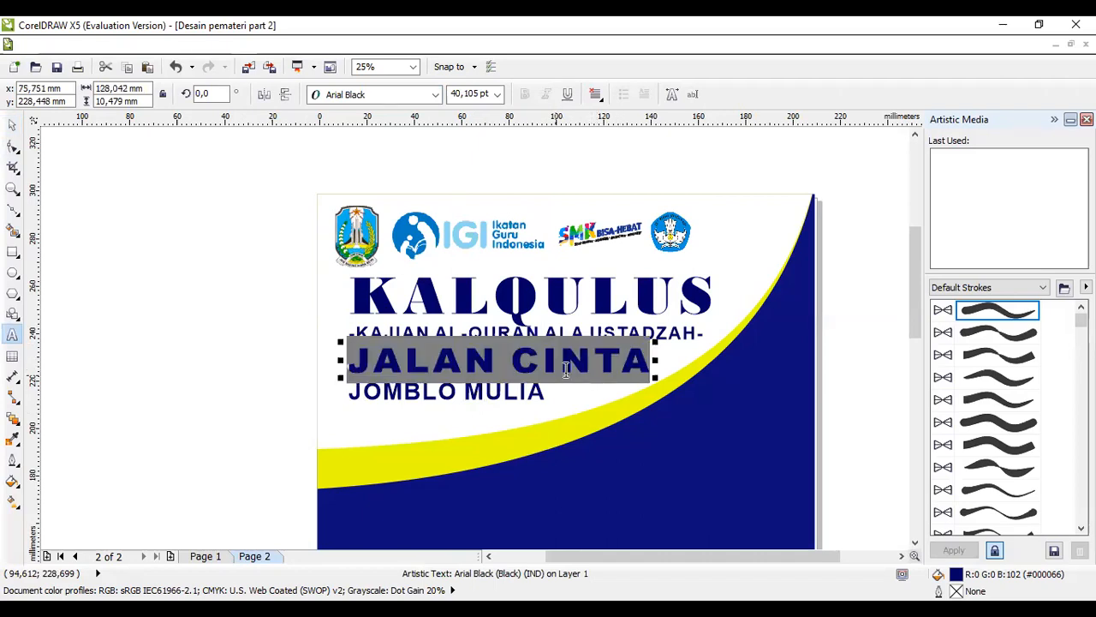
Move the JOMBLO MULIA line about 2 mm down to widen the gap below JALAN CINTA
left_click(529, 391)
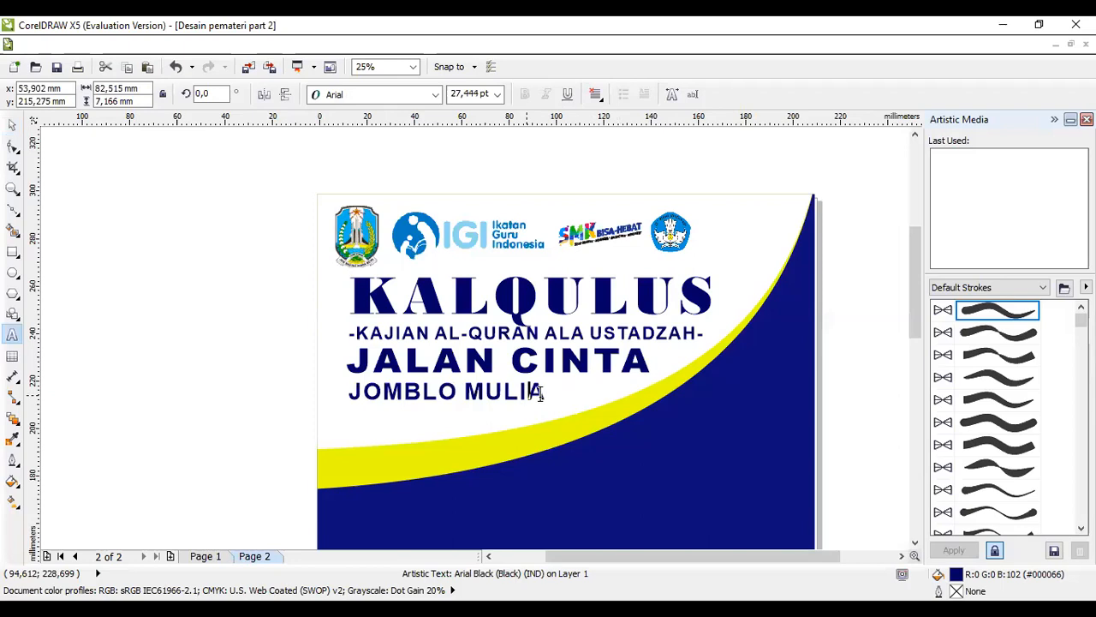
key("ctrl+b")
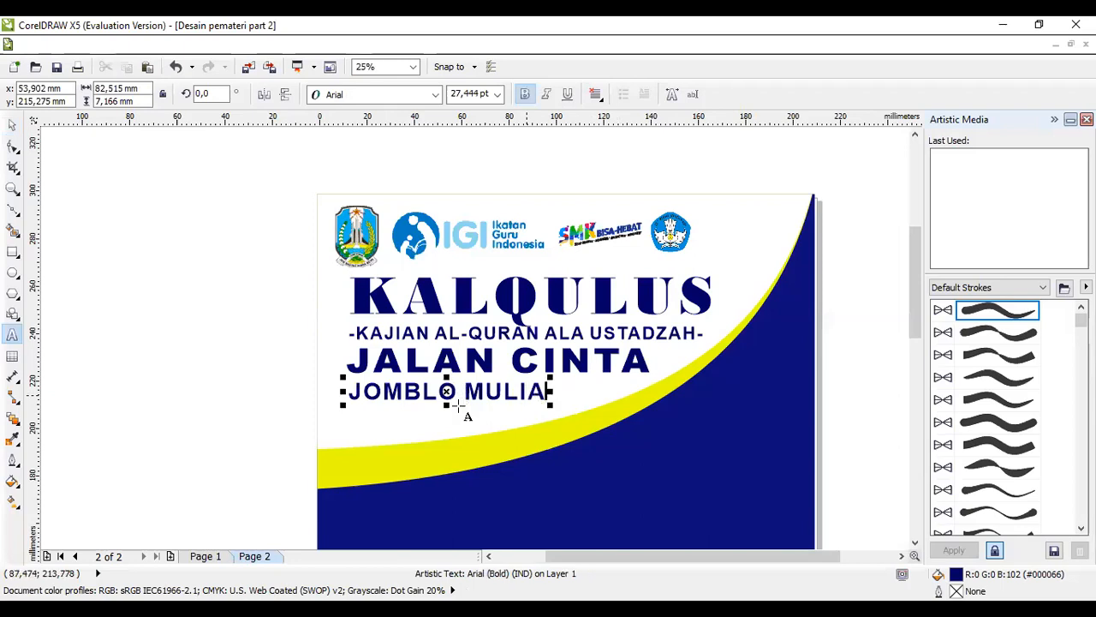
left_click(12, 126)
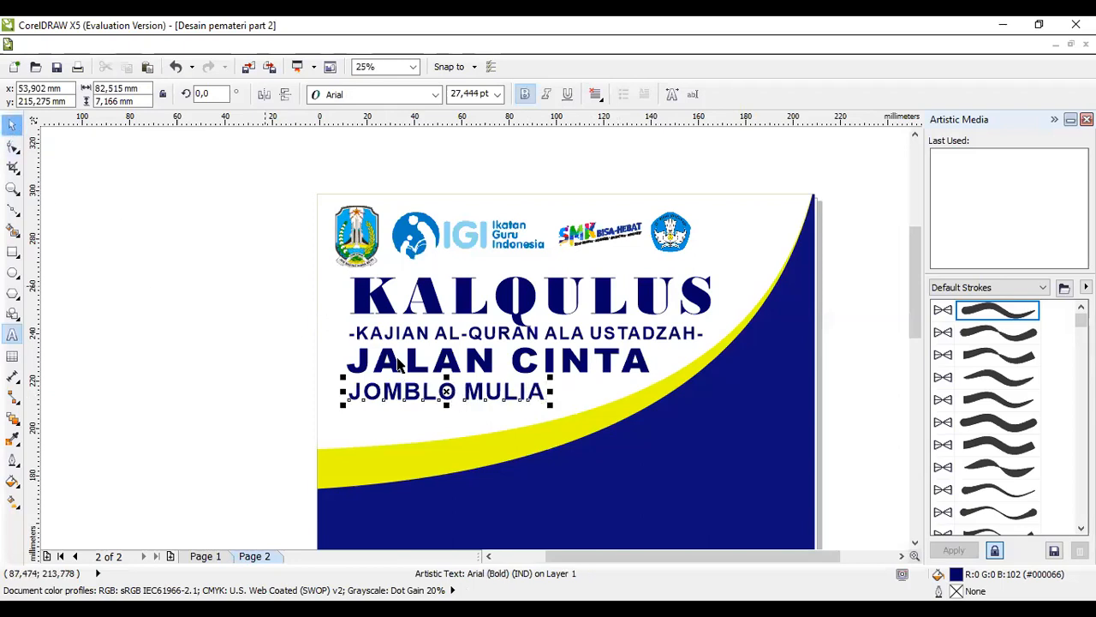
left_click_drag(452, 388, 451, 396)
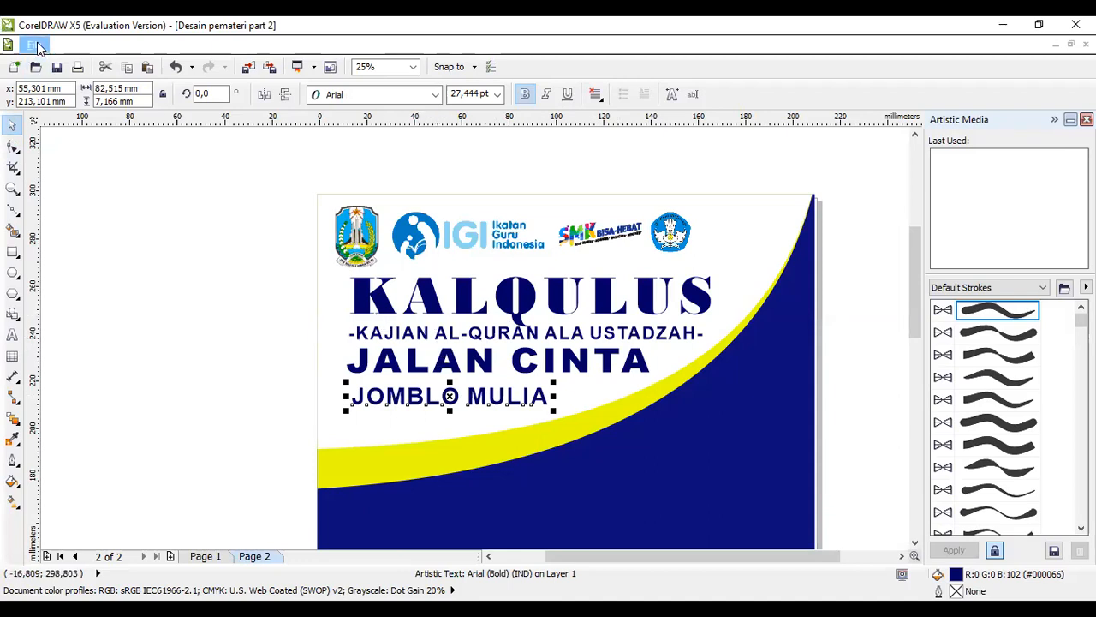
Import quran_PNG41.png from the Unduhan folder beside the page and scale it down to about 64 mm wide
left_click(34, 45)
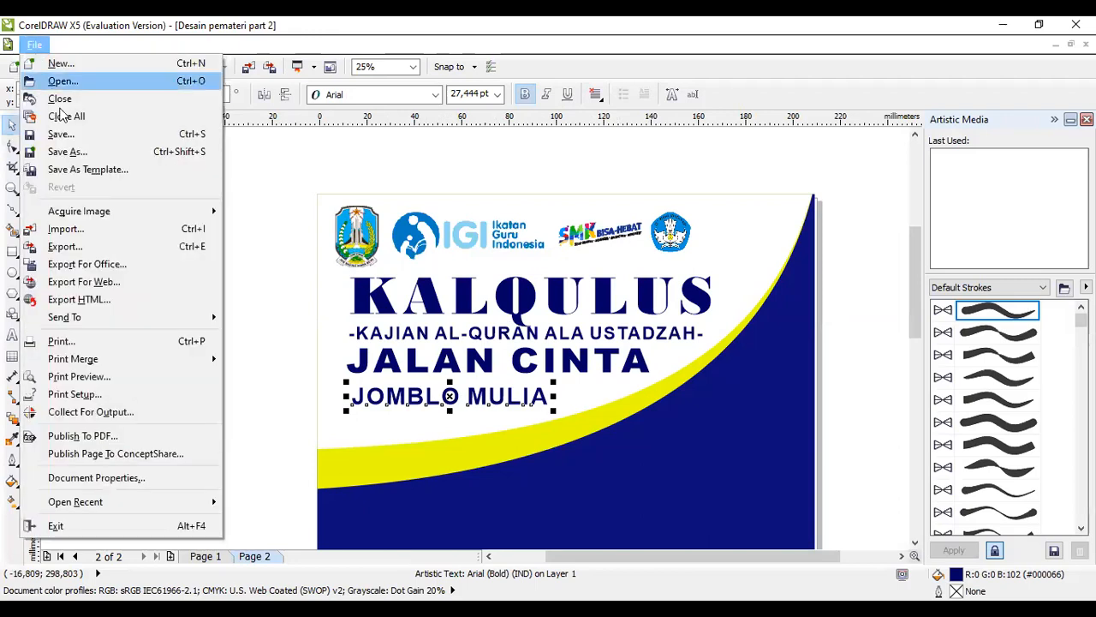
left_click(64, 229)
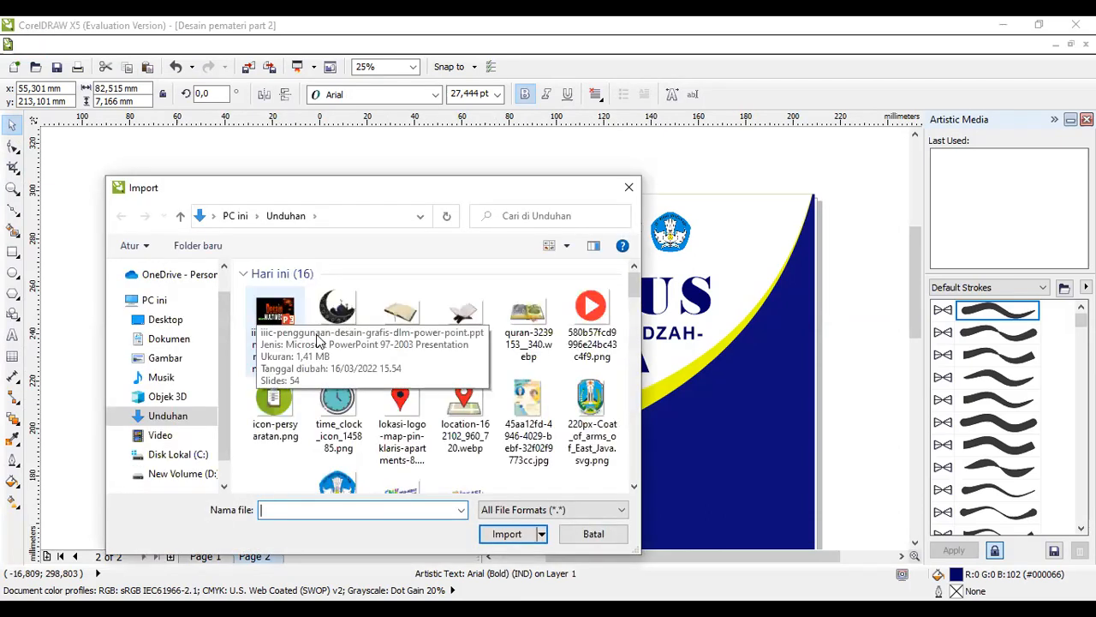
left_click(401, 323)
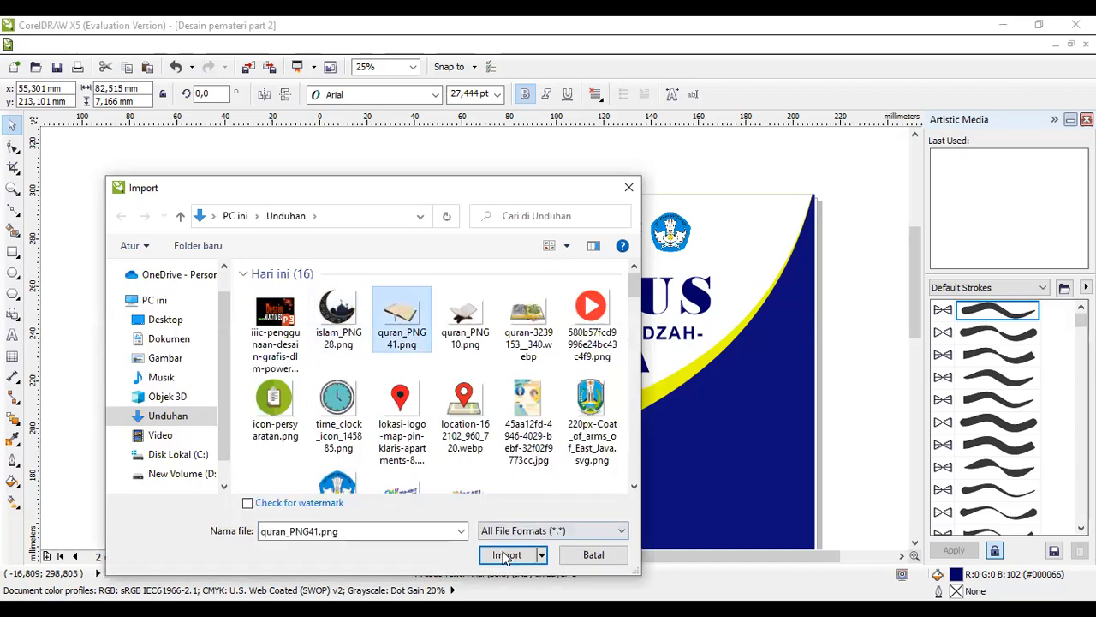
left_click(506, 555)
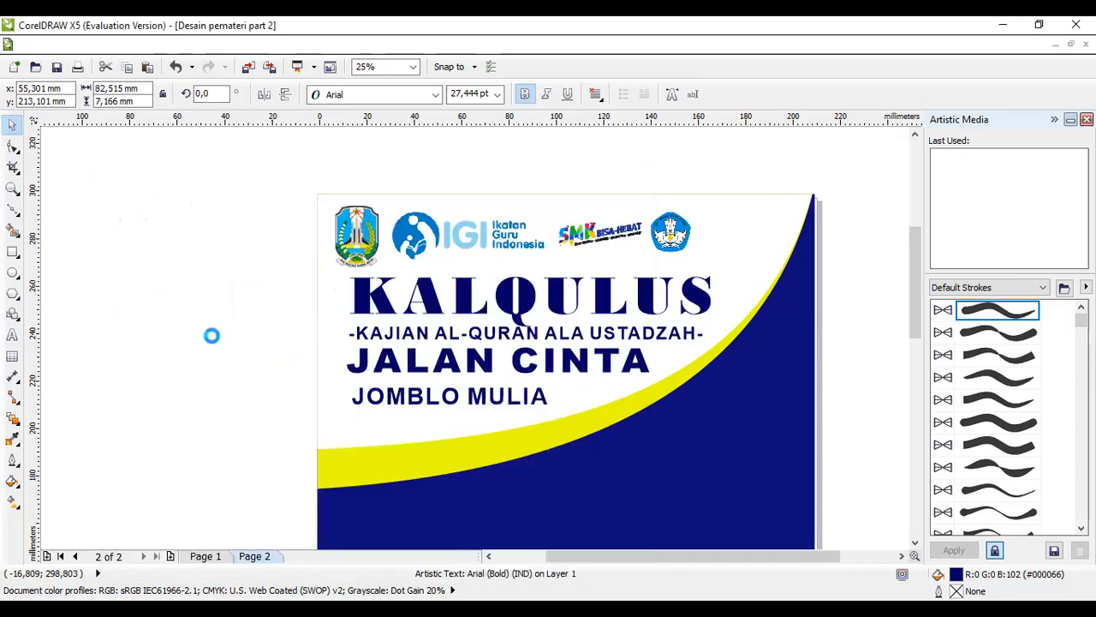
left_click(167, 308)
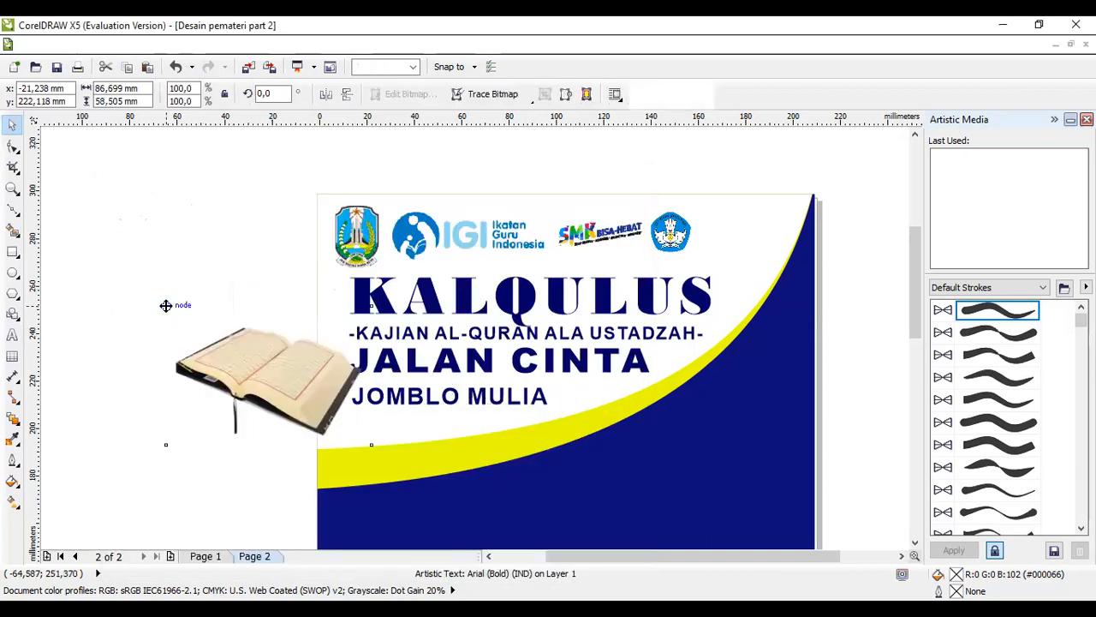
left_click_drag(372, 446, 321, 412)
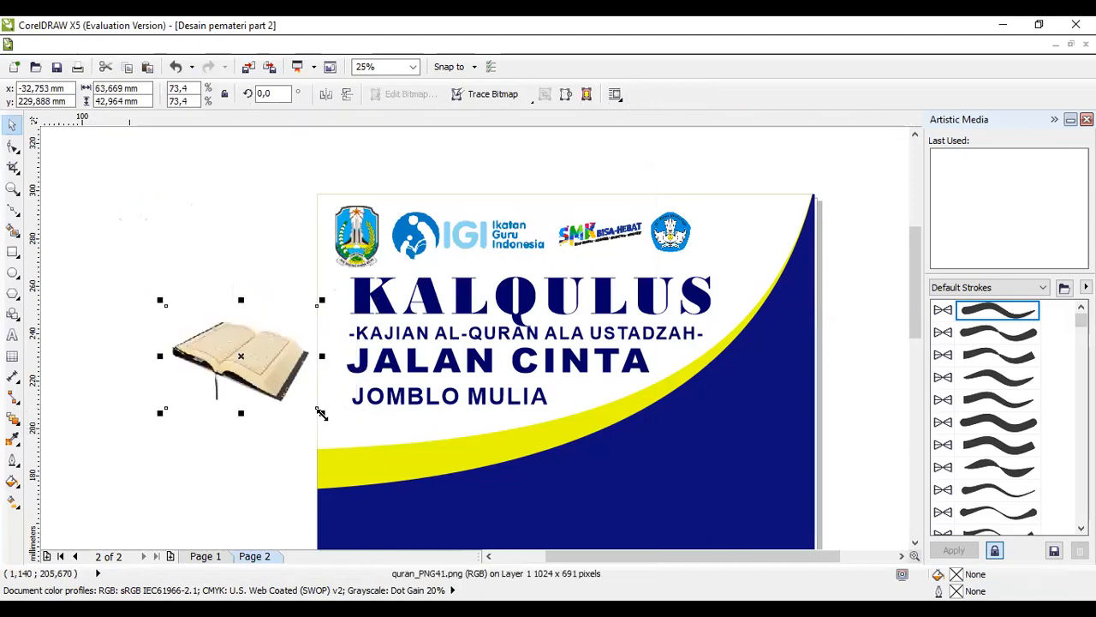
Mirror the open book image horizontally and move it onto the page over the start of the JOMBLO MULIA line
left_click(279, 349)
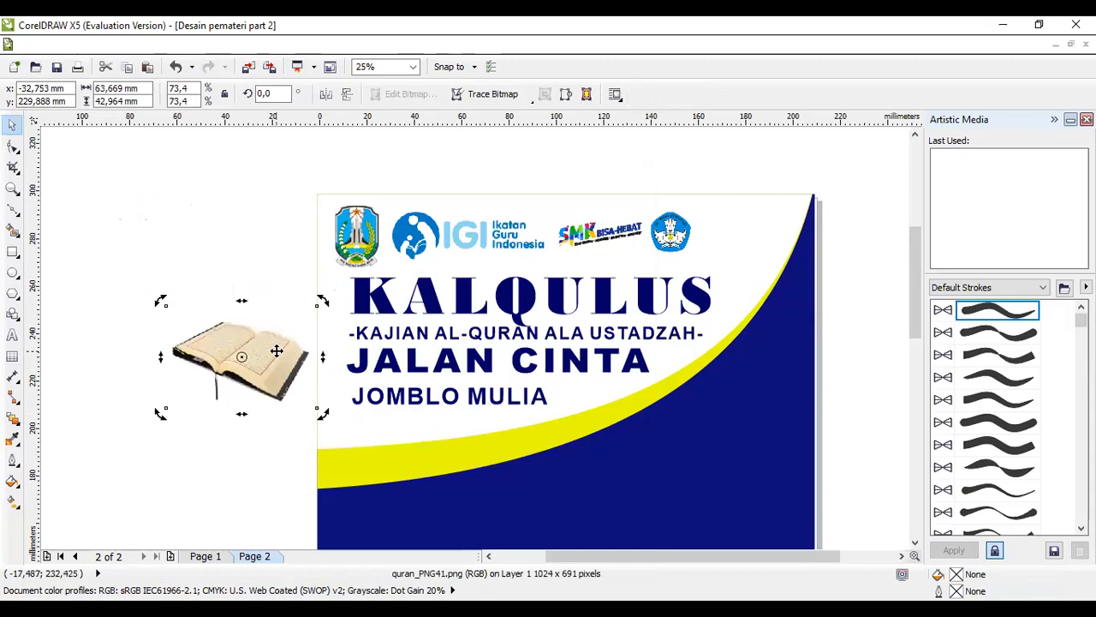
left_click(327, 94)
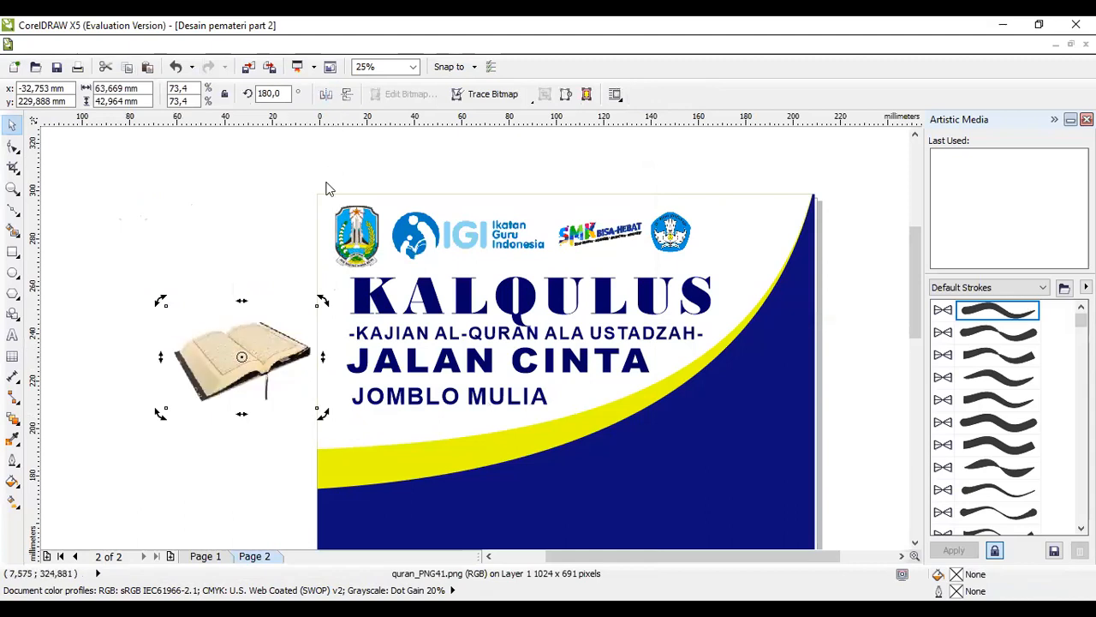
left_click_drag(281, 353, 429, 396)
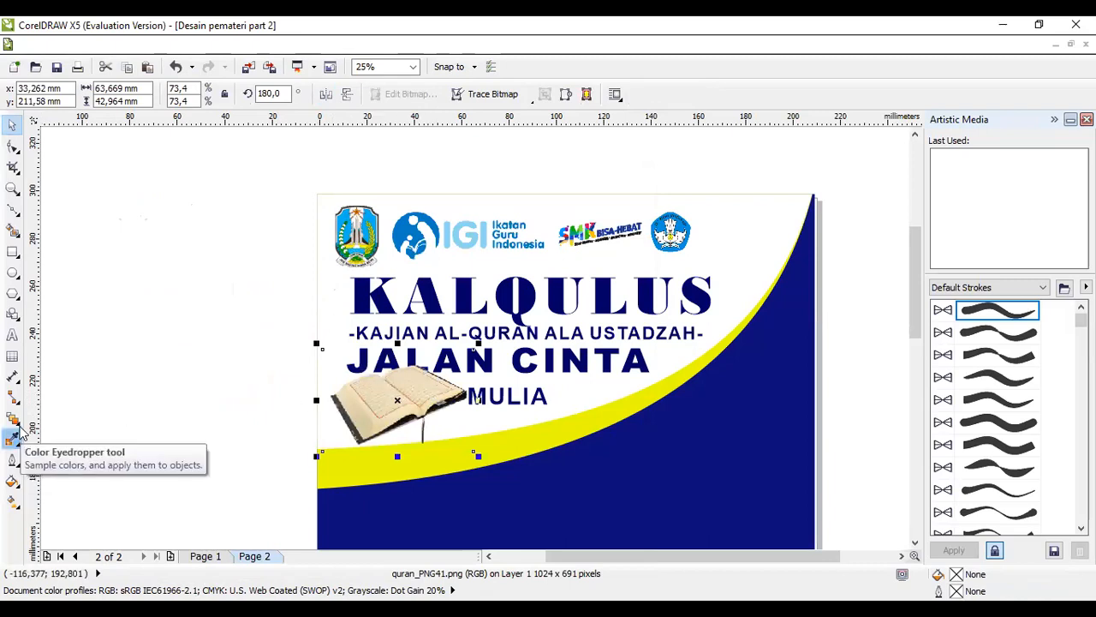
Apply a linear transparency to the book image, fading it from its left side toward the lower right
left_click(15, 419)
left_click(83, 523)
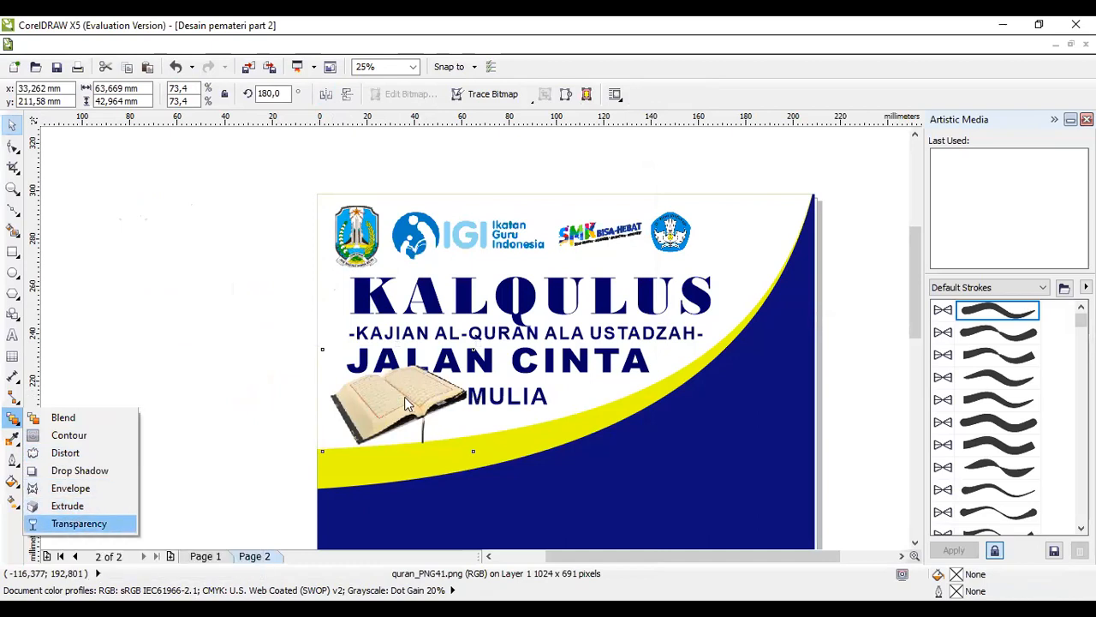
left_click(90, 523)
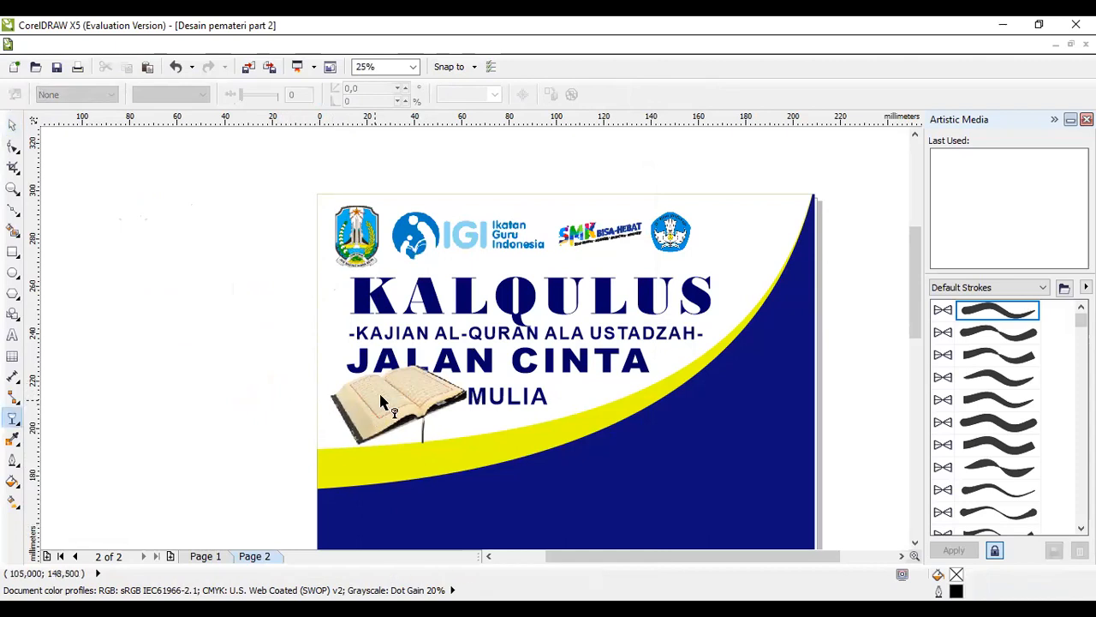
left_click(428, 392)
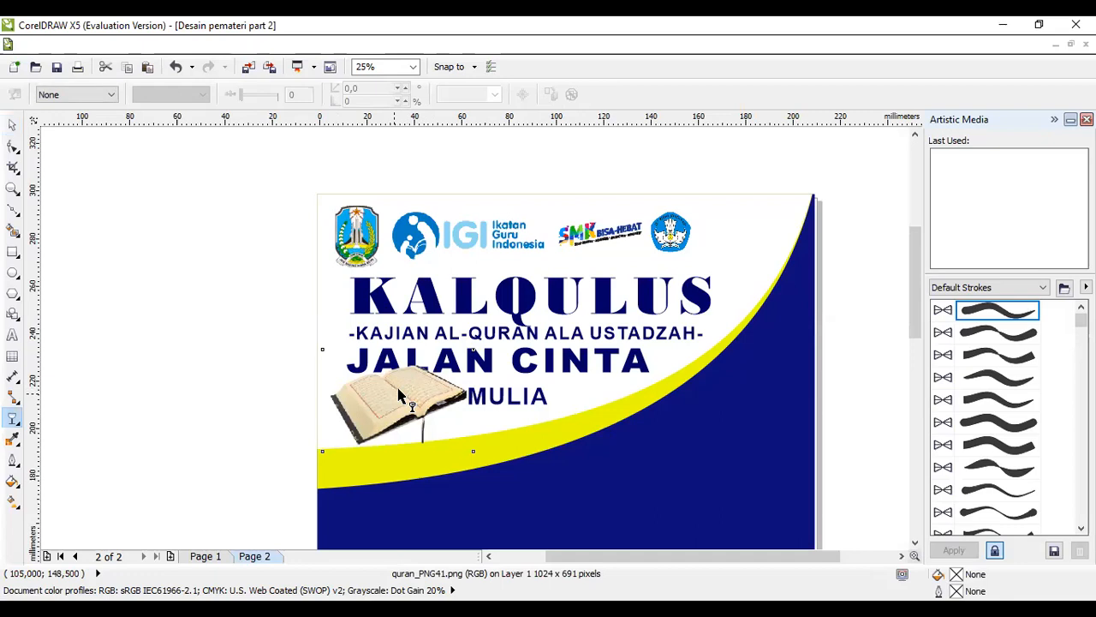
left_click_drag(291, 359, 522, 416)
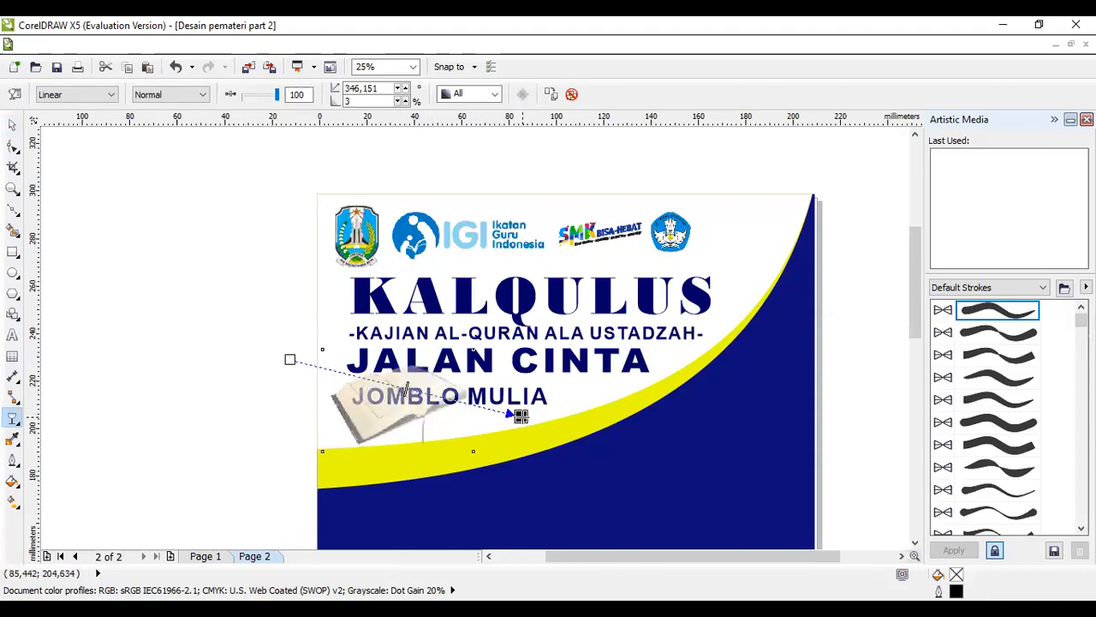
left_click(13, 126)
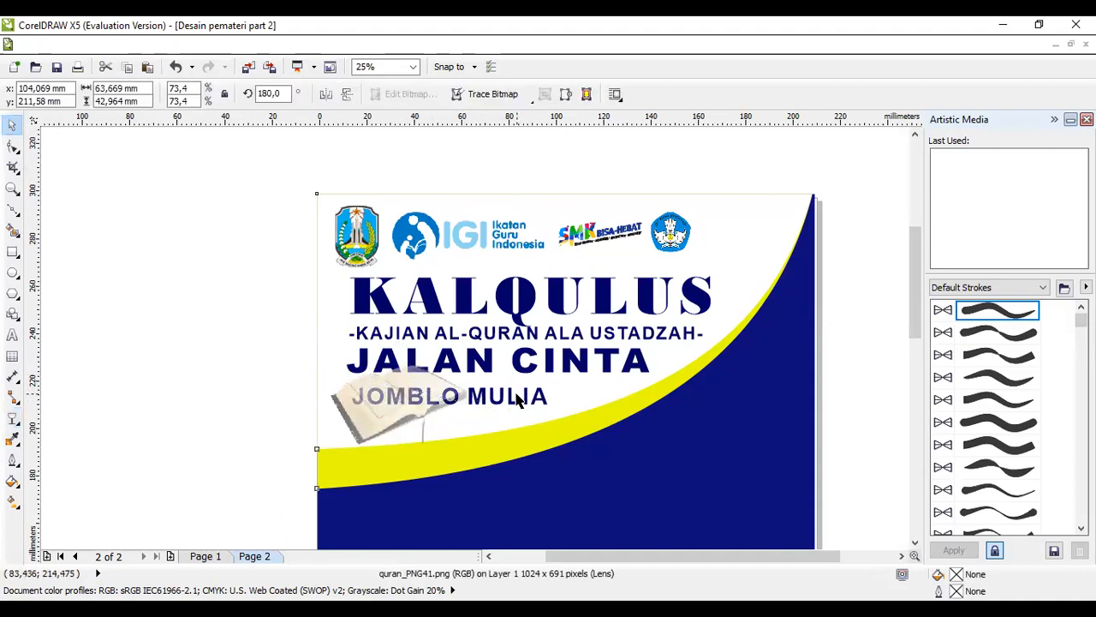
Bring the JOMBLO MULIA line to the front of the layer, above the book image
left_click(517, 395)
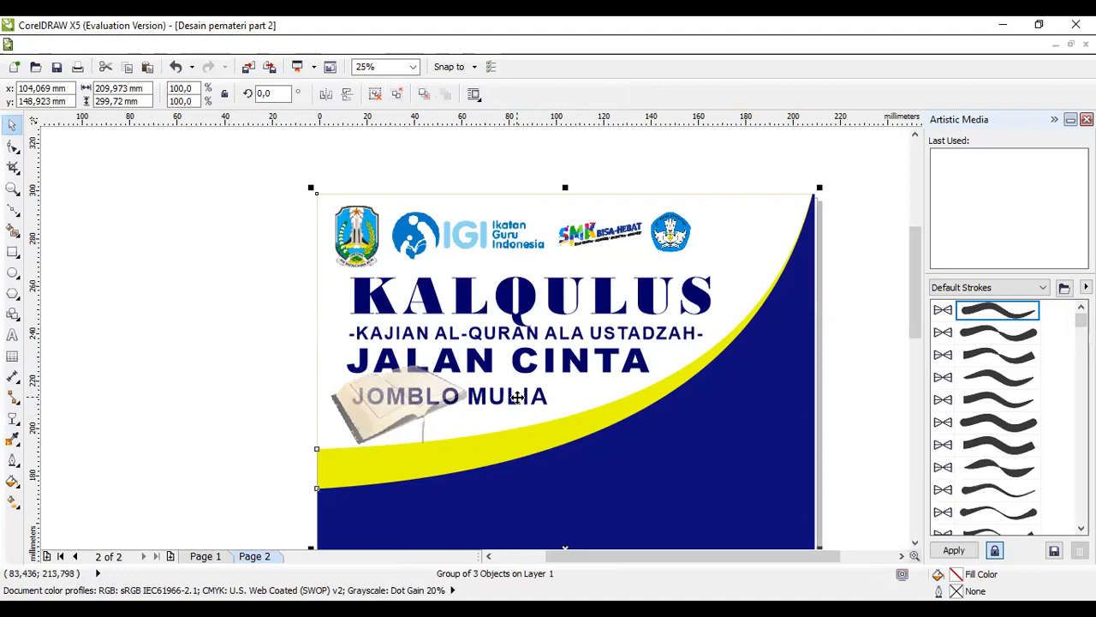
left_click(482, 408, "ctrl")
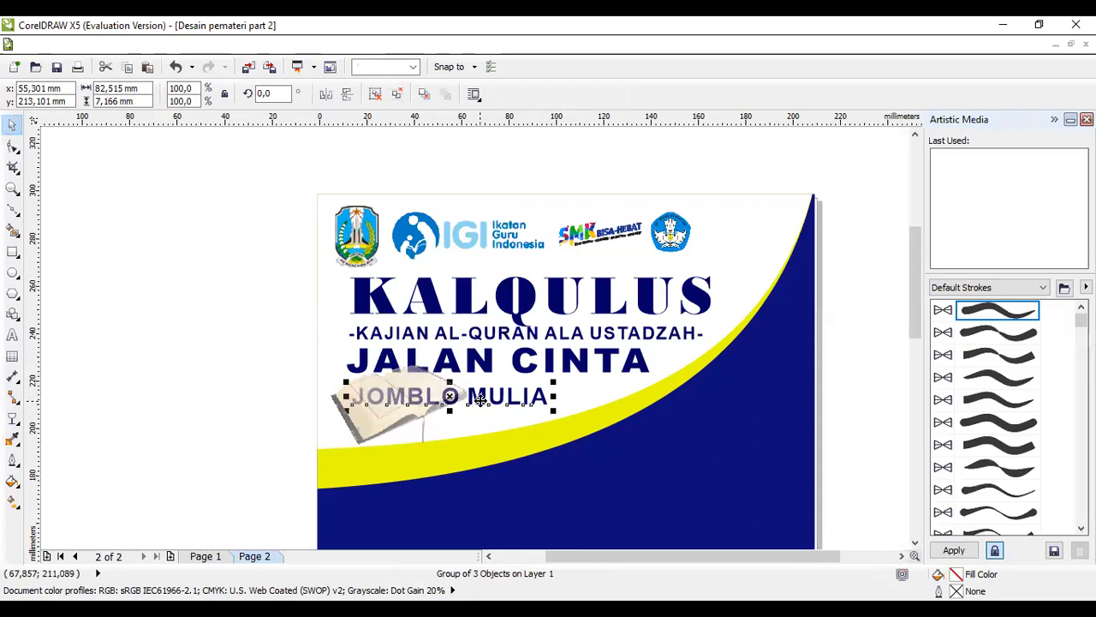
right_click(481, 399)
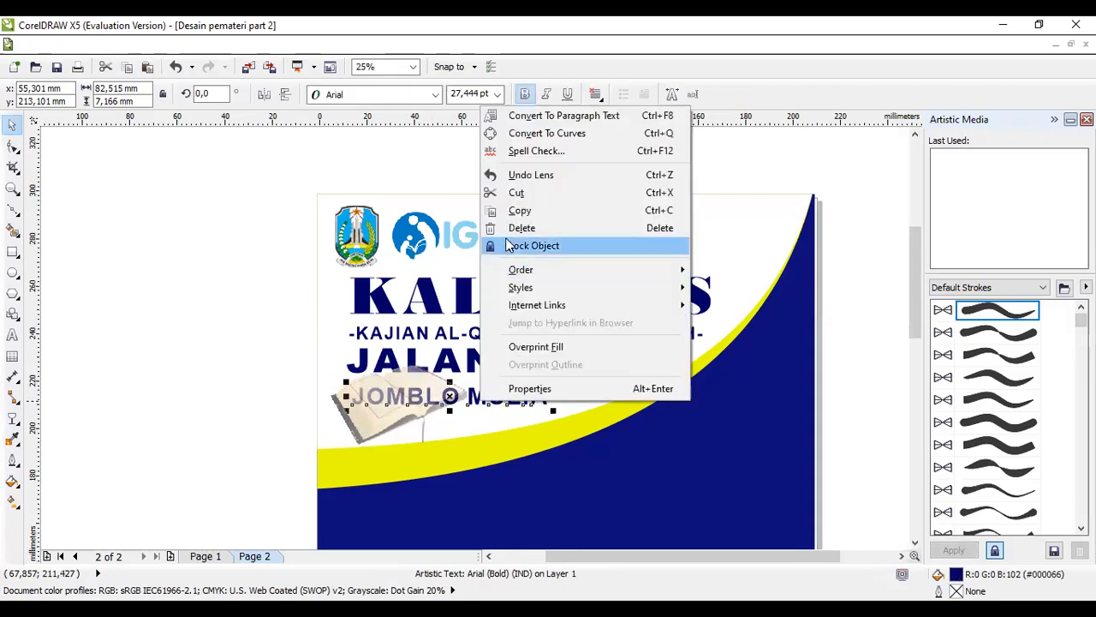
mouse_move(666, 269)
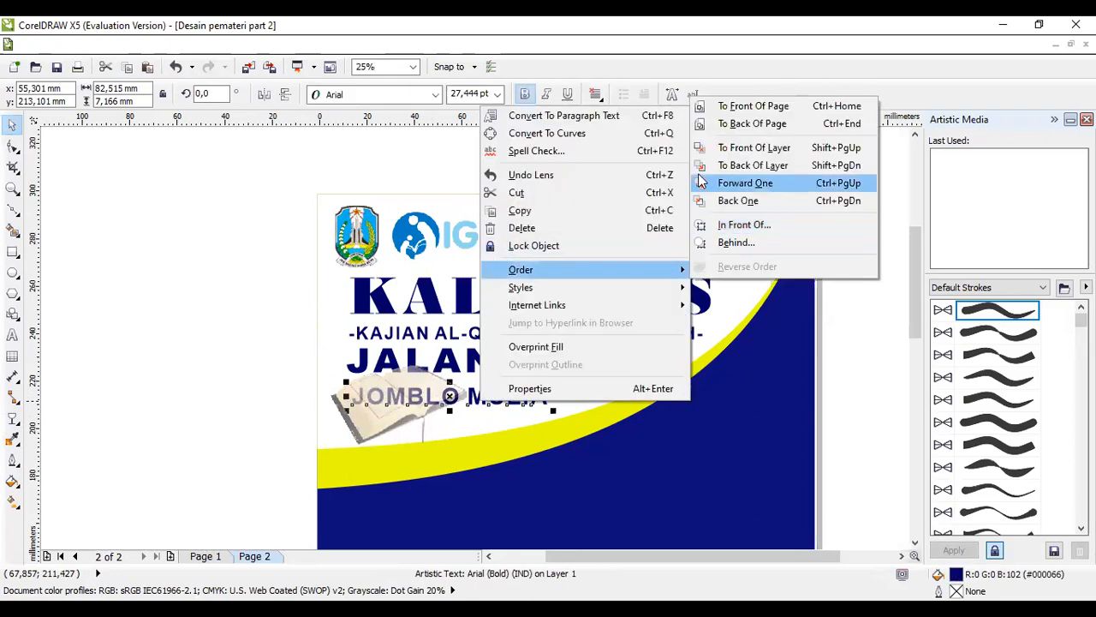
left_click(709, 151)
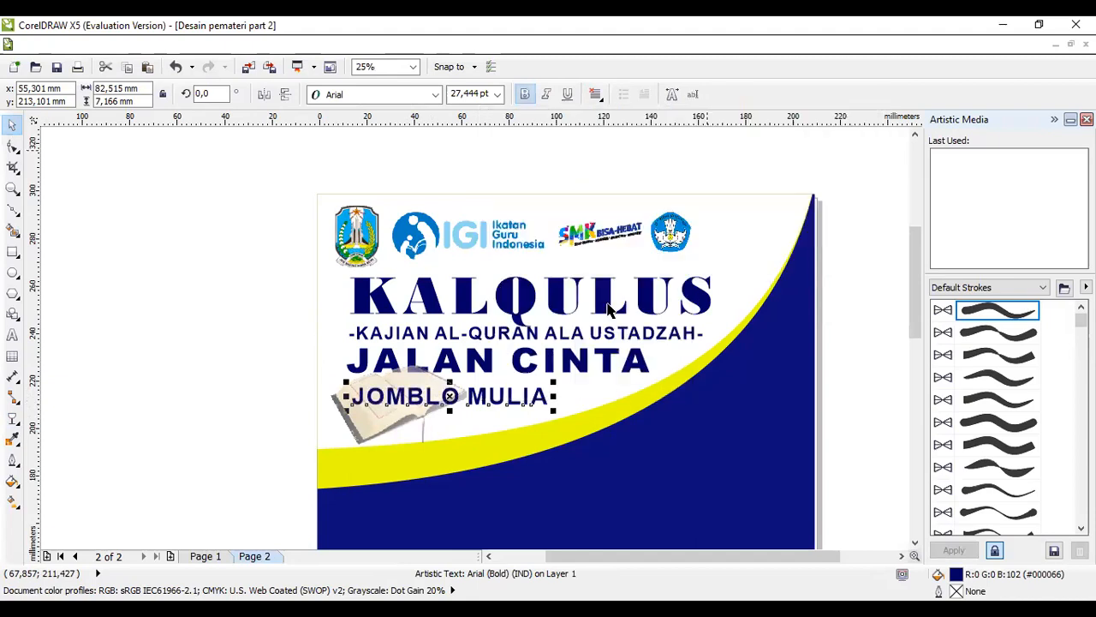
Bring the JALAN CINTA line to the front of the layer and clear the selection
left_click(574, 365)
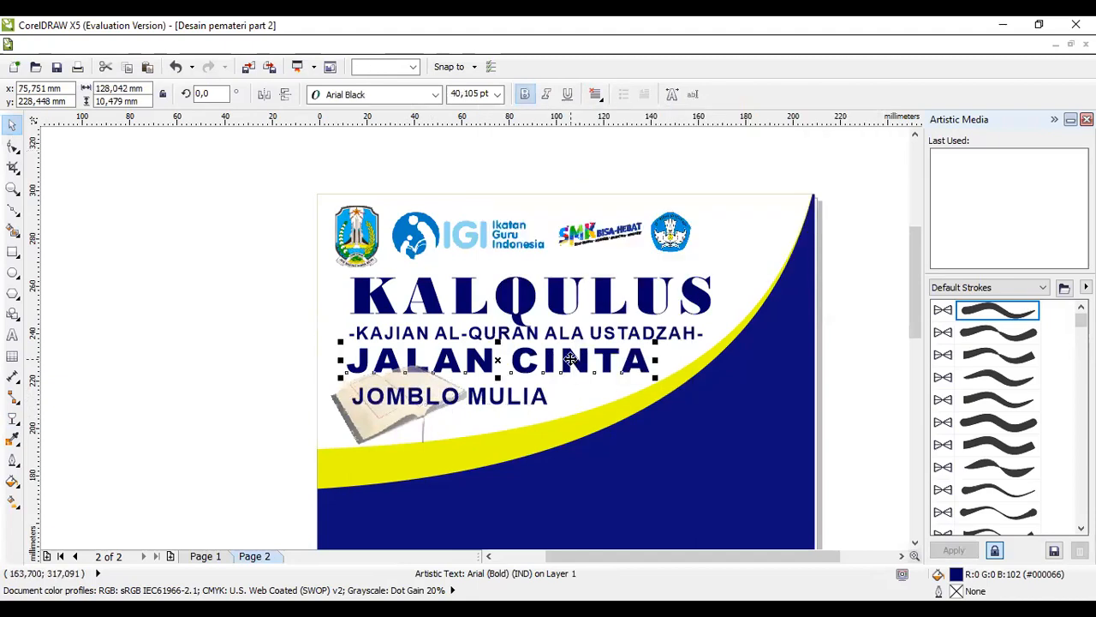
right_click(573, 364)
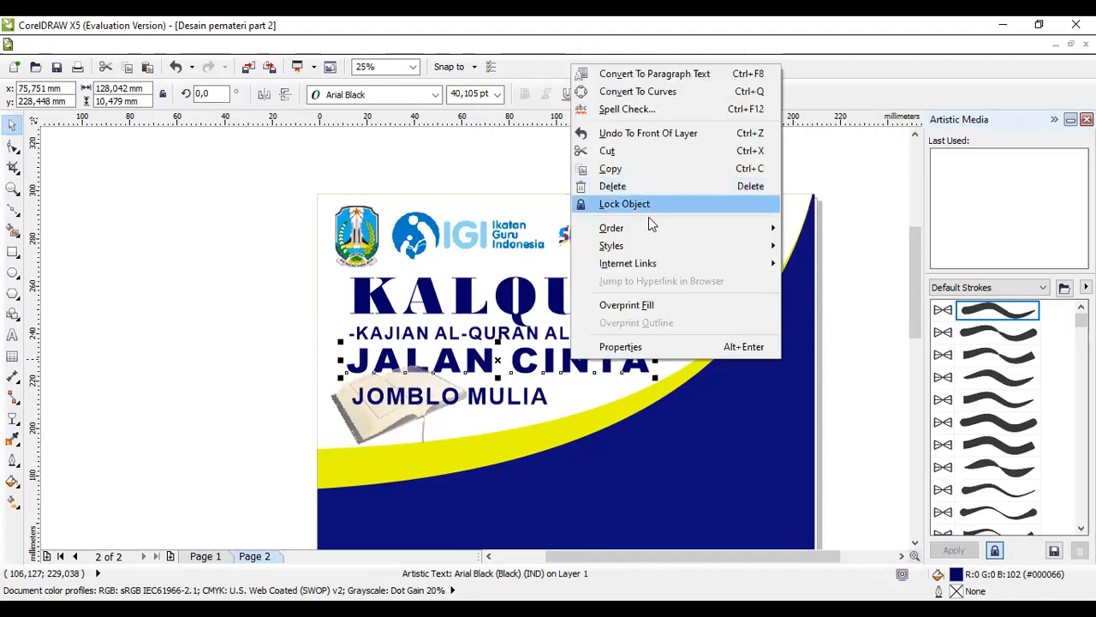
mouse_move(770, 230)
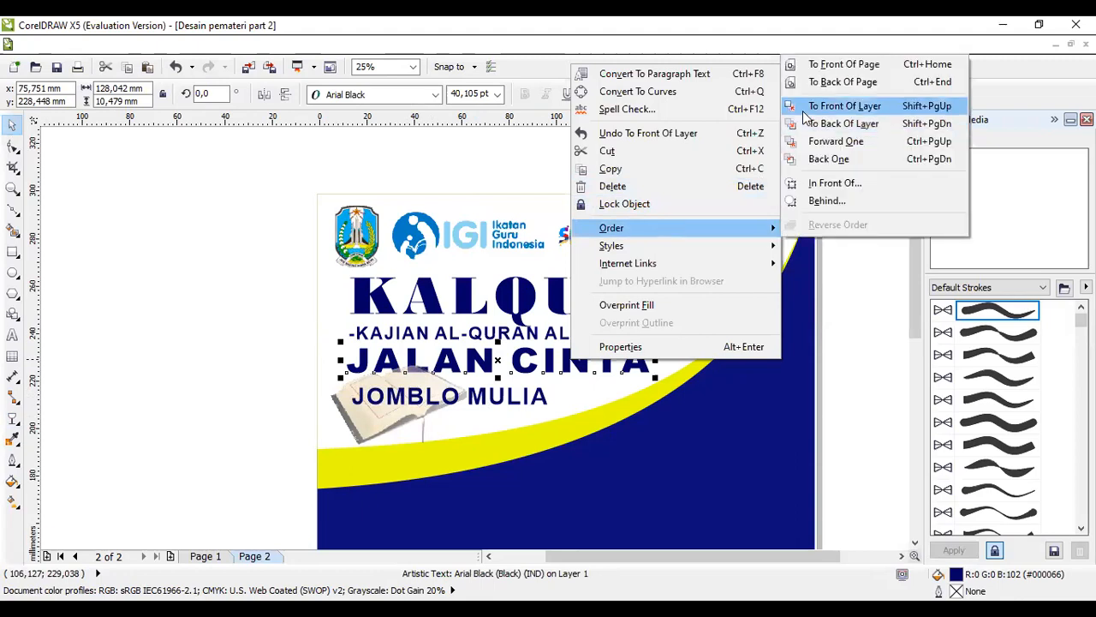
left_click(805, 109)
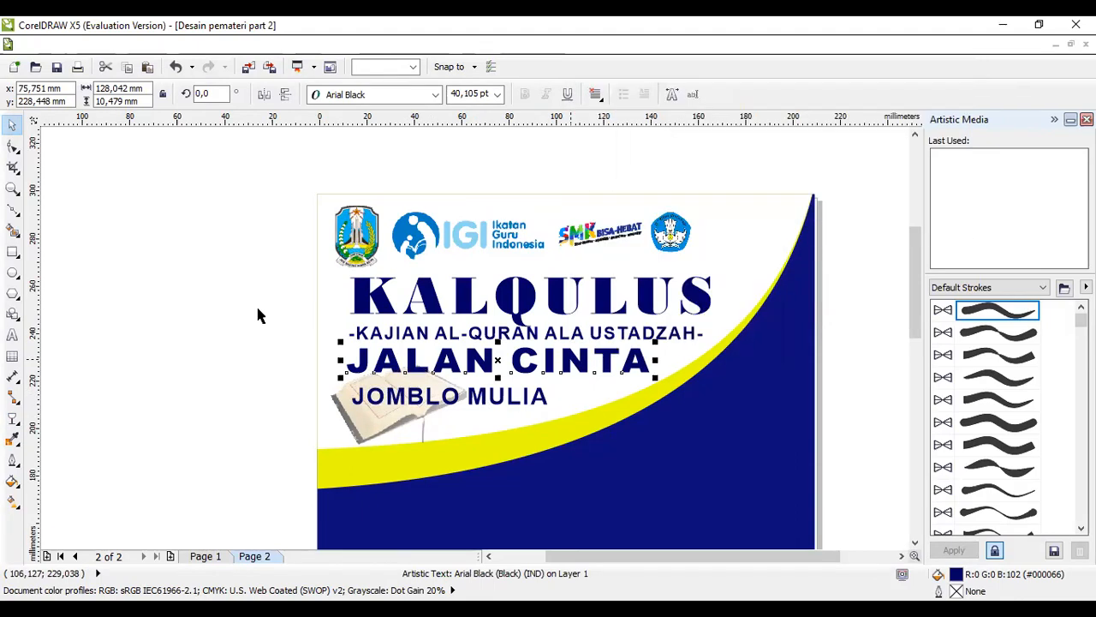
left_click(260, 314)
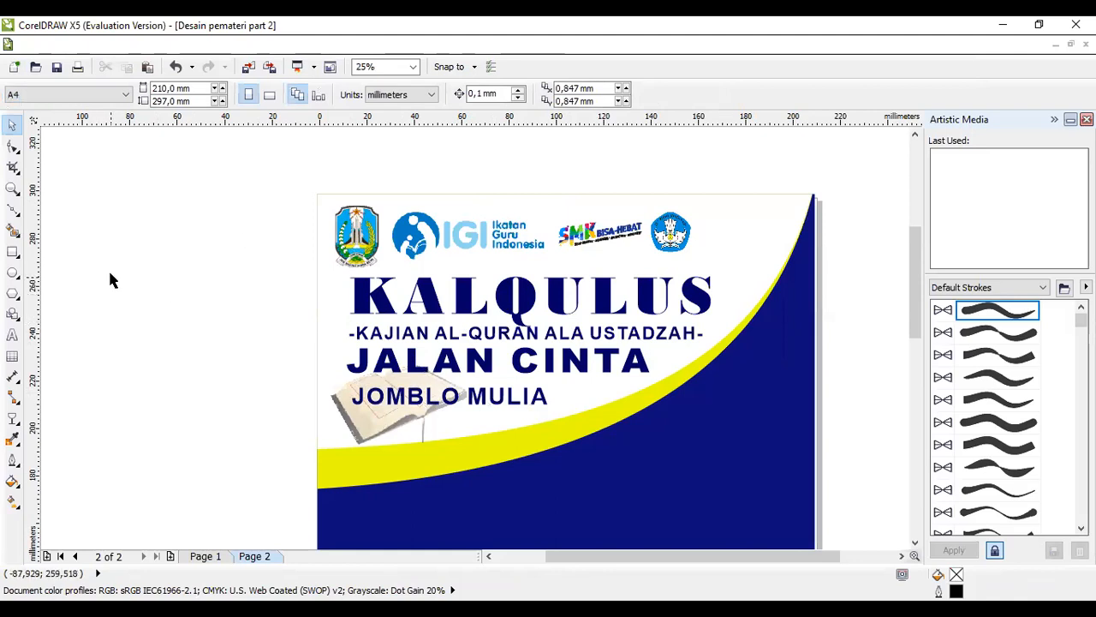
Duplicate the JOMBLO MULIA line with the 0.847 mm duplicate offset
left_click(431, 409)
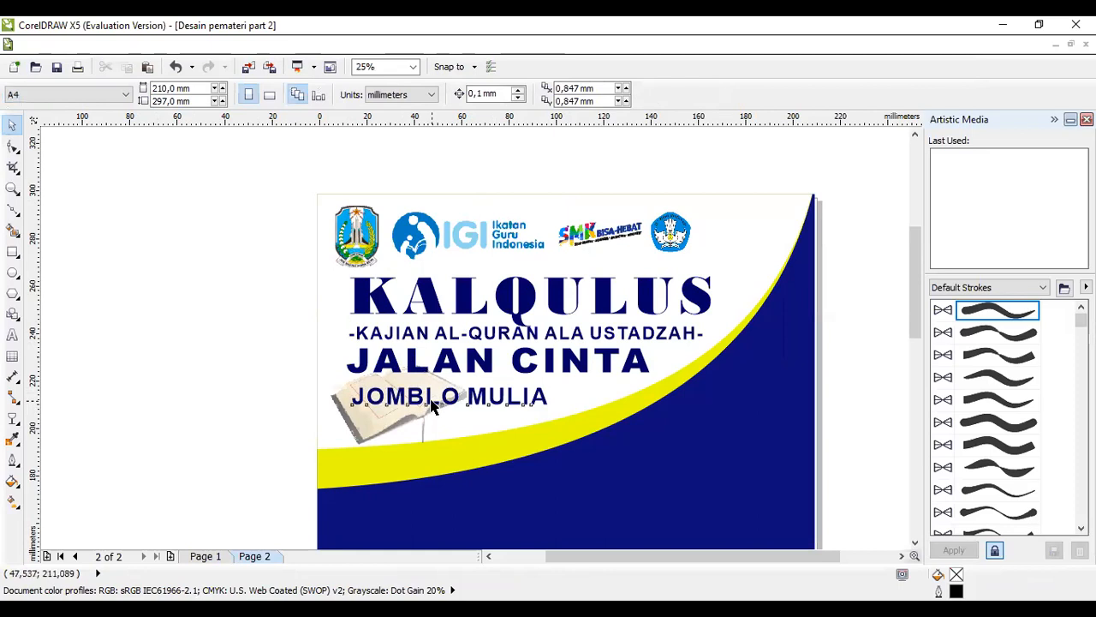
left_click(432, 408)
key("ctrl+b")
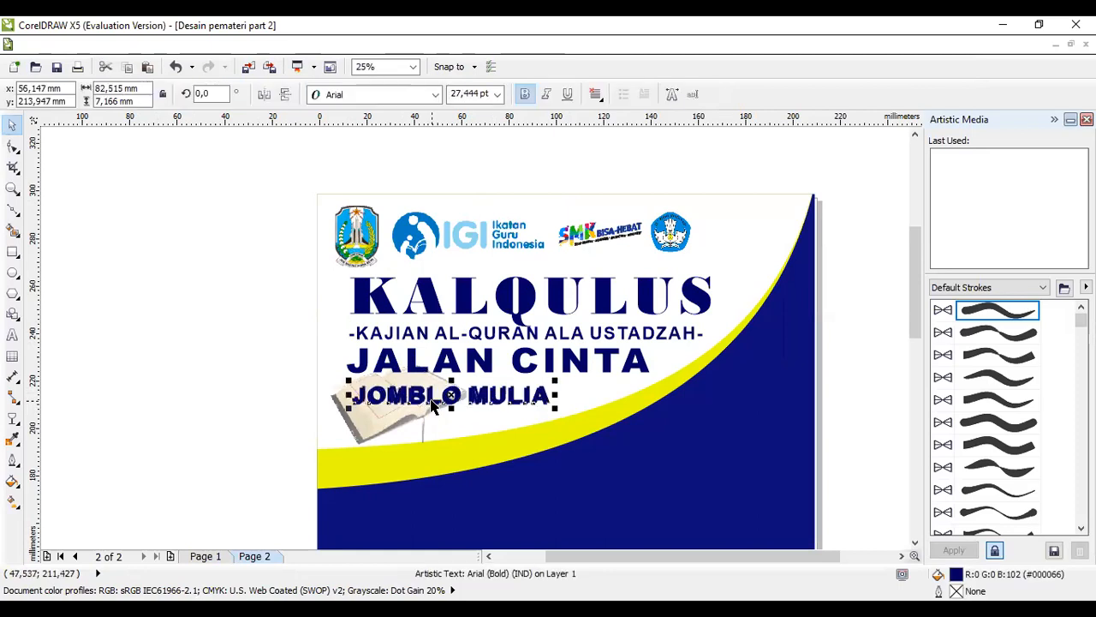
Move the duplicated JOMBLO MULIA line down onto the yellow band, leaving the book image in place
left_click_drag(437, 401, 431, 445)
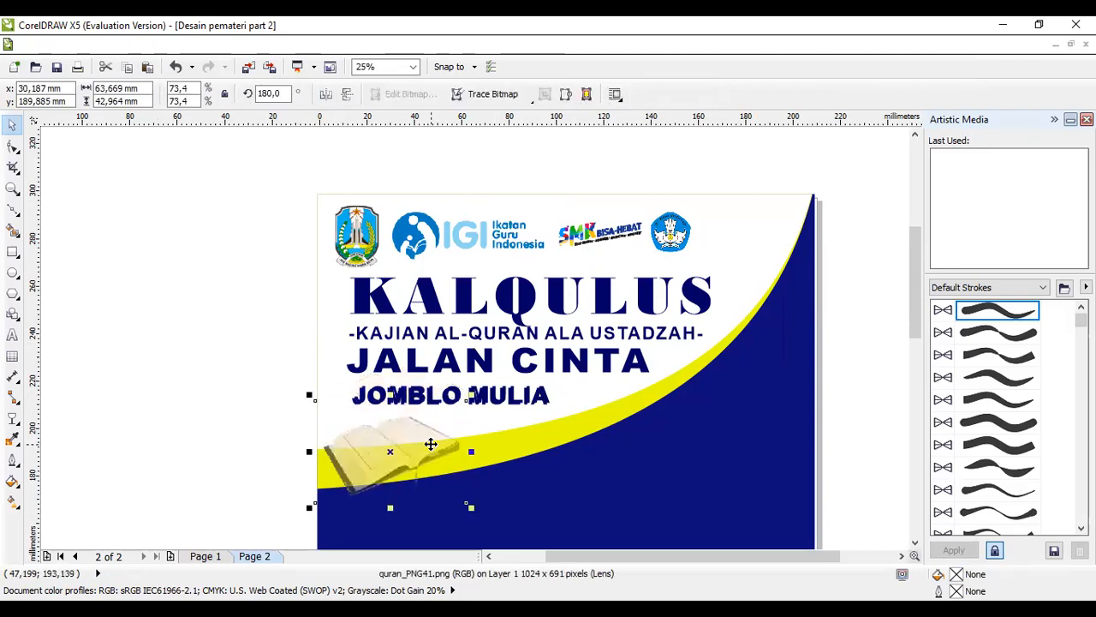
key("ctrl+z")
left_click_drag(528, 402, 513, 457)
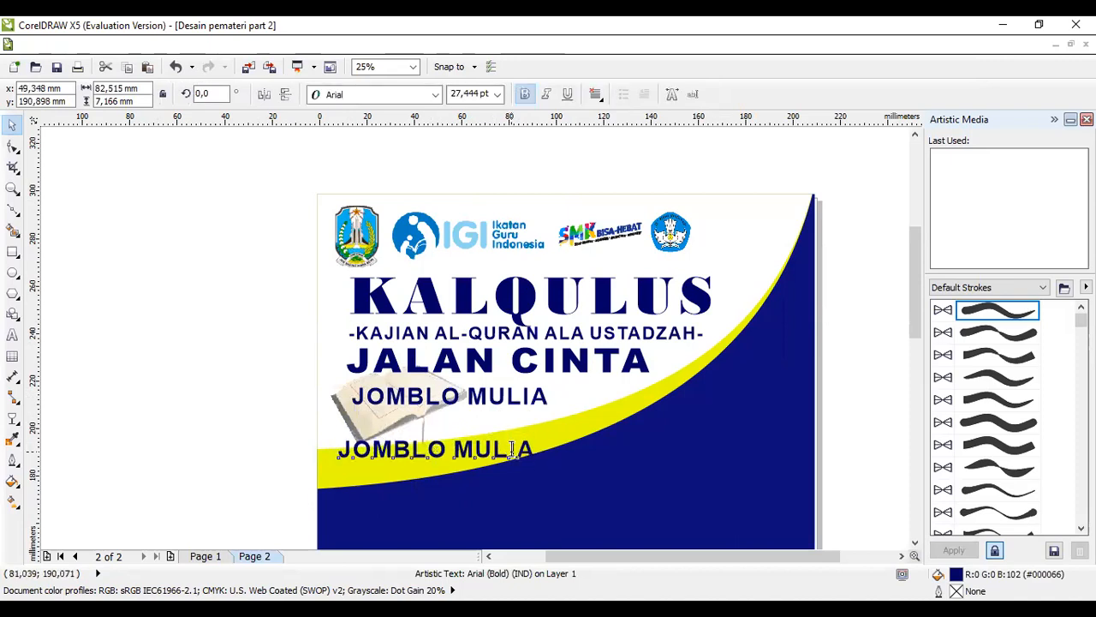
Replace the duplicated line's text with "QS. AL - HUJARAT : 13"
double_click(511, 452)
key("ctrl+a")
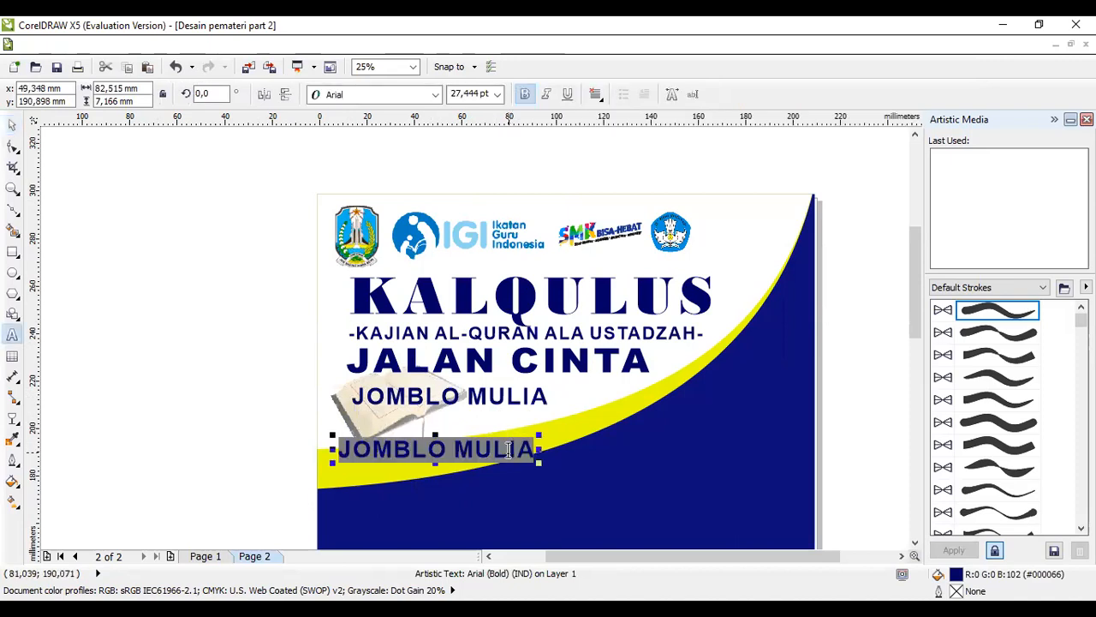
type("q")
key("BackSpace")
type("QS")
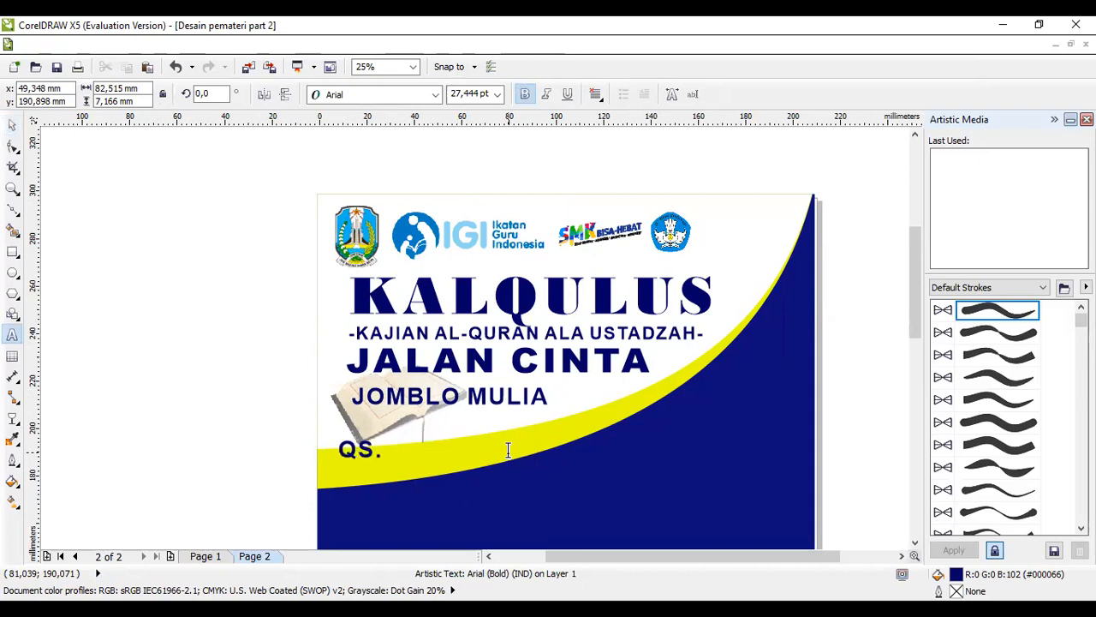
type(". AL - ")
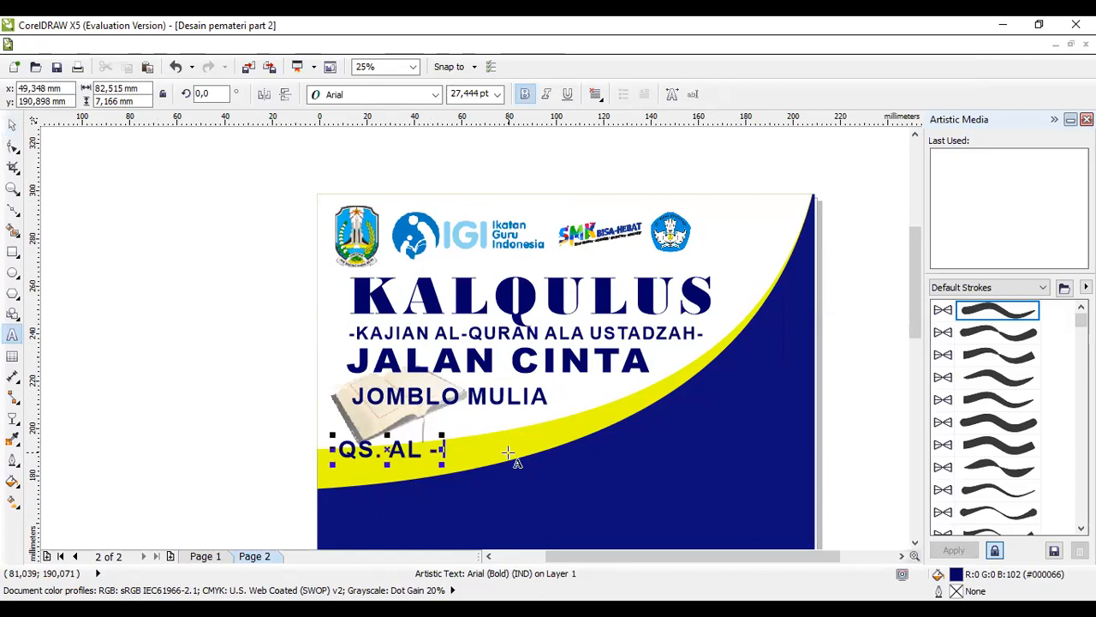
type("HUJARA")
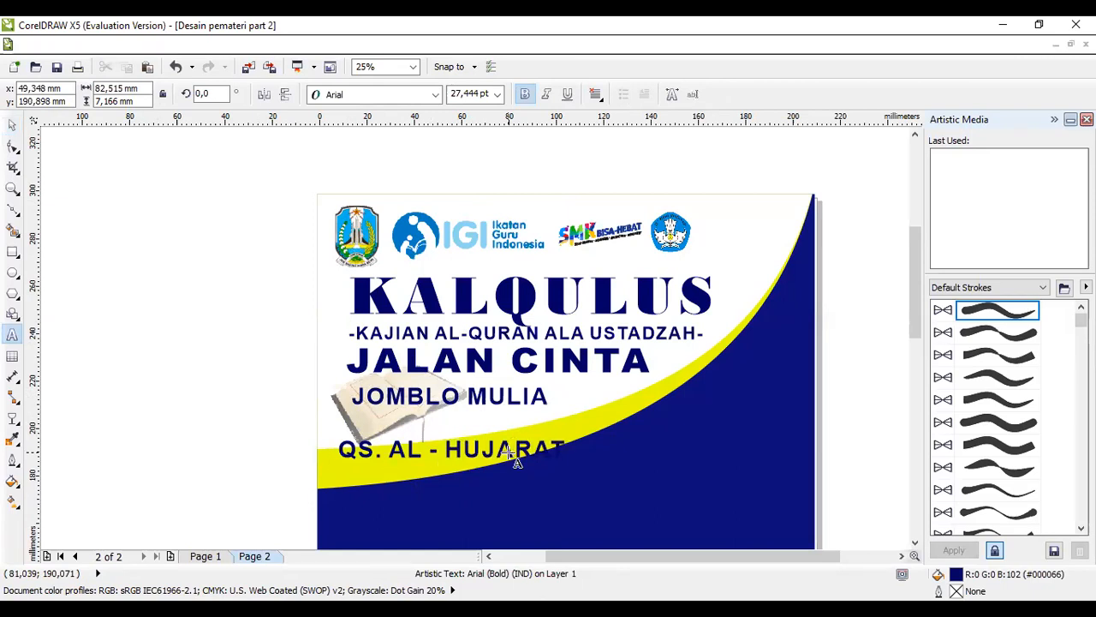
type("T : 12")
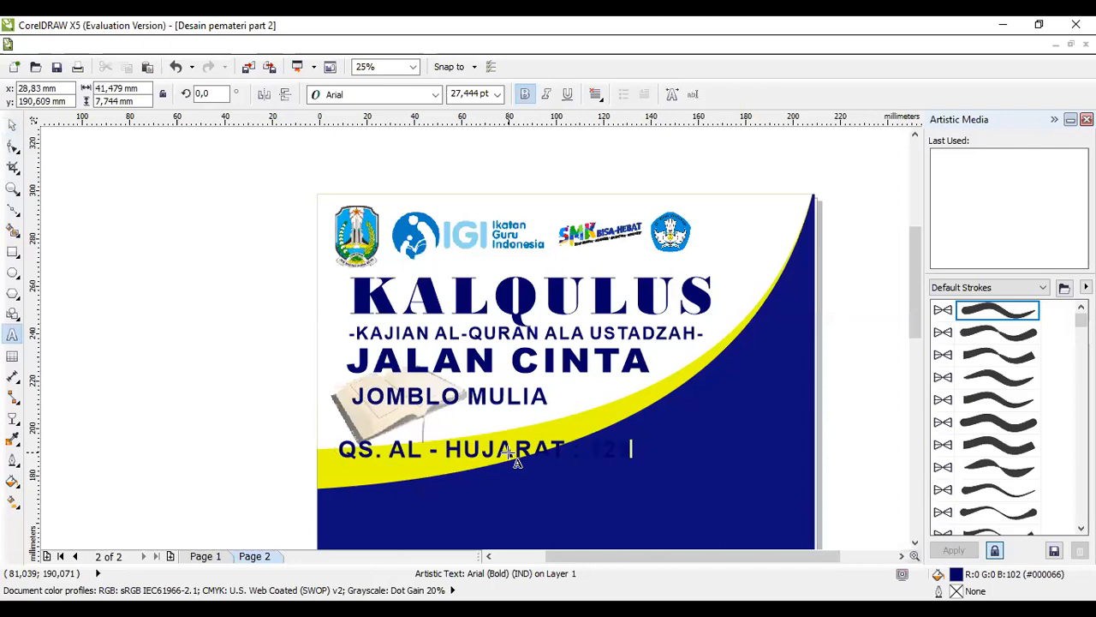
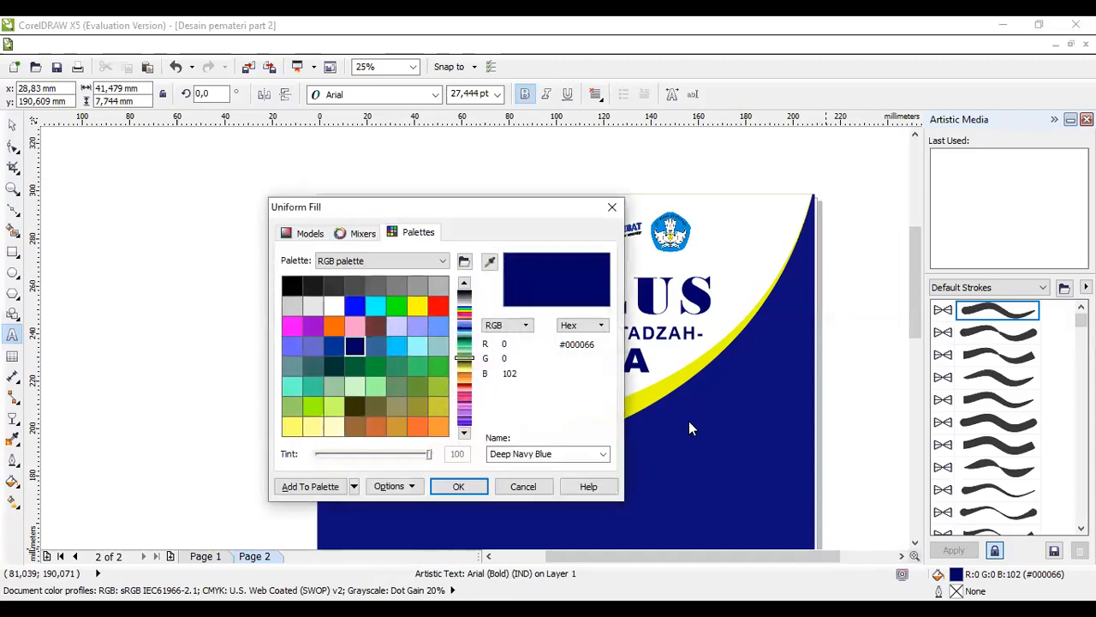
Fill all of the QS. AL - HUJARAT : 13 text with Red (#FF0000) from the RGB palette
left_click(439, 308)
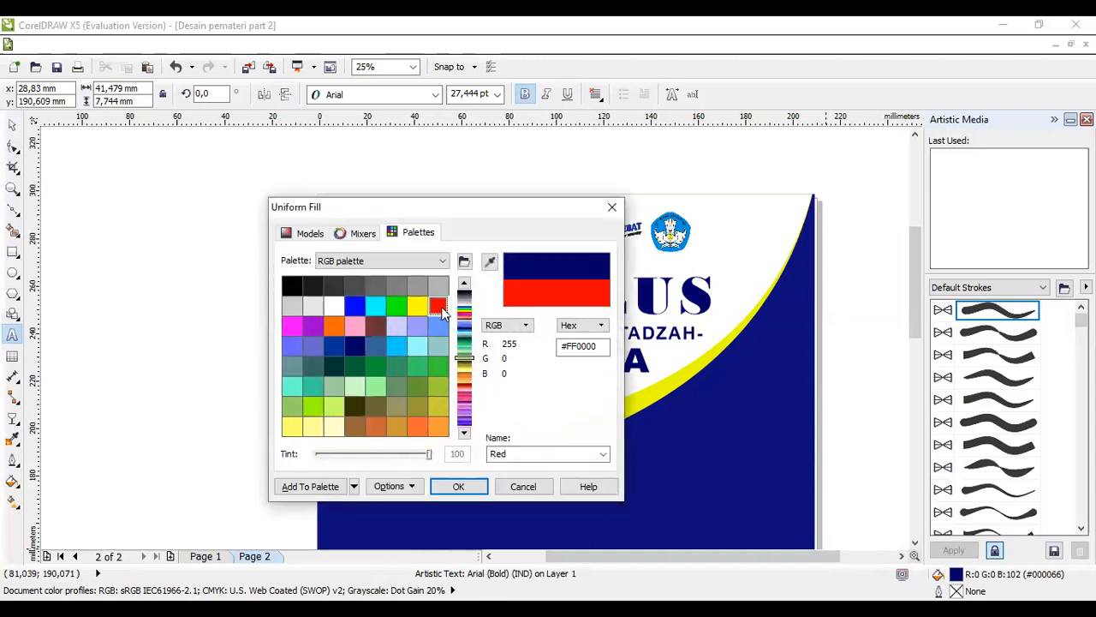
left_click(459, 487)
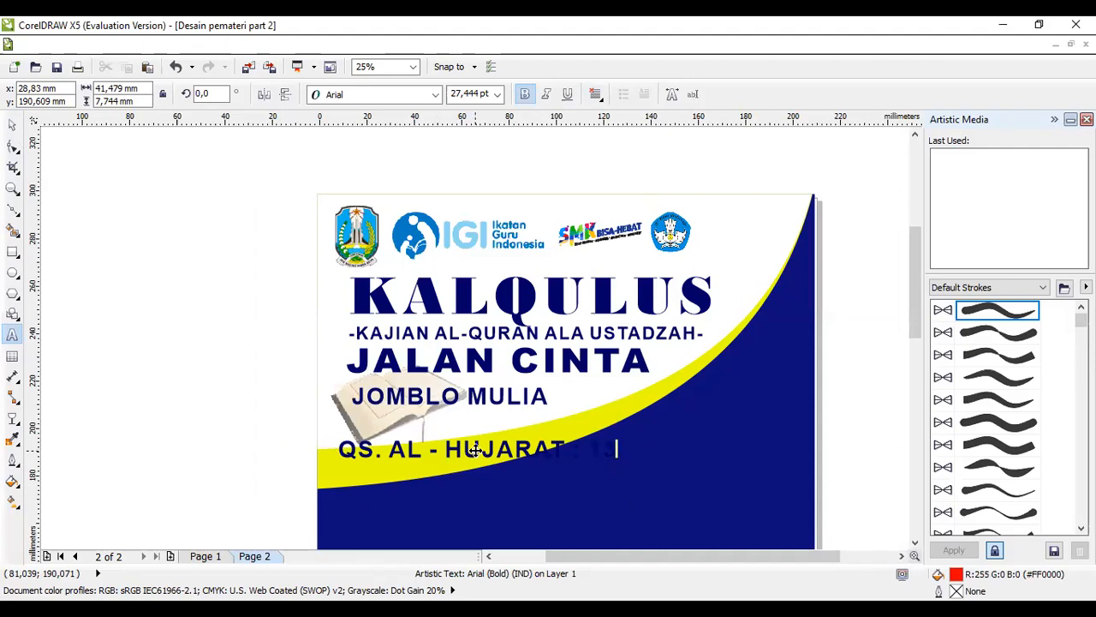
key("ctrl+a")
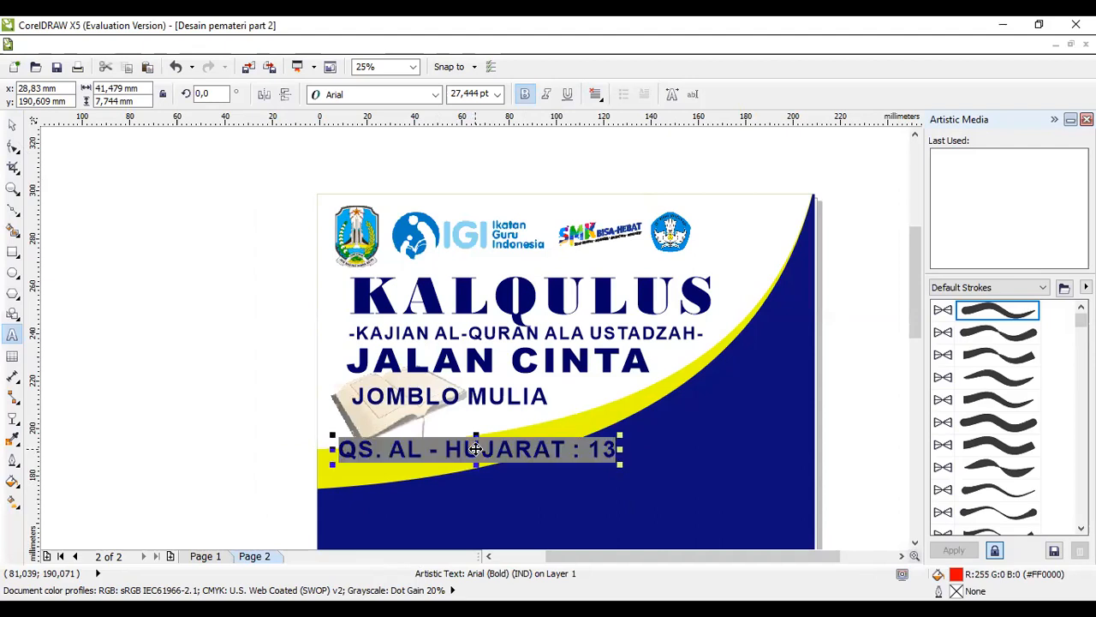
double_click(956, 577)
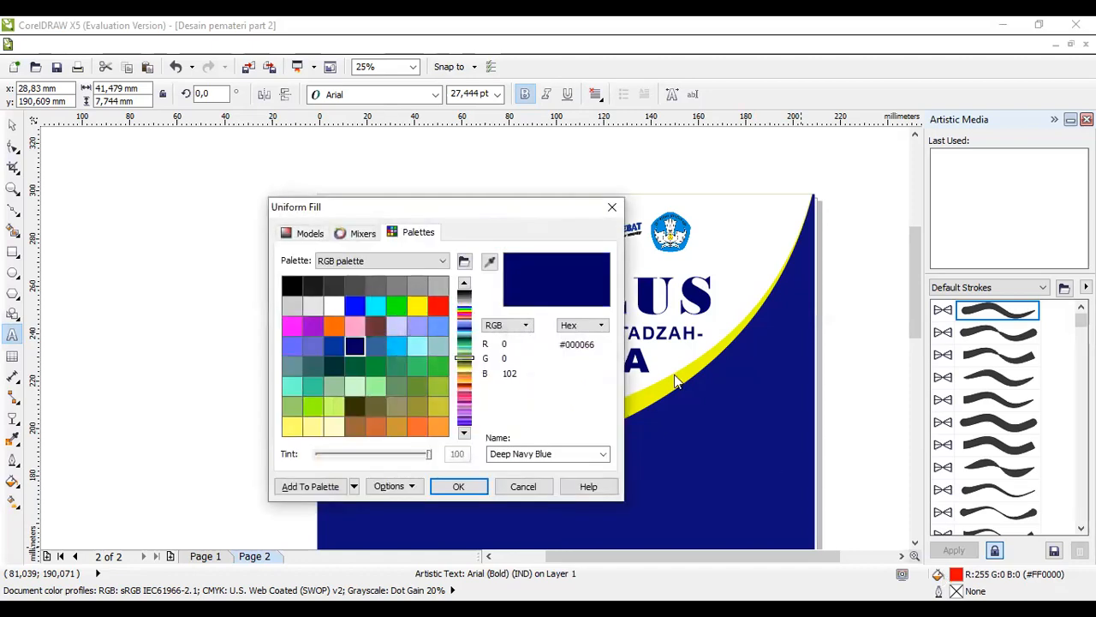
left_click(443, 308)
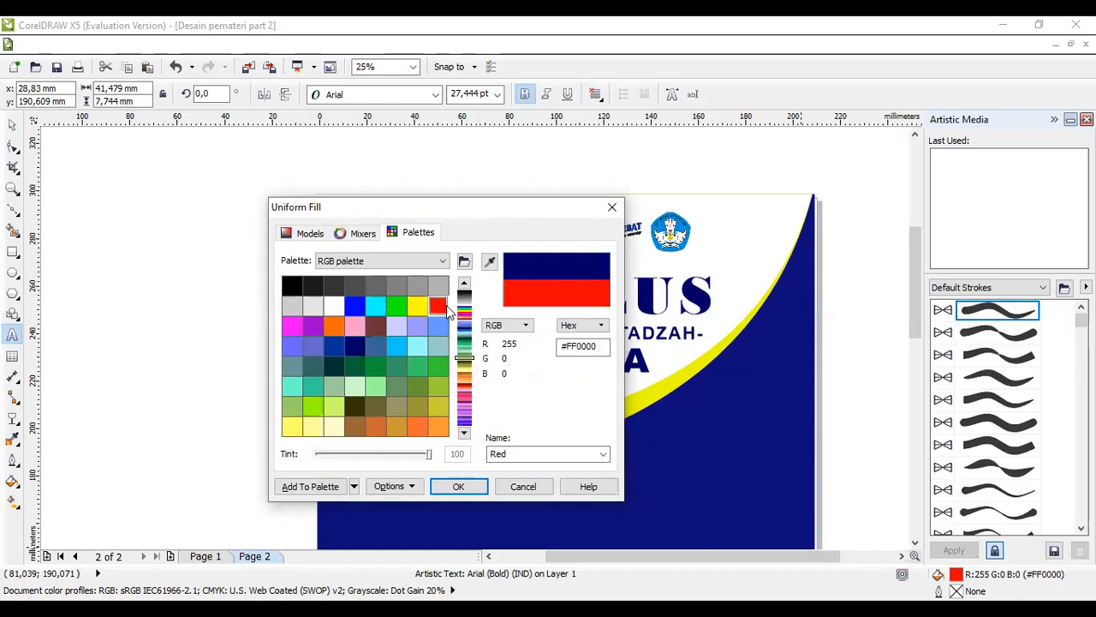
left_click(459, 486)
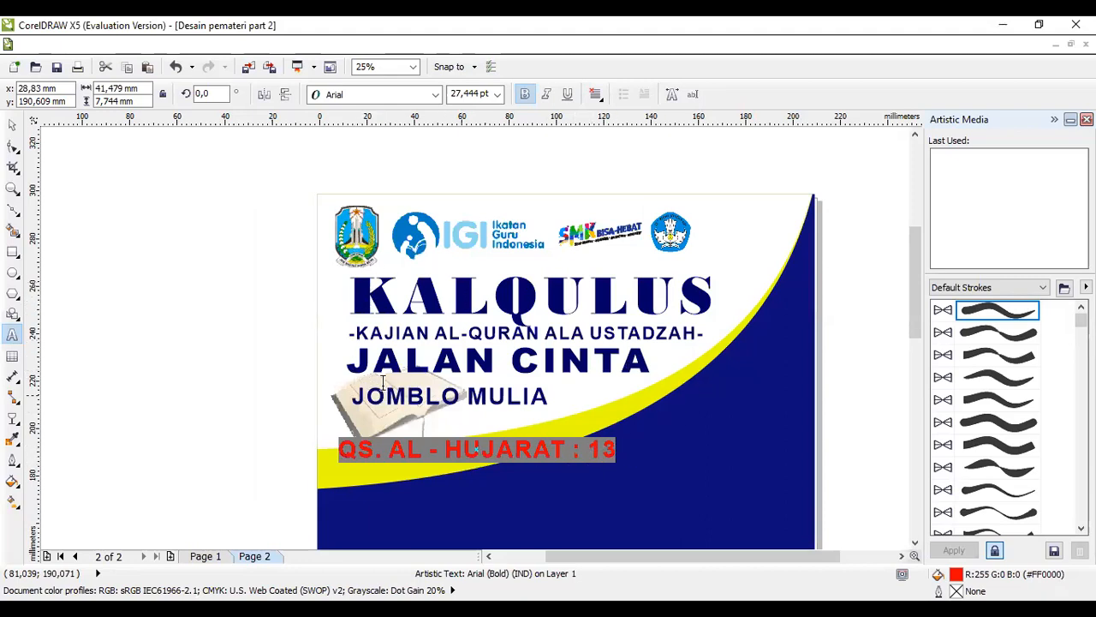
Set the verse reference's font to Hobo Std and scale it down to about 82 mm wide
left_click(433, 97)
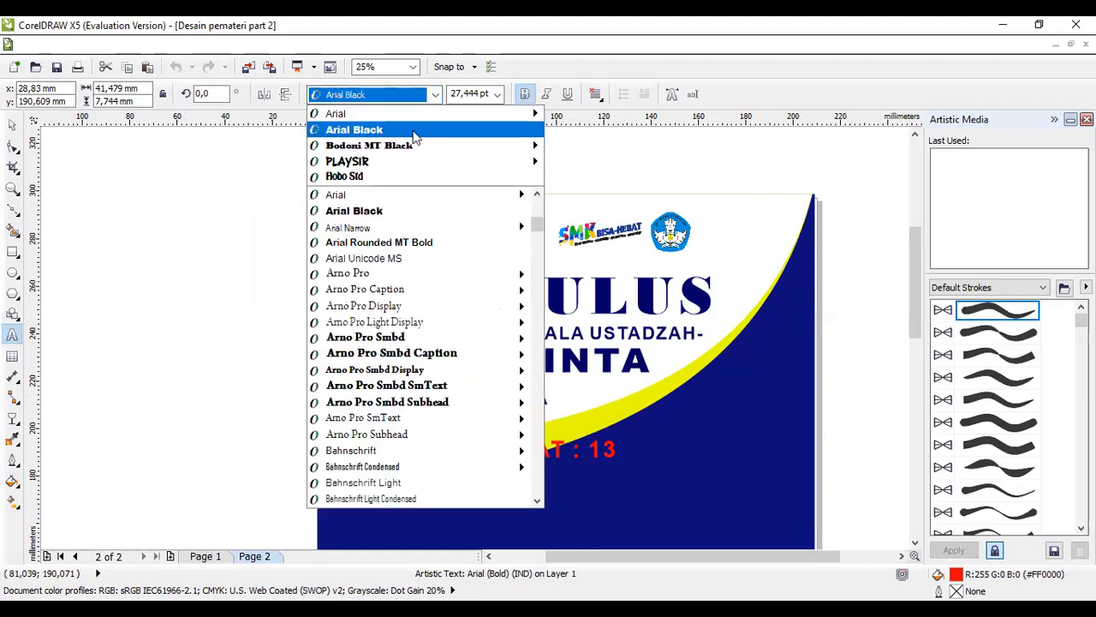
left_click(392, 177)
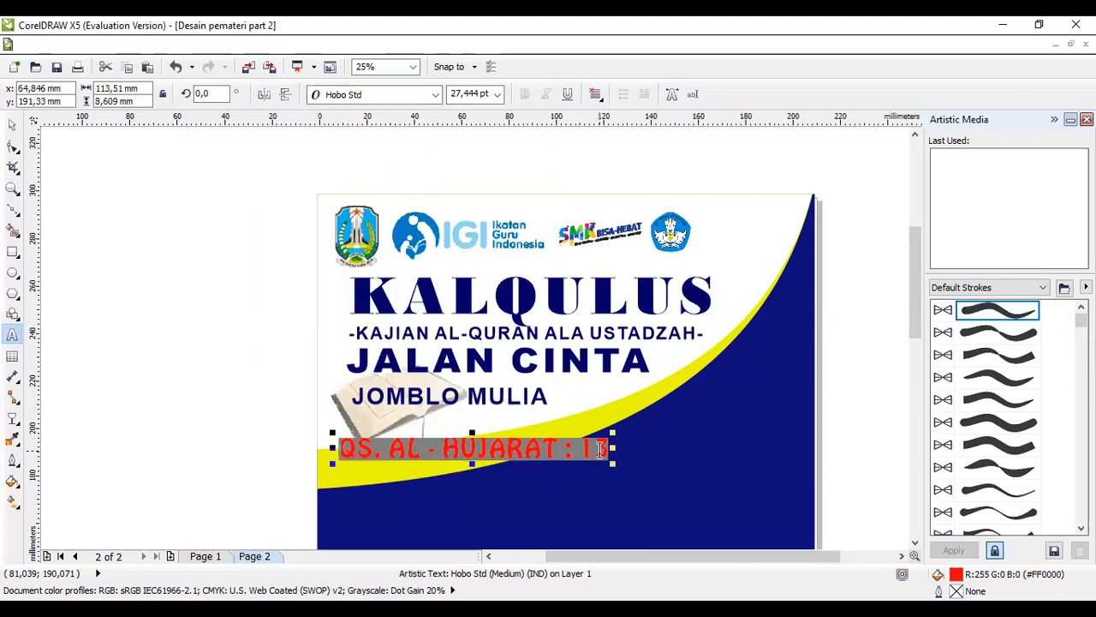
mouse_move(616, 467)
left_mouse_down()
mouse_move(608, 461)
mouse_move(626, 459)
left_mouse_up()
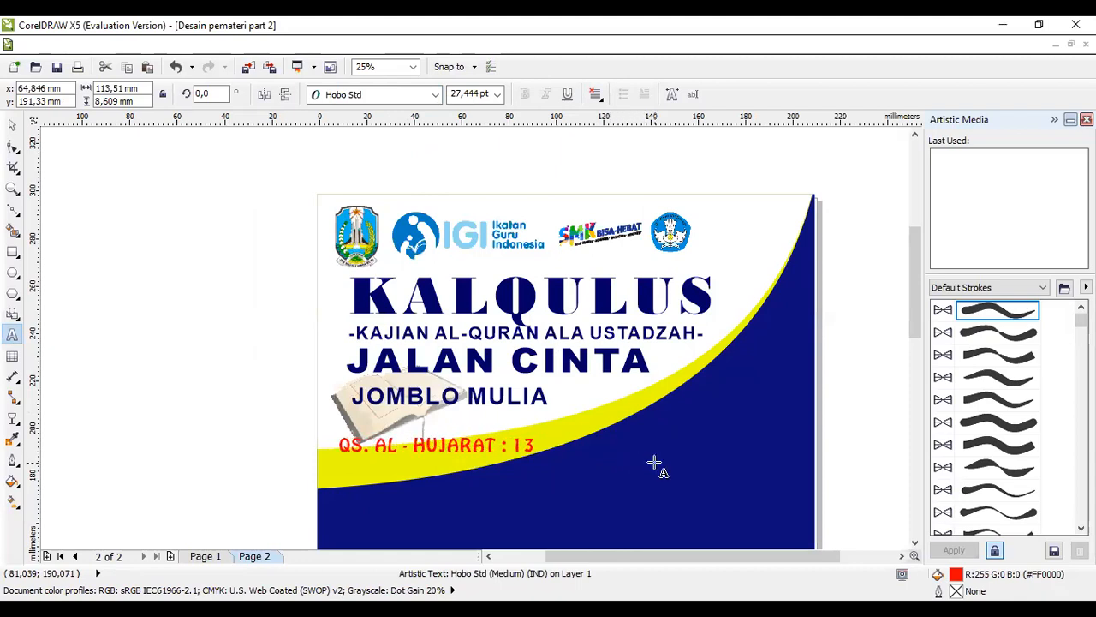
Move the red verse reference off the yellow band, up toward the blank area left of the page
left_click(12, 125)
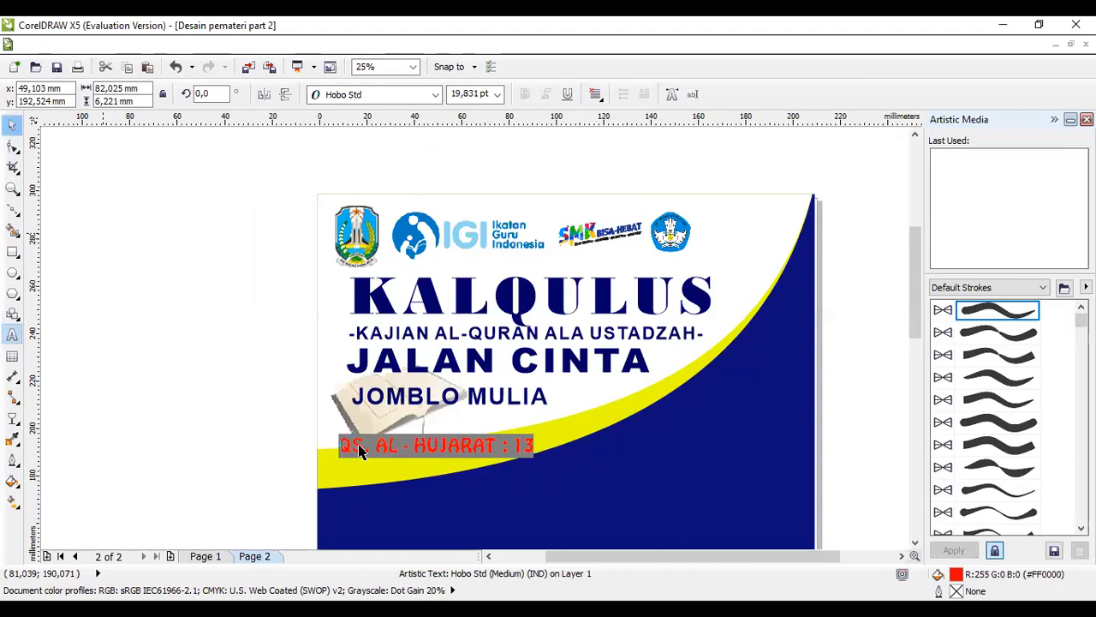
left_click(380, 446)
left_click_drag(380, 446, 271, 449)
left_click_drag(243, 400, 185, 317)
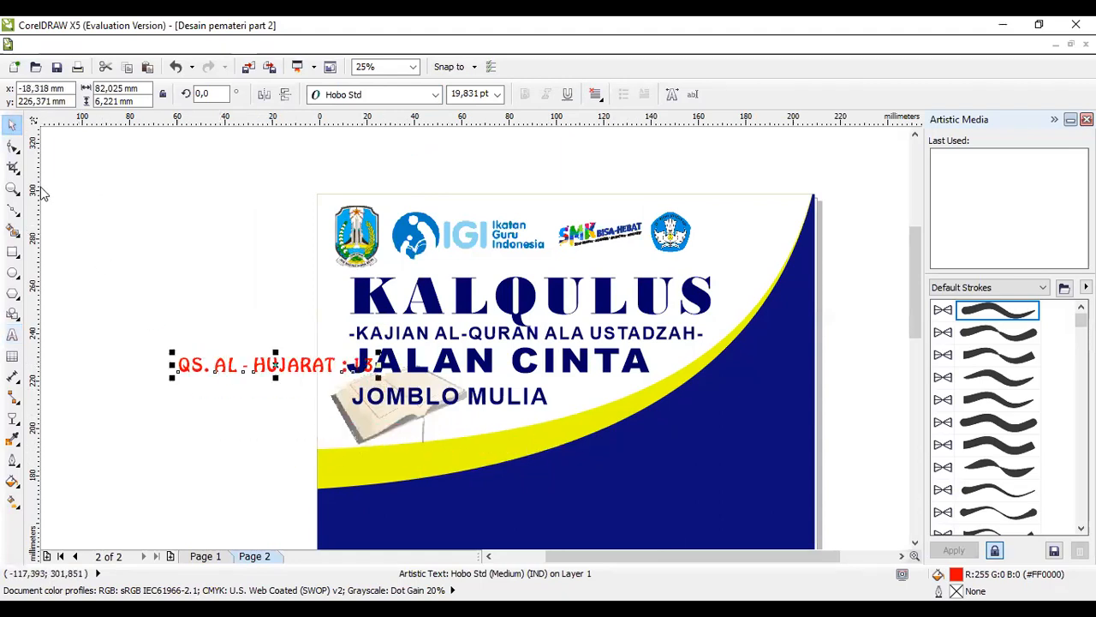
Draw a straight freehand line about 133 mm wide and 28 mm high from the page's left edge along the yellow band
left_click(14, 209)
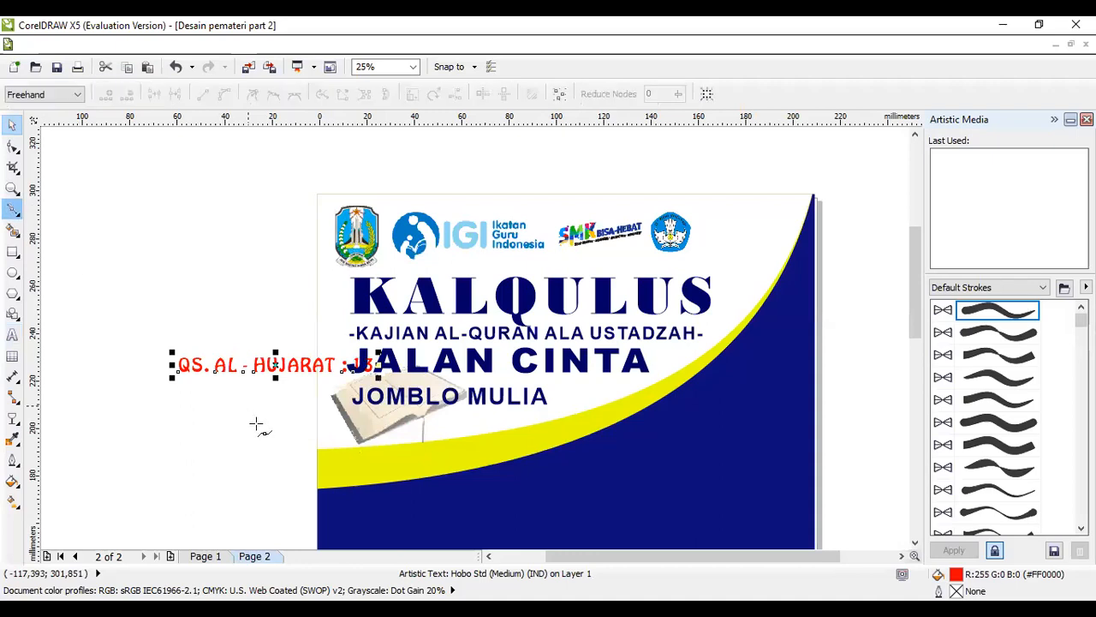
left_click(316, 470)
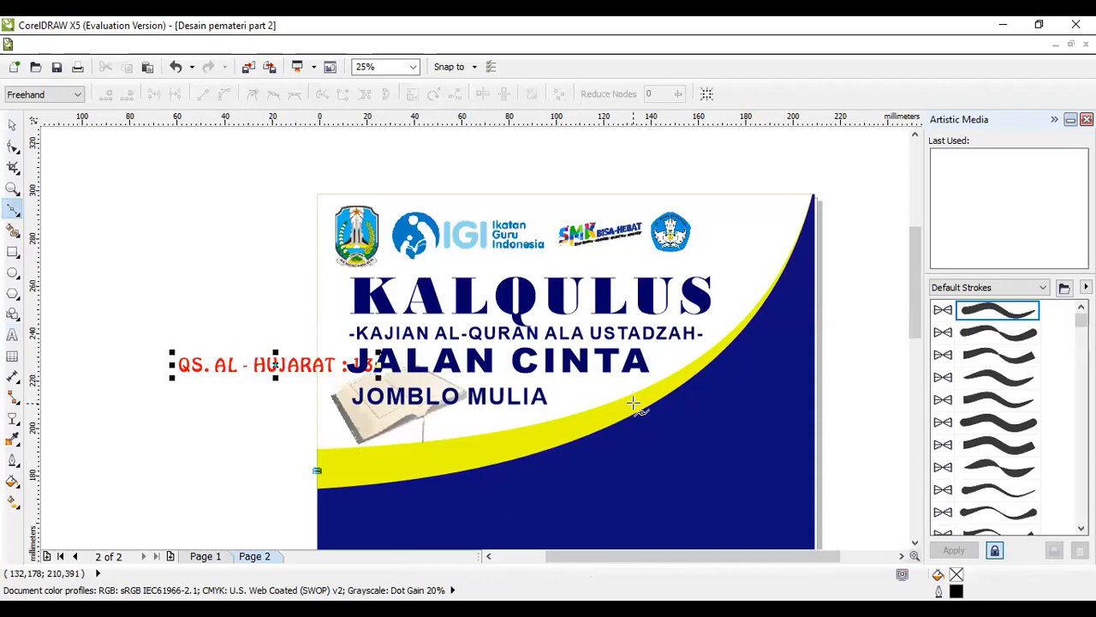
left_click(634, 403)
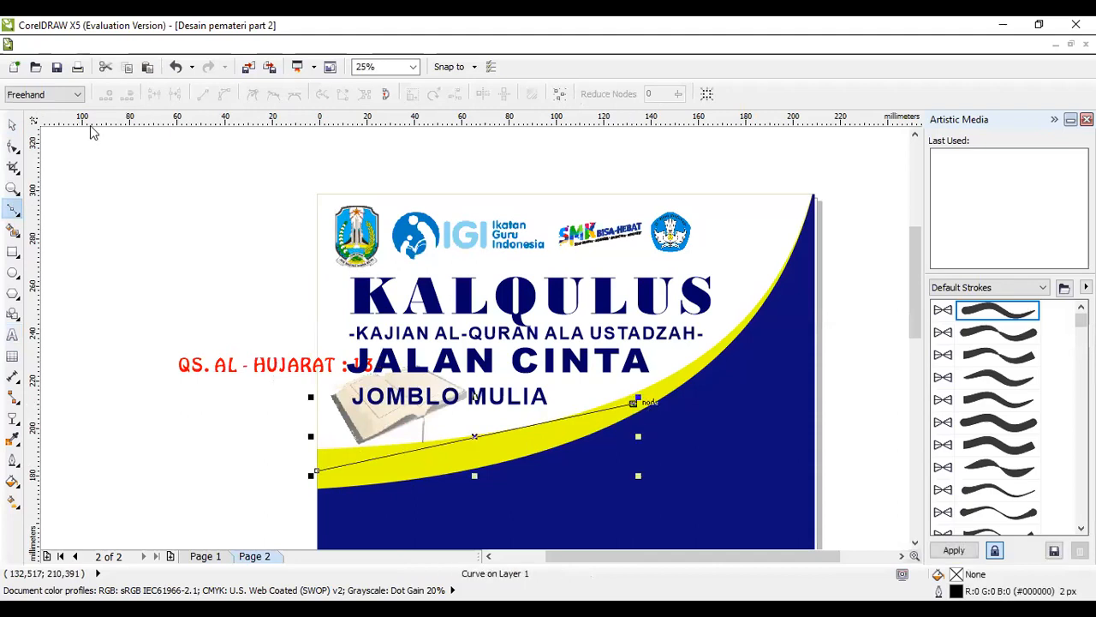
left_click(14, 127)
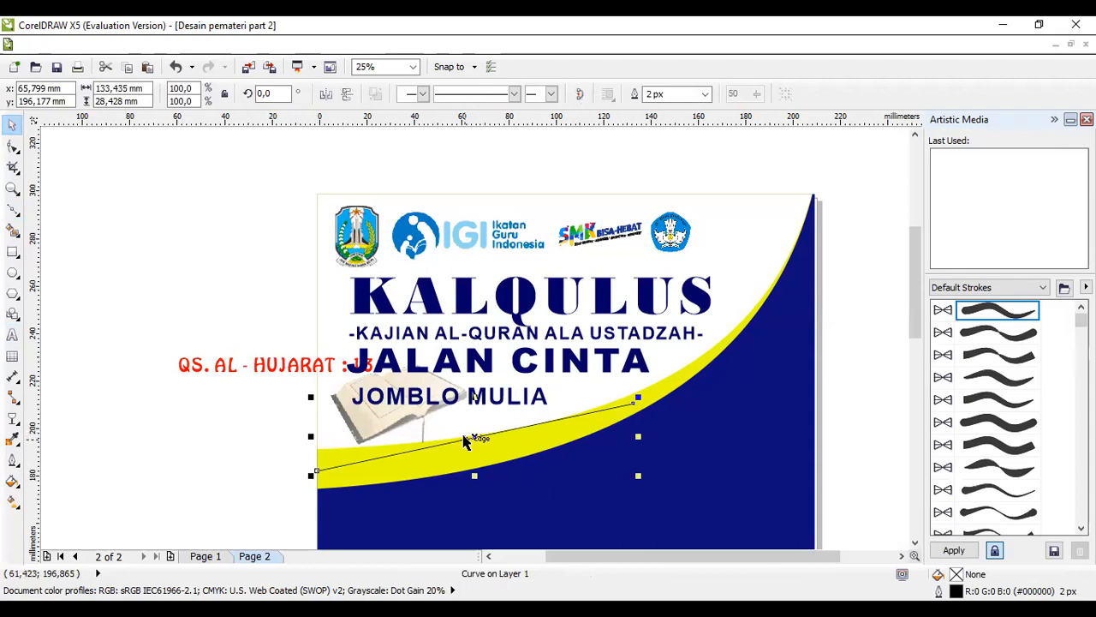
Convert the line to a curve and bend it with both control handles to follow the yellow band
left_click(13, 146)
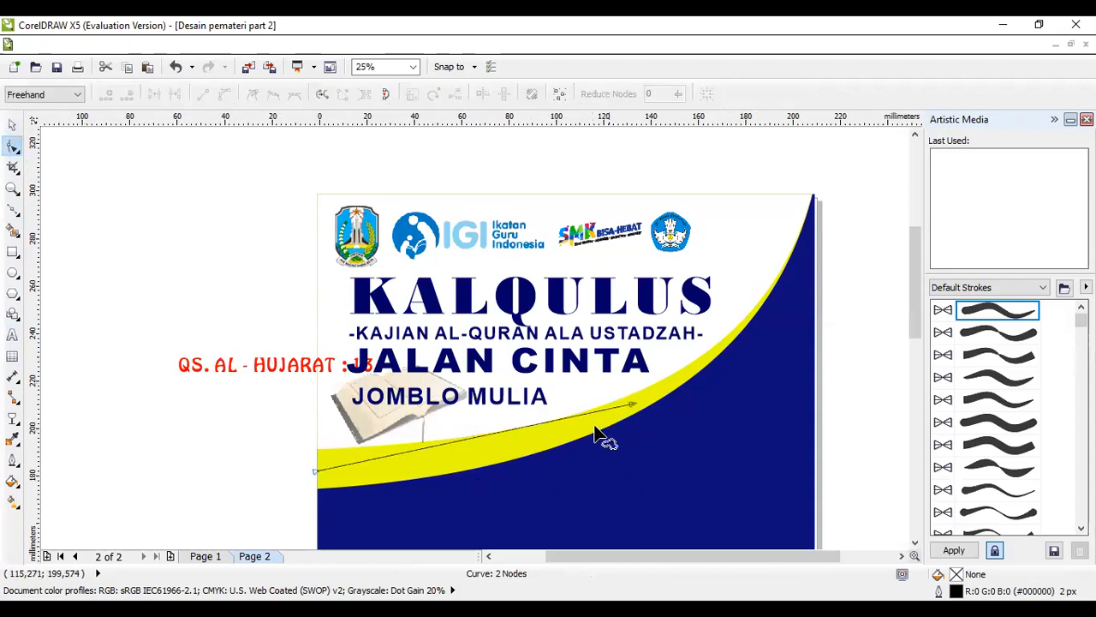
left_click(633, 404)
left_click(317, 472)
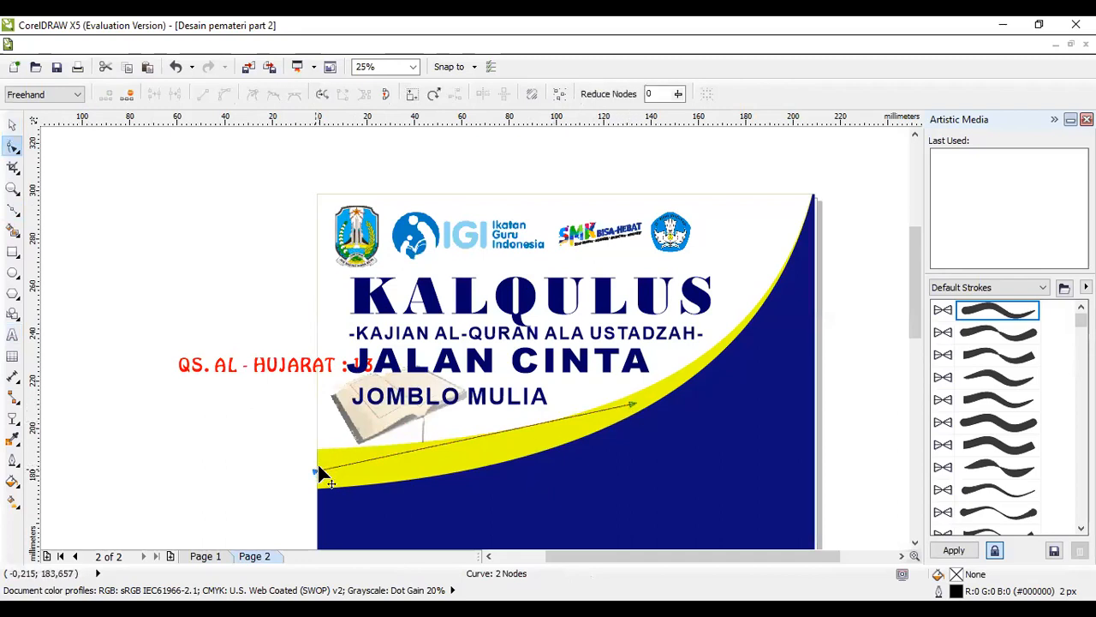
left_click(631, 404)
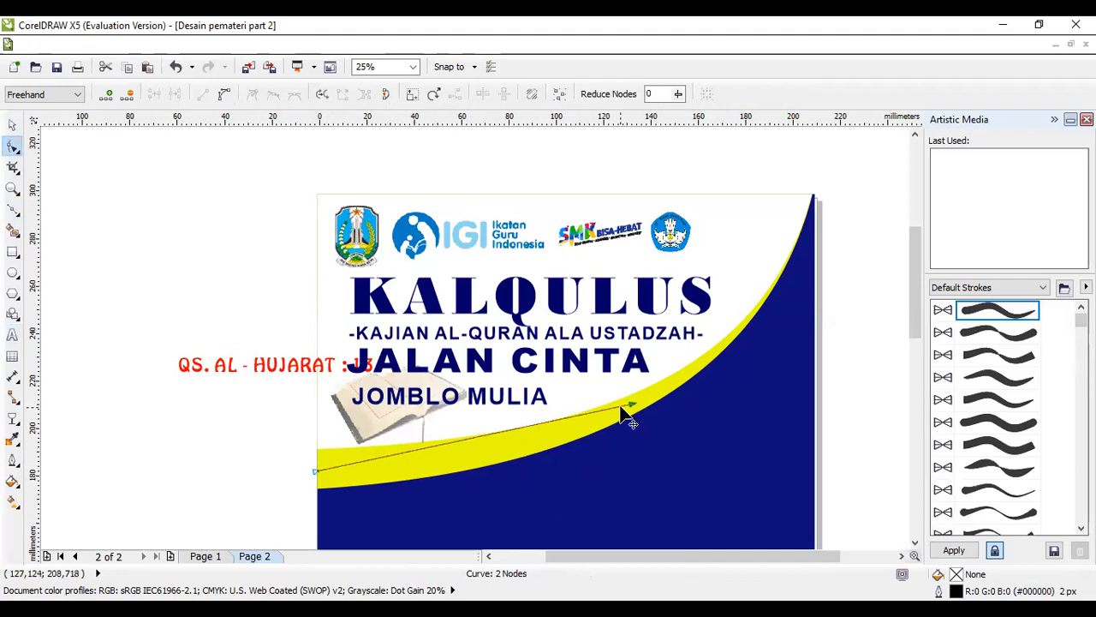
left_click(621, 406)
left_click(225, 93)
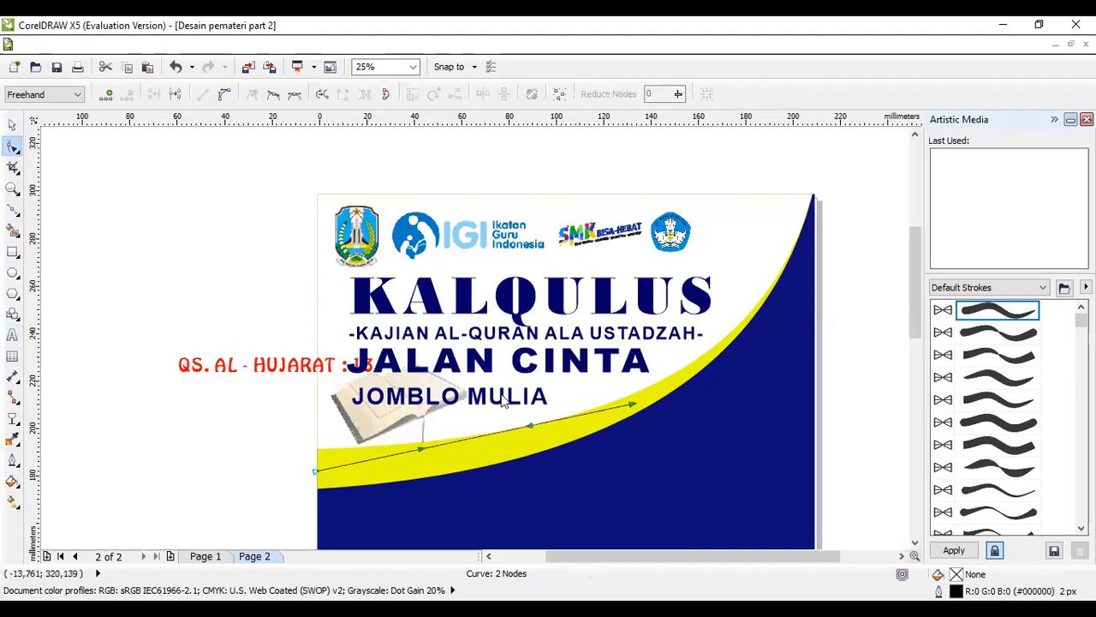
left_click_drag(526, 421, 536, 446)
left_click_drag(421, 448, 421, 478)
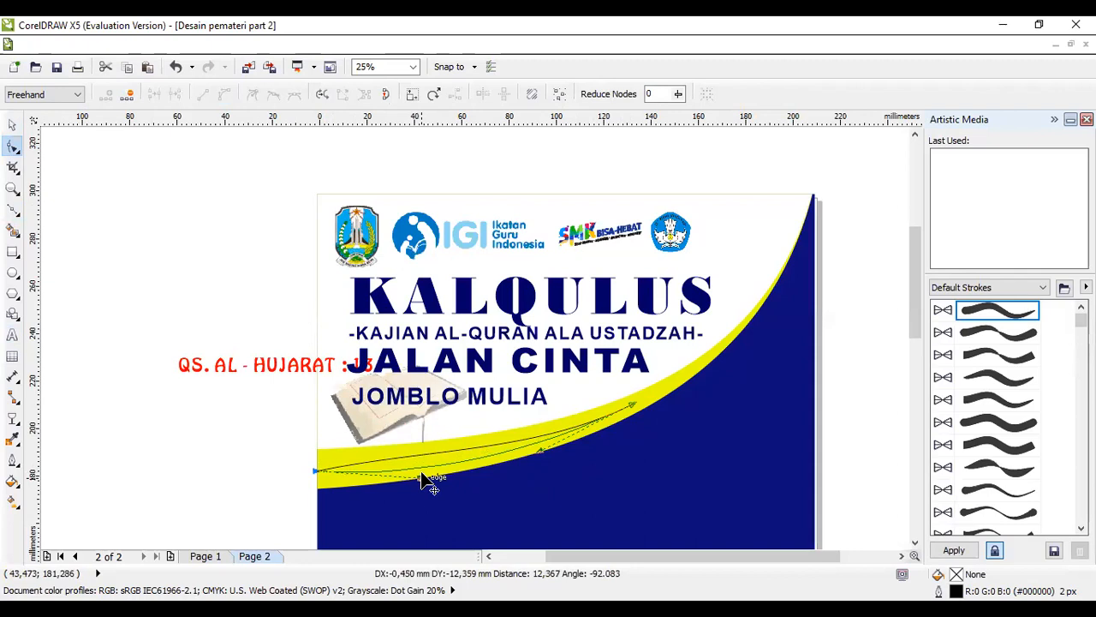
left_click(421, 472)
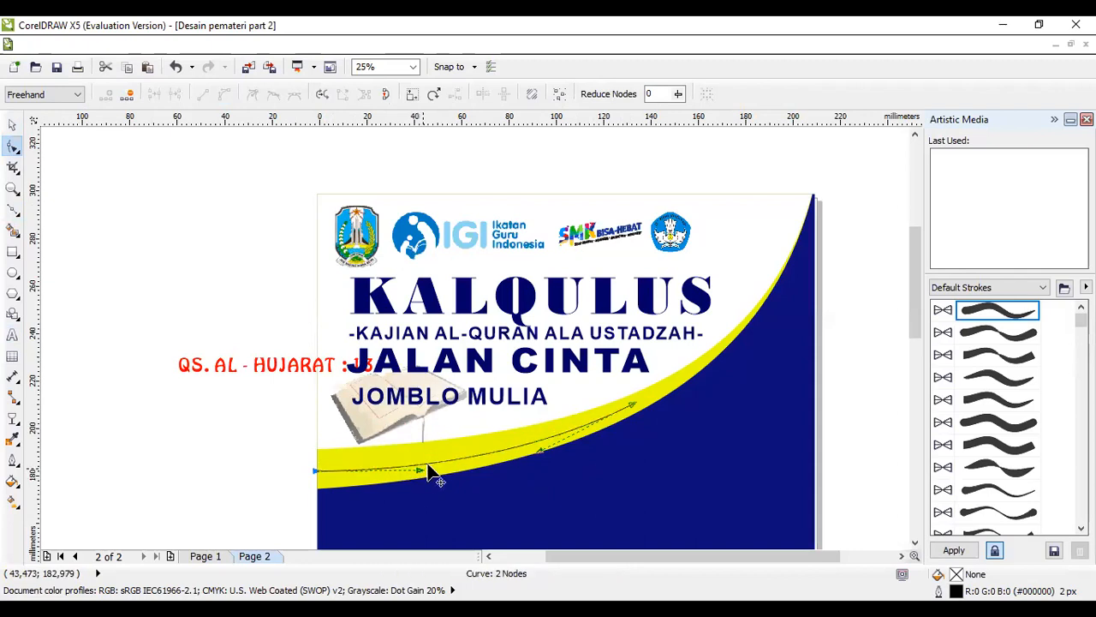
Move the curve down near the yellow band's lower edge and raise its right-end control handle slightly to refine the bend
left_click(12, 125)
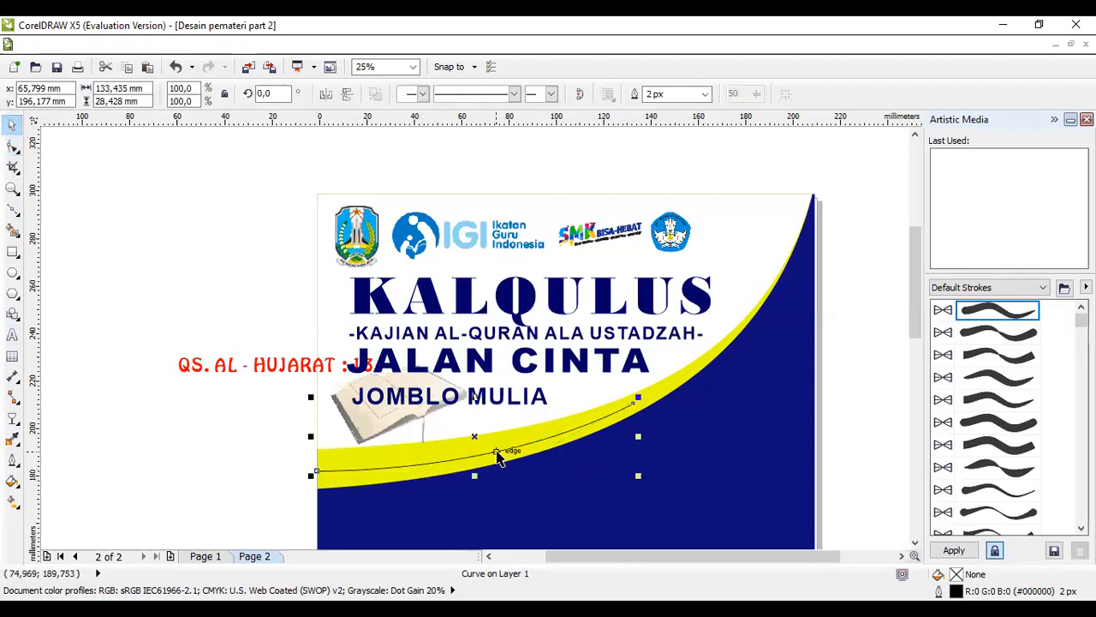
left_click_drag(499, 457, 501, 462)
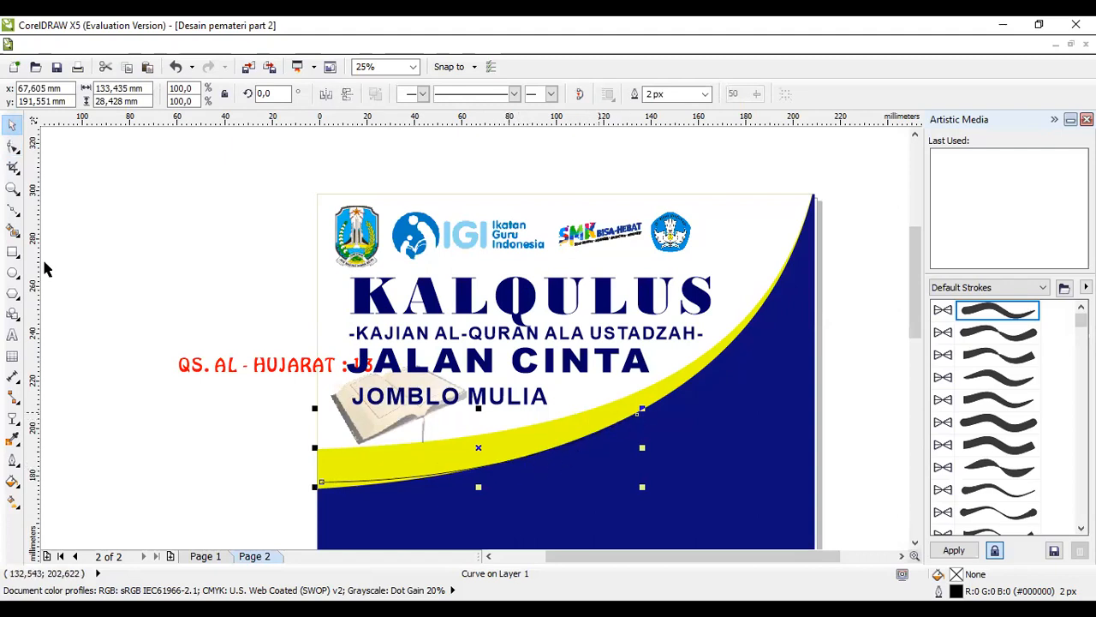
left_click(14, 146)
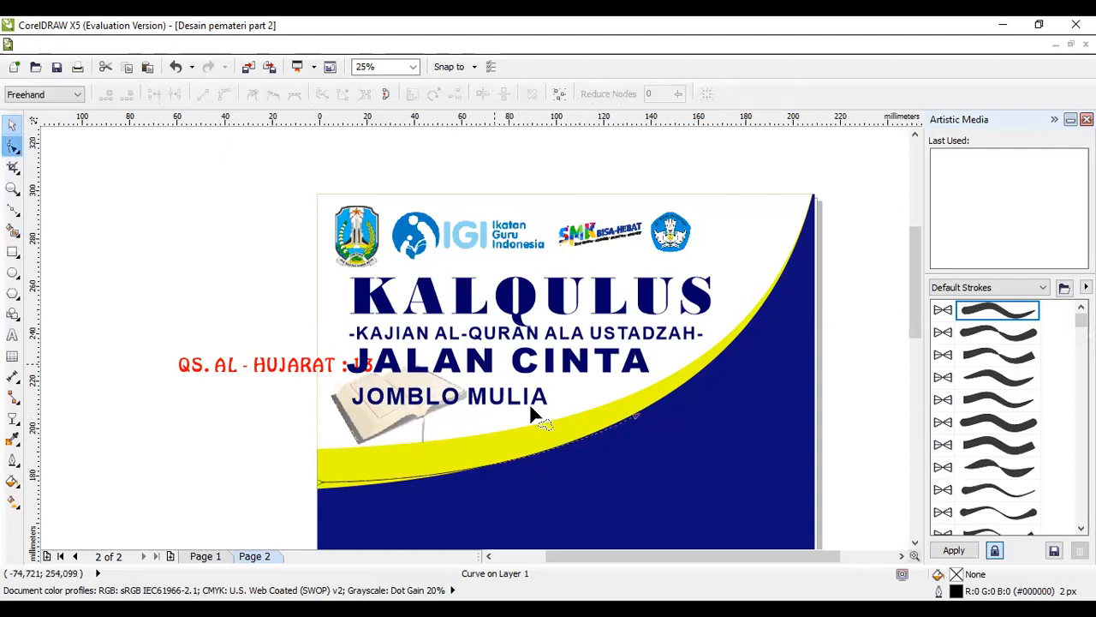
left_click(638, 422)
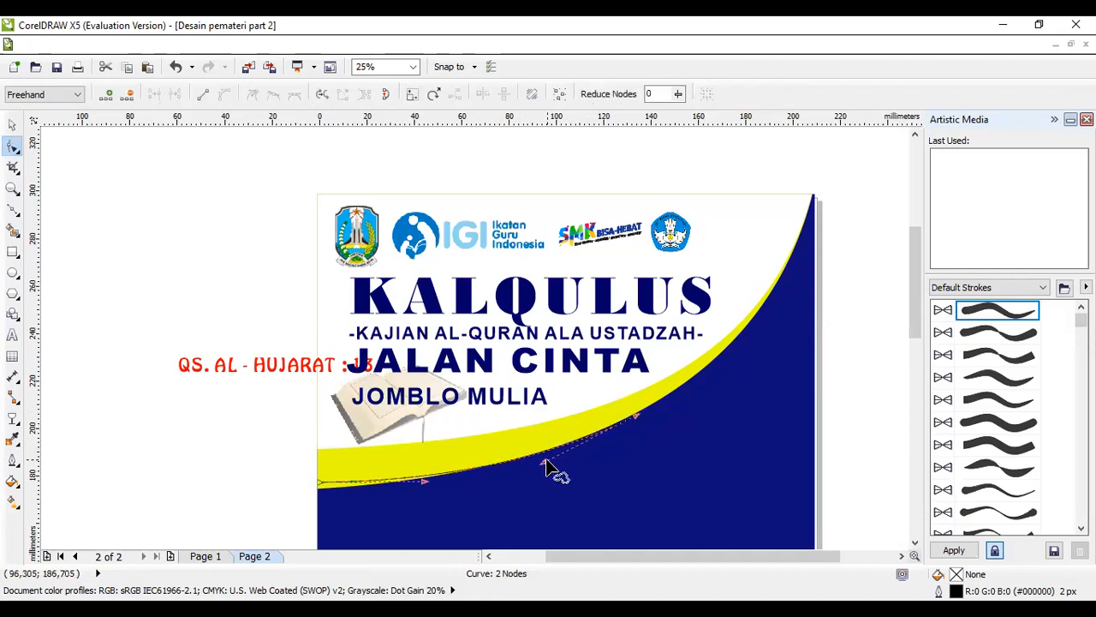
left_click_drag(543, 466, 543, 460)
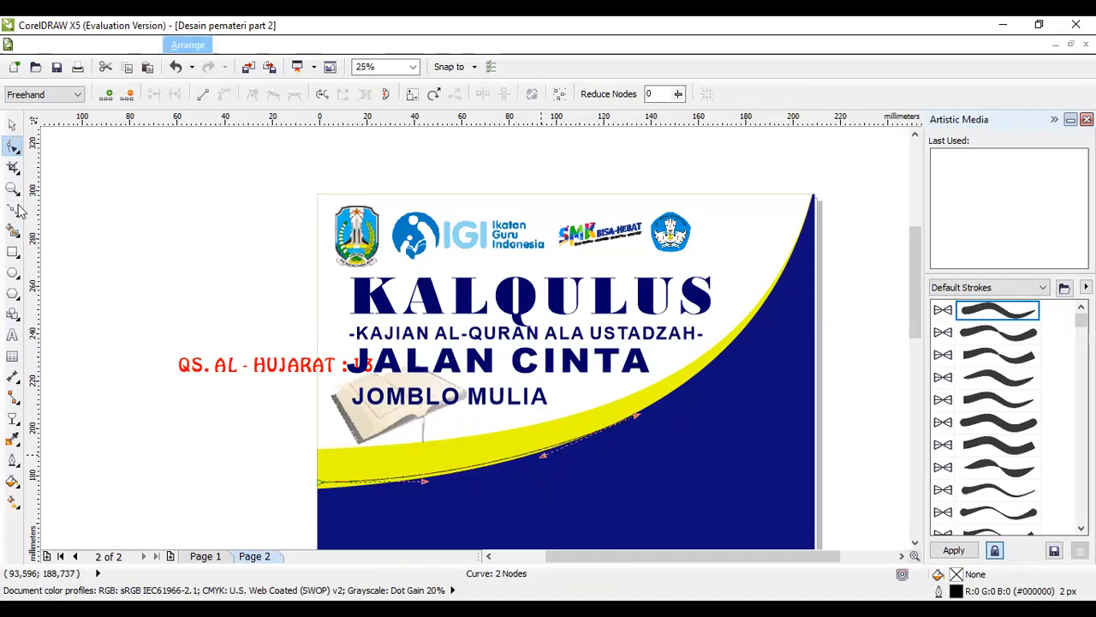
left_click(12, 124)
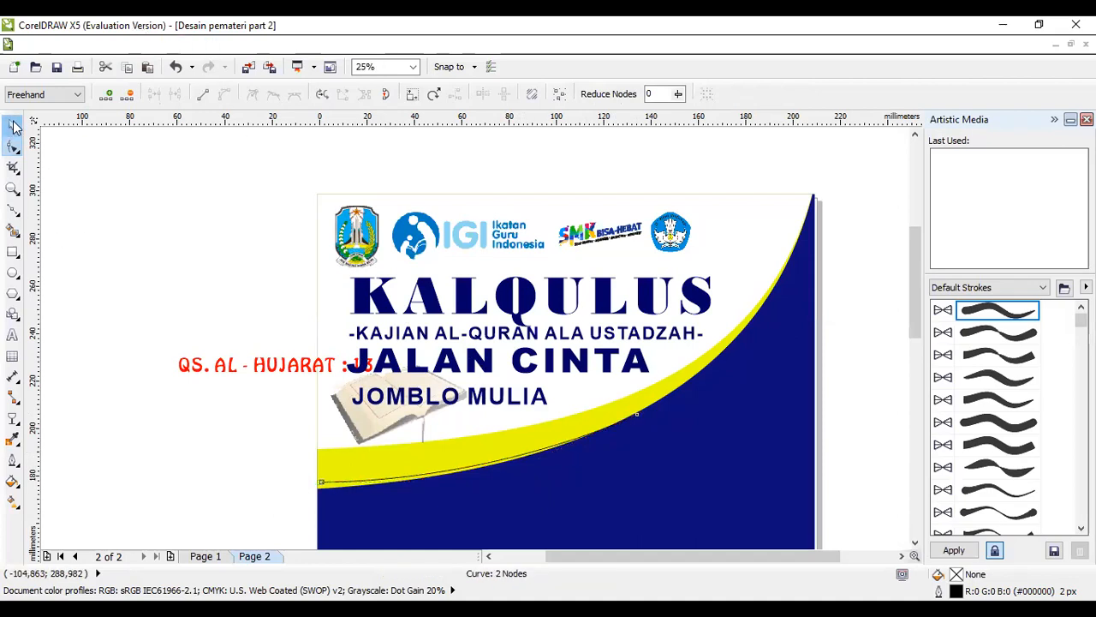
Fit the red verse reference to the drawn curve, placing it just above the curve inside the yellow band
left_click(271, 368)
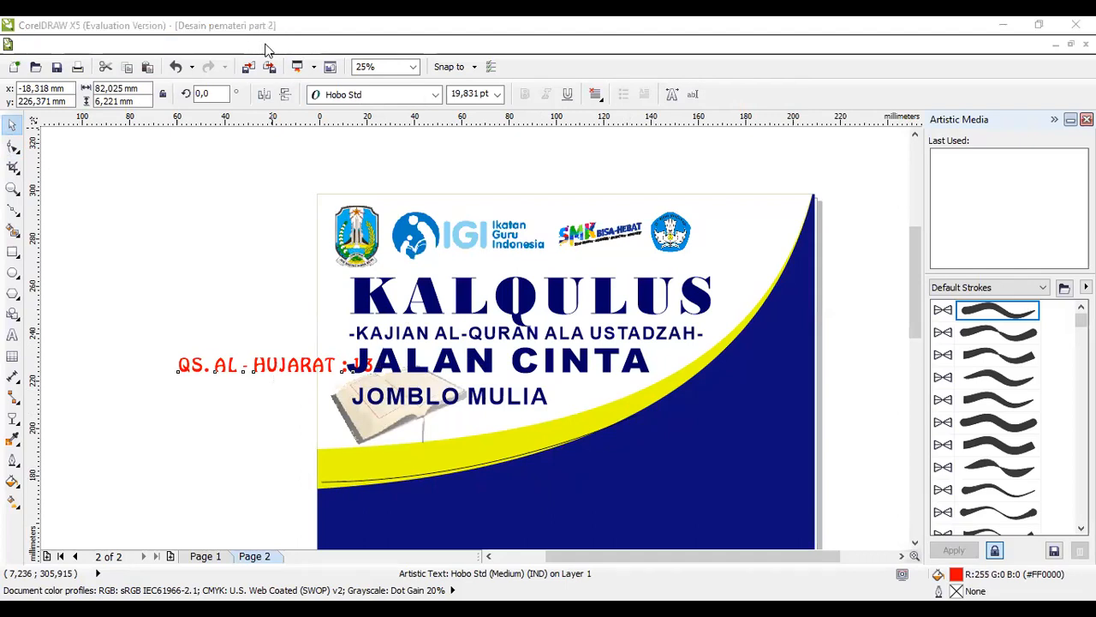
left_click(323, 45)
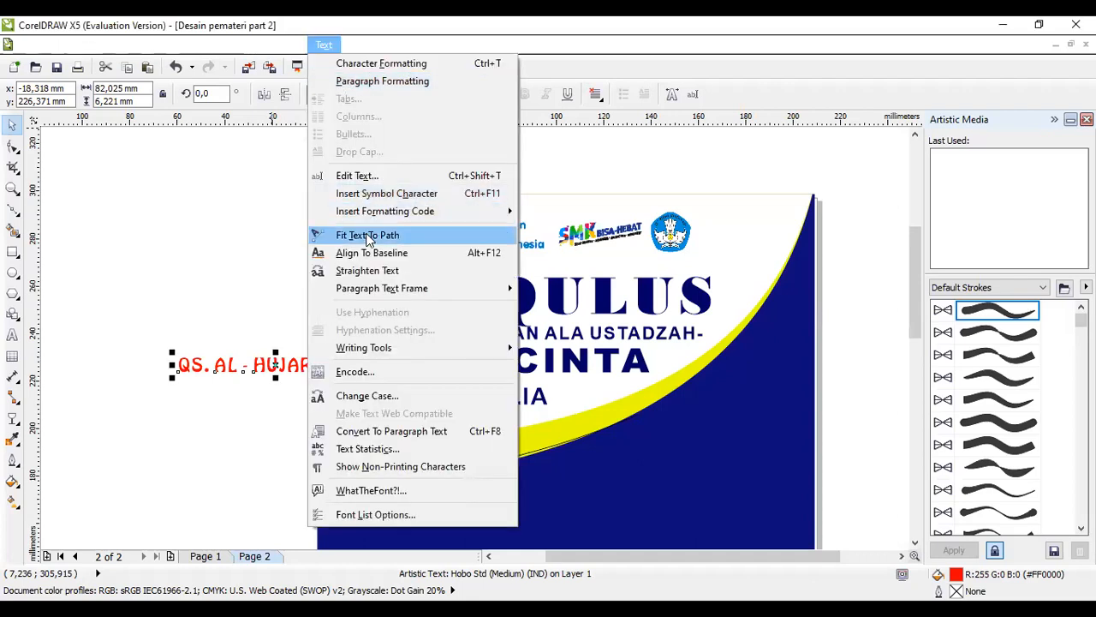
left_click(362, 237)
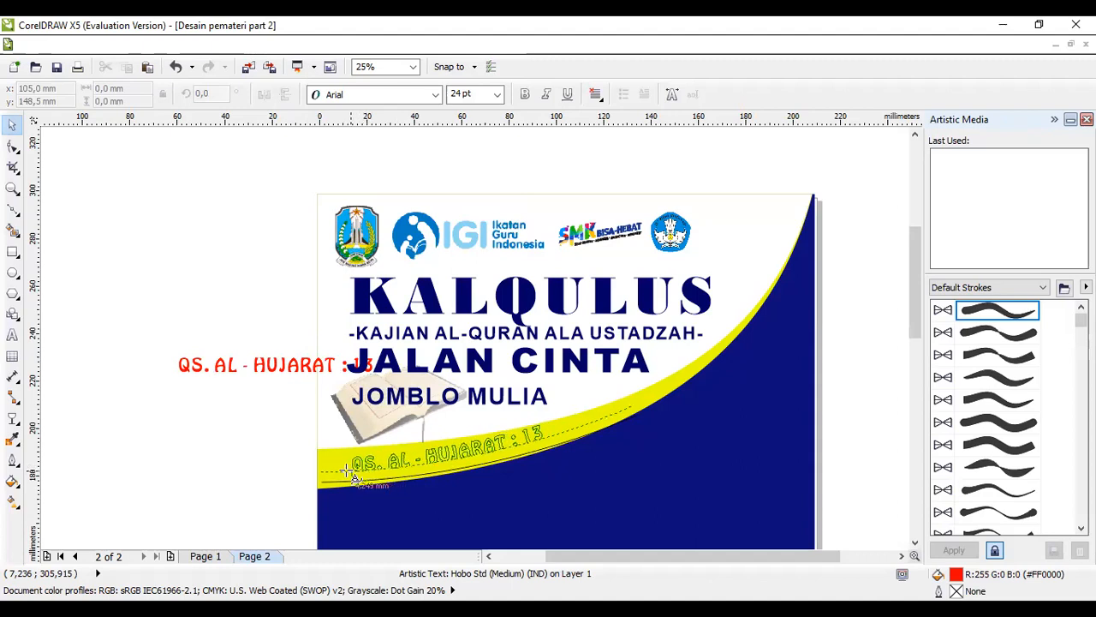
left_click(347, 469)
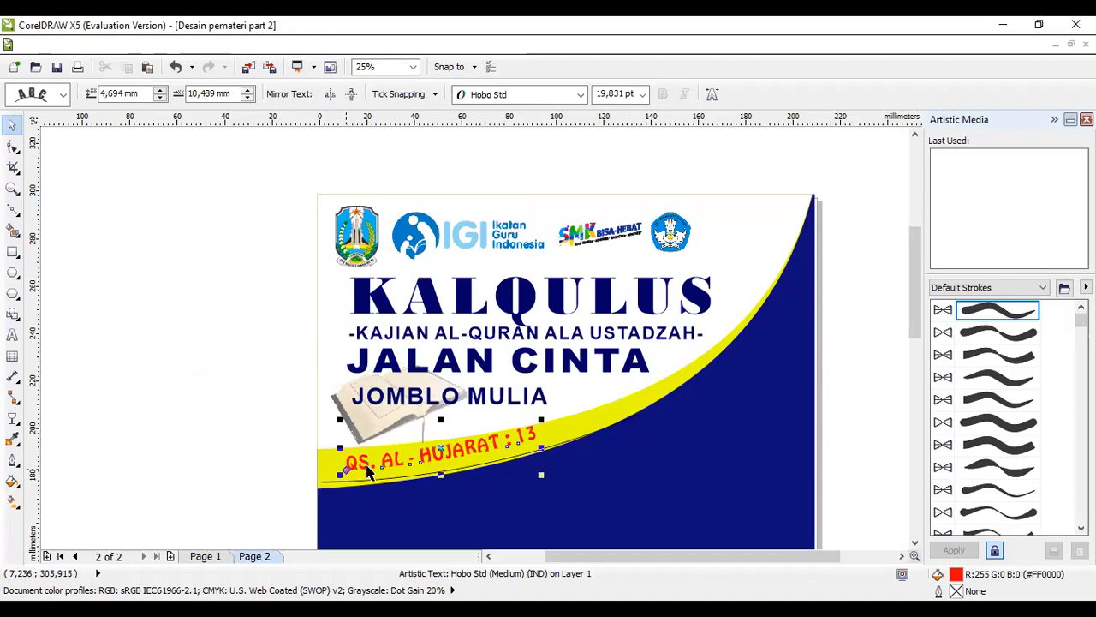
left_click(337, 482)
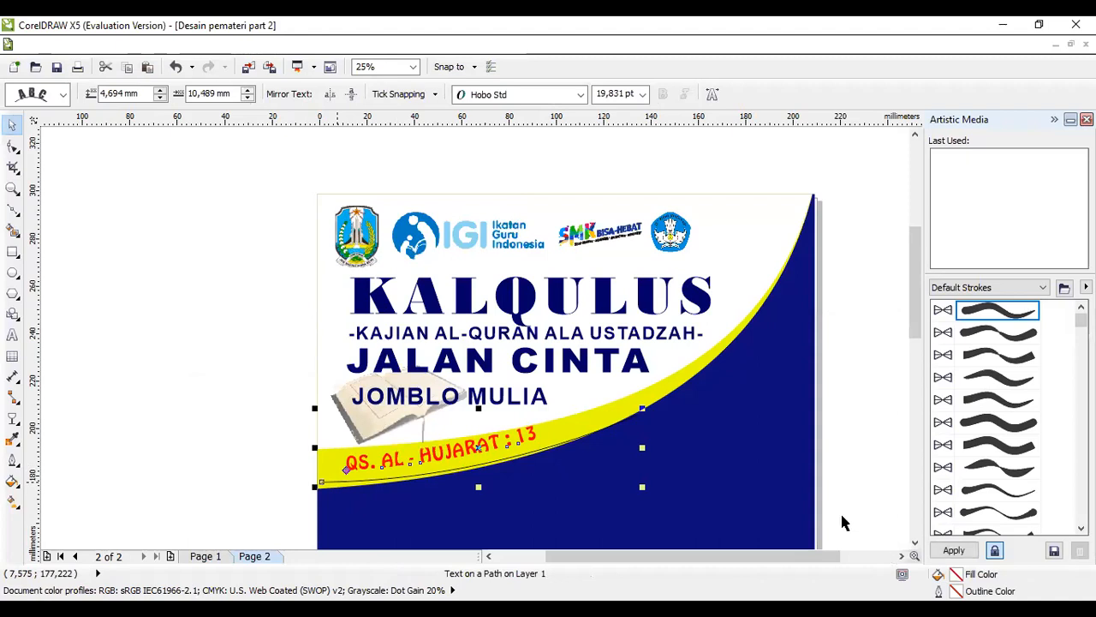
key("Delete")
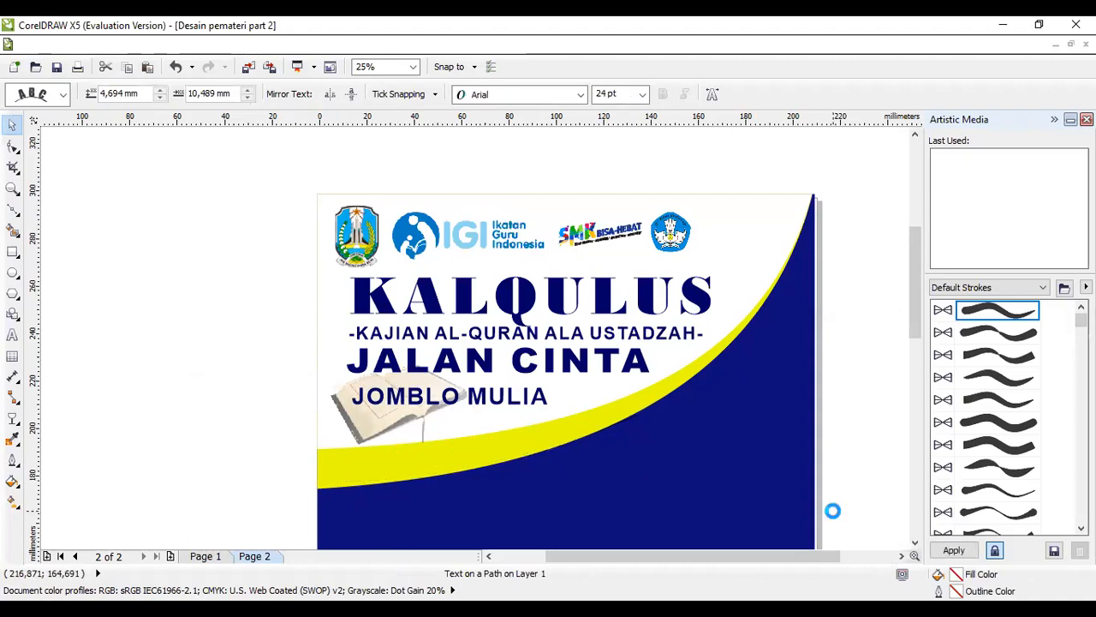
key("ctrl+z")
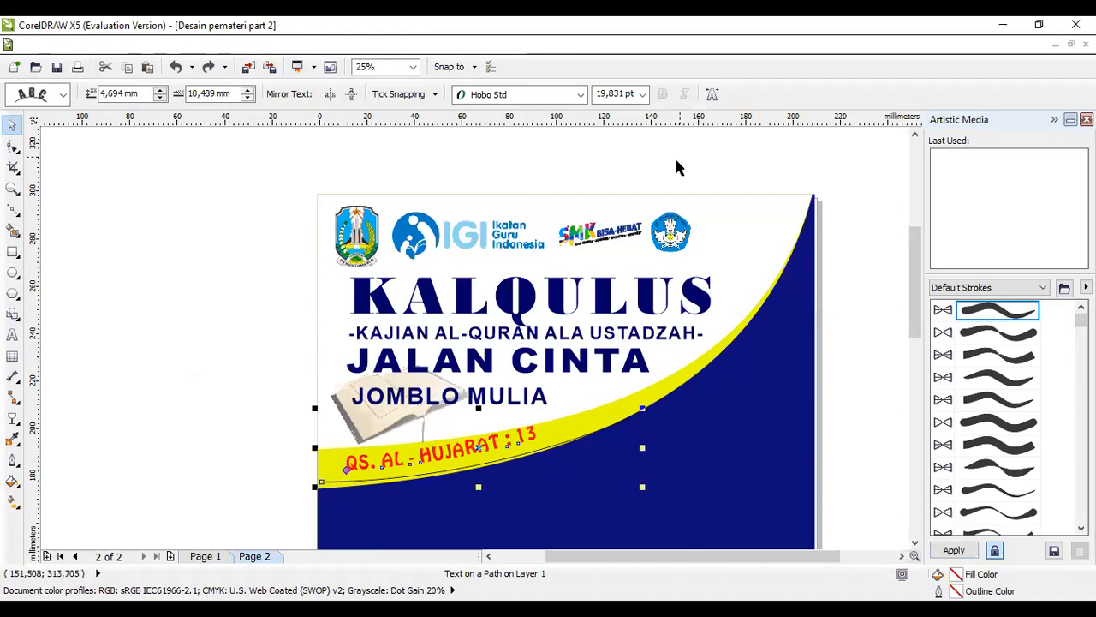
key("alt+Tab")
key("alt+Tab")
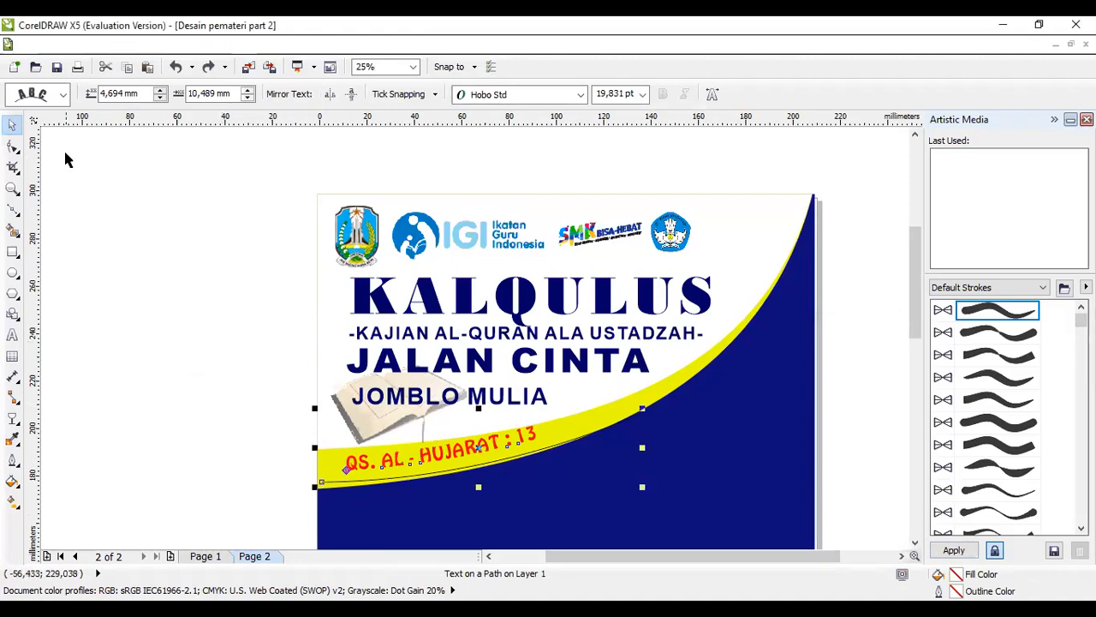
Select the guide curve beneath the verse reference separately and set its outline width to None
left_click(13, 147)
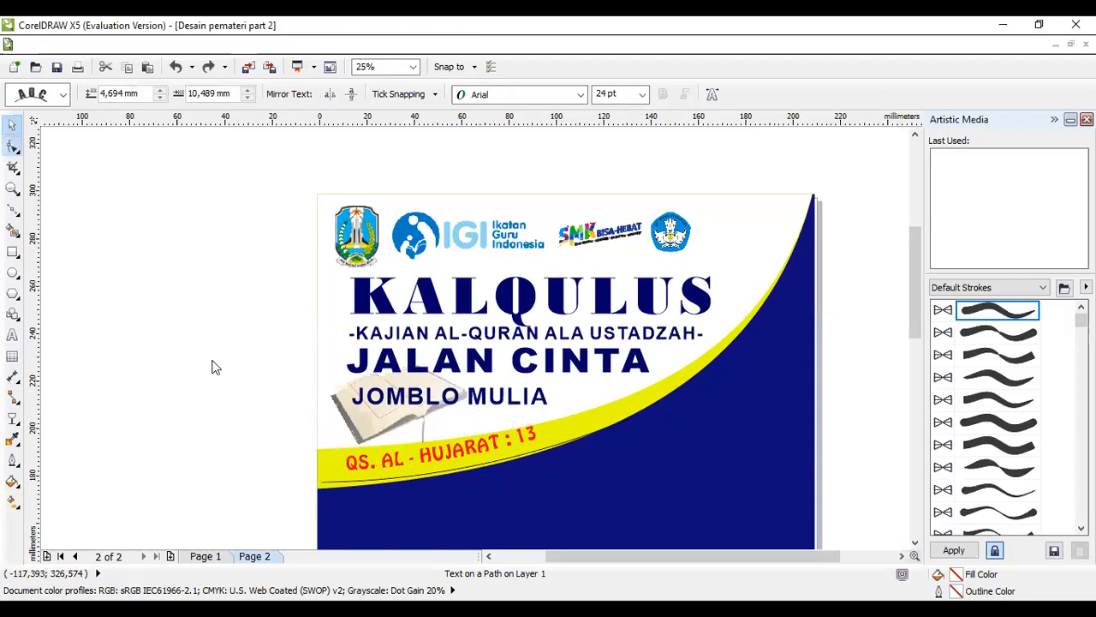
left_click(336, 486)
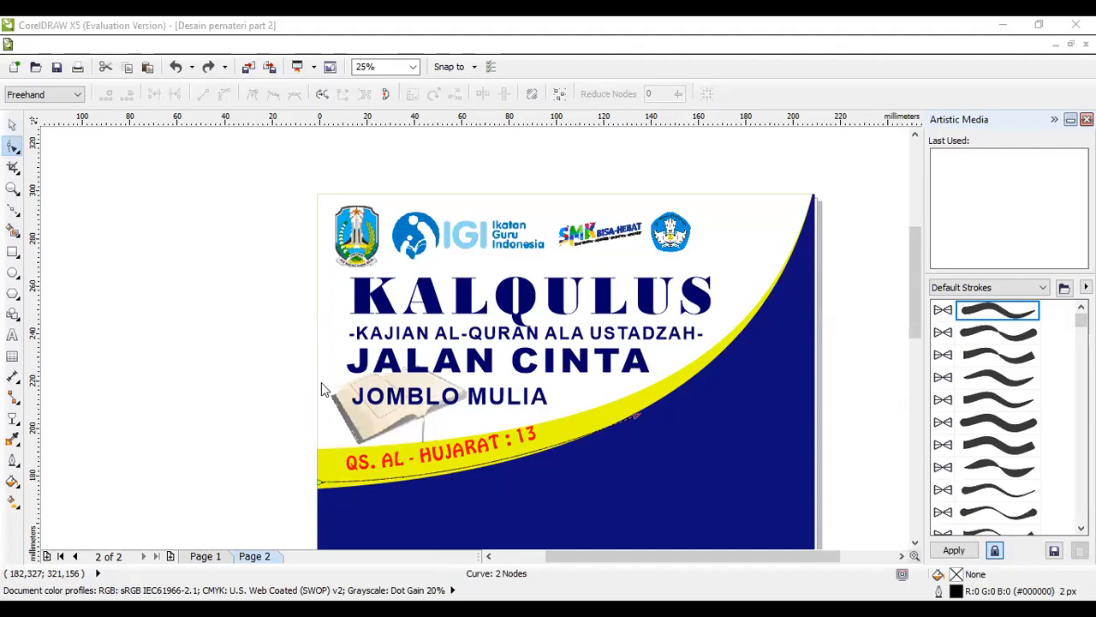
left_click(12, 126)
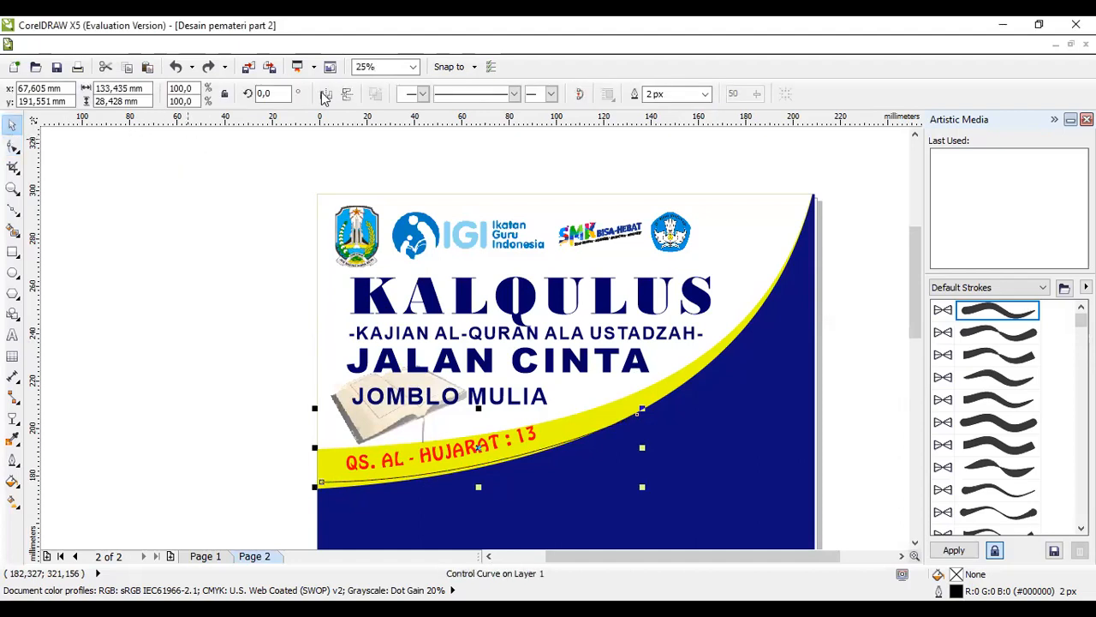
left_click(705, 97)
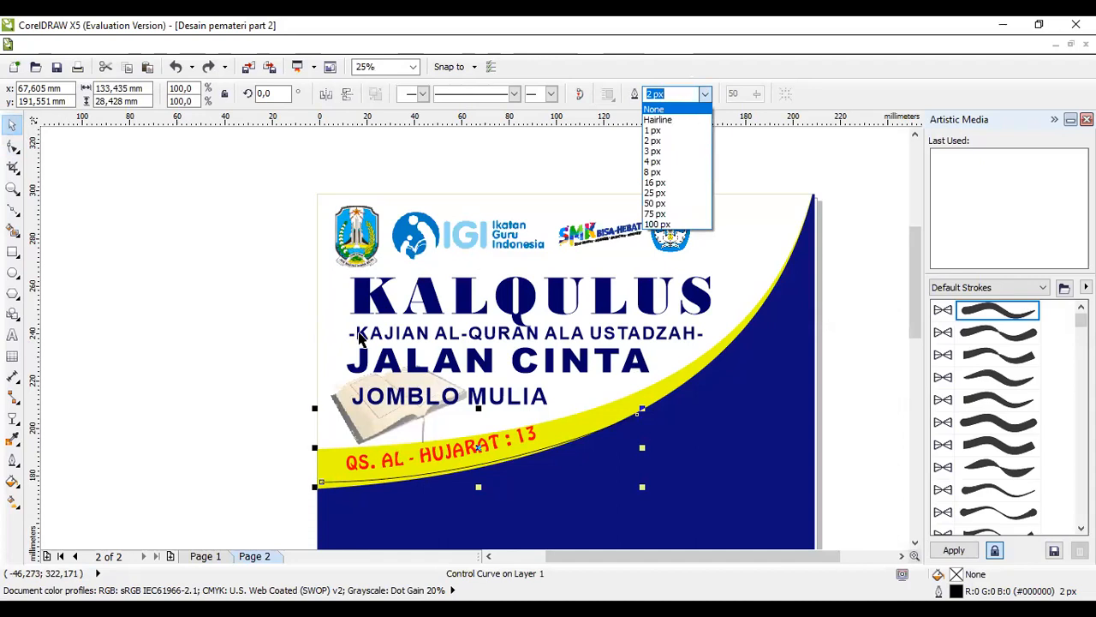
left_click(690, 110)
left_click(239, 343)
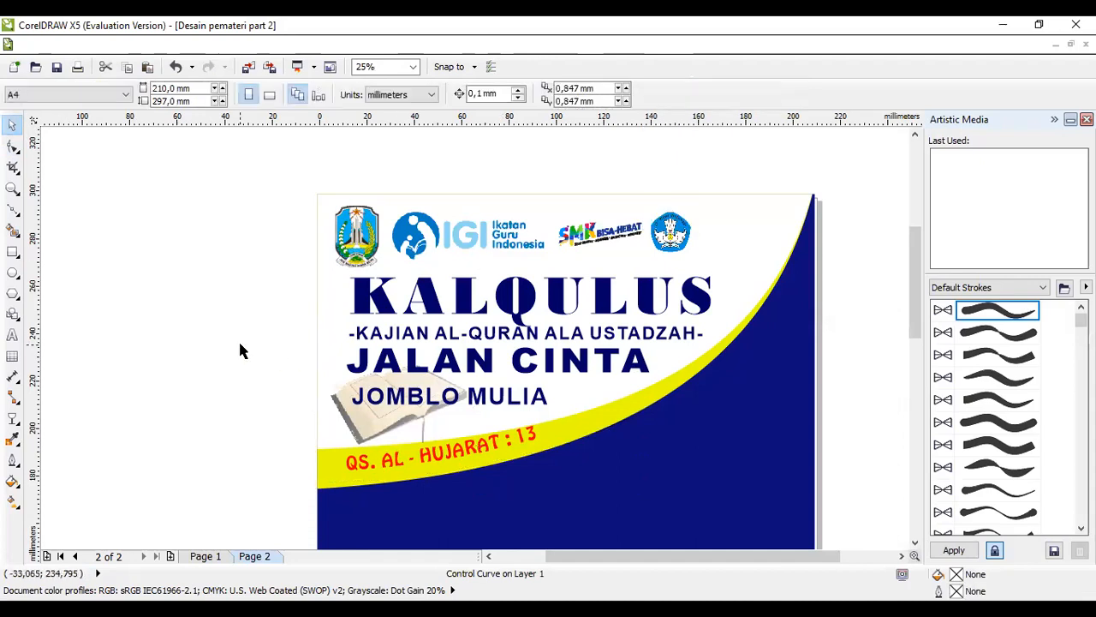
Import the green hijab cartoon PNG from the 9 & 16 MARET 2022 folder in Gambar and place it right of the page
scroll(516, 383, "down", 2)
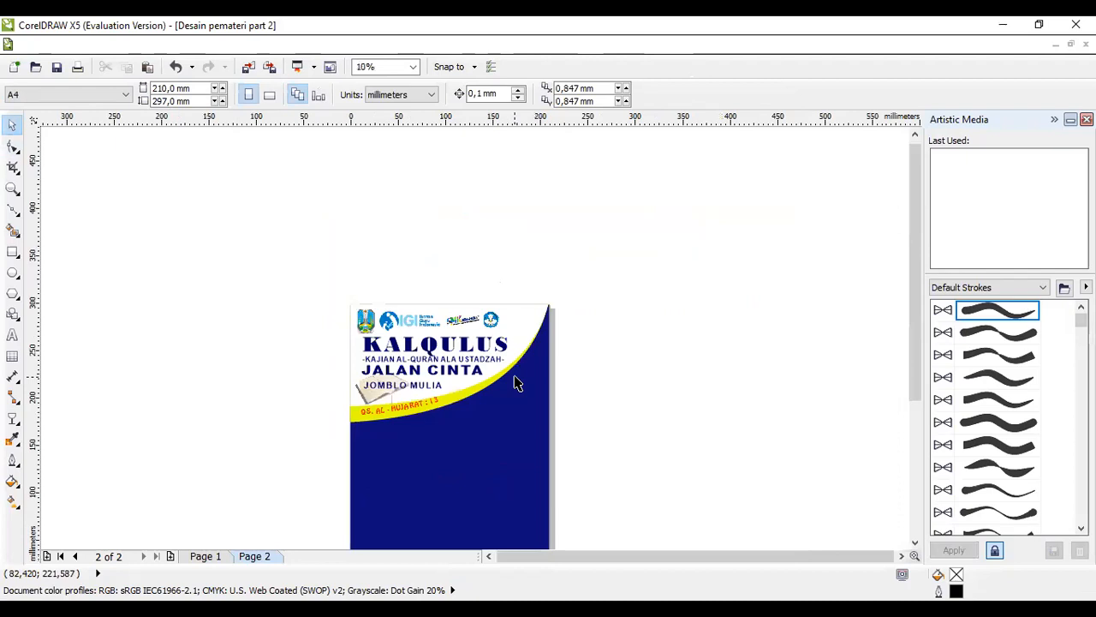
left_click_drag(915, 364, 905, 426)
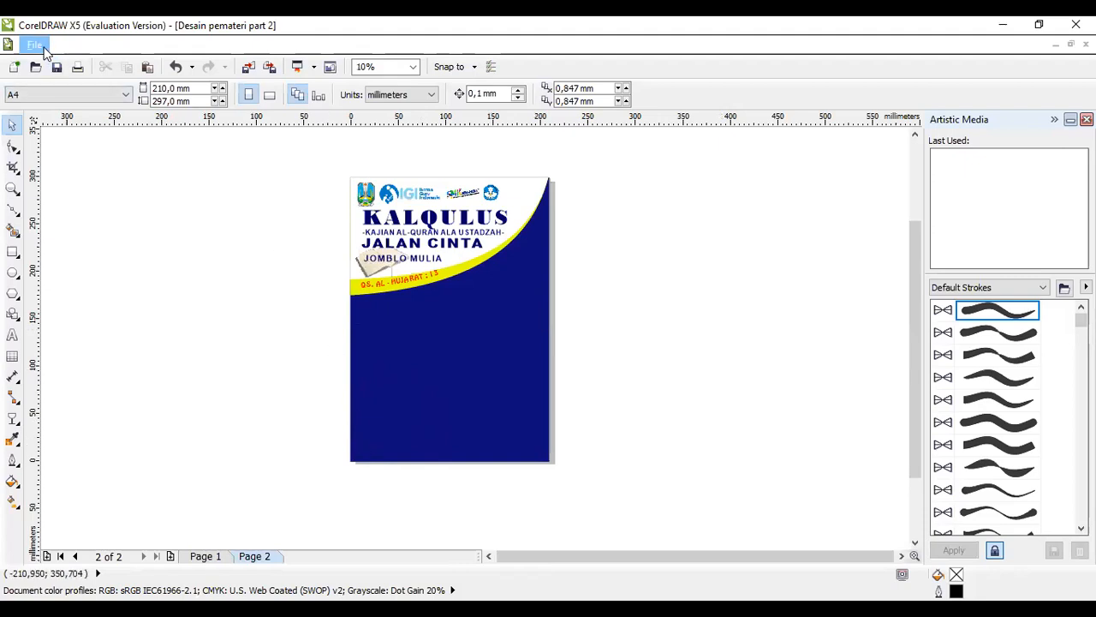
left_click(35, 46)
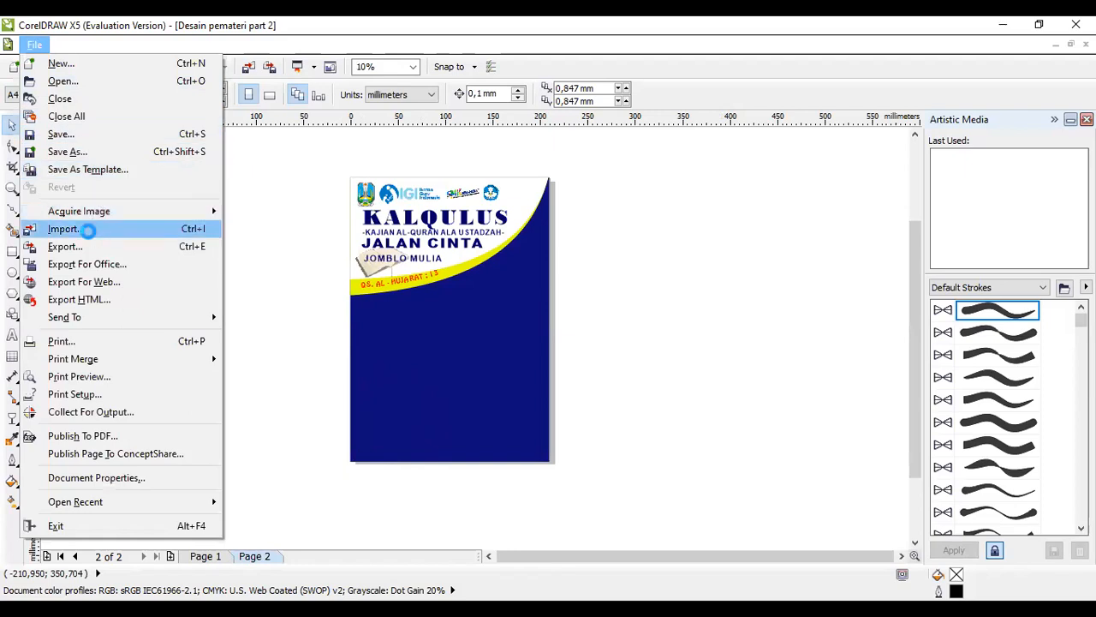
left_click(88, 230)
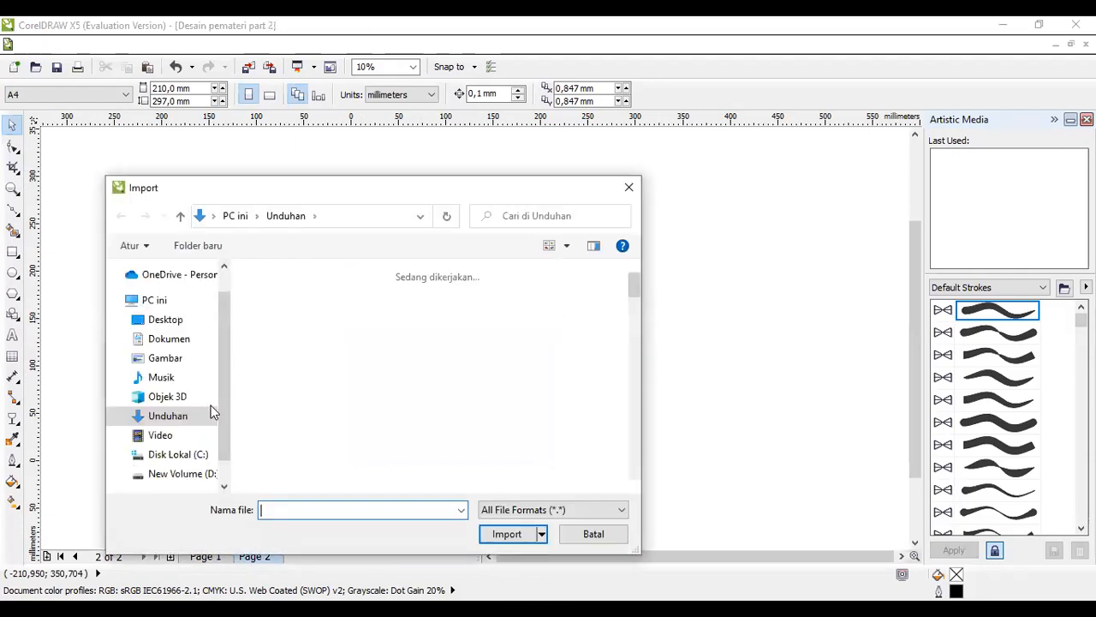
scroll(214, 419, "down", 1)
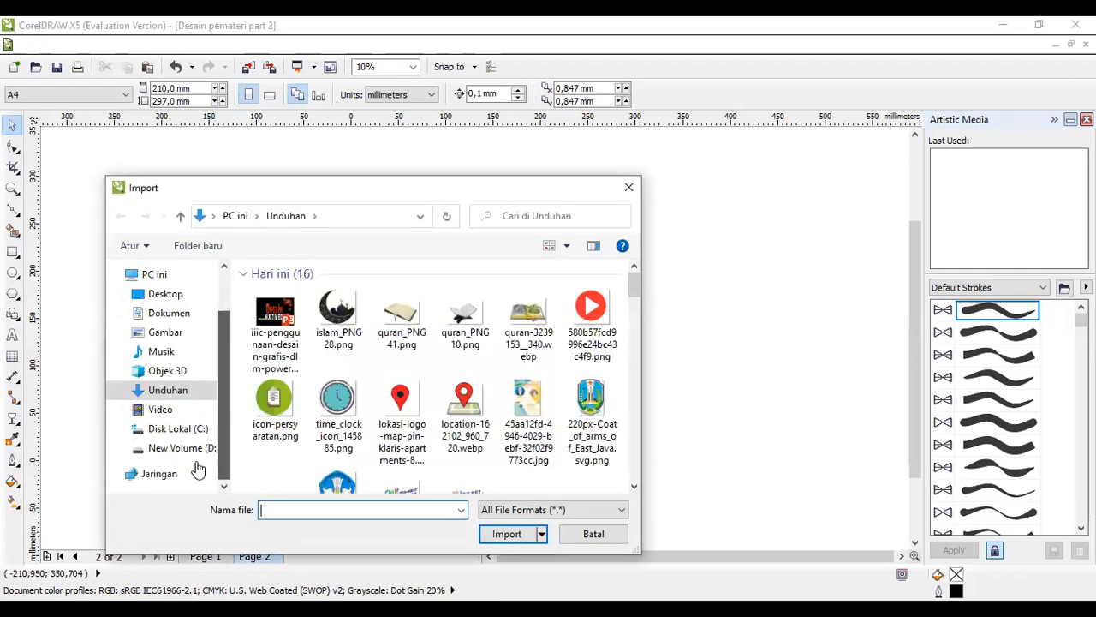
left_click(185, 449)
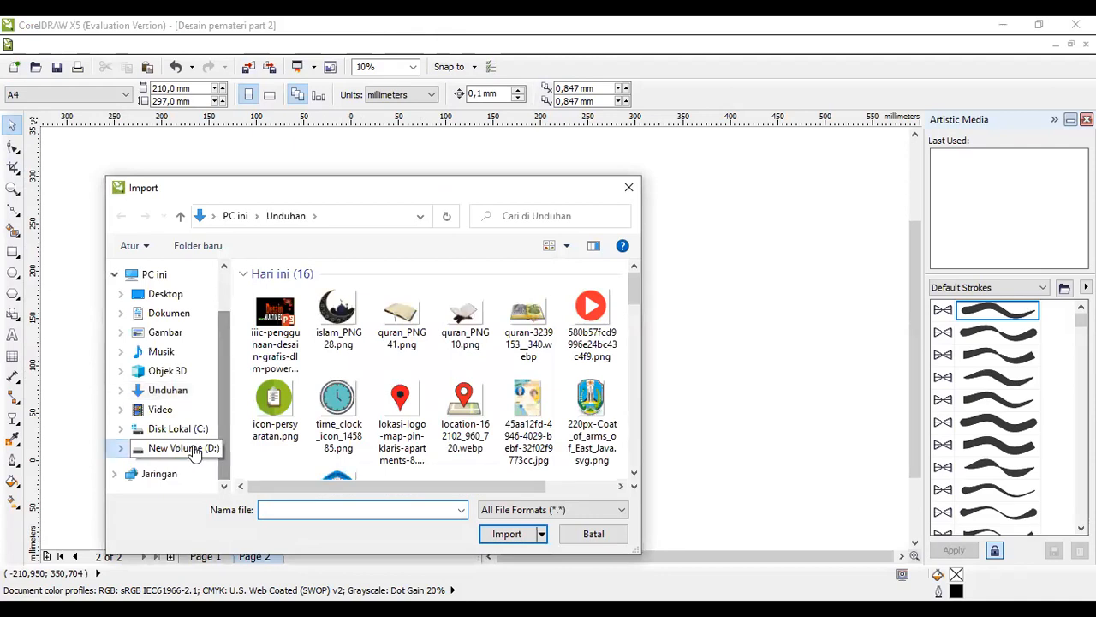
left_click(177, 337)
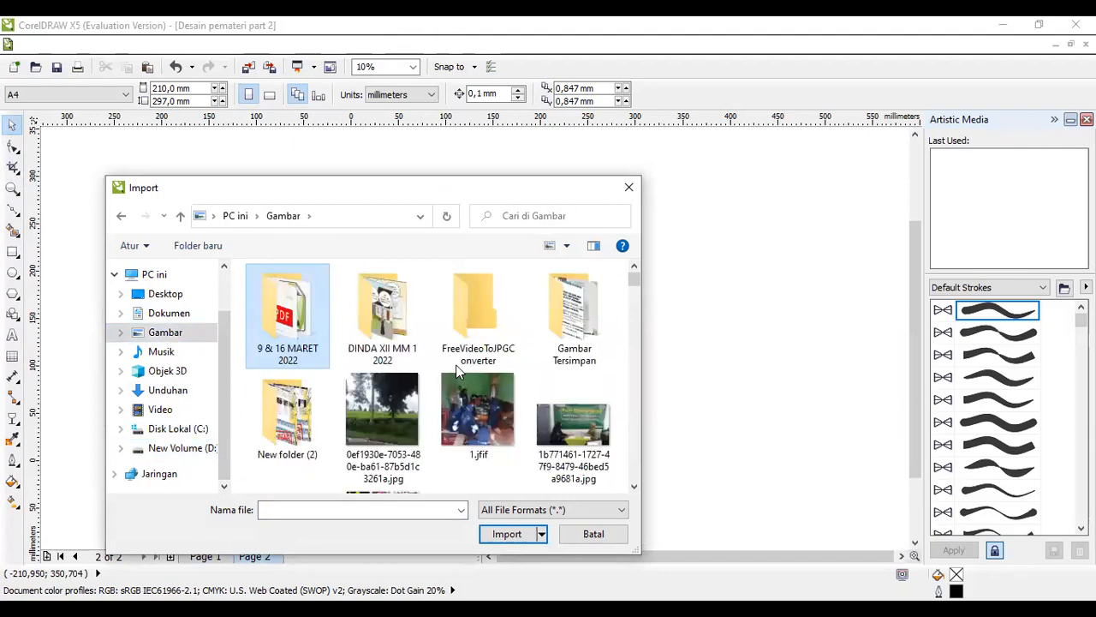
double_click(300, 330)
left_click_drag(636, 307, 637, 448)
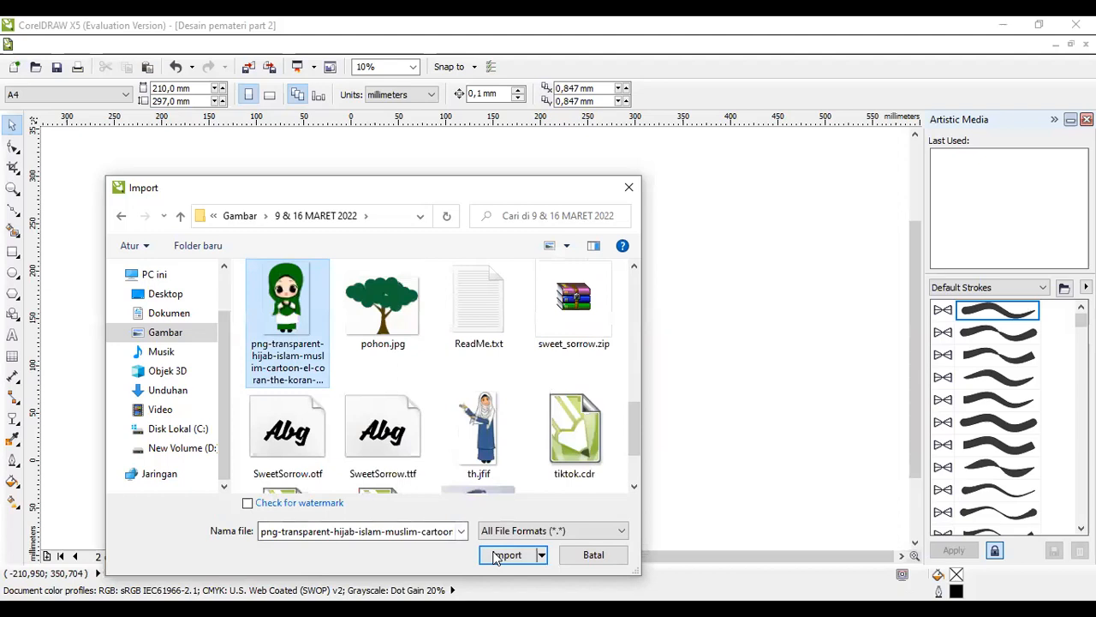
left_click(505, 555)
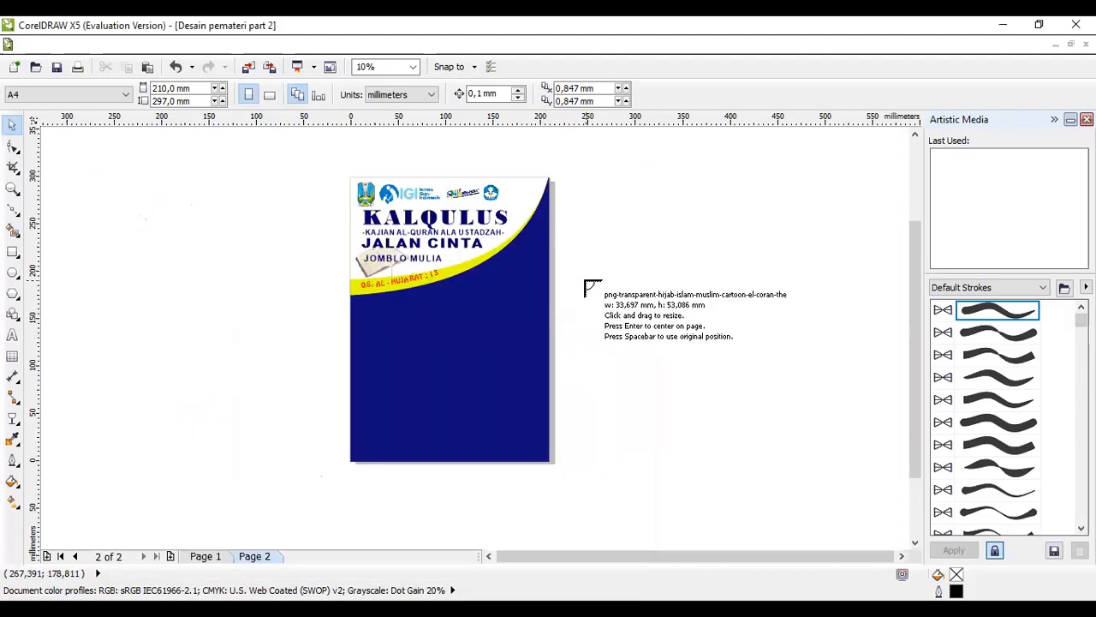
left_click(586, 280)
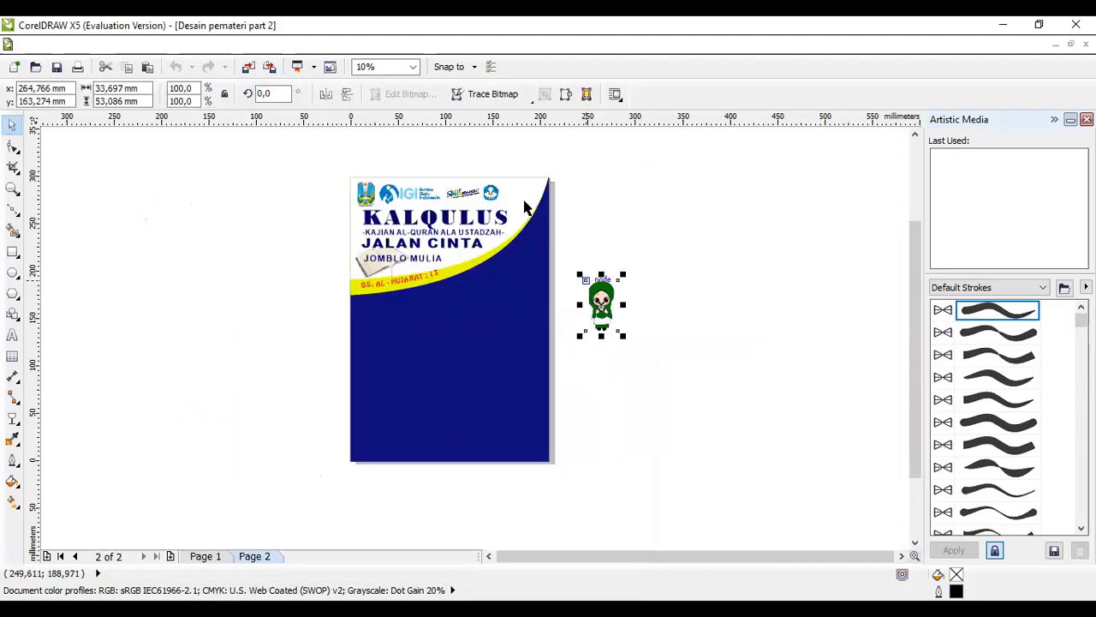
Outline-trace the hijab cartoon as a Detailed logo with smoothing 0 and maximum detail, replacing the original bitmap
left_click(411, 66)
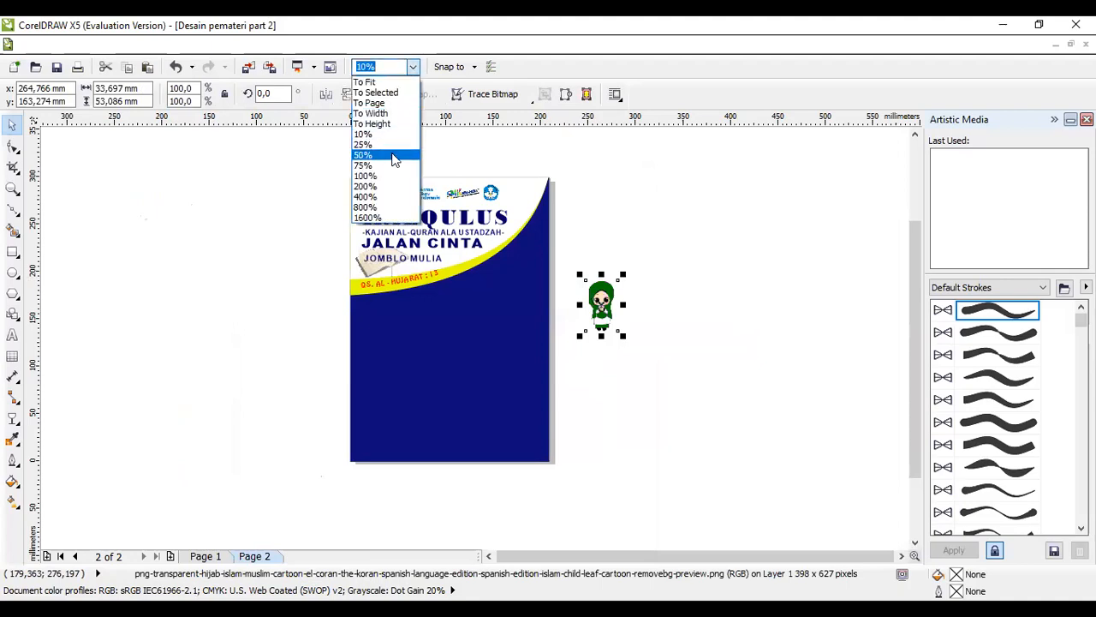
left_click_drag(916, 371, 916, 347)
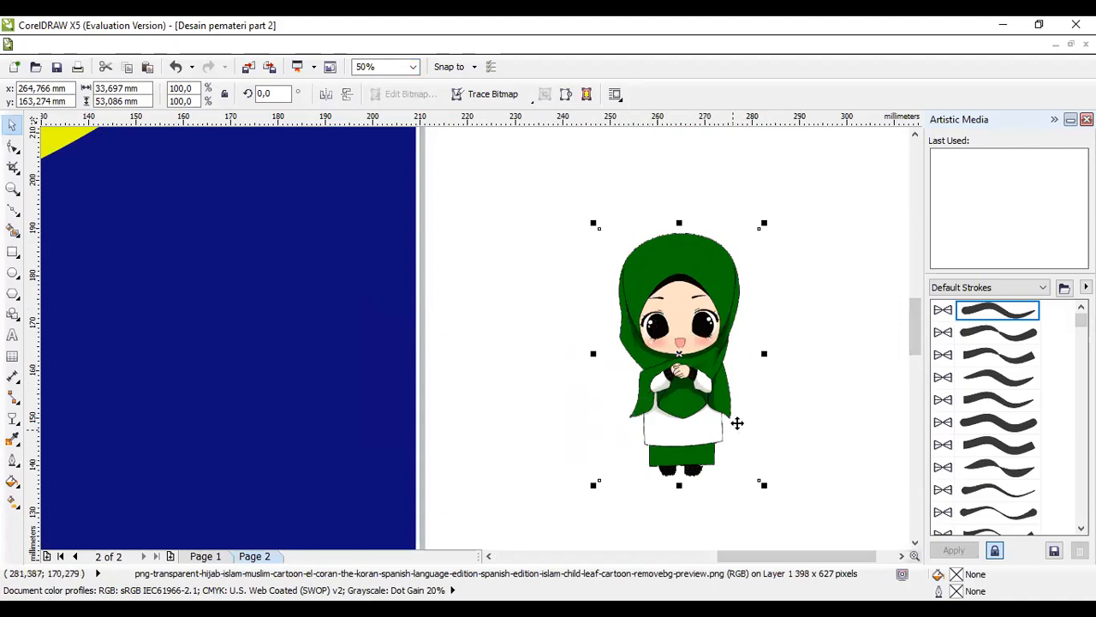
right_click(695, 349)
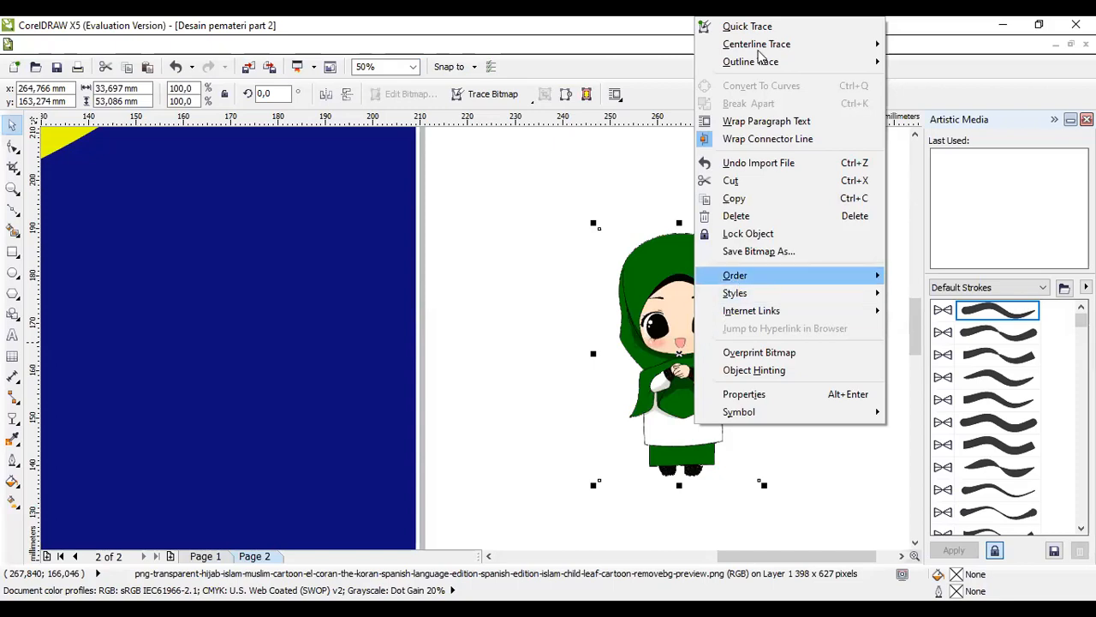
mouse_move(752, 64)
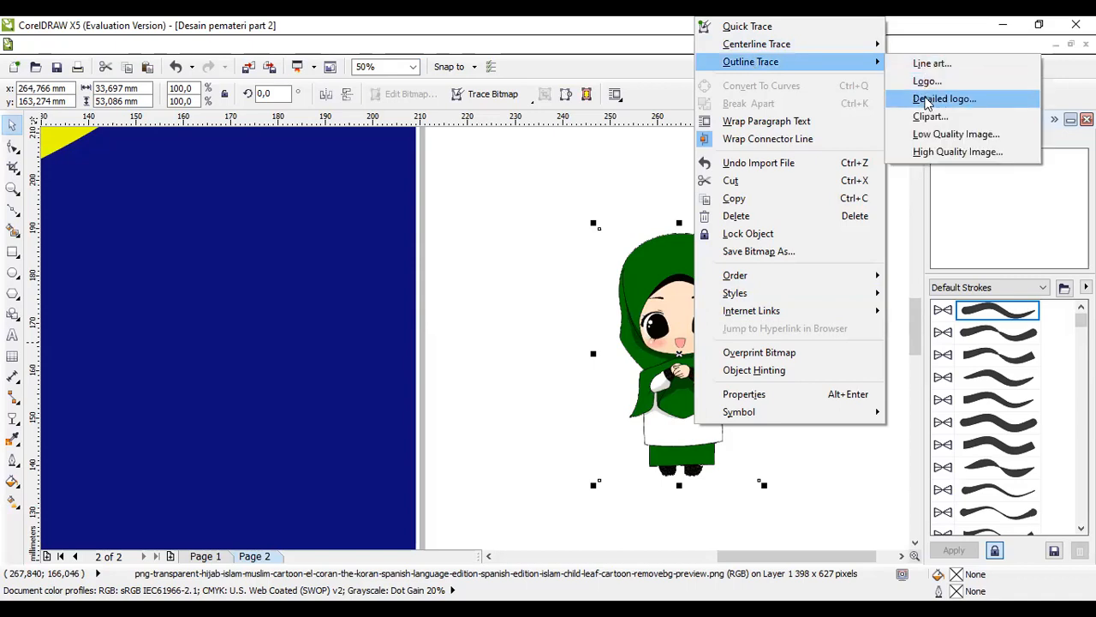
left_click(925, 100)
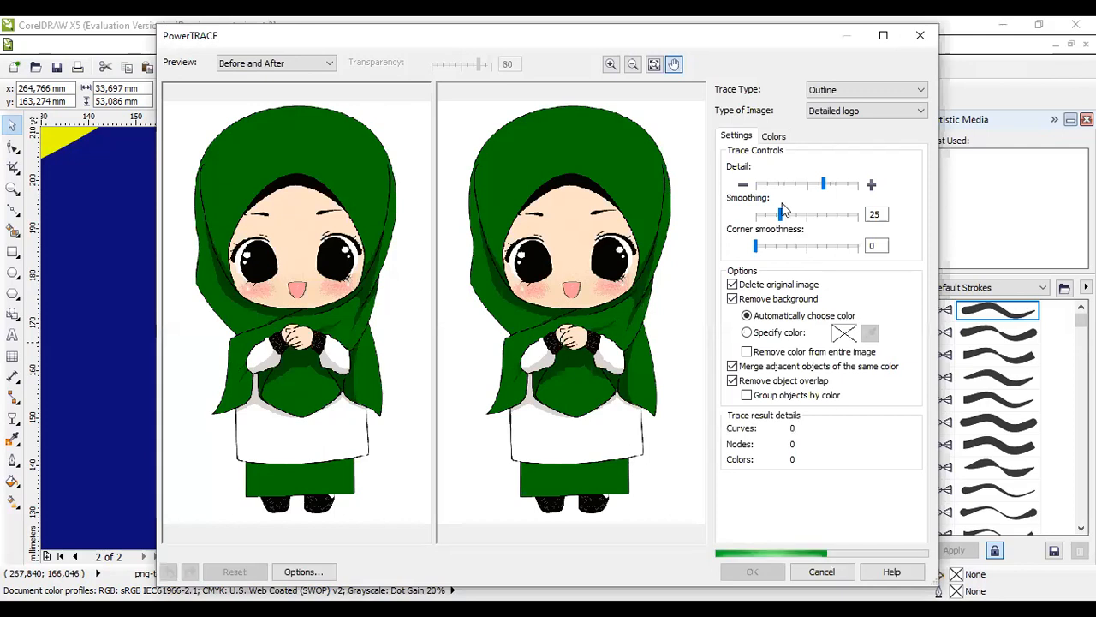
left_click_drag(780, 214, 755, 214)
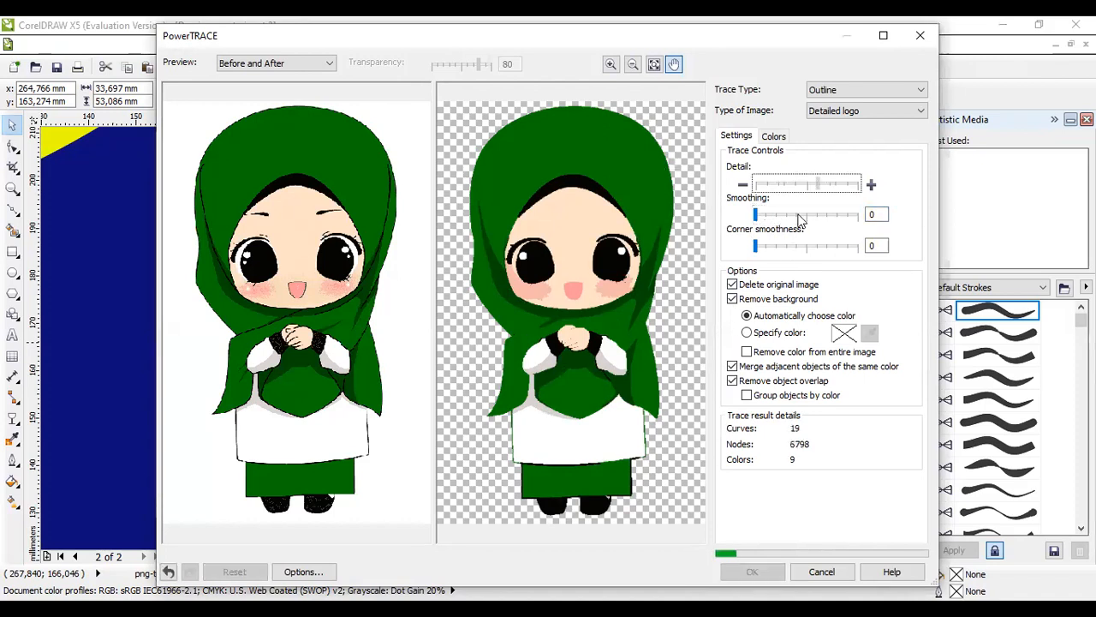
left_click_drag(798, 213, 885, 221)
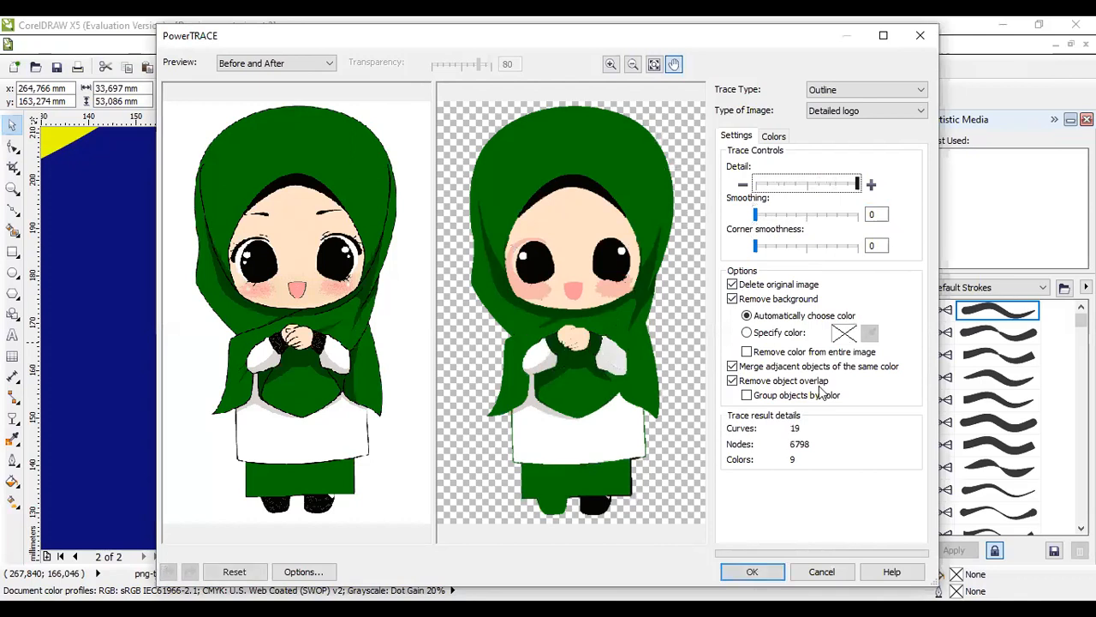
left_click(753, 573)
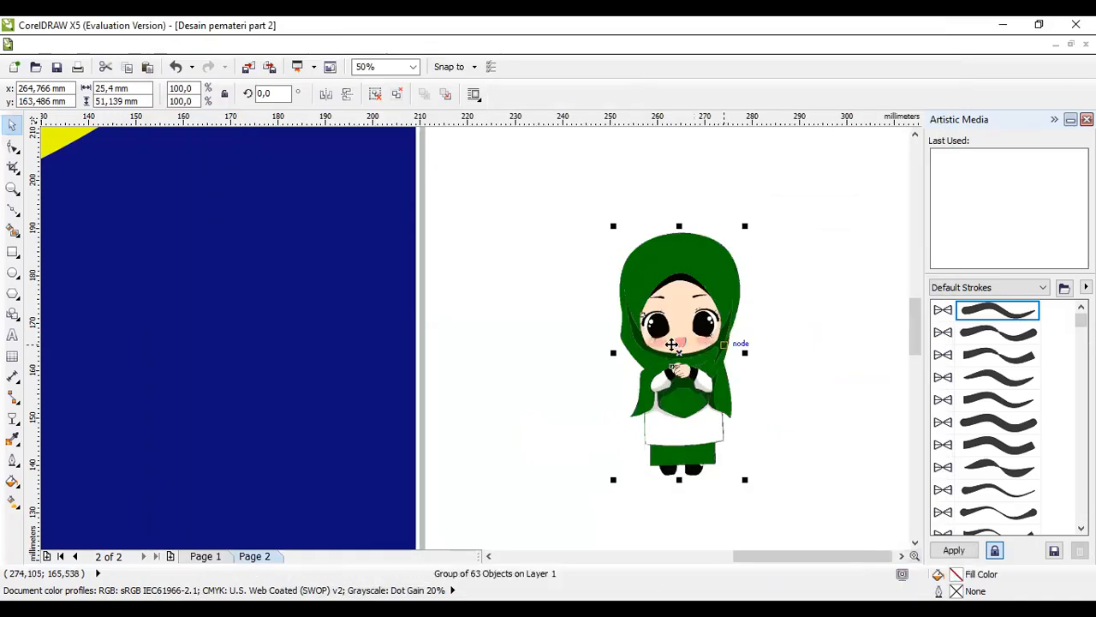
Move the traced cartoon about 9 mm left and ungroup all of its objects
left_click_drag(701, 349, 661, 350)
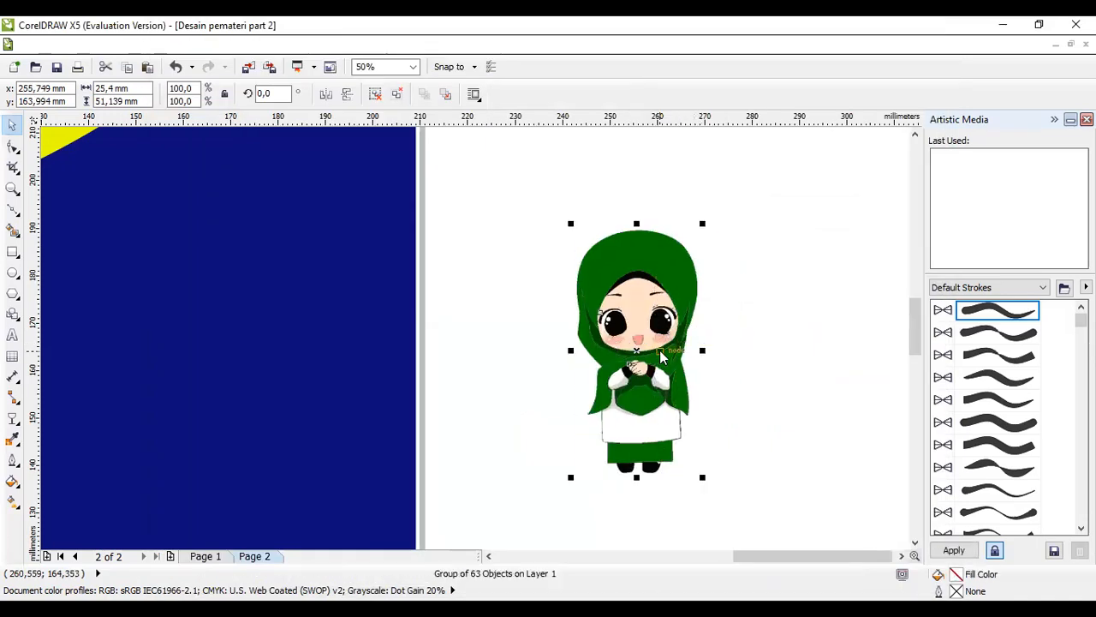
right_click(690, 89)
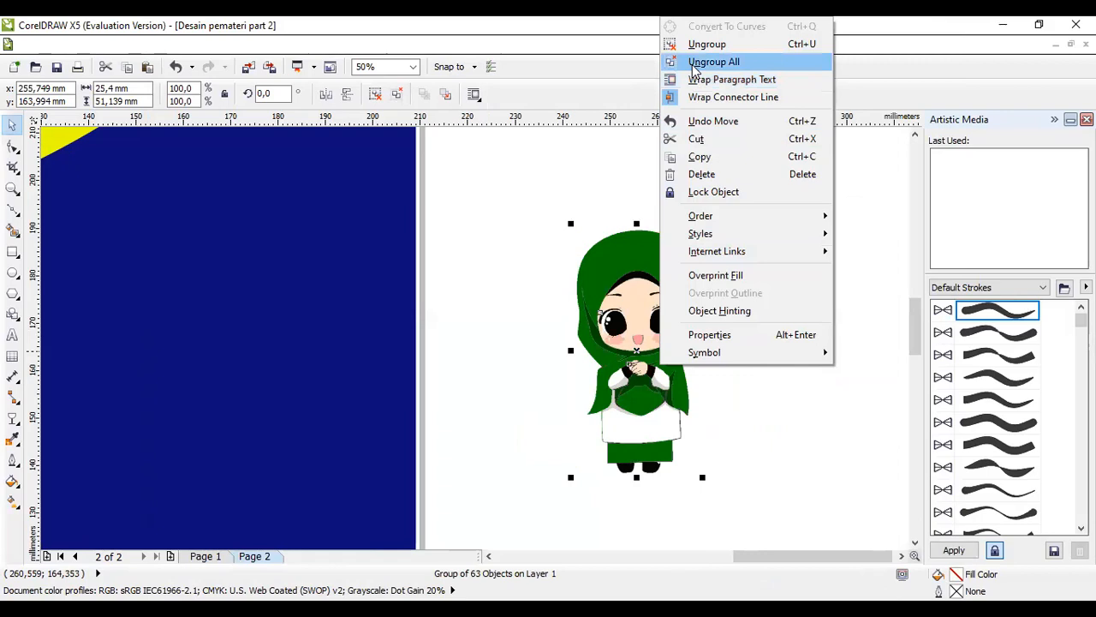
left_click(694, 68)
left_click(776, 258)
Recolour the main green hijab shape of the cartoon with the orange uniform fill #DE6224
left_click(677, 254)
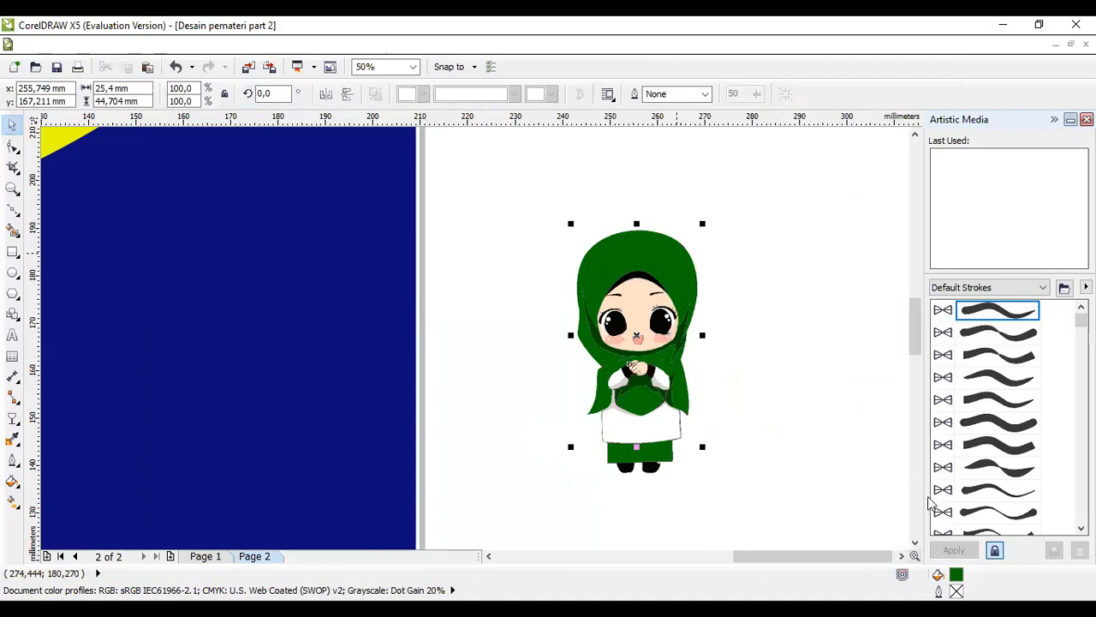
key("F10")
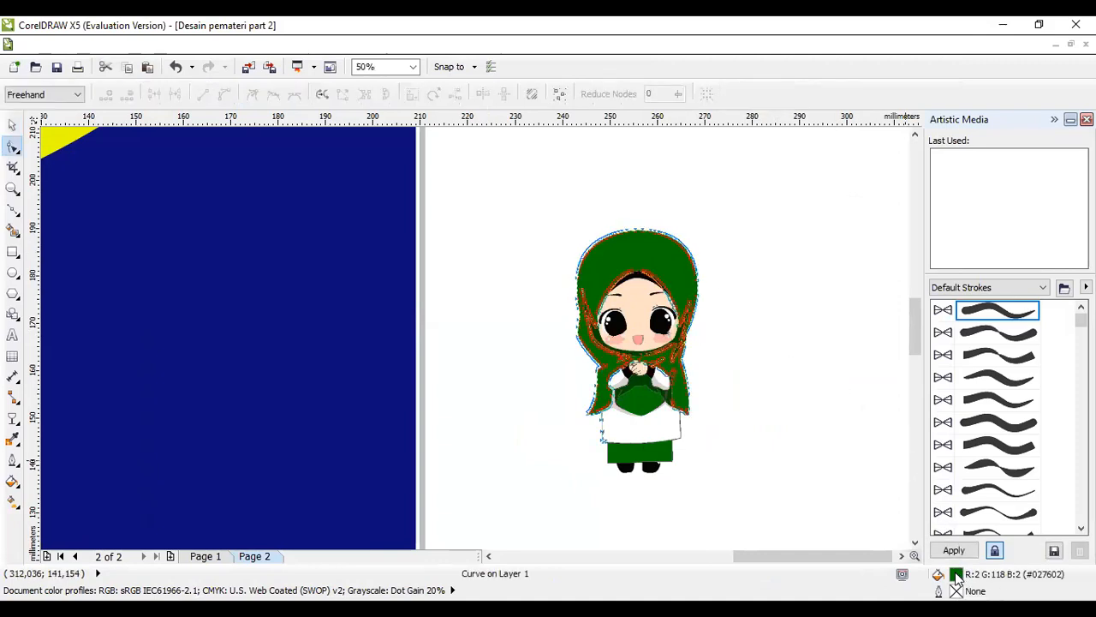
double_click(956, 577)
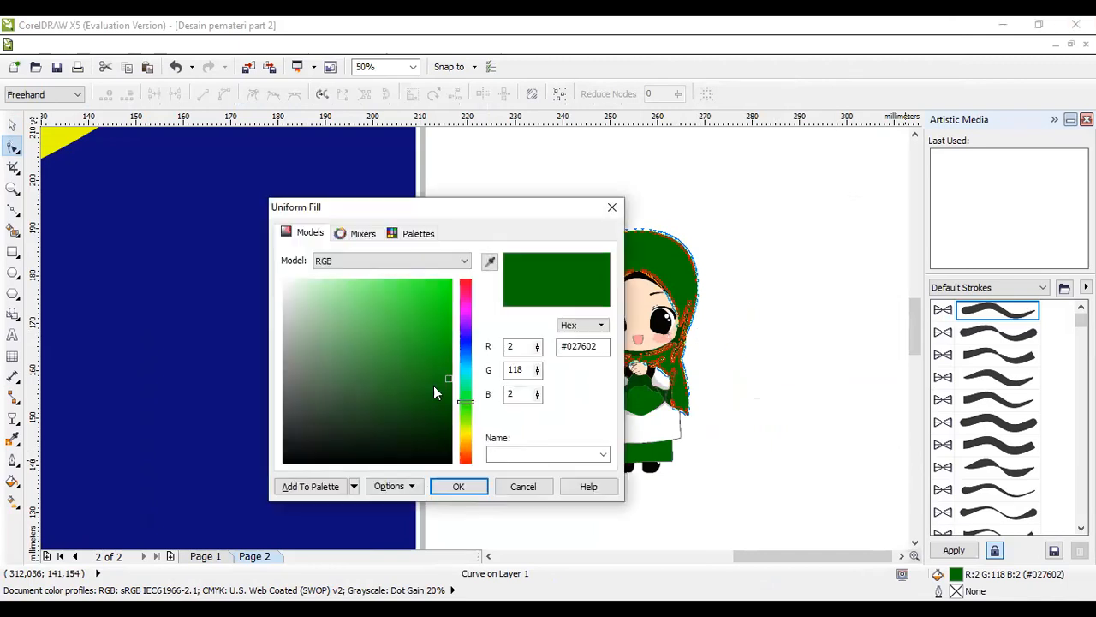
left_click(466, 449)
left_click(424, 302)
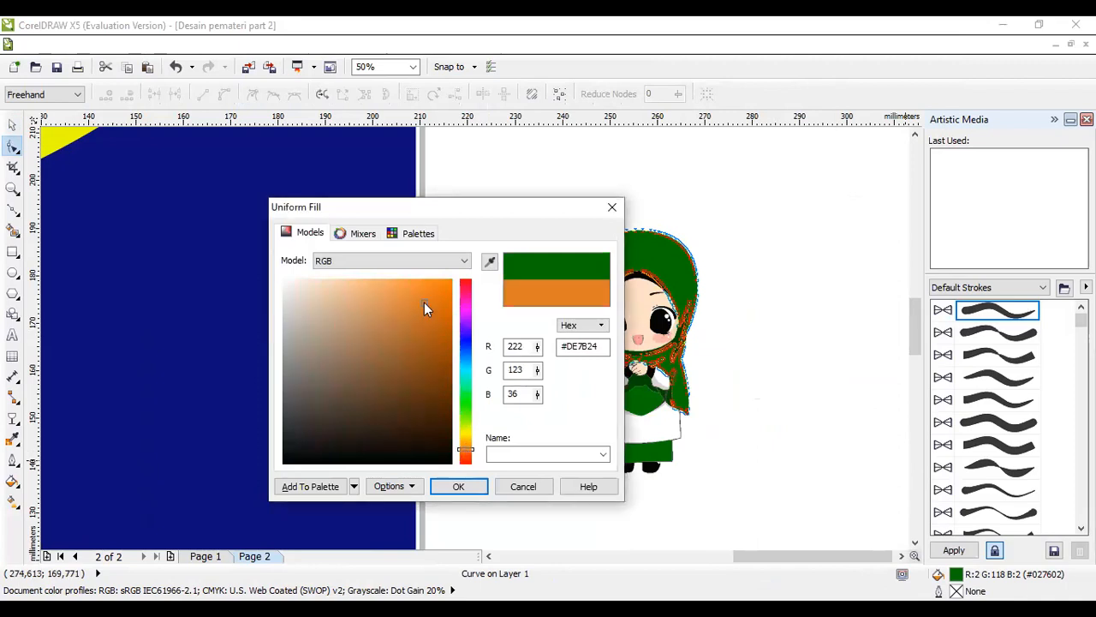
left_click(467, 454)
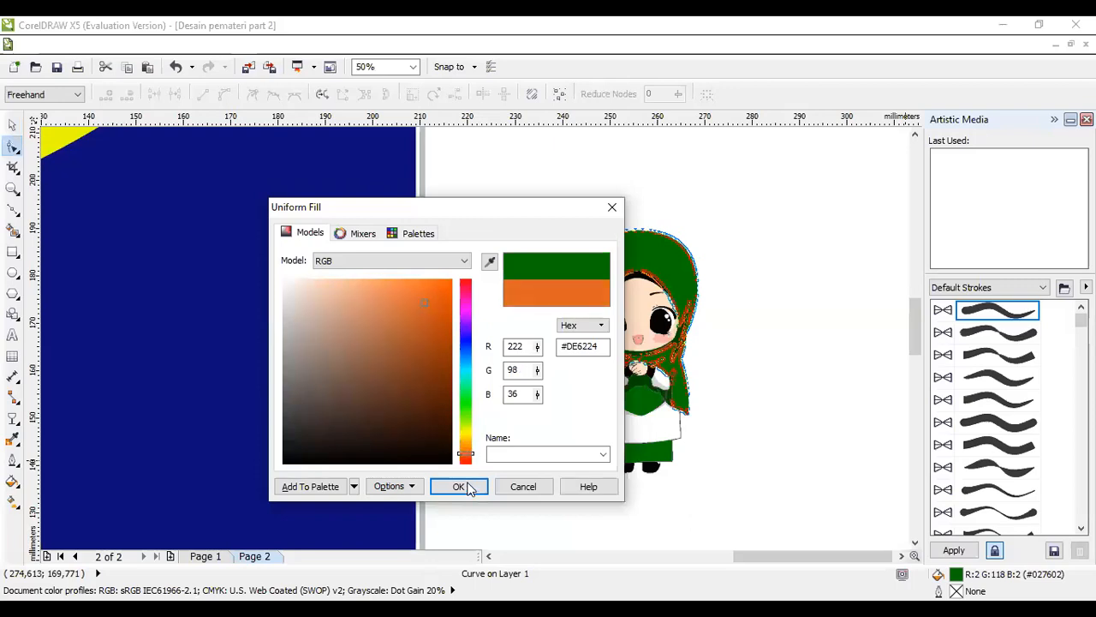
left_click(467, 489)
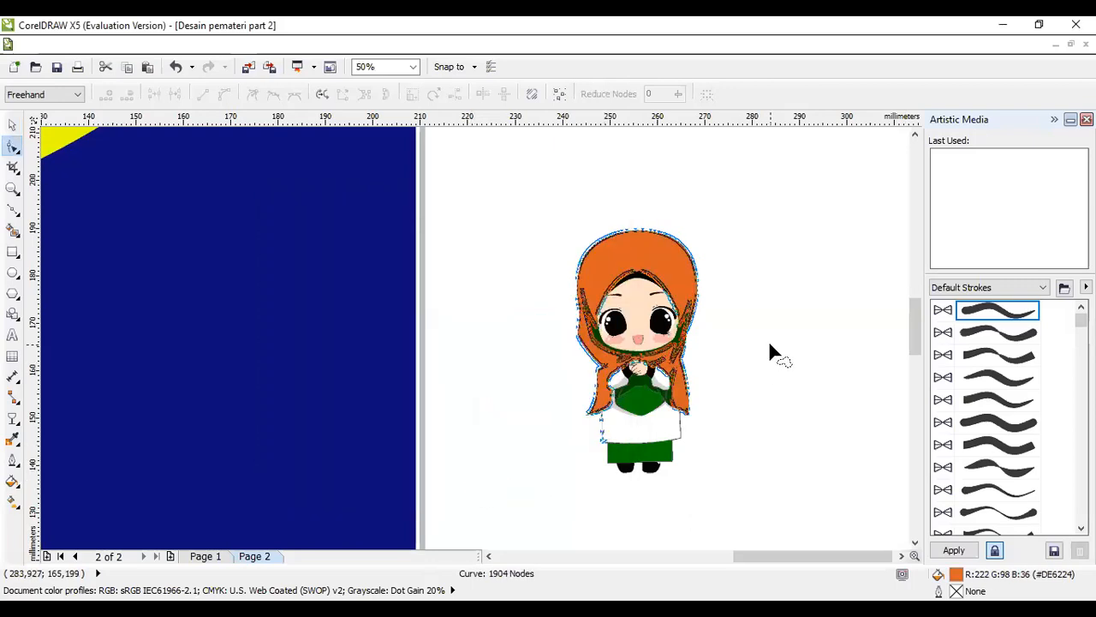
left_click(12, 125)
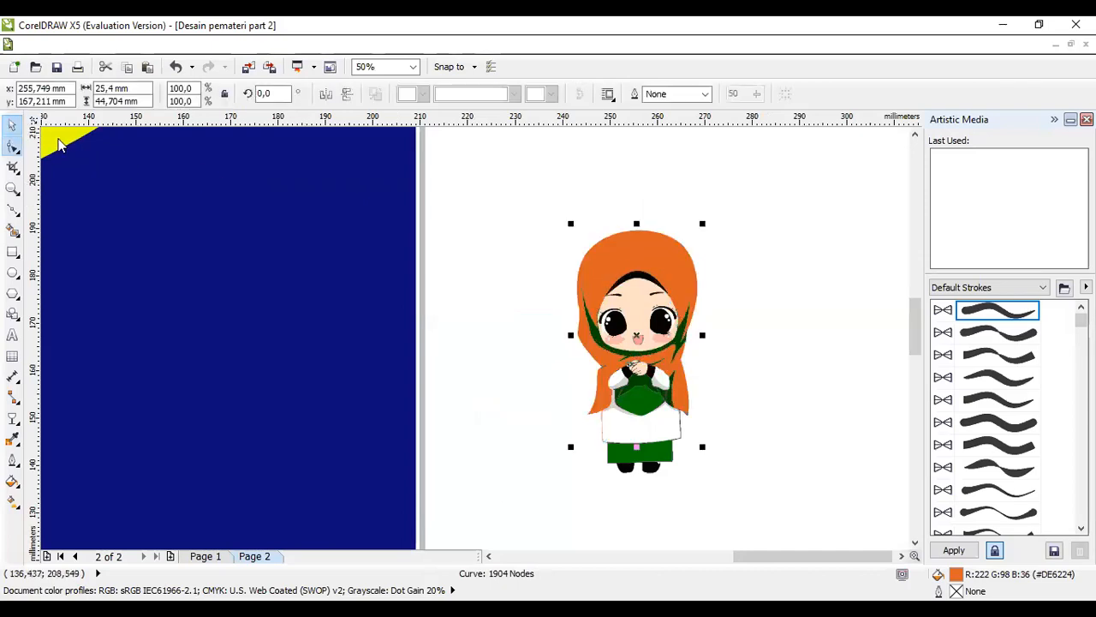
Fill the green hijab front panel below the hands with darker orange #B84C16, starting from the hijab's sampled orange
left_click(682, 339)
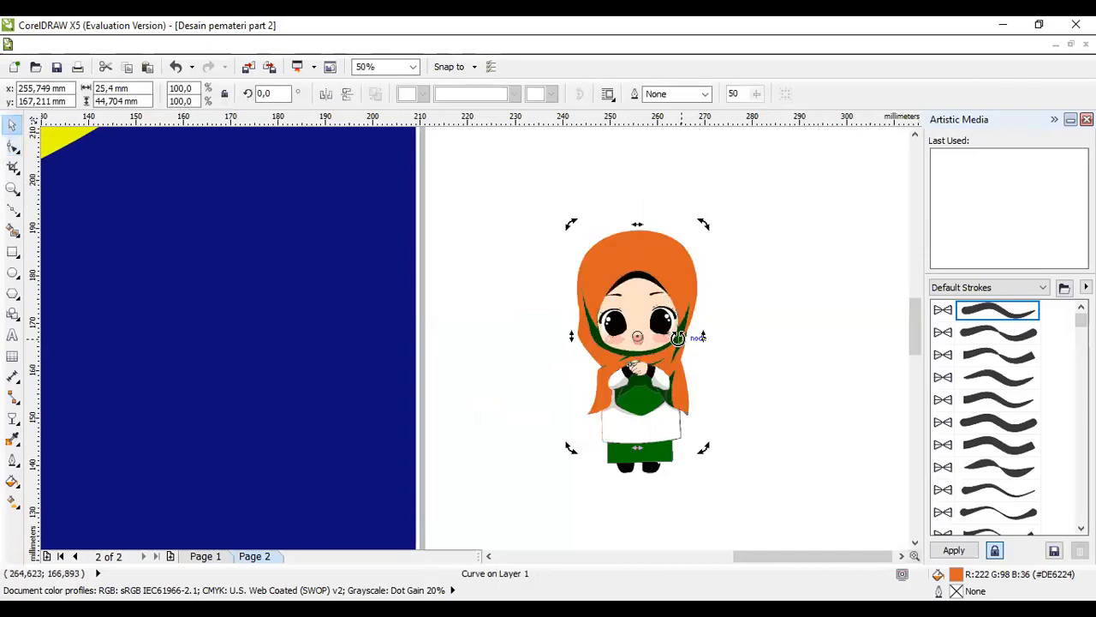
left_click(765, 293)
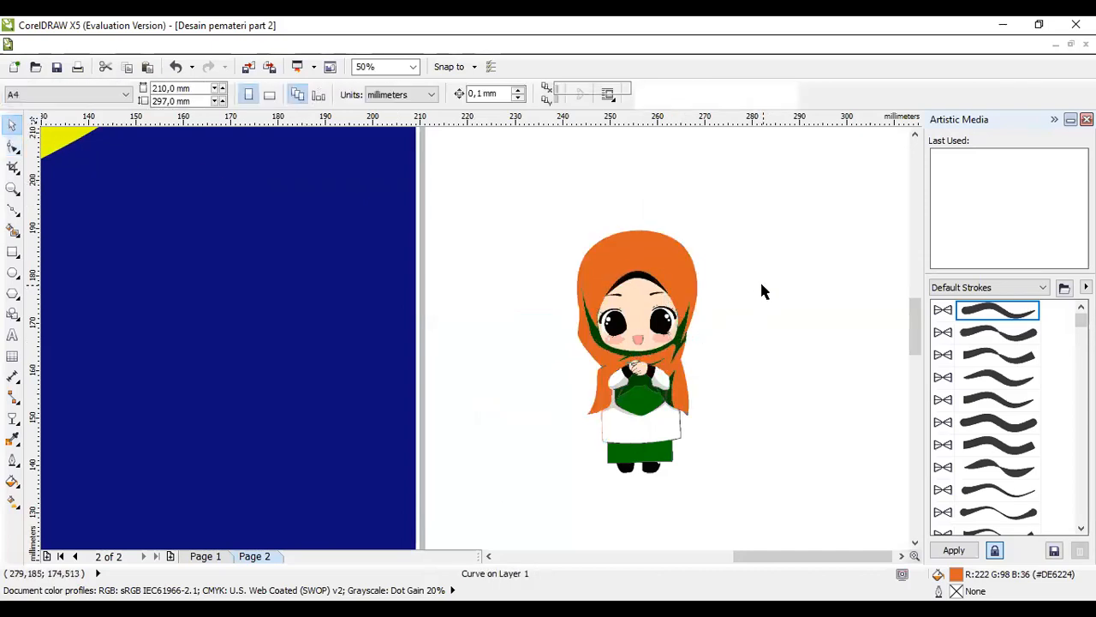
left_click(682, 340)
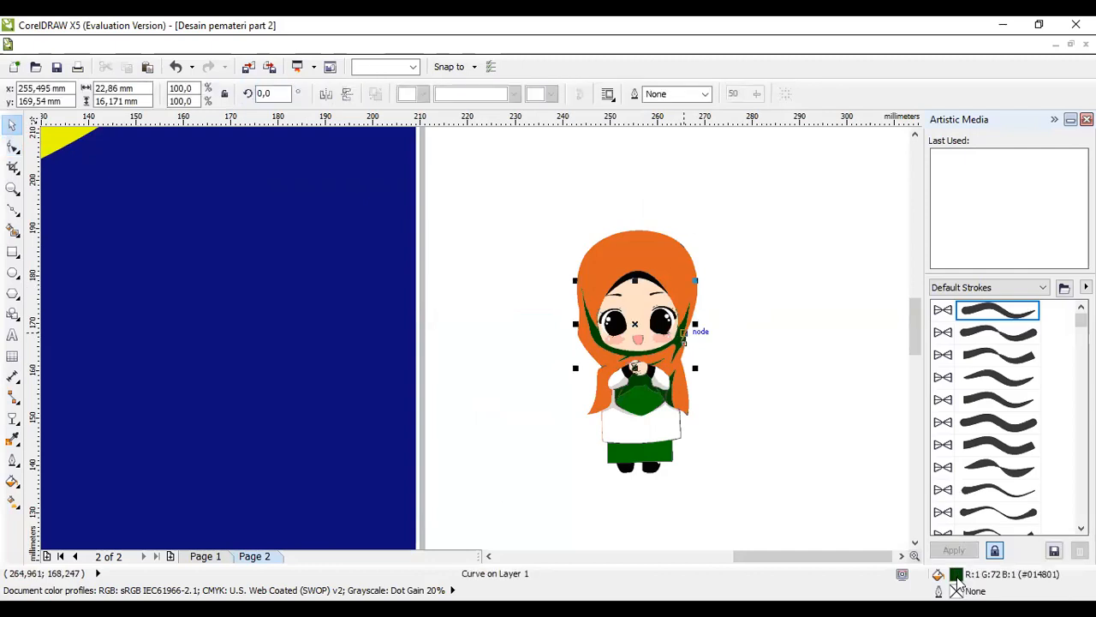
left_click(642, 403)
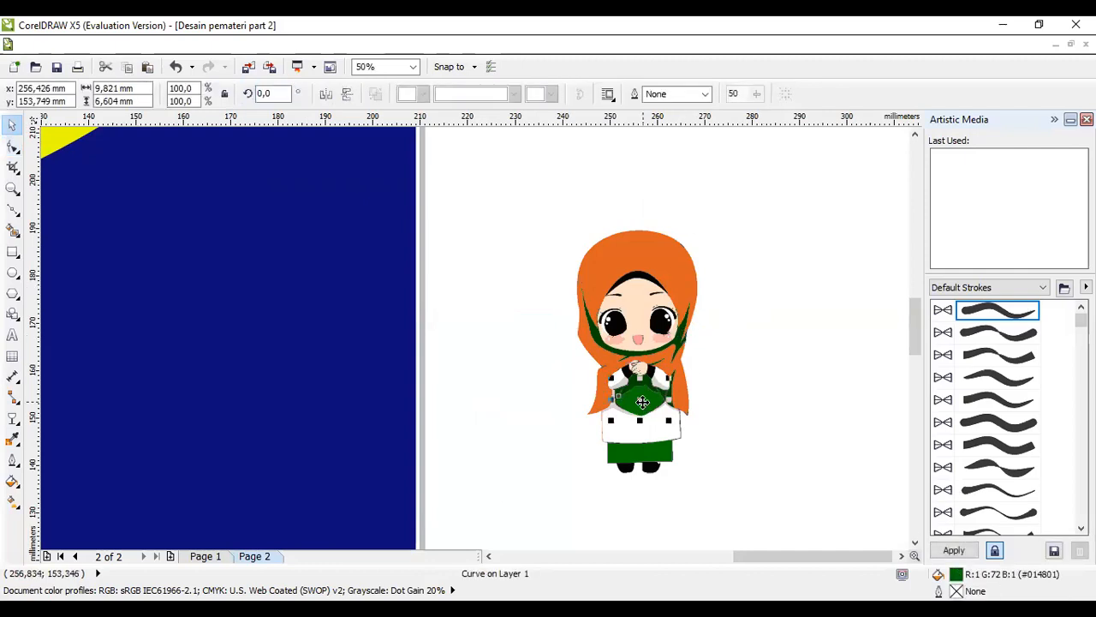
double_click(959, 577)
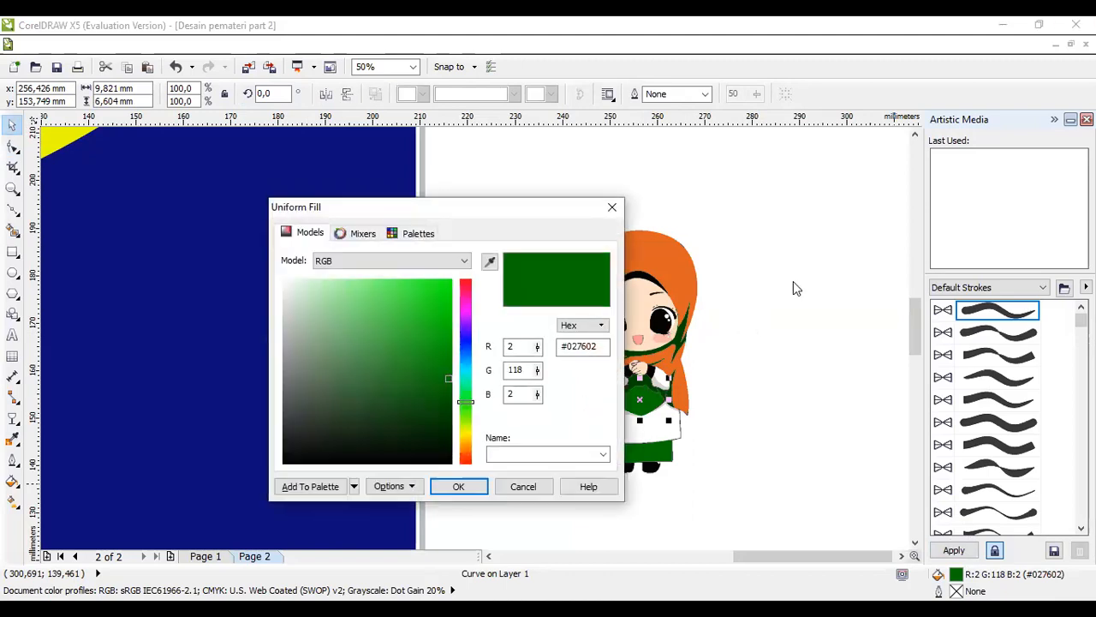
left_click(491, 262)
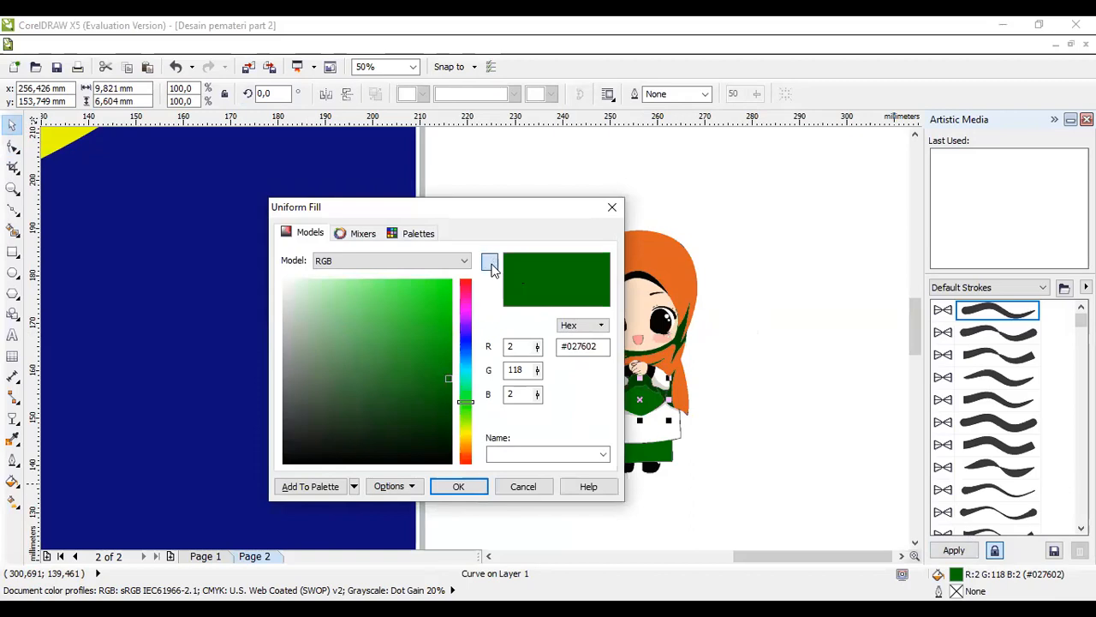
left_click(661, 263)
left_click(431, 330)
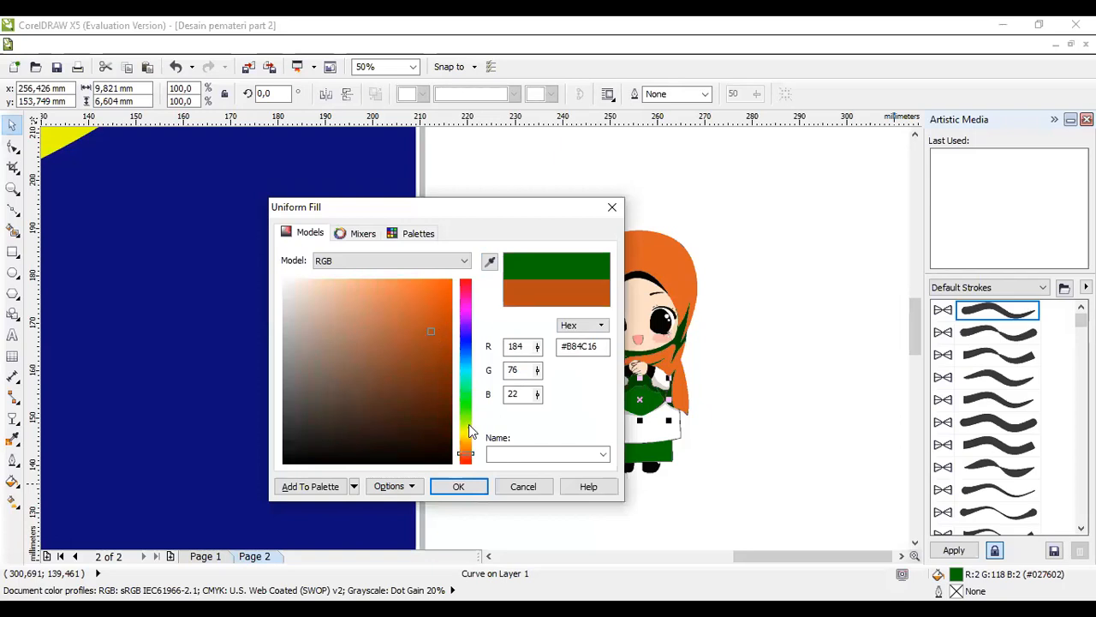
left_click(459, 487)
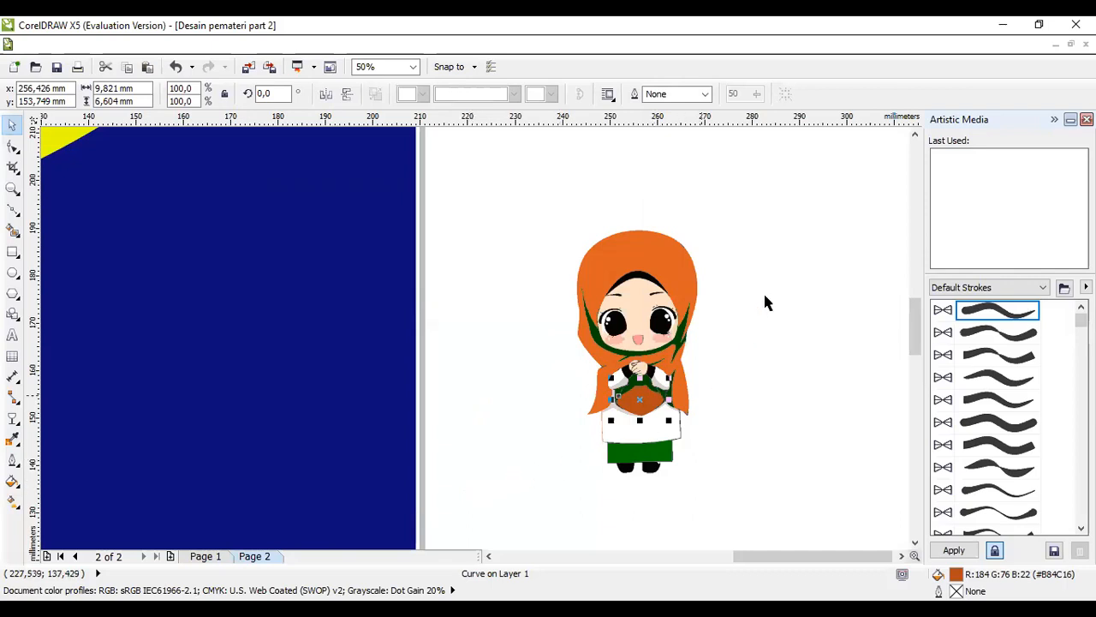
Recolour the dark green hijab shading around the face with the dark brown uniform fill #3D1204
left_click(681, 338)
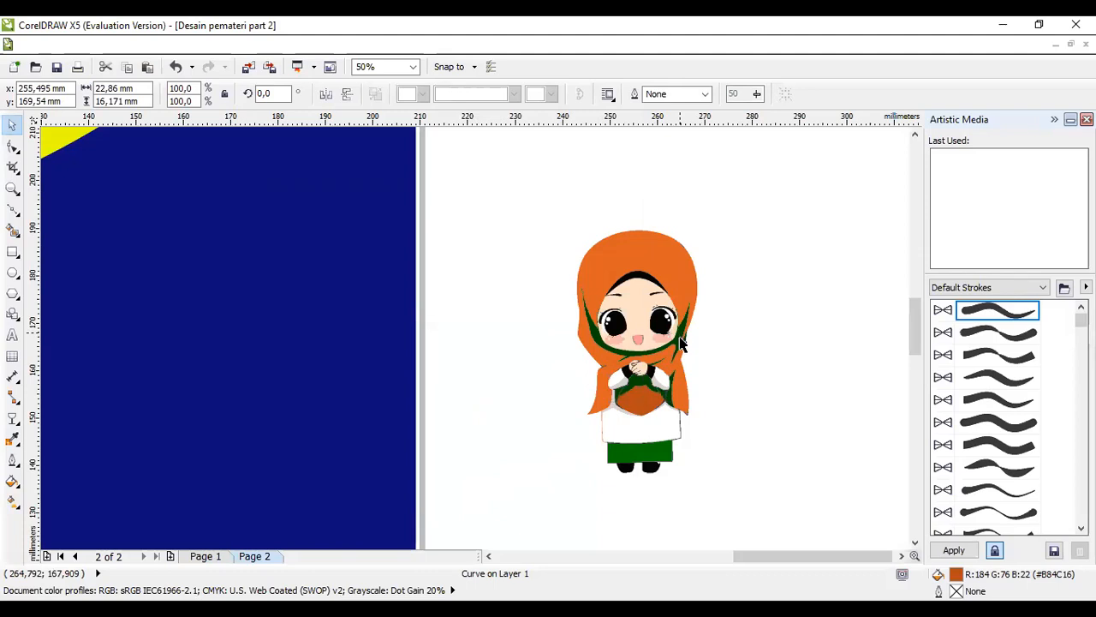
left_click(681, 338)
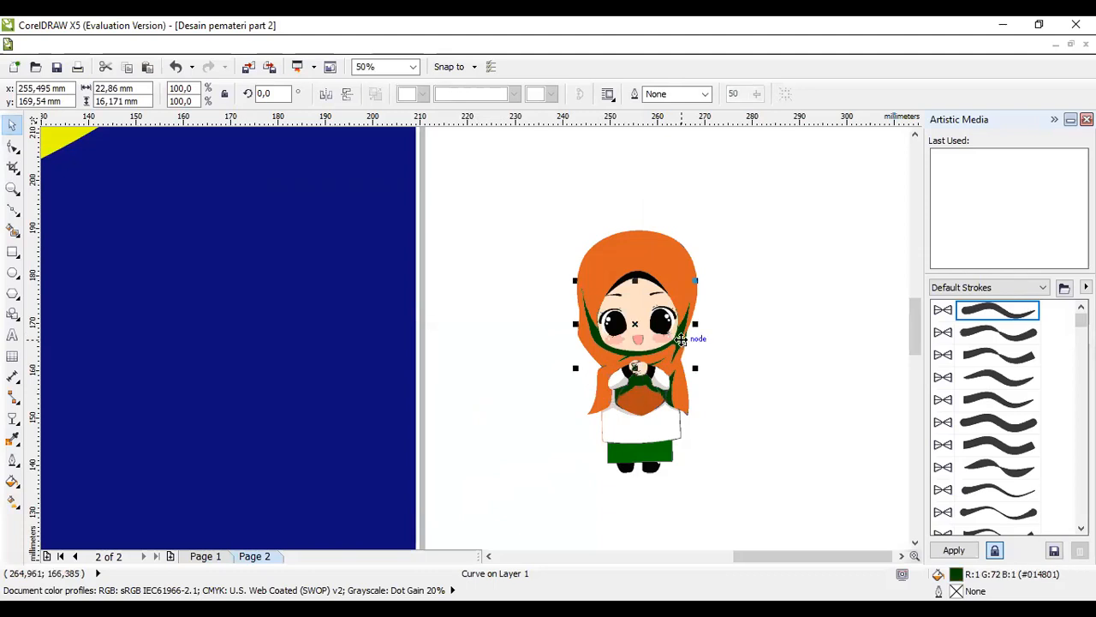
double_click(957, 575)
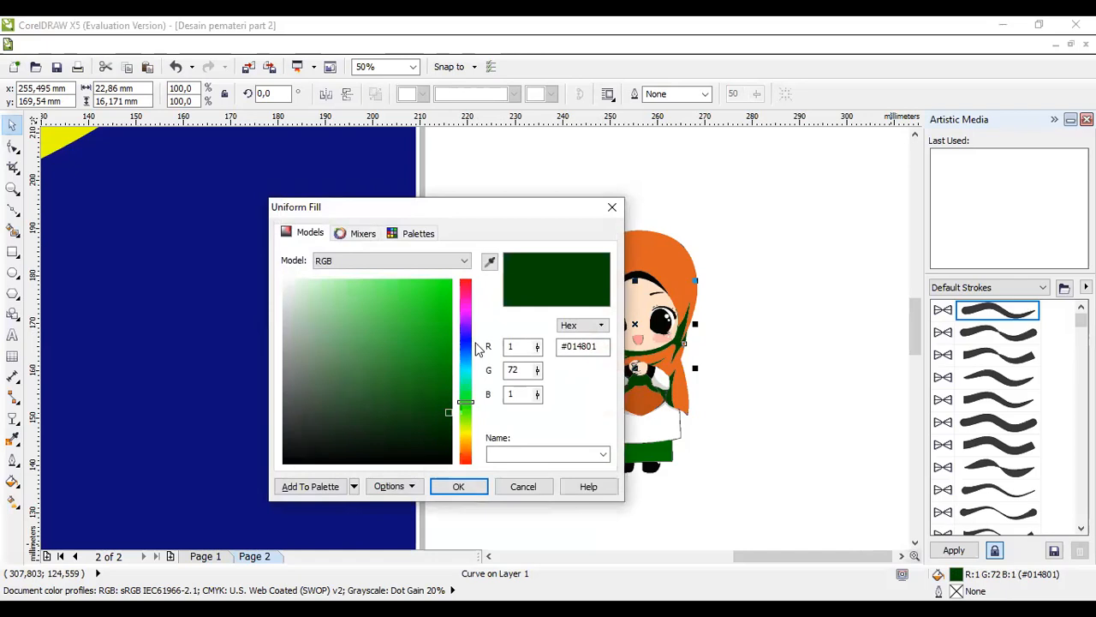
left_click(466, 457)
left_click_drag(446, 421, 440, 418)
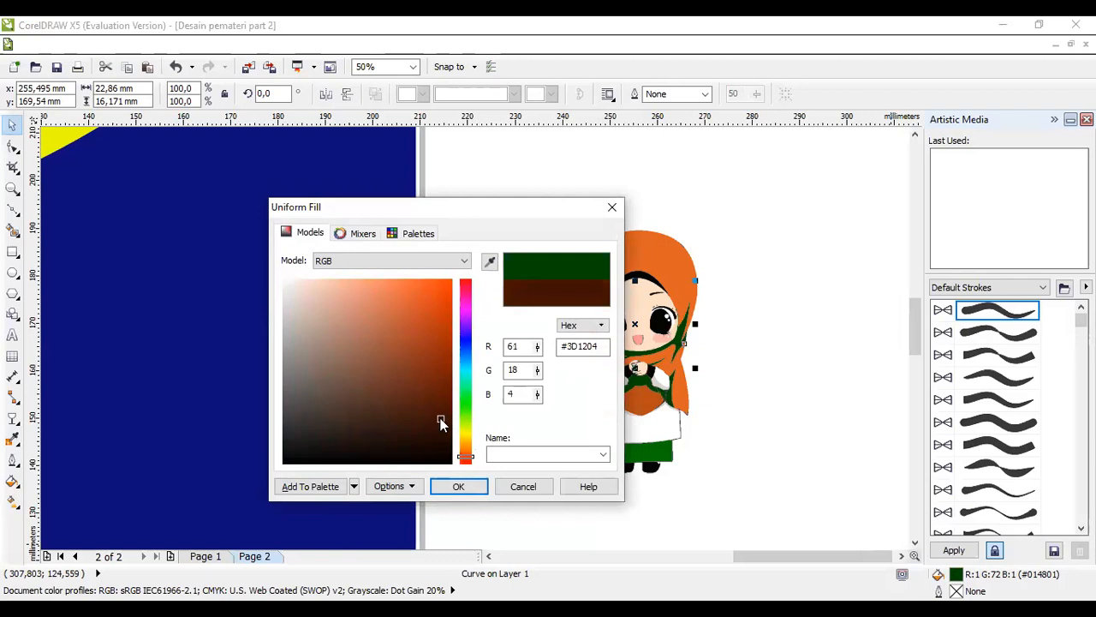
left_click(461, 485)
left_click(744, 355)
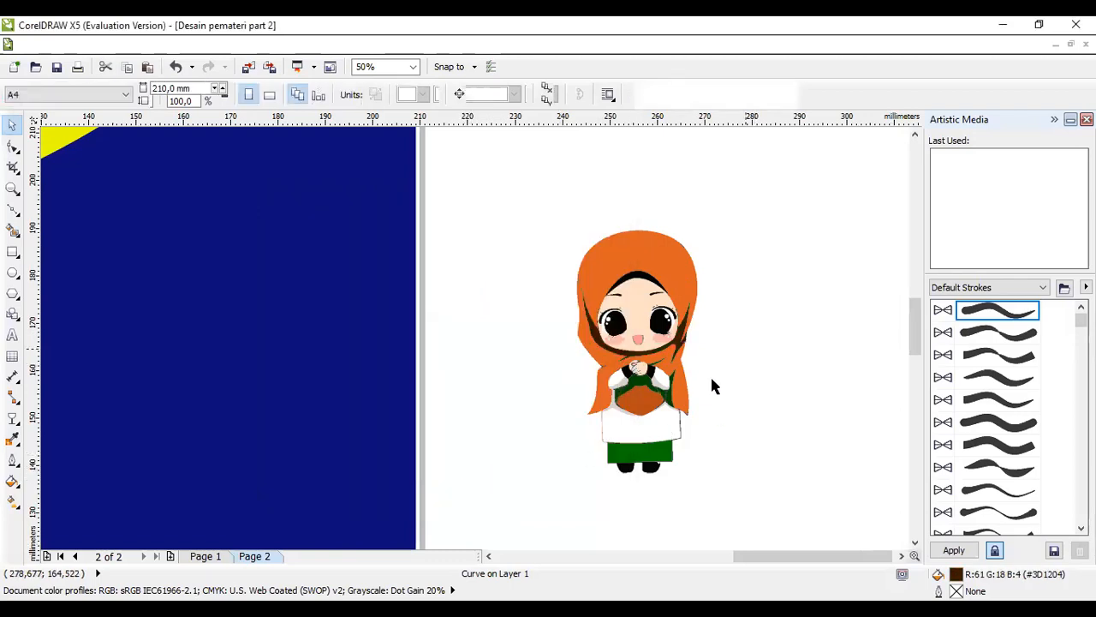
Fill the dark green shading directly beneath the hands with dark brown #3D1204 sampled from the shading around the face
left_click(632, 378)
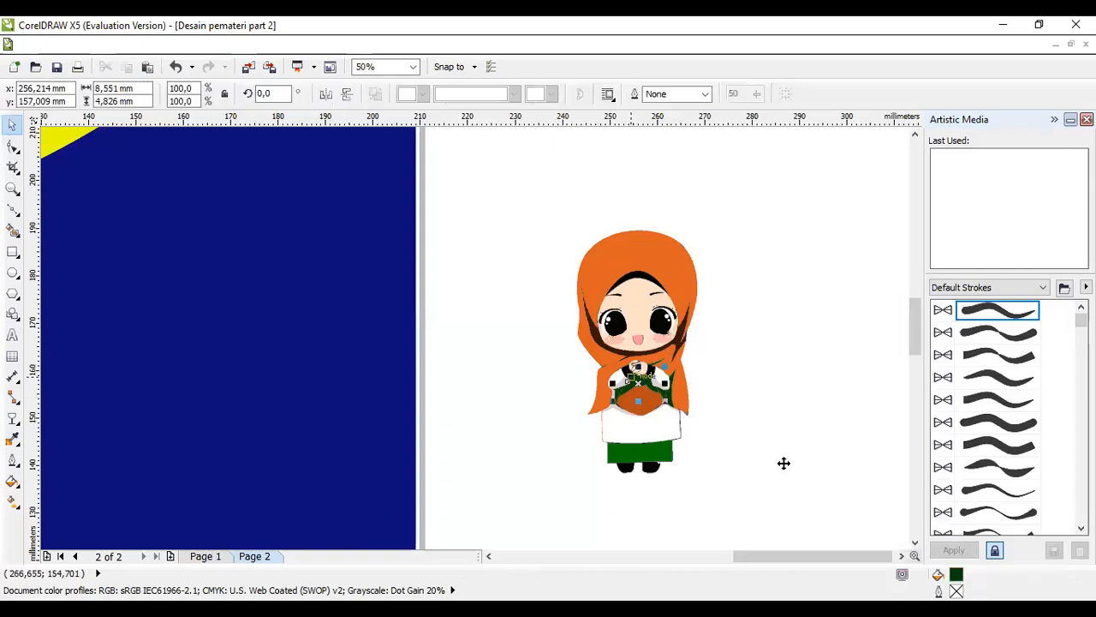
double_click(958, 576)
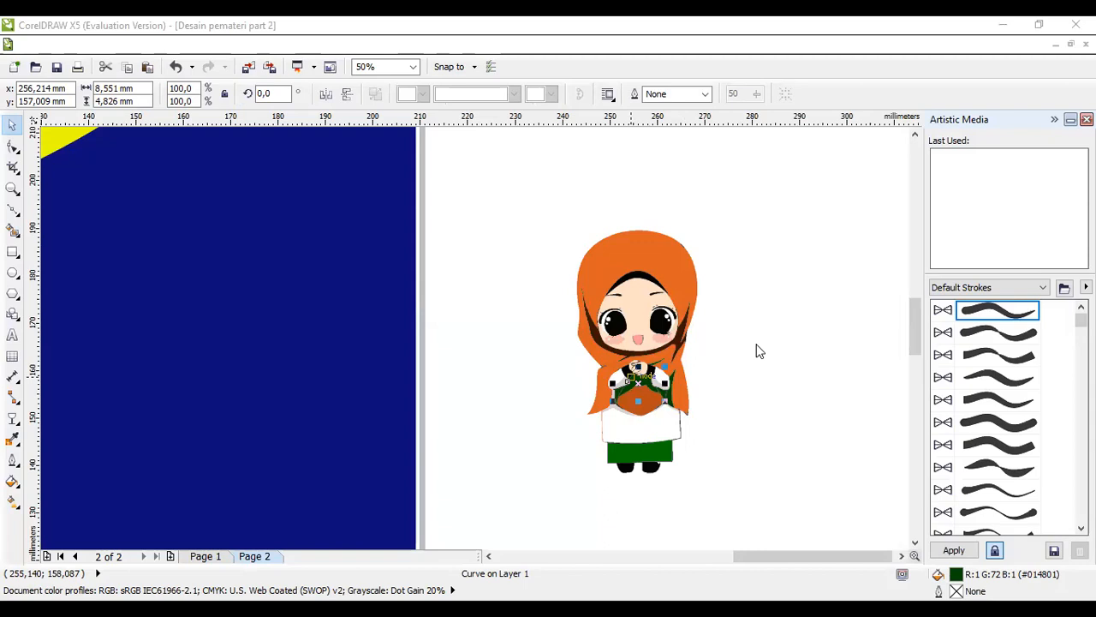
key("shift+F11")
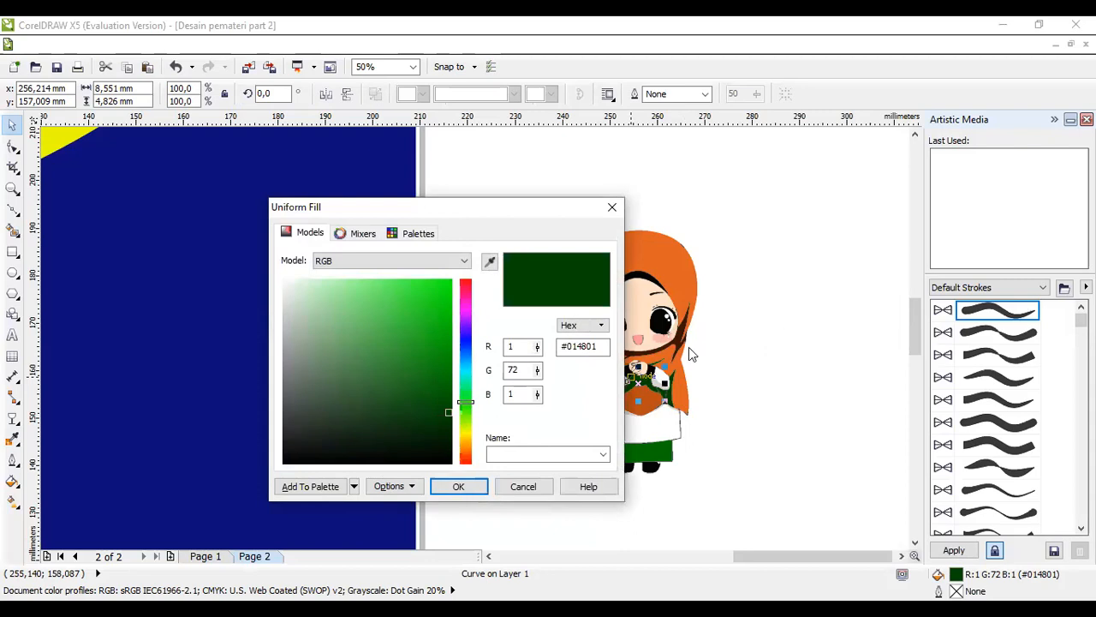
left_click(491, 262)
left_click(681, 332)
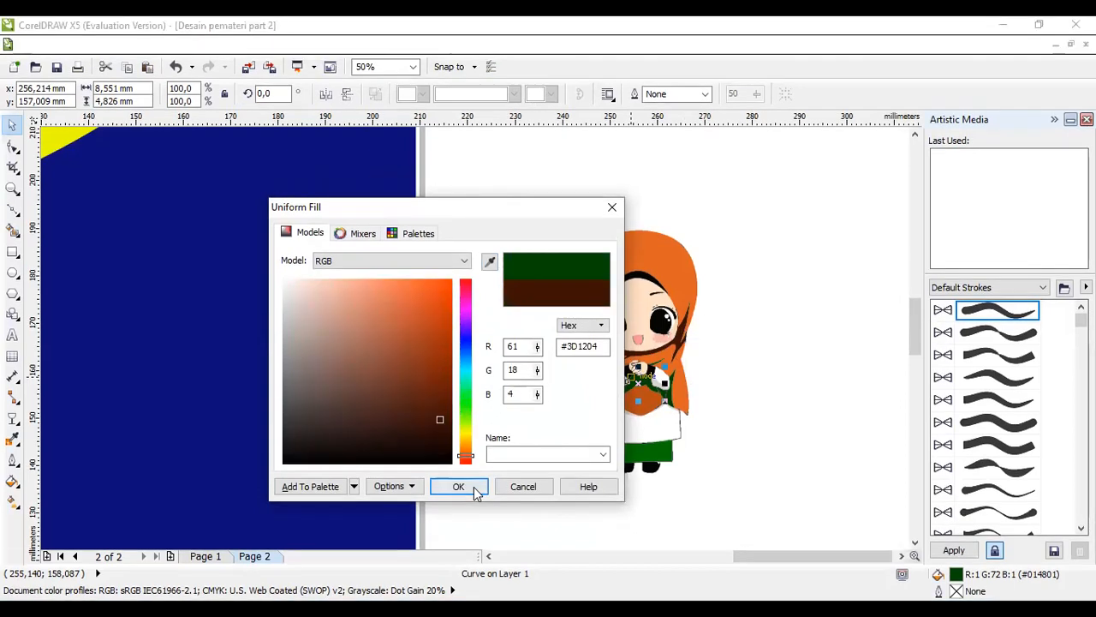
left_click(475, 491)
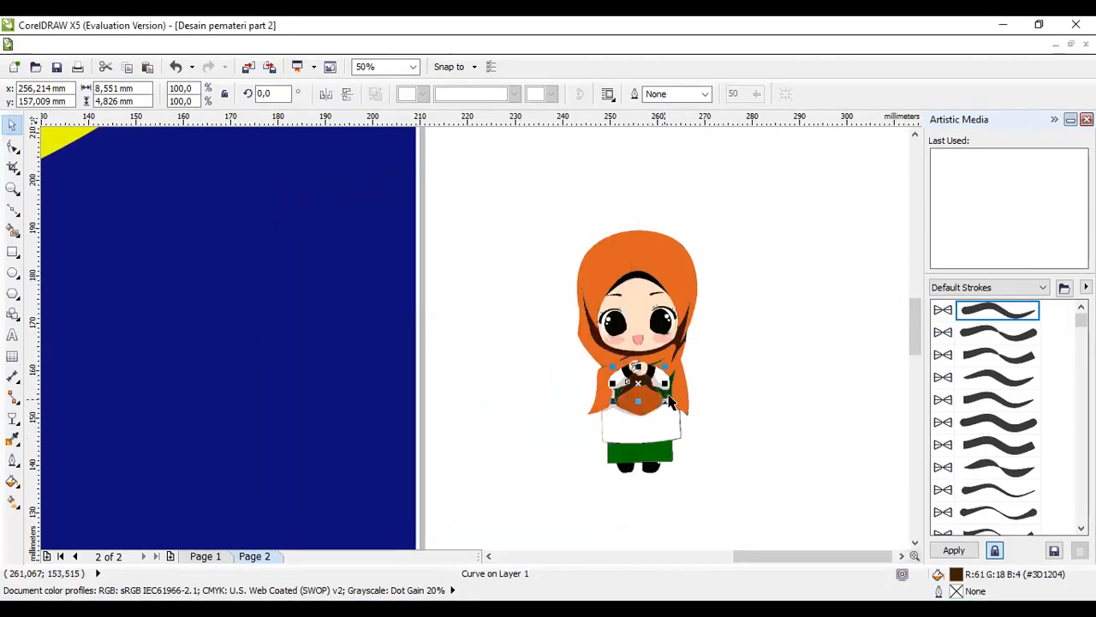
Fill the narrow dark green shading strip beside the right sleeve with the sampled dark brown #3D1204
left_click(680, 391)
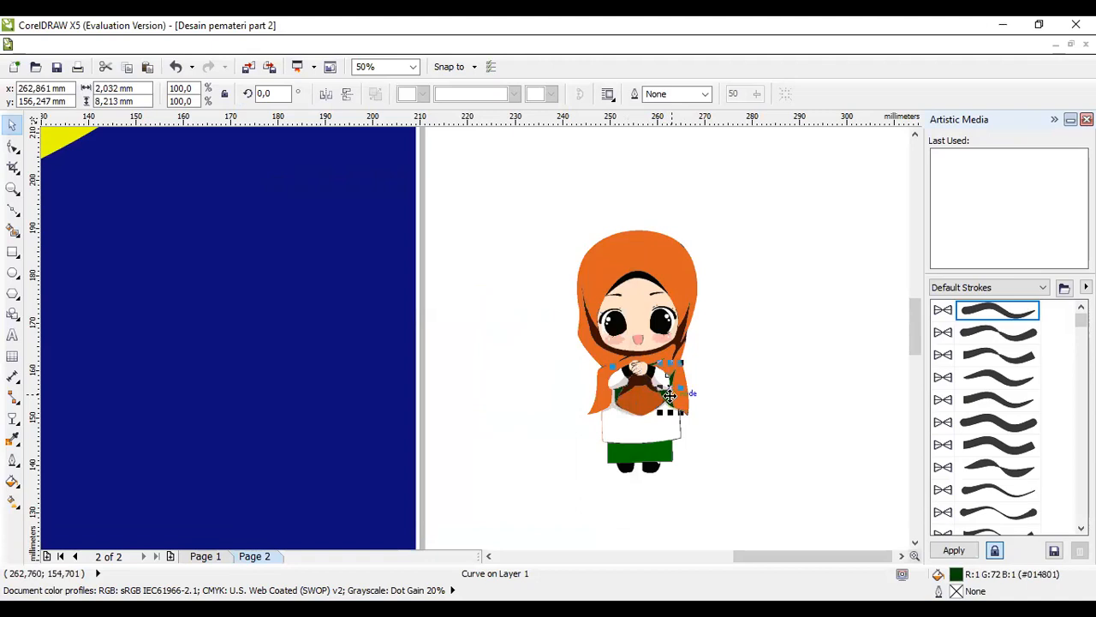
double_click(955, 579)
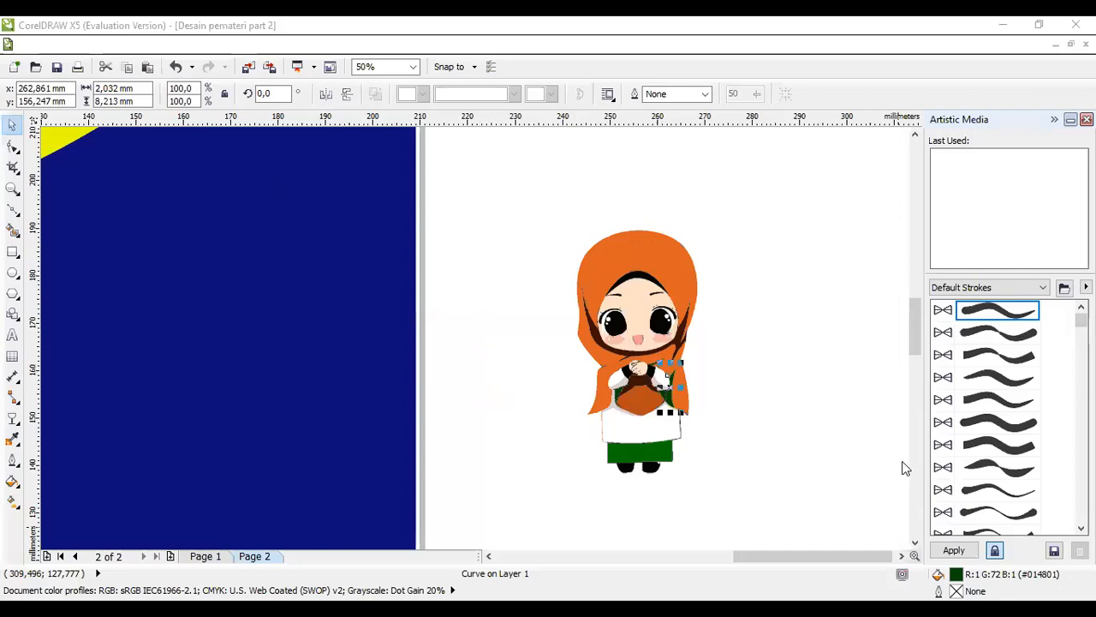
double_click(956, 574)
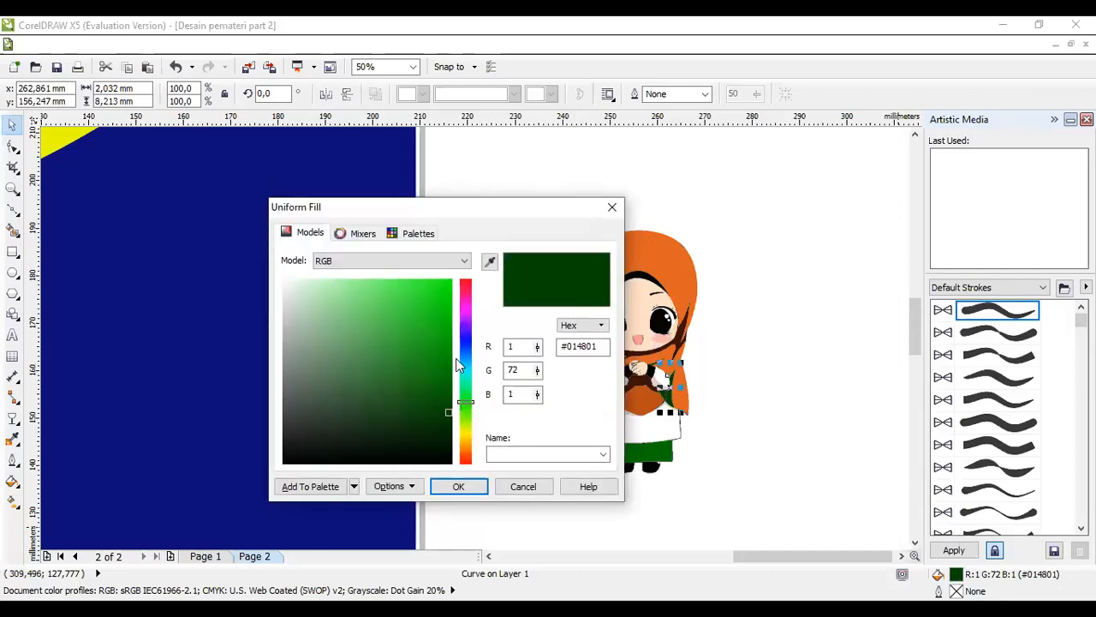
left_click(490, 263)
left_click(459, 485)
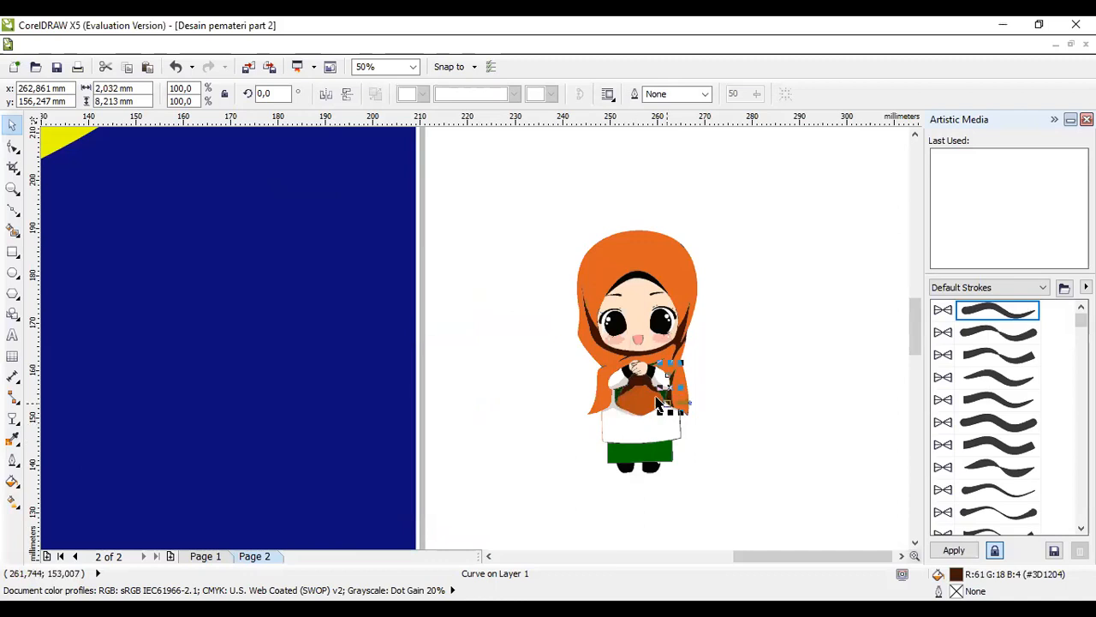
left_click(745, 375)
Recolour the white tunic above the skirt with pale peach #F5CEBA, lightened from the hijab's sampled orange
left_click_drag(915, 333, 915, 338)
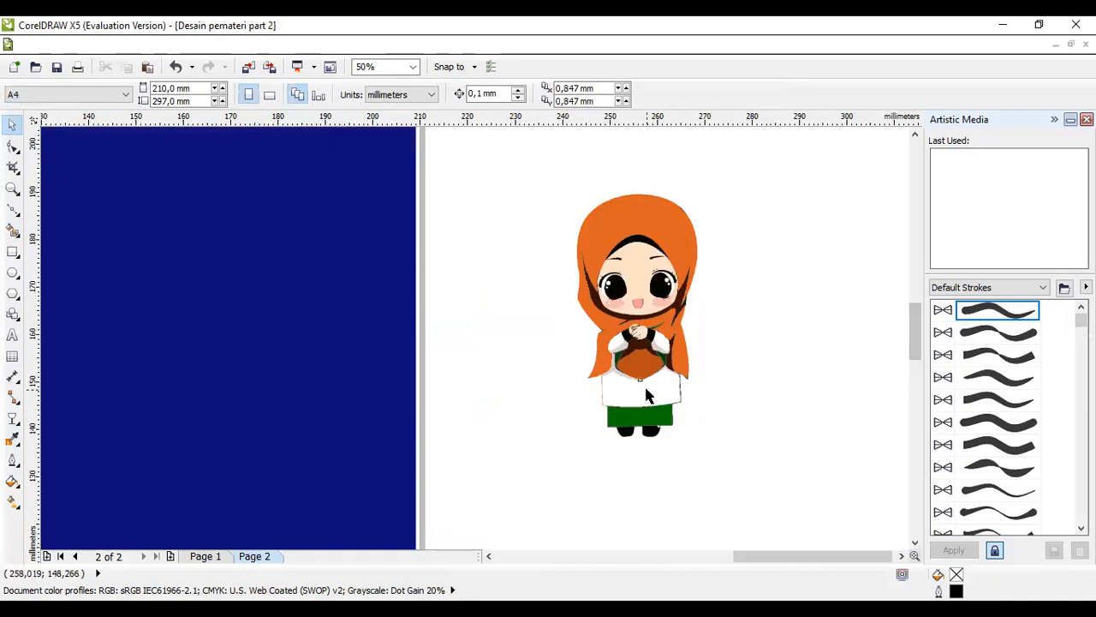
left_click(645, 387)
key("F10")
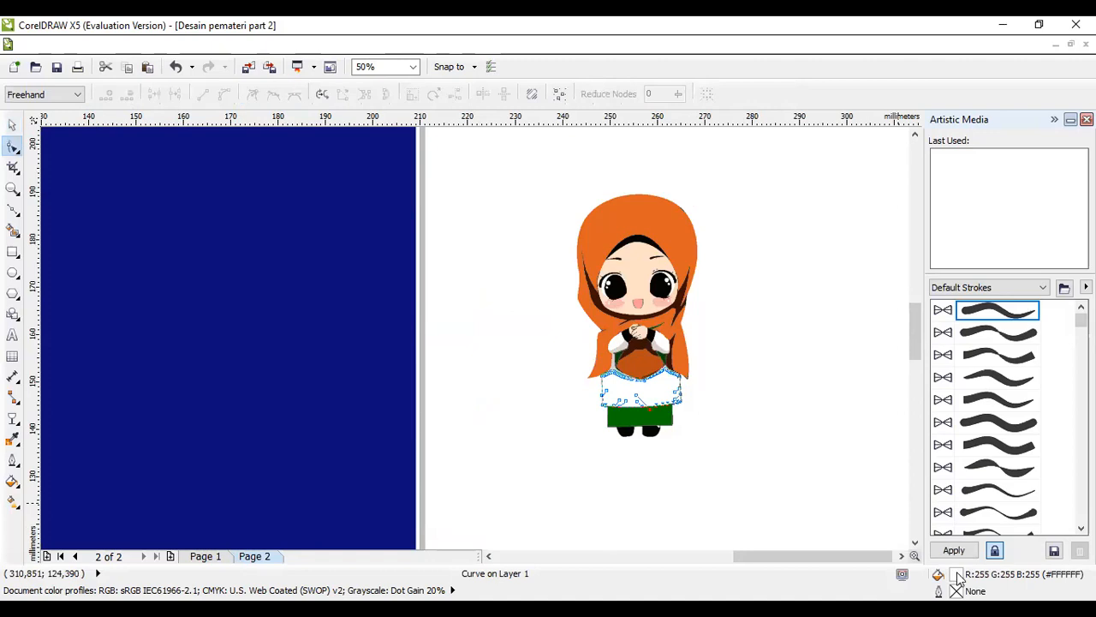
double_click(957, 573)
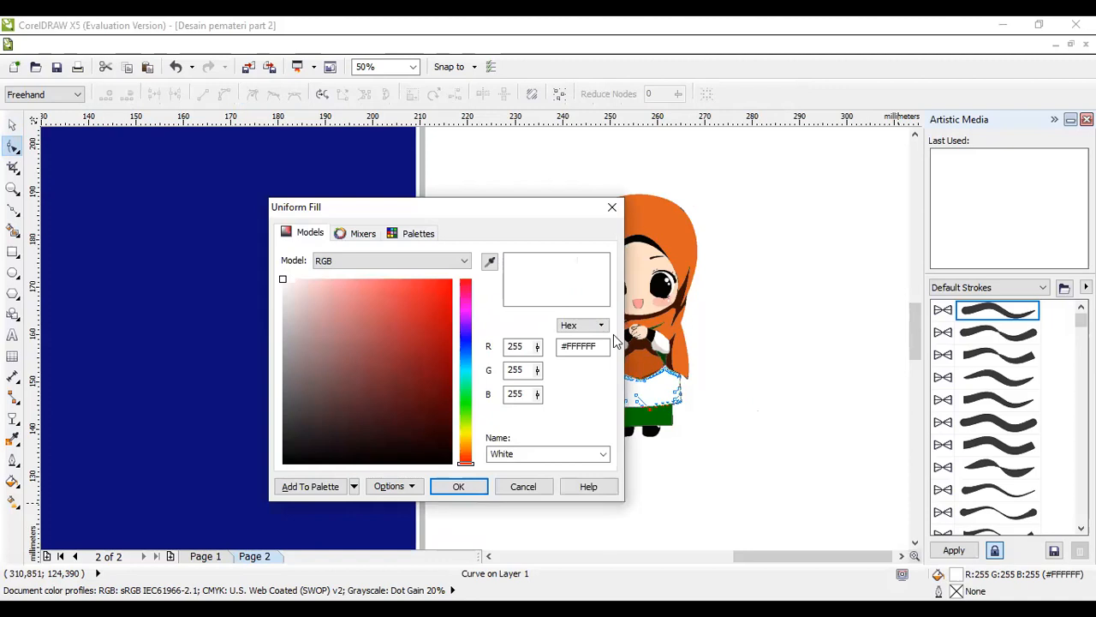
left_click(491, 265)
left_click(663, 220)
left_click_drag(425, 304, 323, 287)
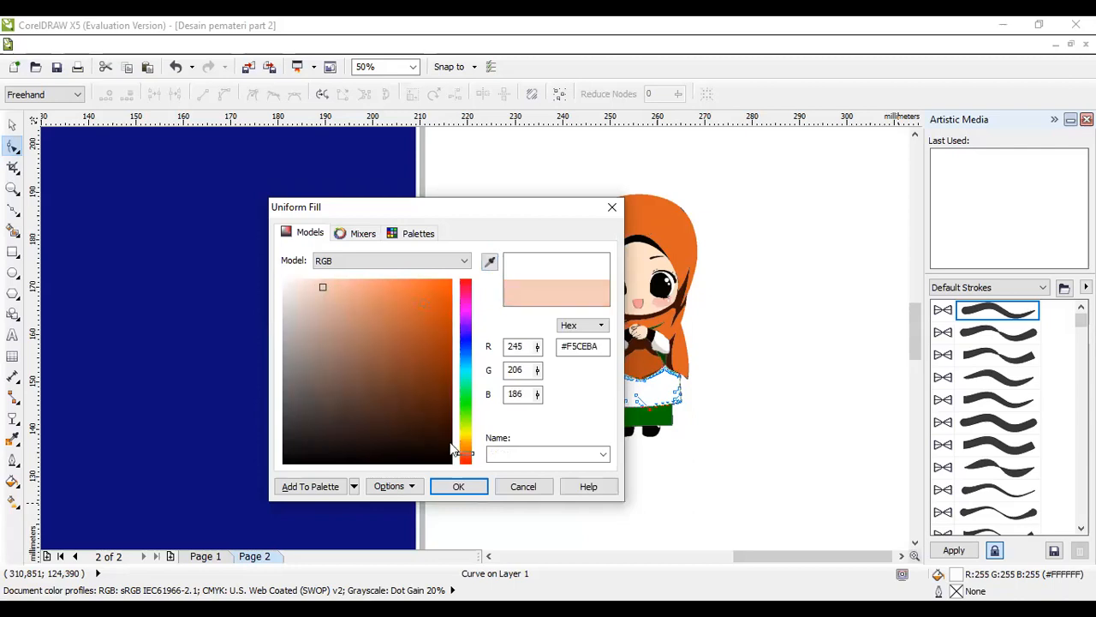
left_click(456, 487)
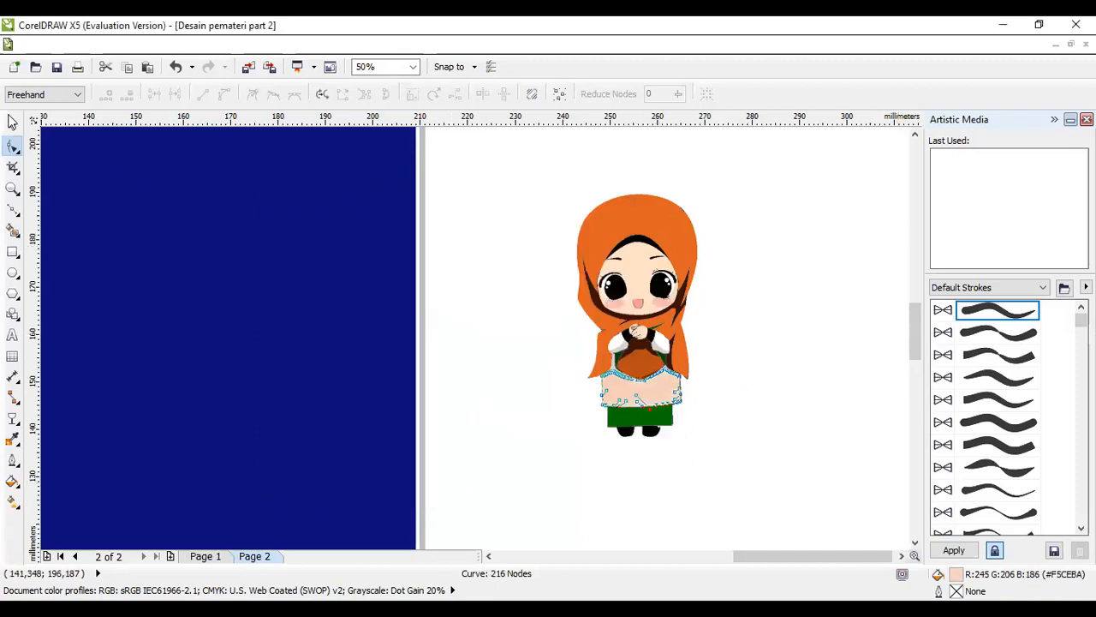
left_click(12, 122)
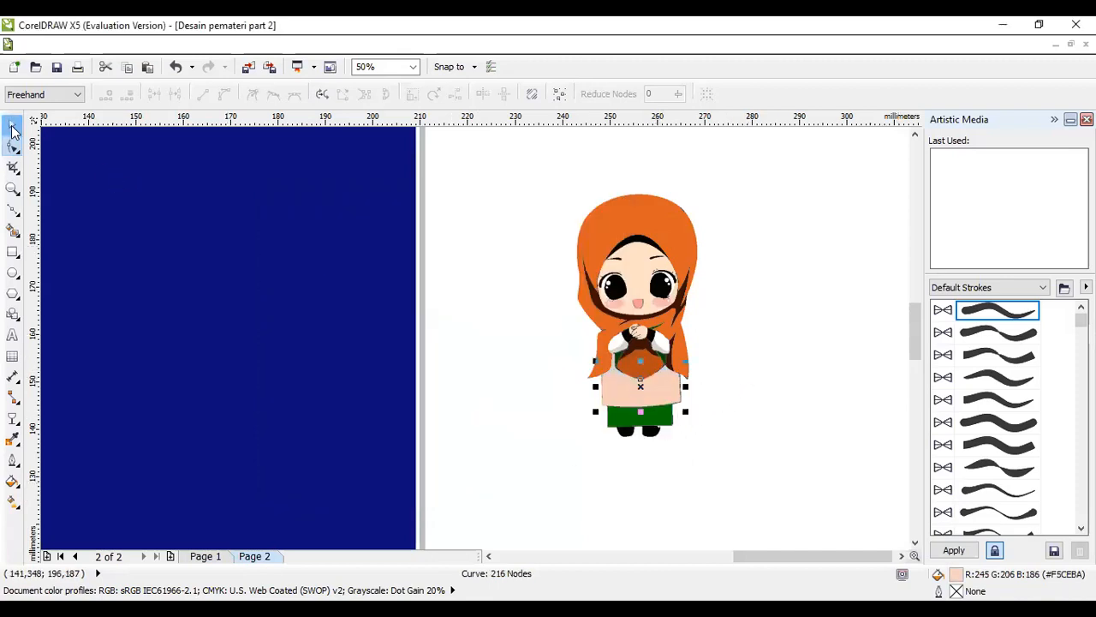
Recolour the green skirt below the peach tunic with orange #DE6224 sampled from the hijab
left_click(736, 395)
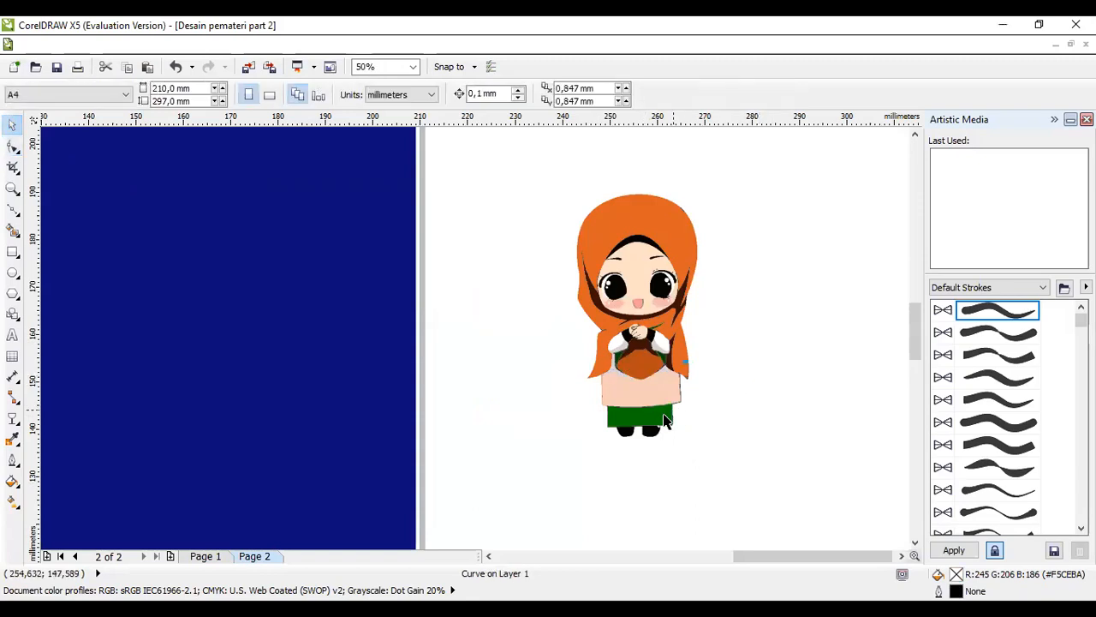
left_click(665, 420)
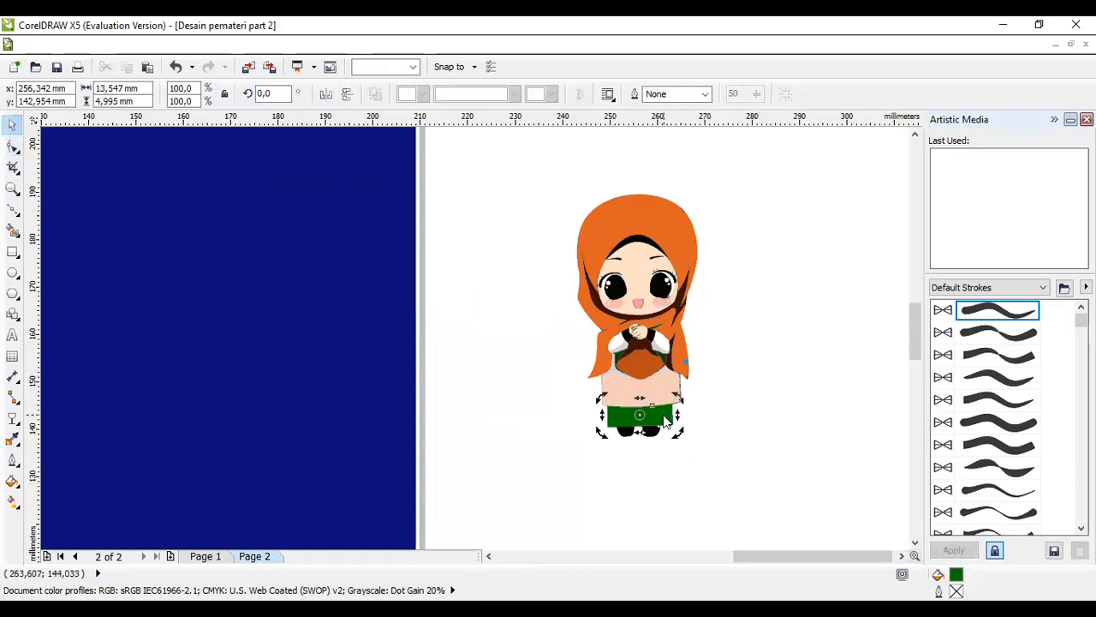
key("F10")
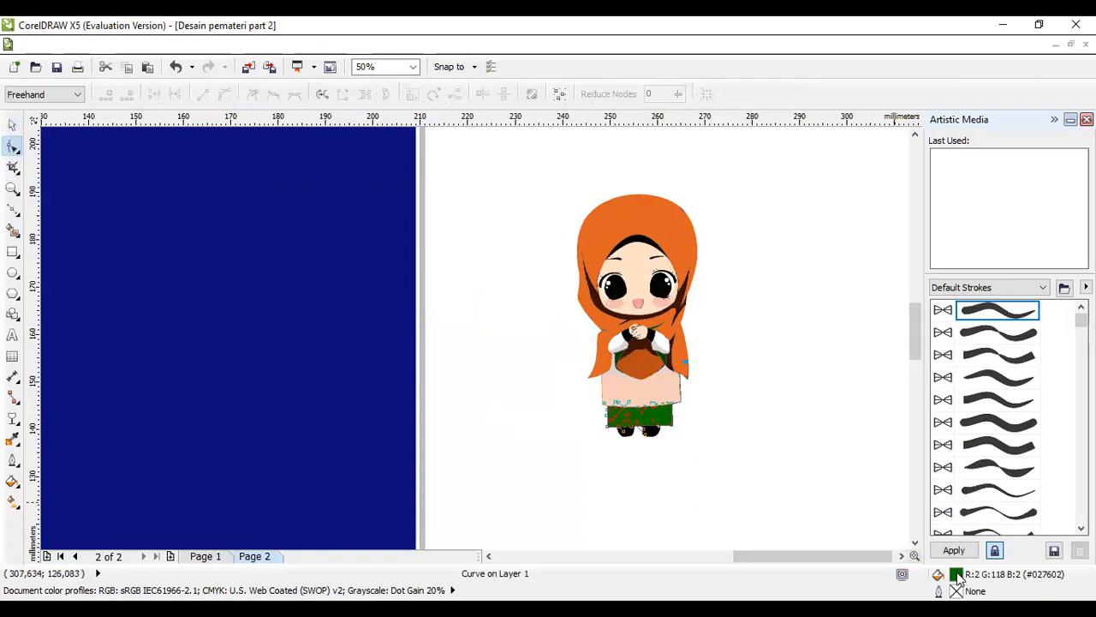
double_click(959, 578)
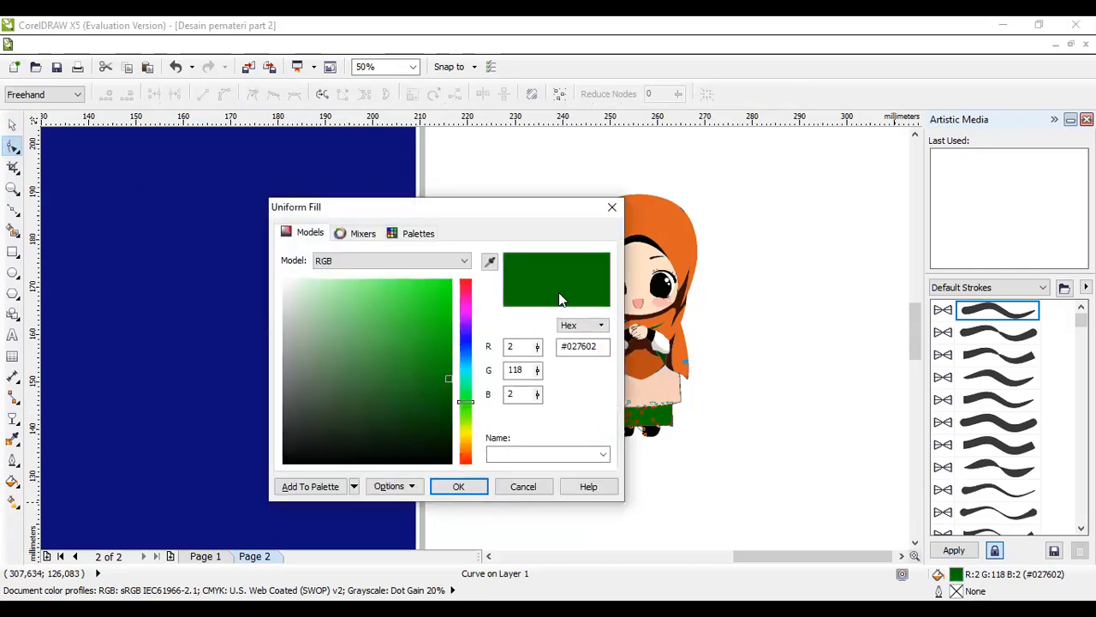
left_click(490, 263)
left_click(673, 213)
left_click(458, 486)
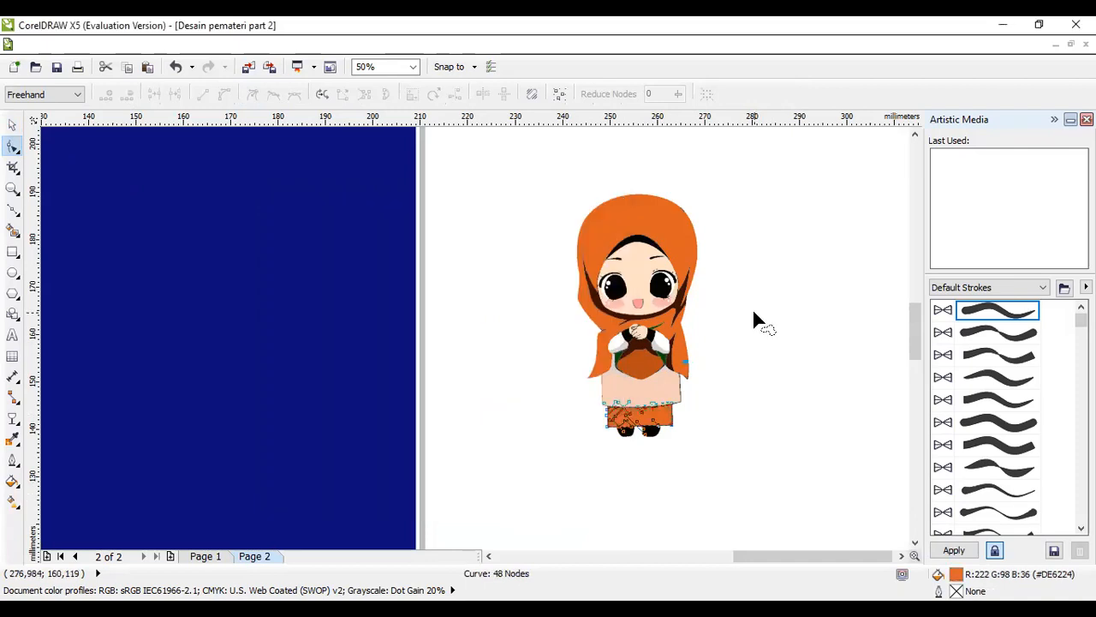
left_click(12, 126)
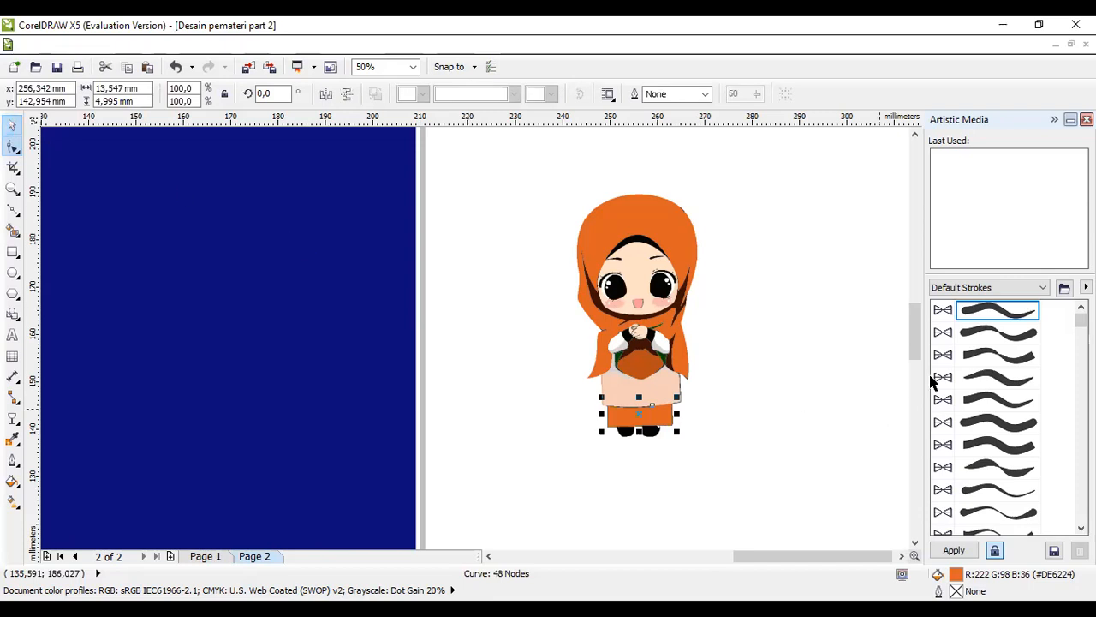
key("space")
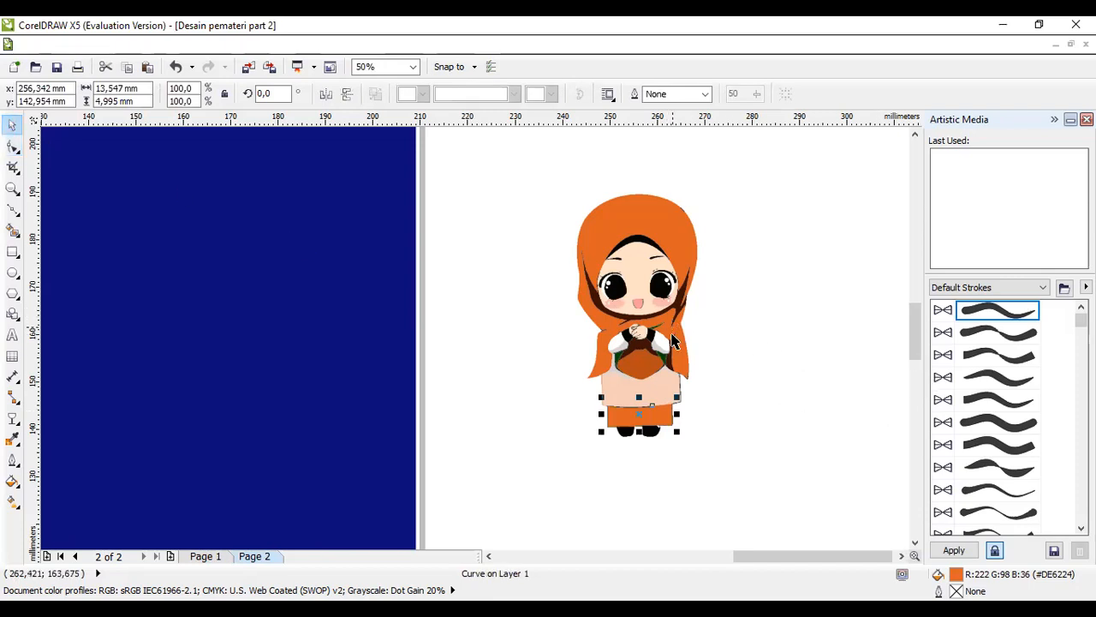
Draw an ellipse about 1.9 × 2 mm inside the cartoon's left-hand black iris and fill it with near-white #FFFCFC
scroll(673, 333, "up", 1)
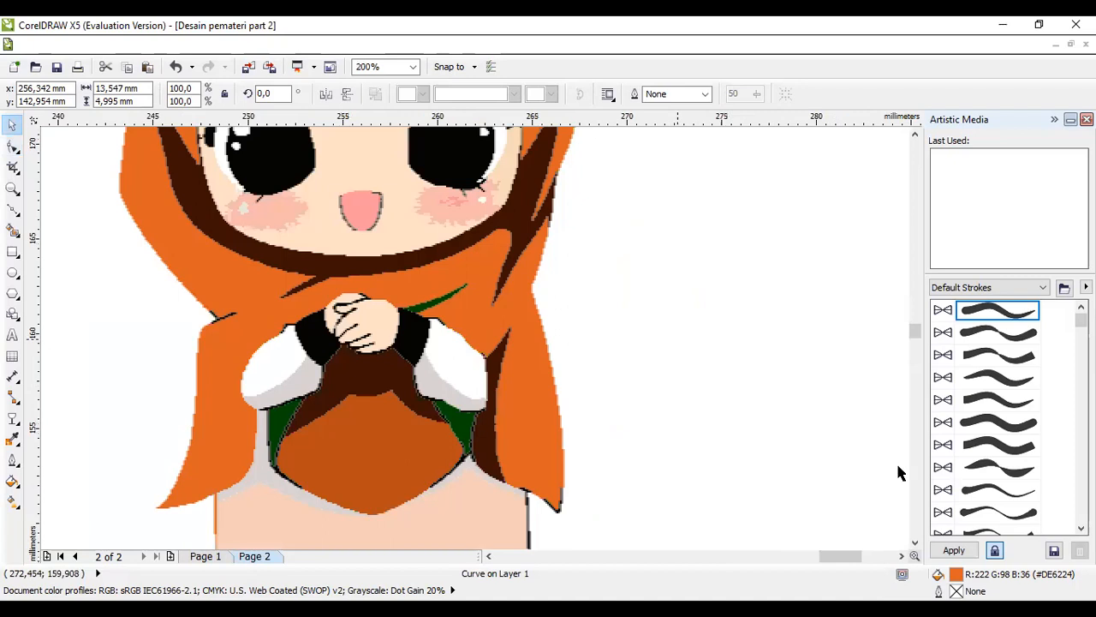
scroll(914, 334, "up", 1)
left_click_drag(914, 334, 914, 322)
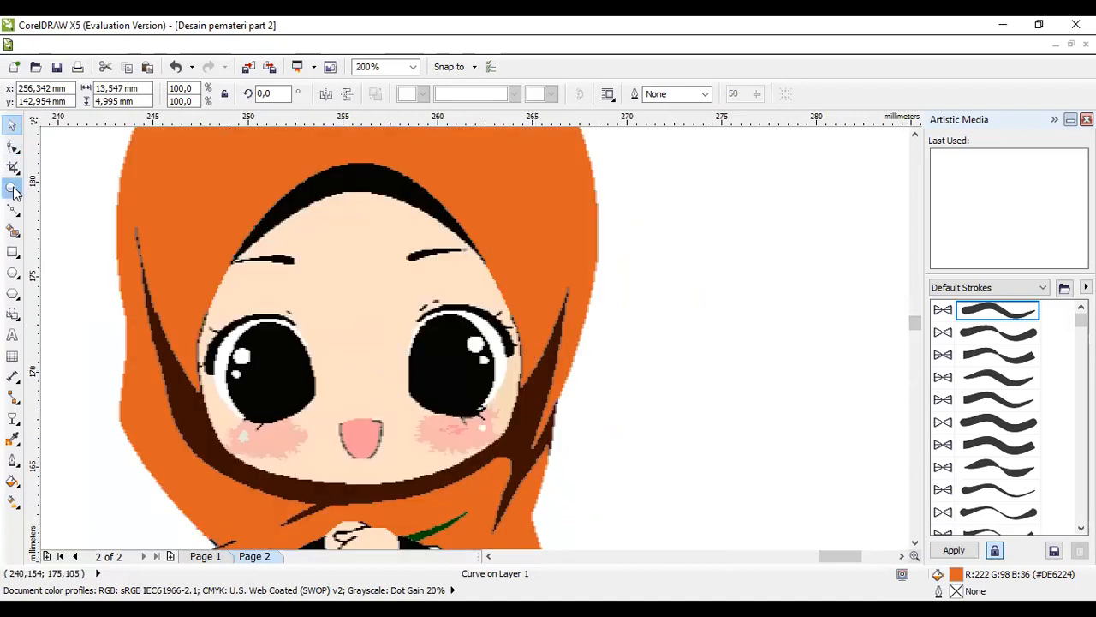
left_click(13, 273)
left_click_drag(259, 351, 294, 390)
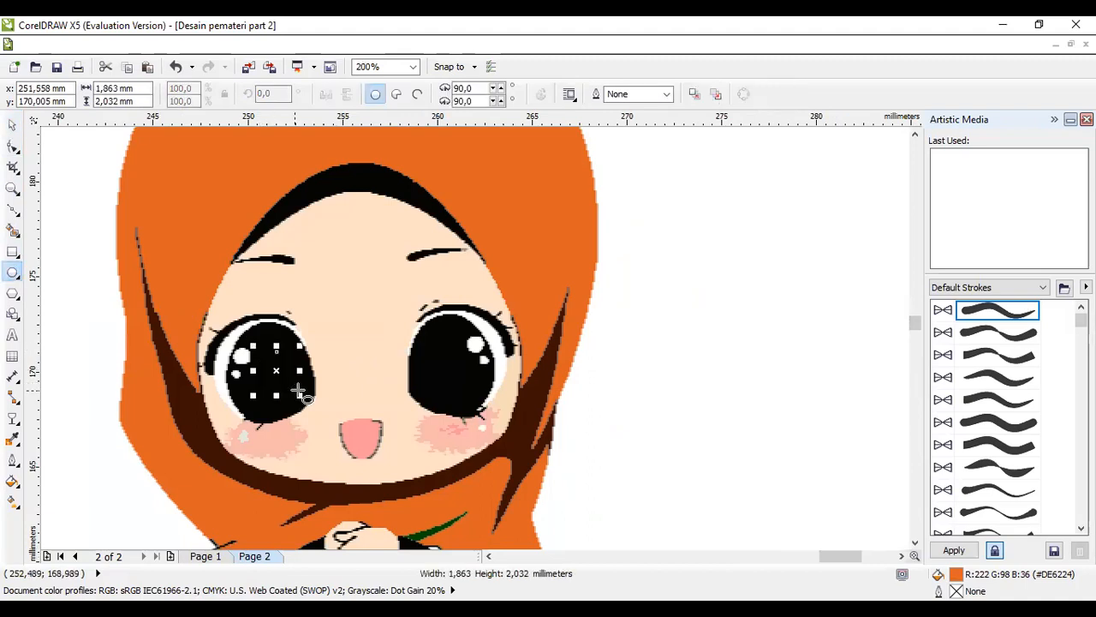
double_click(959, 577)
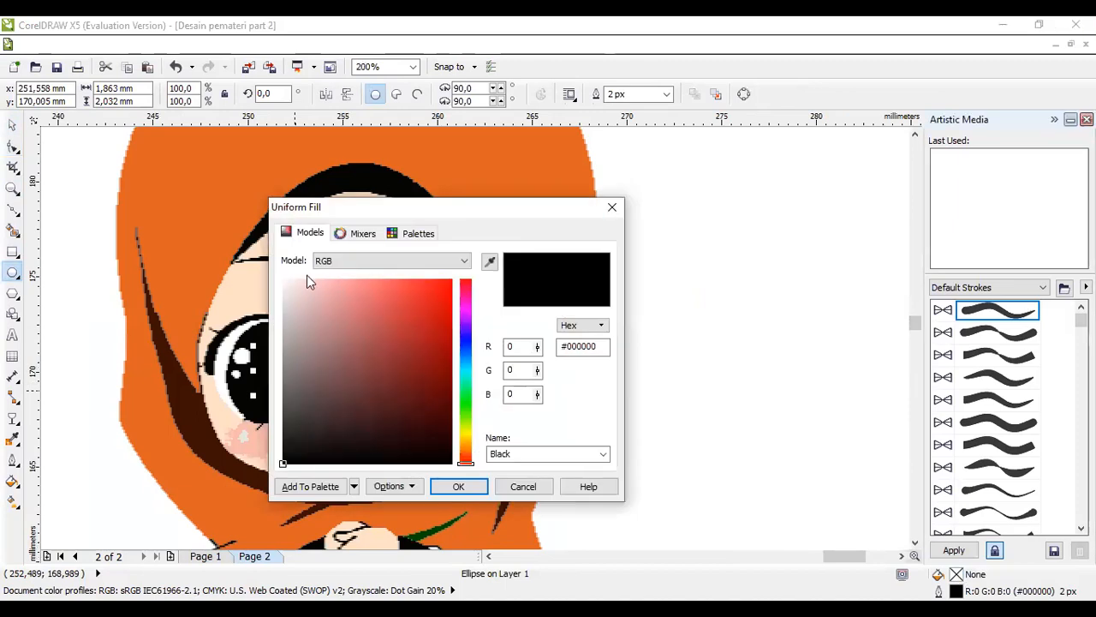
left_click(286, 284)
left_click(285, 279)
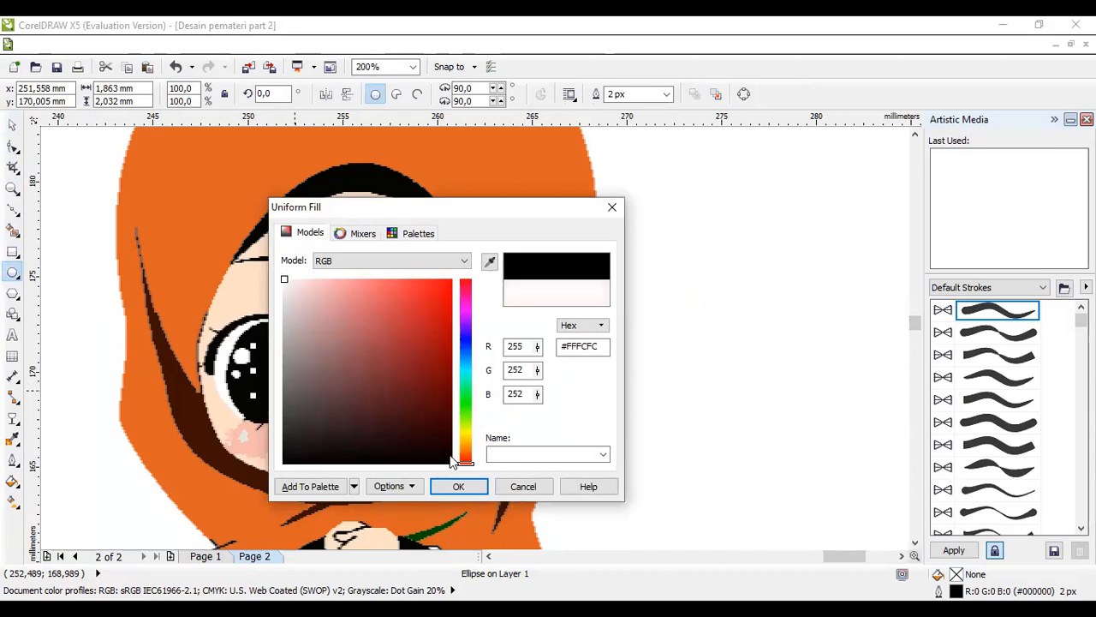
left_click(458, 488)
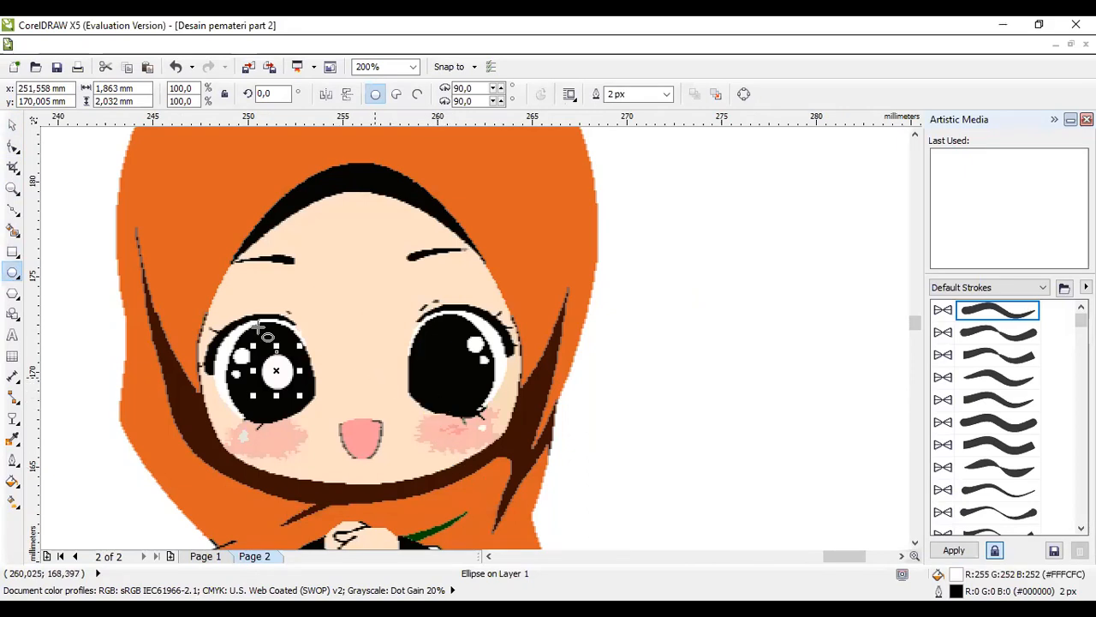
Place a copy of the near-white ellipse at the centre of the cartoon's right-hand black iris
left_click(15, 126)
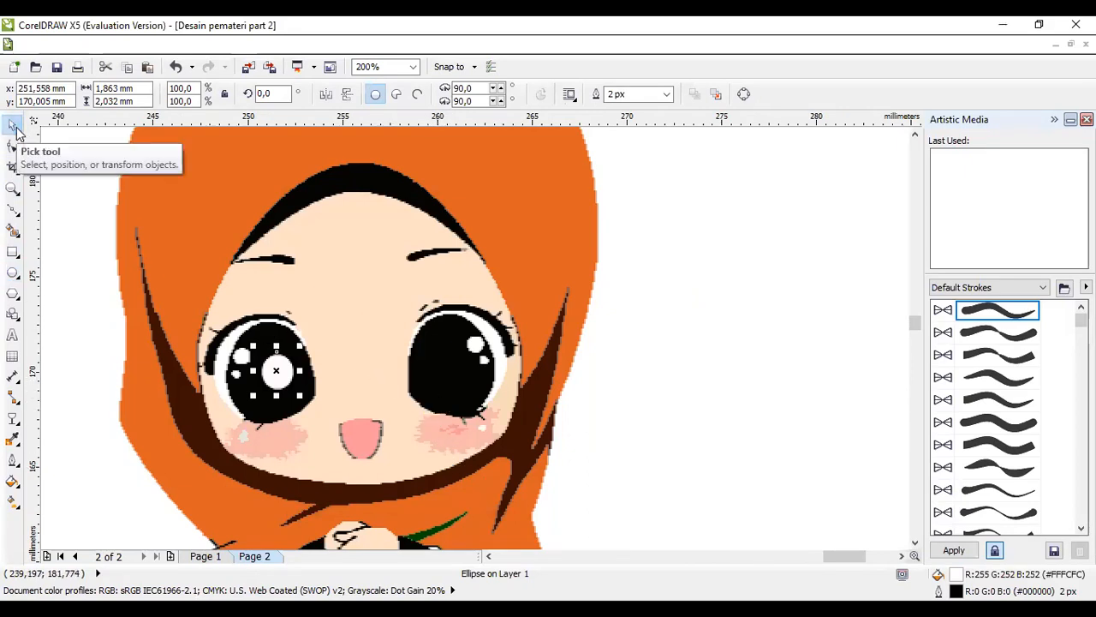
left_click_drag(318, 360, 453, 369)
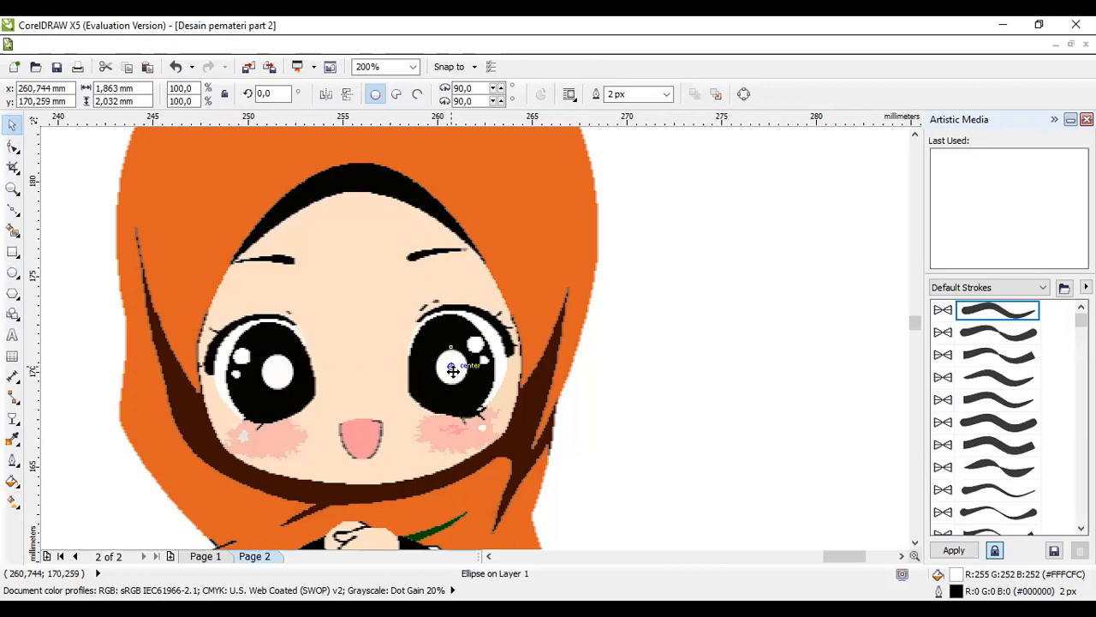
left_click(701, 351)
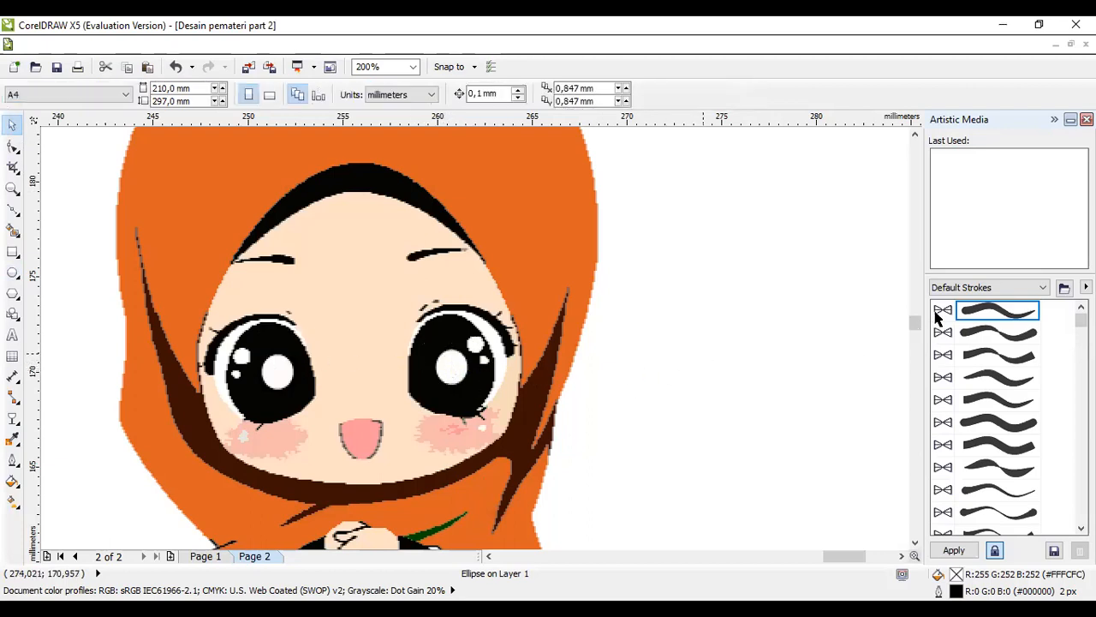
Group all the hijab cartoon's parts, scale the group to about 79%, and move it onto the page's blue area
scroll(812, 316, "up", 1)
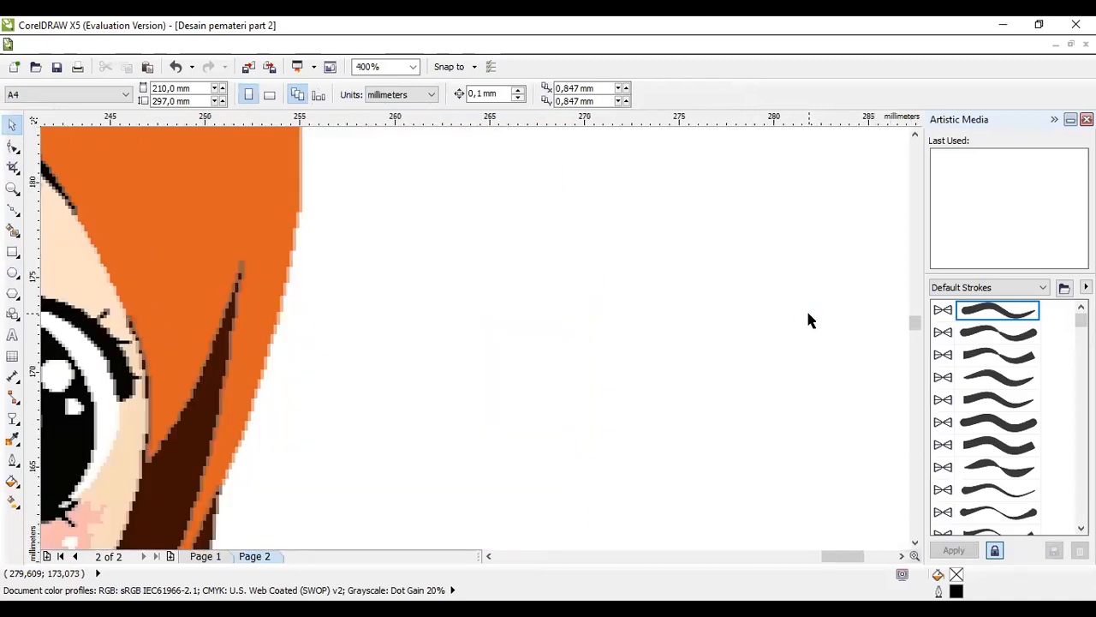
scroll(809, 317, "down", 2)
scroll(806, 308, "down", 2)
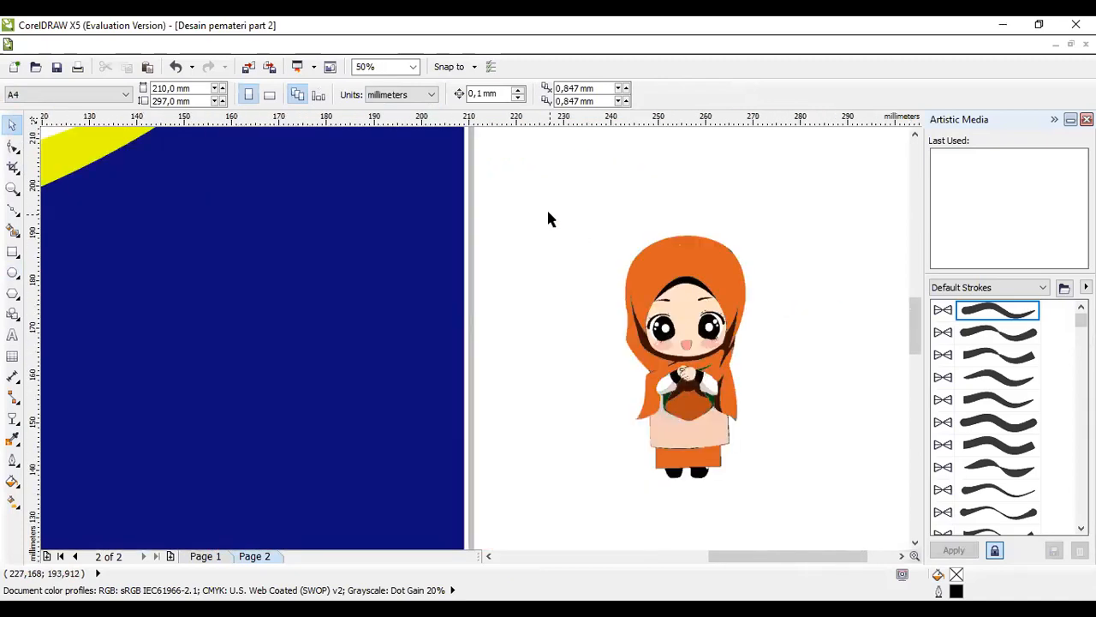
left_click_drag(546, 210, 782, 526)
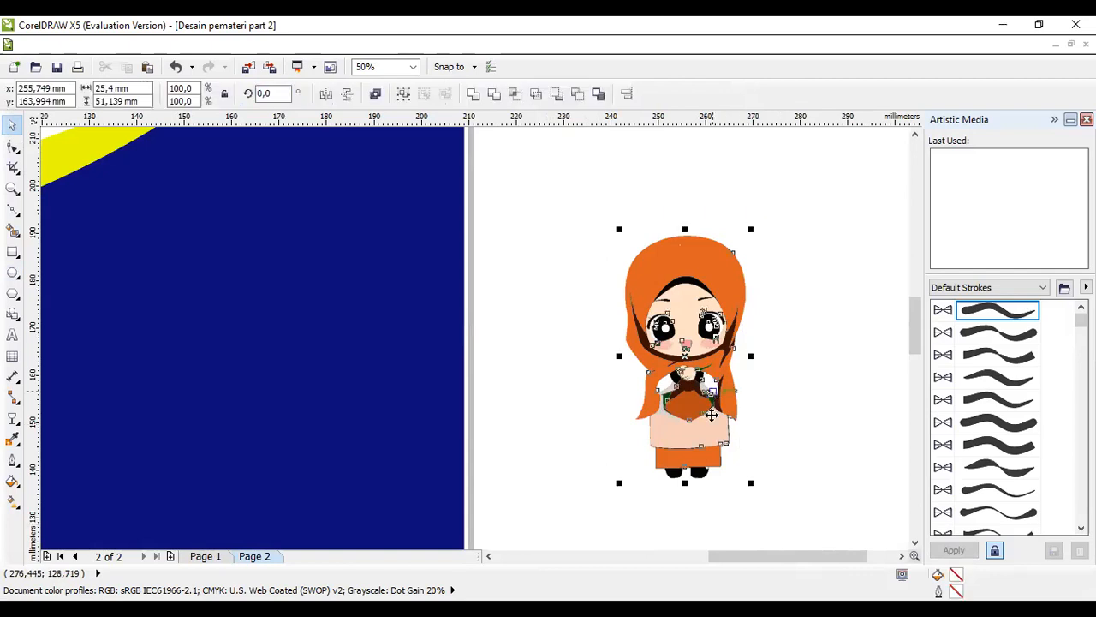
right_click(728, 233)
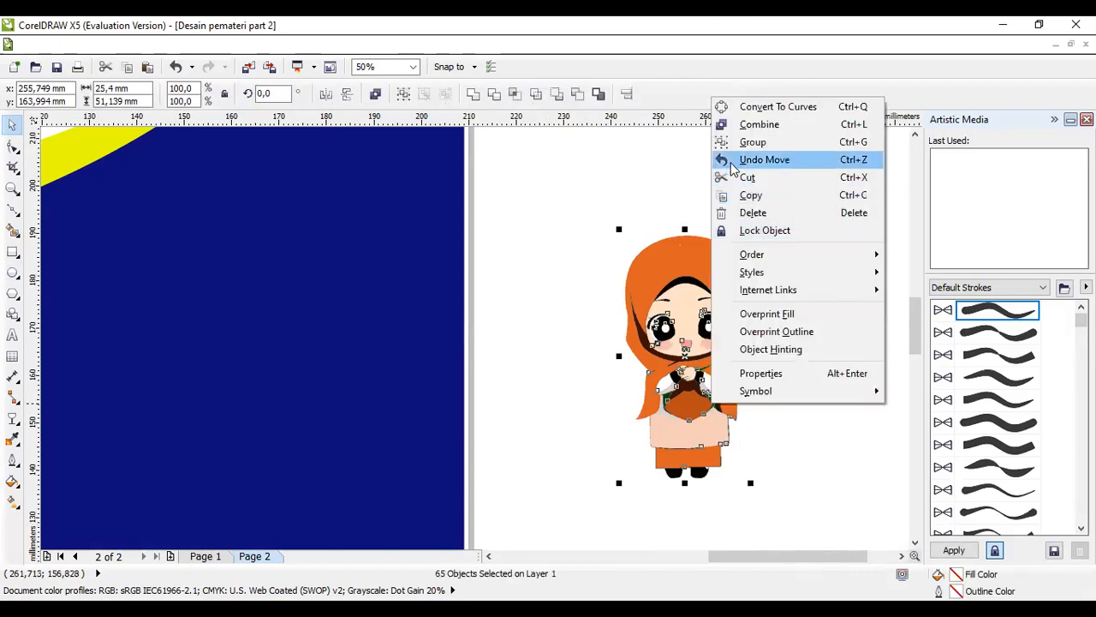
left_click(738, 149)
left_click_drag(748, 482, 724, 455)
left_click_drag(666, 349, 268, 381)
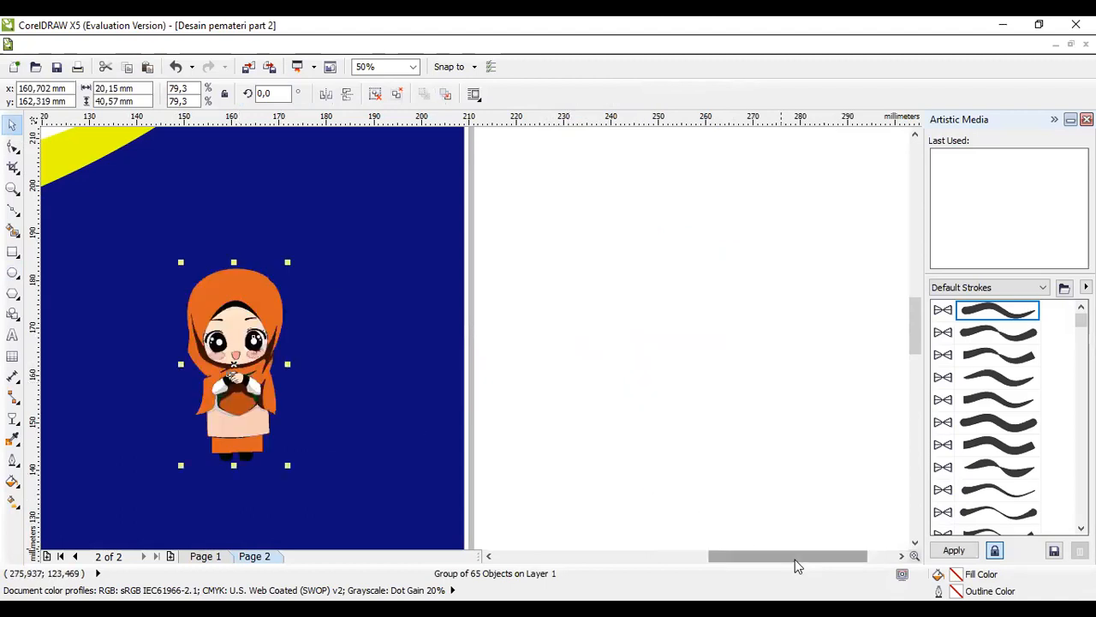
Move the cartoon group to the page's lower-left corner and enlarge it to about 42 × 85 mm
left_click_drag(795, 560, 699, 567)
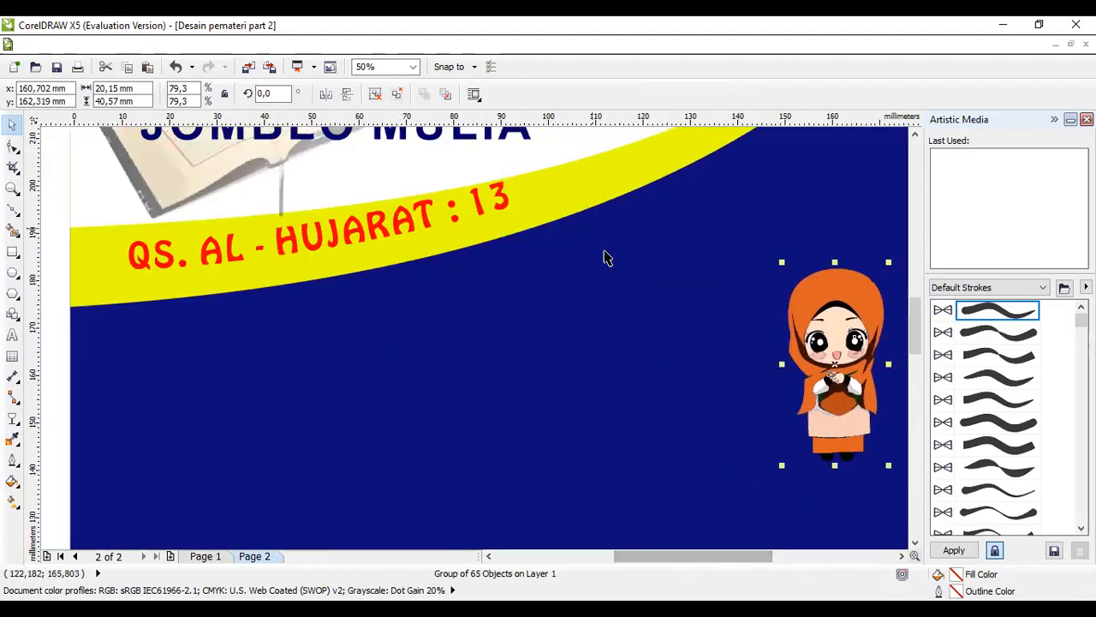
left_click(413, 69)
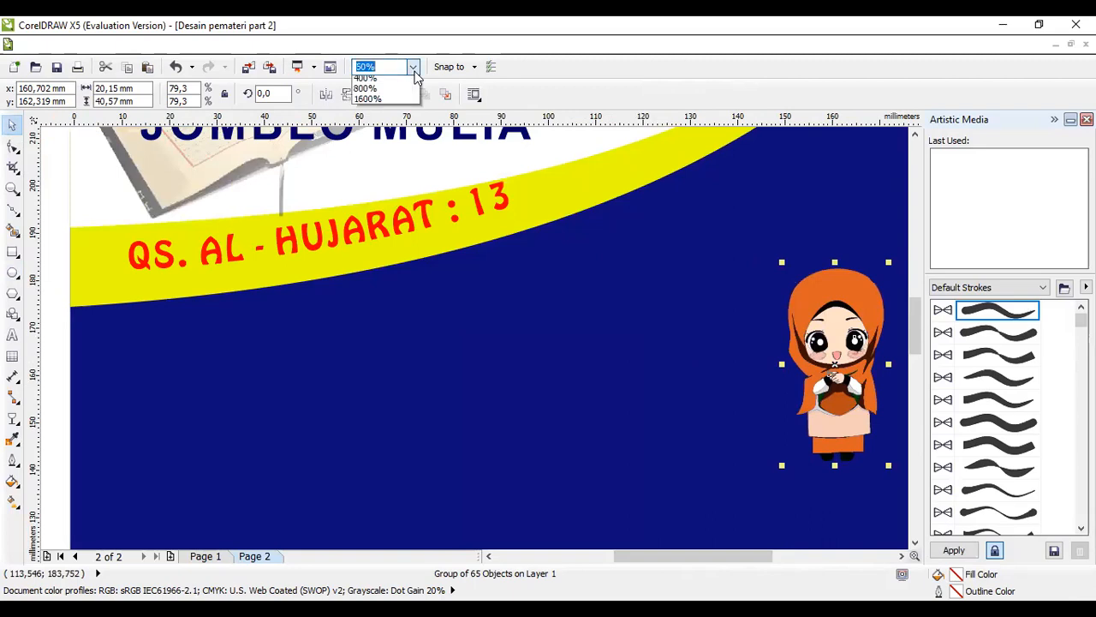
left_click(386, 146)
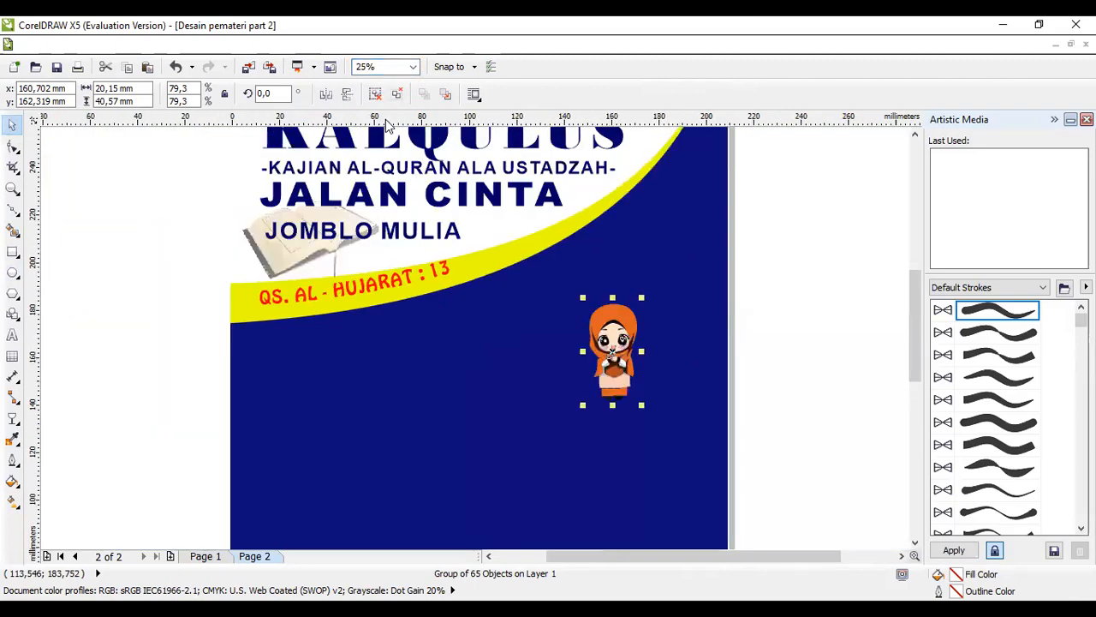
left_click_drag(604, 349, 306, 485)
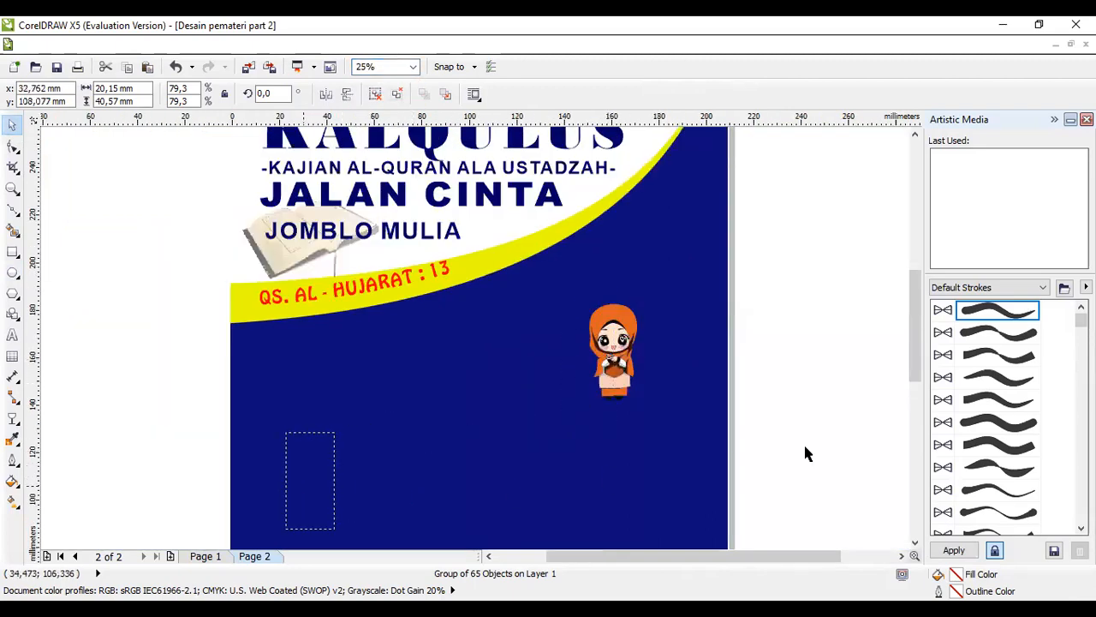
left_click_drag(913, 318, 912, 407)
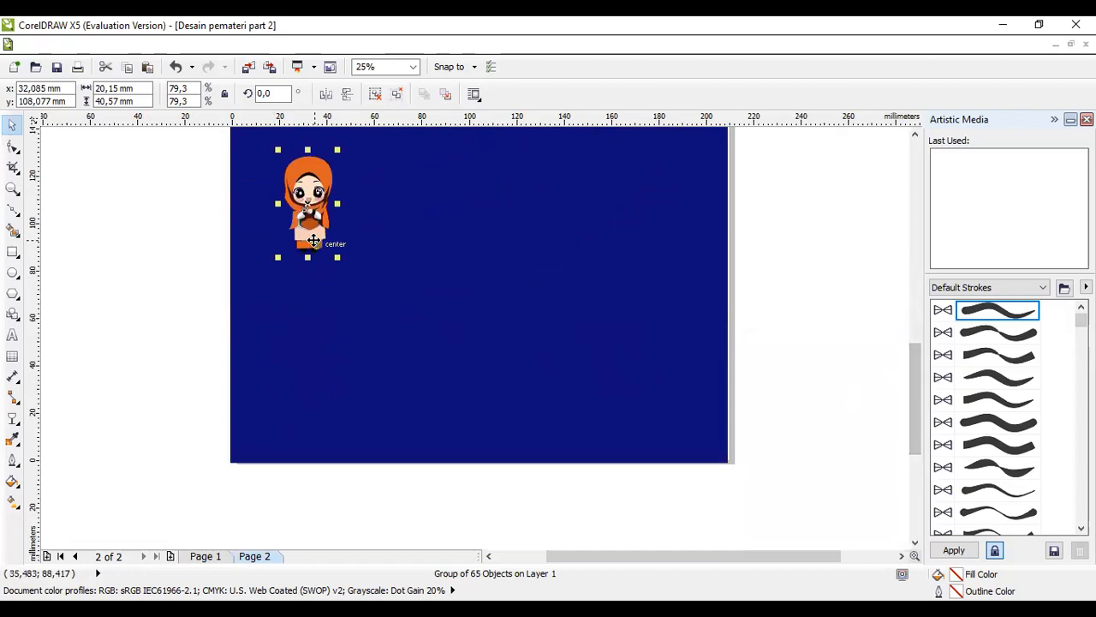
left_click_drag(314, 241, 282, 431)
left_click_drag(307, 340, 363, 232)
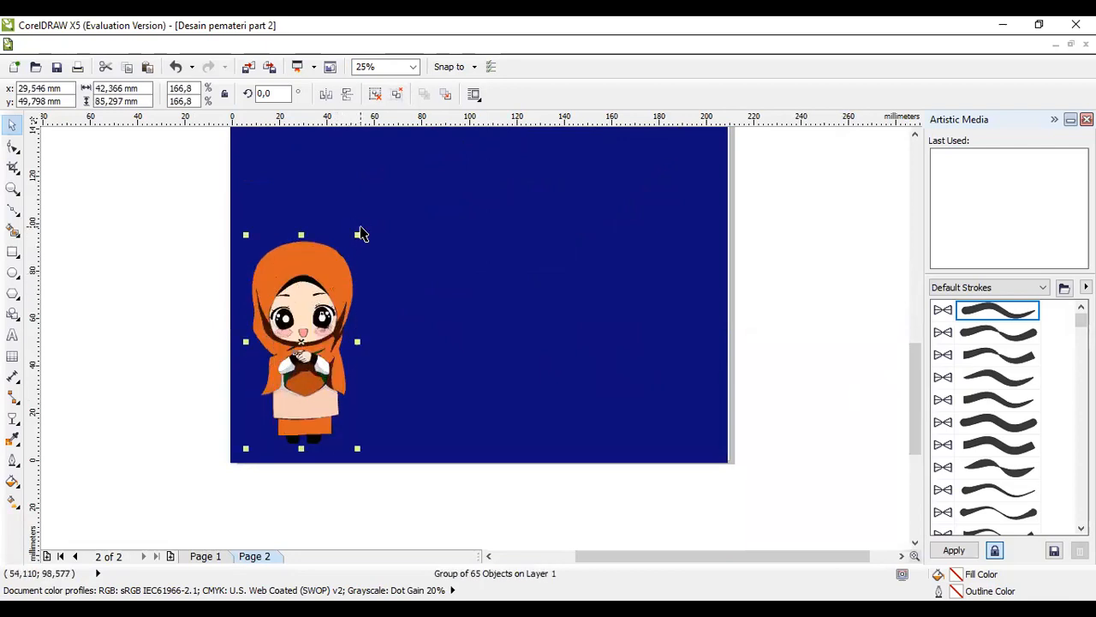
left_click(908, 395)
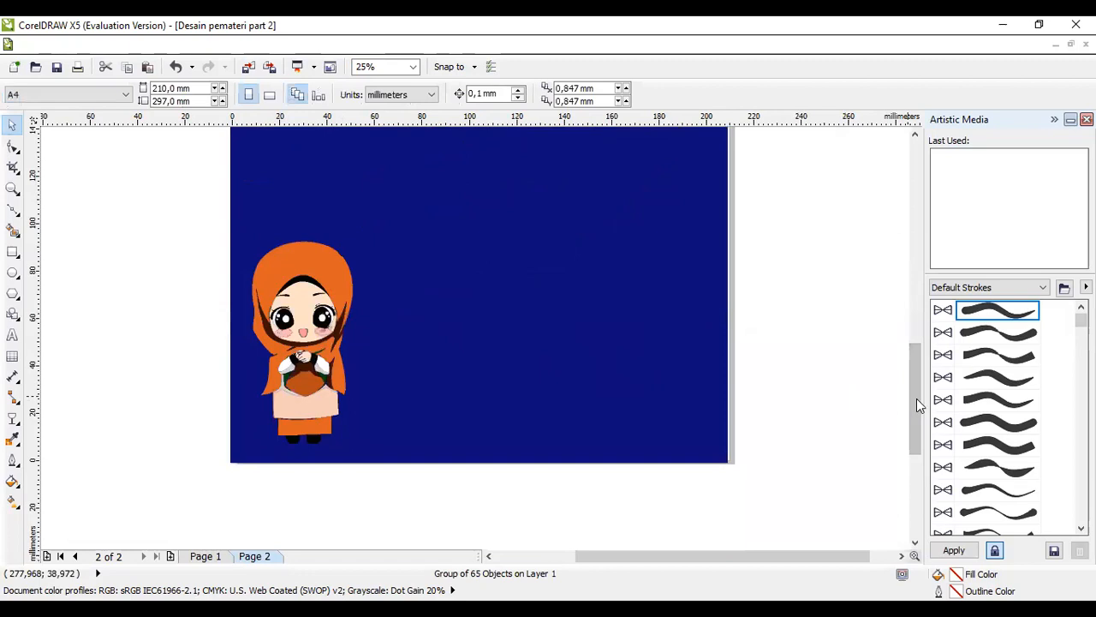
left_click_drag(925, 385, 925, 355)
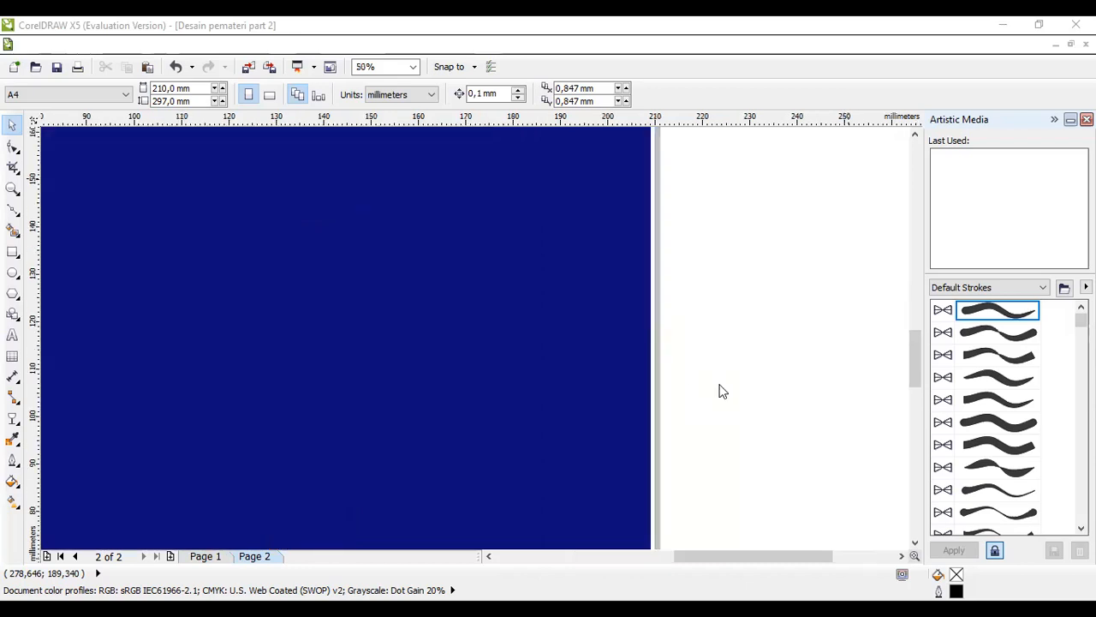
Import islam_PNG28.png from the Unduhan folder
scroll(697, 399, "down", 2)
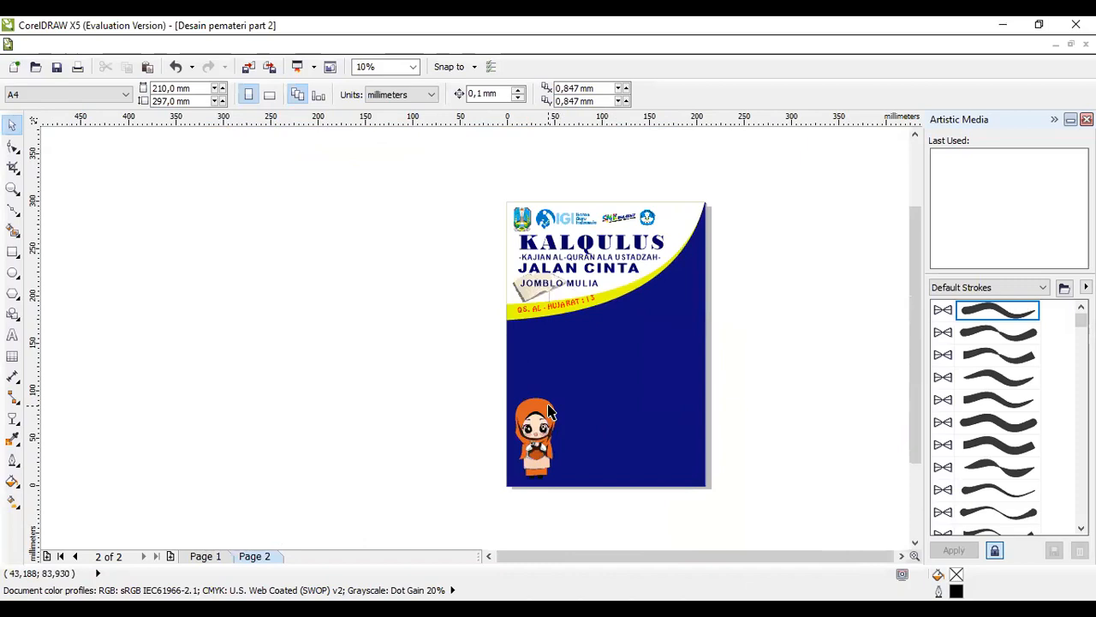
left_click(806, 293)
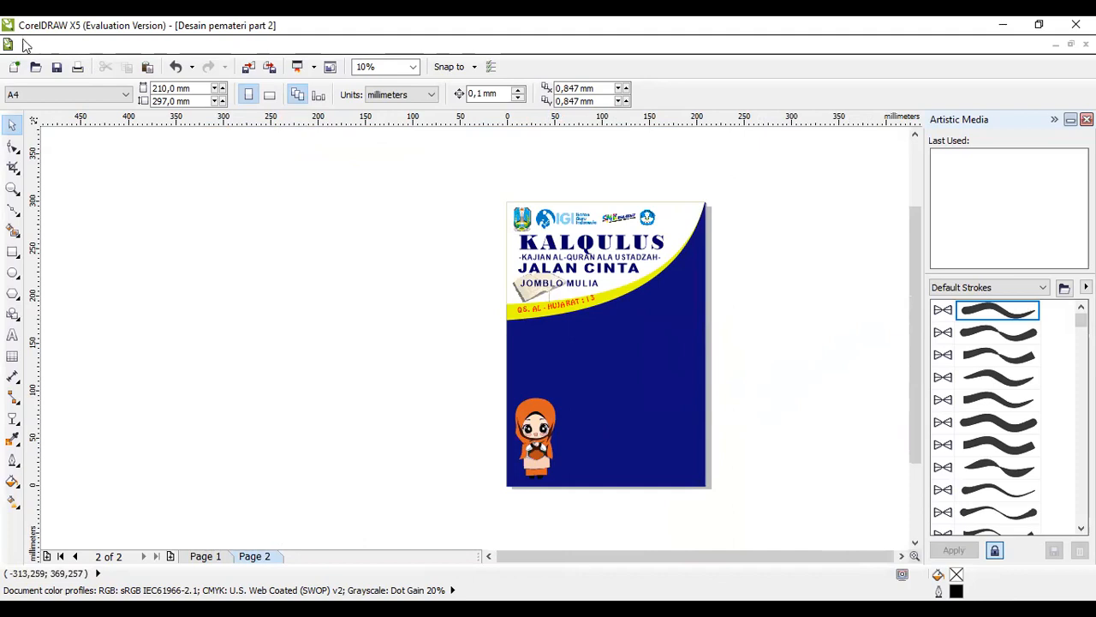
left_click(66, 45)
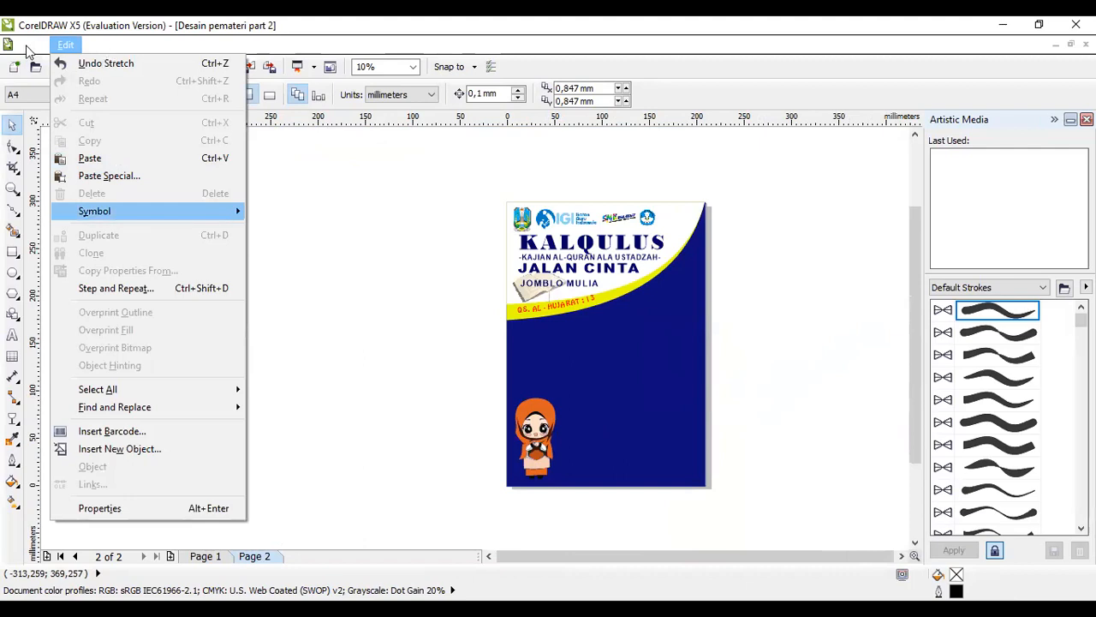
left_click(26, 52)
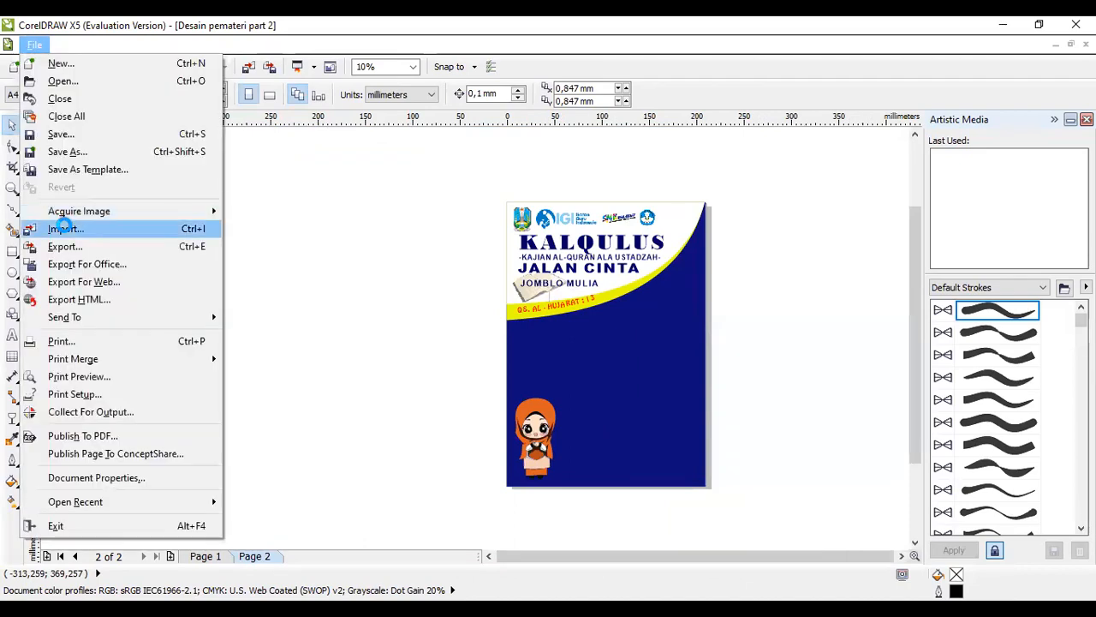
left_click(145, 230)
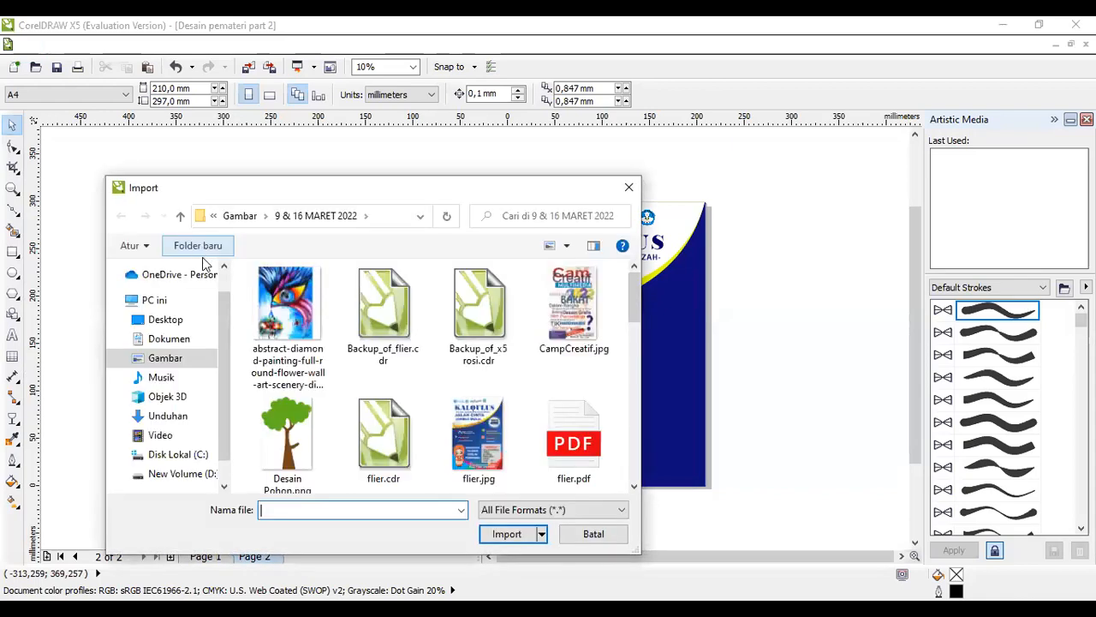
scroll(455, 366, "down", 1)
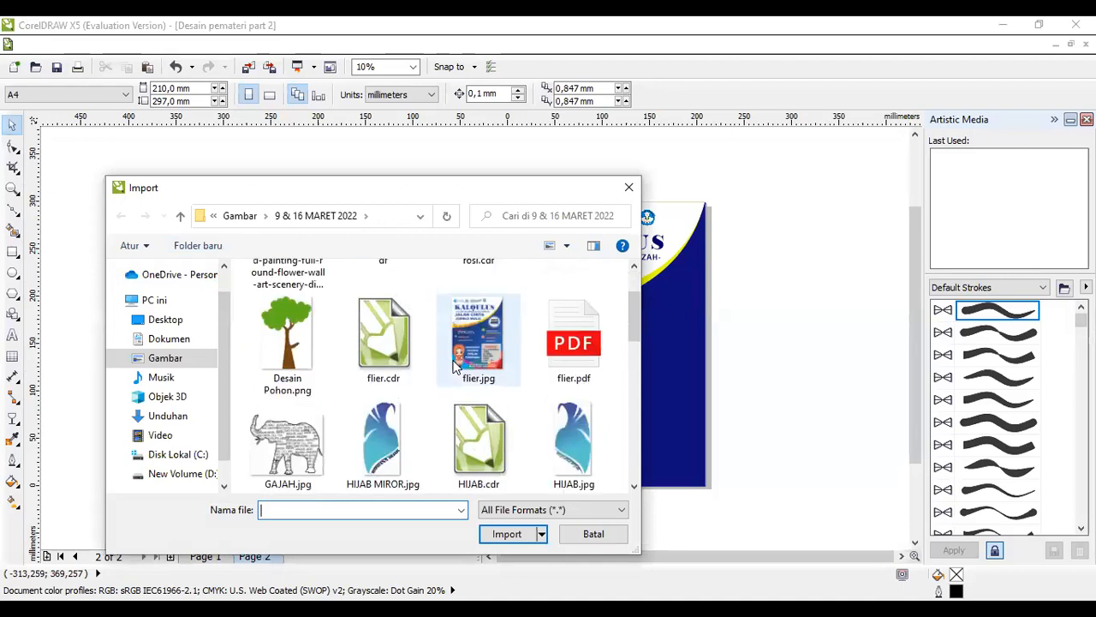
scroll(453, 359, "down", 3)
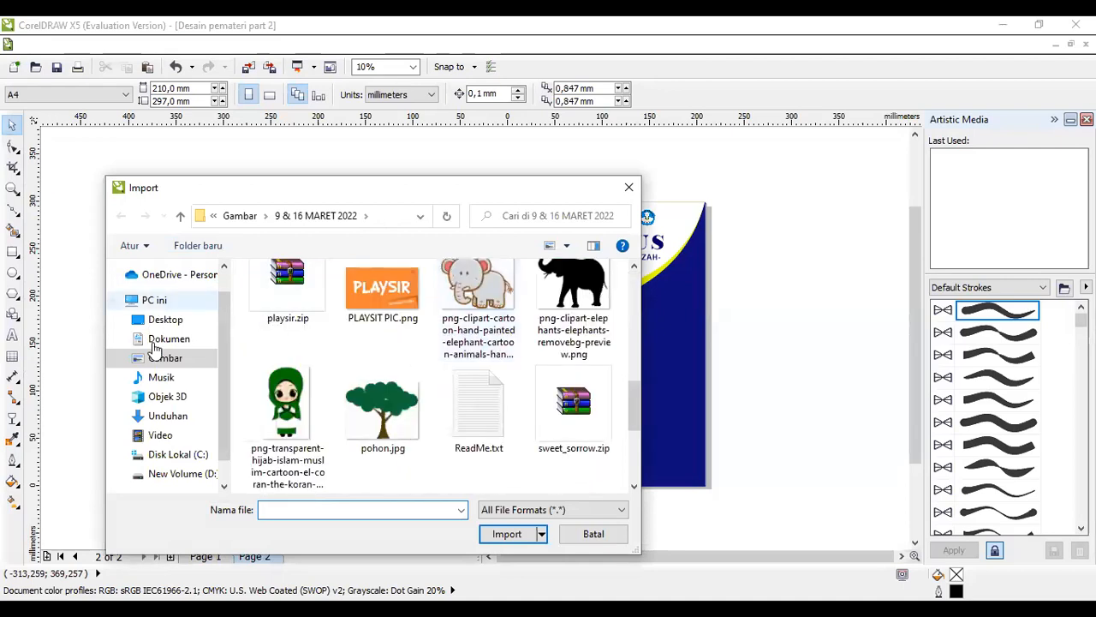
left_click(170, 416)
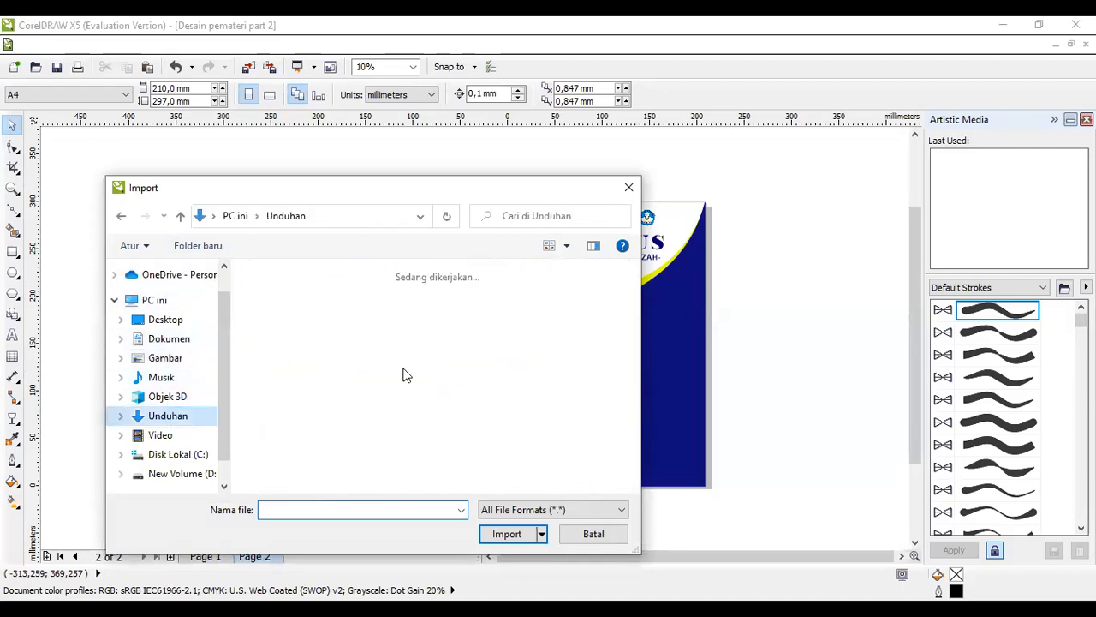
left_click(335, 319)
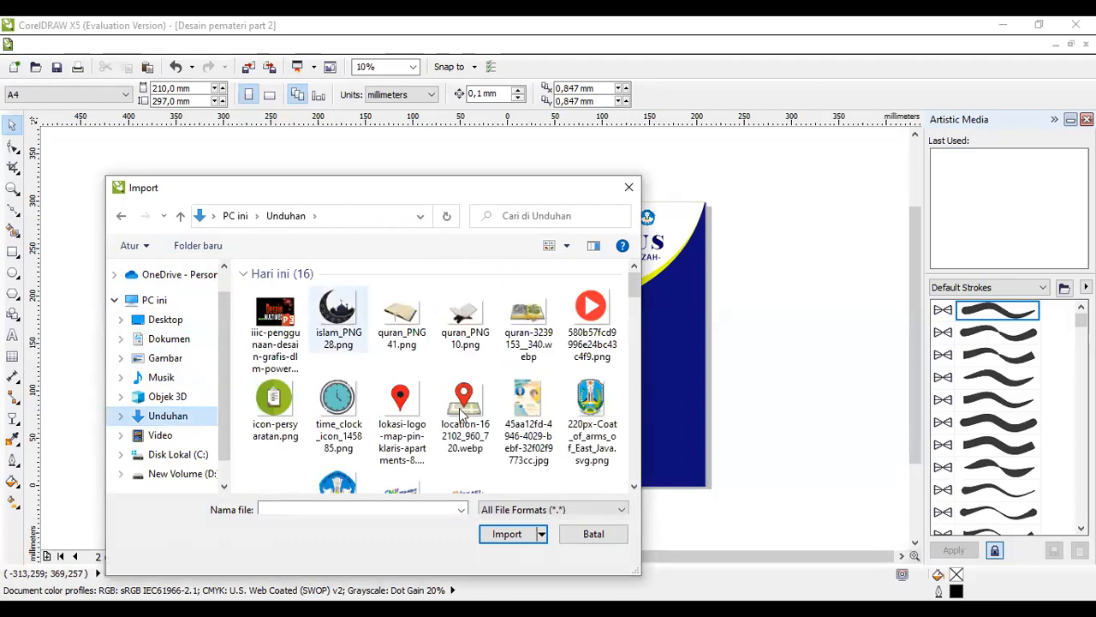
key("Return")
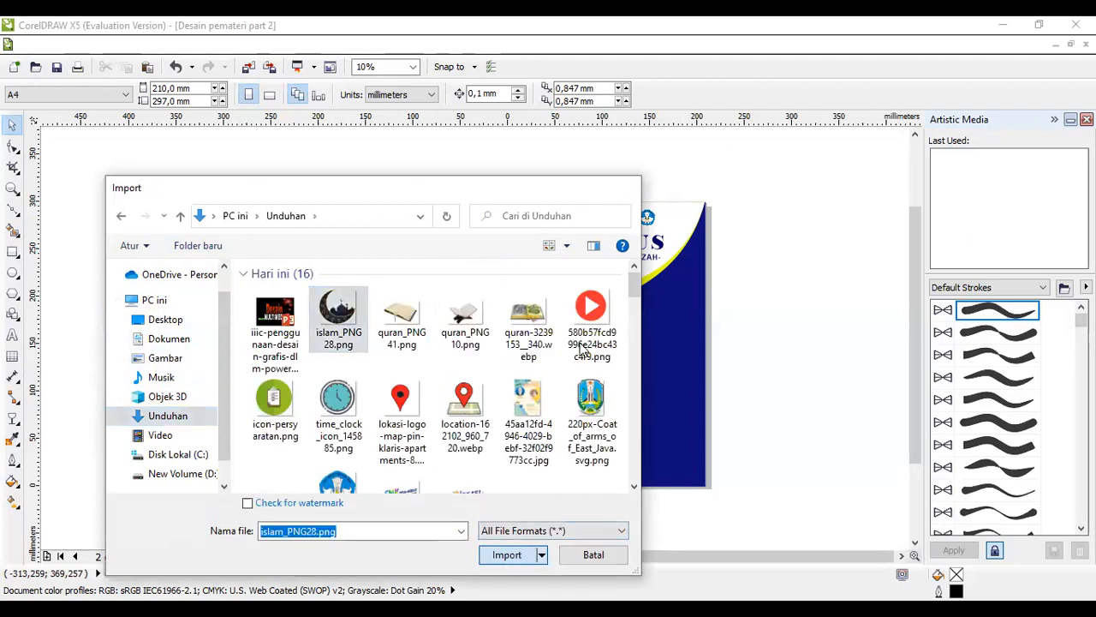
Place the crescent-and-mosque image on the page, shrink it and move it to the middle of the blue area
left_click(568, 340)
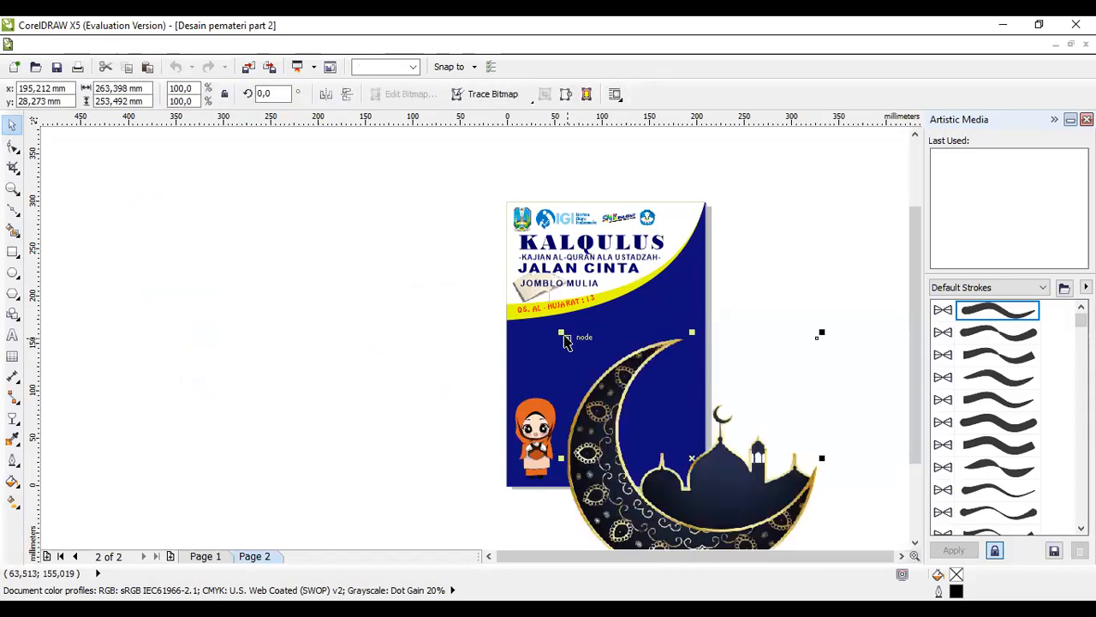
left_click_drag(566, 337, 584, 364)
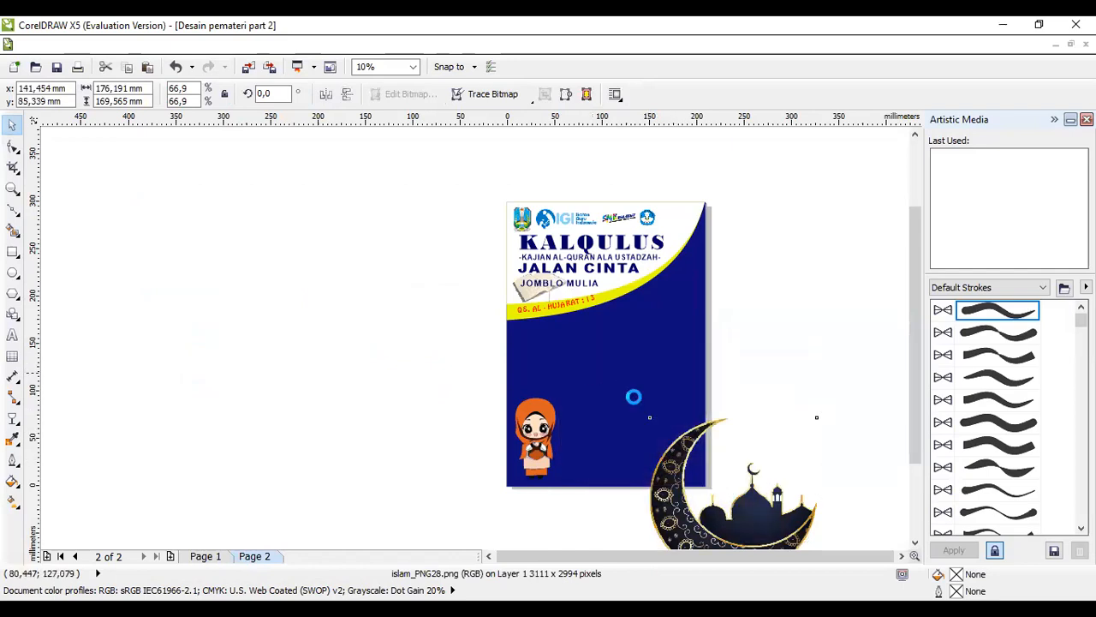
left_click_drag(700, 469, 638, 415)
Fade the crescent image into the blue background with a linear transparency at about 167°, stretched well past both sides of the image
left_click(13, 417)
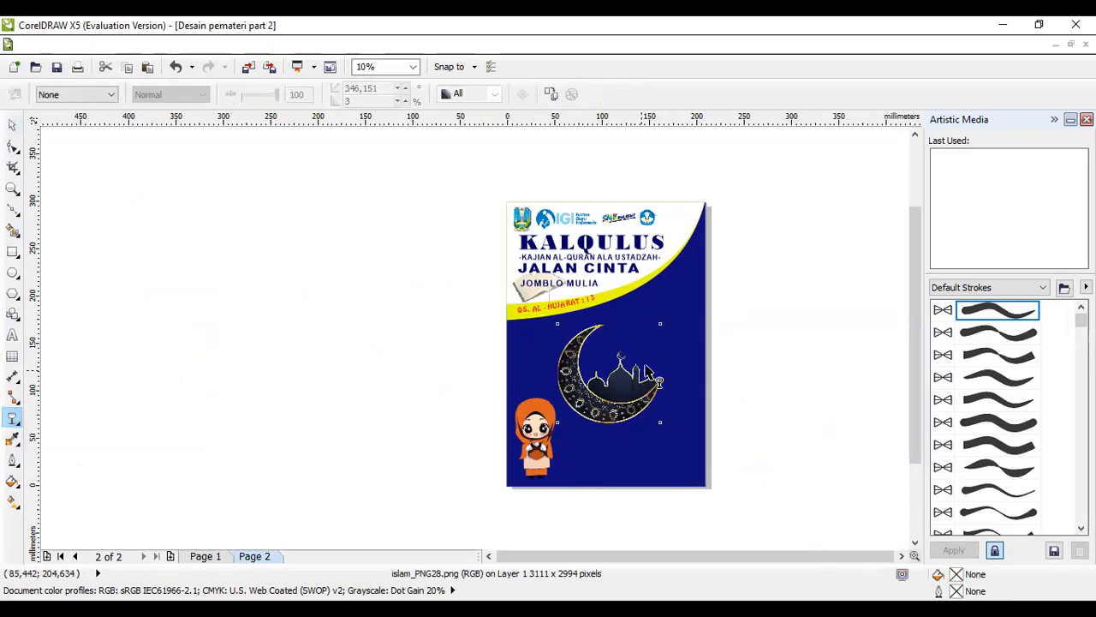
left_click_drag(651, 367, 488, 366)
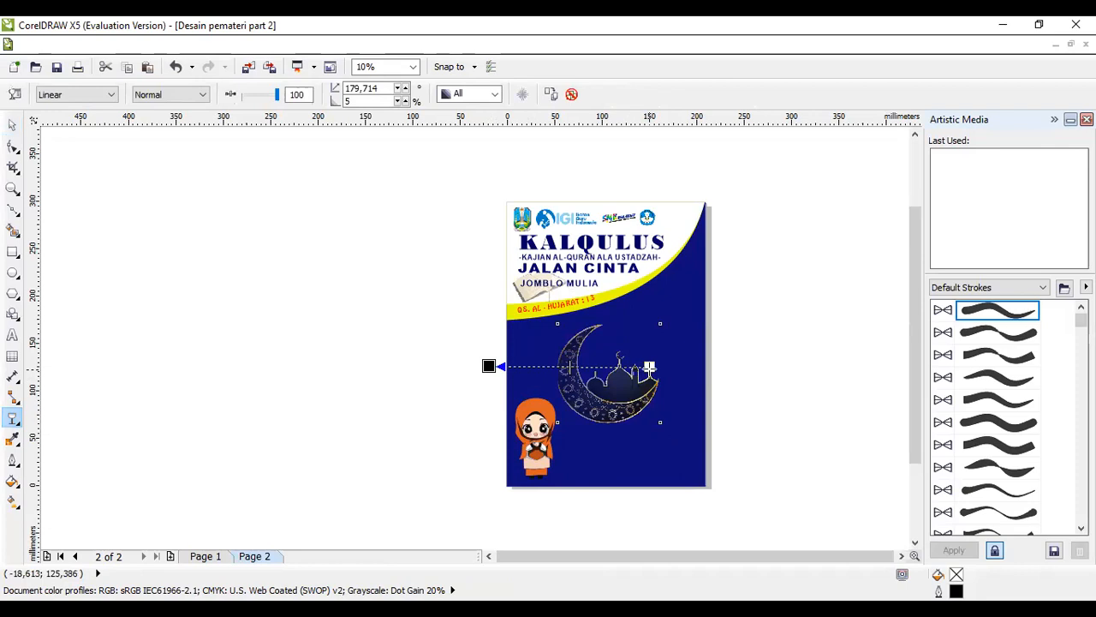
mouse_move(649, 368)
left_mouse_down()
mouse_move(839, 357)
mouse_move(830, 396)
left_mouse_up()
left_click_drag(489, 367, 428, 363)
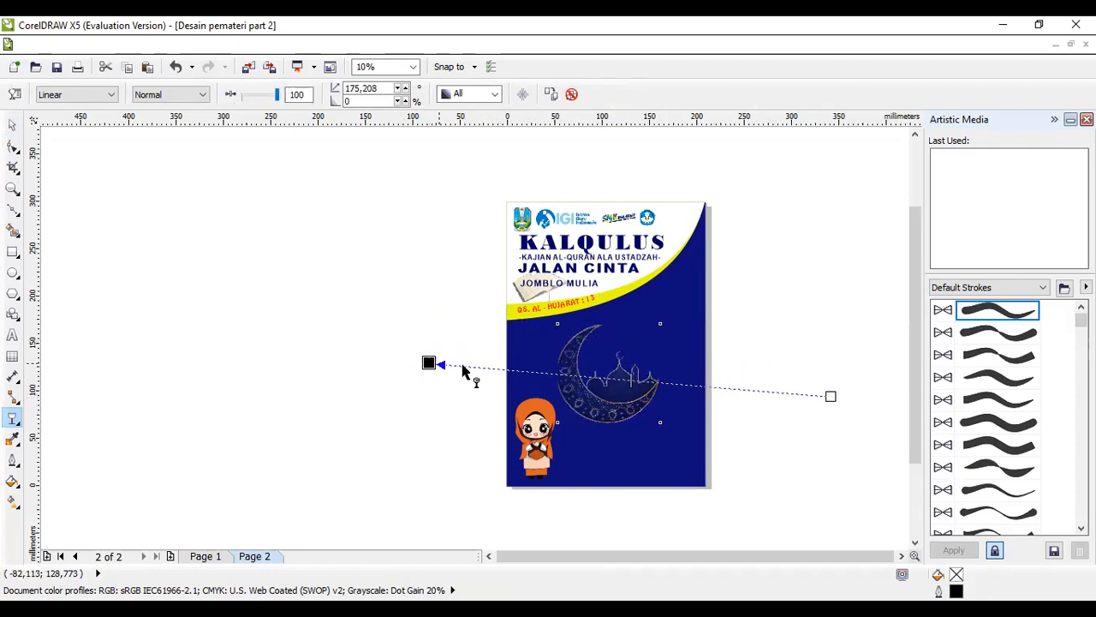
left_click_drag(830, 396, 919, 442)
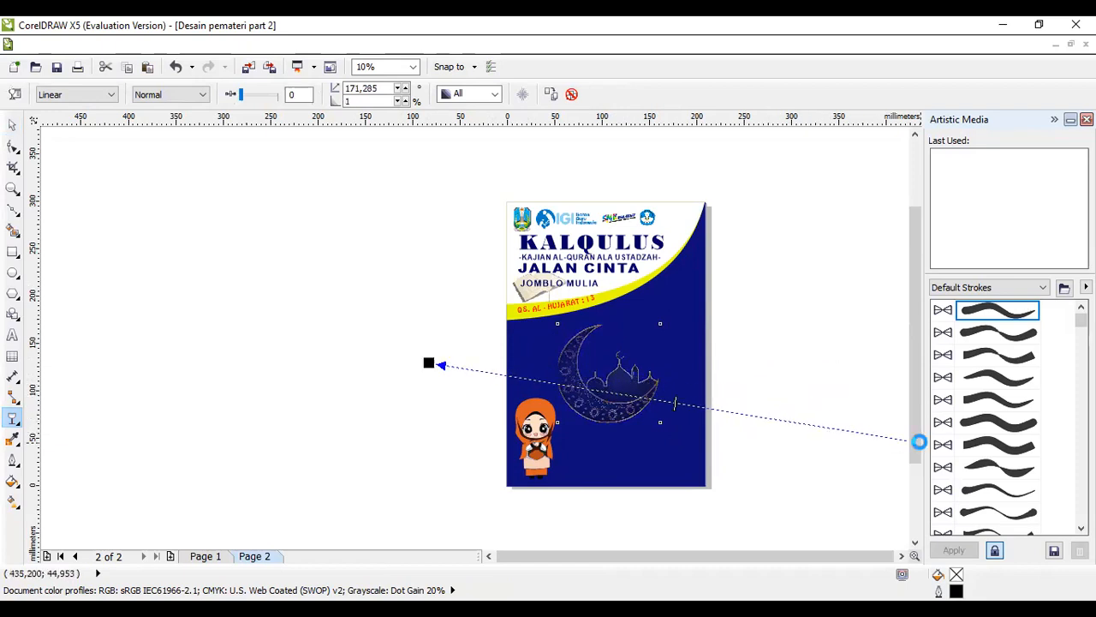
left_click_drag(426, 364, 443, 332)
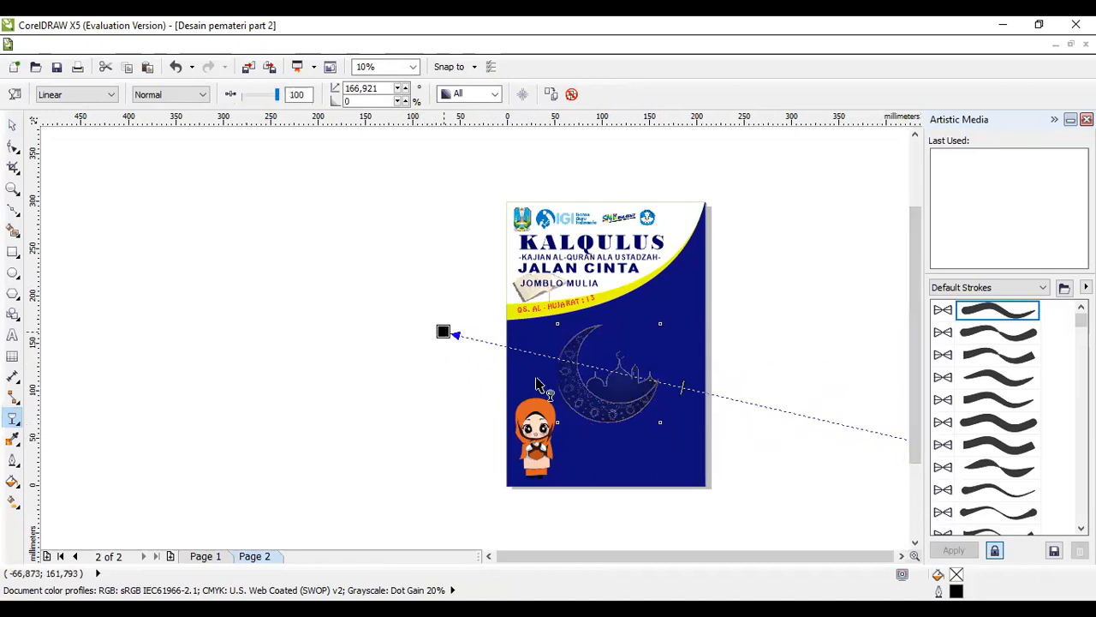
left_click(748, 377)
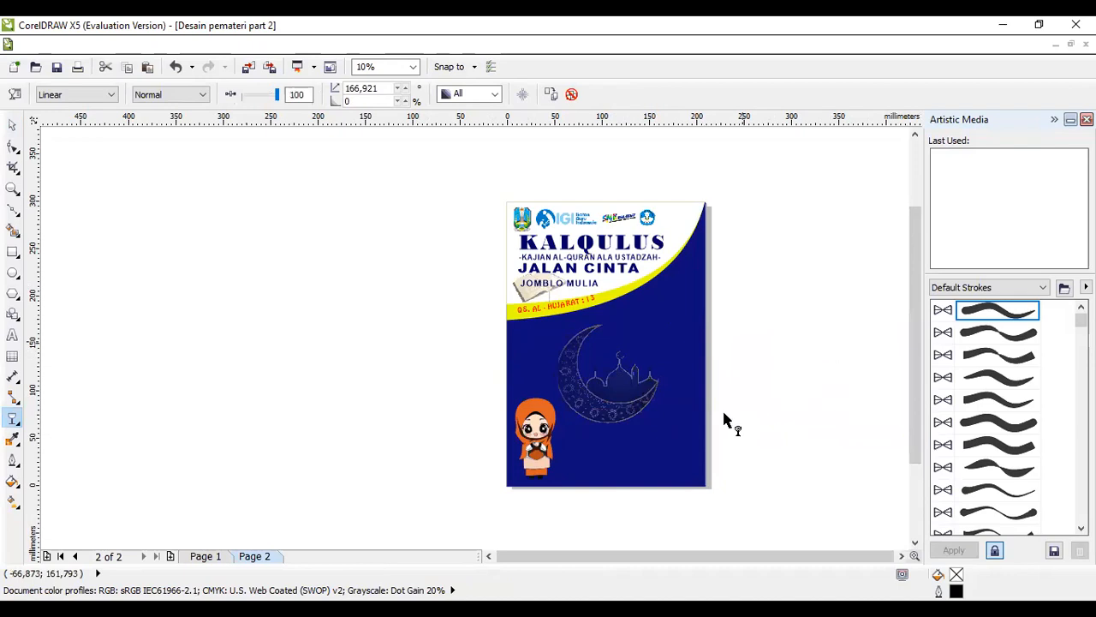
Move the hijab cartoon slightly up and to the right, away from the page's lower-left corner
left_click(14, 126)
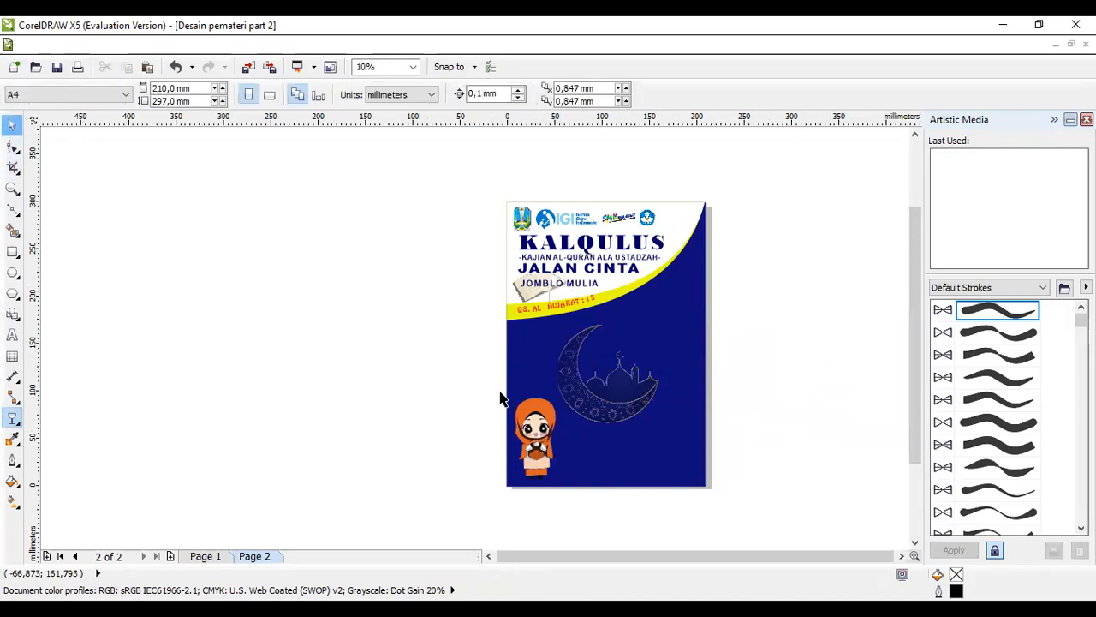
left_click(545, 421)
left_click_drag(551, 412, 560, 404)
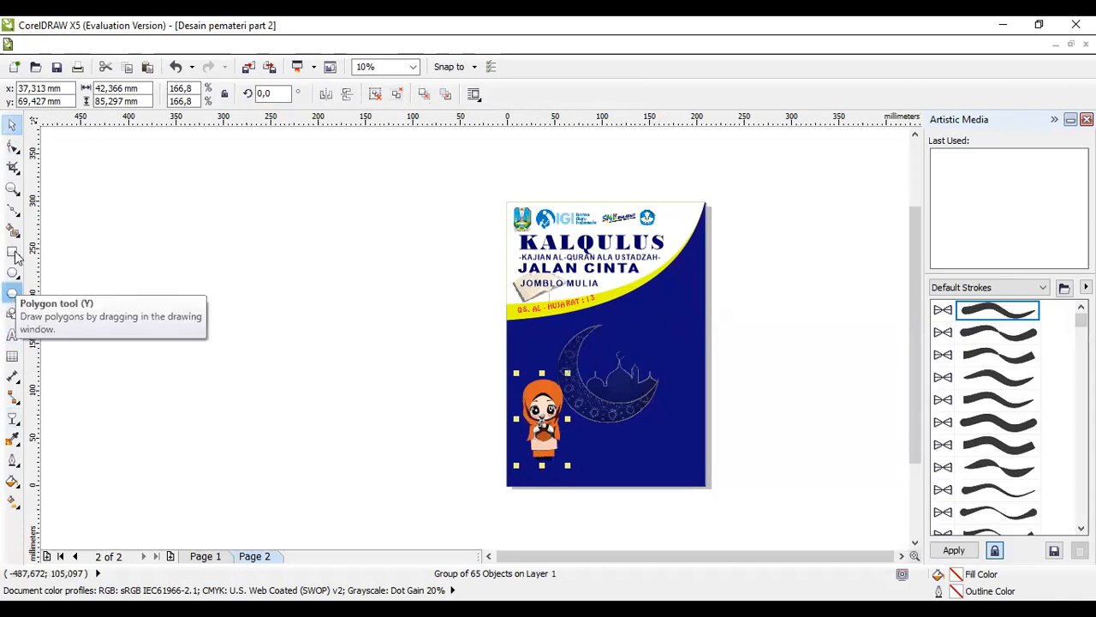
Draw a closed freehand triangle about 69 × 110 mm overlapping the page's lower-right corner
key("F5")
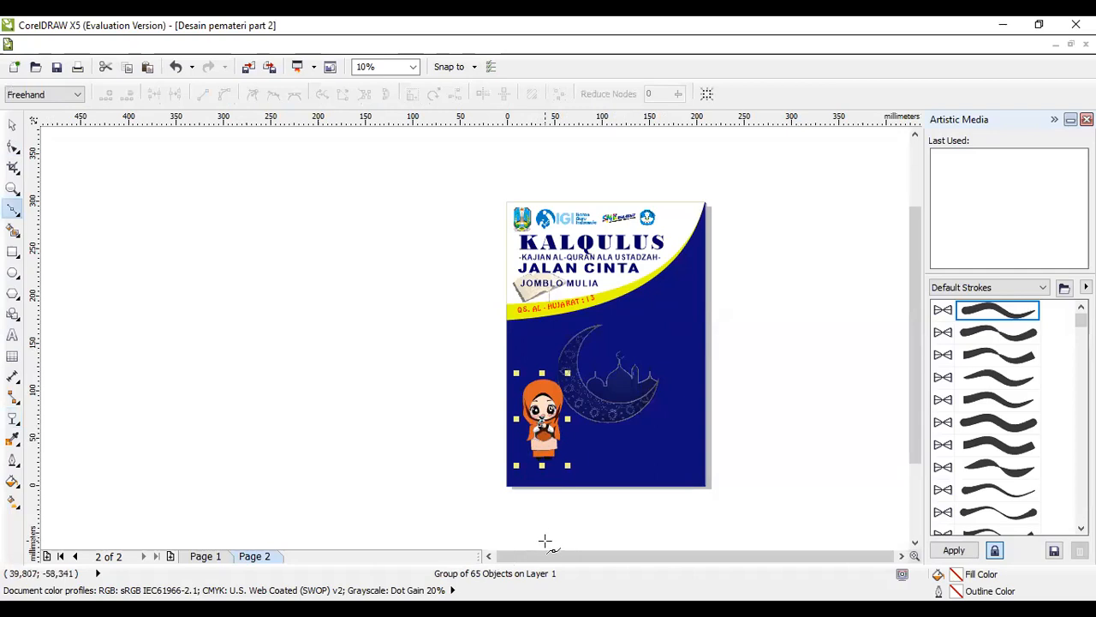
left_click(715, 412)
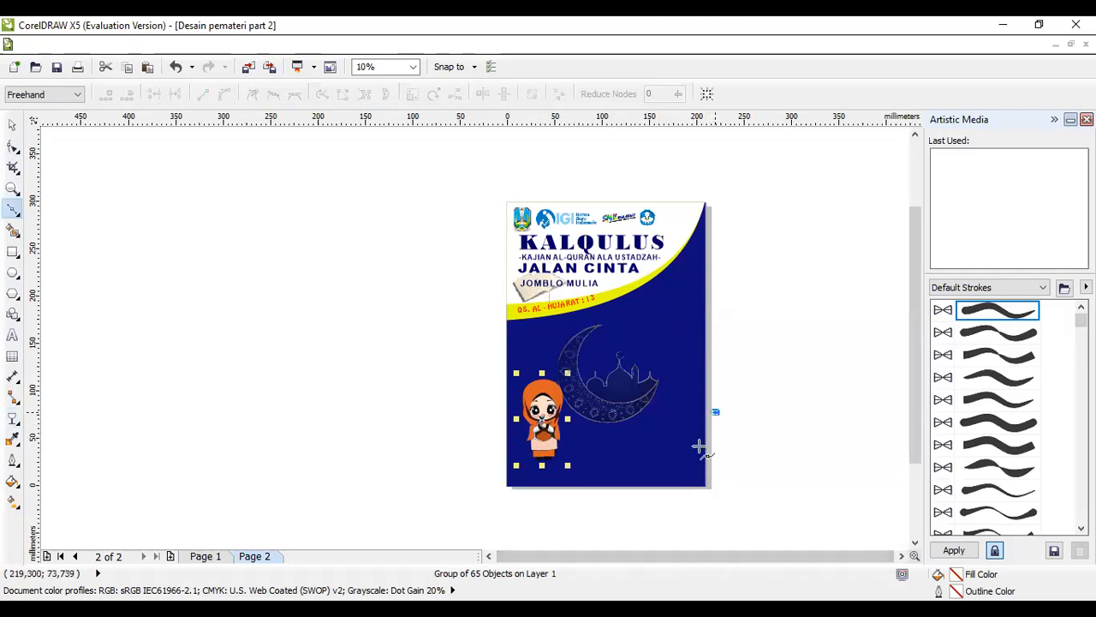
left_click(674, 518)
left_click(738, 516)
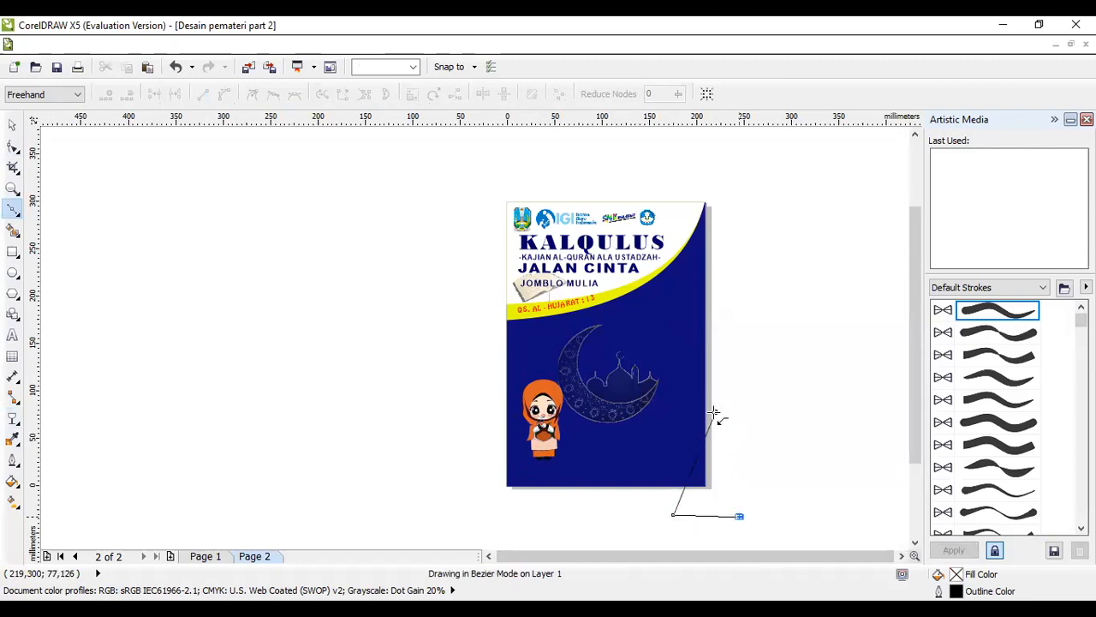
left_click(714, 412)
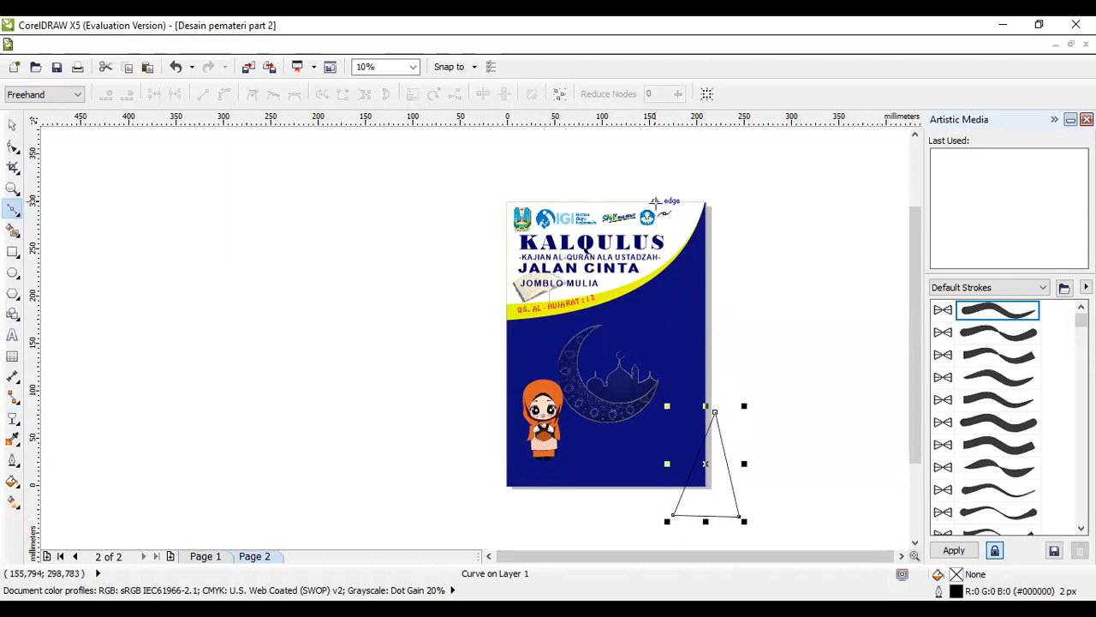
key("F11")
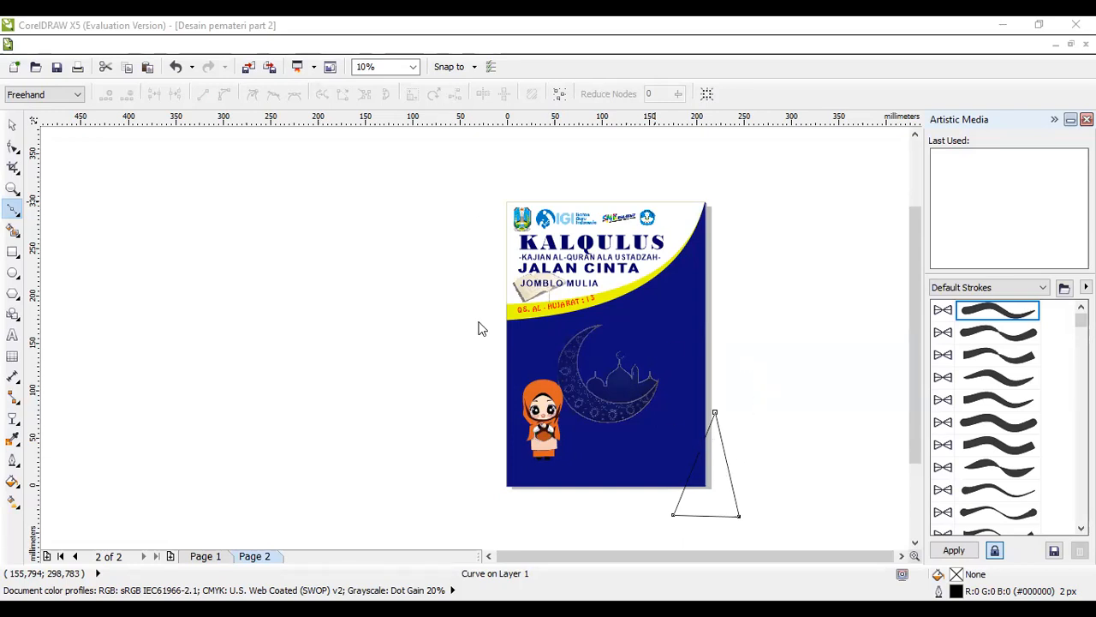
left_click(733, 495)
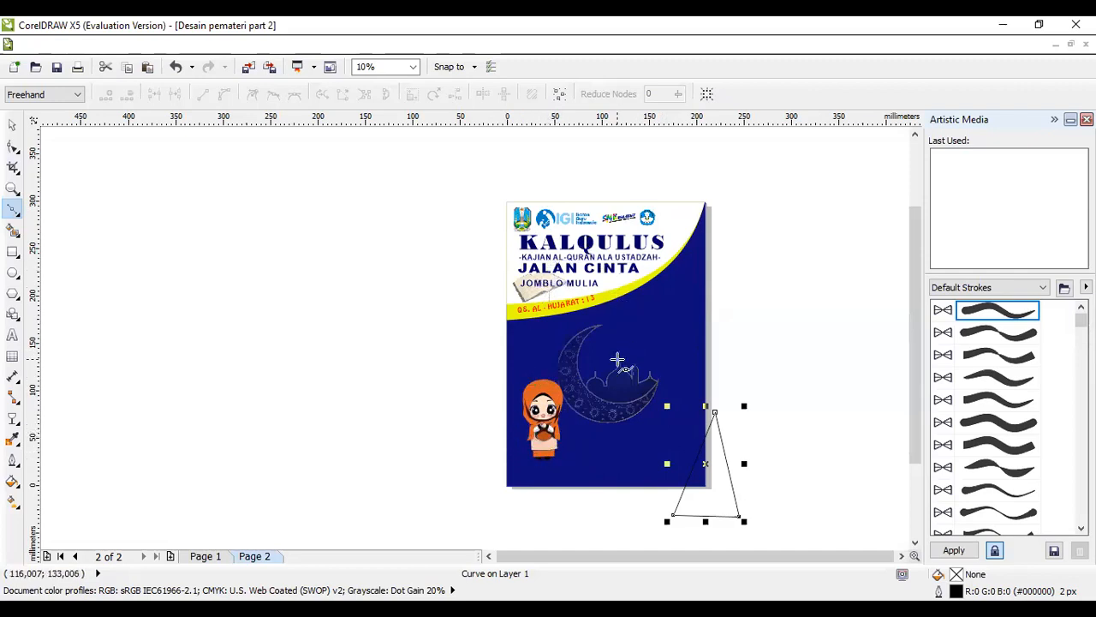
Intersect the triangle with the blue background shape and move the original triangle off the page to the right
left_click(13, 131)
left_click(734, 512)
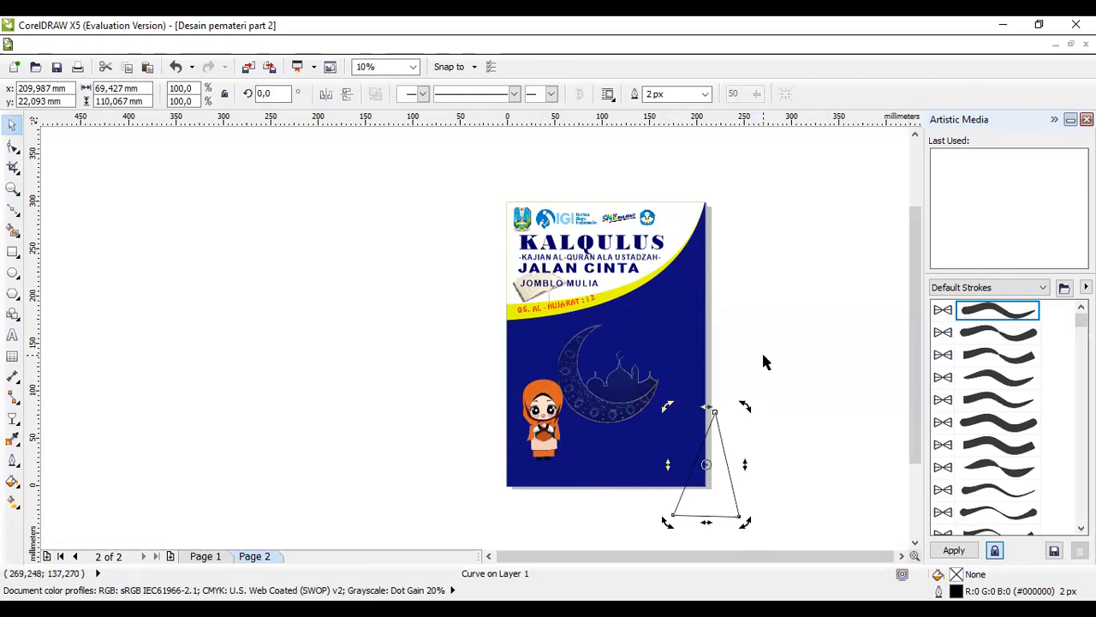
left_click(732, 257)
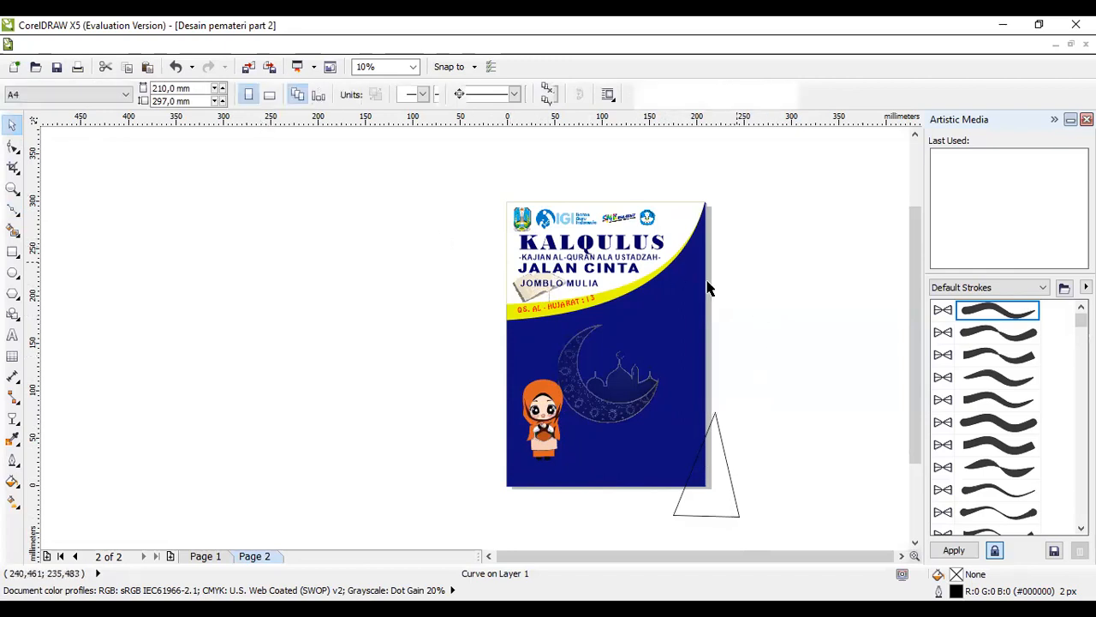
left_click(724, 452)
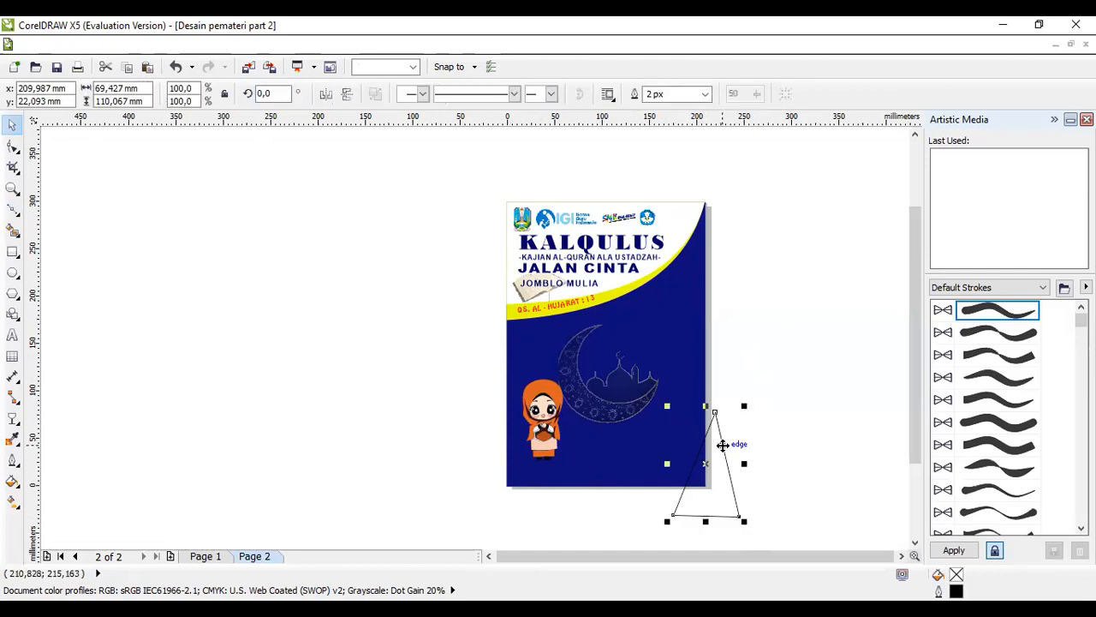
left_click(693, 316, "shift")
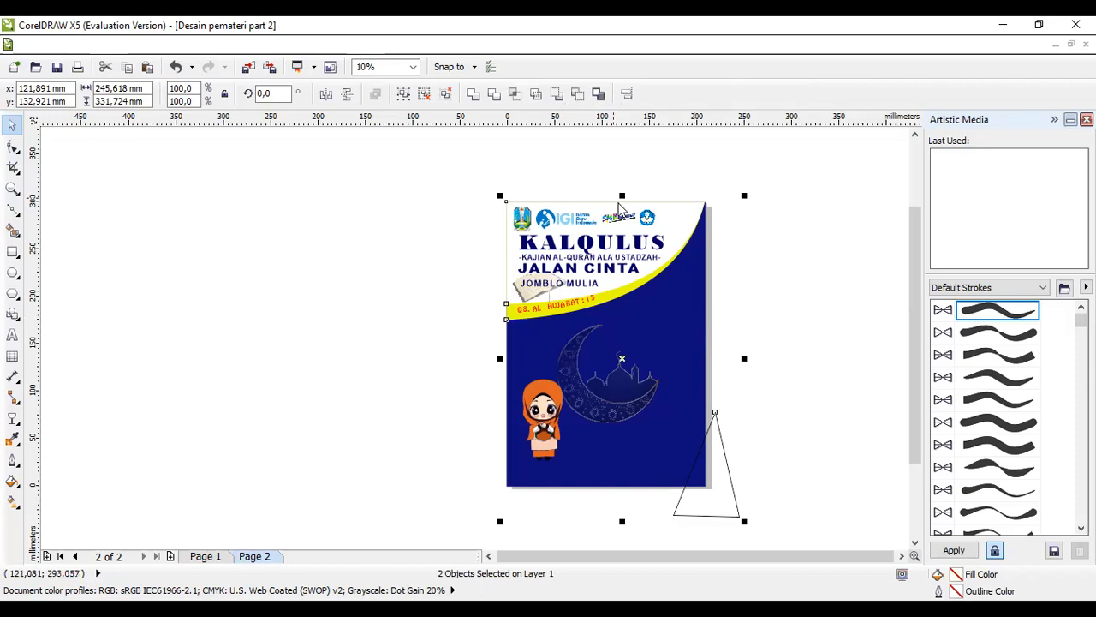
left_click(516, 96)
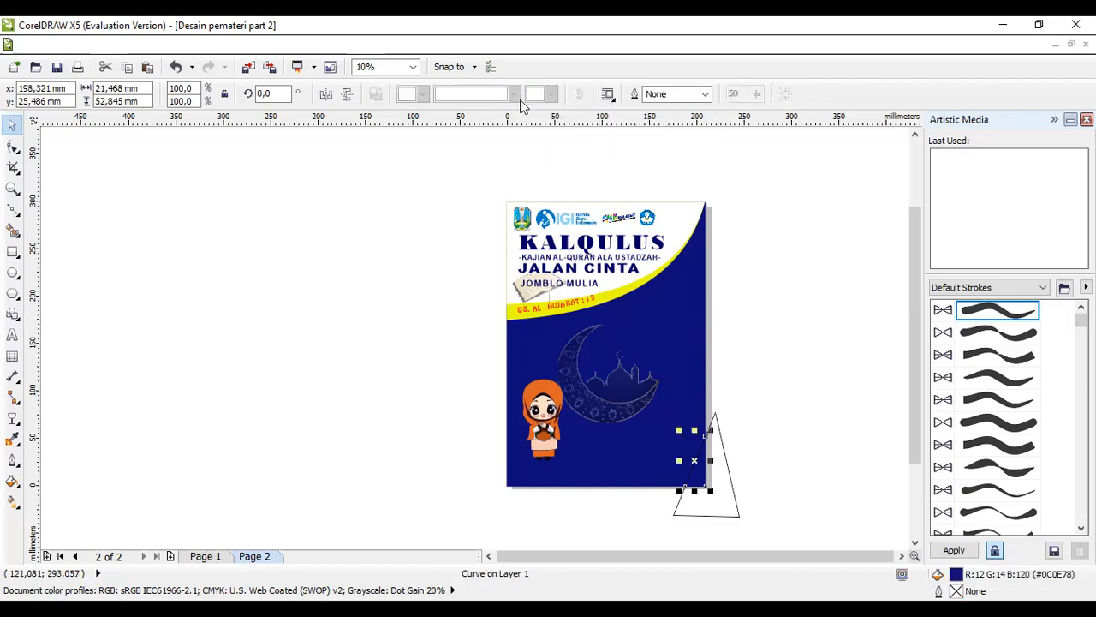
left_click_drag(728, 479, 833, 414)
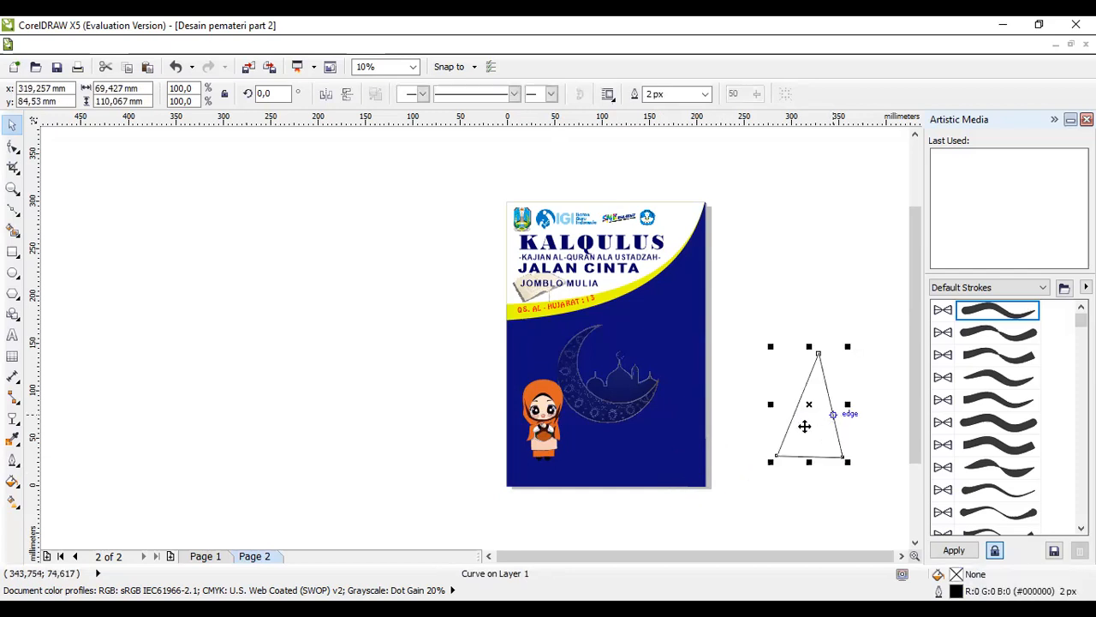
Fill the intersected piece in the page's lower-right corner with dark red #540A04
left_click(701, 475)
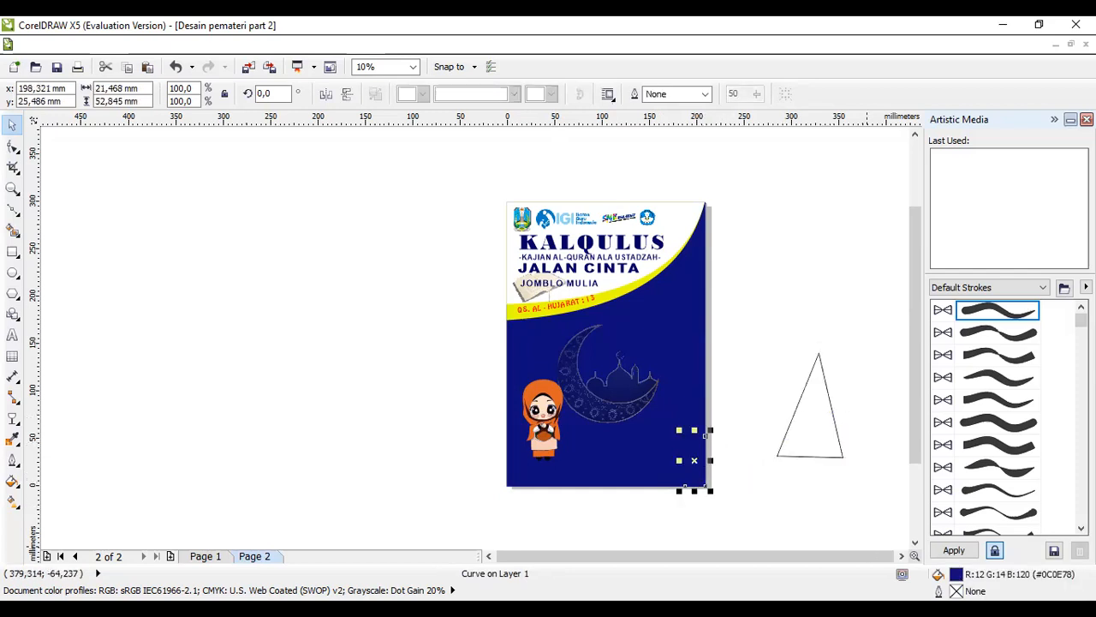
double_click(954, 577)
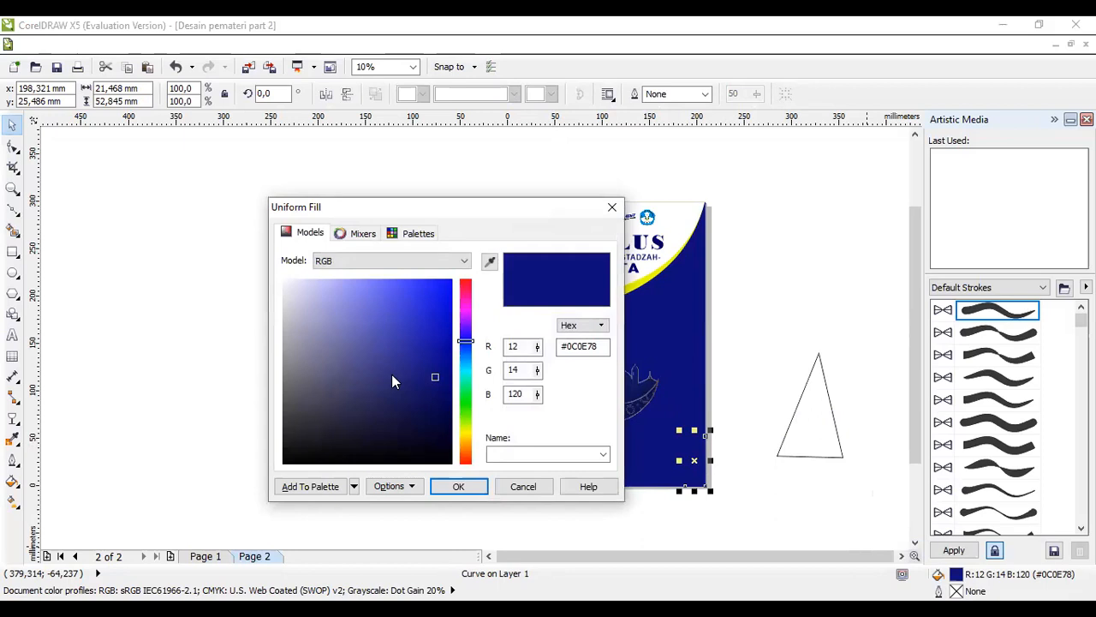
left_click_drag(466, 341, 467, 467)
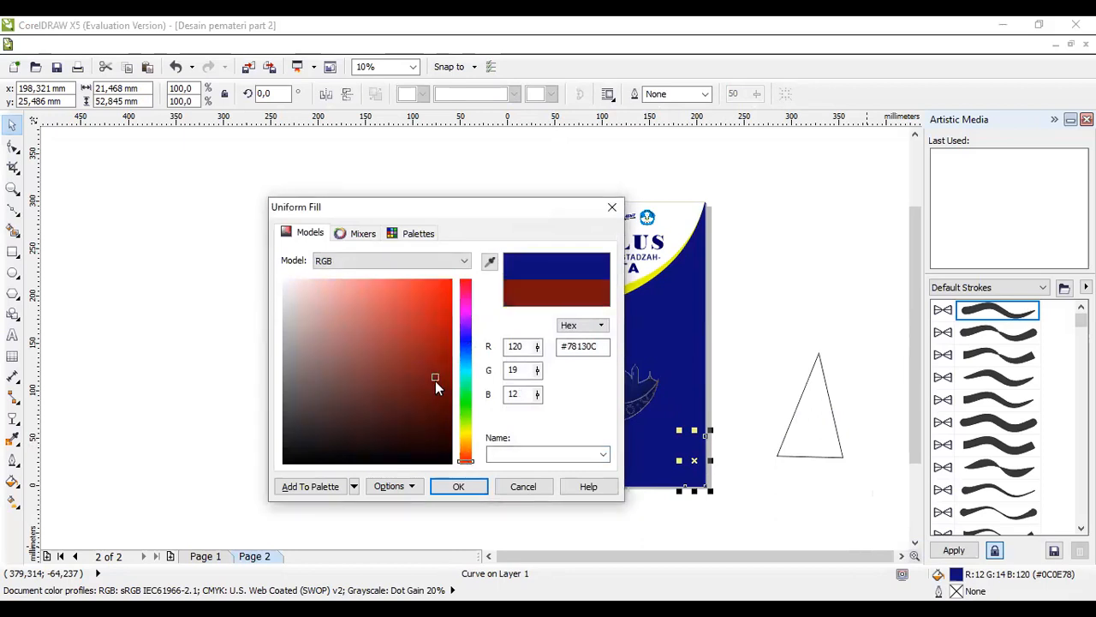
left_click_drag(435, 382, 444, 403)
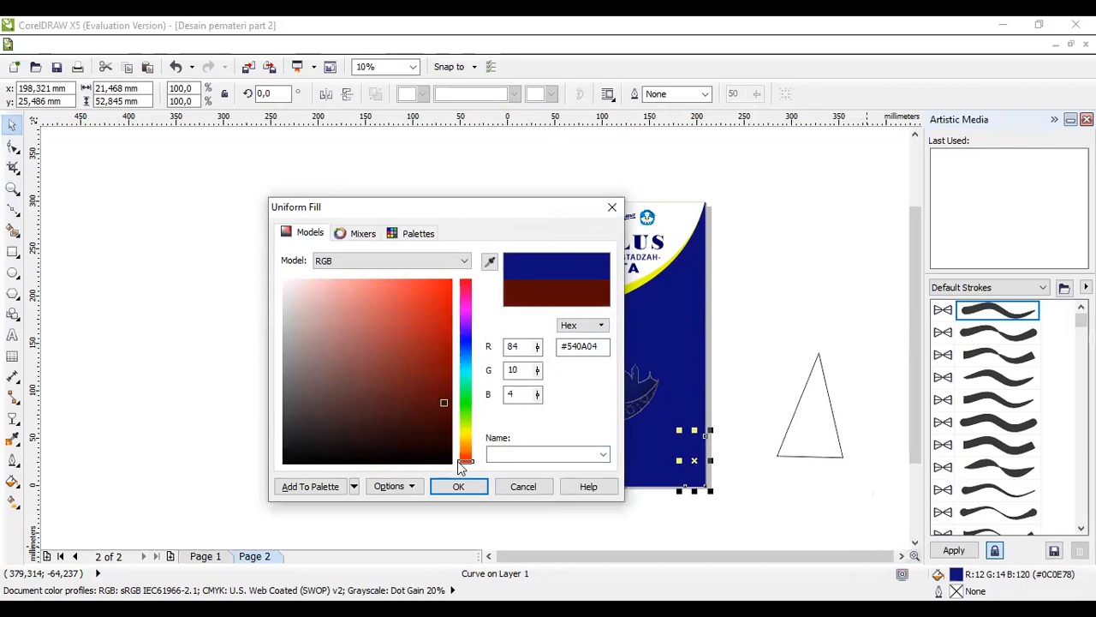
left_click(459, 486)
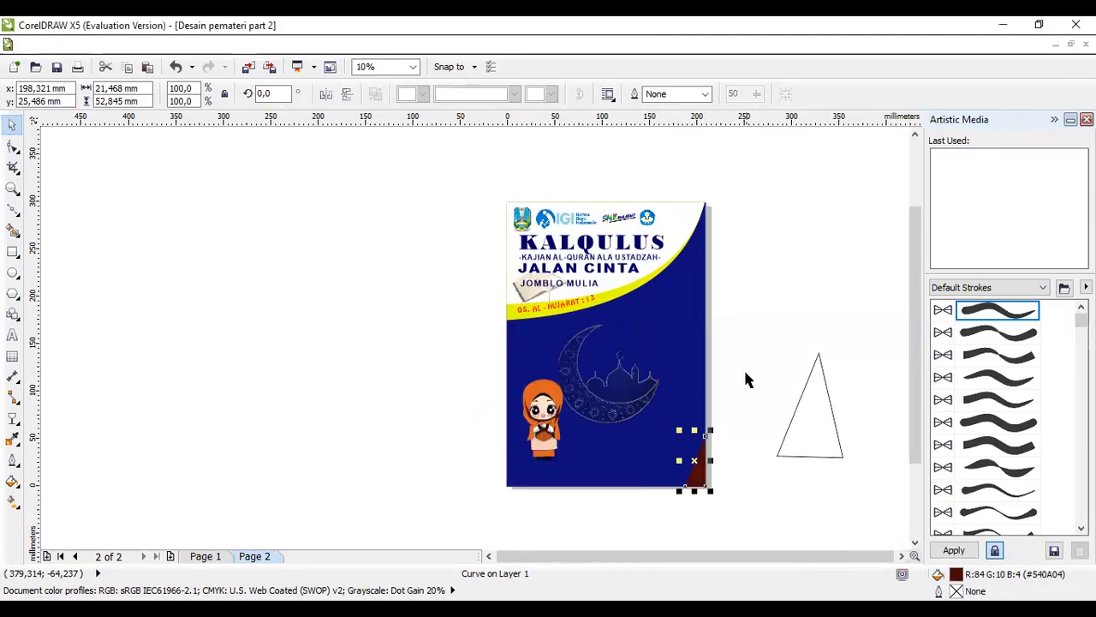
Switch to the Photos app and examine the layout of the reference flyer flier.jpg
left_click(726, 410)
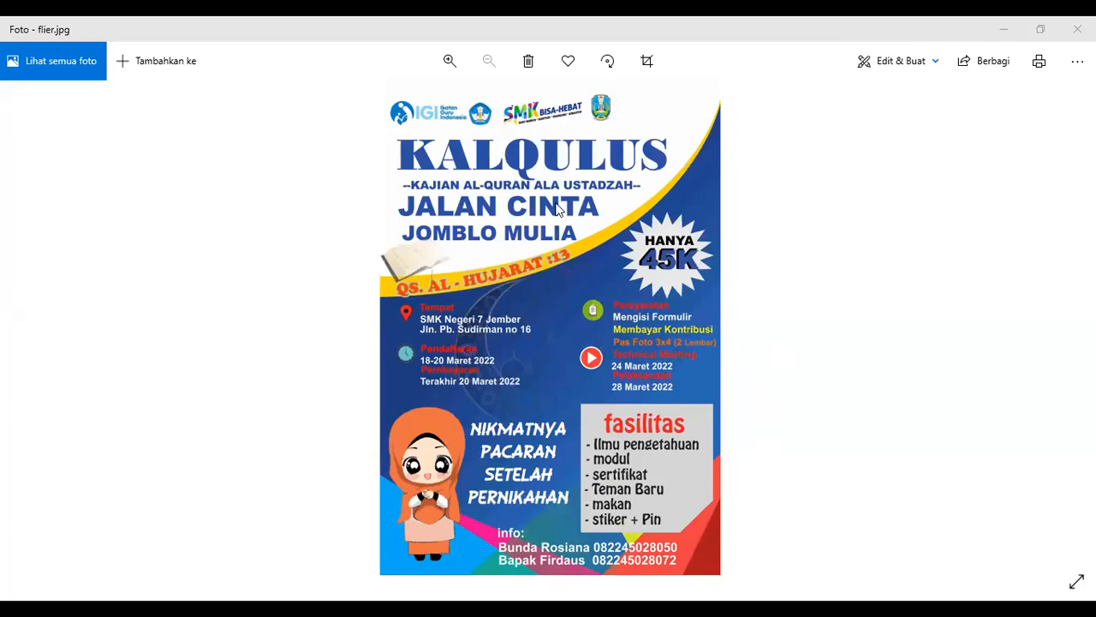
left_click(606, 206)
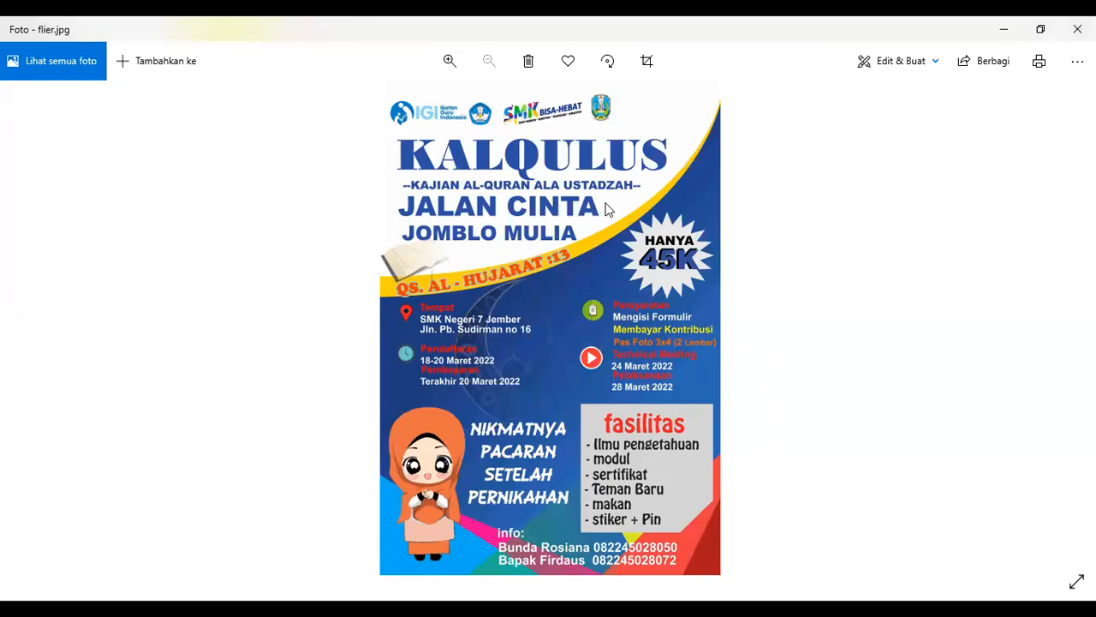
key("alt+Tab")
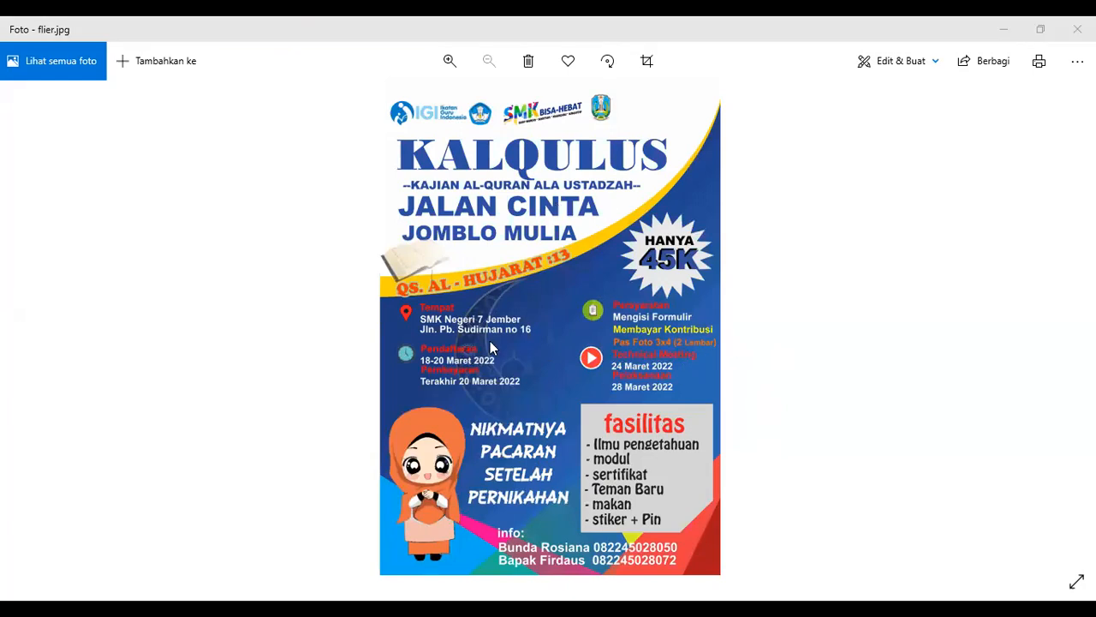